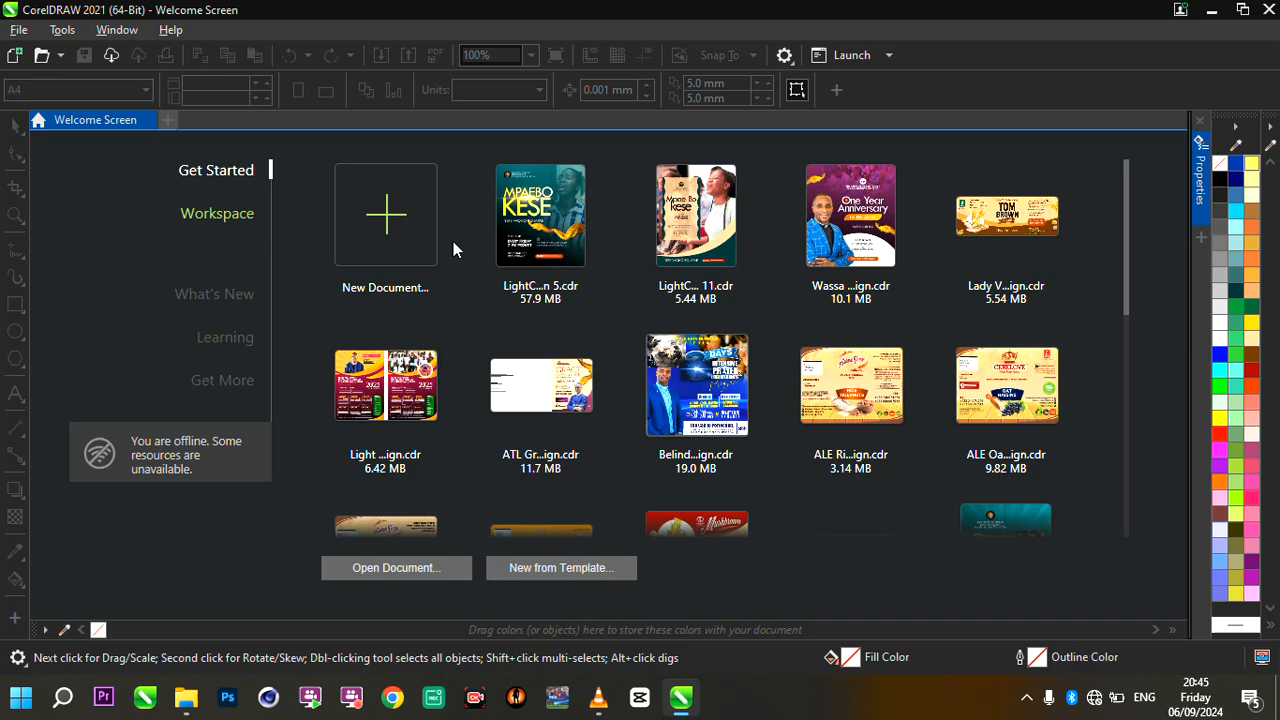
- Start a new document and look through the available page sizes, measurement units and orientation options
click(395, 222)
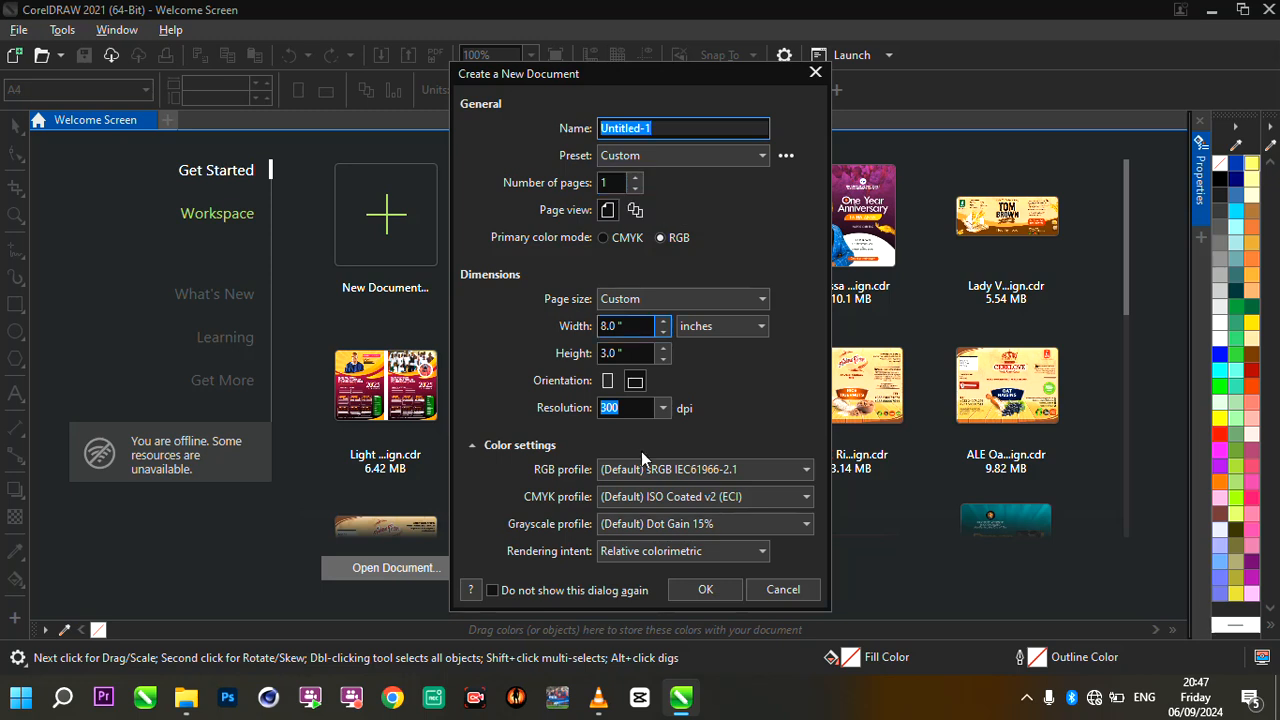
click(781, 682)
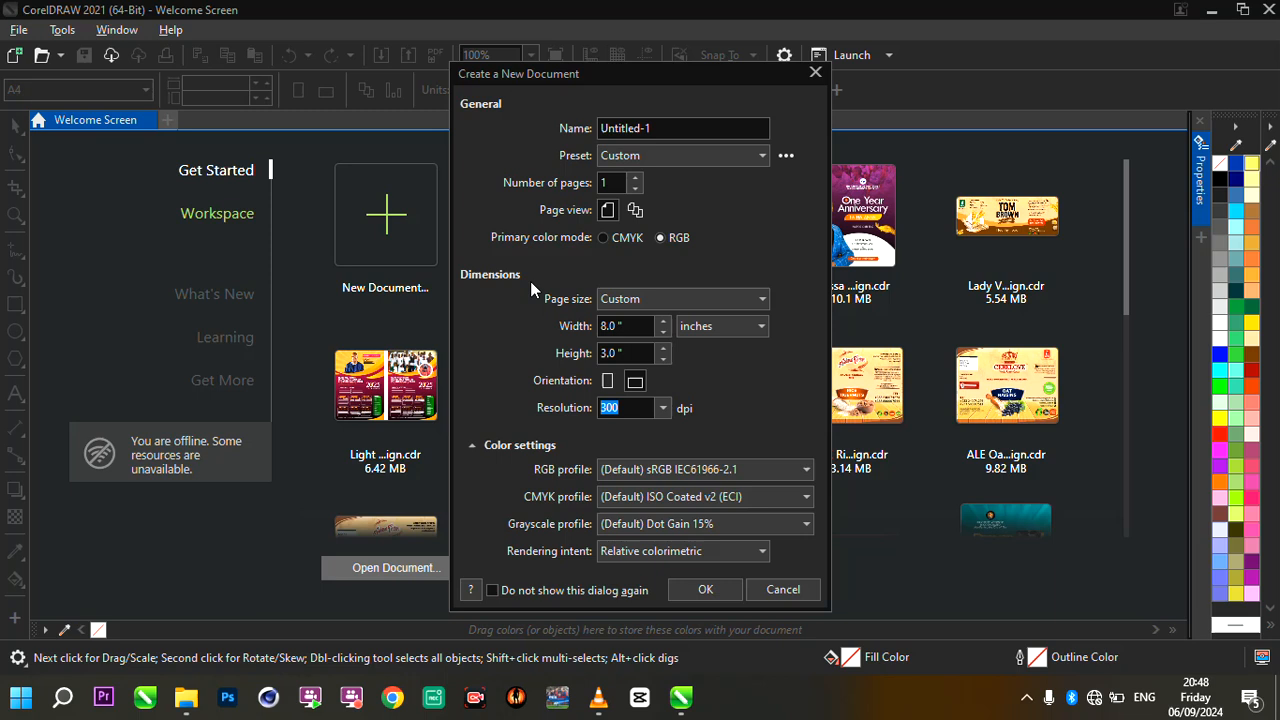
click(639, 298)
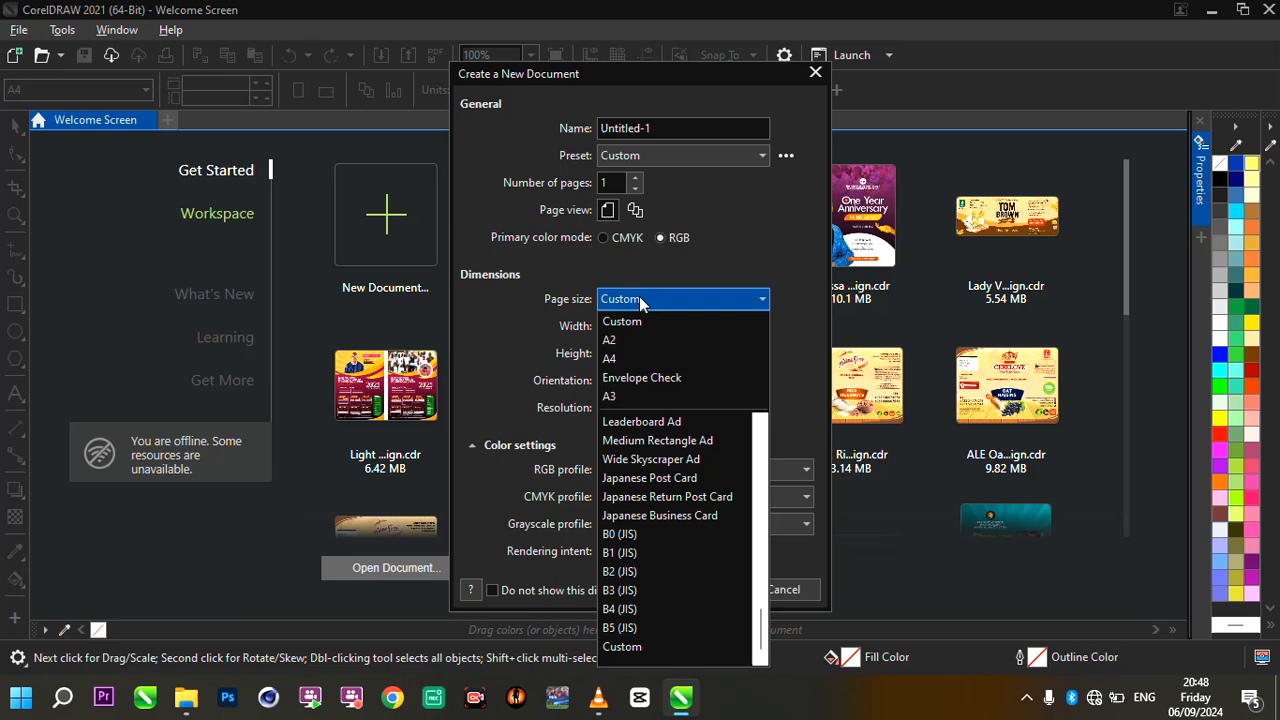
click(763, 512)
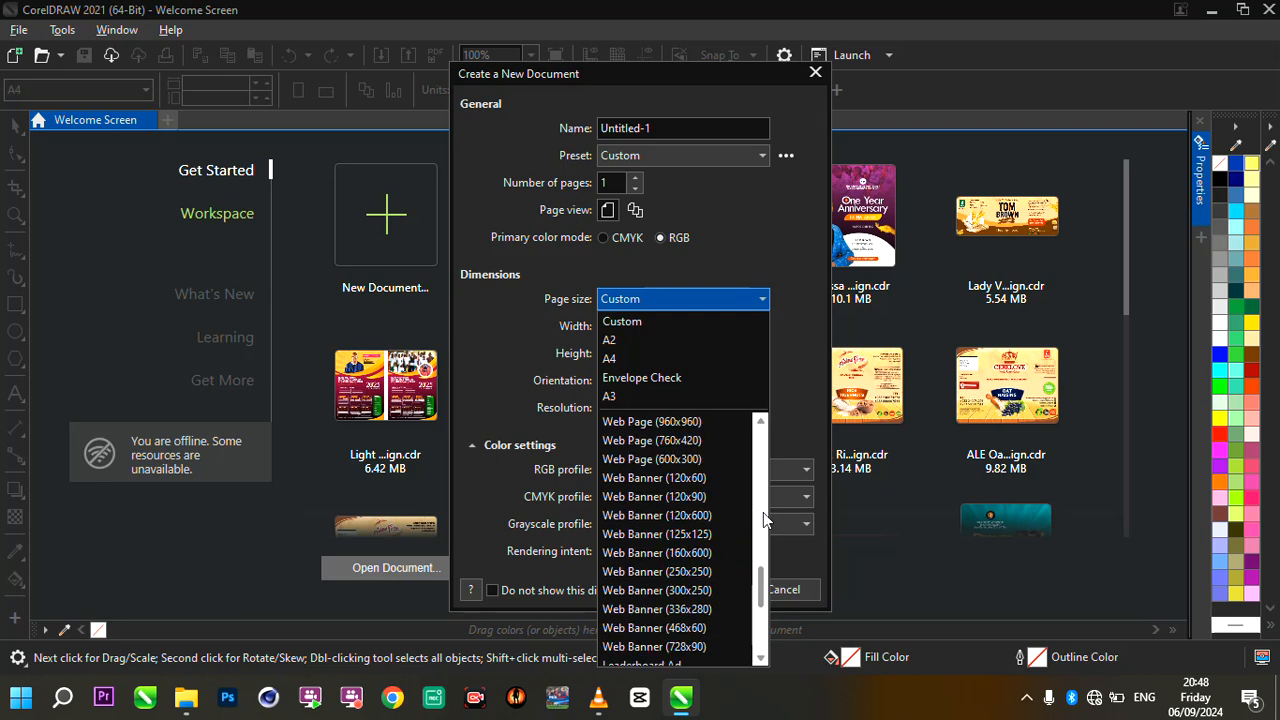
drag(762, 567, 765, 527)
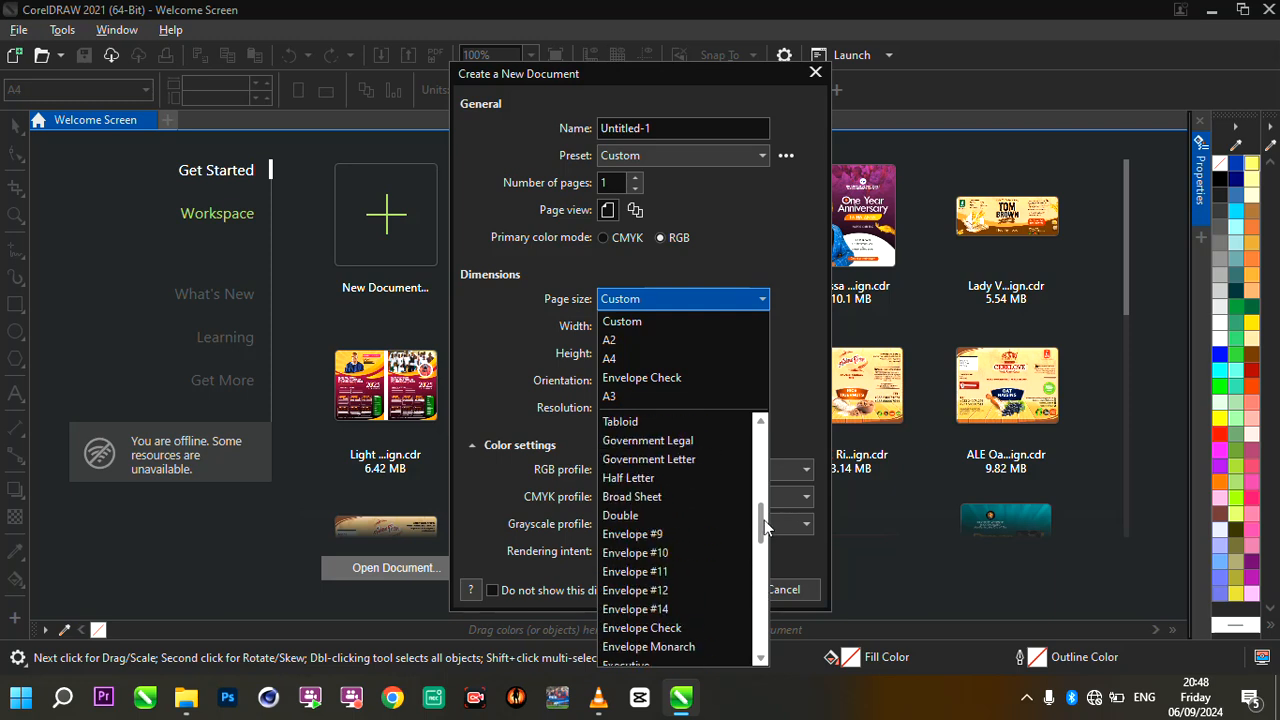
drag(759, 521, 762, 442)
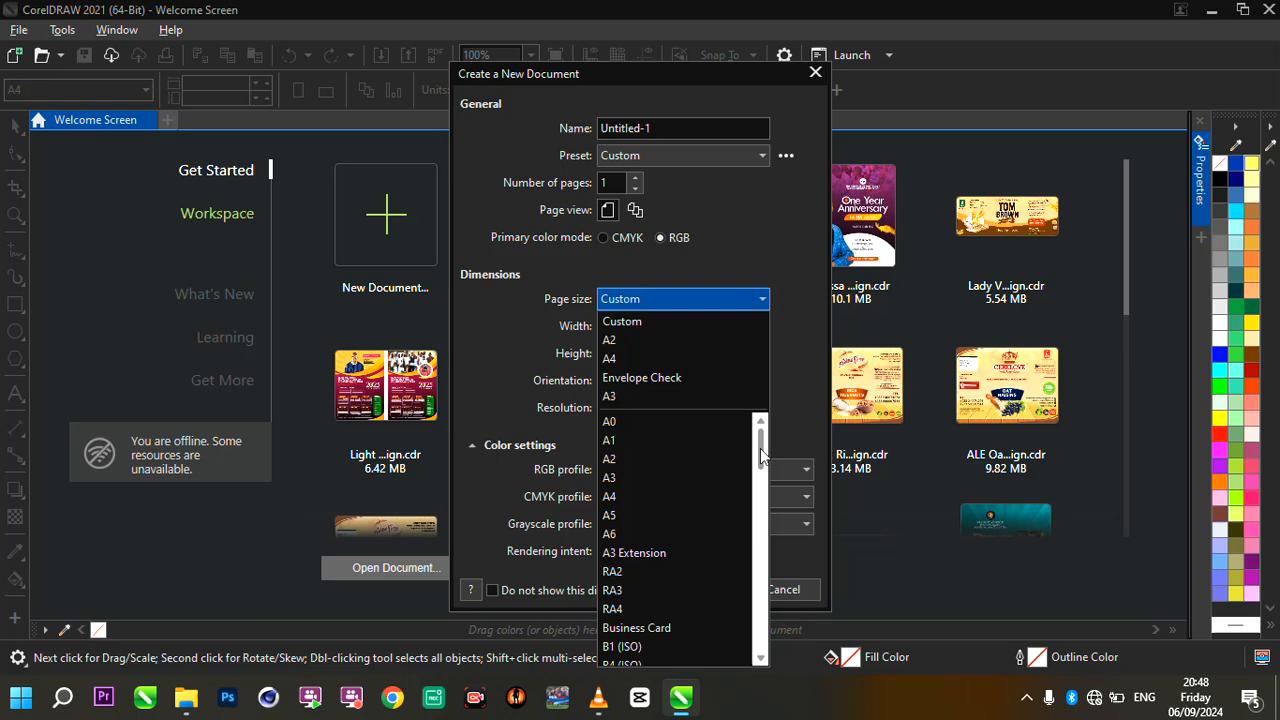
click(526, 318)
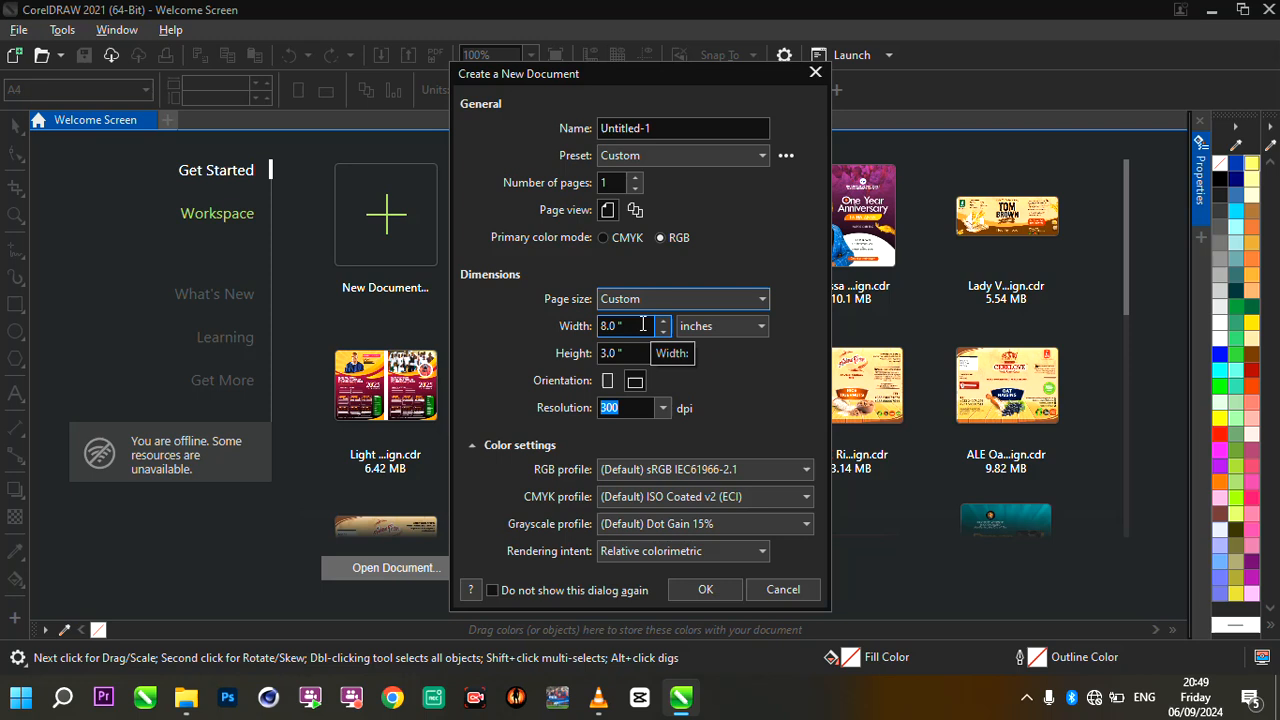
click(701, 331)
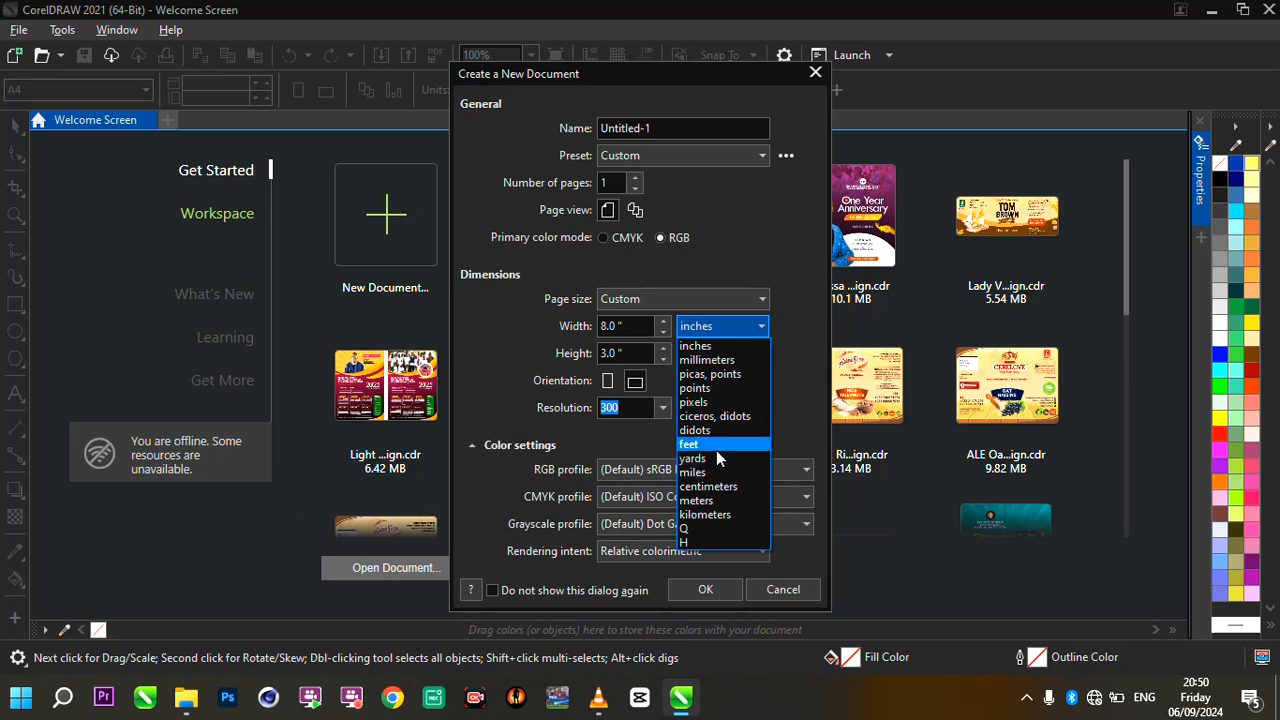
click(720, 326)
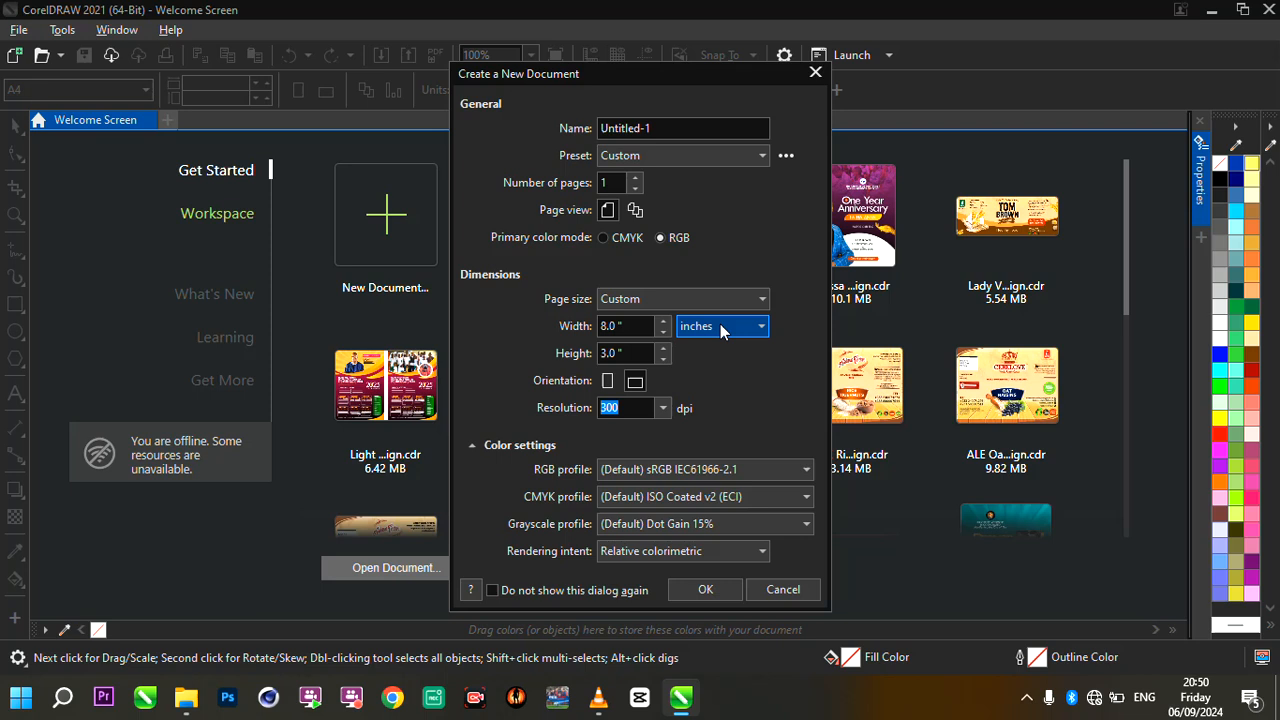
click(610, 384)
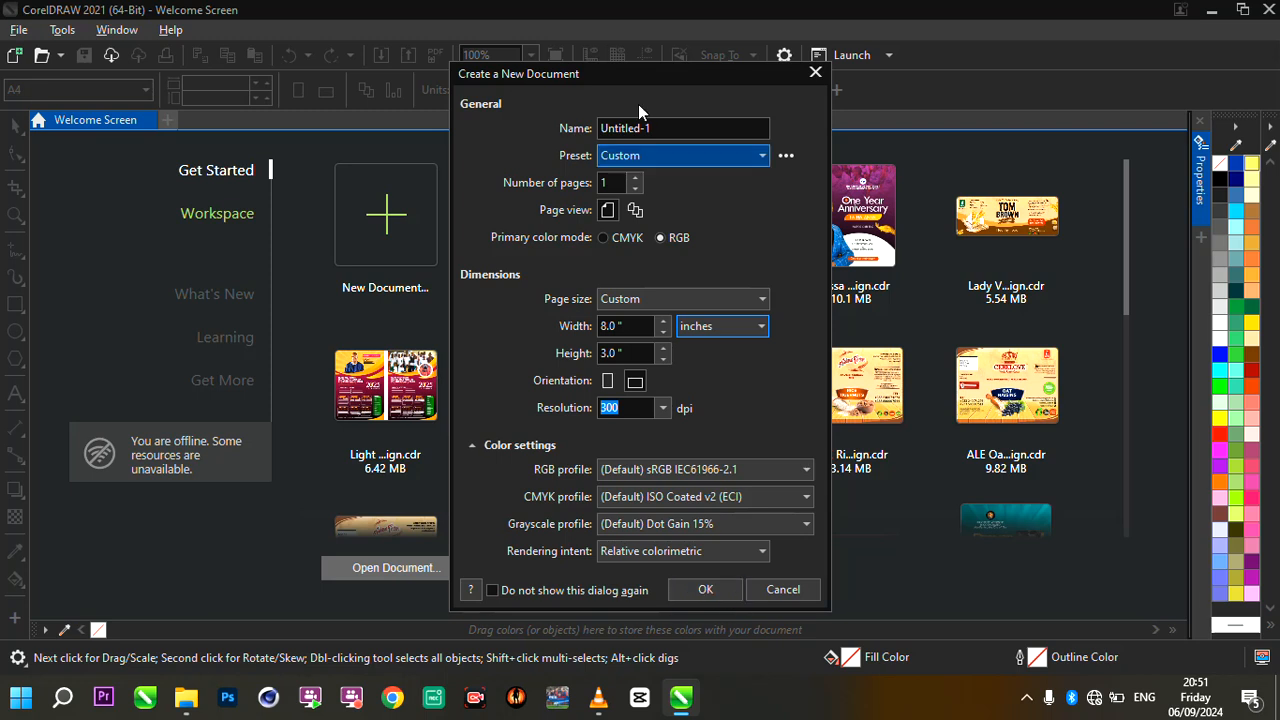
- Name the new document "introduction to CorelDraw"
click(669, 127)
double_click(669, 127)
text(introduc)
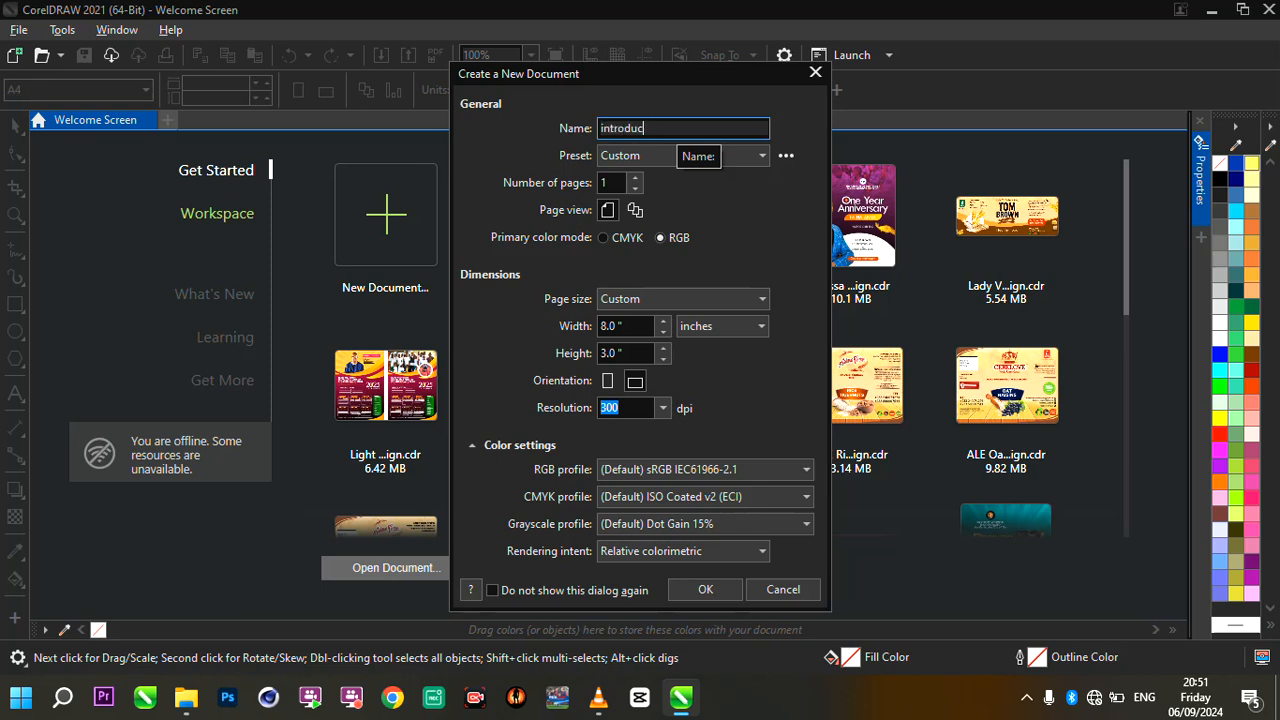
text(tion to CorelDraw)
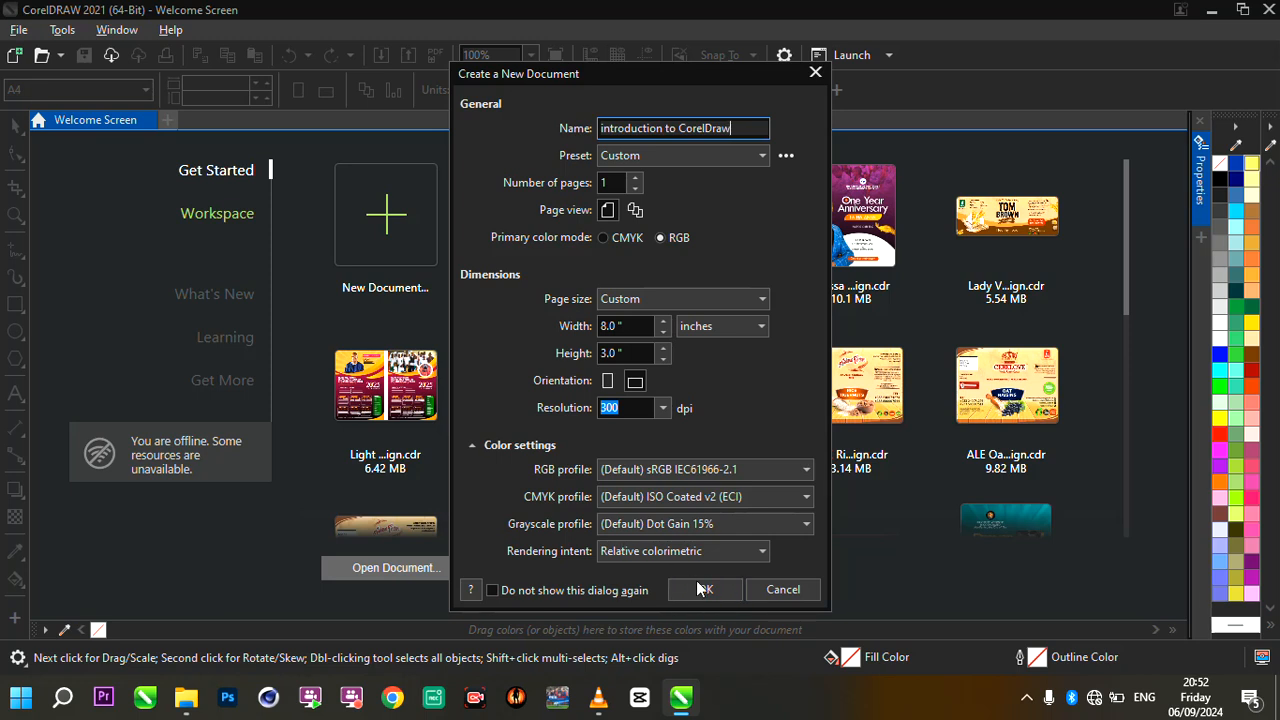
- Set the page to 5 inches wide and 5 inches high, and create the document
drag(650, 326, 598, 327)
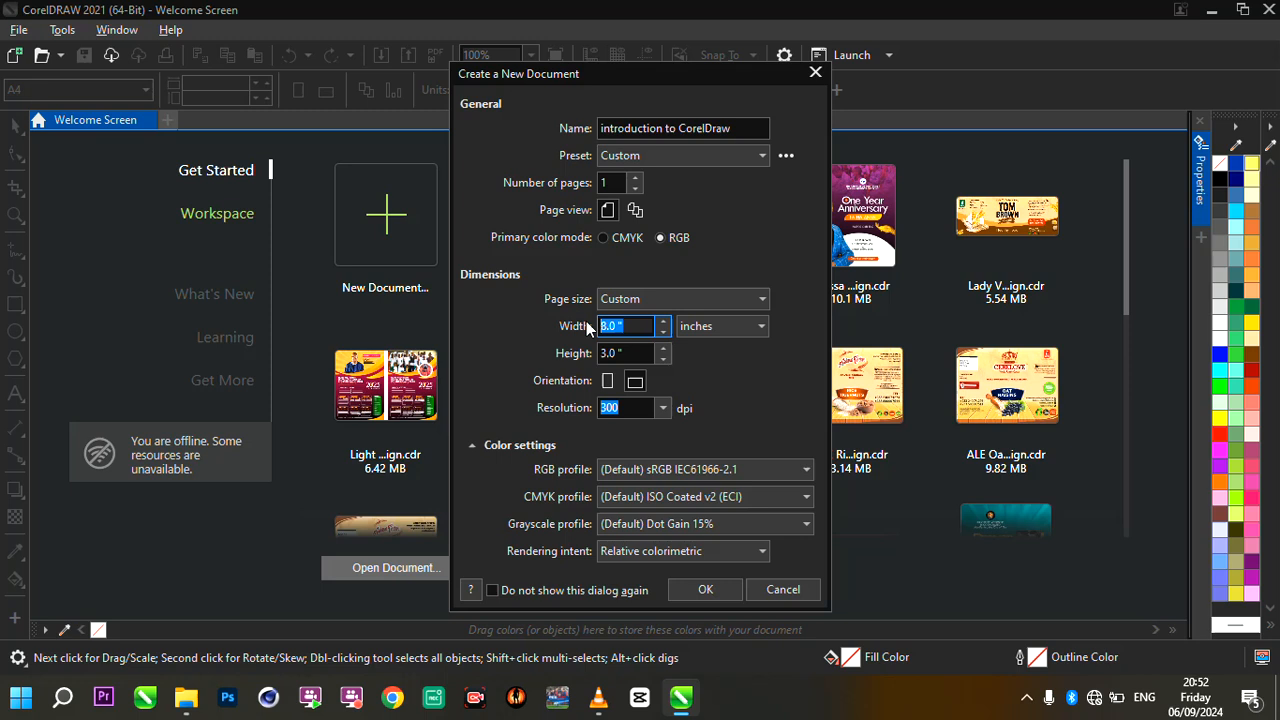
text(5)
click(617, 352)
drag(624, 352, 474, 362)
text(5)
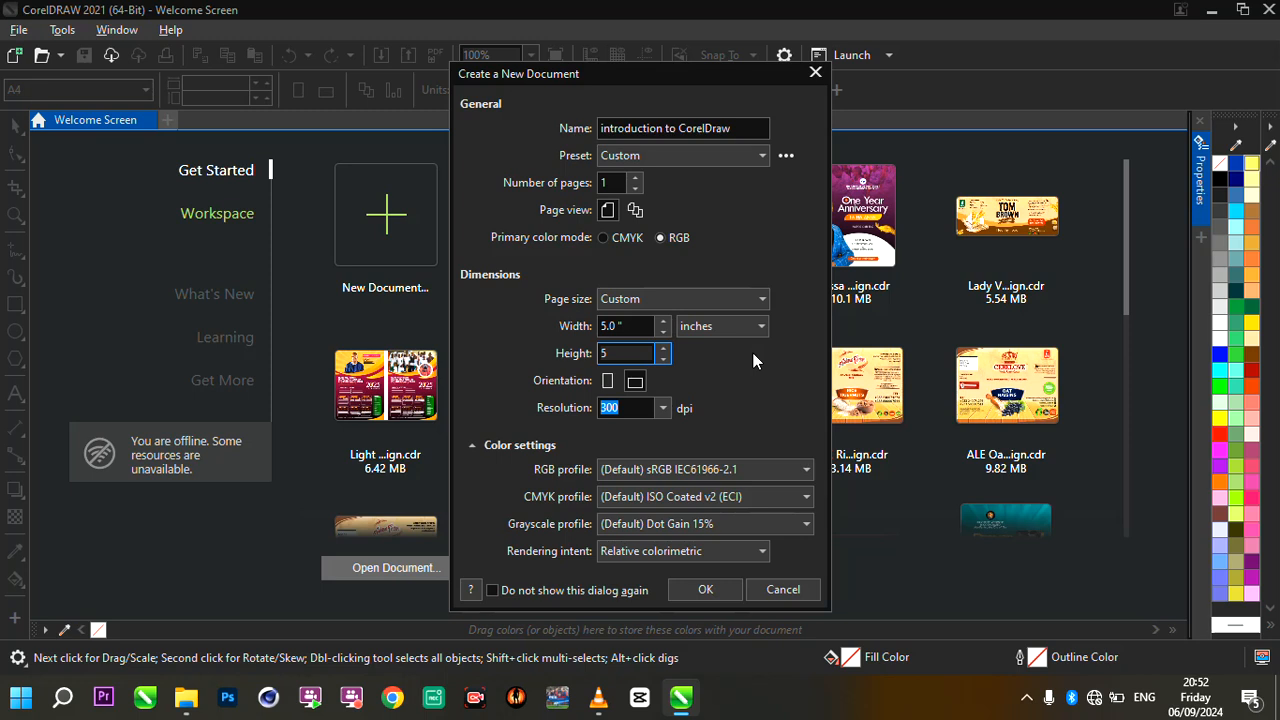
click(710, 588)
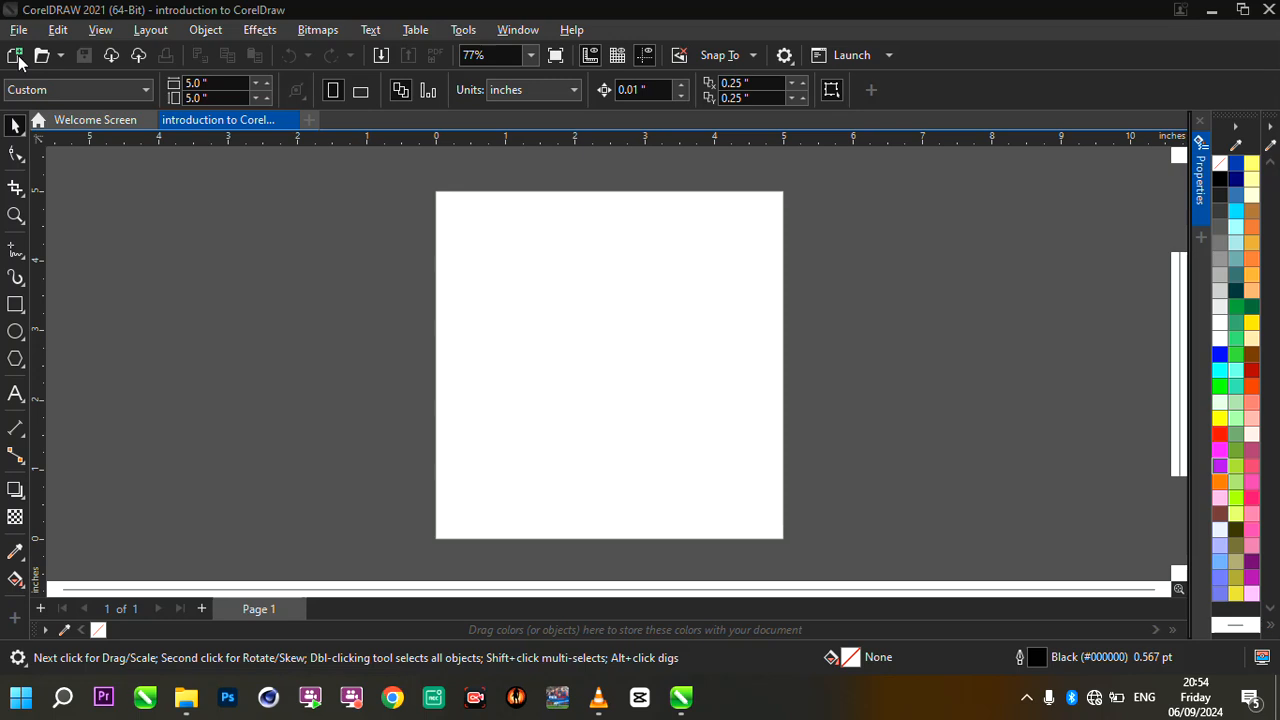
click(203, 196)
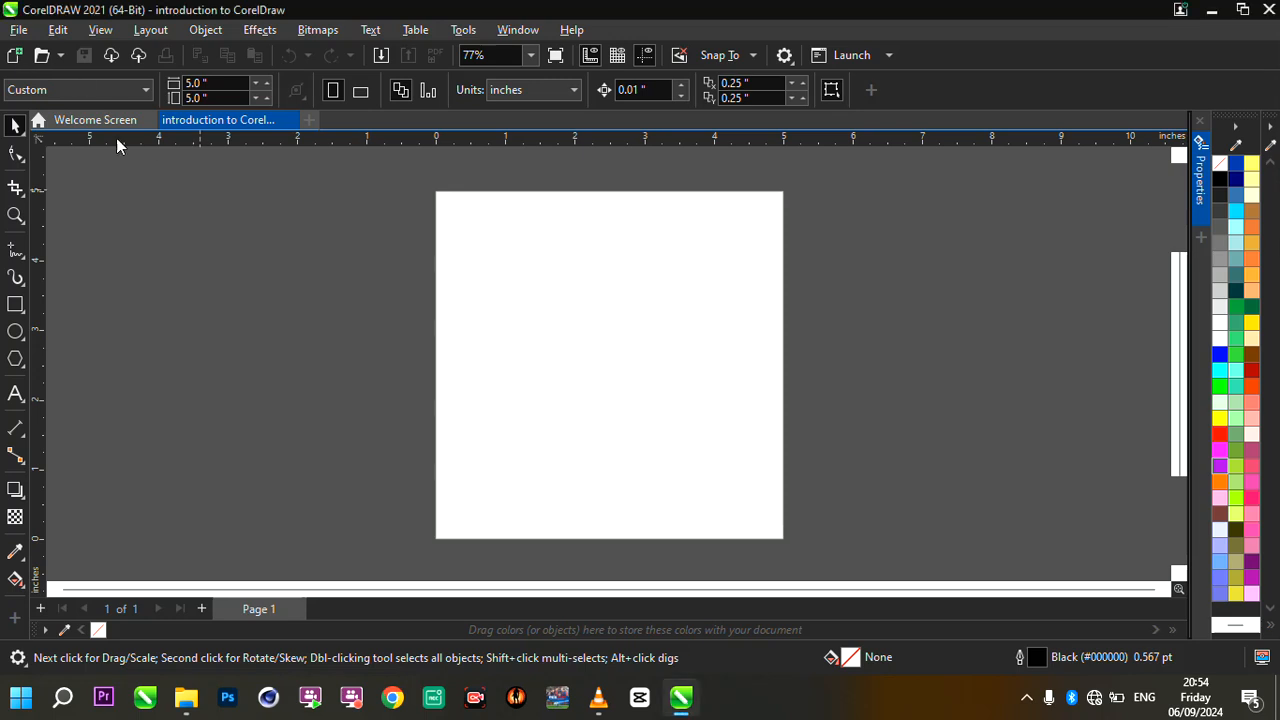
click(40, 60)
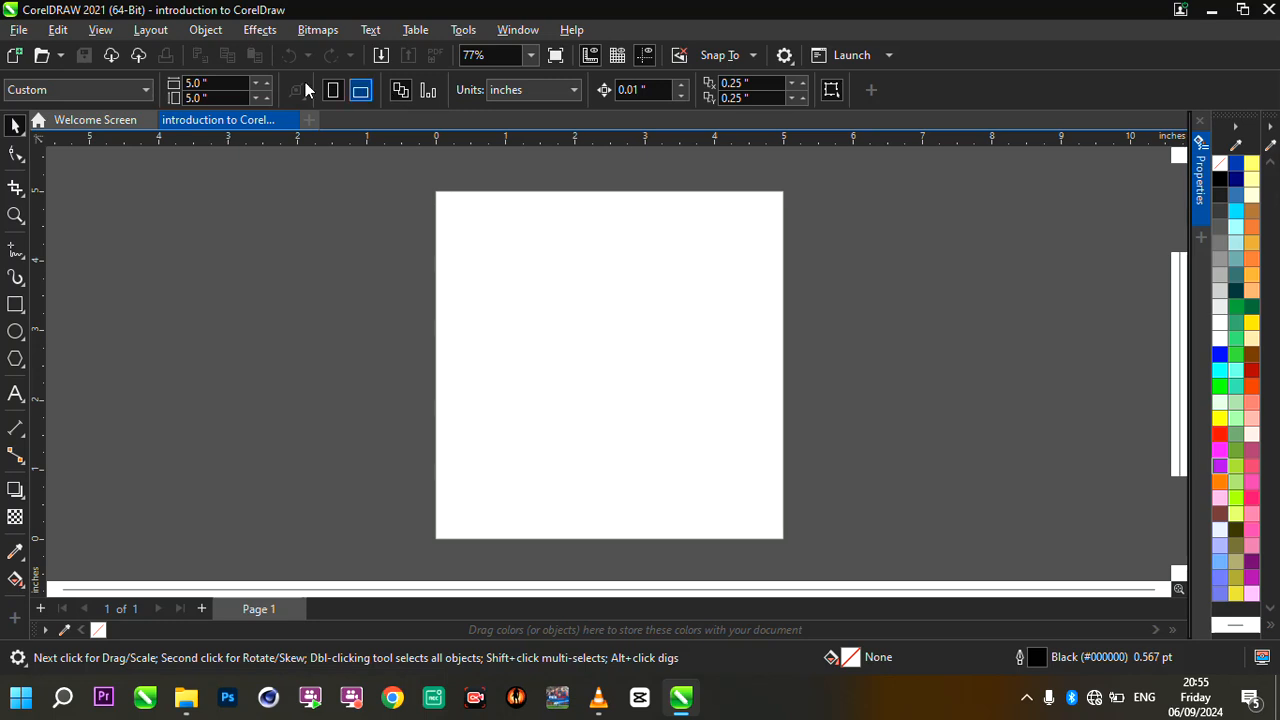
- Try the A2 preset page size on the document, followed by A4
click(105, 90)
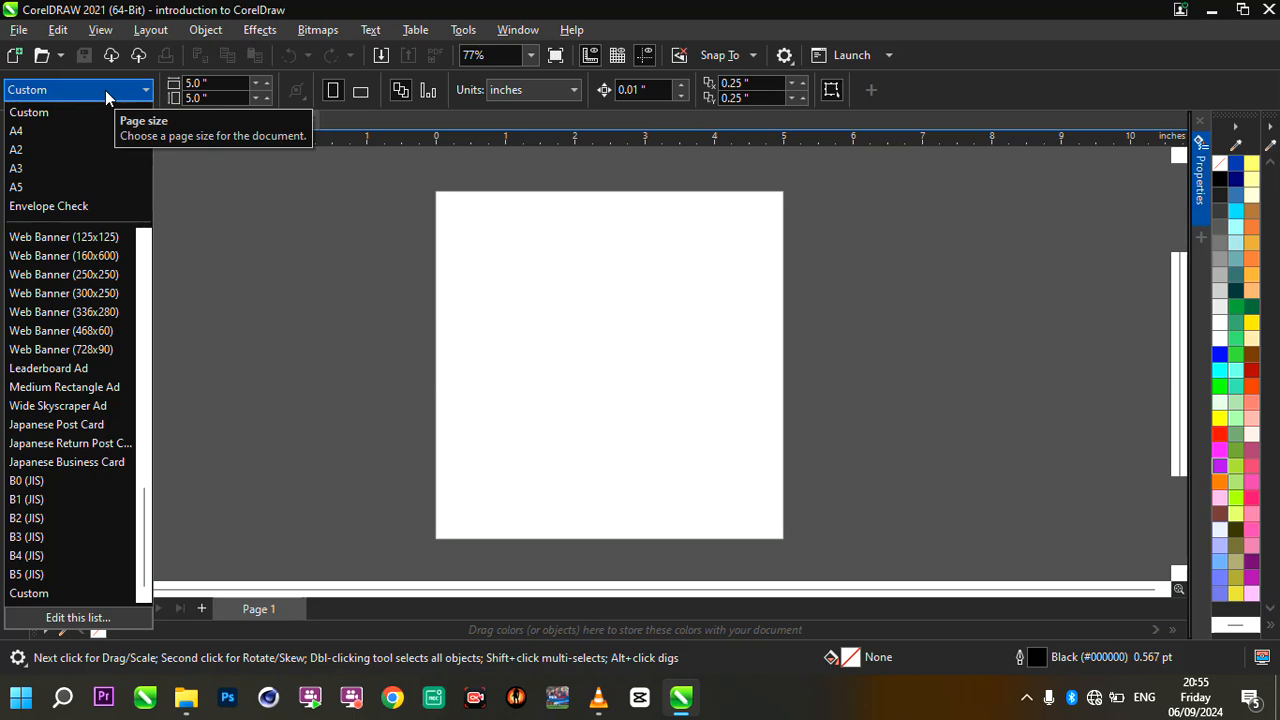
click(75, 150)
key(shift+F4)
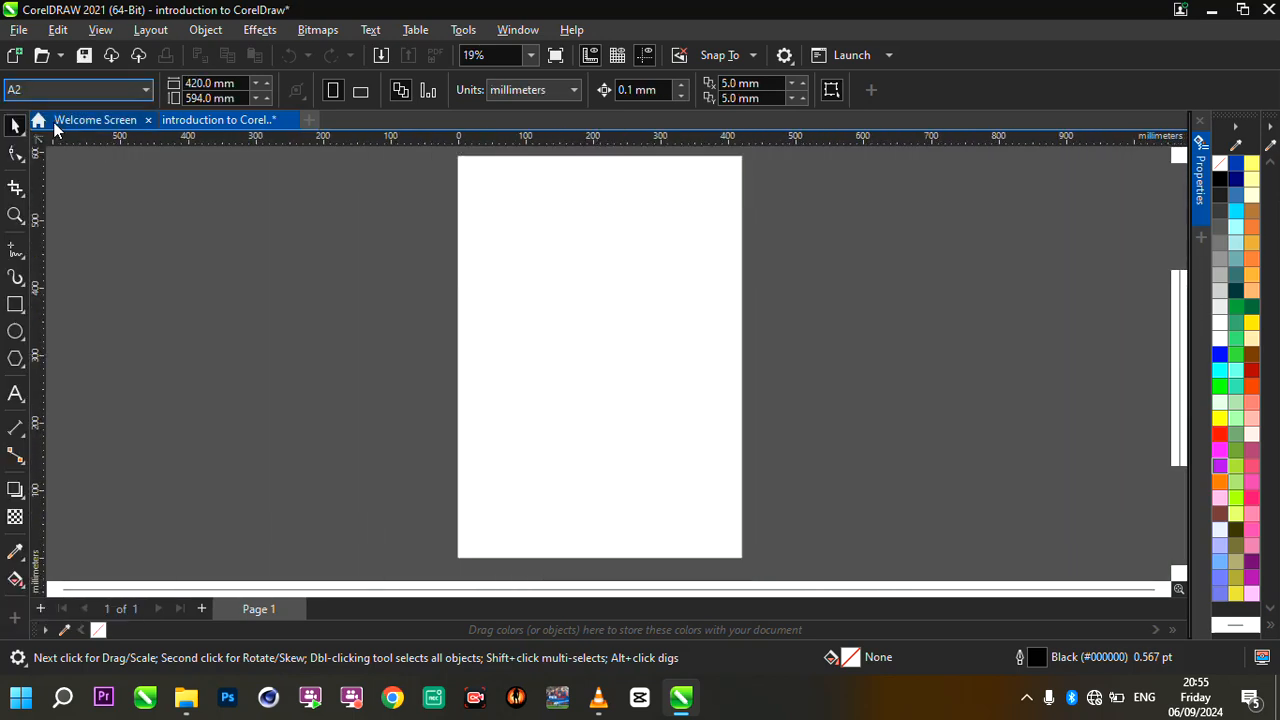
click(121, 89)
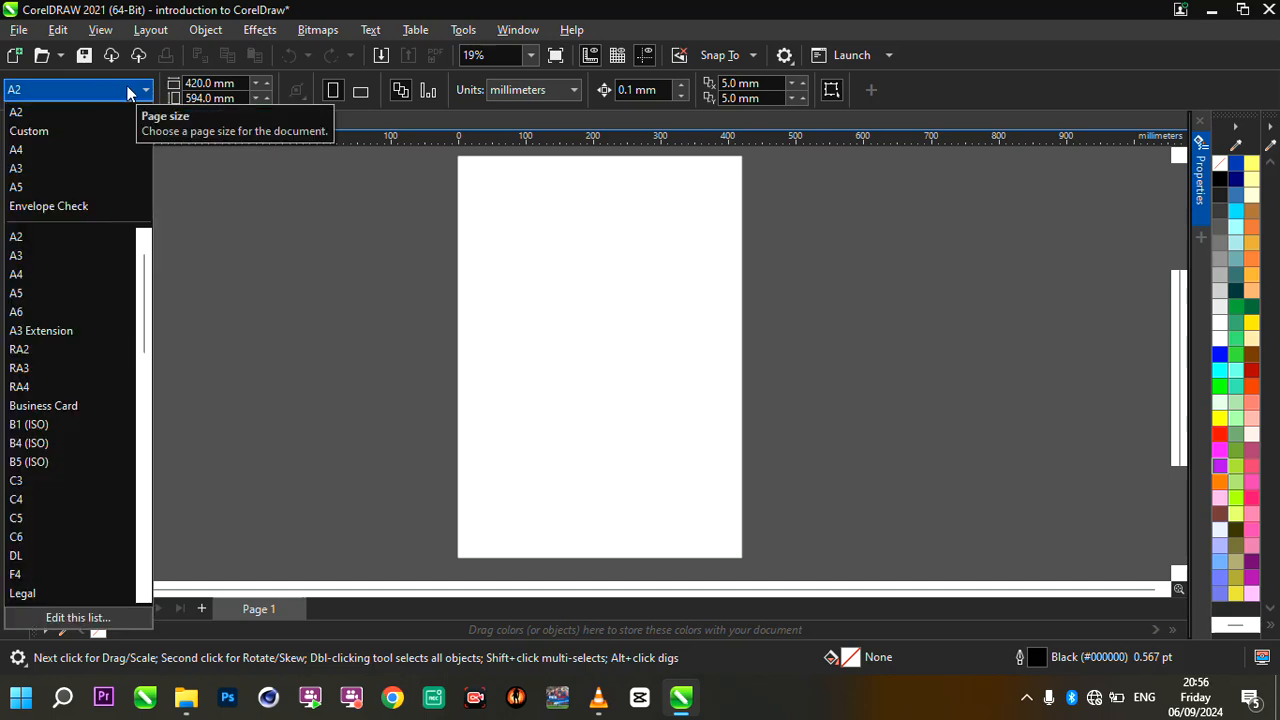
click(83, 150)
scroll(606, 356, up, 2)
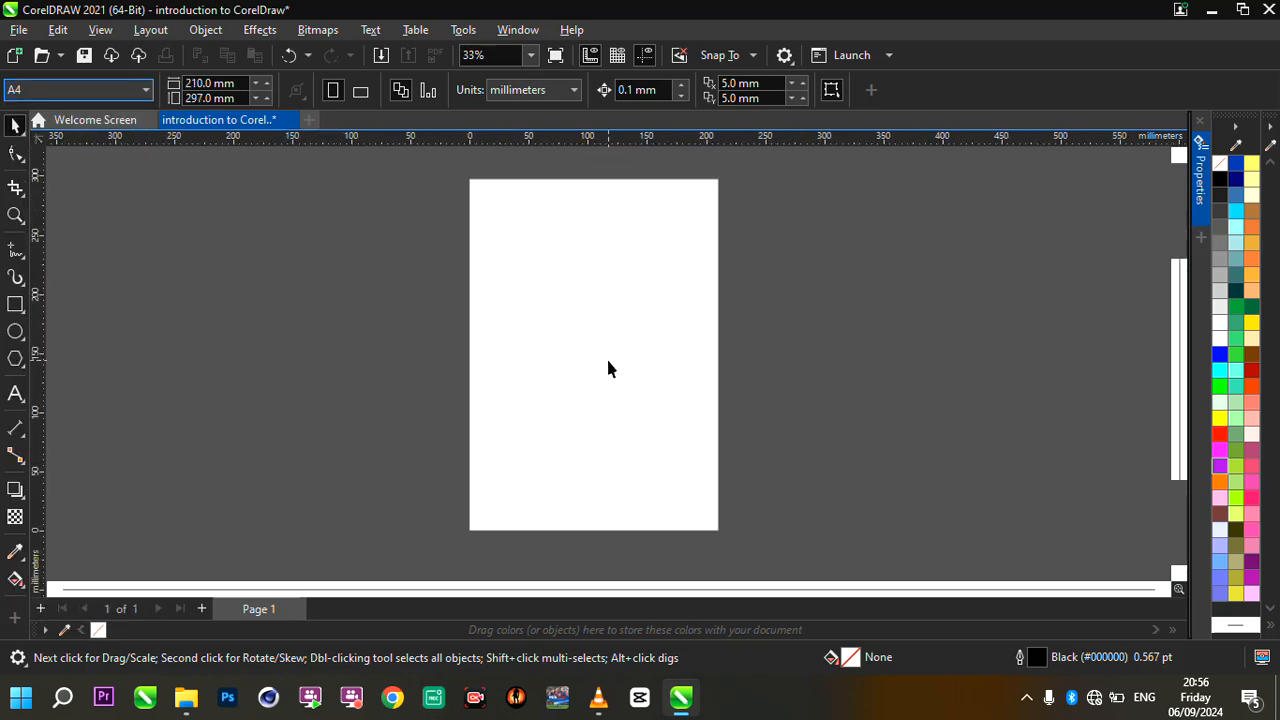
- Set the document's page size to the A5 preset
click(144, 90)
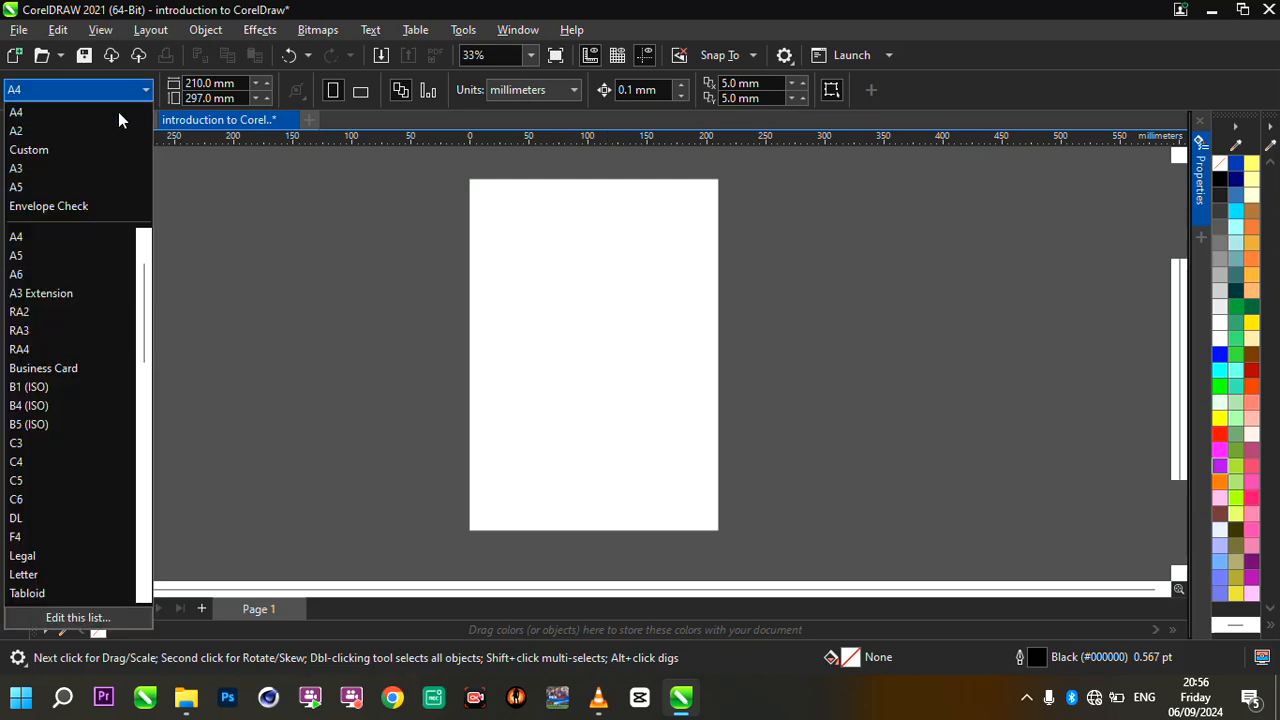
click(86, 187)
scroll(579, 312, up, 1)
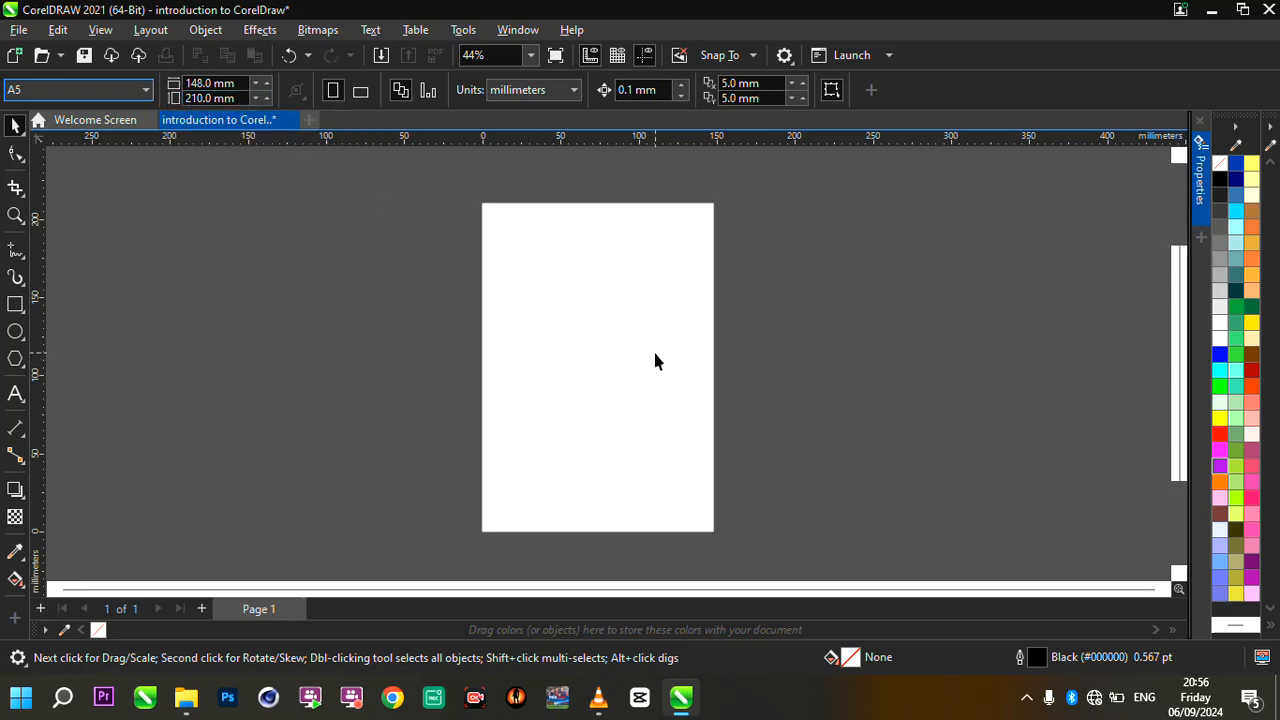
scroll(655, 361, up, 1)
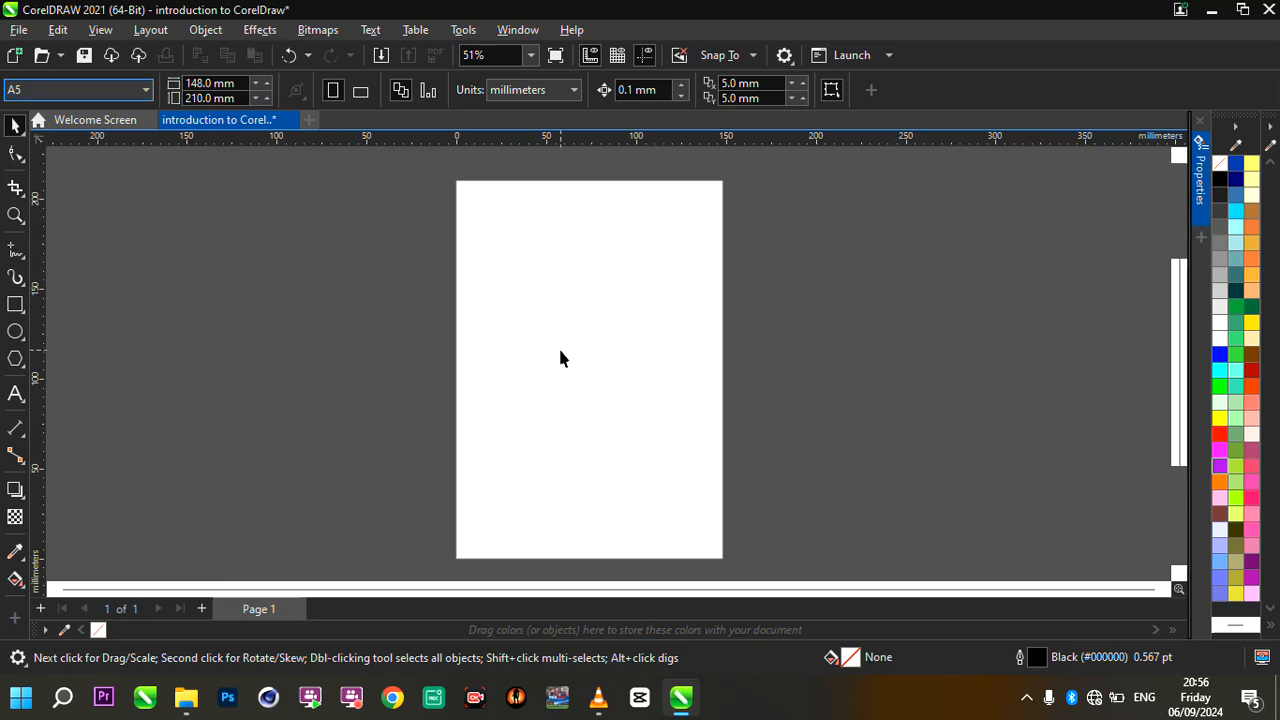
- Toggle the A5 page between landscape and portrait orientation, leaving it in landscape
click(361, 91)
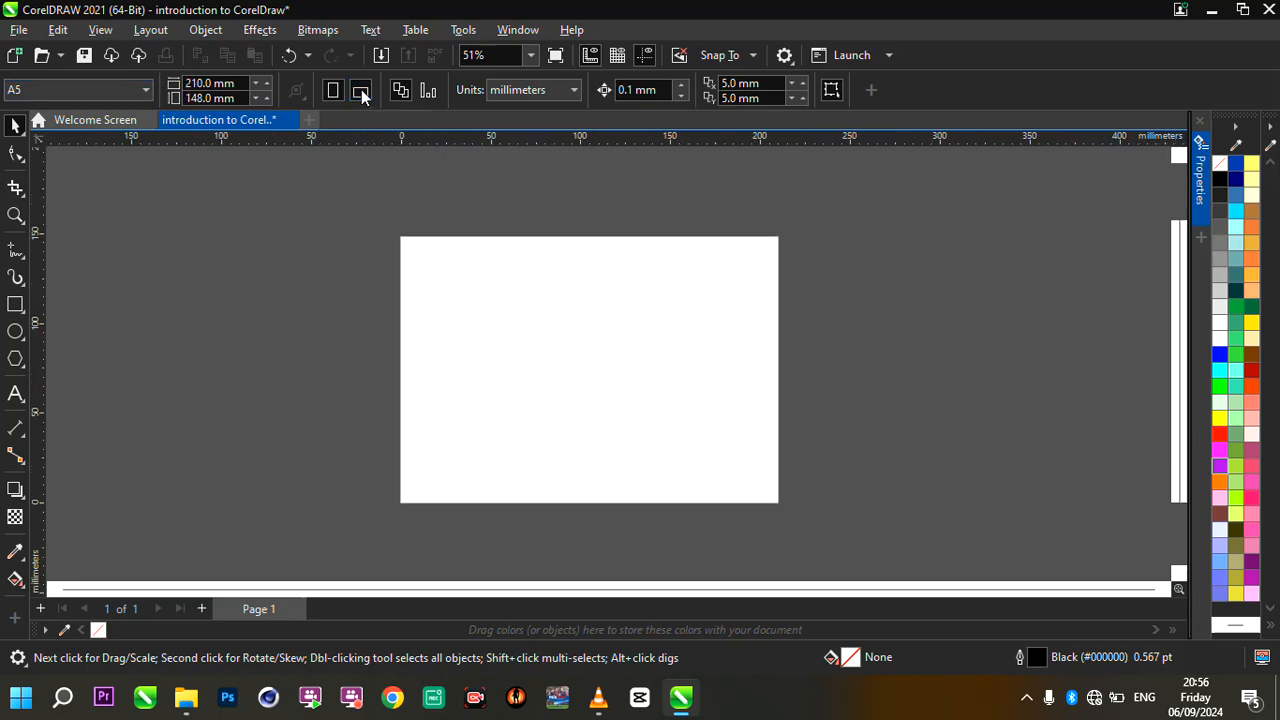
click(336, 91)
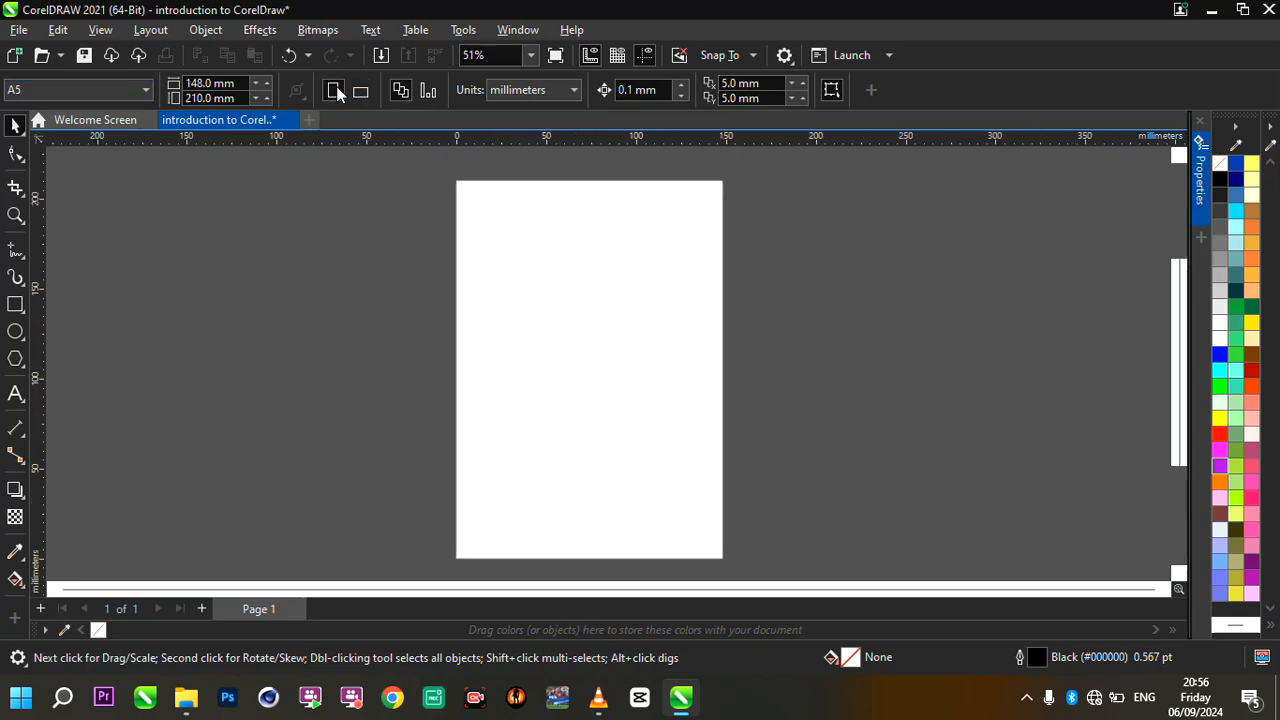
click(361, 91)
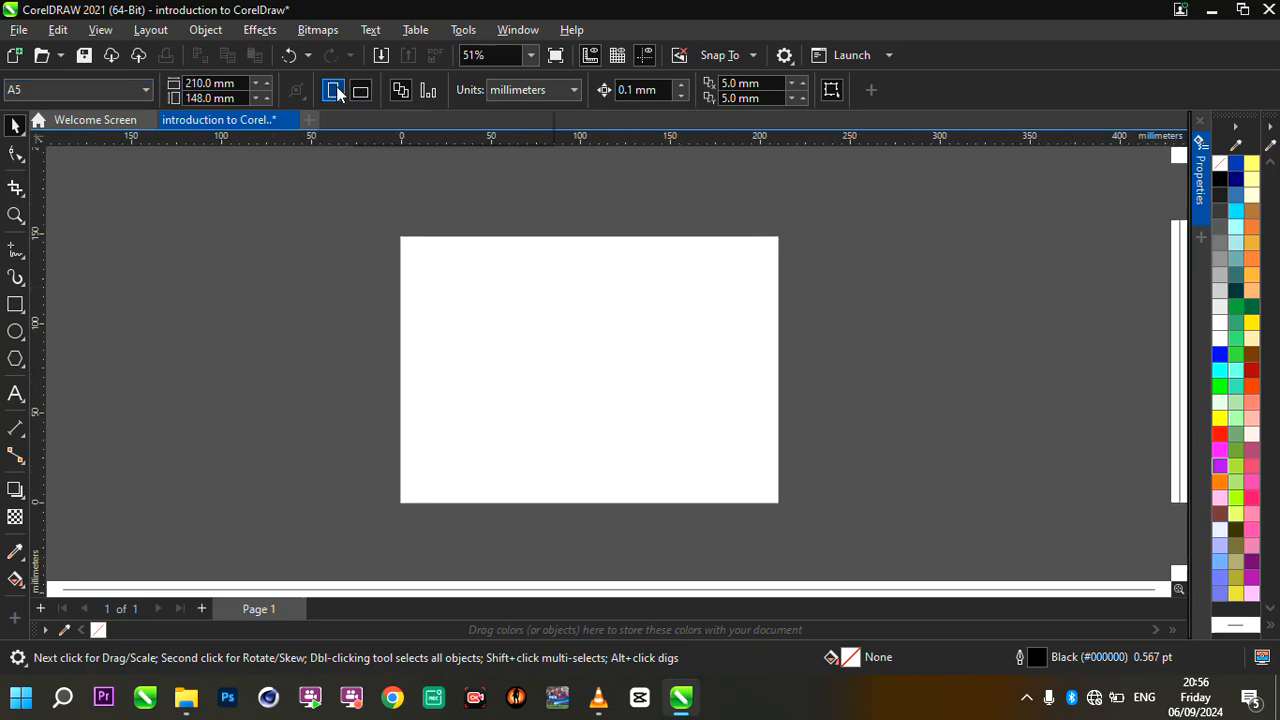
click(336, 91)
click(360, 91)
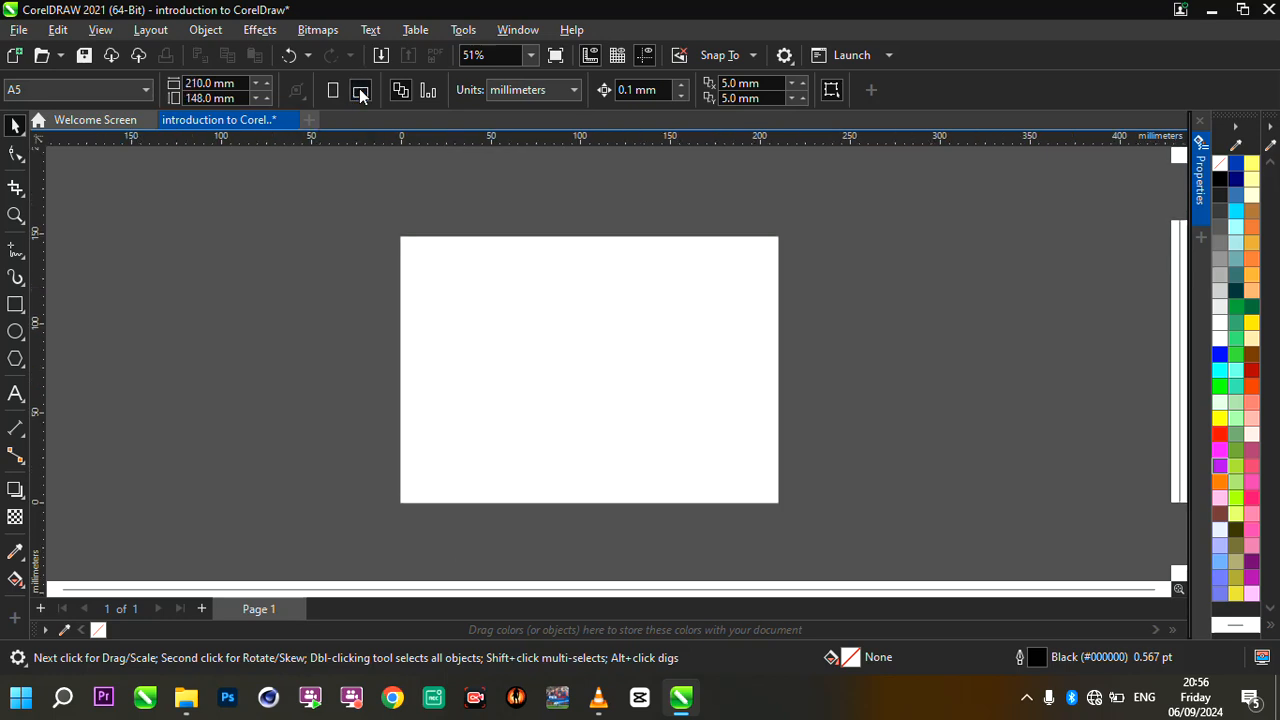
scroll(776, 340, up, 1)
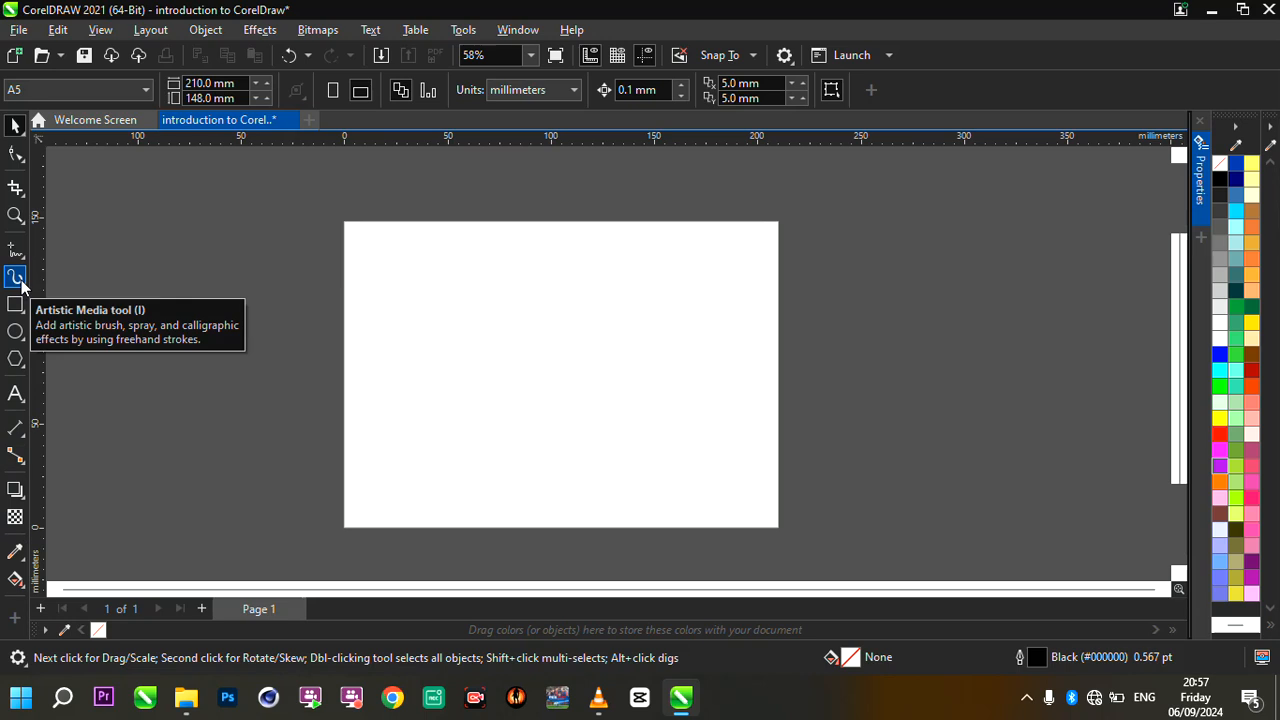
scroll(675, 495, up, 1)
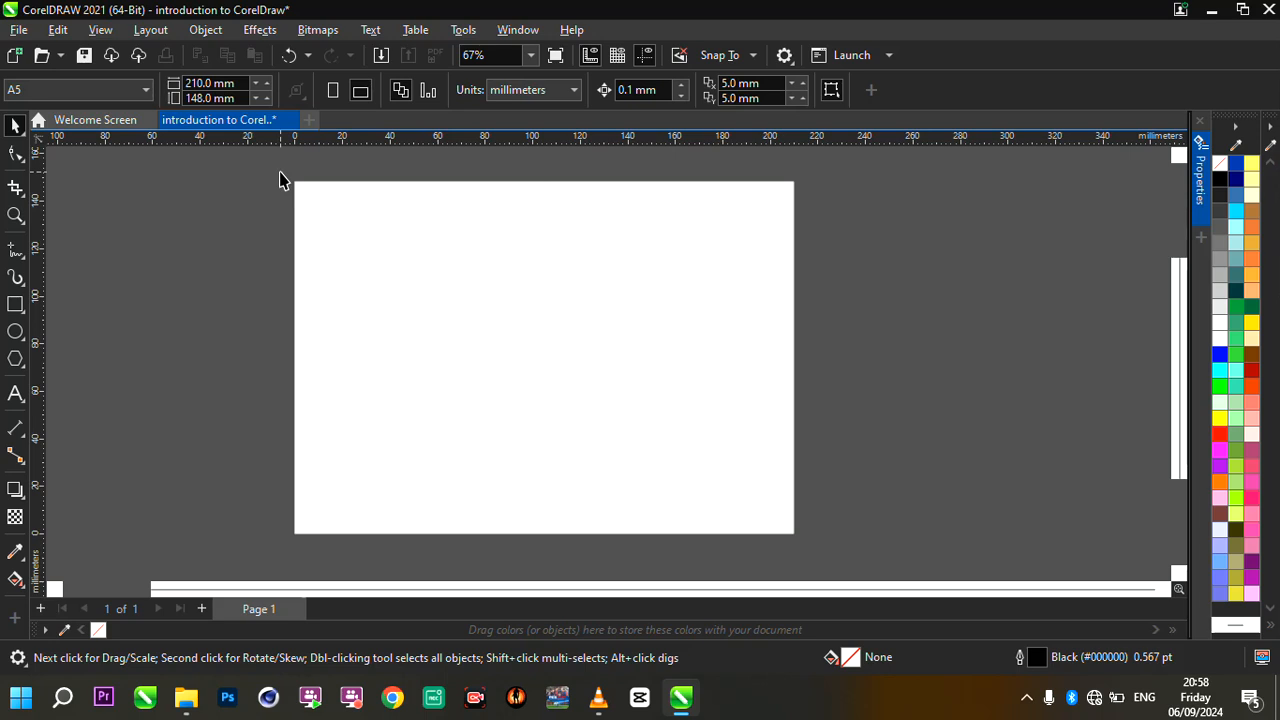
drag(286, 177, 803, 463)
scroll(760, 465, down, 3)
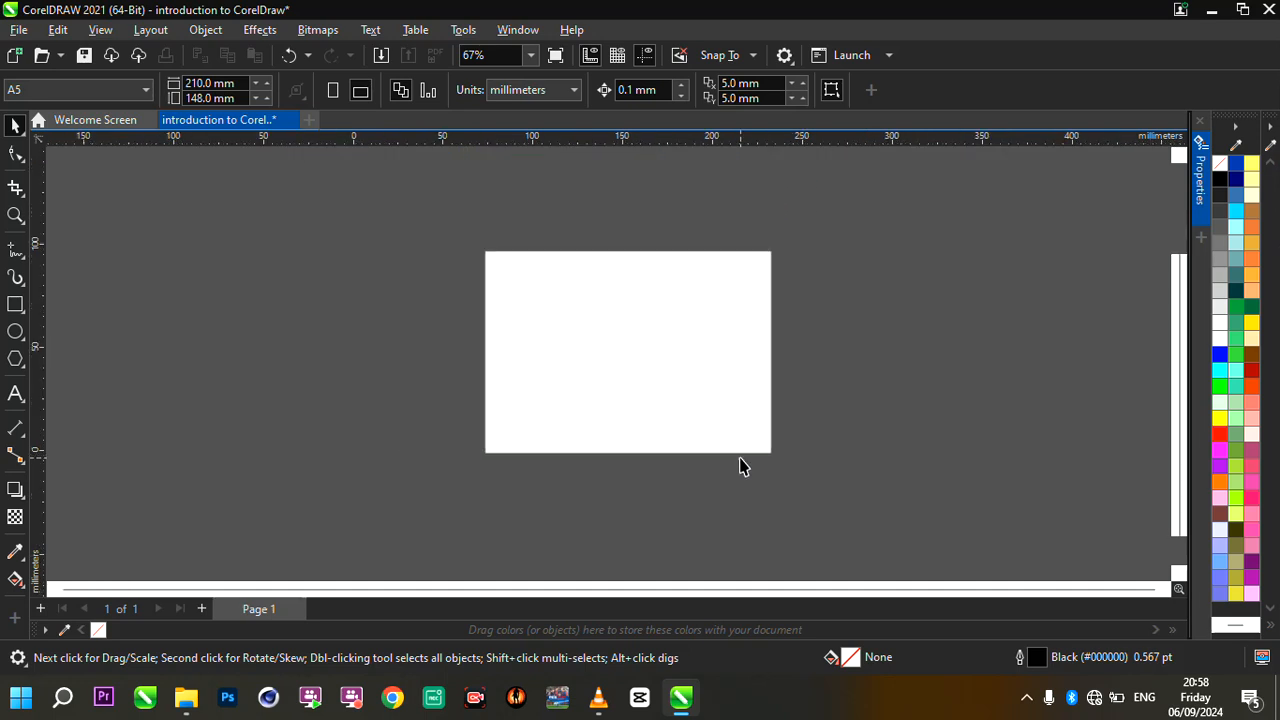
scroll(770, 405, up, 3)
scroll(717, 450, down, 1)
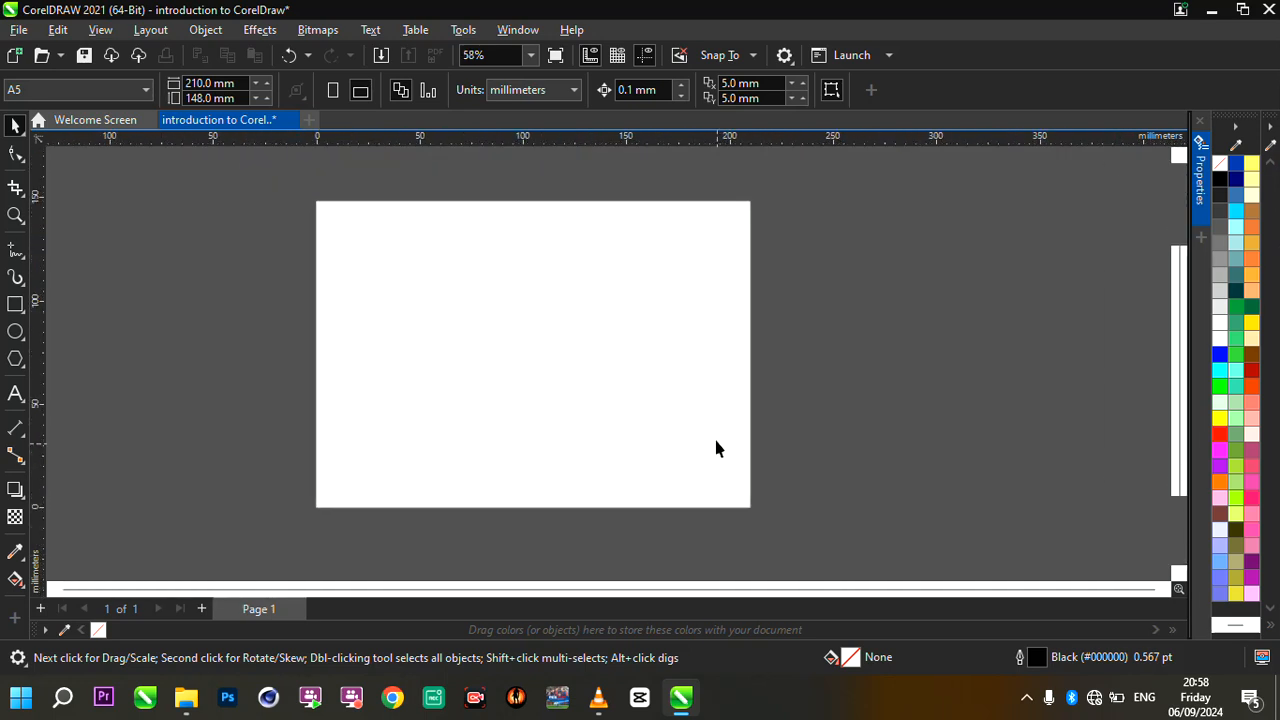
scroll(646, 369, up, 1)
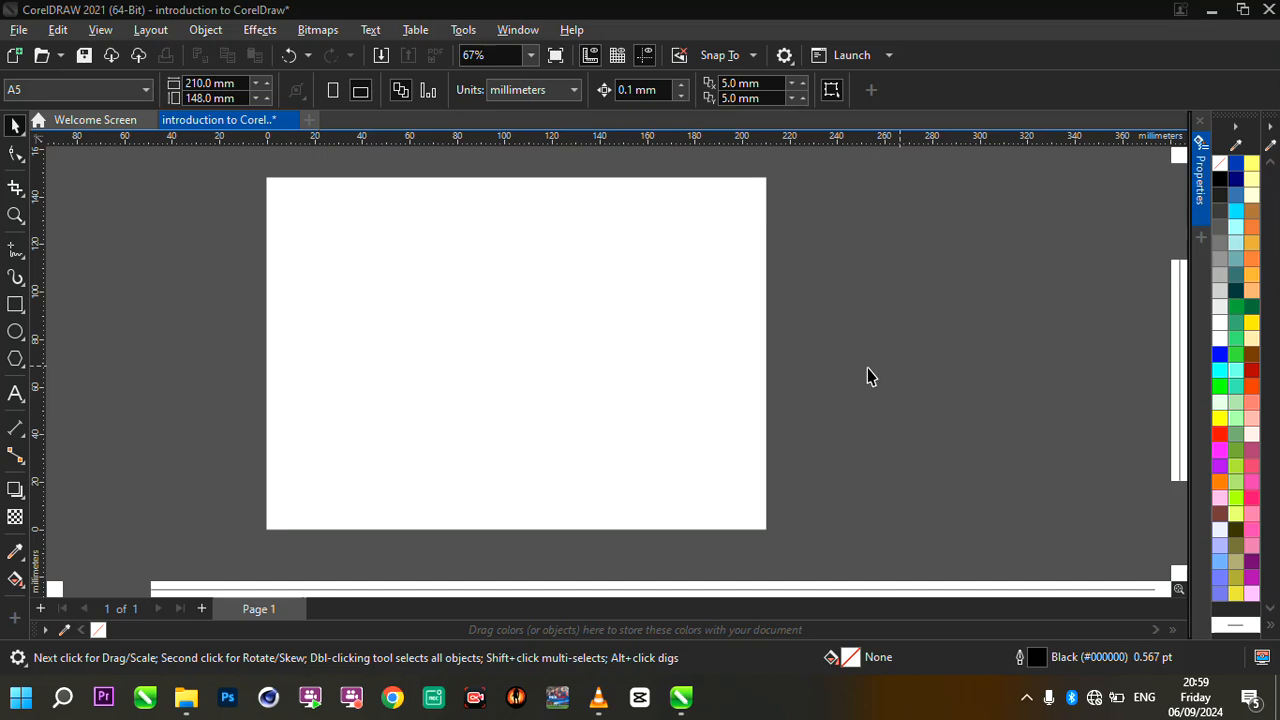
scroll(876, 364, down, 5)
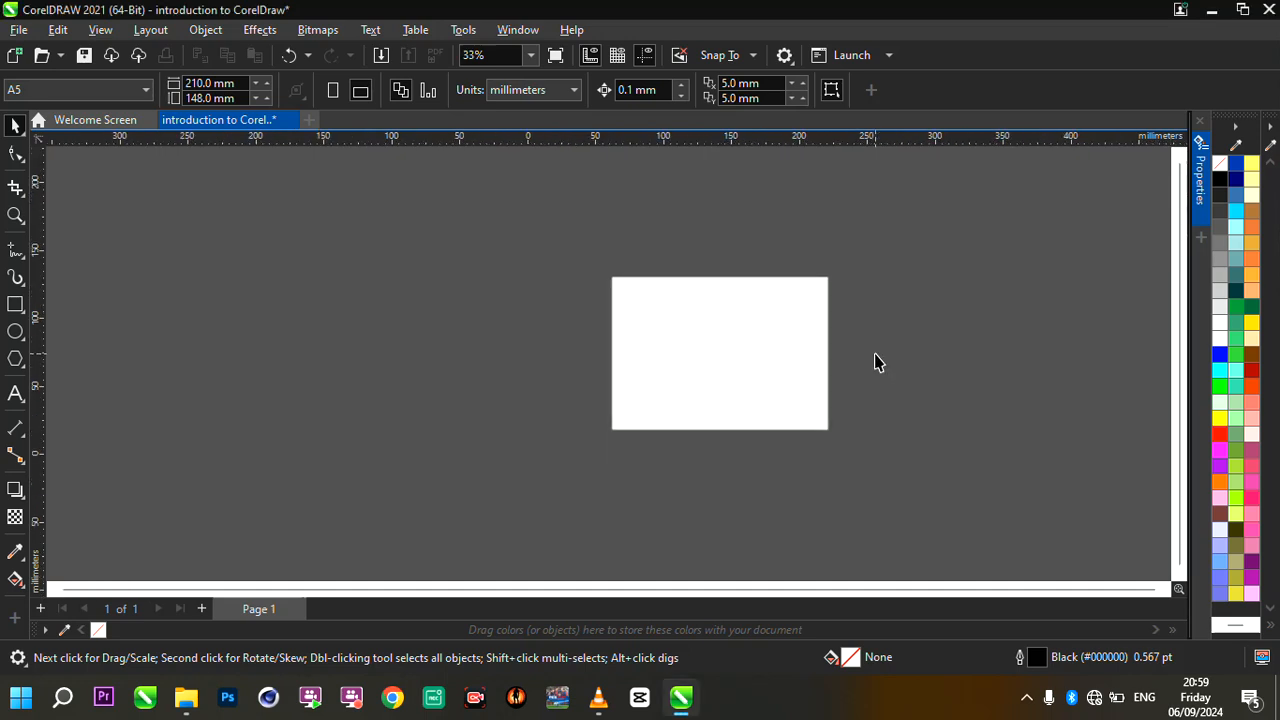
scroll(876, 363, down, 5)
scroll(994, 343, up, 4)
scroll(994, 343, down, 3)
scroll(994, 343, up, 3)
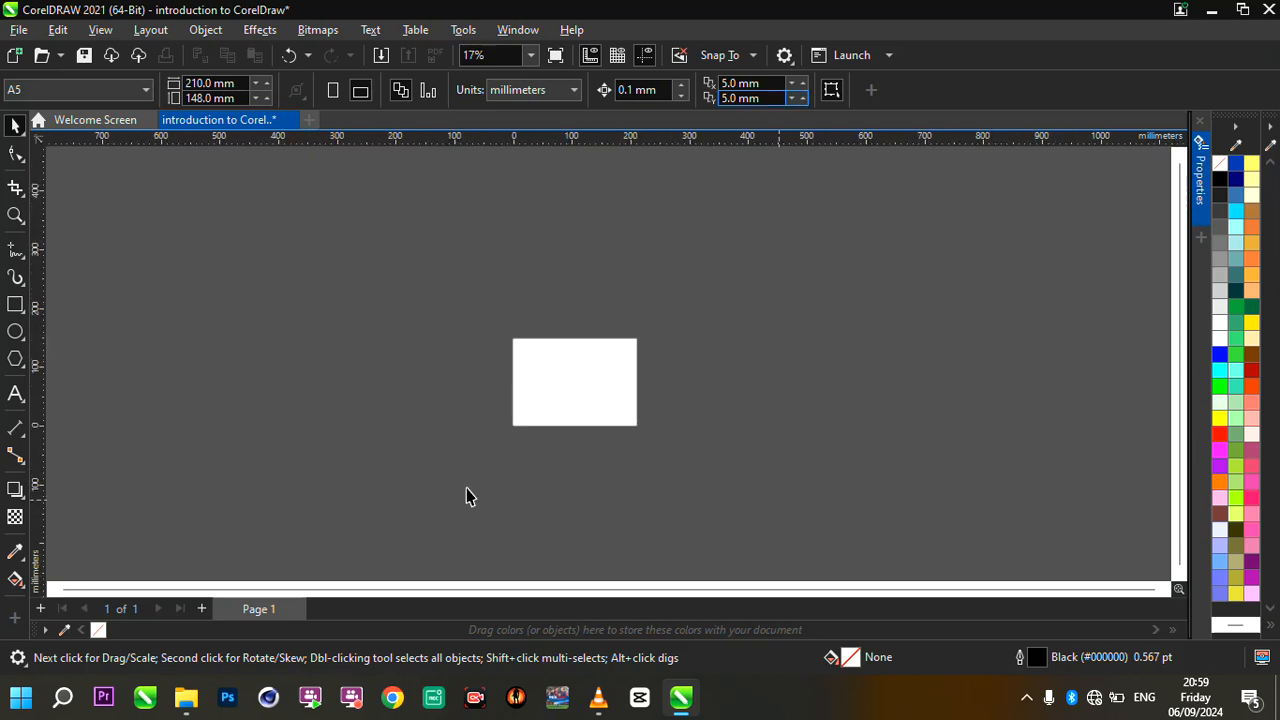
- Examine the A5 page and the surrounding workspace at different magnifications and vertical and horizontal view positions
scroll(758, 455, up, 1)
scroll(488, 420, up, 2)
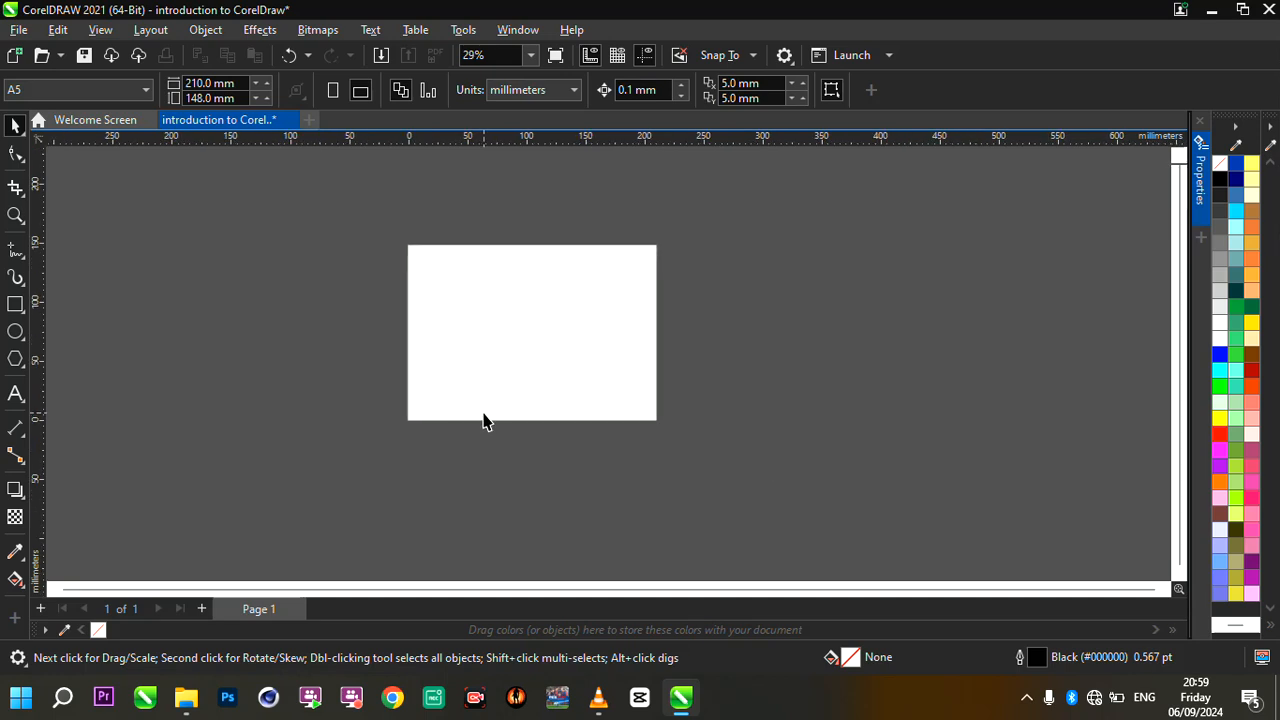
scroll(503, 340, up, 3)
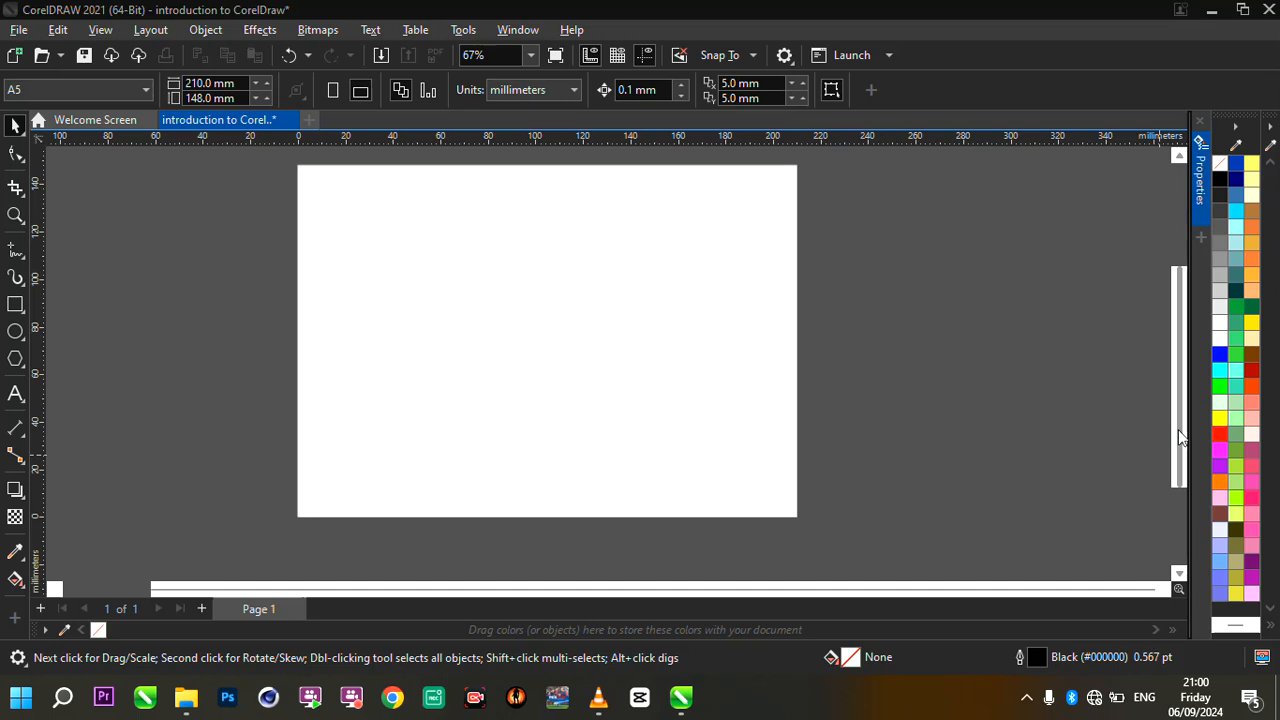
drag(1179, 330, 1175, 277)
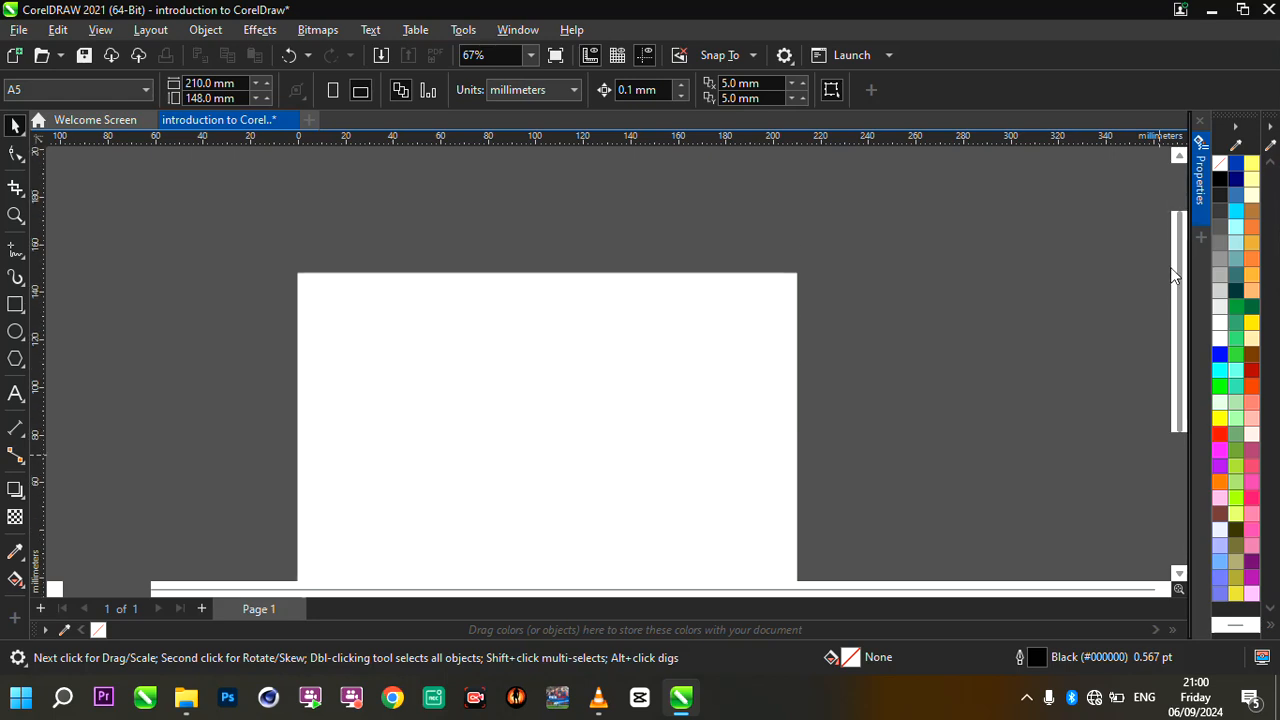
drag(1179, 289, 1178, 258)
click(409, 590)
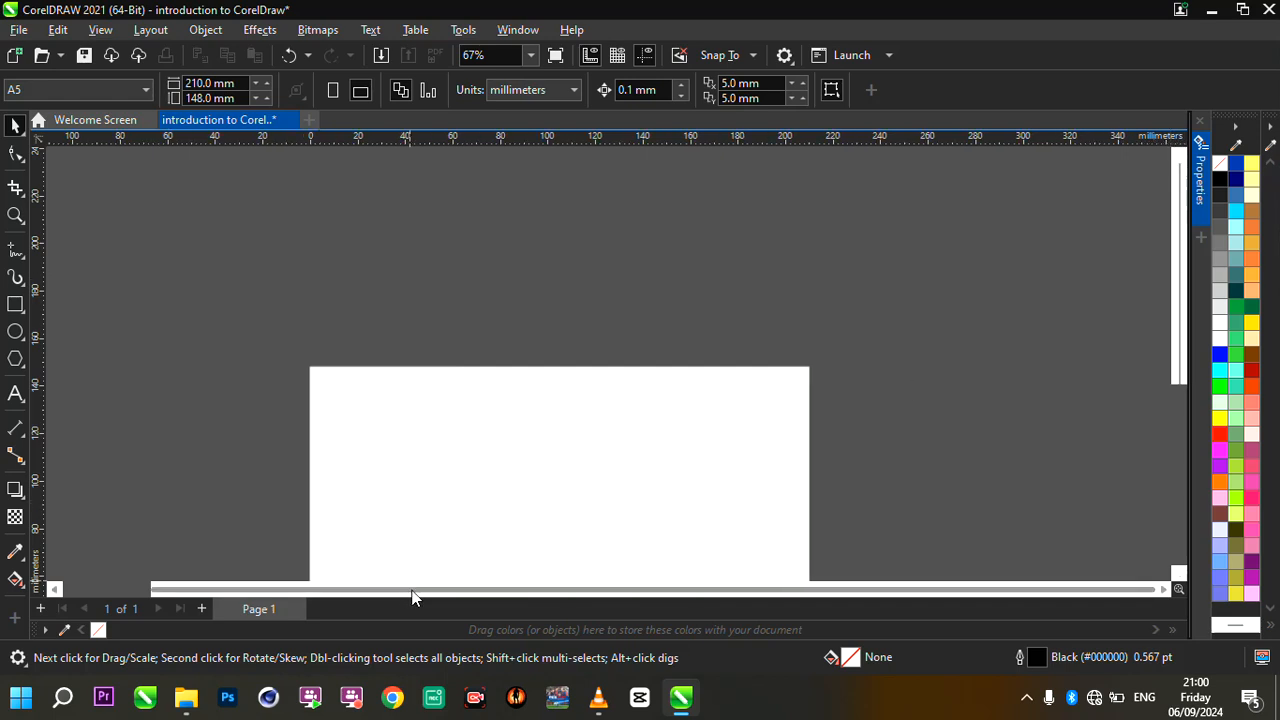
mouse_move(632, 590)
mouse_down()
mouse_move(543, 588)
mouse_move(763, 590)
mouse_move(550, 590)
mouse_move(651, 590)
mouse_up()
scroll(686, 281, down, 2)
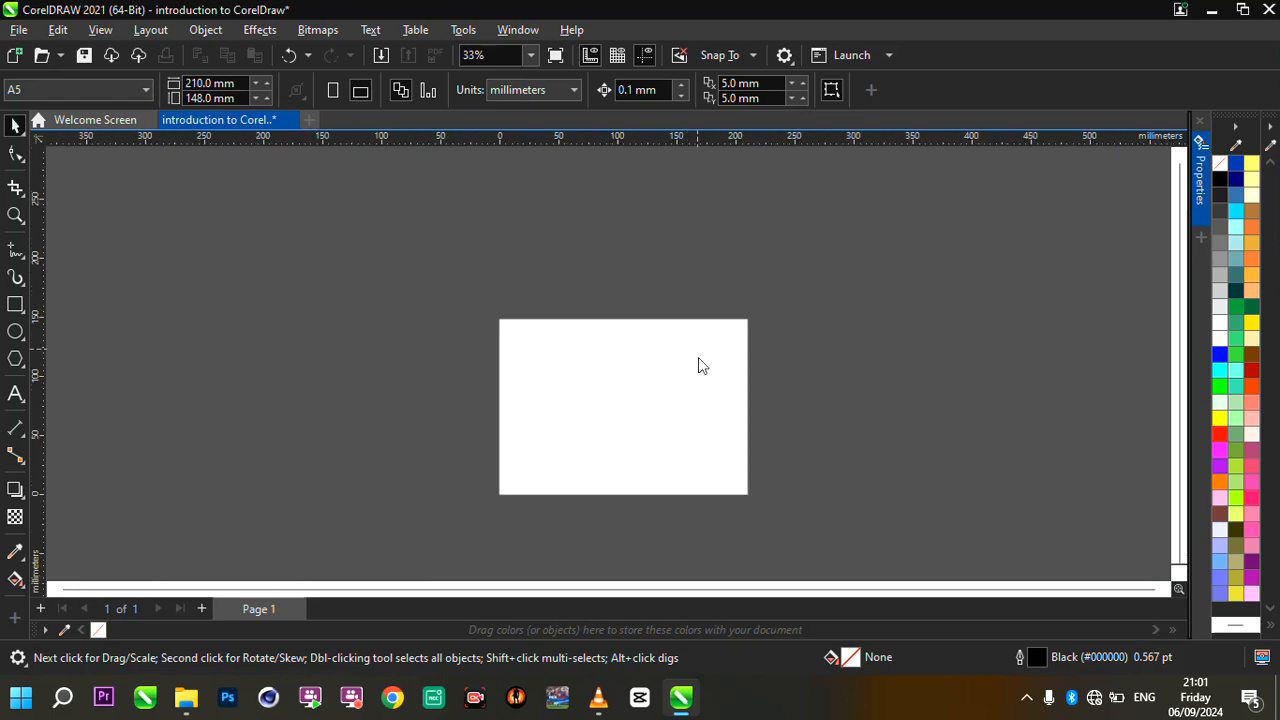
- Add a horizontal guideline above the page at about Y 175 mm and a vertical guideline at about X 102 mm
scroll(743, 449, up, 1)
scroll(797, 325, up, 1)
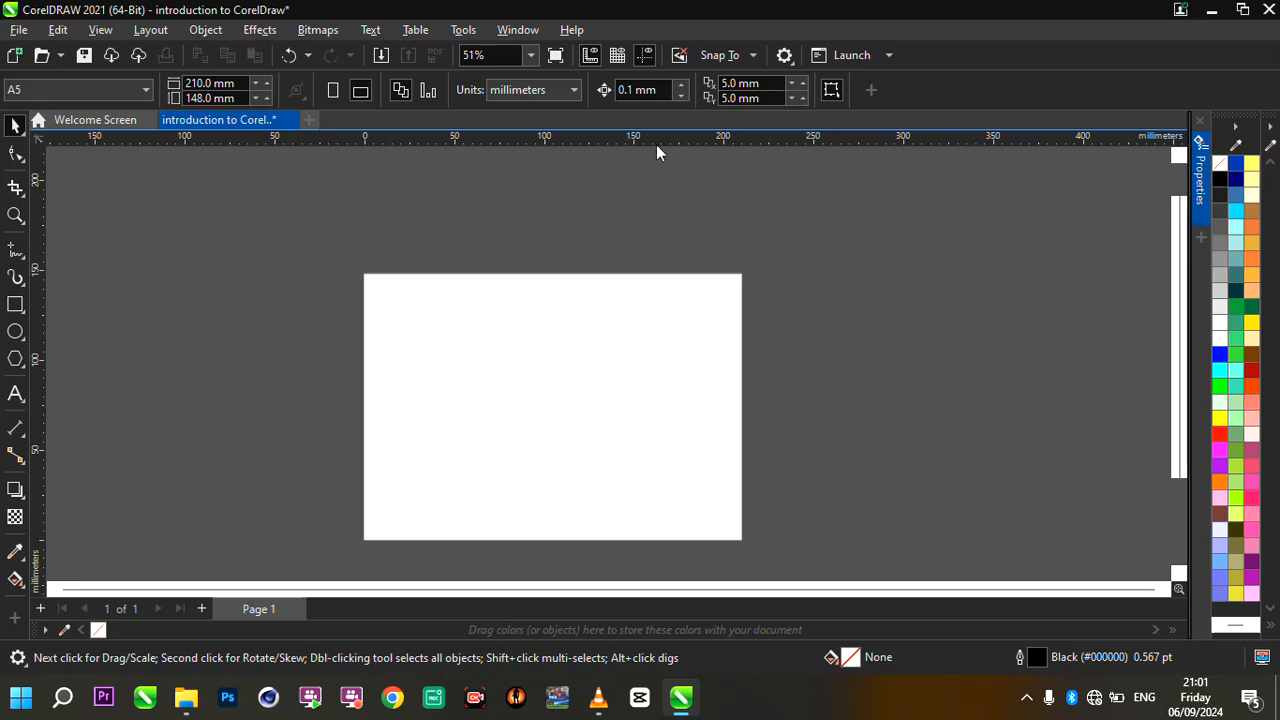
drag(627, 143, 623, 226)
scroll(546, 220, up, 4)
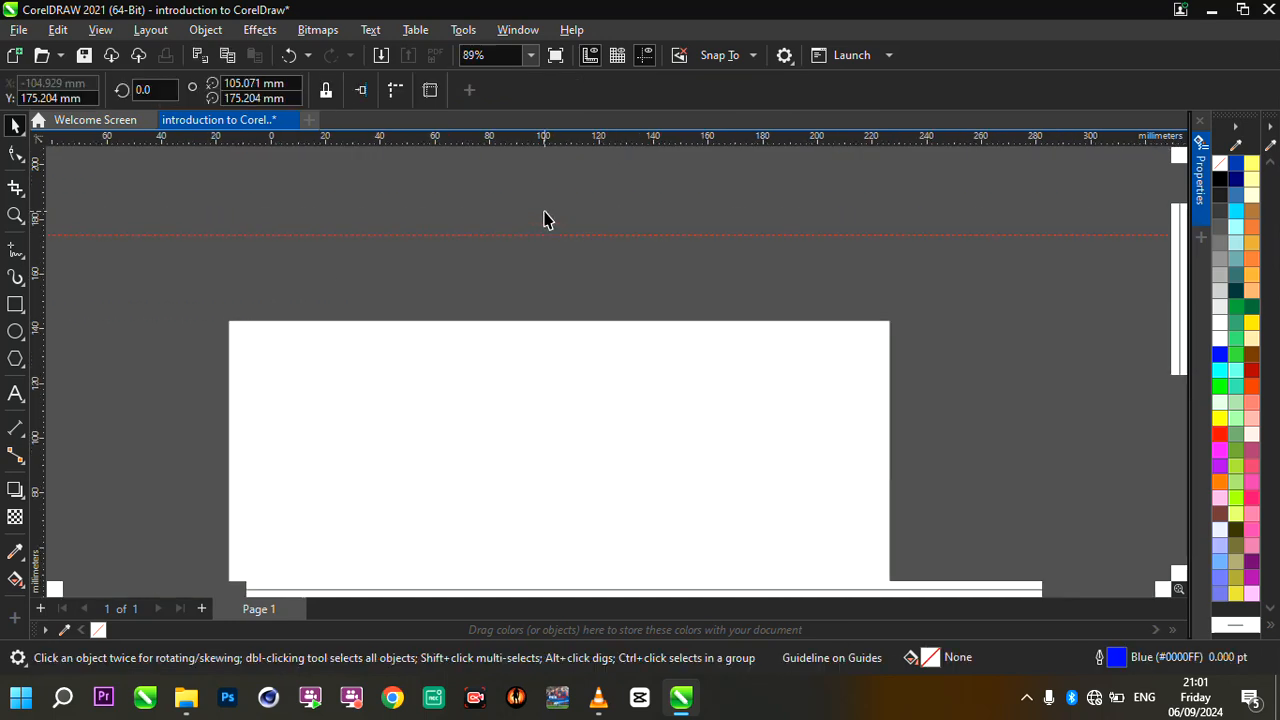
scroll(546, 248, up, 4)
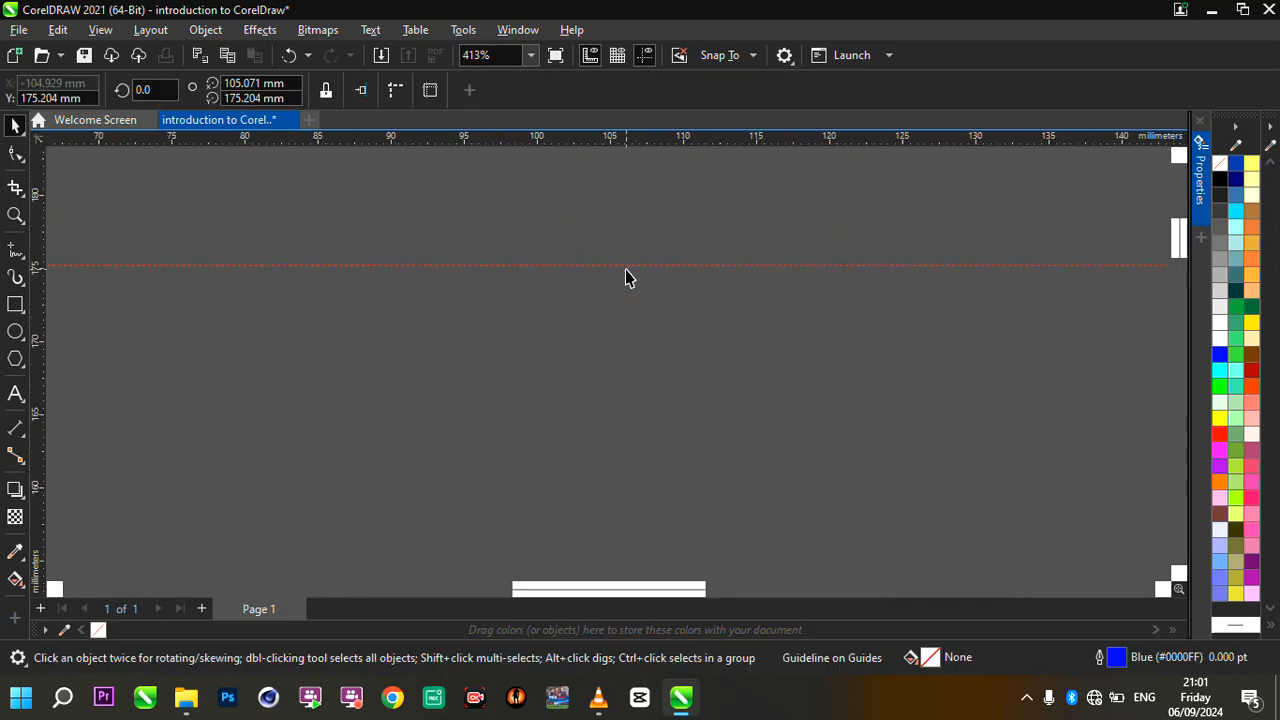
scroll(625, 277, up, 3)
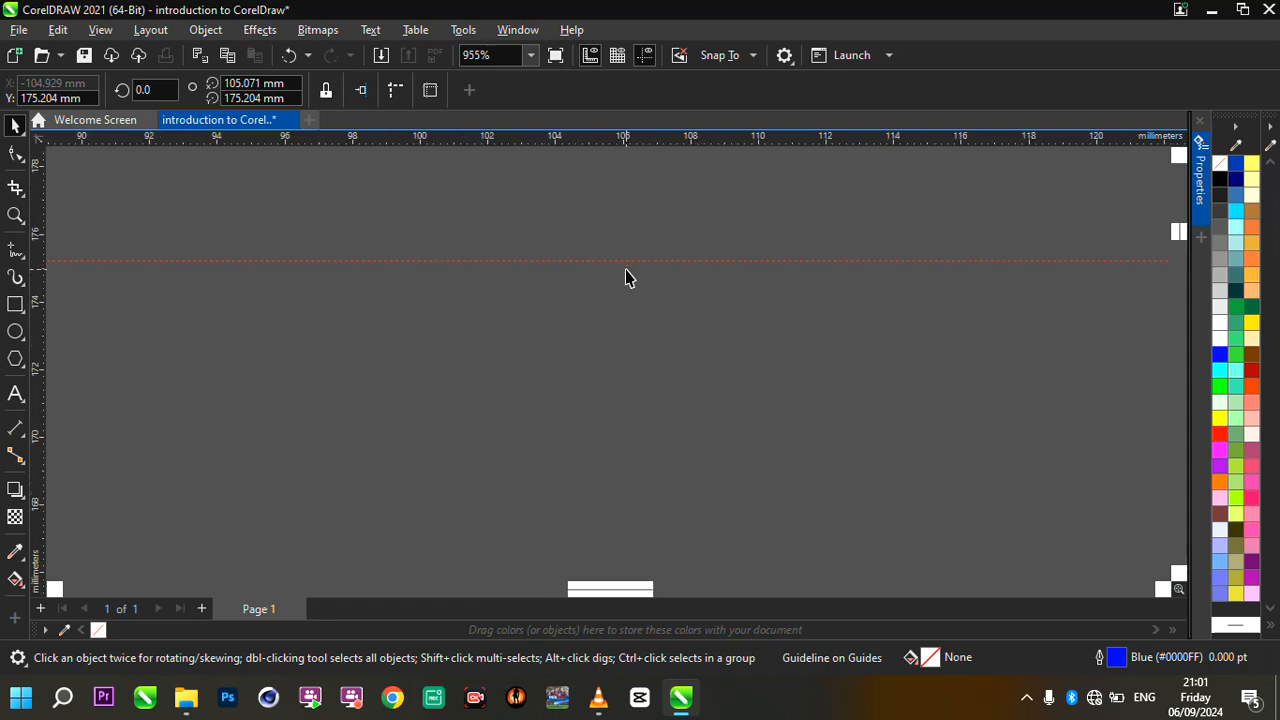
drag(38, 302, 487, 314)
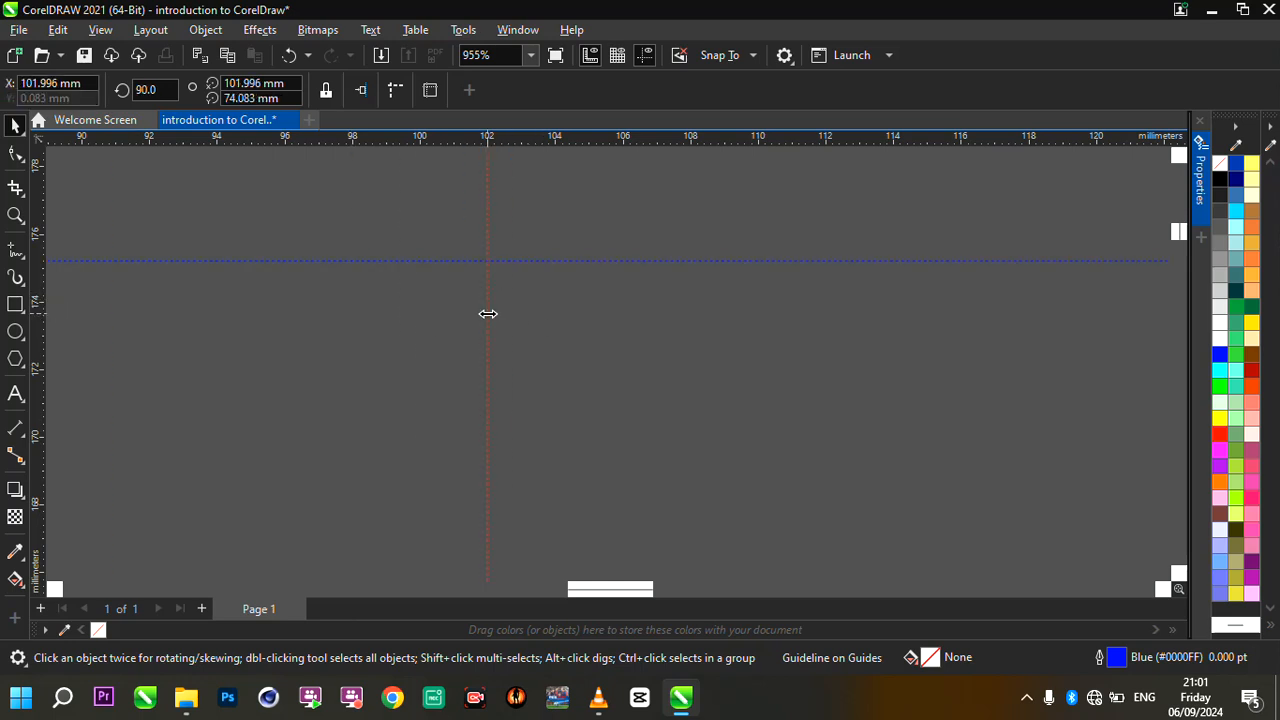
scroll(555, 278, up, 1)
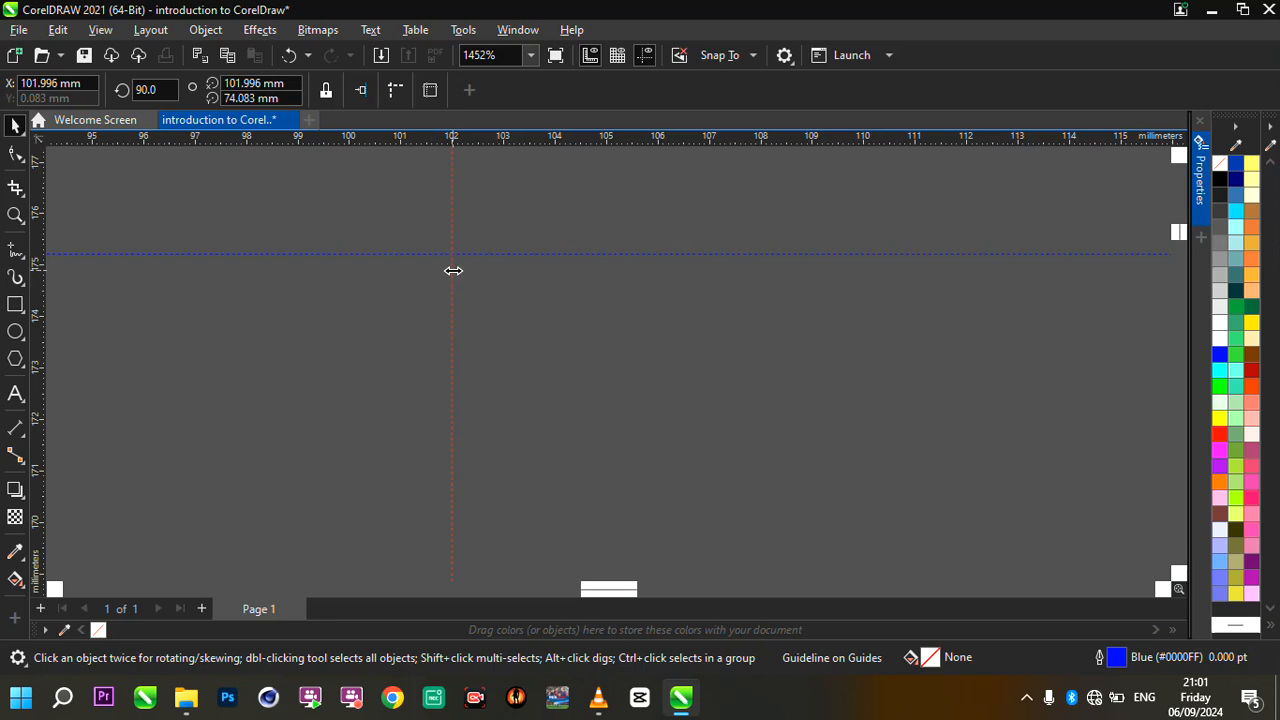
- Delete the vertical guideline and the horizontal guideline above the page
click(453, 270)
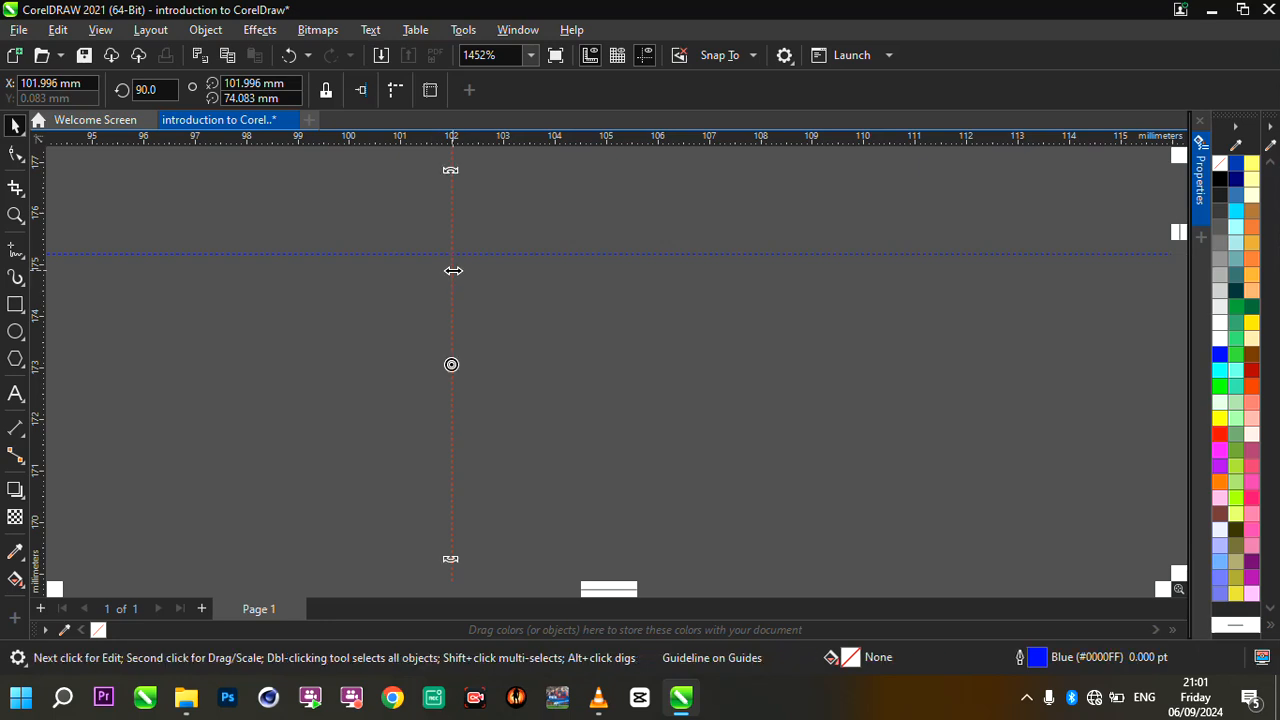
key(Delete)
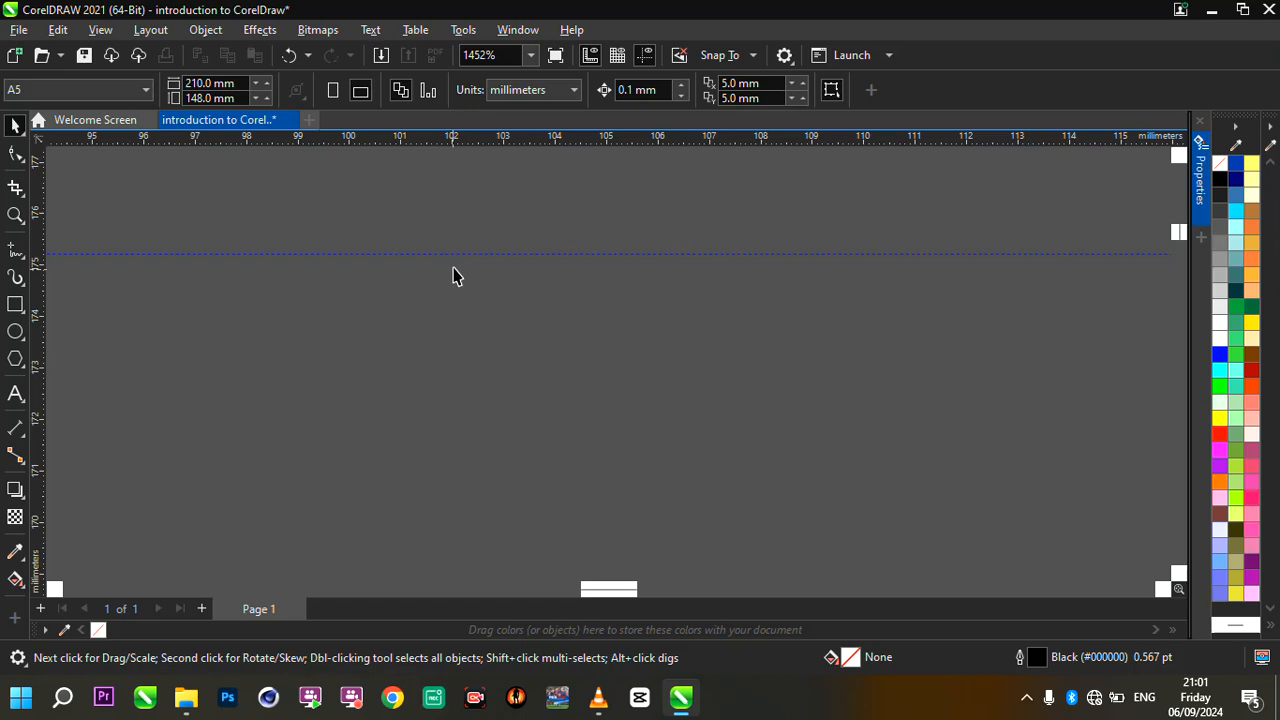
click(466, 255)
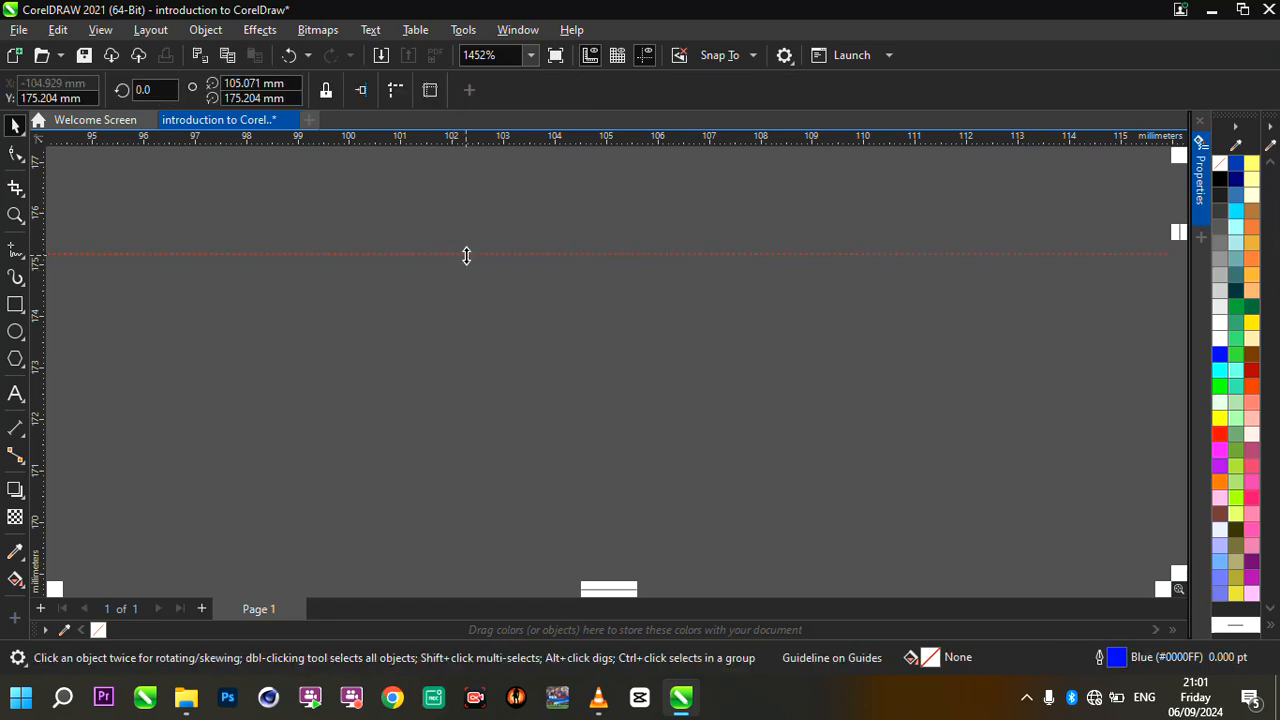
key(Delete)
scroll(491, 255, down, 5)
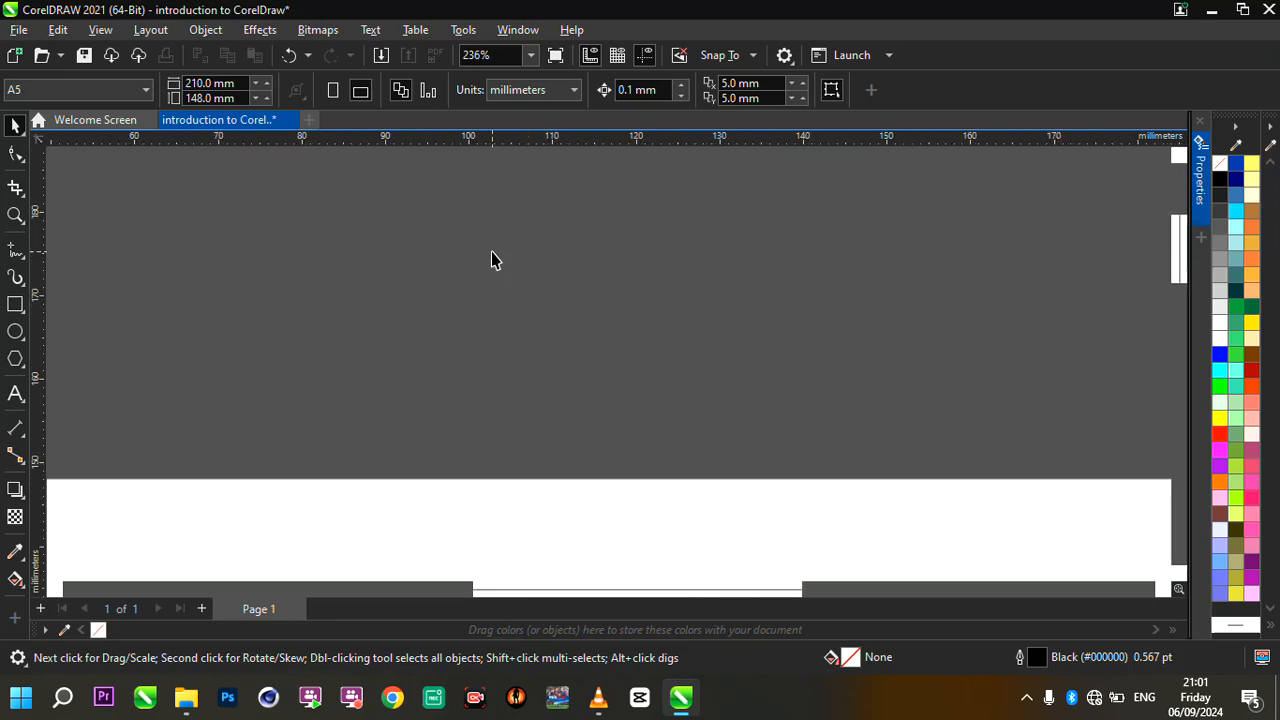
scroll(491, 260, down, 2)
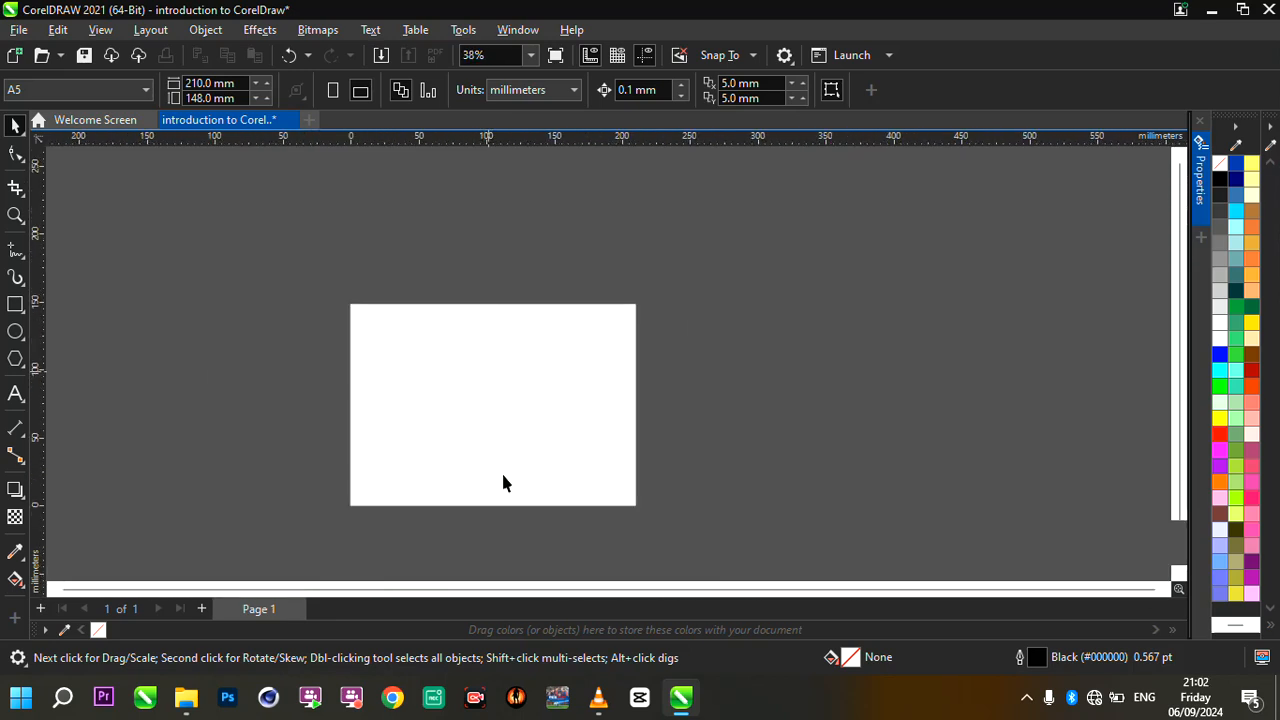
- Draw a rectangle about 75 mm wide and 44 mm high in the upper-left part of the page
scroll(505, 490, up, 1)
scroll(548, 255, up, 1)
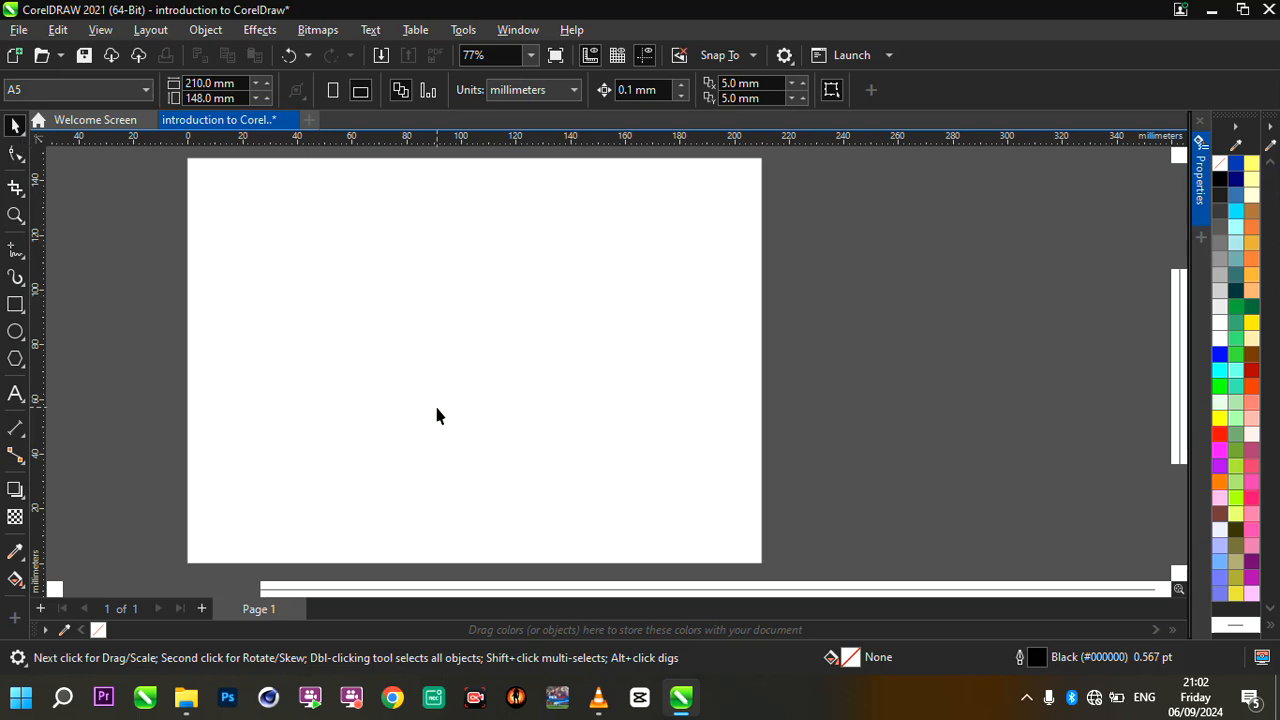
click(15, 304)
drag(249, 264, 451, 380)
scroll(326, 320, up, 3)
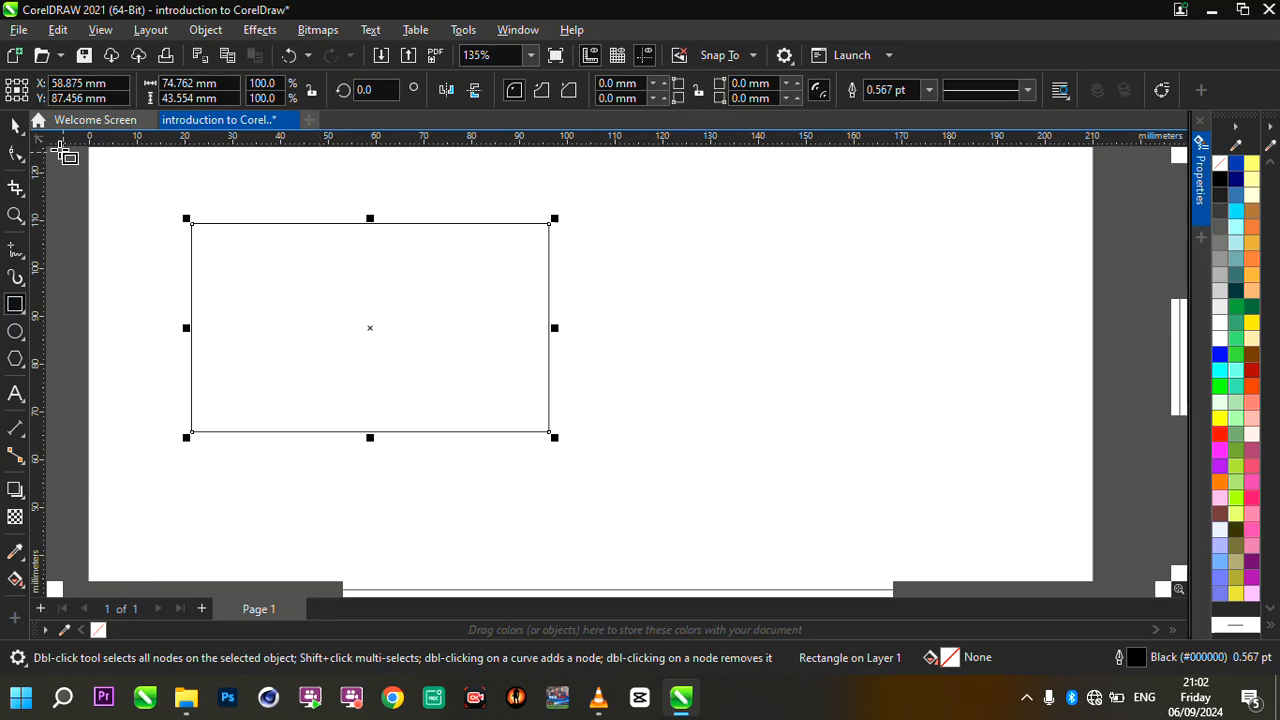
- Move the rectangle to the upper-right part of the page, centred at about X 153 mm, Y 92 mm
click(13, 127)
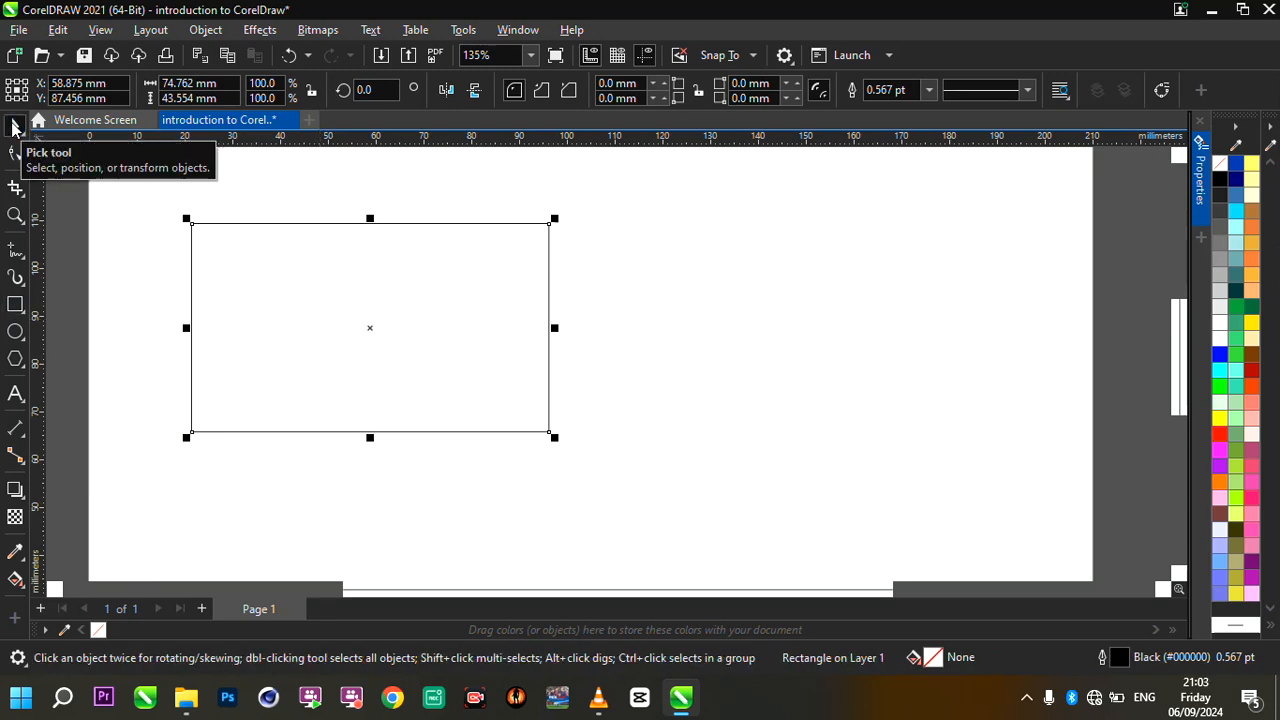
click(374, 294)
click(374, 294)
click(374, 299)
click(377, 293)
drag(378, 290, 827, 268)
scroll(568, 263, down, 2)
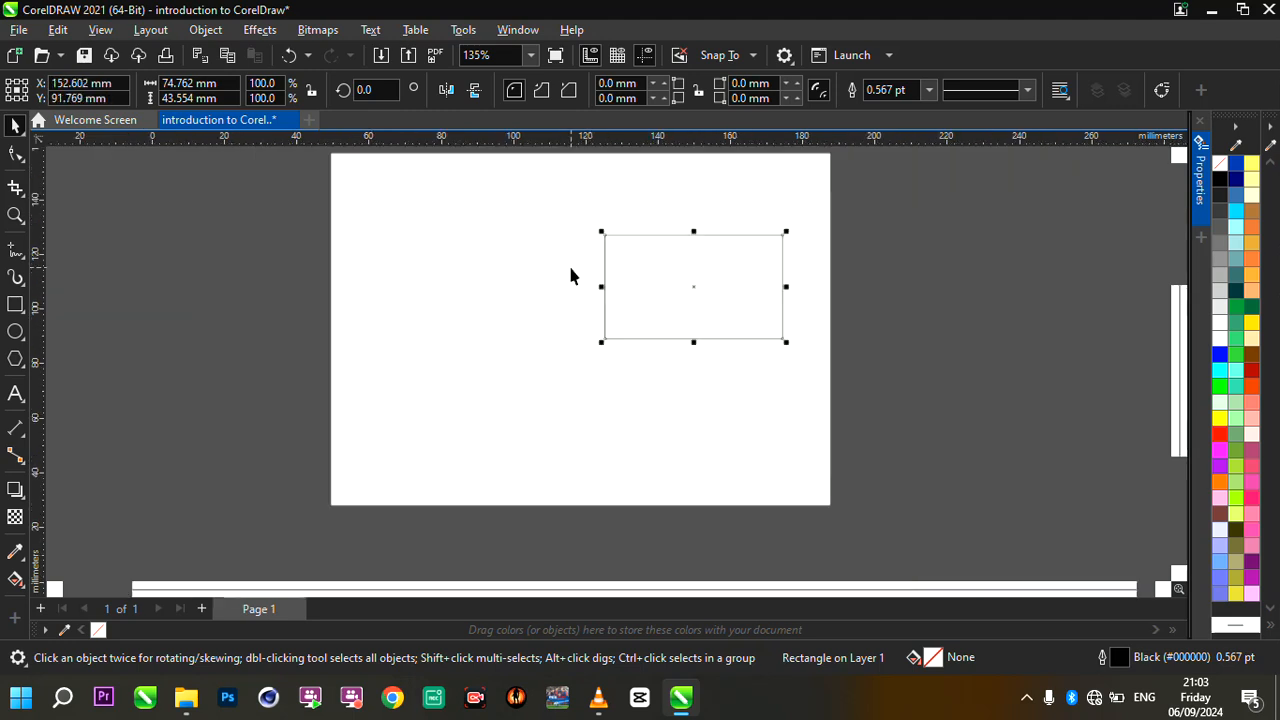
- Move the rectangle across the page's left edge and back inside, centred at about X 63 mm, Y 93 mm
scroll(690, 248, up, 1)
drag(692, 253, 260, 259)
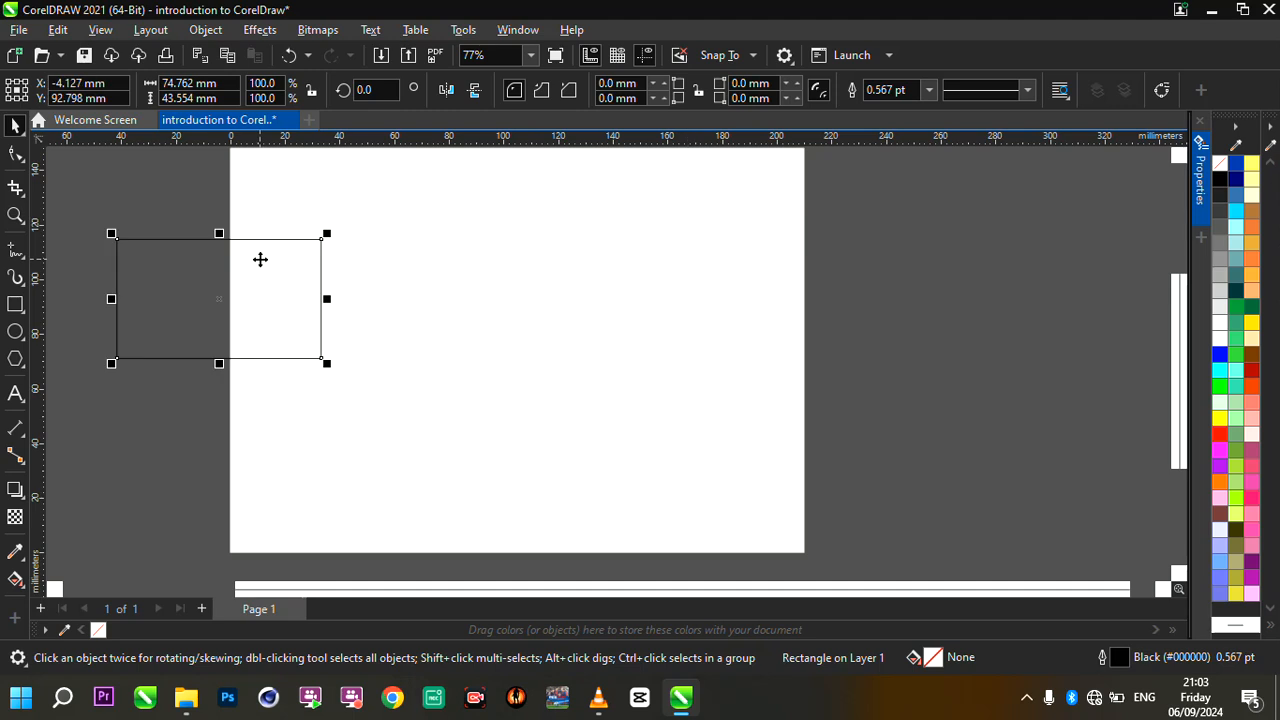
drag(251, 263, 434, 265)
scroll(434, 263, up, 1)
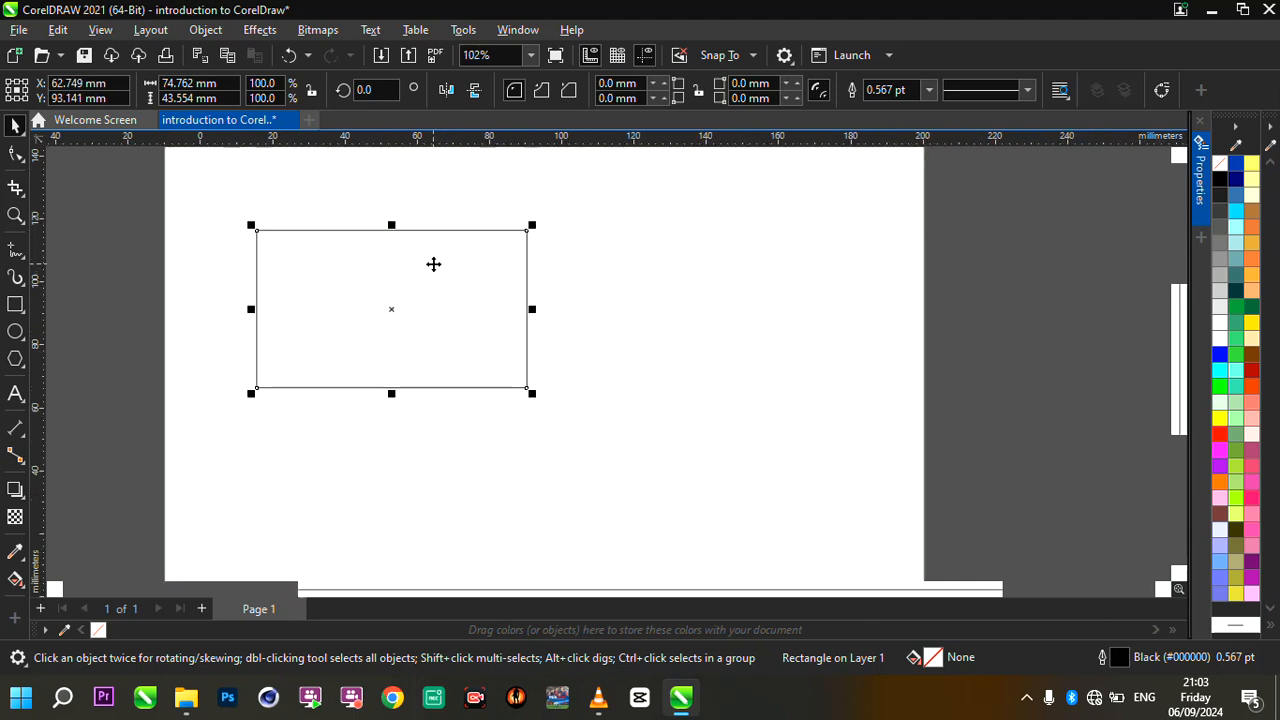
- Enlarge the rectangle proportionally from its upper-left corner to about 97 mm by 57 mm
scroll(388, 266, up, 1)
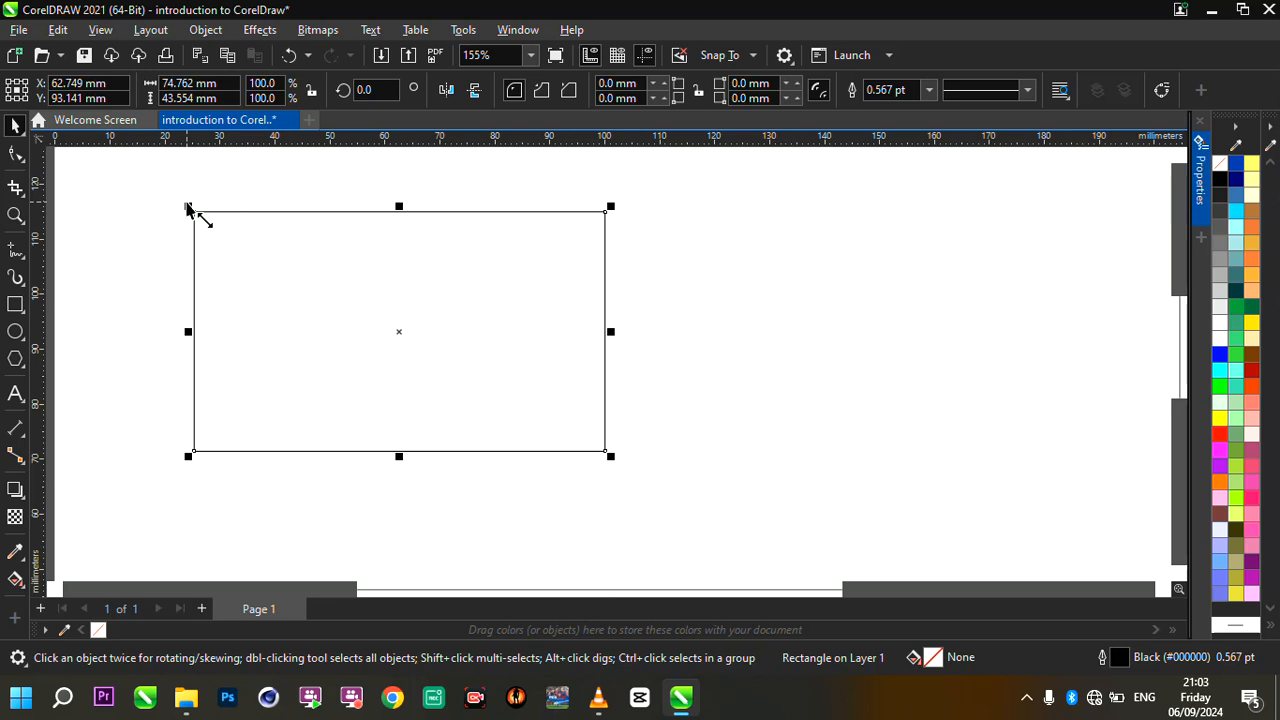
scroll(187, 209, up, 3)
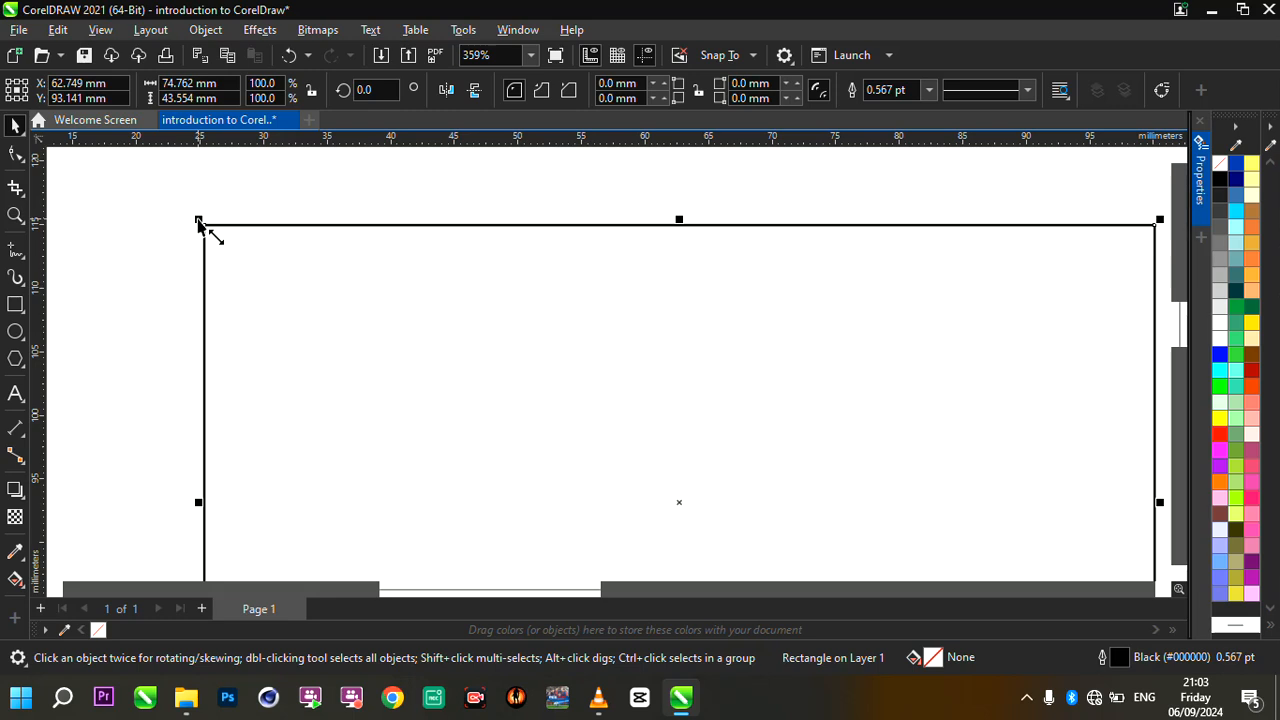
scroll(198, 222, down, 5)
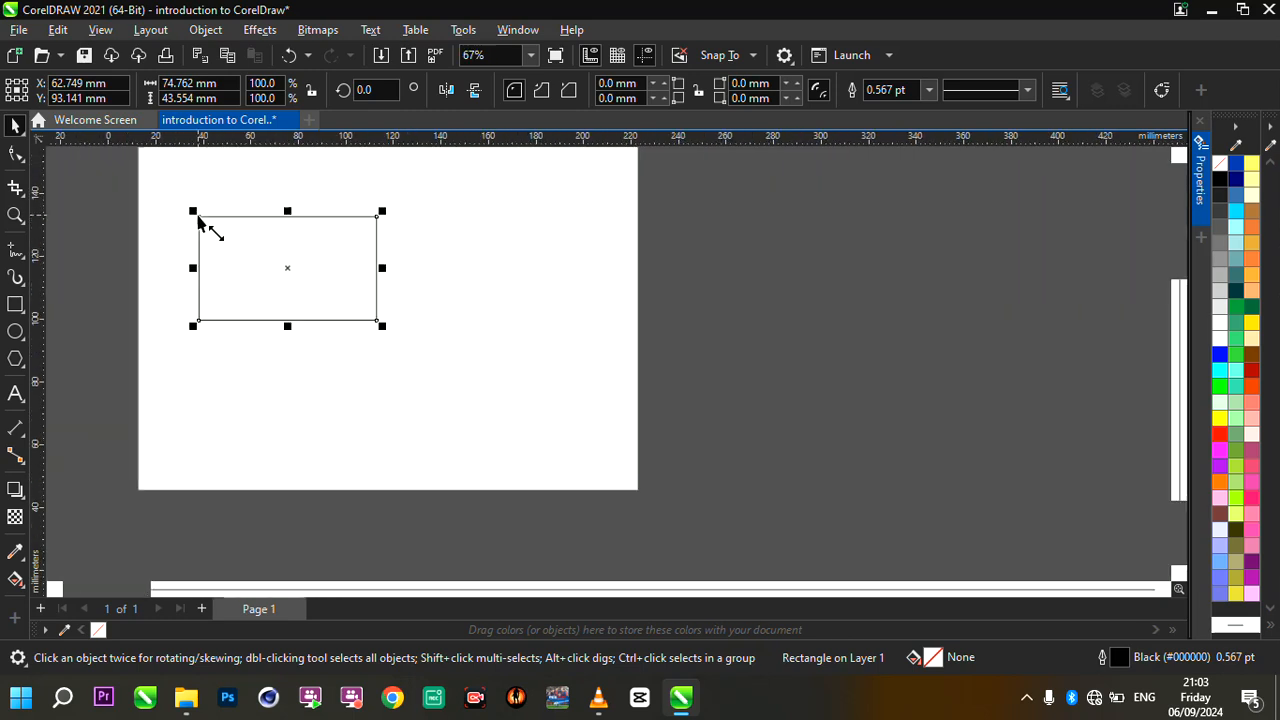
scroll(198, 222, up, 3)
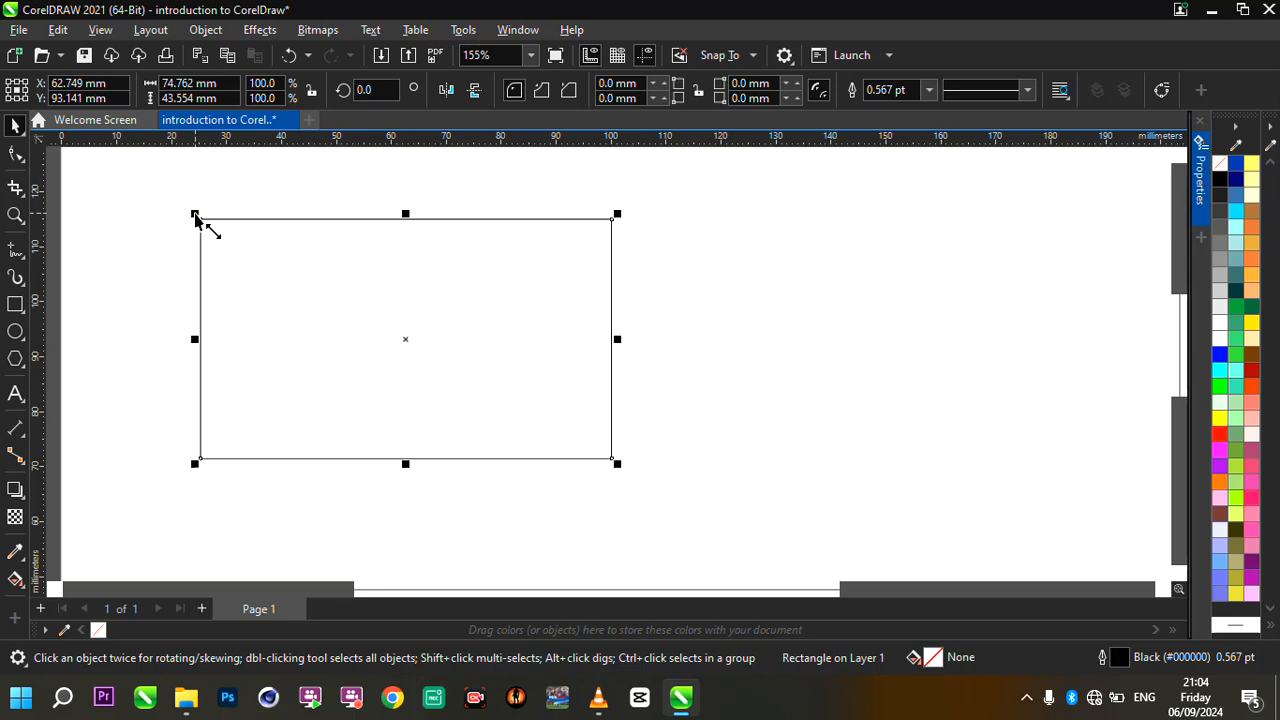
scroll(408, 300, up, 1)
scroll(445, 331, down, 2)
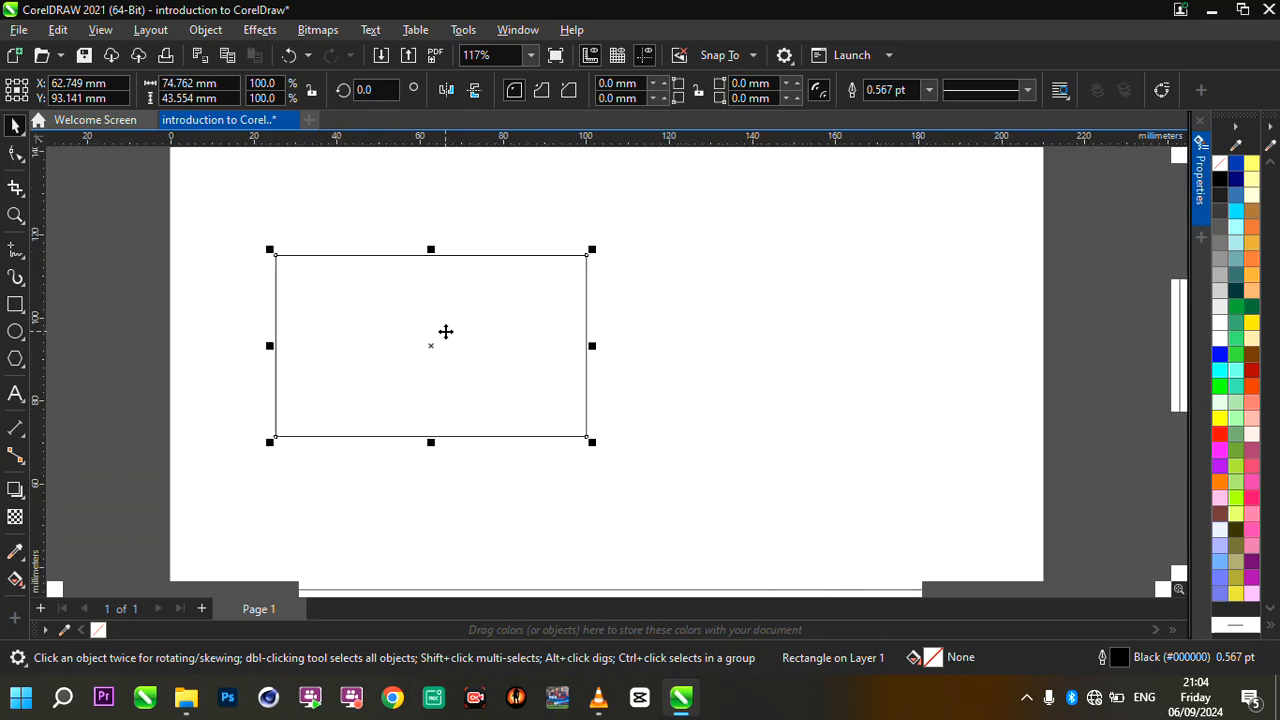
scroll(270, 240, up, 3)
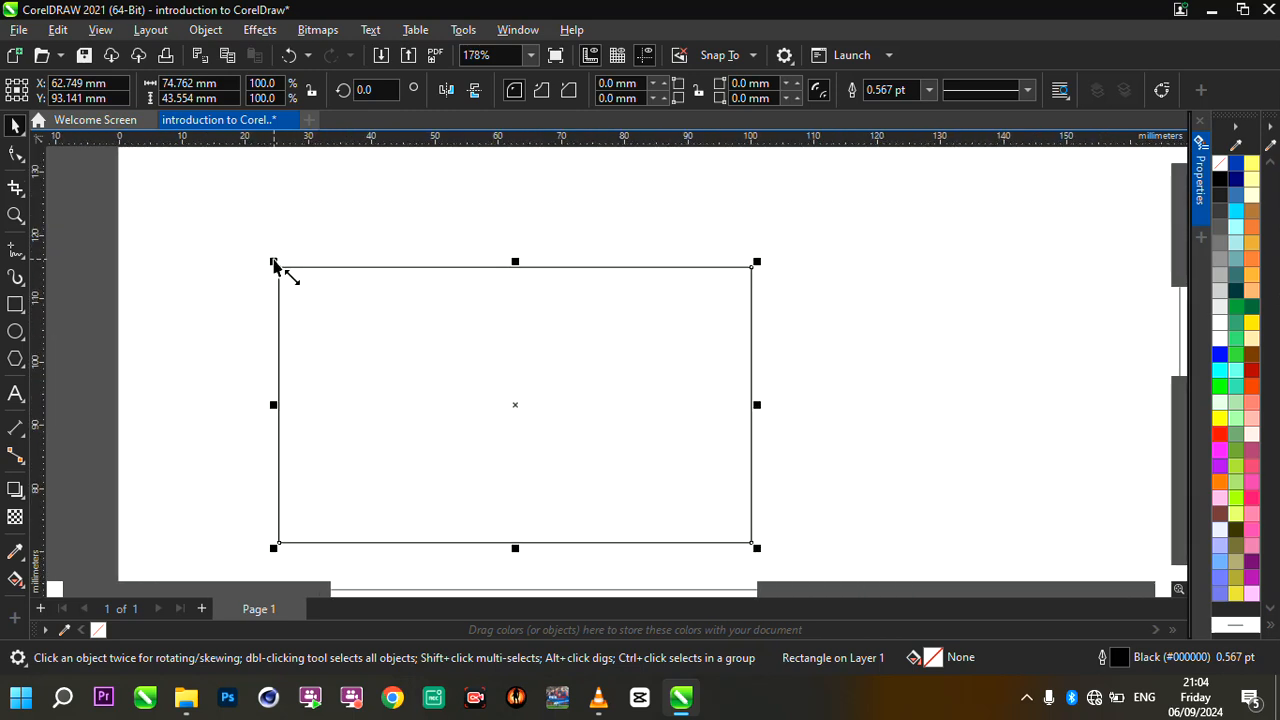
drag(274, 263, 134, 187)
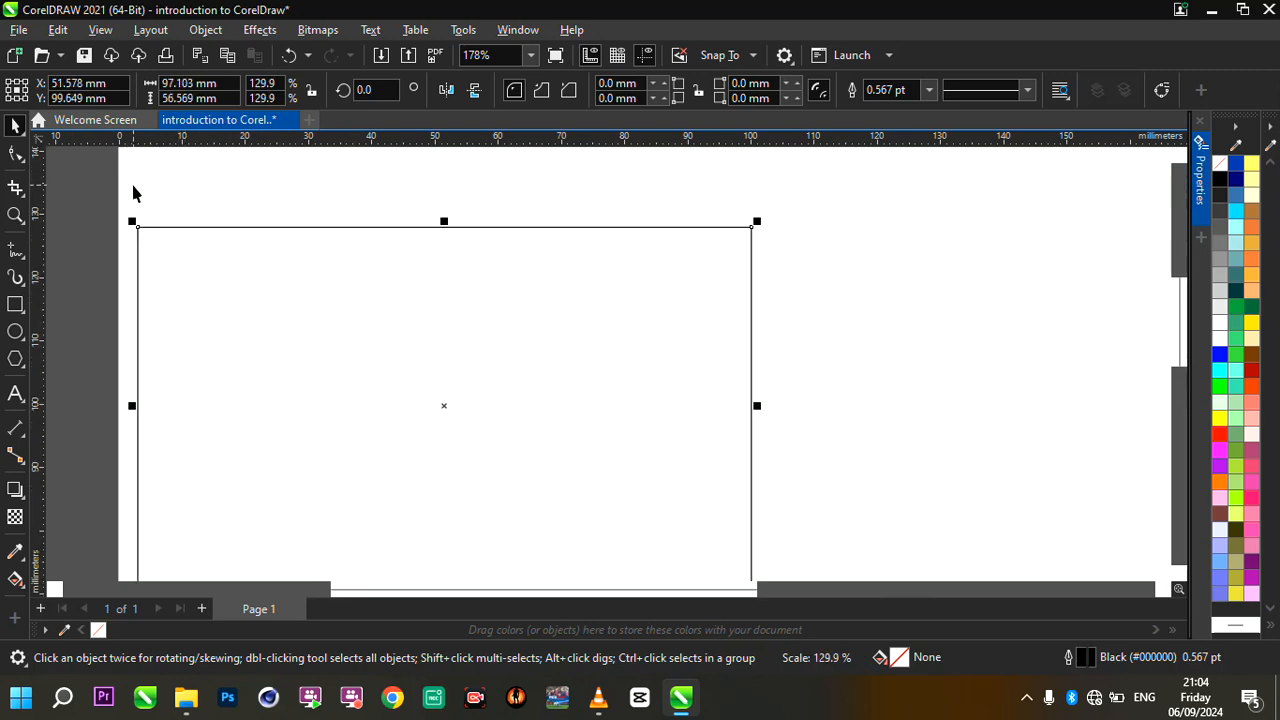
- Shrink the rectangle proportionally to about 54 mm by 32 mm and move its centre to about X 69 mm, Y 92 mm
scroll(360, 291, down, 3)
scroll(353, 336, up, 2)
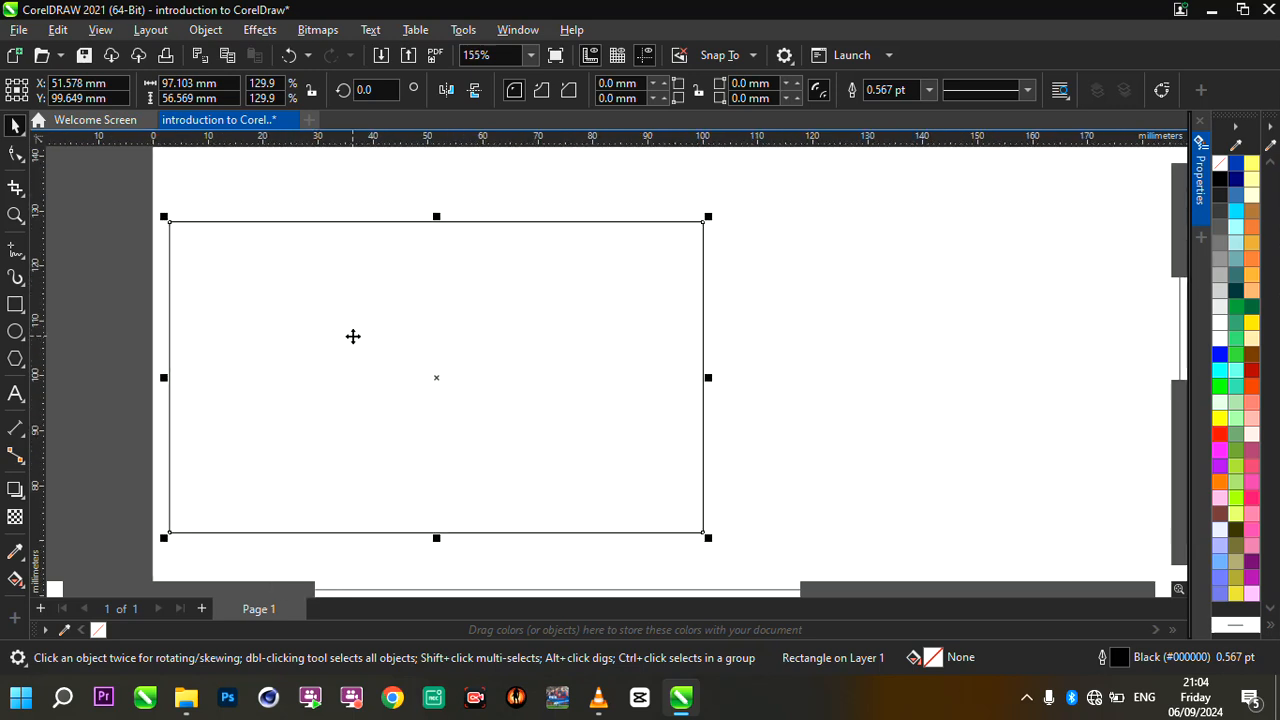
drag(164, 216, 380, 360)
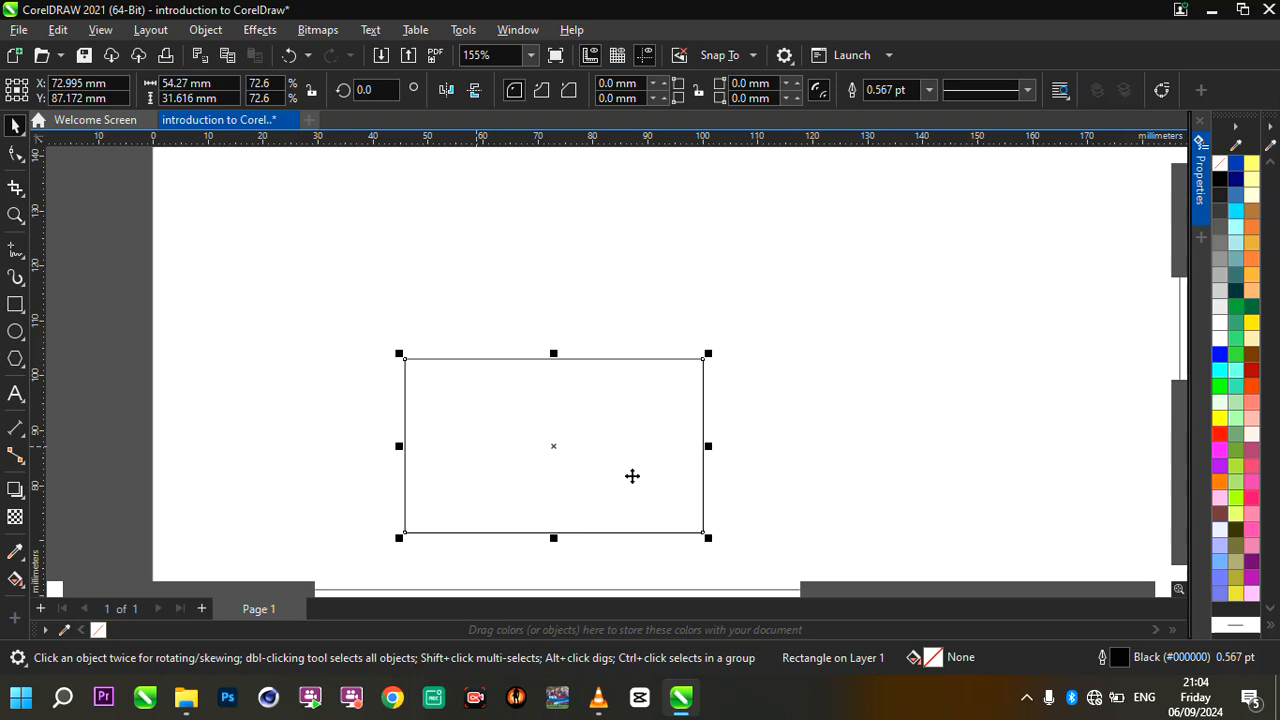
scroll(617, 471, up, 3)
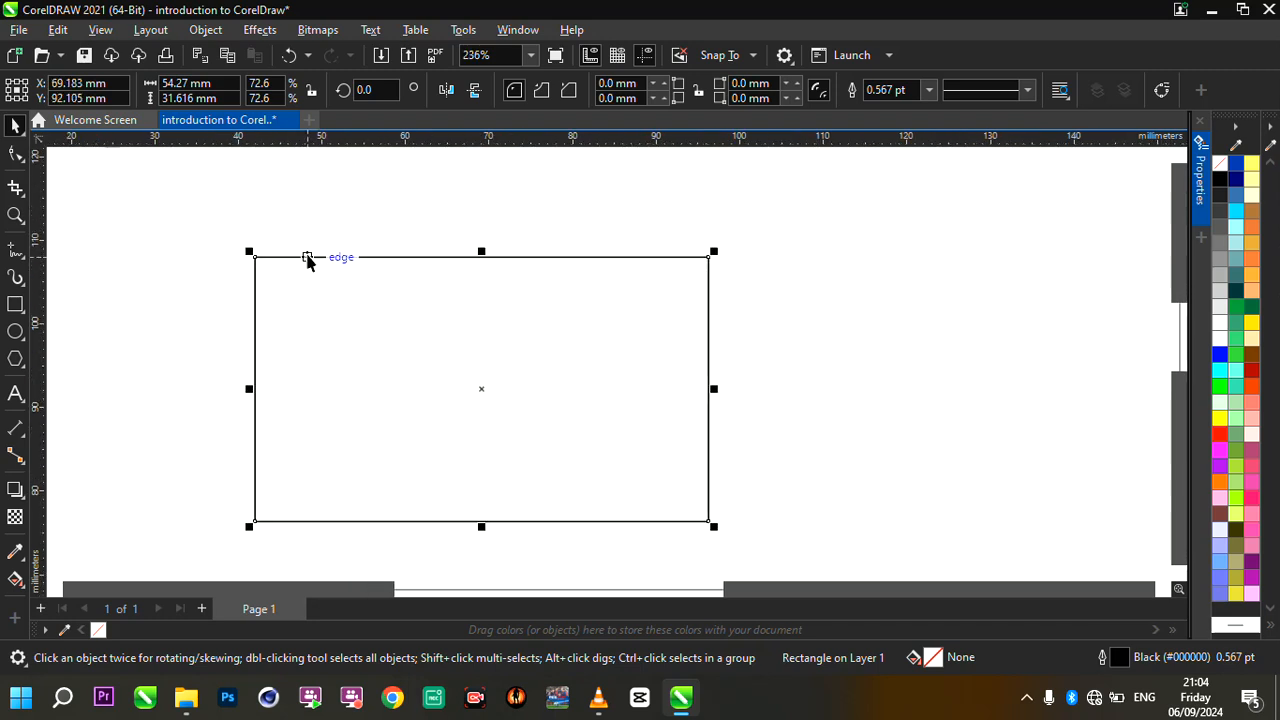
scroll(306, 257, up, 2)
scroll(309, 262, down, 3)
scroll(297, 298, up, 1)
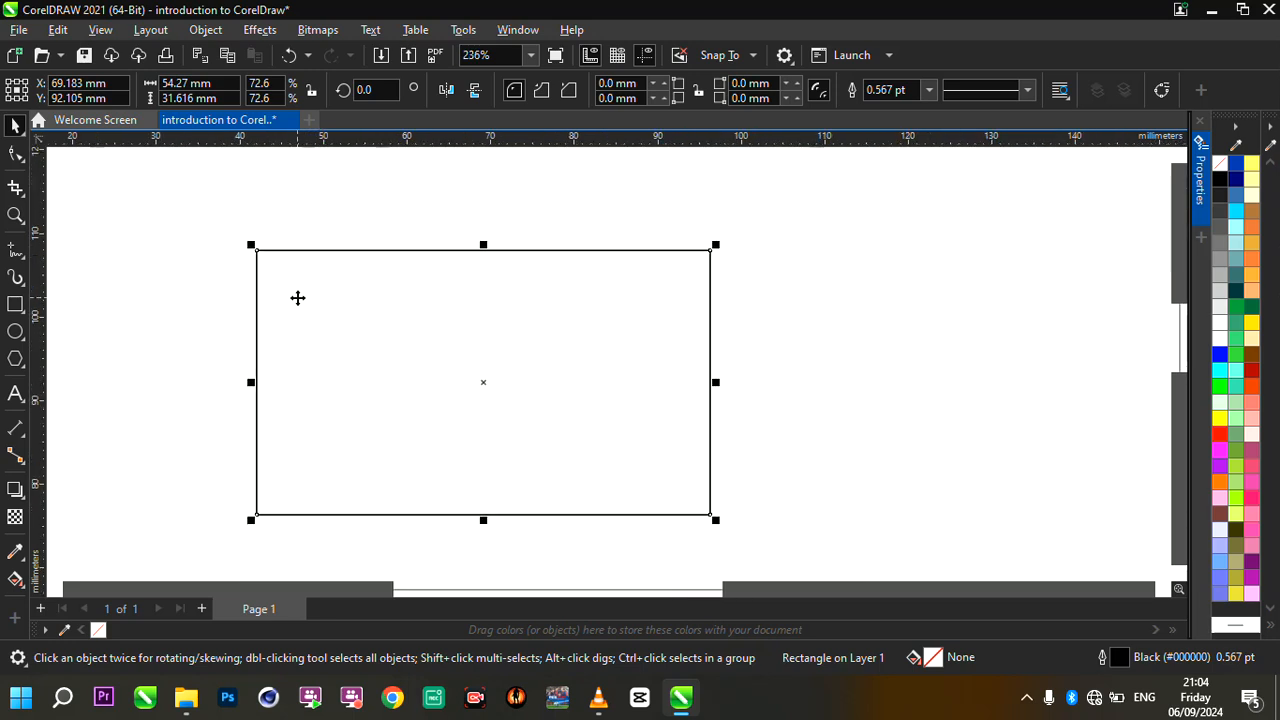
- Stretch the rectangle's height to about 47 mm, then reduce the rectangle to about 23 mm wide and 16 mm high
drag(486, 251, 489, 173)
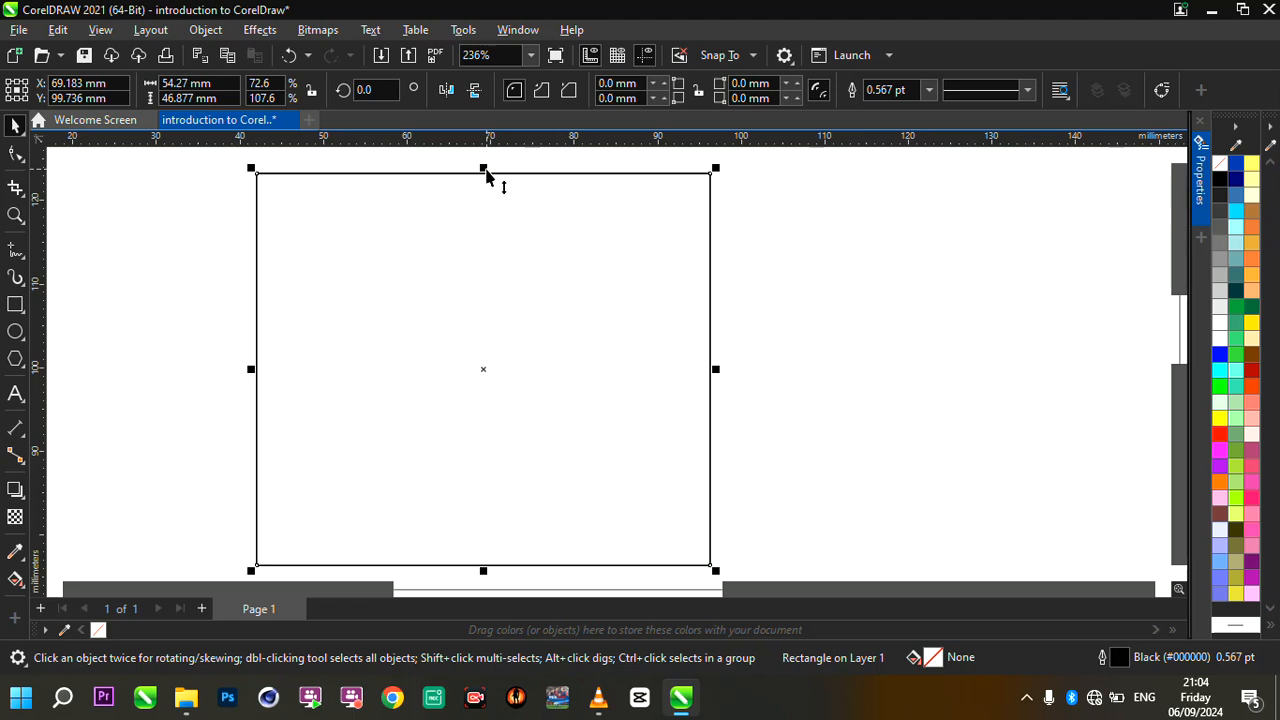
drag(486, 172, 456, 306)
drag(680, 345, 417, 340)
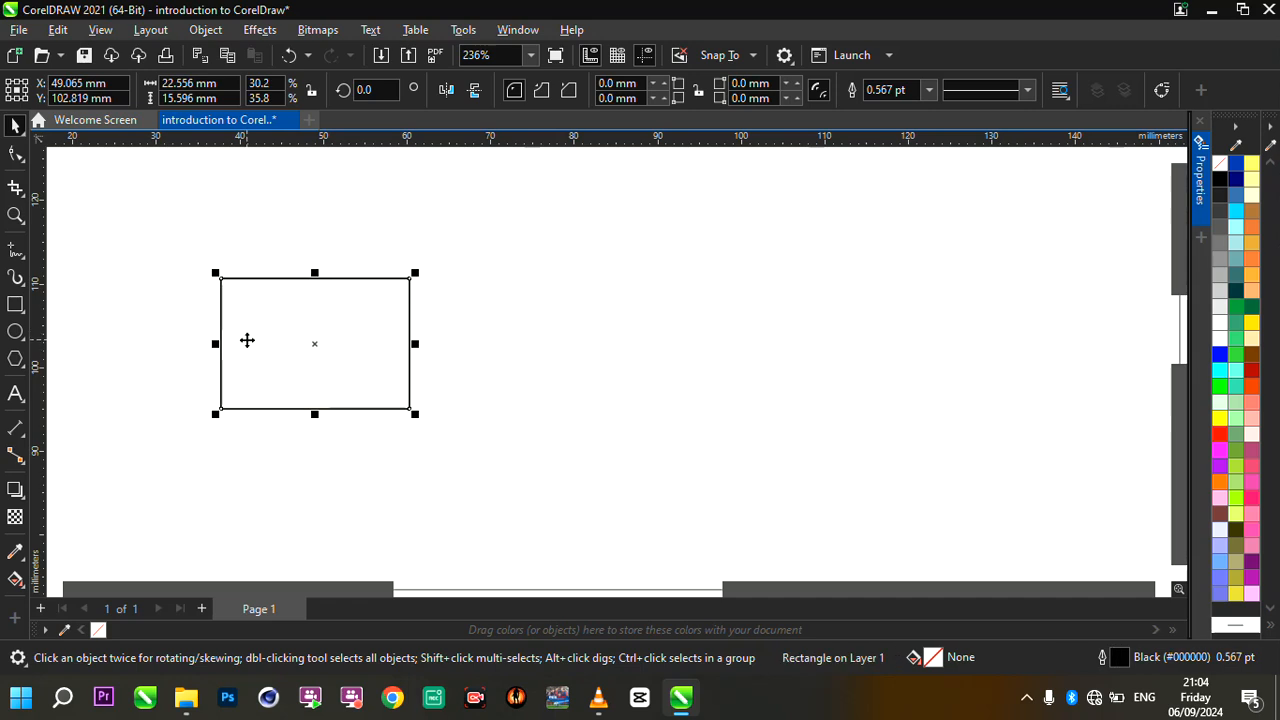
- Narrow the rectangle from its left side to about 10 mm wide, then undo that and the preceding width reduction
drag(215, 345, 317, 347)
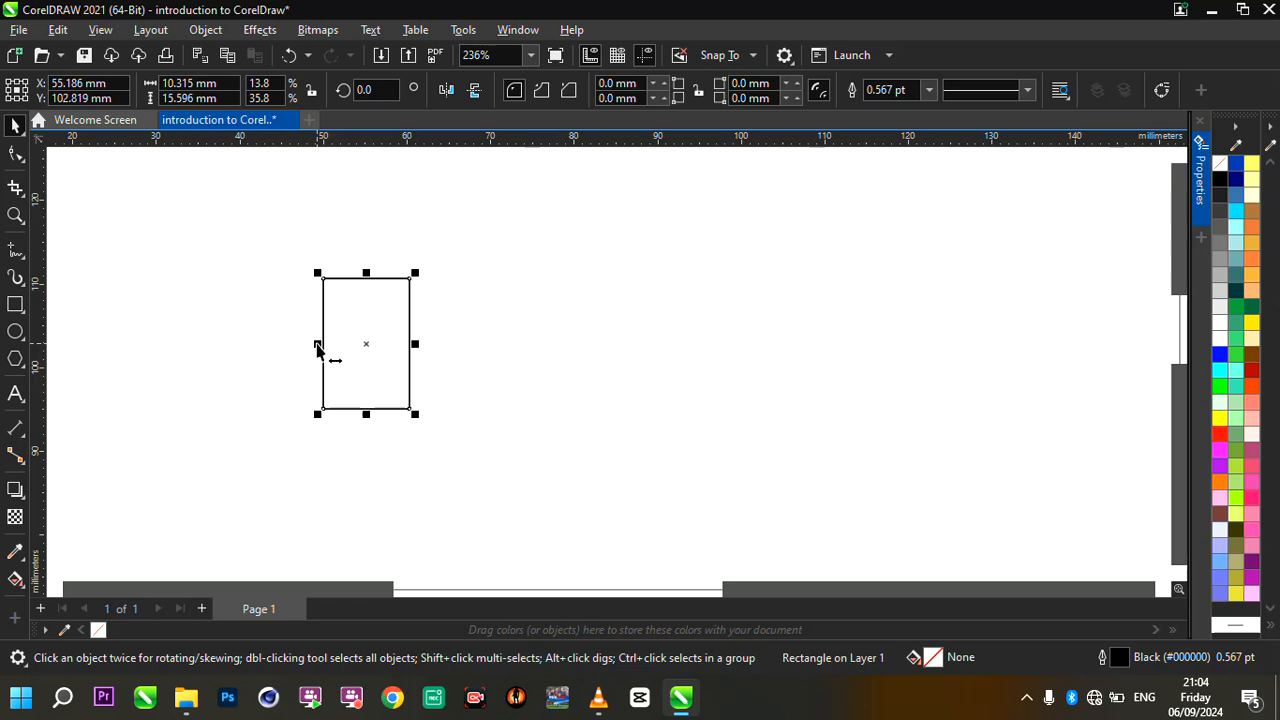
key(ctrl+z)
- Undo the preceding height reduction and adjust the rectangle's height from its upper edge to about 23 mm
key(ctrl+z)
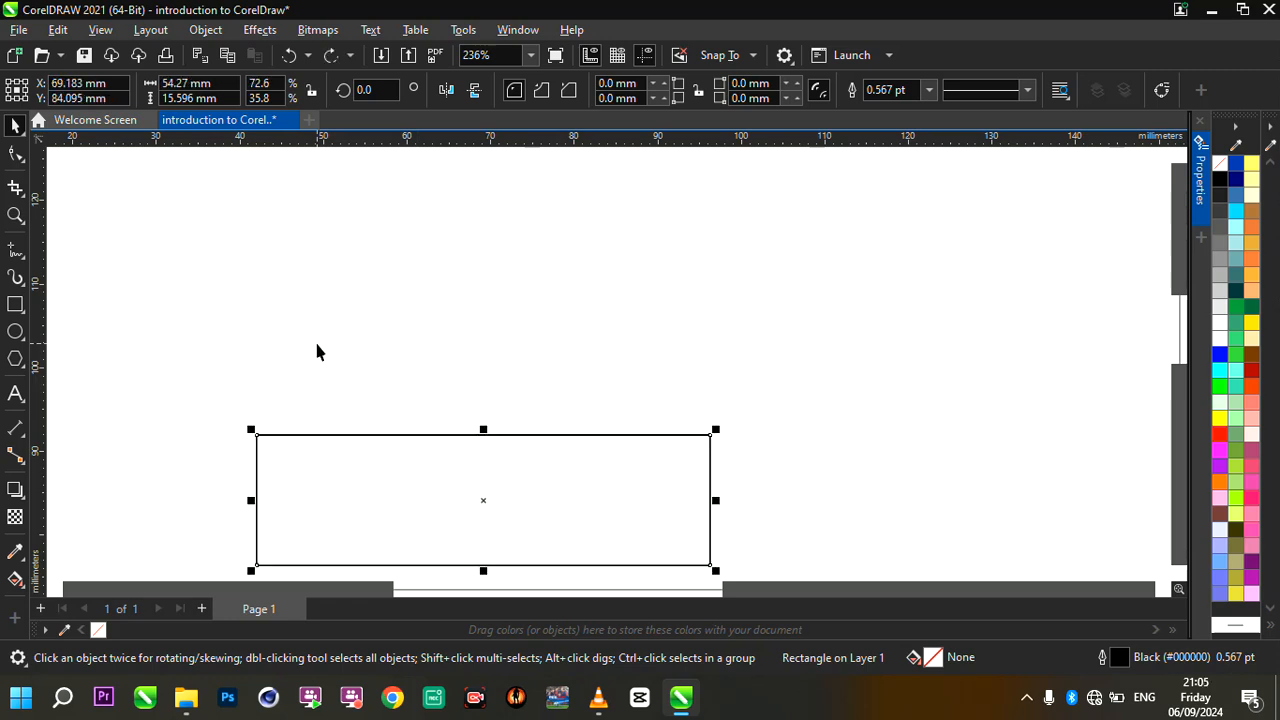
key(ctrl+z)
drag(497, 420, 503, 339)
scroll(247, 280, up, 1)
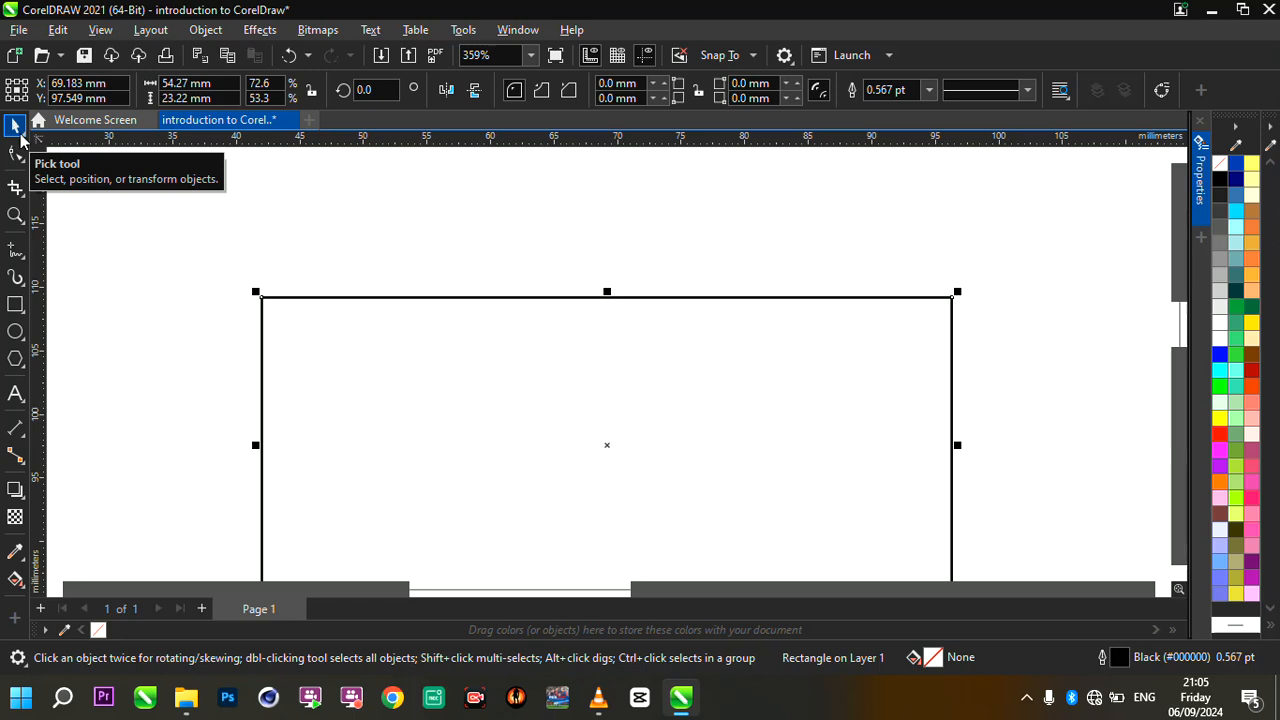
- Look at the Pick tool's variants, including Freehand Pick and Free Transform, then return to the selected rectangle
click(22, 138)
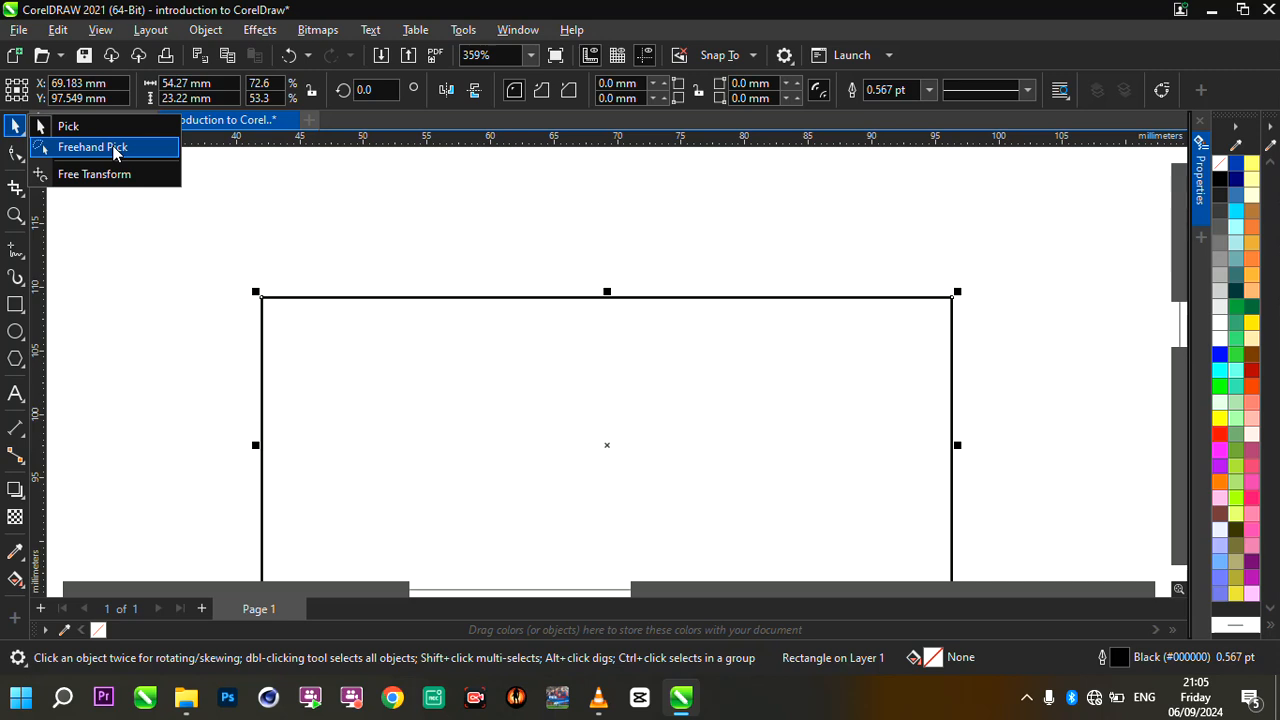
click(343, 232)
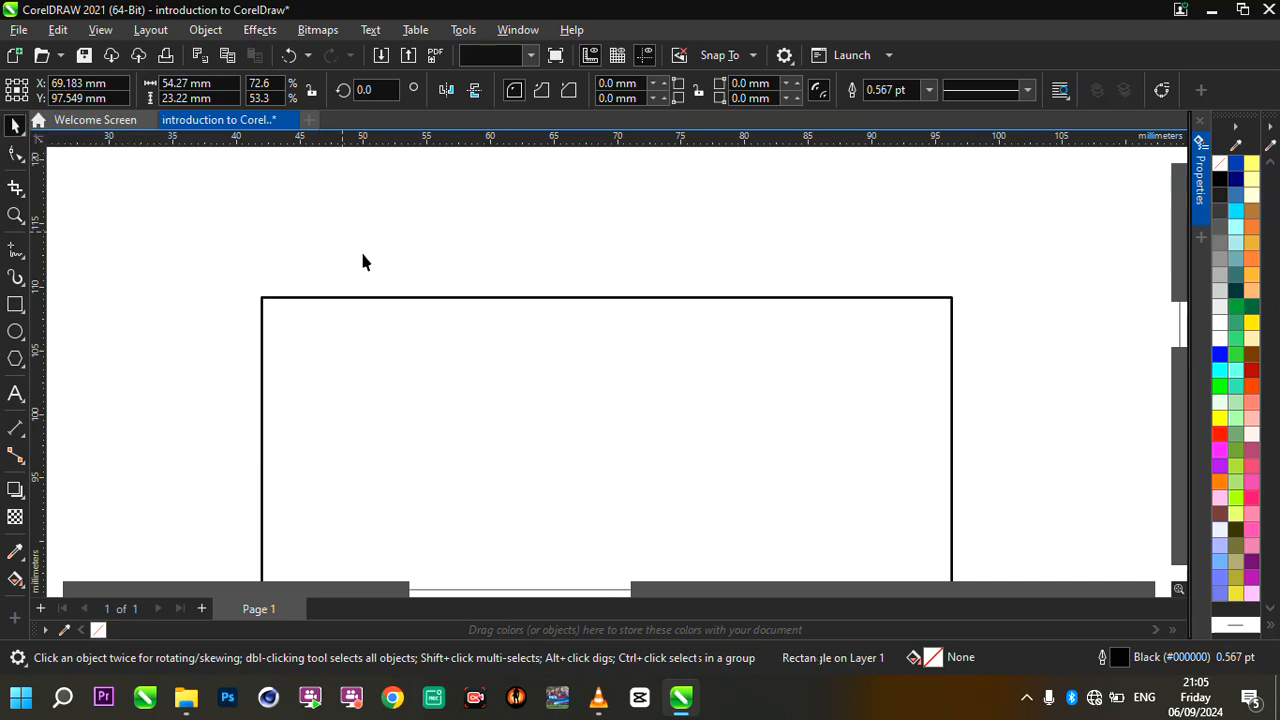
click(435, 321)
scroll(435, 321, down, 3)
scroll(460, 351, up, 3)
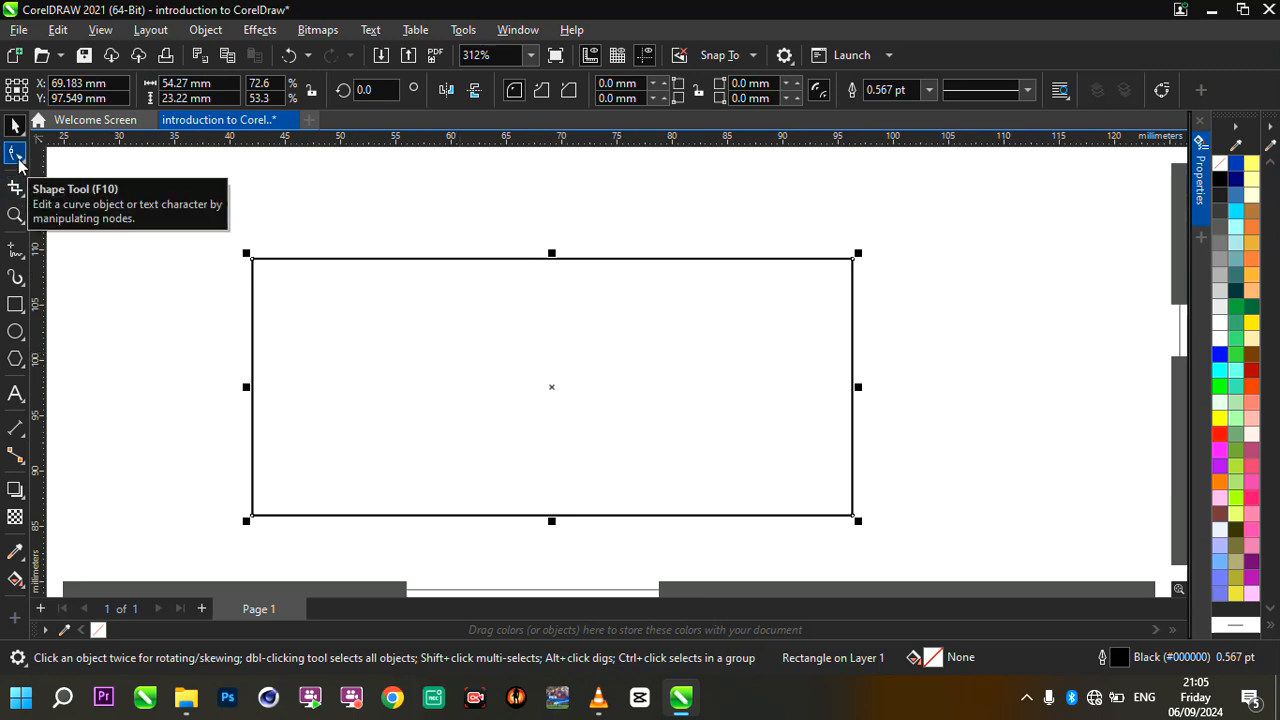
- Show the rectangle's corner nodes with the Shape tool, then return to the Pick tool
click(16, 155)
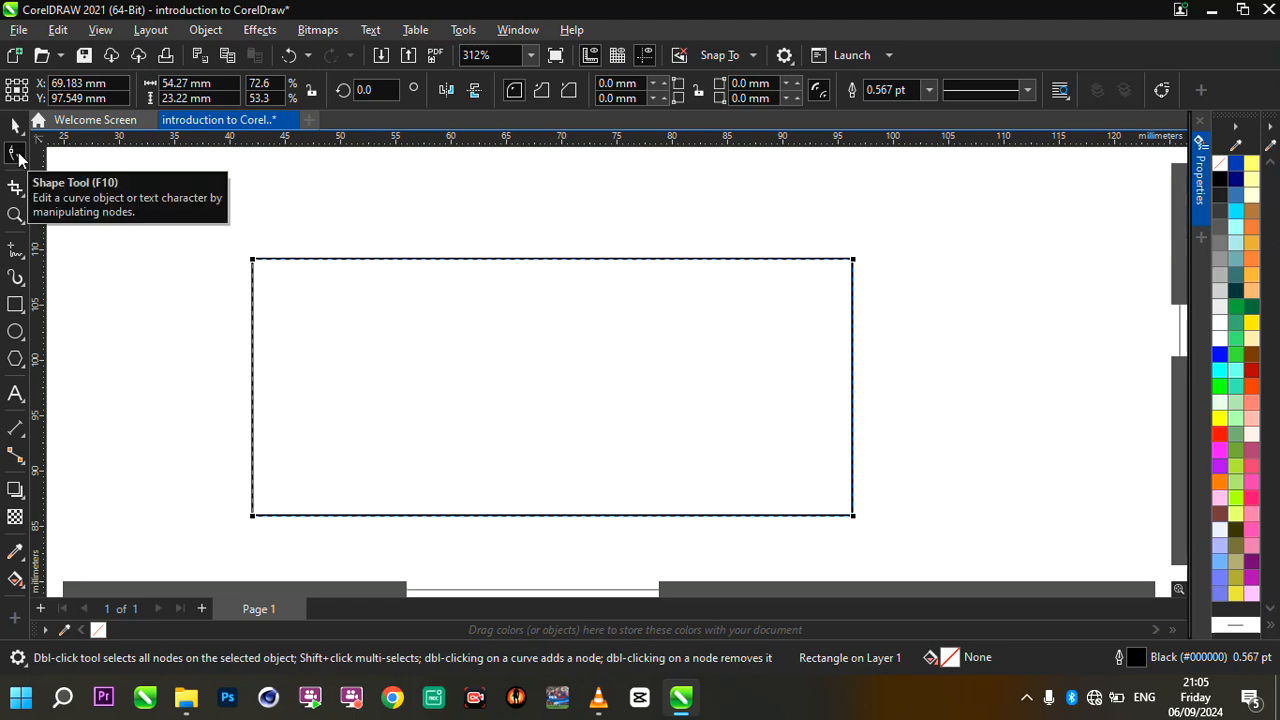
click(15, 125)
scroll(379, 335, down, 1)
scroll(379, 335, up, 1)
scroll(434, 349, down, 1)
scroll(441, 355, up, 1)
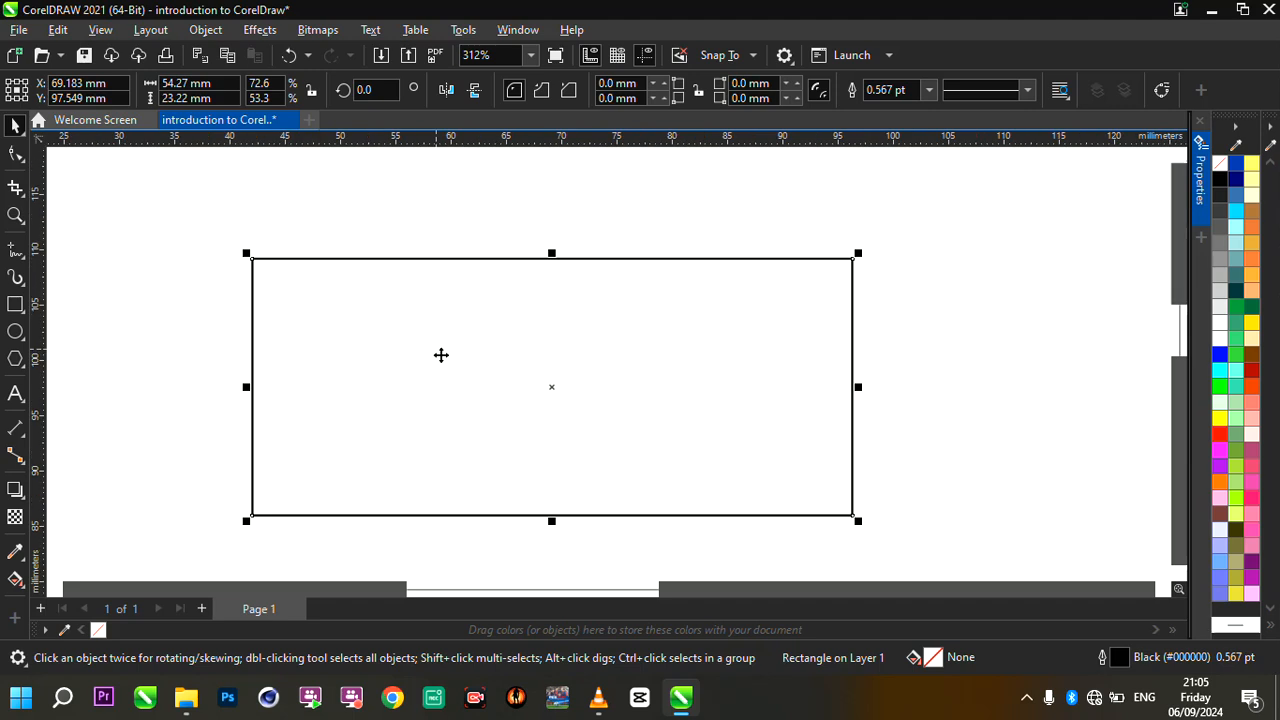
- Switch the rectangle to its rotate and skew handles, then back to its resize handles
scroll(498, 438, up, 1)
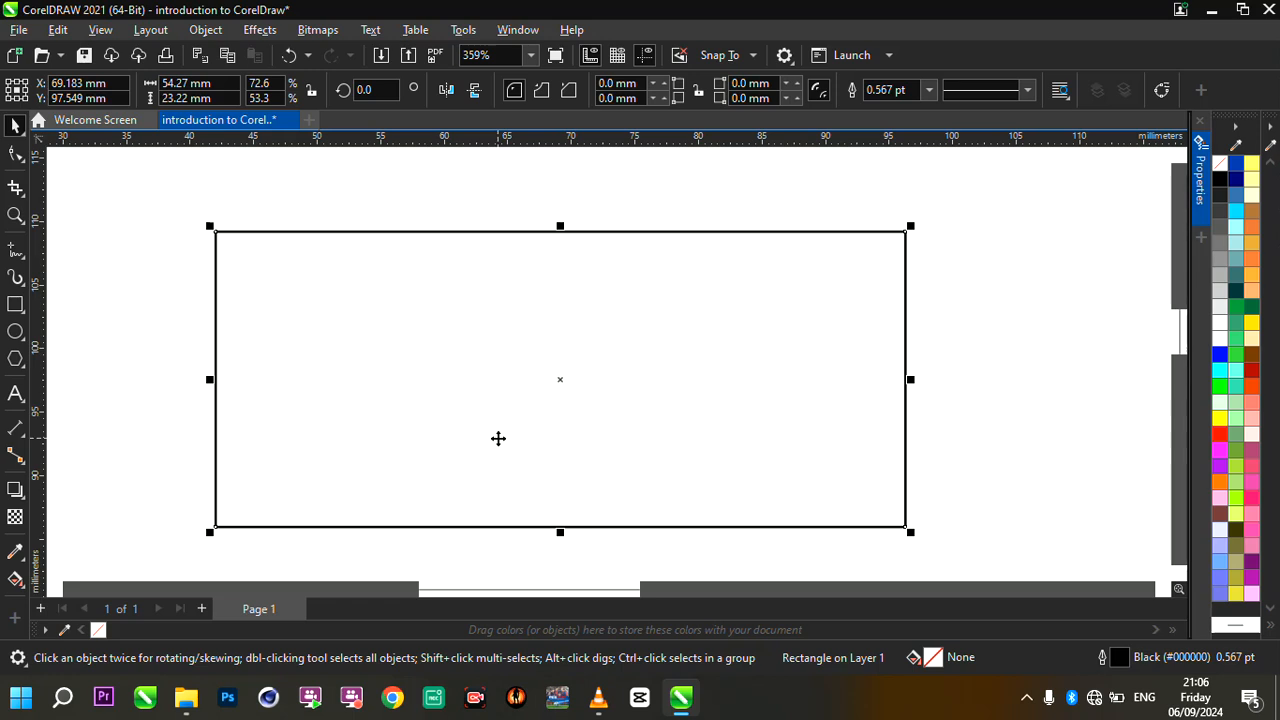
scroll(498, 438, up, 1)
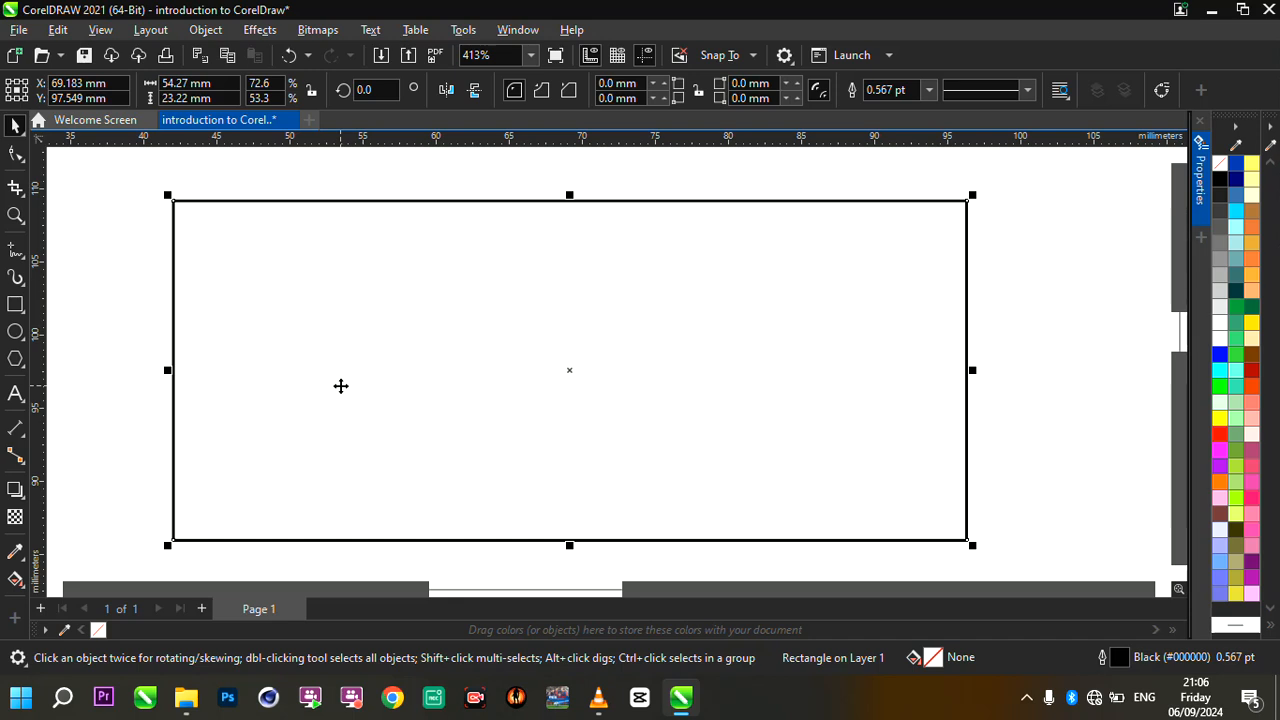
click(276, 310)
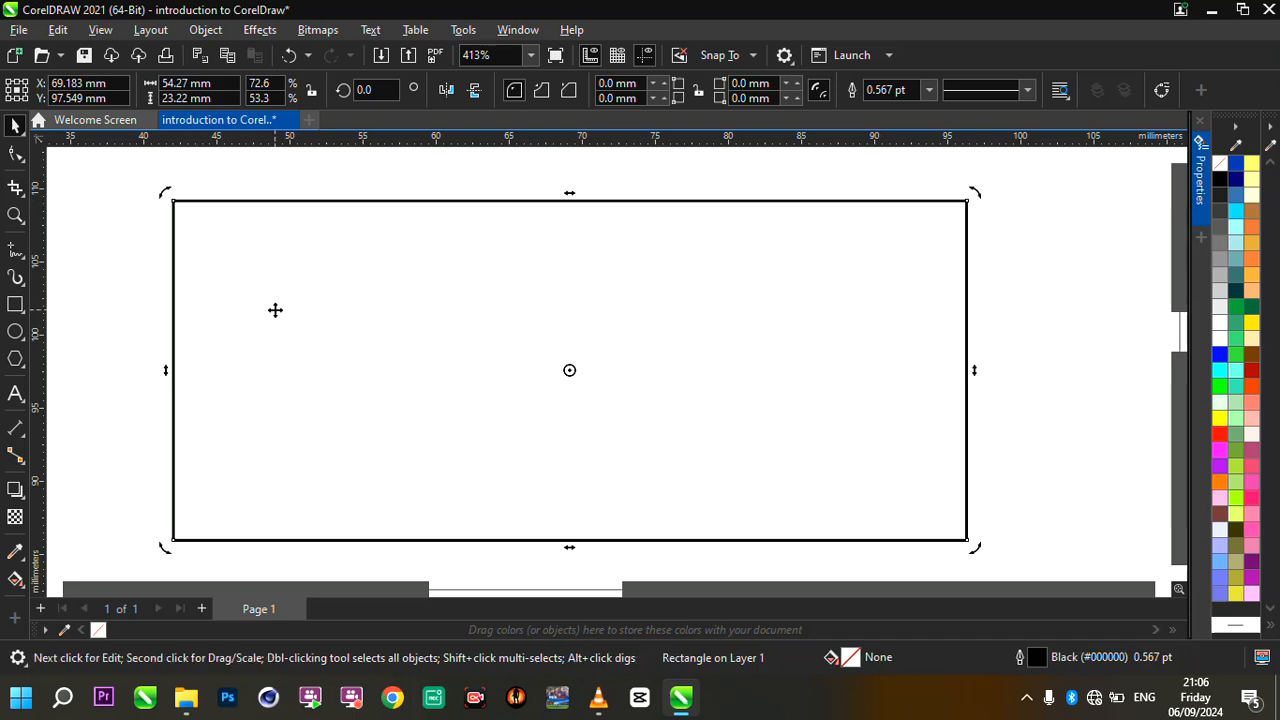
click(309, 310)
scroll(309, 308, down, 6)
scroll(309, 308, up, 6)
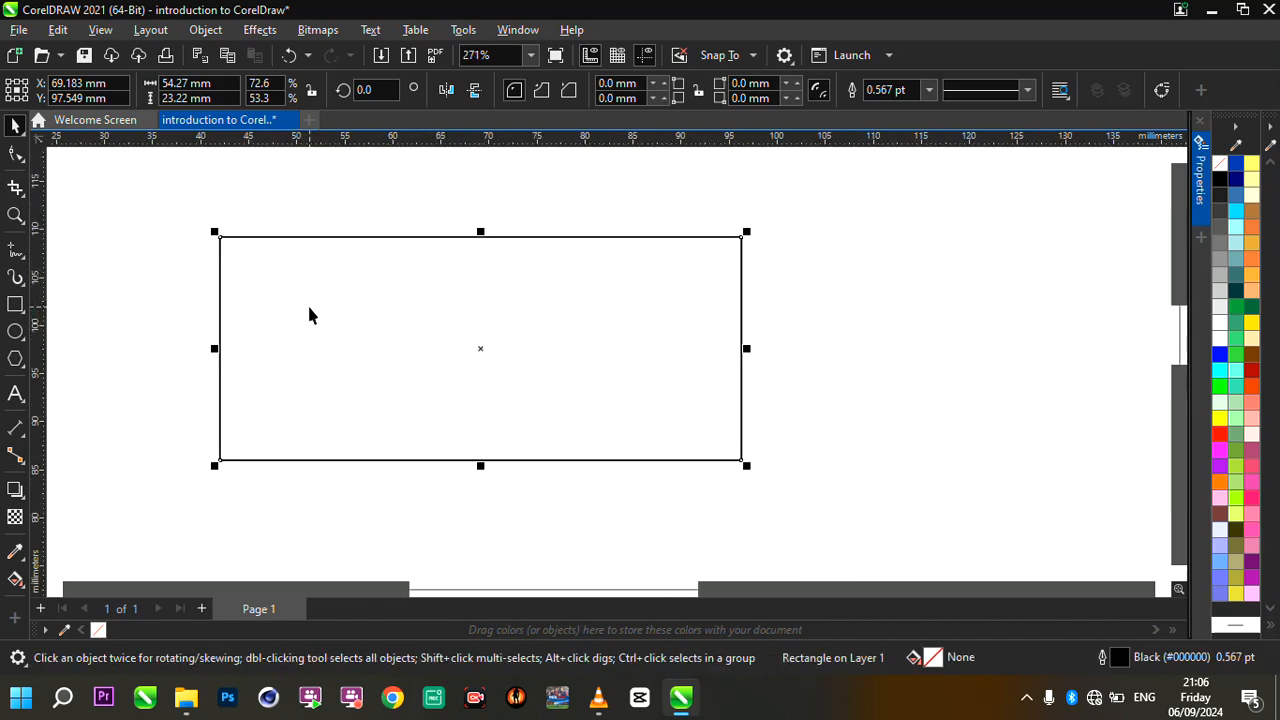
scroll(312, 300, down, 2)
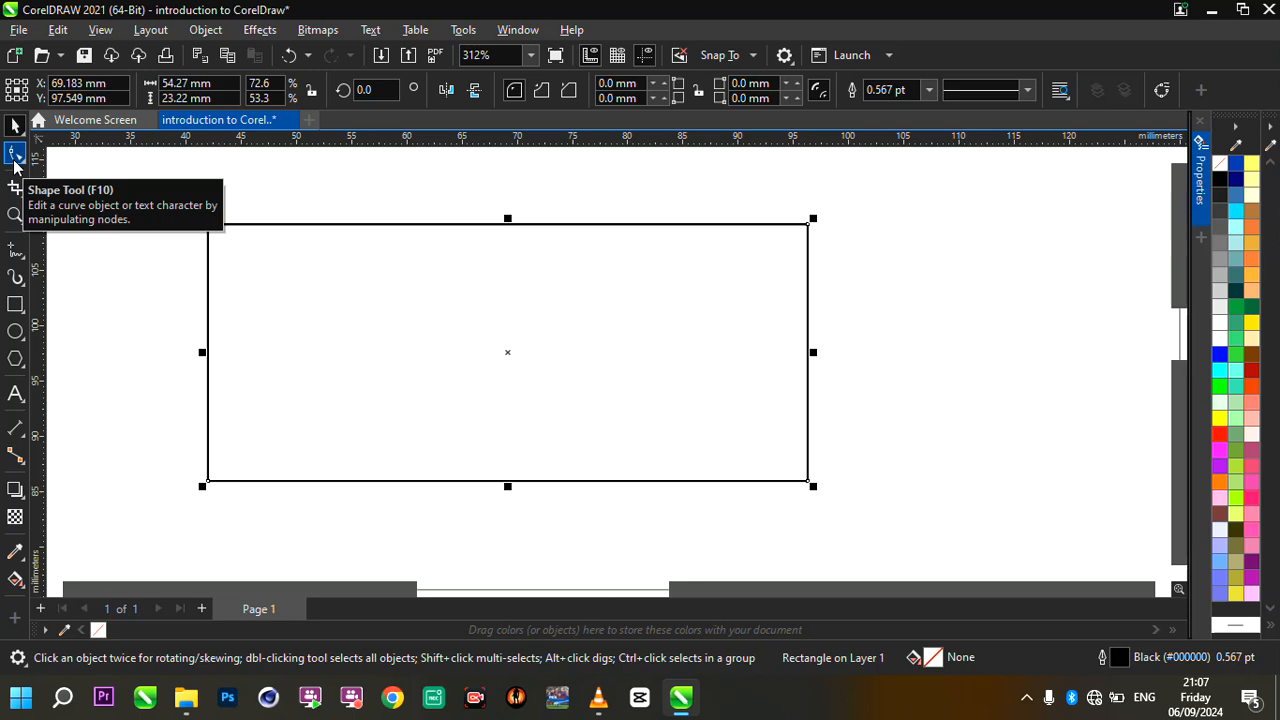
scroll(361, 246, up, 1)
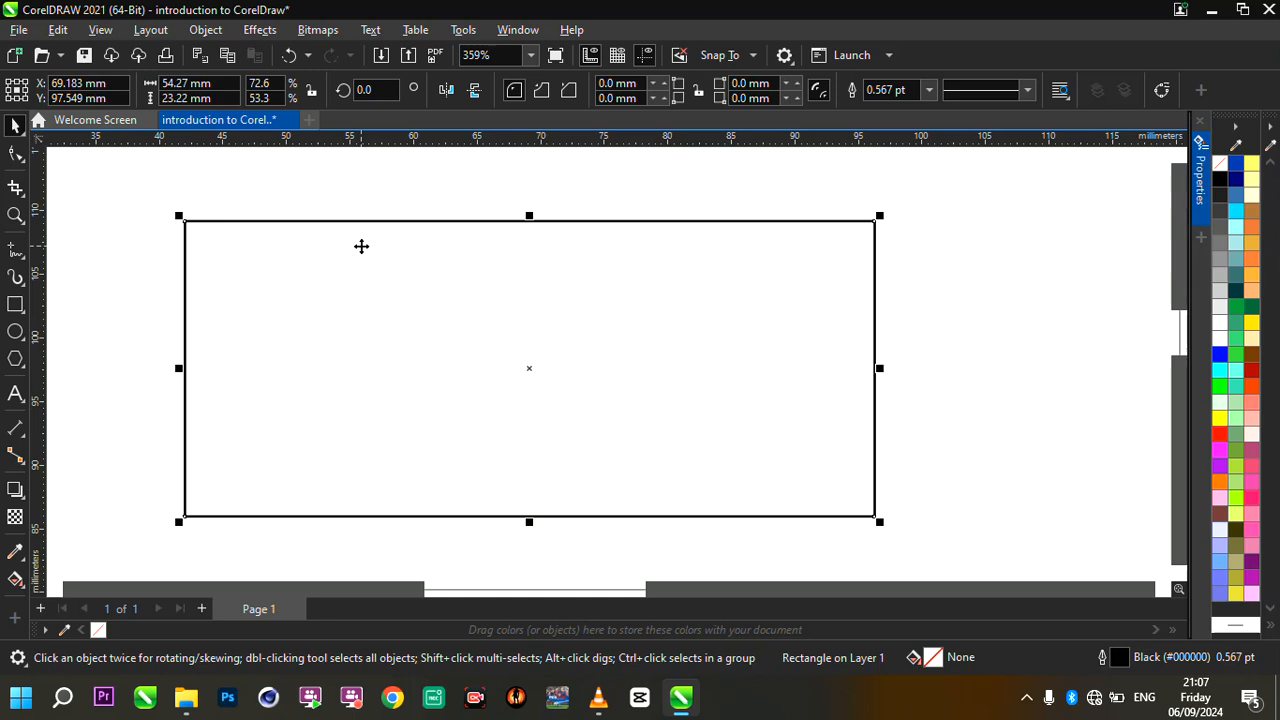
- Round all four rectangle corners with the Shape tool to a radius of 11.61 mm and return to the Pick tool
click(16, 155)
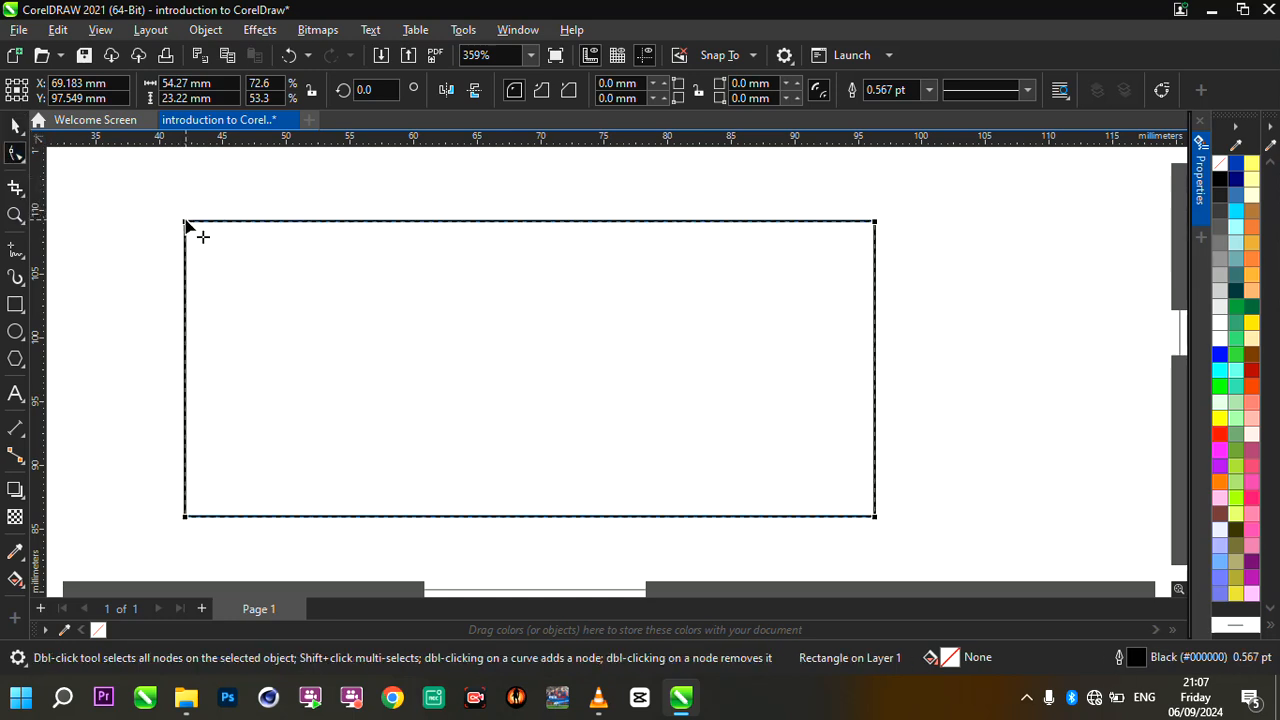
scroll(197, 240, up, 1)
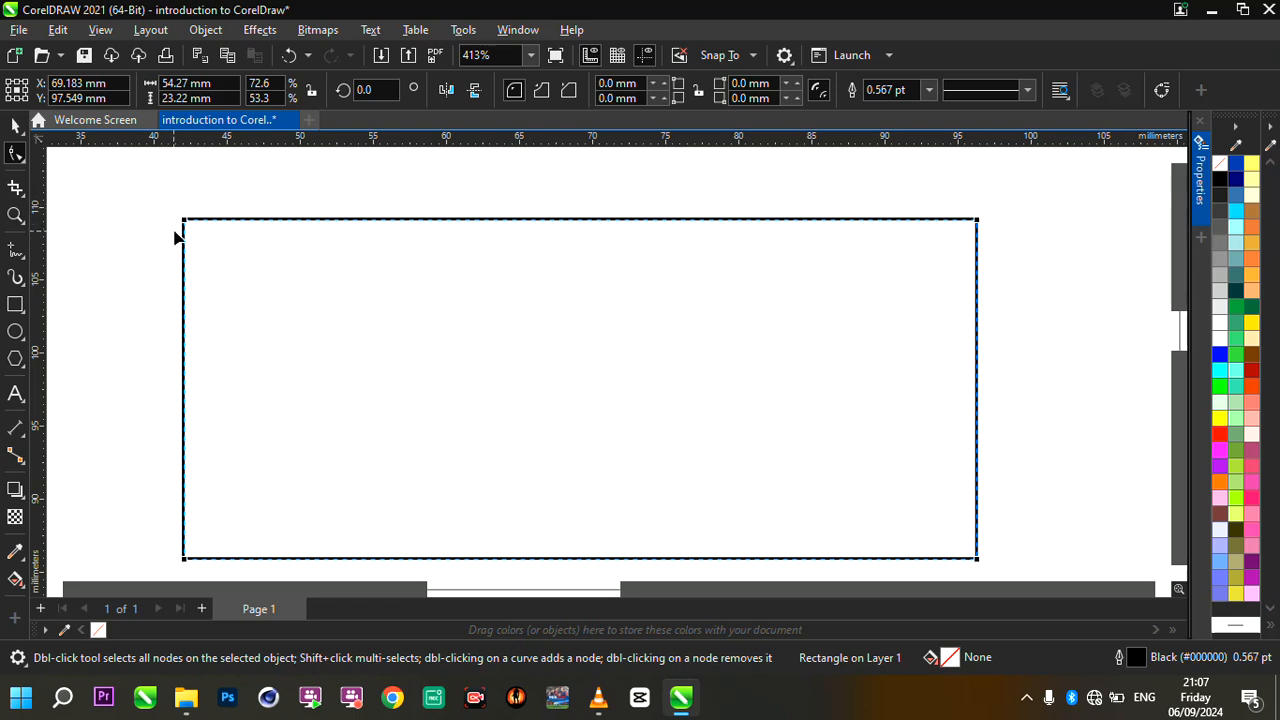
drag(185, 220, 440, 220)
scroll(401, 278, down, 7)
scroll(402, 275, up, 5)
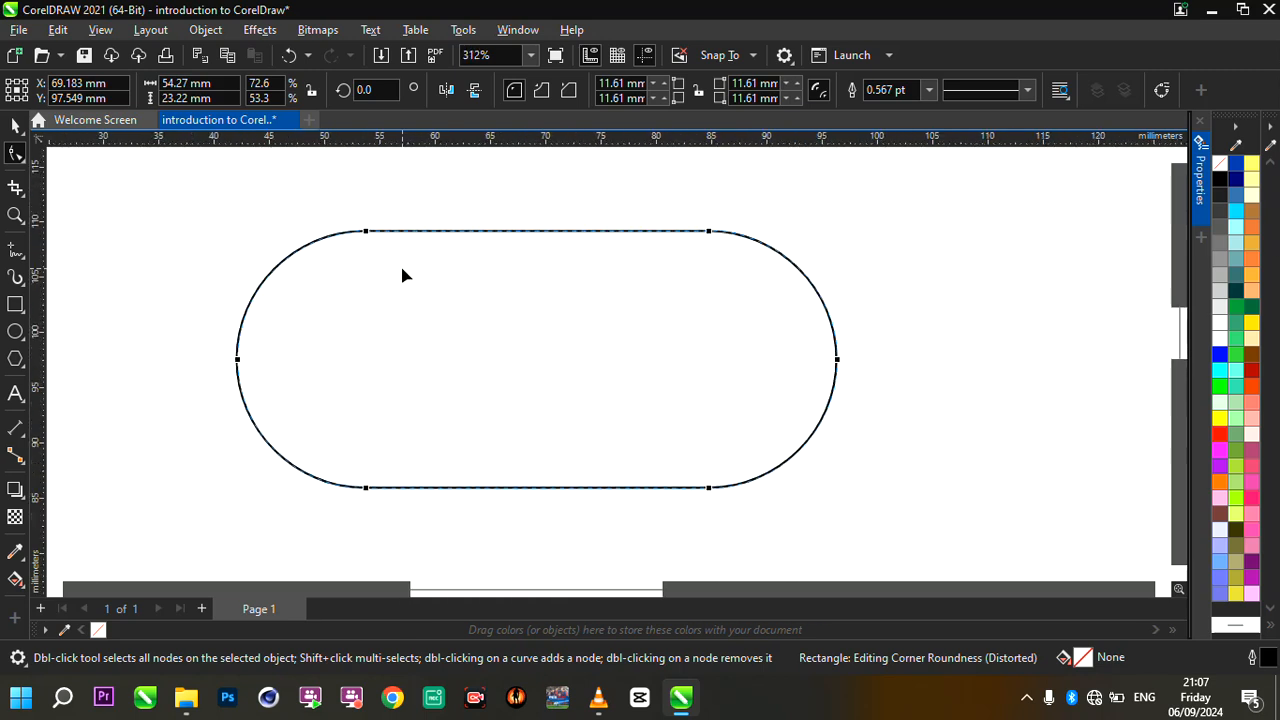
scroll(443, 326, up, 1)
click(14, 126)
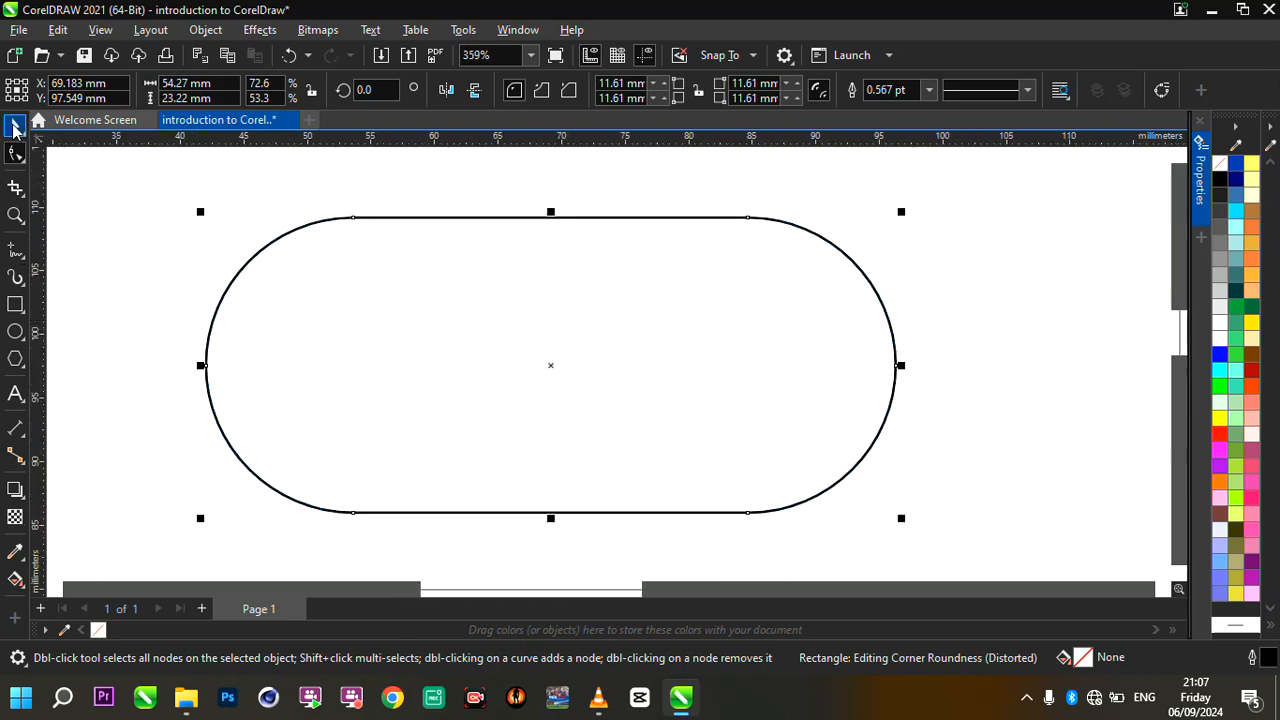
scroll(489, 309, down, 3)
scroll(489, 309, up, 4)
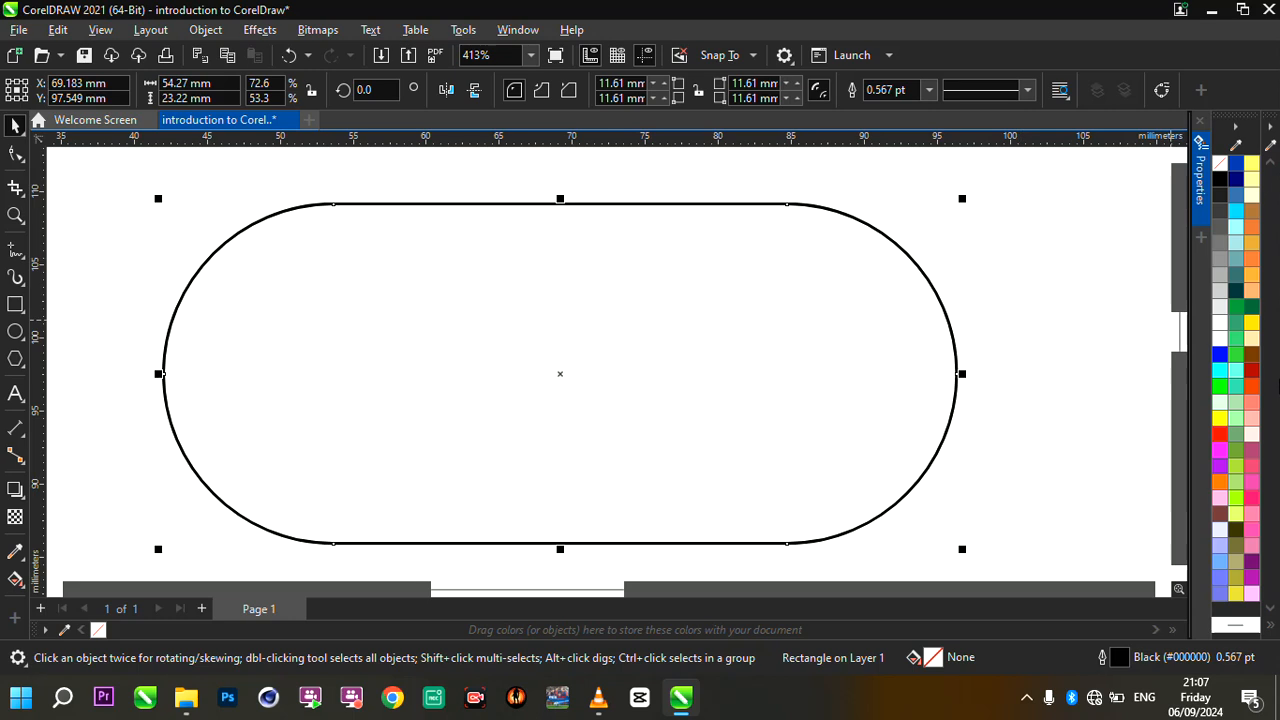
- Fill the rounded rectangle with orange (#FF9933)
click(1252, 276)
scroll(460, 303, down, 3)
scroll(457, 303, up, 3)
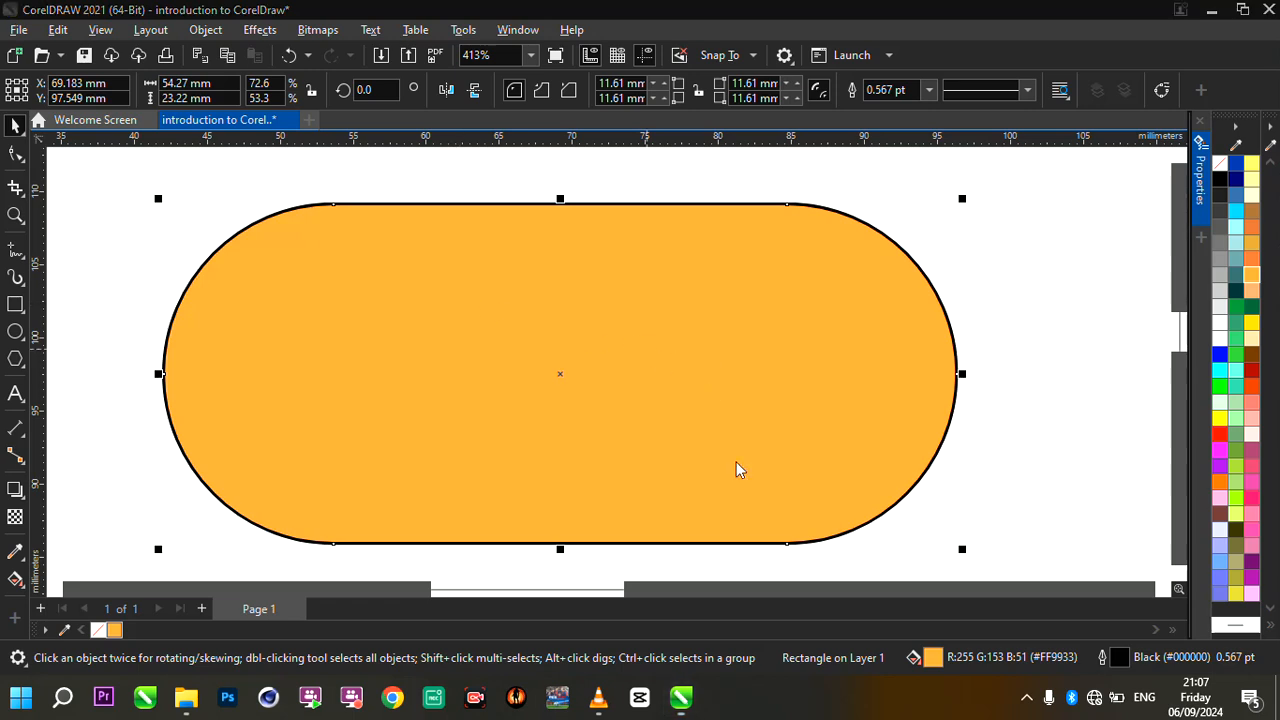
- Display the rounded shape's rotate handles, then move it slightly so its centre is at about X 69 mm, Y 99 mm
click(502, 367)
scroll(502, 365, down, 3)
scroll(502, 362, up, 2)
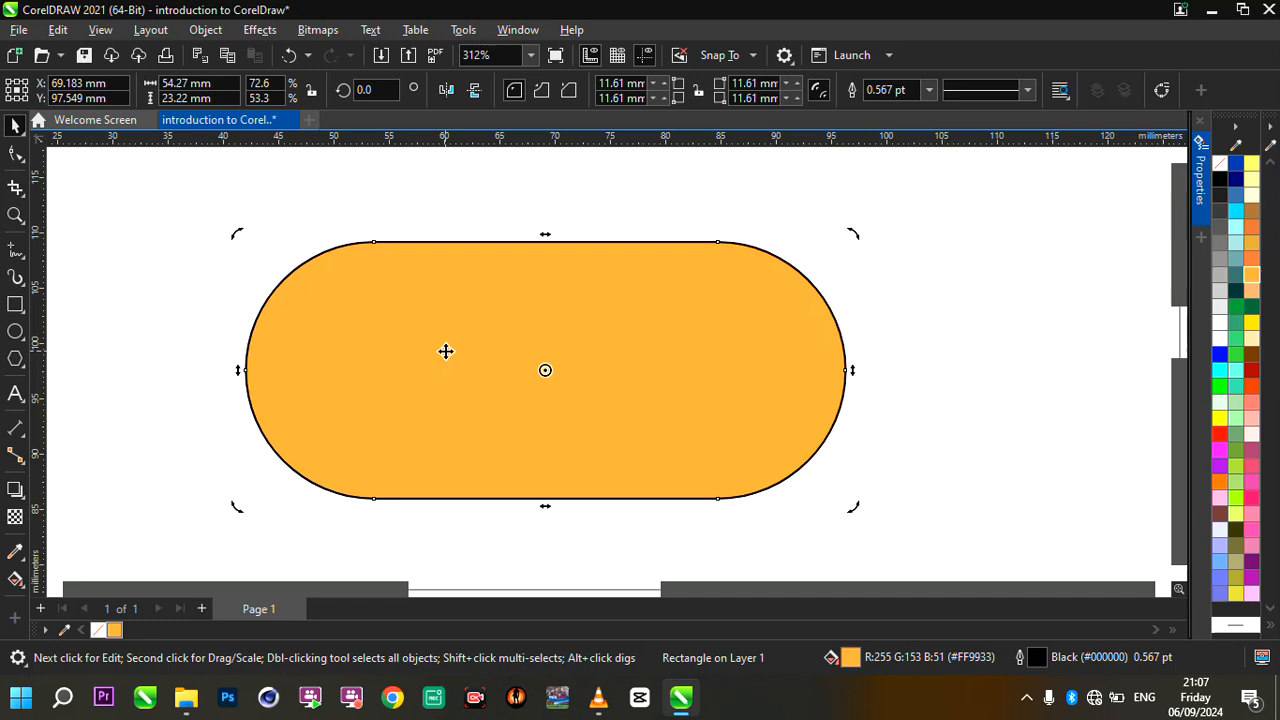
scroll(445, 351, up, 1)
click(508, 345)
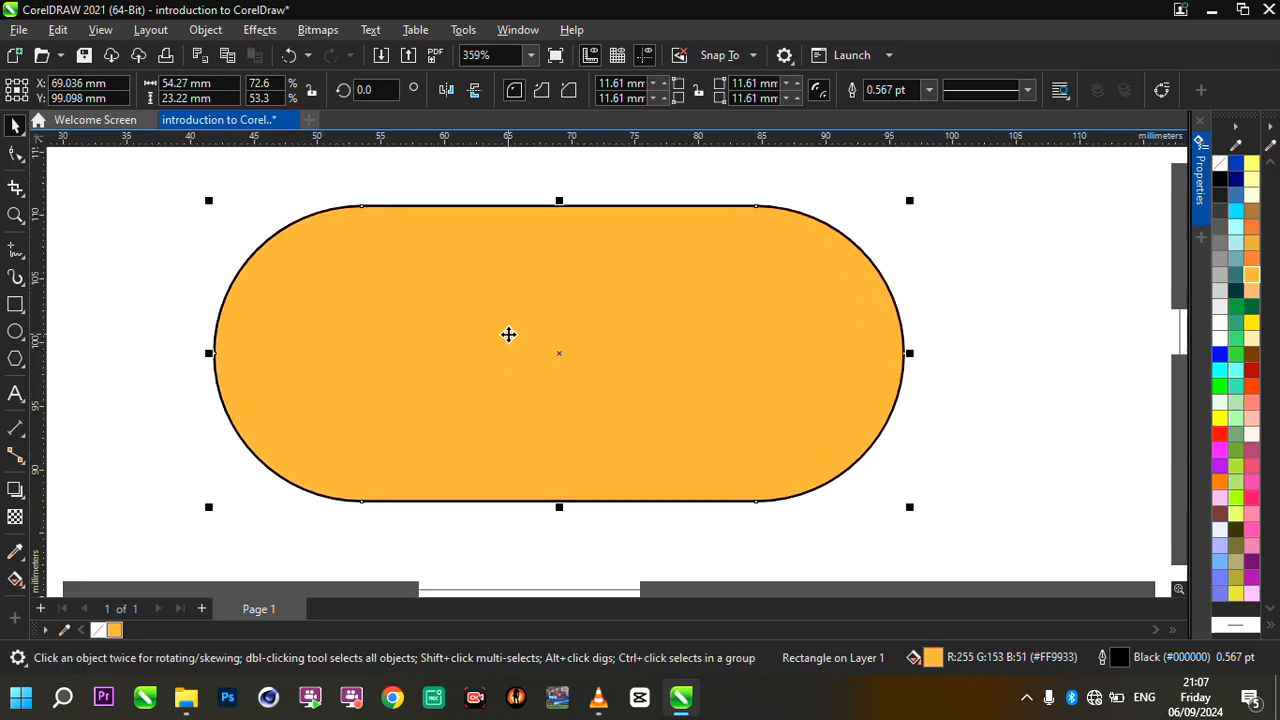
scroll(659, 412, up, 1)
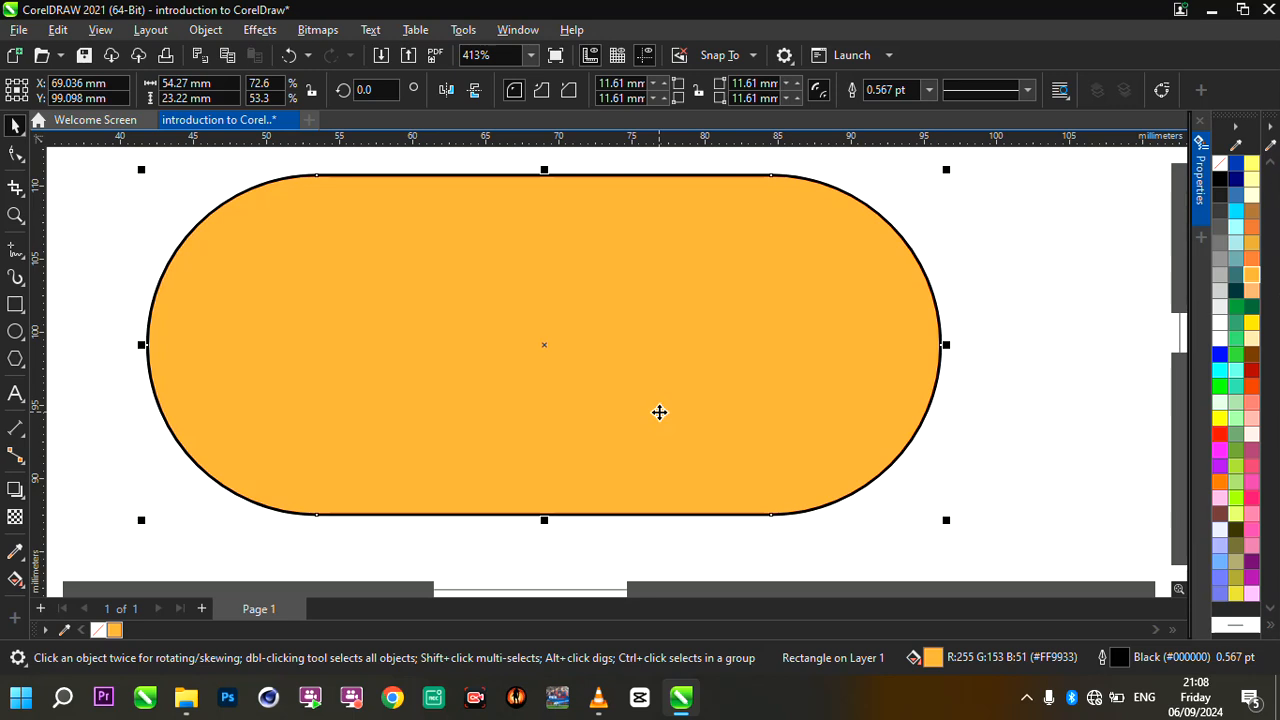
- Try to reshape the rounded rectangle by pulling its upper-left node inward with the Shape tool
click(15, 153)
drag(317, 176, 550, 195)
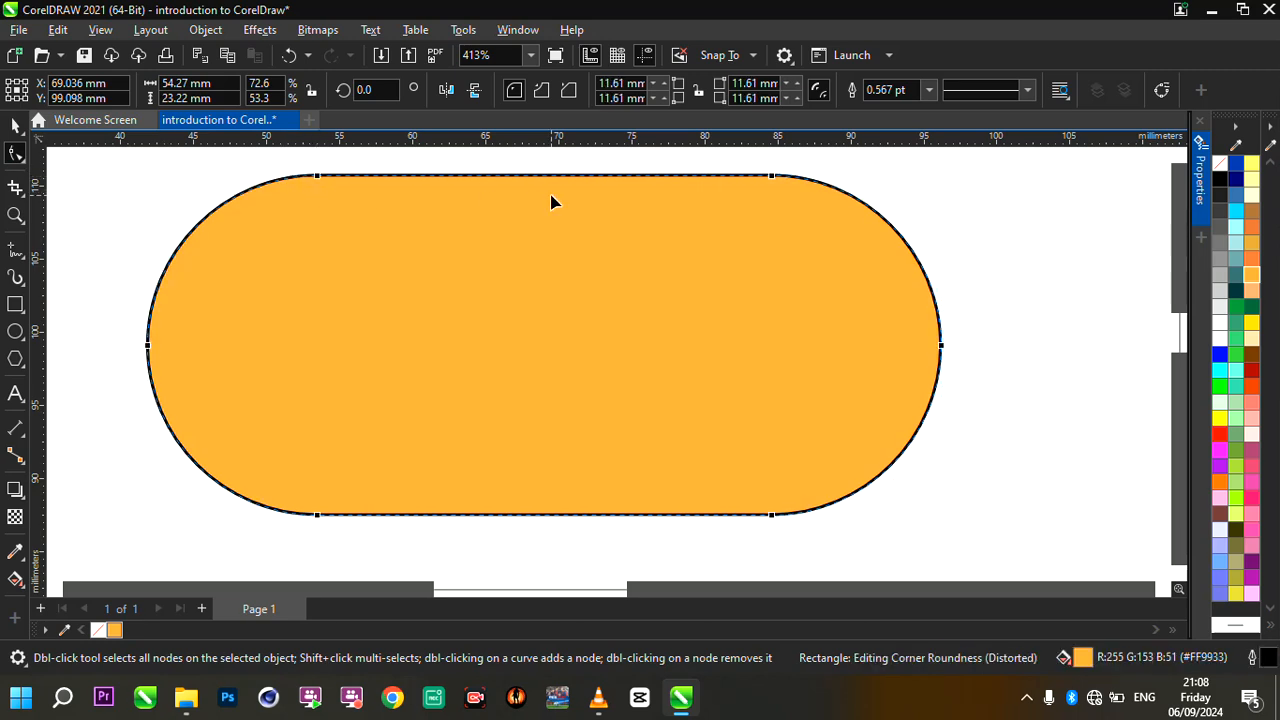
click(15, 123)
- Convert the orange rounded rectangle to curves
click(488, 320)
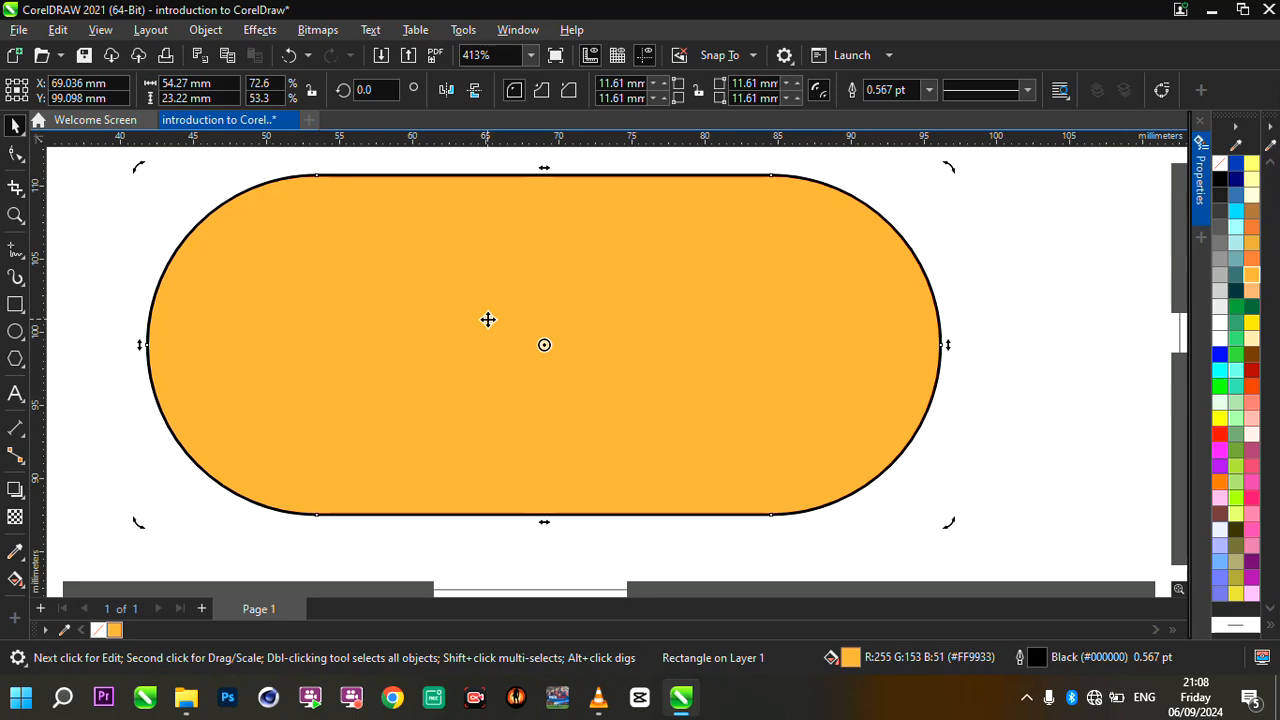
right_click(488, 320)
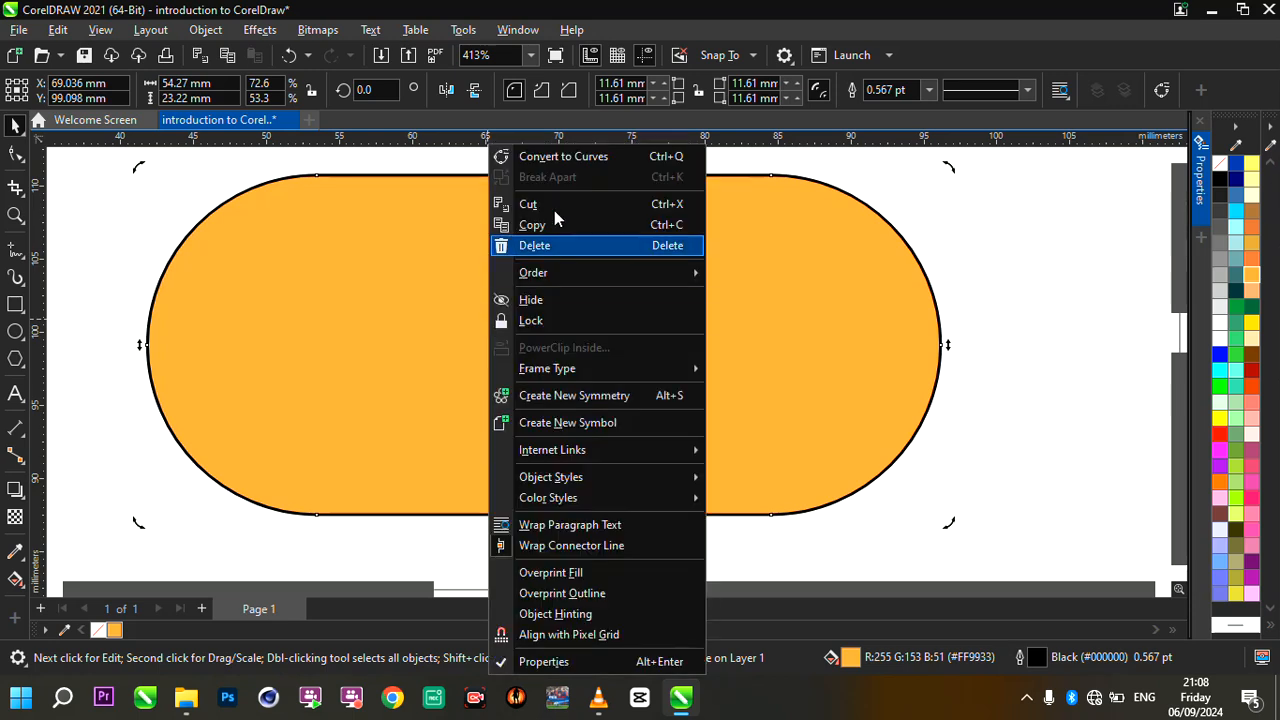
click(567, 160)
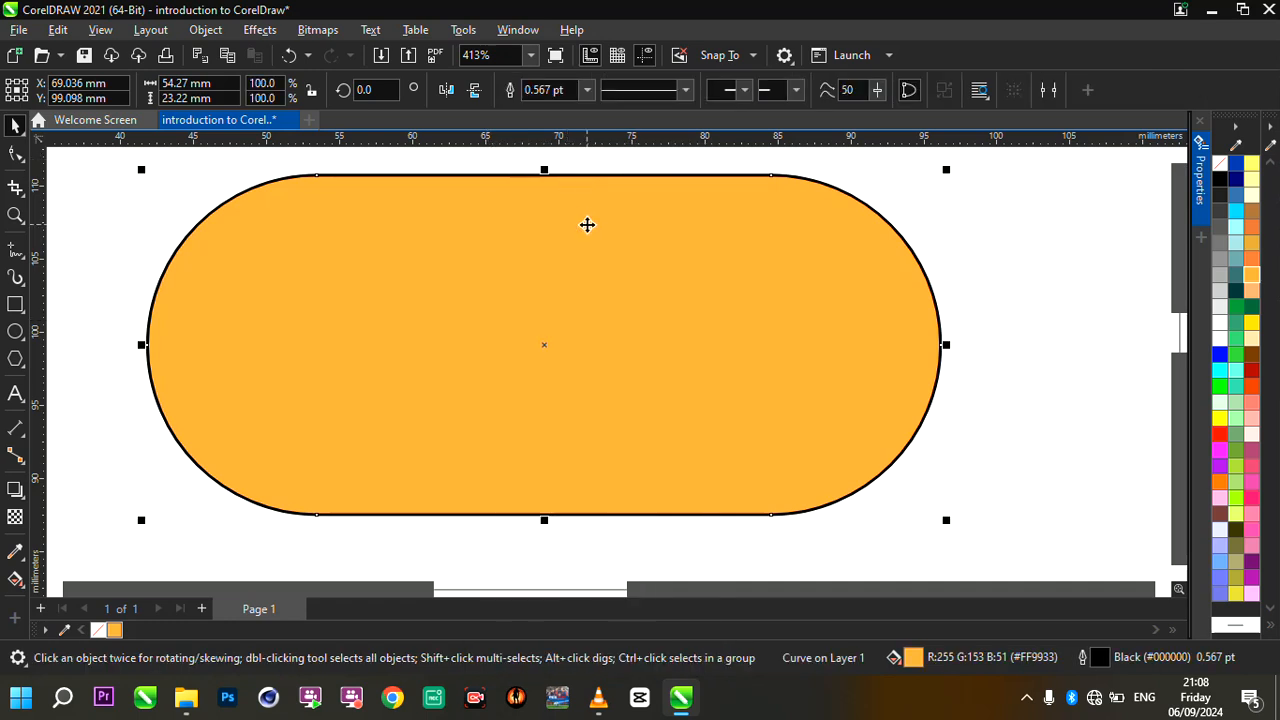
- Deform the curve by moving its upper-left node inward toward the middle with the Shape tool, then undo the node moves
click(16, 152)
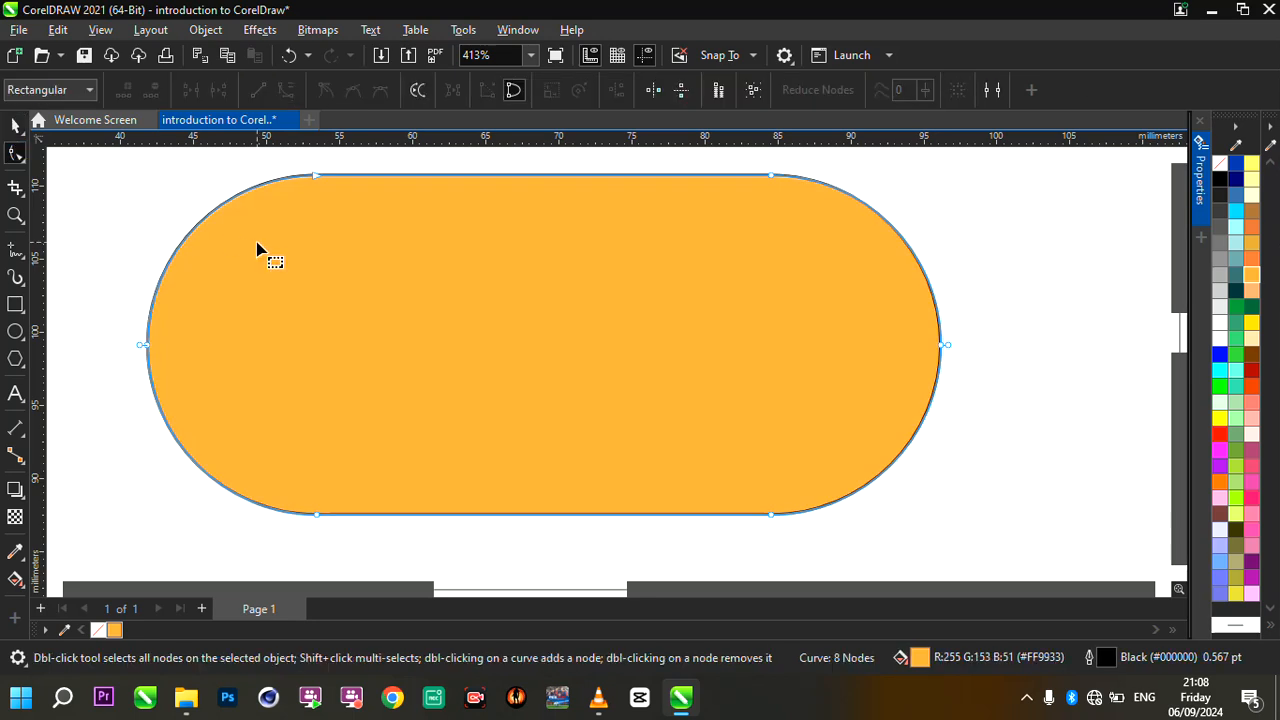
scroll(560, 337, down, 1)
scroll(560, 337, up, 1)
drag(307, 175, 648, 336)
scroll(549, 294, down, 2)
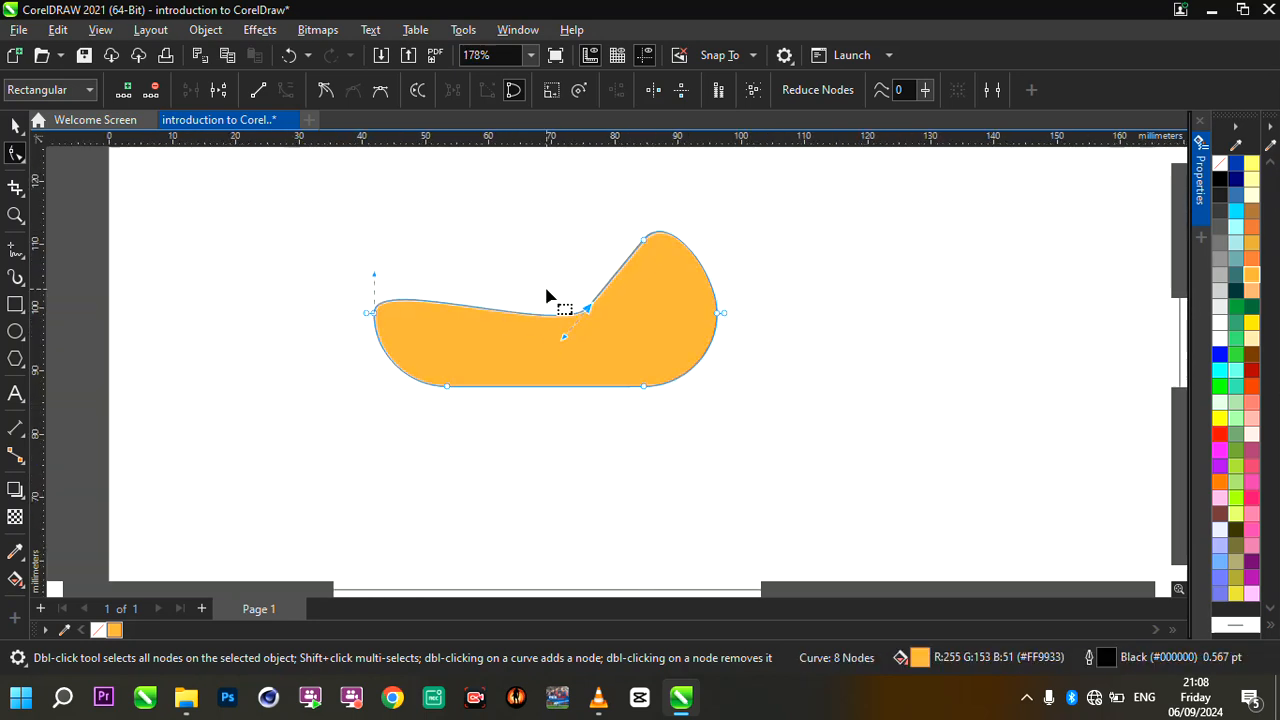
scroll(547, 296, up, 1)
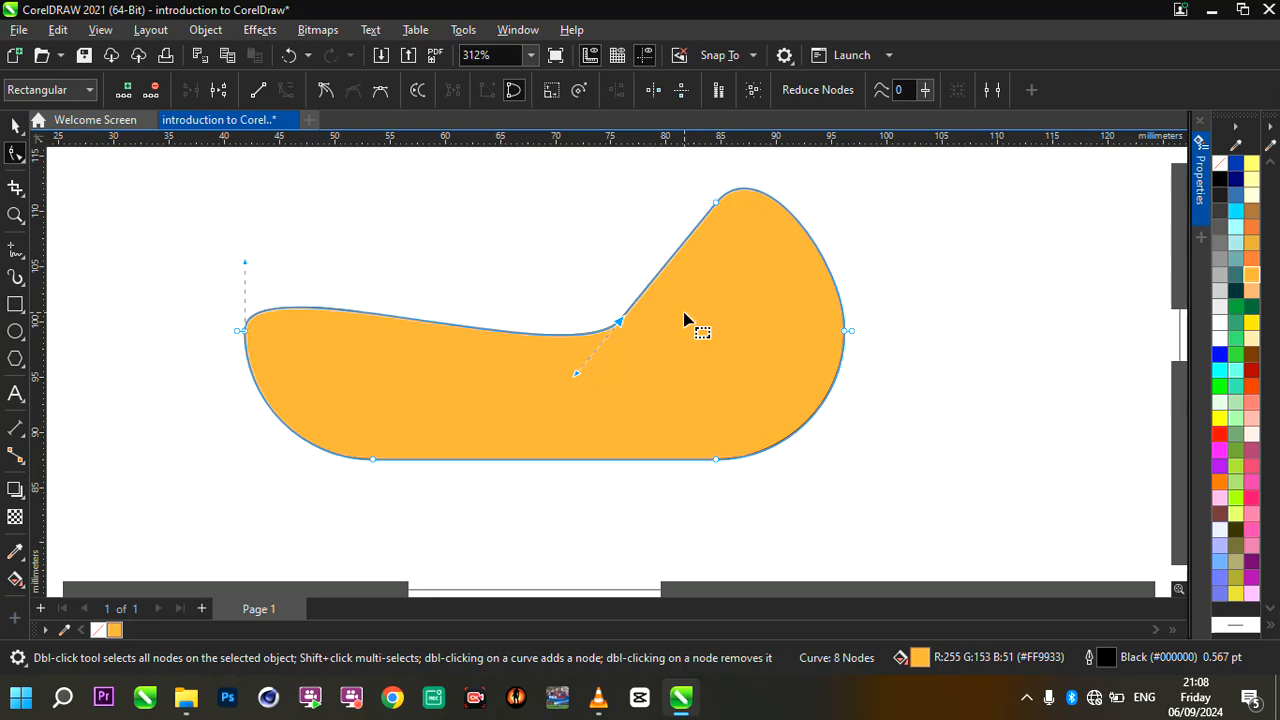
scroll(684, 320, up, 1)
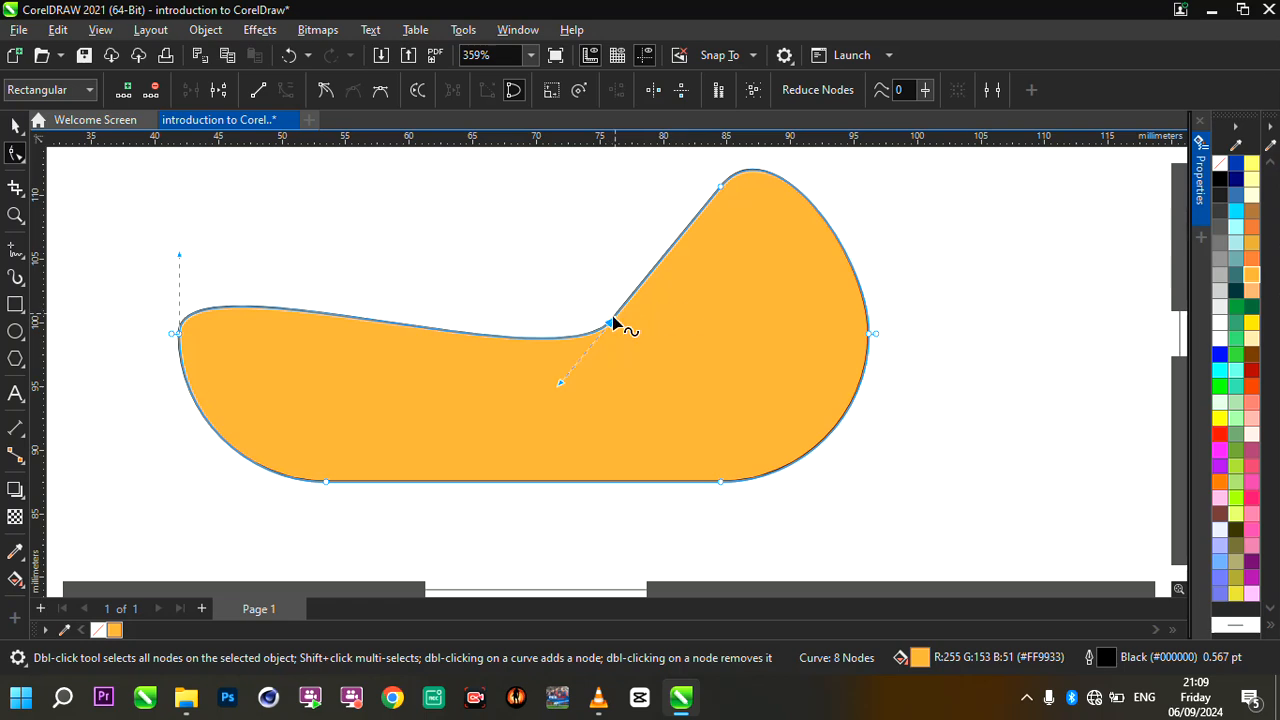
key(ctrl+z)
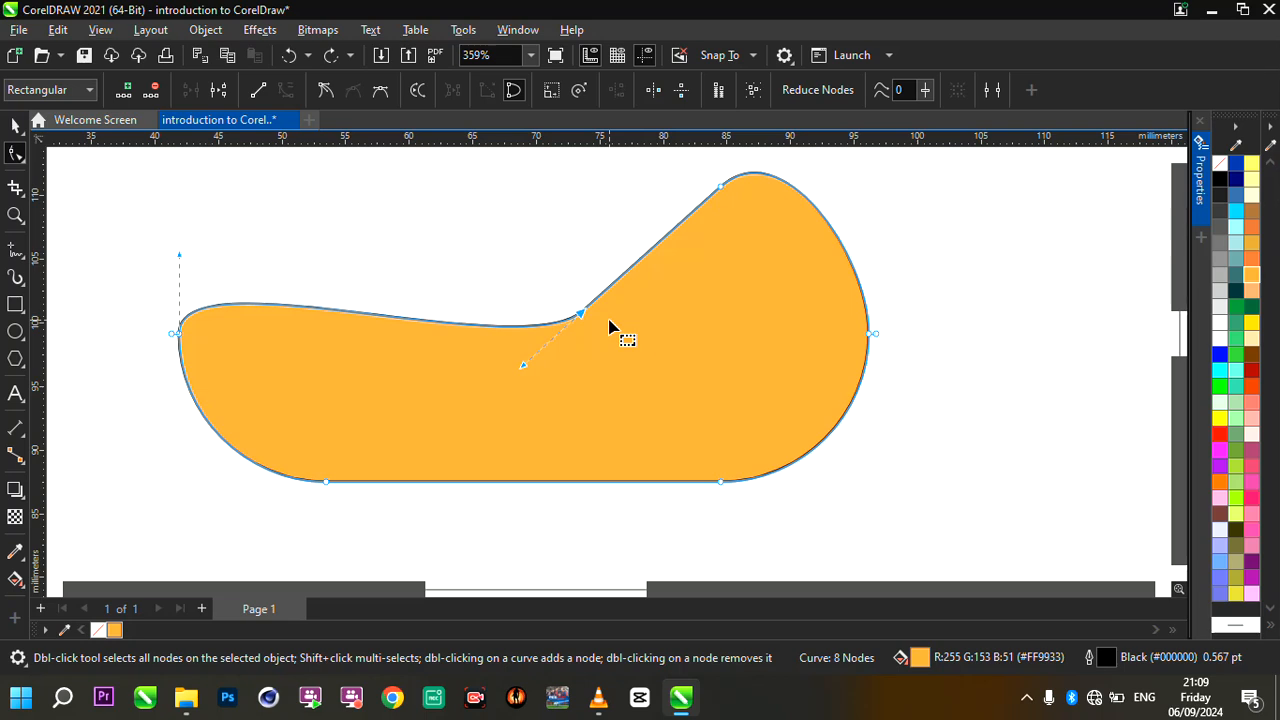
key(ctrl+z)
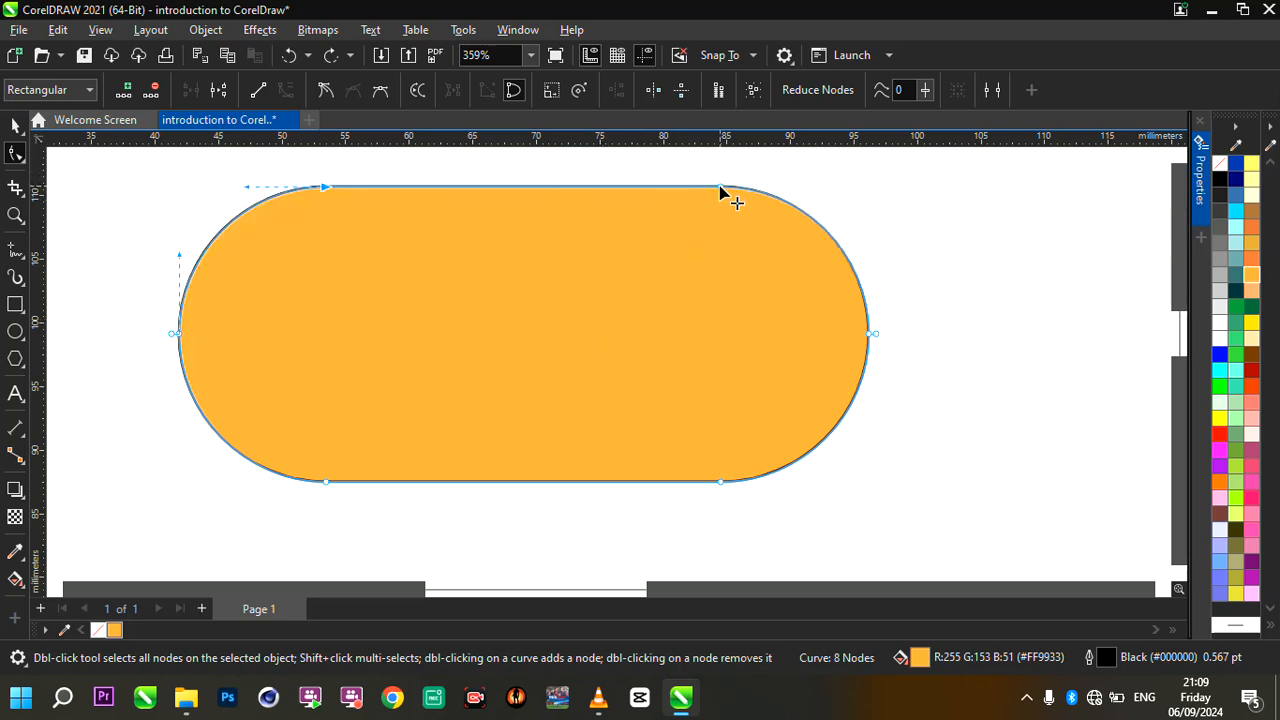
- Delete the node where the curve's straight upper edge meets the right-hand arc
scroll(748, 185, up, 3)
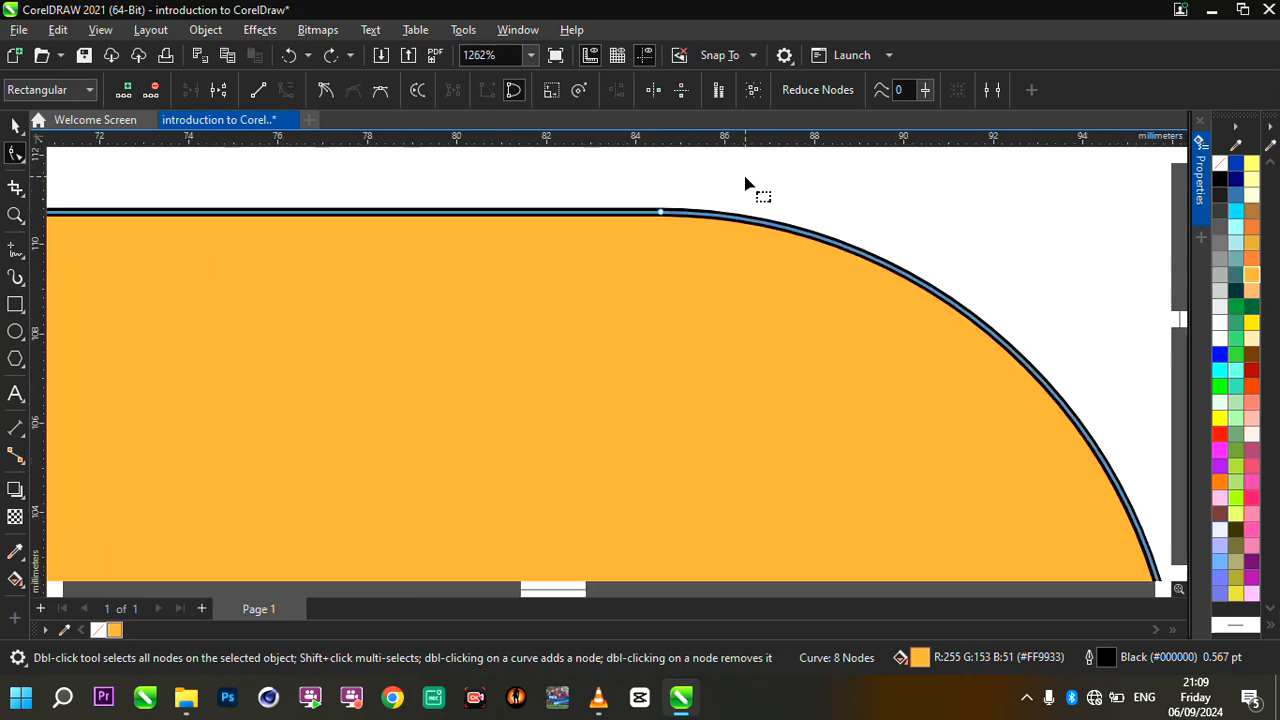
double_click(660, 215)
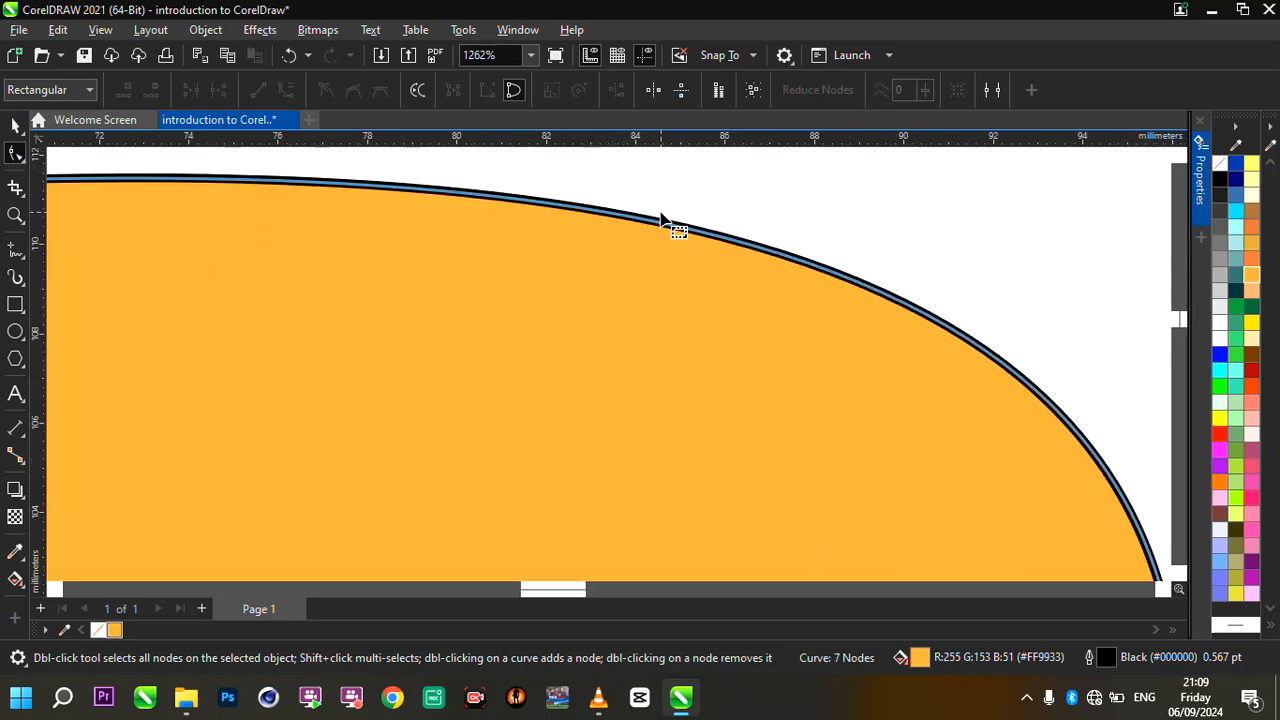
- Delete the orange curve's node between its left arc and upper edge, and add a new node near the middle of that edge
scroll(735, 250, down, 4)
scroll(724, 245, up, 2)
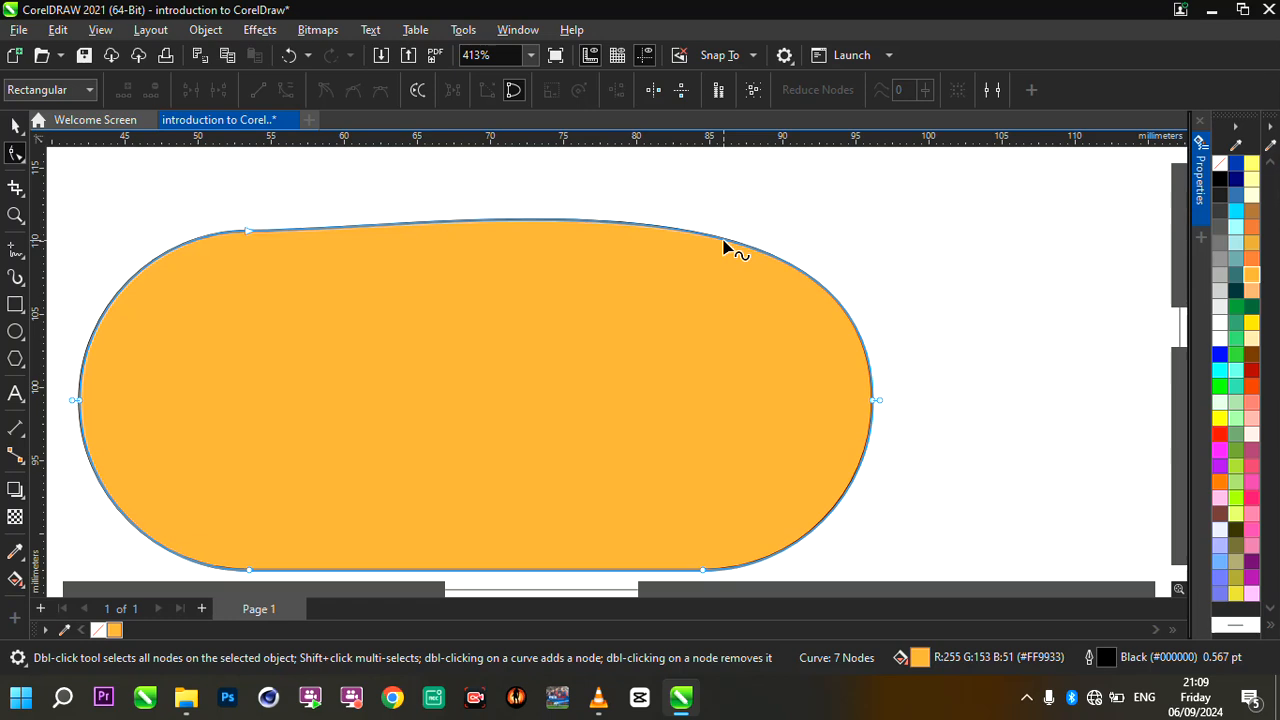
double_click(248, 236)
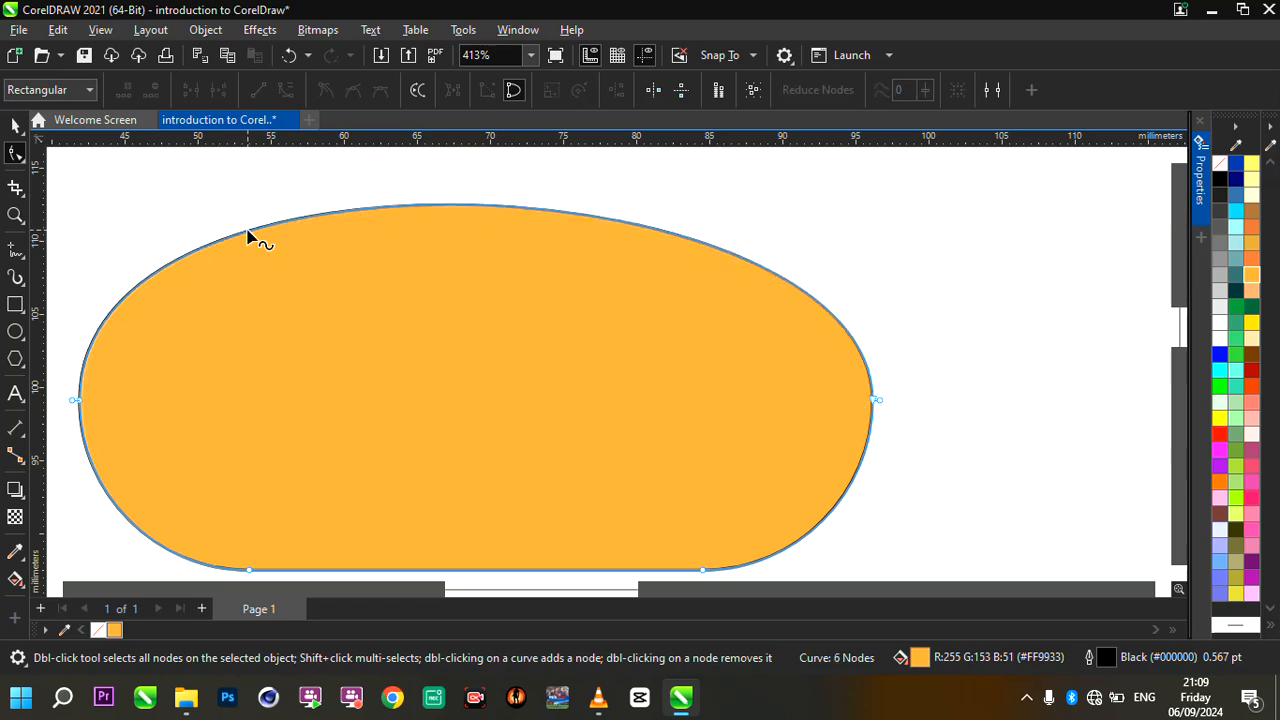
double_click(497, 208)
click(497, 210)
click(497, 208)
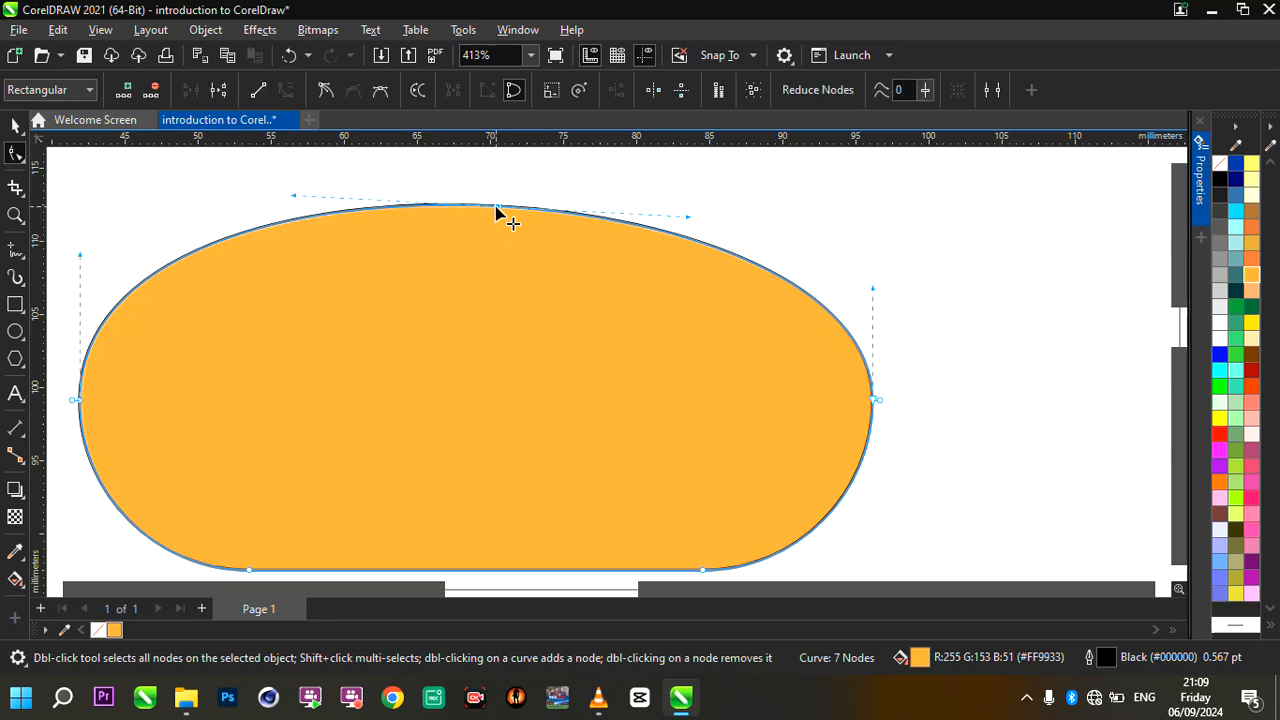
scroll(497, 208, down, 2)
scroll(500, 215, up, 1)
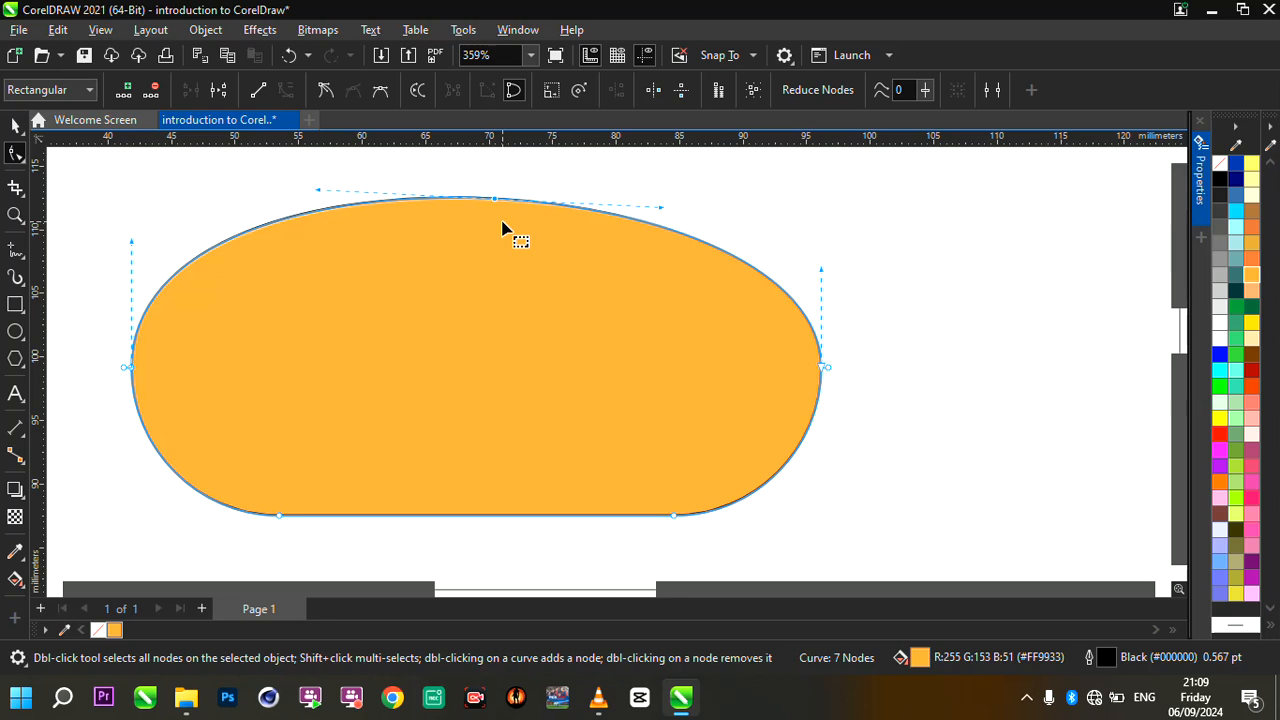
- Draw a rectangle about 23.7 mm wide and 17.7 mm high to the right of the orange shape
click(15, 124)
scroll(354, 323, down, 5)
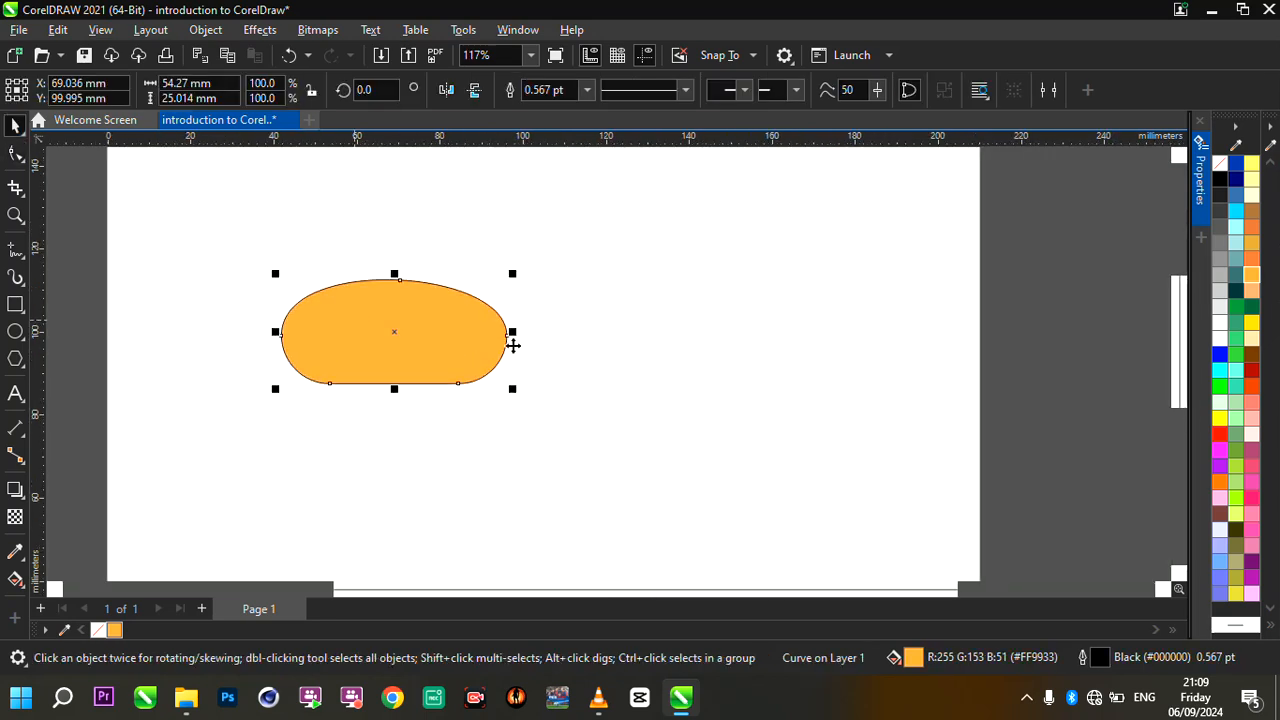
scroll(597, 355, up, 2)
scroll(400, 360, up, 1)
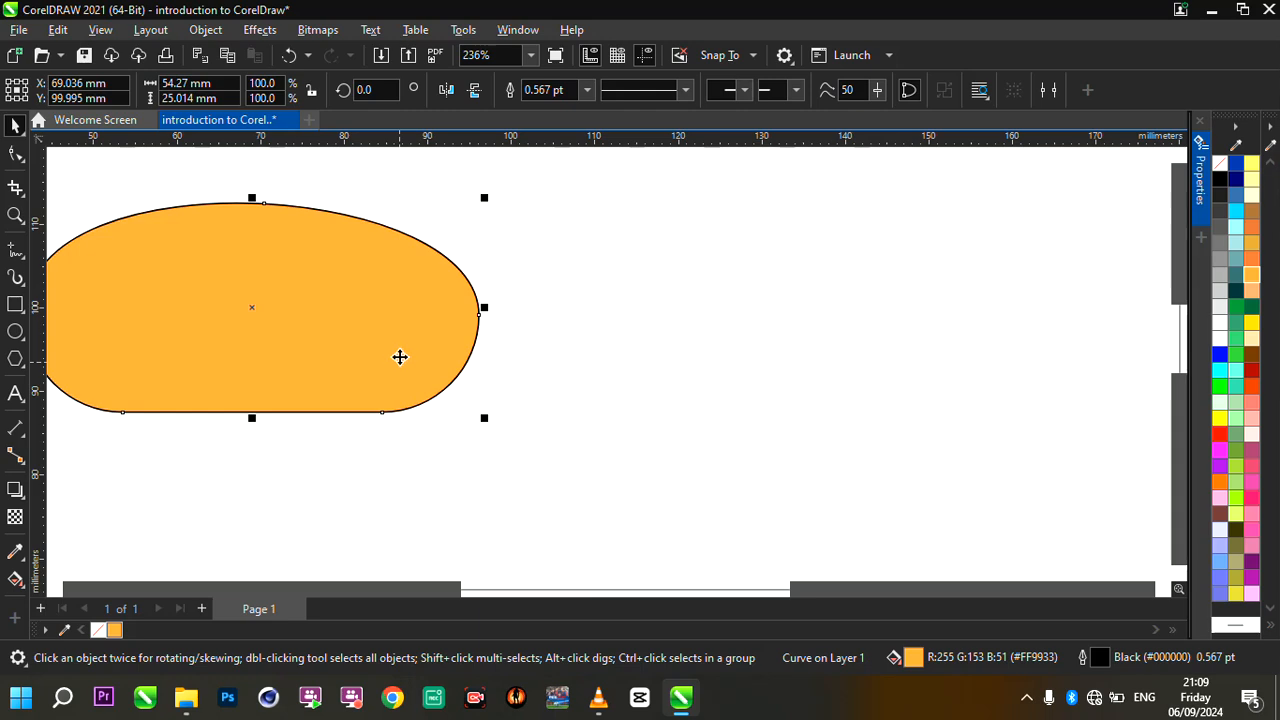
scroll(400, 357, down, 1)
scroll(277, 351, up, 2)
click(15, 304)
drag(630, 251, 860, 424)
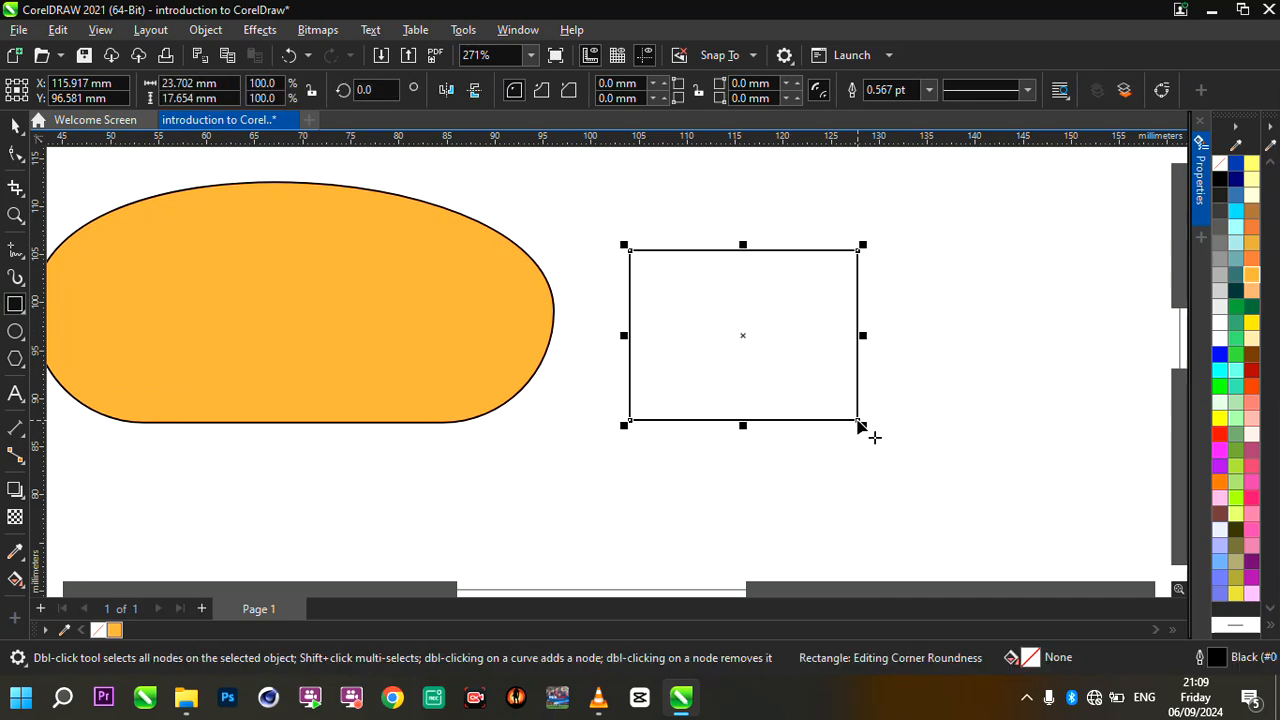
scroll(943, 398, up, 2)
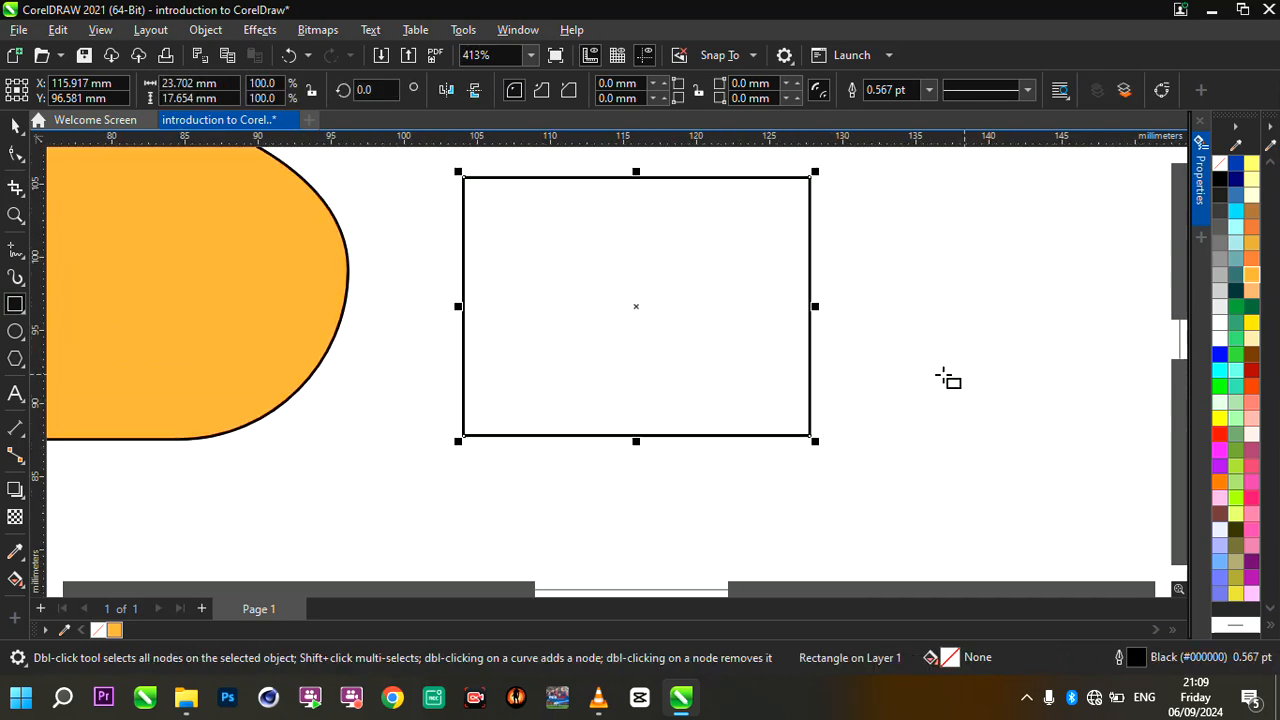
- Convert the new rectangle to curves and fill it with black
scroll(771, 365, down, 1)
scroll(771, 363, up, 2)
click(20, 150)
scroll(703, 391, down, 1)
scroll(765, 271, up, 1)
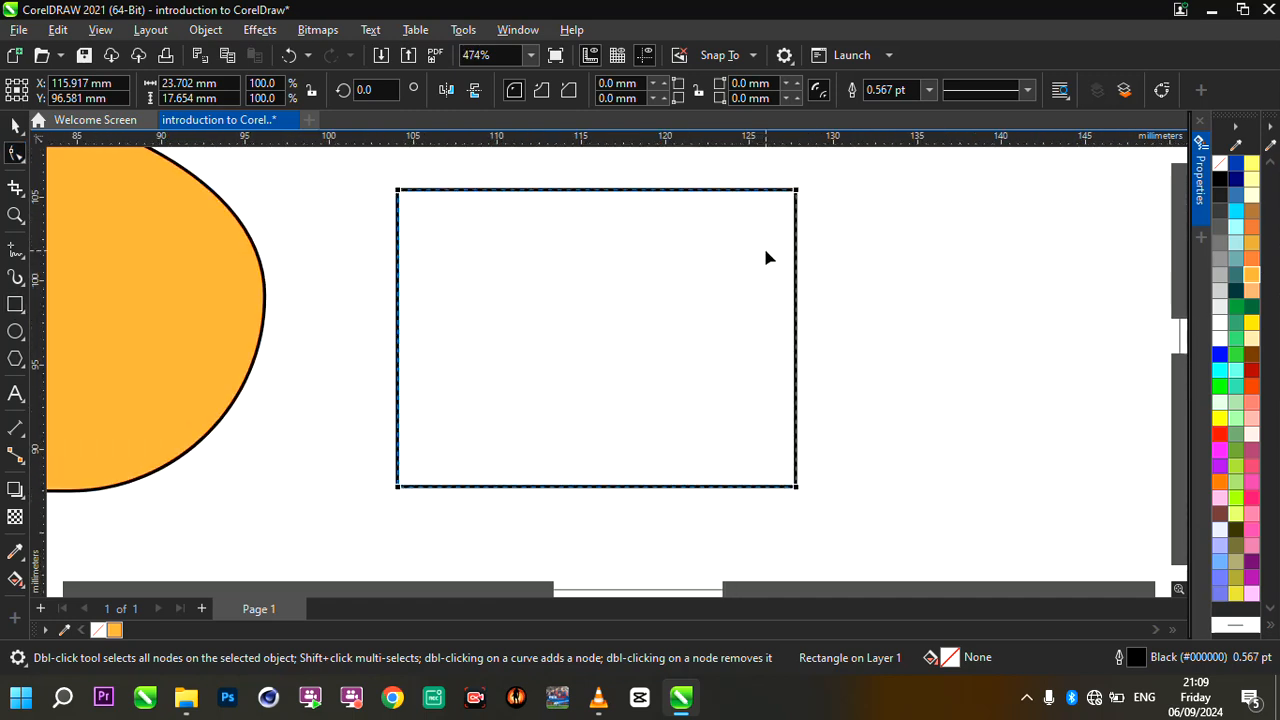
right_click(655, 238)
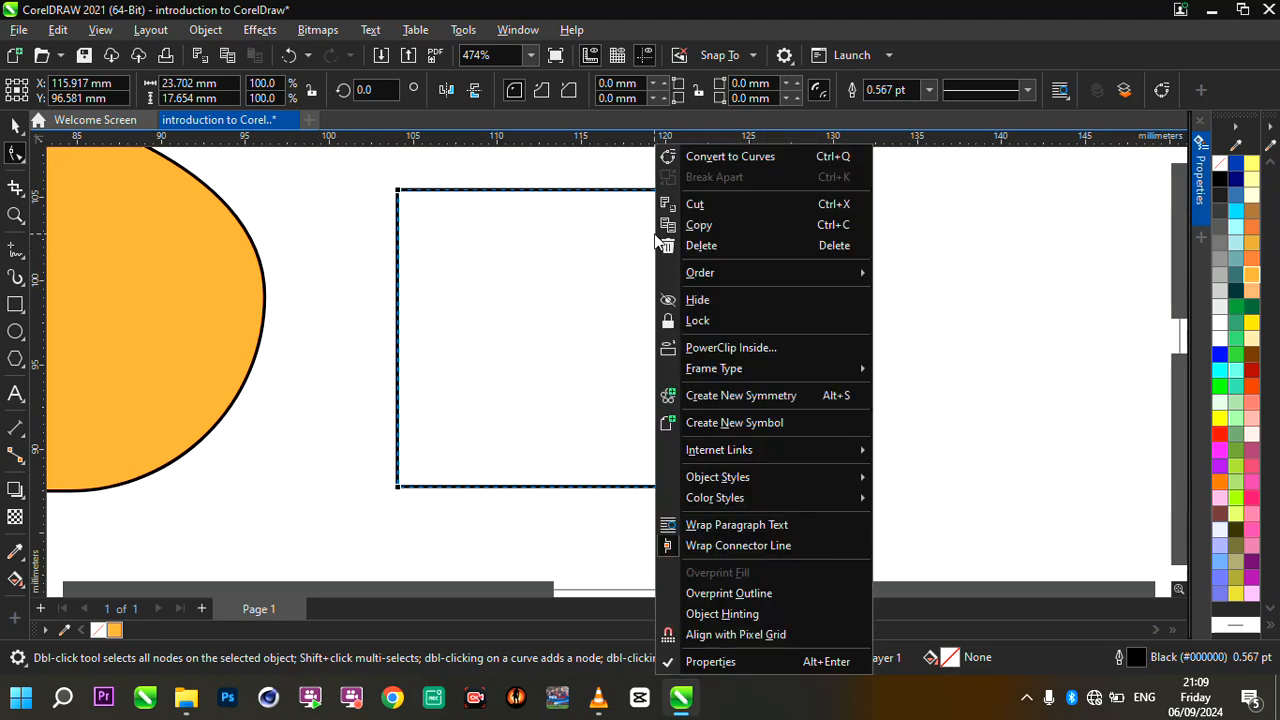
click(743, 158)
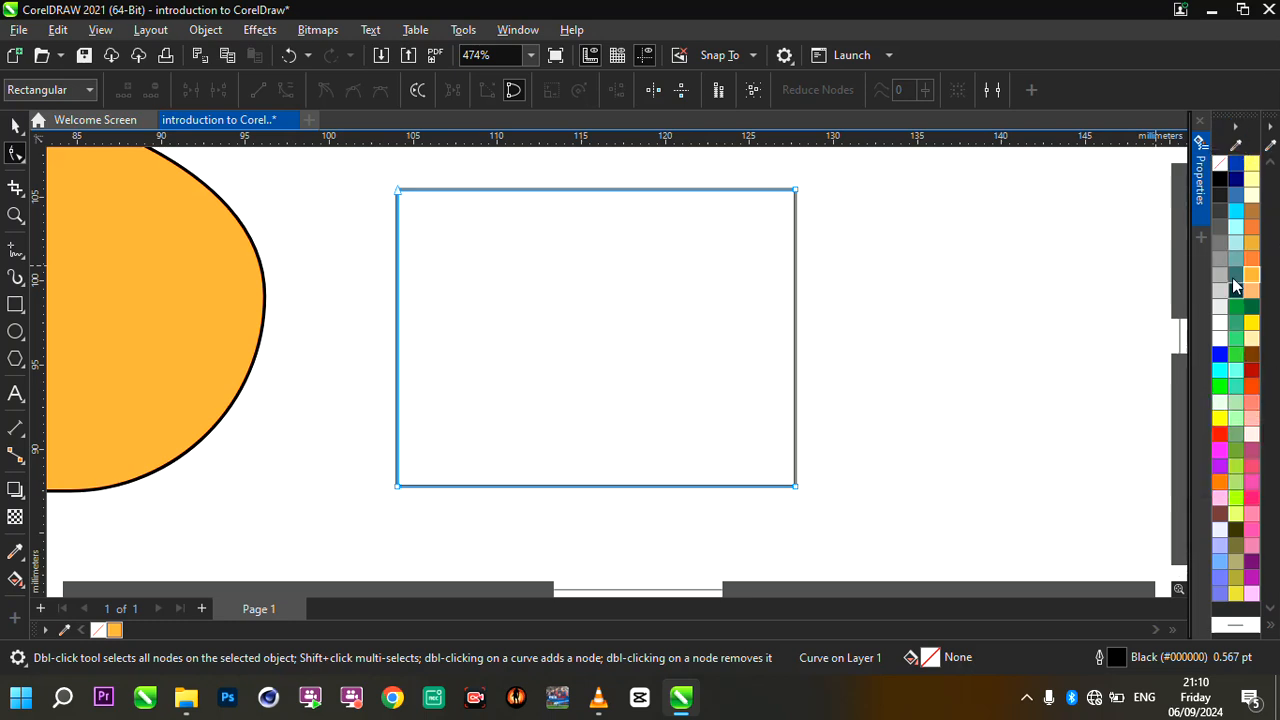
click(1220, 180)
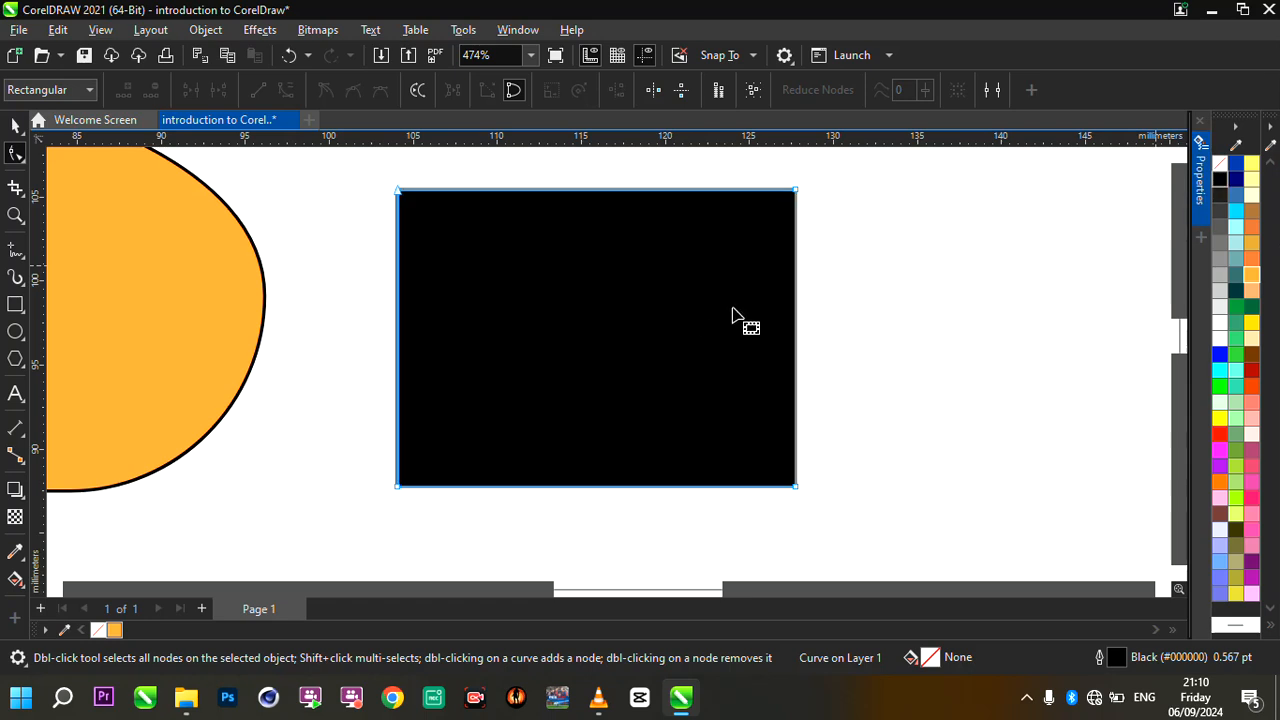
- Turn the black rectangle into a triangle by adding a node near its upper edge's middle and deleting both upper corner nodes
scroll(731, 320, down, 3)
scroll(706, 326, up, 2)
scroll(753, 307, up, 1)
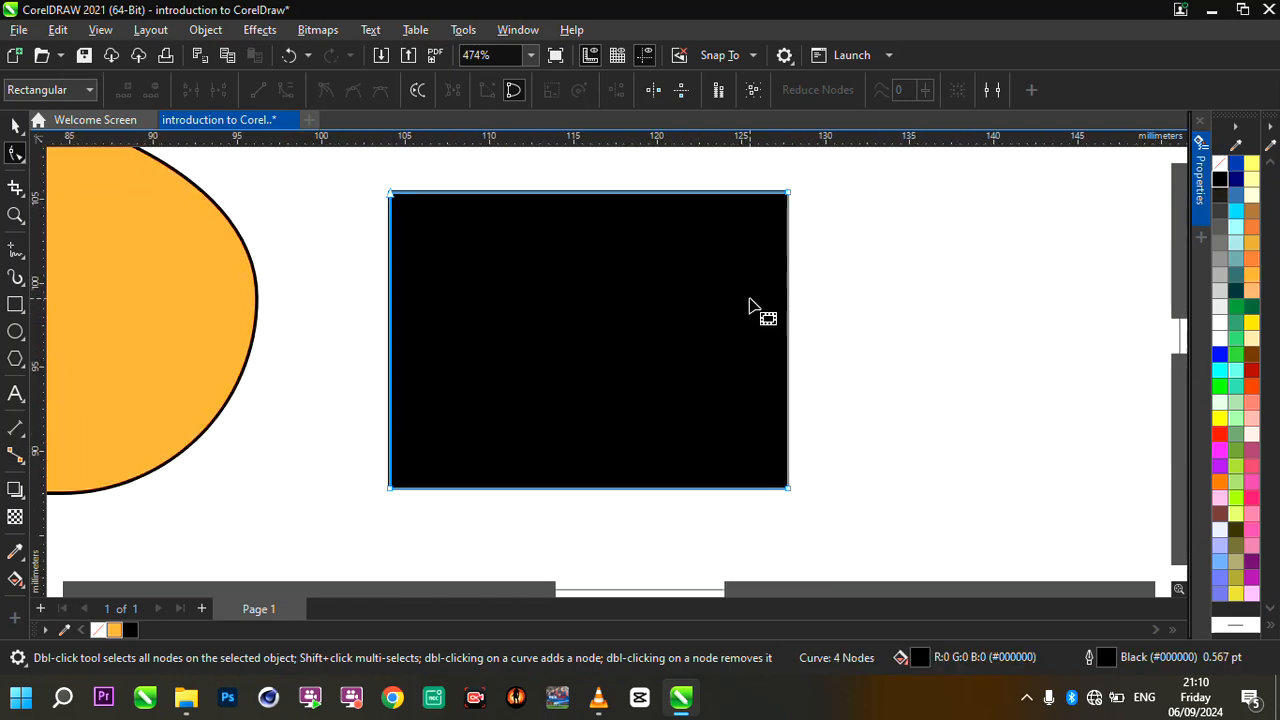
double_click(592, 193)
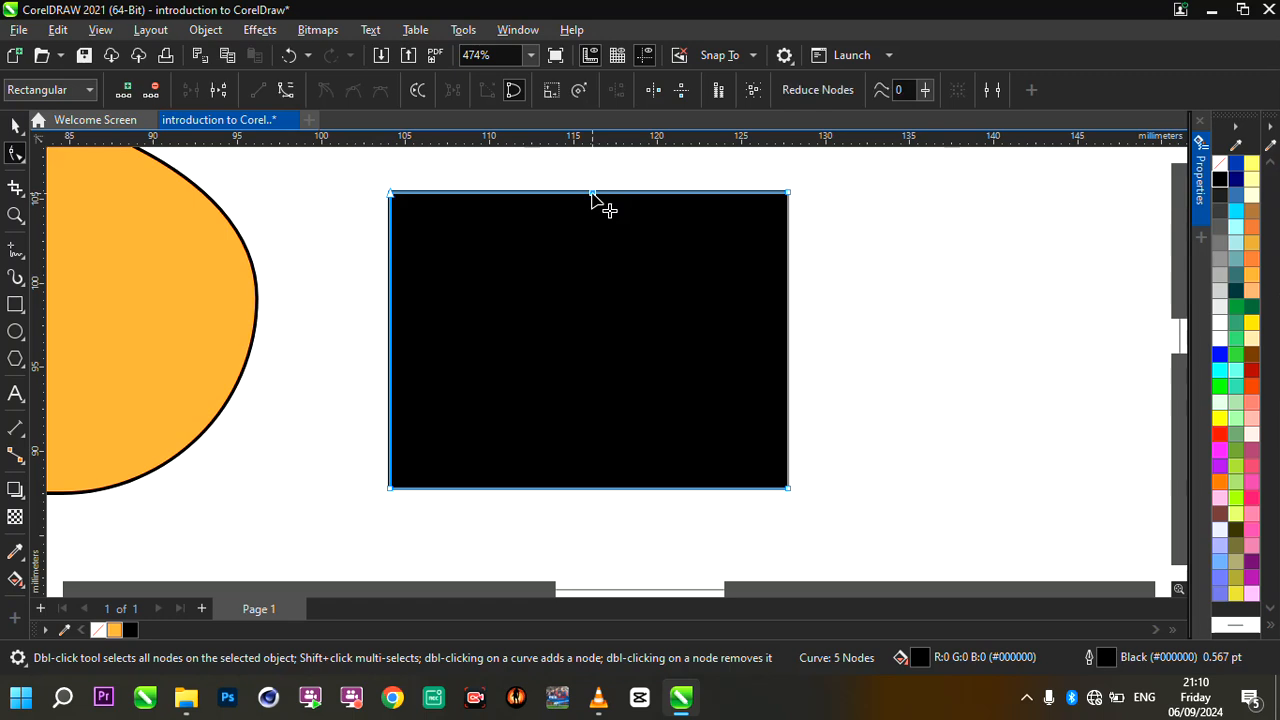
drag(592, 194, 584, 198)
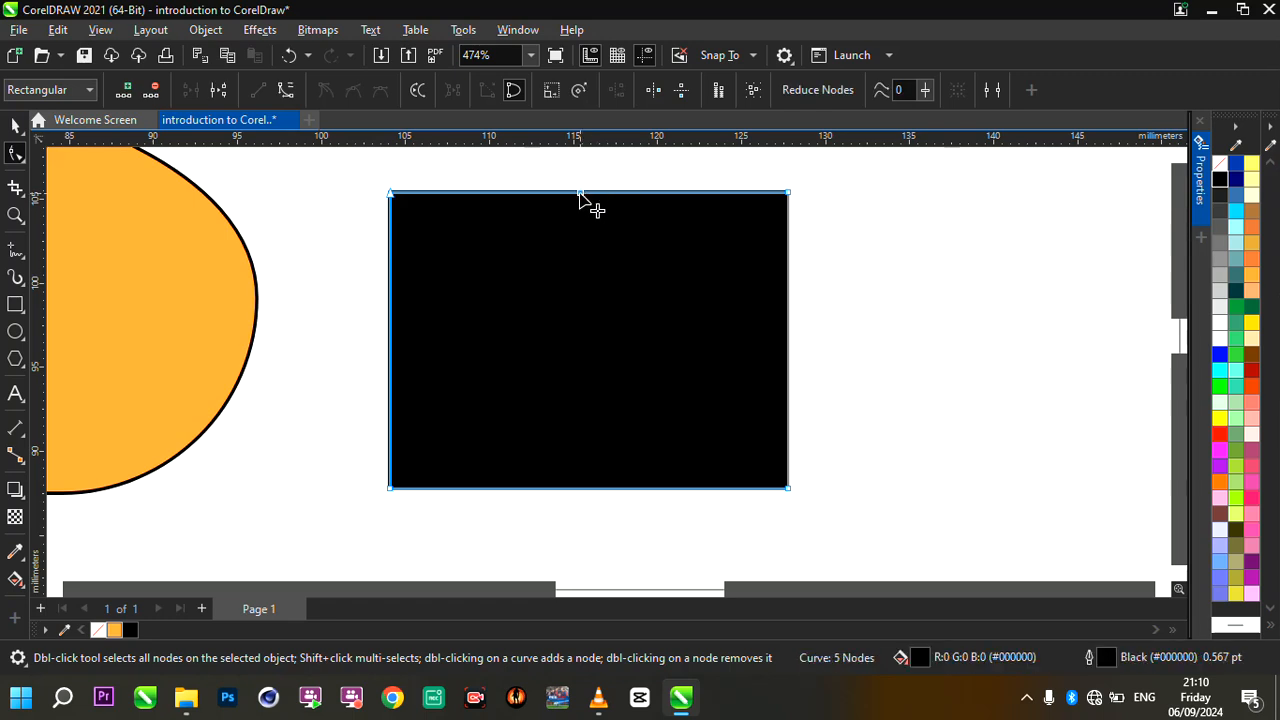
double_click(392, 195)
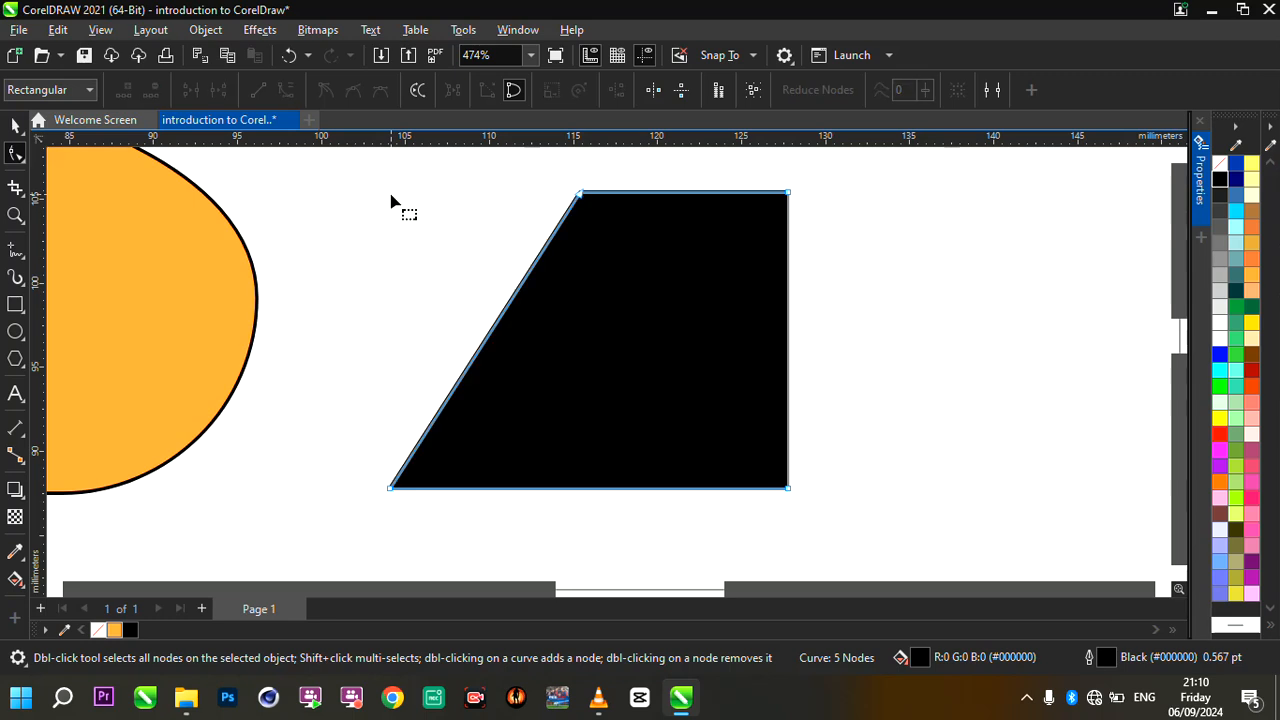
double_click(788, 193)
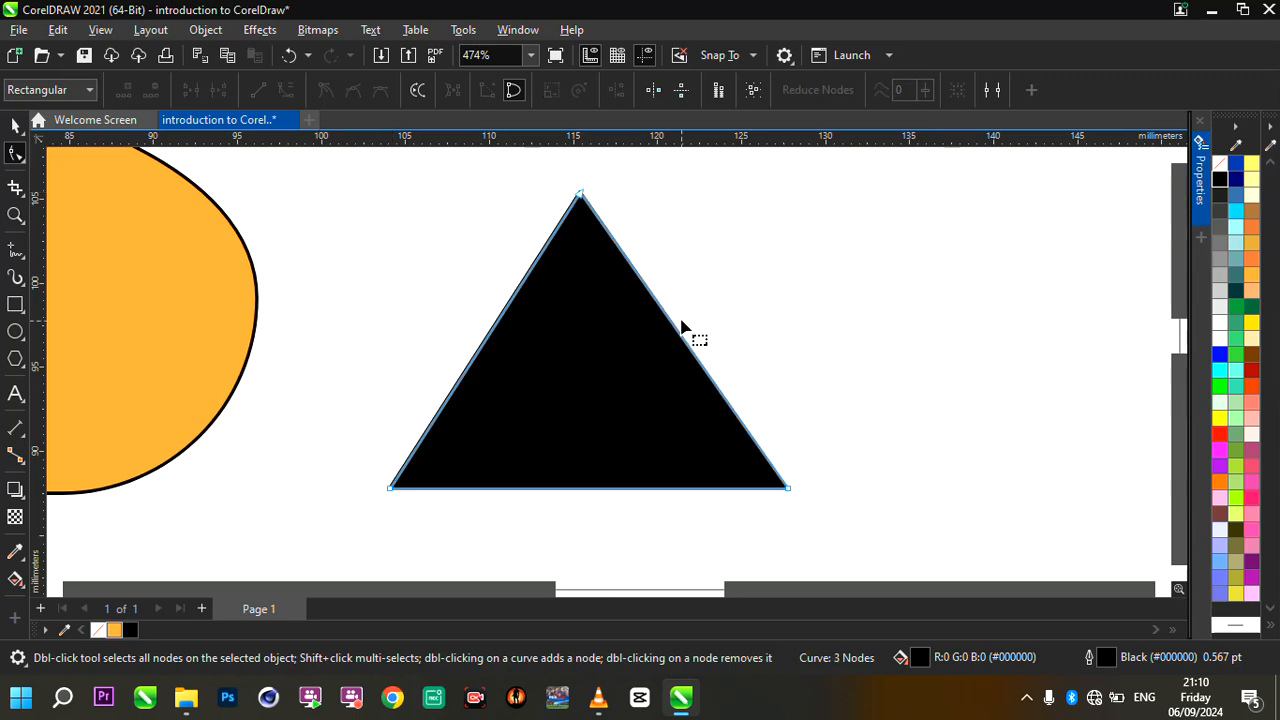
scroll(681, 327, down, 3)
scroll(689, 337, up, 2)
scroll(751, 437, up, 2)
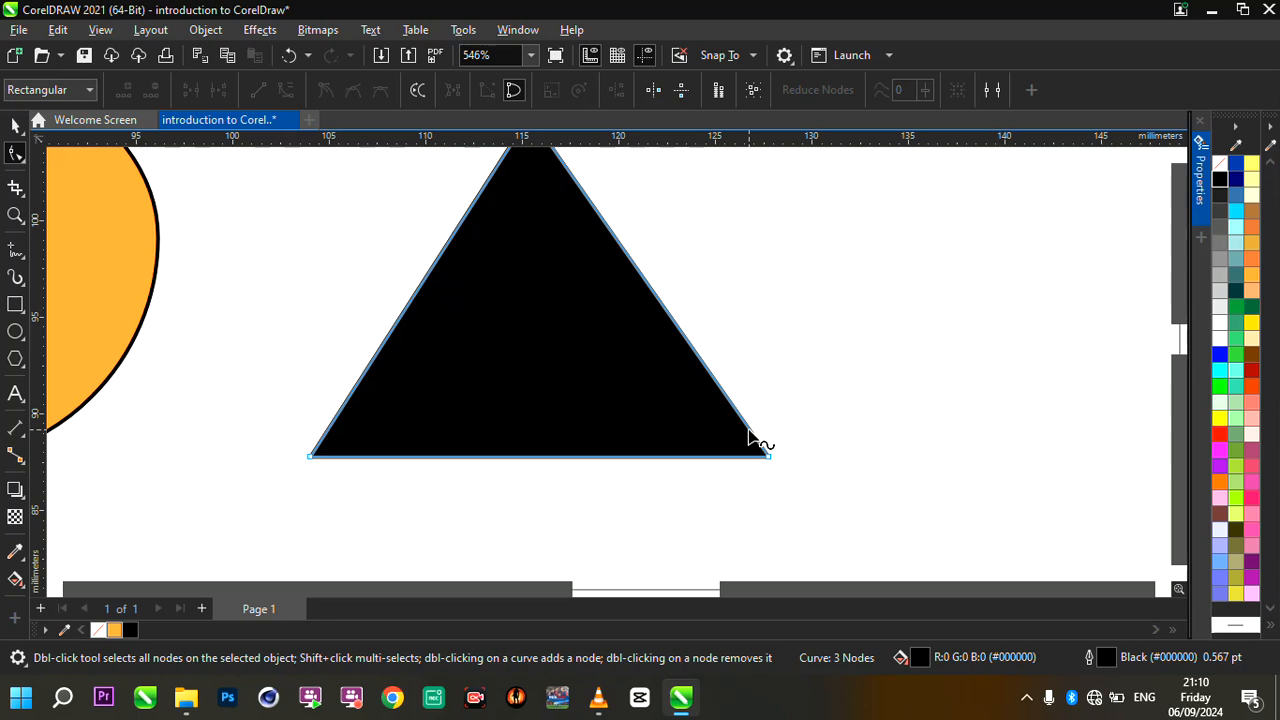
scroll(751, 437, down, 3)
scroll(784, 351, up, 1)
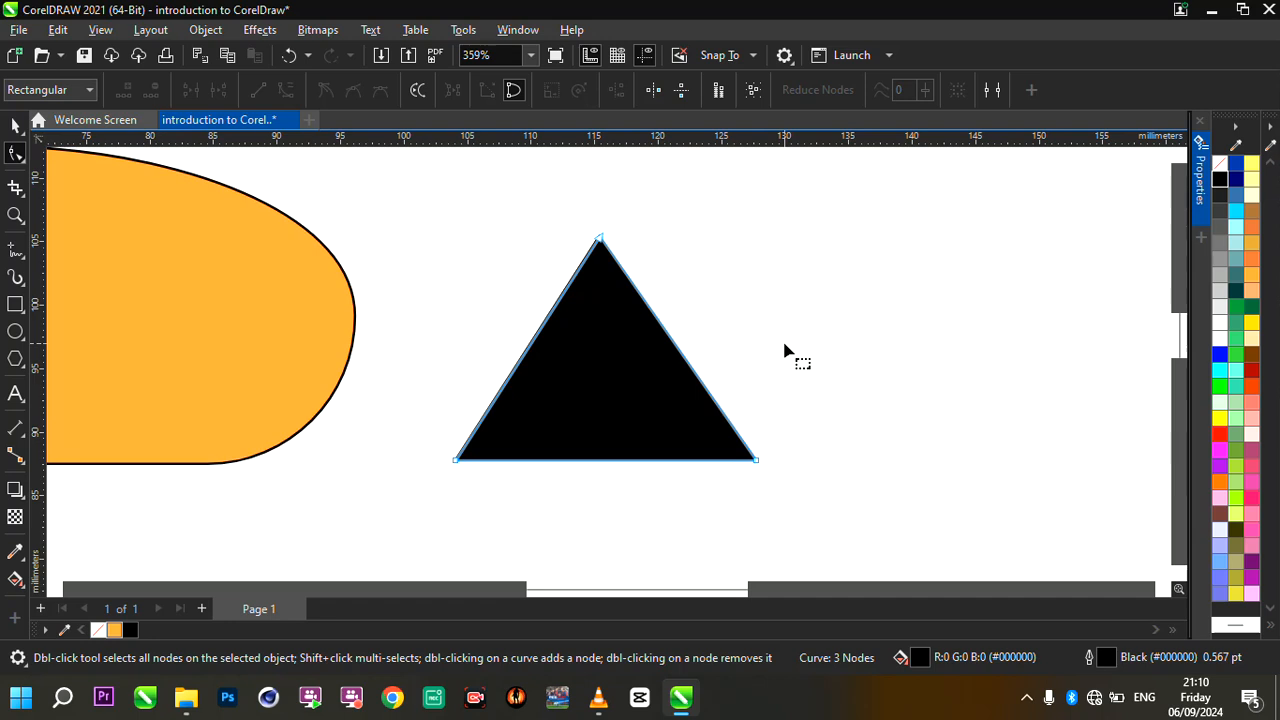
scroll(781, 420, up, 2)
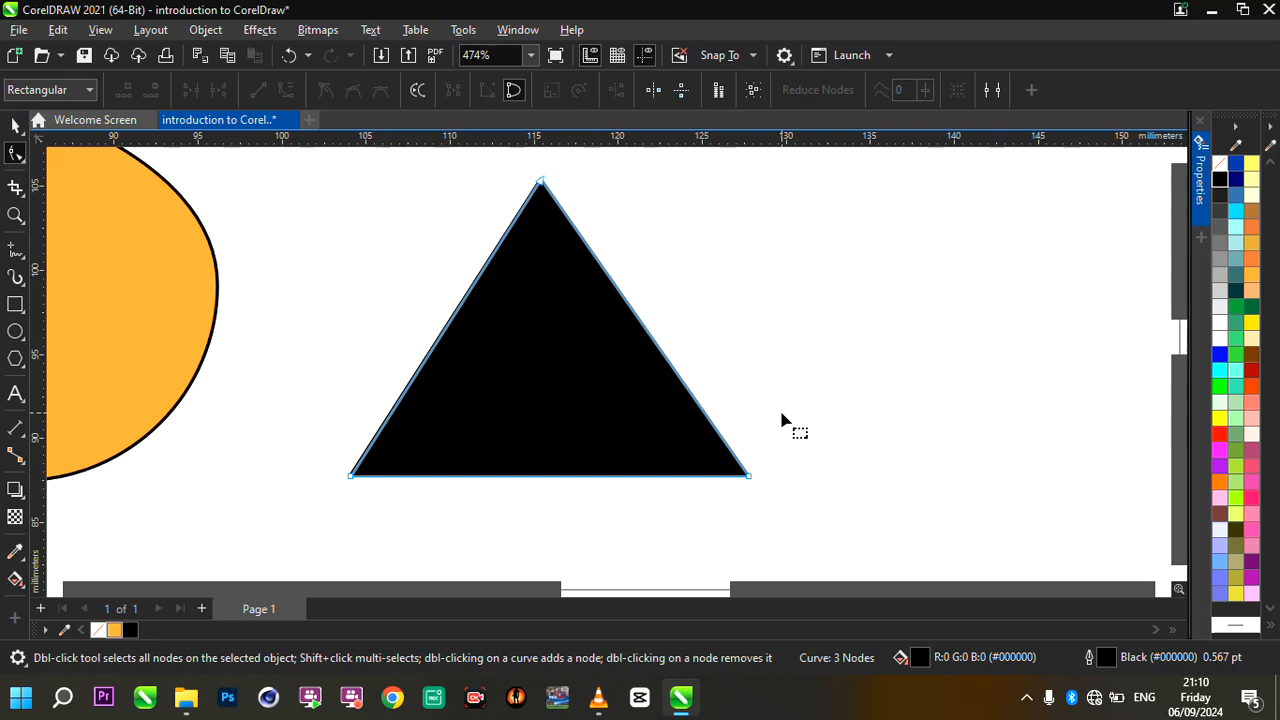
scroll(783, 420, down, 3)
scroll(783, 420, up, 5)
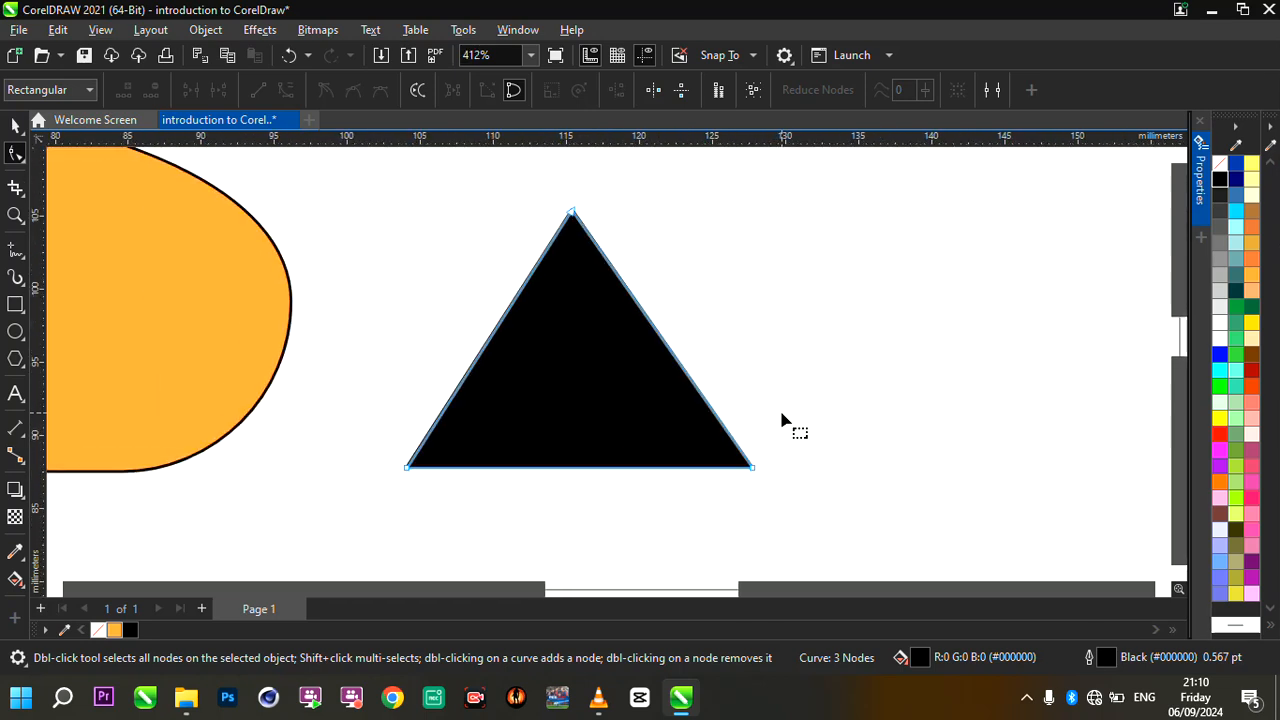
scroll(798, 389, down, 3)
scroll(772, 391, up, 1)
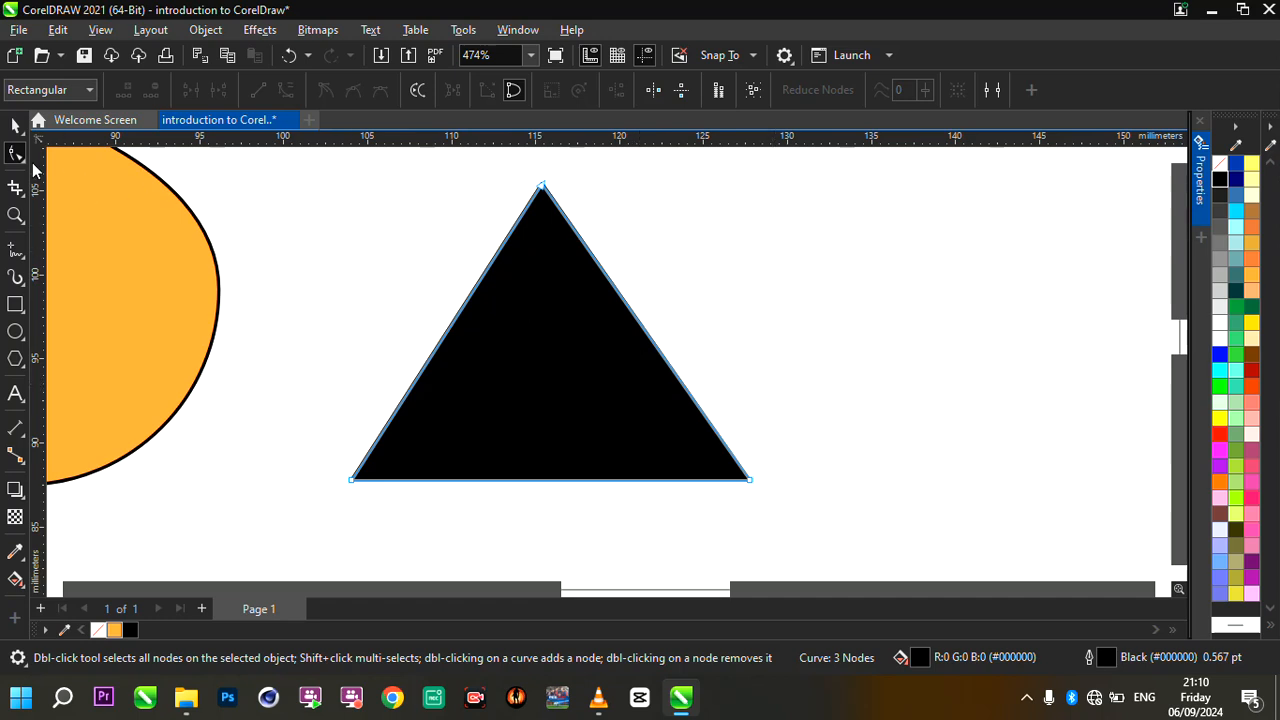
- Review the editing tools grouped with the Shape tool, keeping the Shape tool active
click(23, 163)
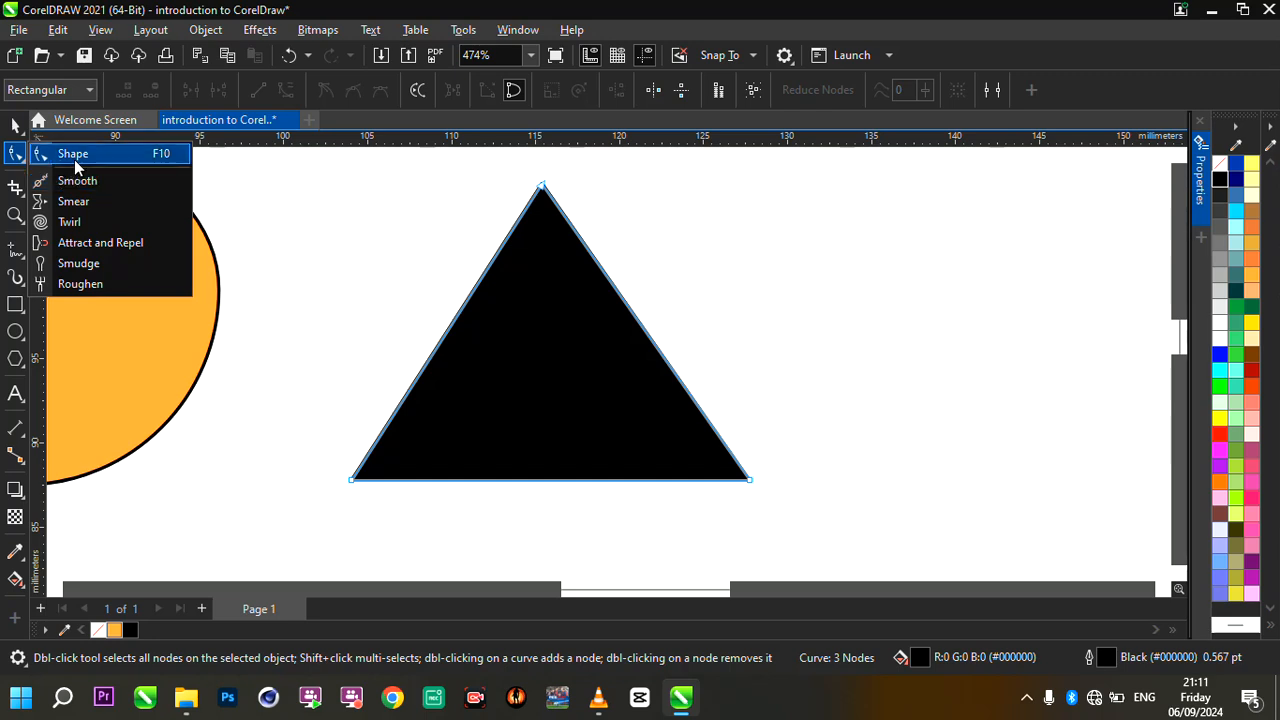
click(72, 156)
scroll(540, 340, down, 3)
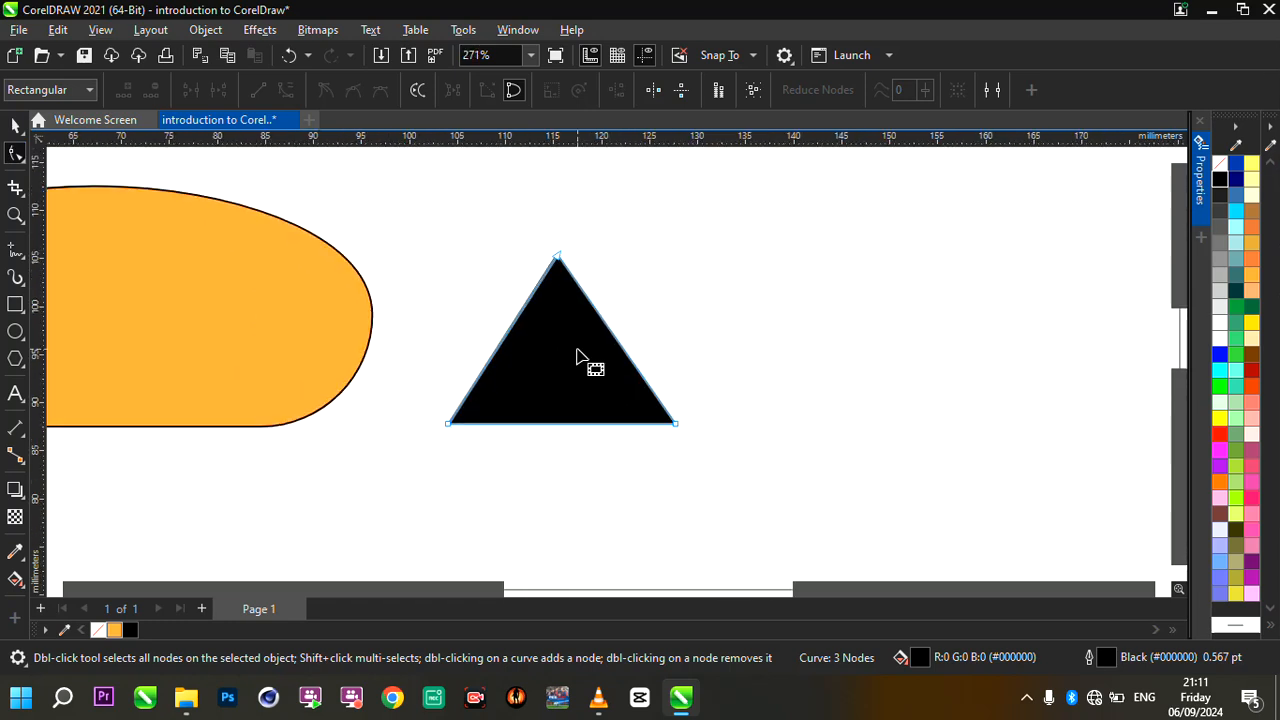
scroll(383, 329, down, 3)
scroll(397, 340, up, 2)
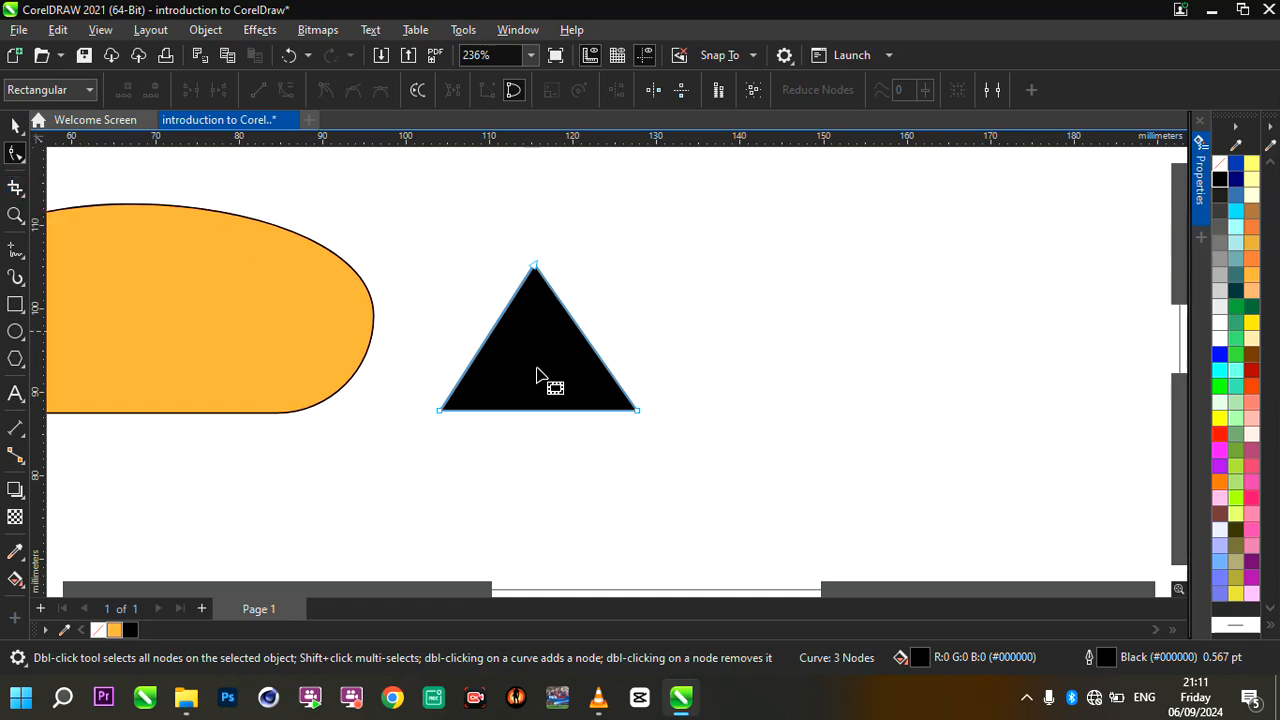
scroll(545, 375, down, 3)
scroll(543, 371, up, 2)
scroll(507, 366, up, 2)
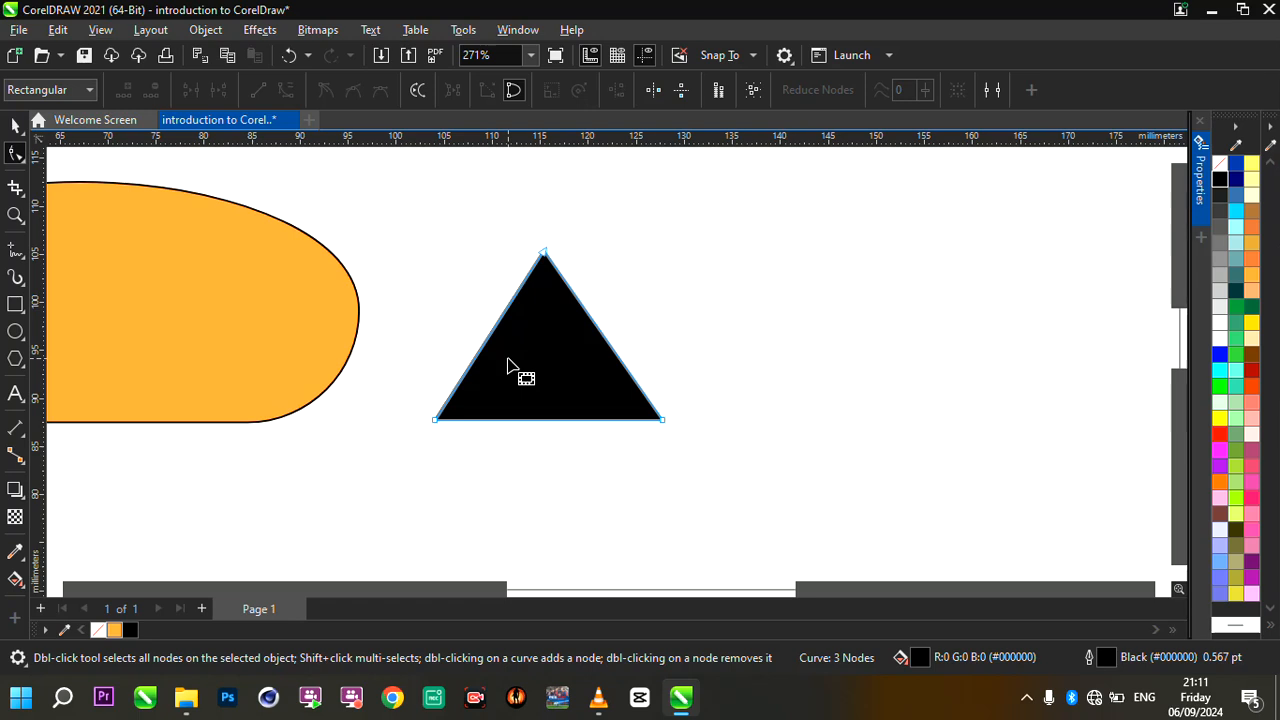
scroll(508, 358, up, 1)
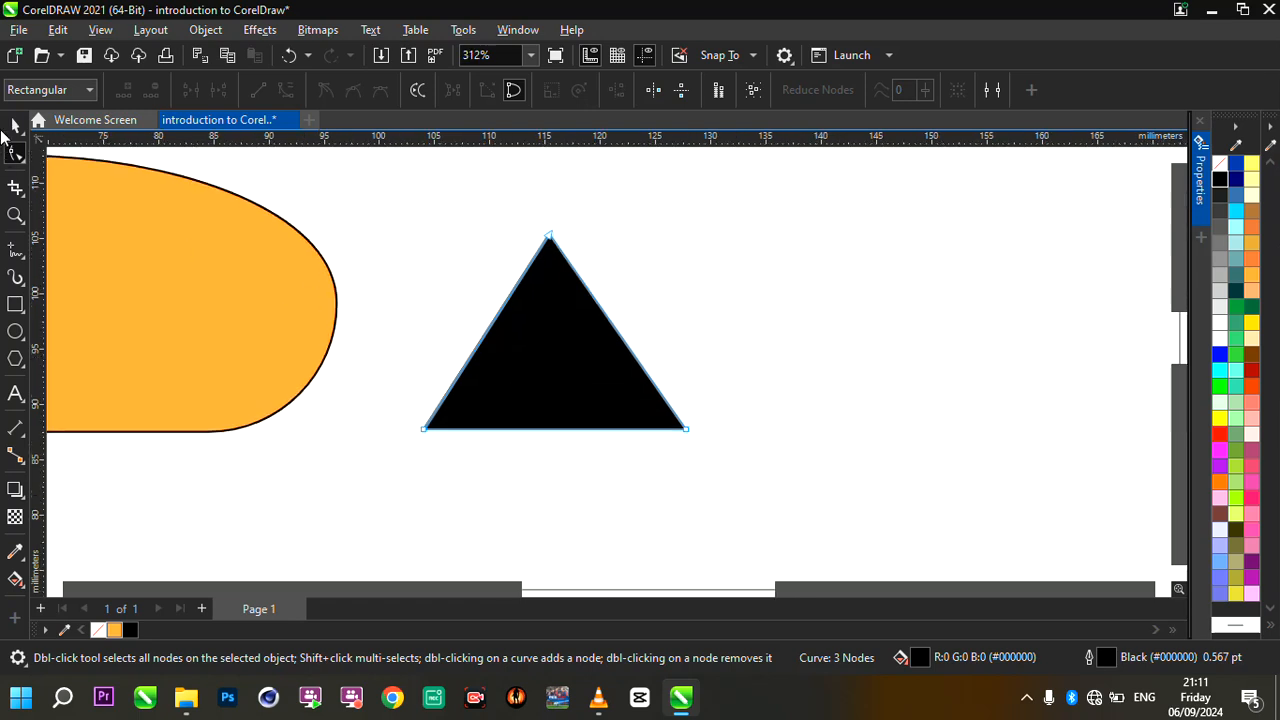
- Show the black triangle's rotation and skew handles with the Pick tool, and return to its sizing handles
click(15, 127)
scroll(595, 565, down, 1)
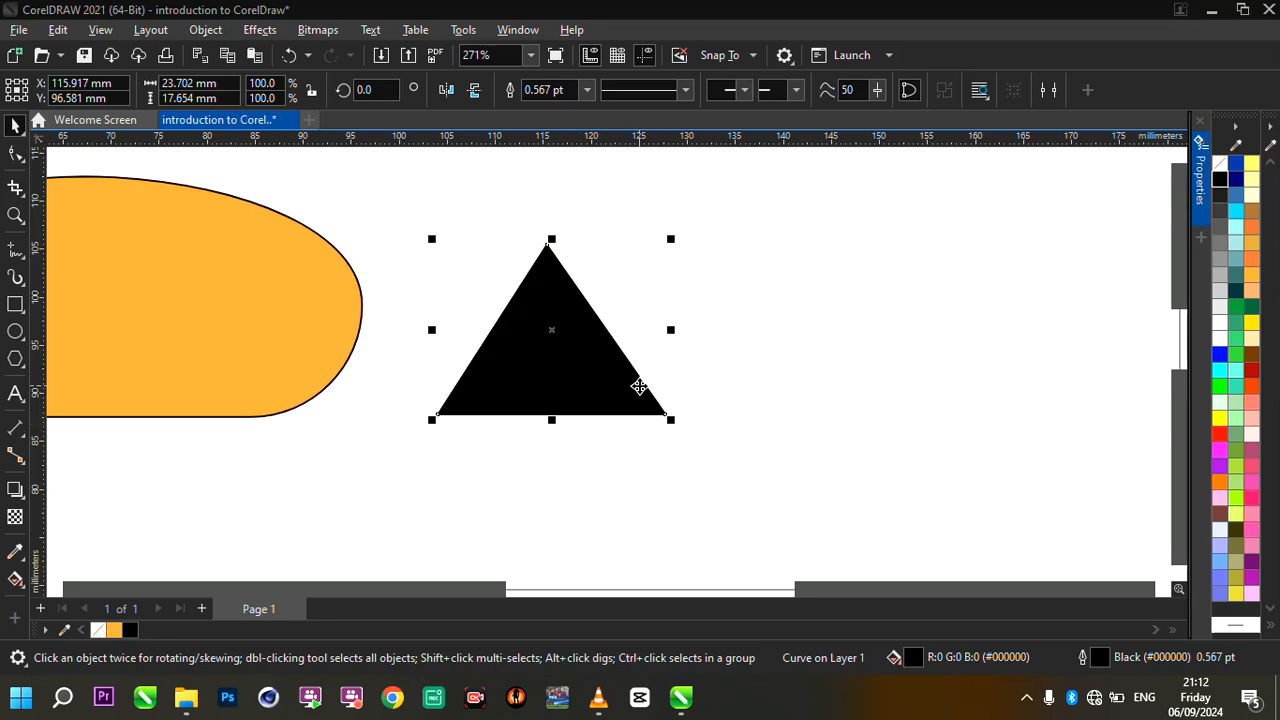
click(597, 360)
scroll(597, 350, down, 1)
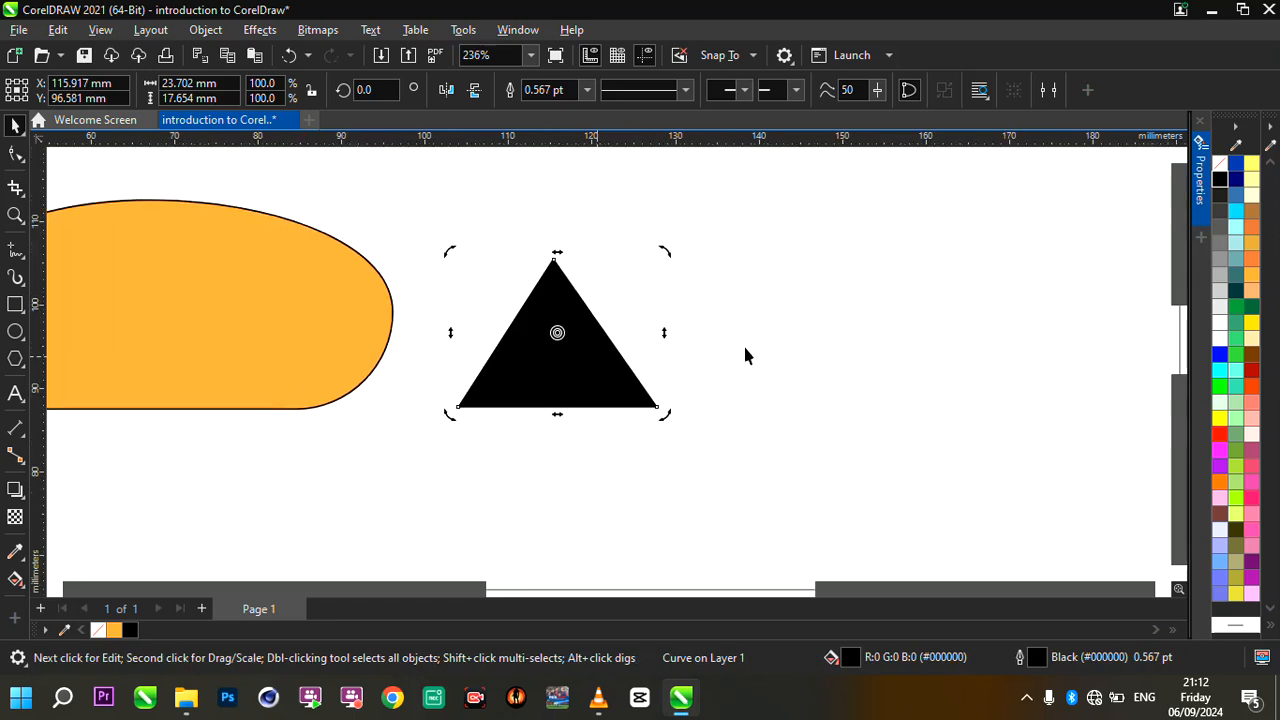
scroll(745, 355, up, 2)
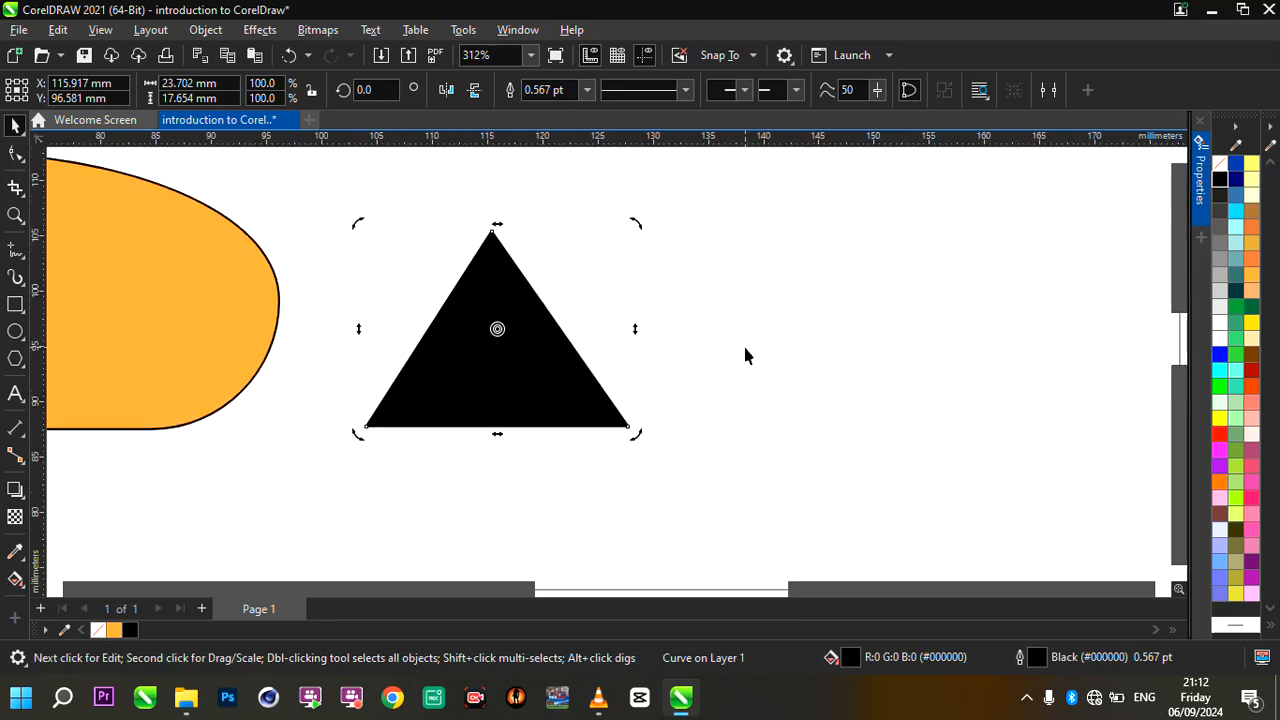
click(561, 354)
- Import the portrait photo of the woman with braided hair from the Desktop, placing it about 27 mm square right of the triangle
key(ctrl+i)
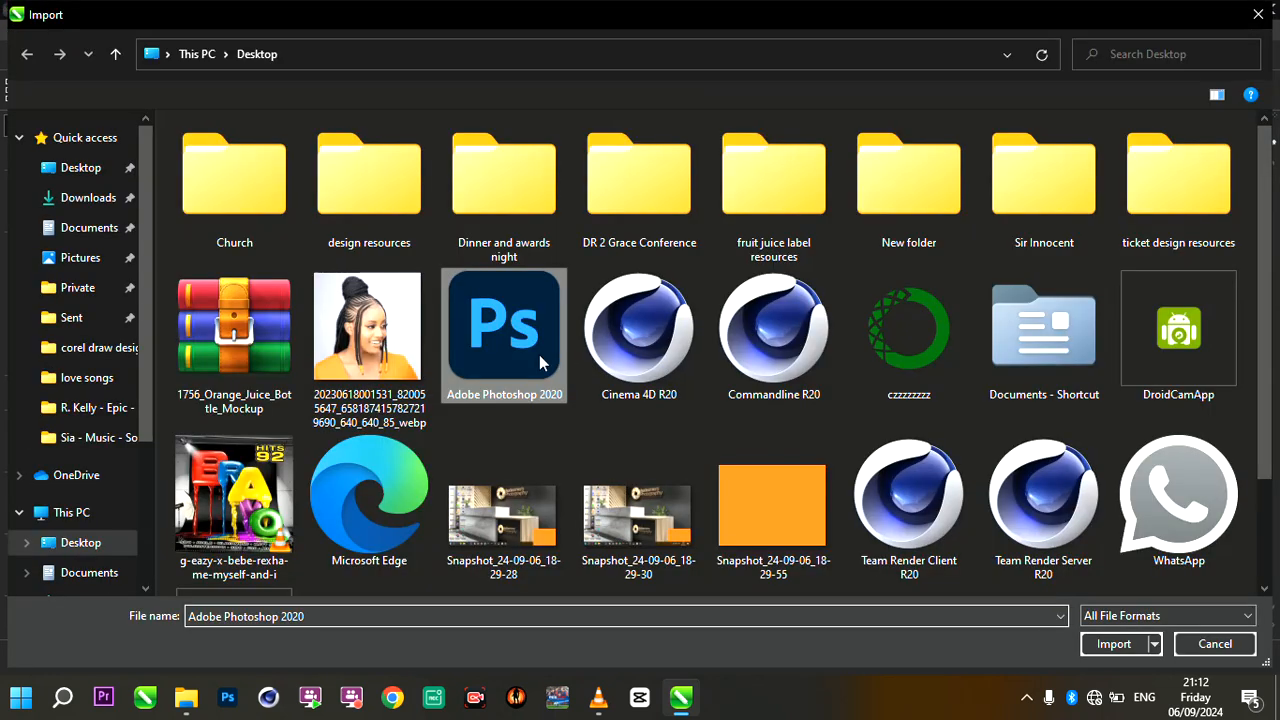
double_click(365, 345)
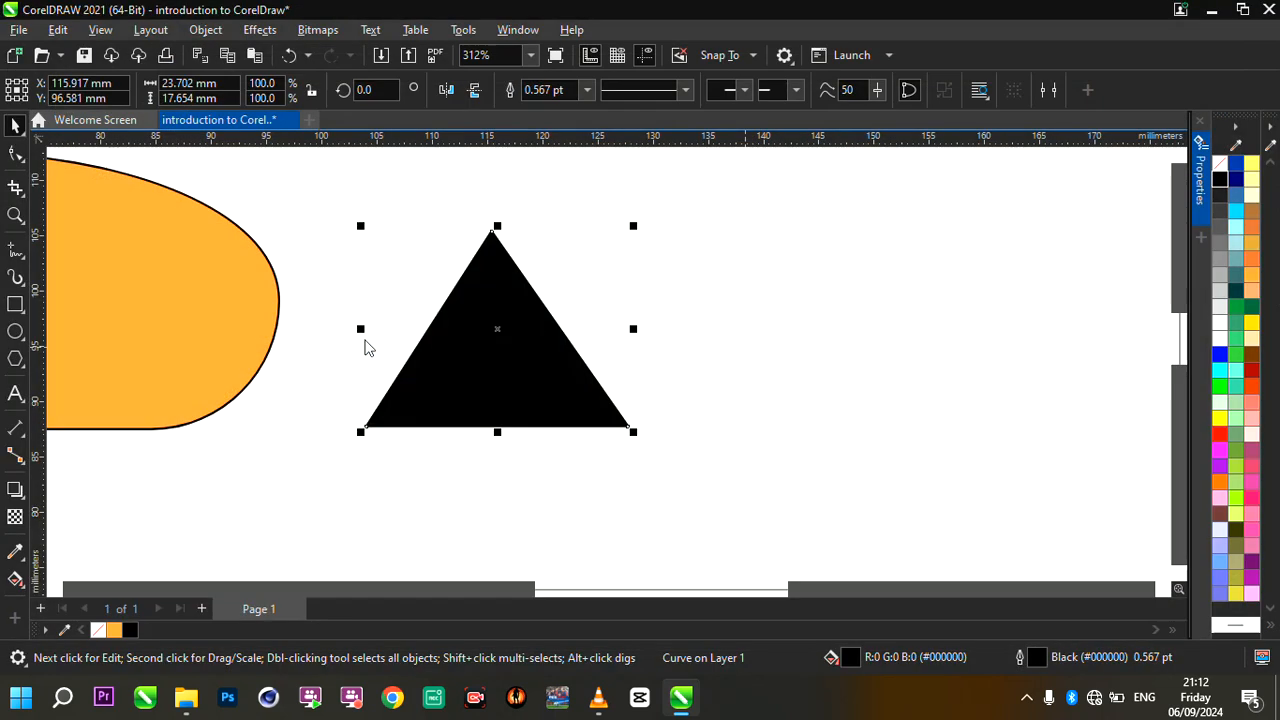
drag(657, 250, 955, 543)
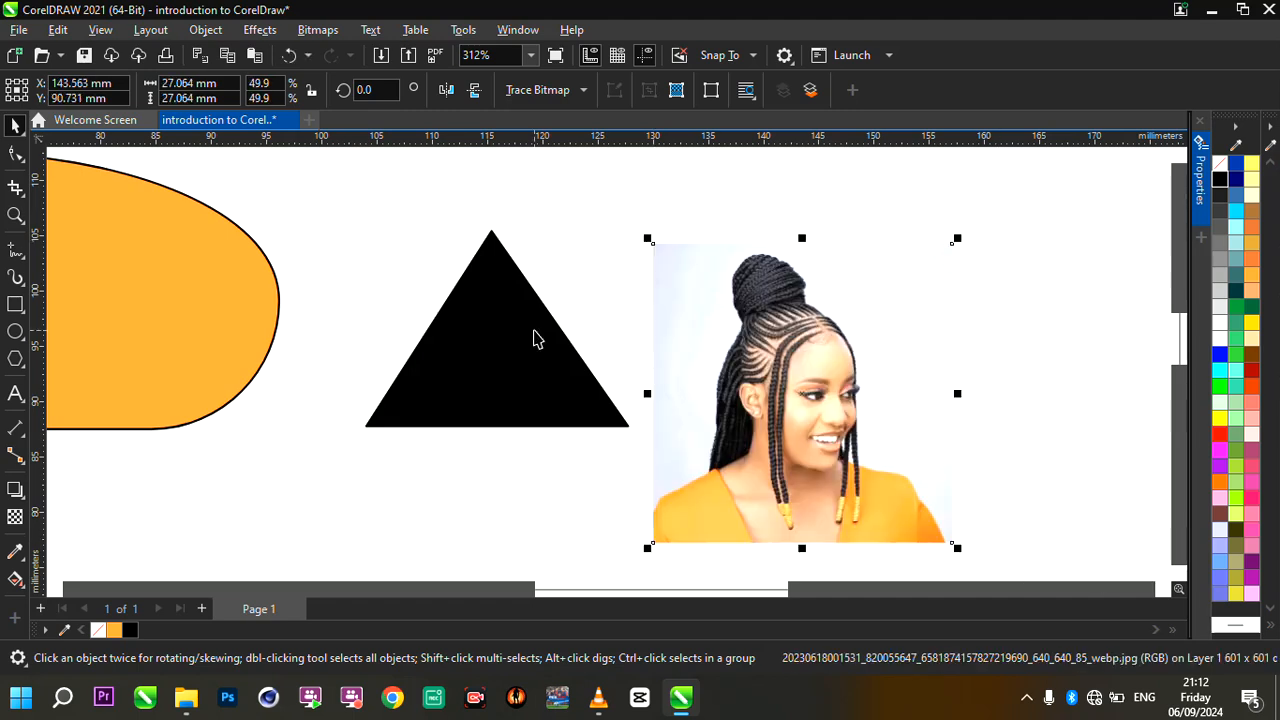
- Enlarge the imported portrait photo proportionally to about 37.7 mm square, keeping its upper-left corner in place
scroll(534, 337, down, 5)
scroll(534, 337, up, 4)
drag(719, 444, 930, 555)
scroll(661, 395, down, 3)
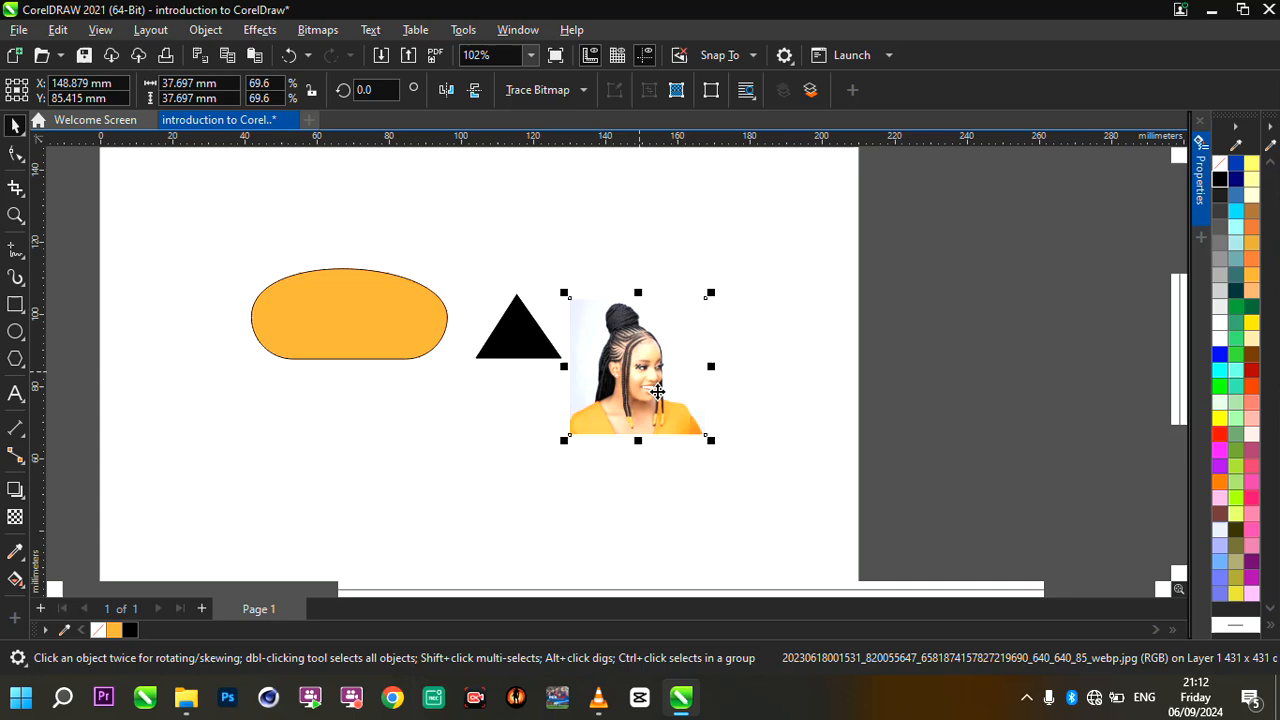
scroll(661, 395, up, 1)
scroll(661, 395, up, 2)
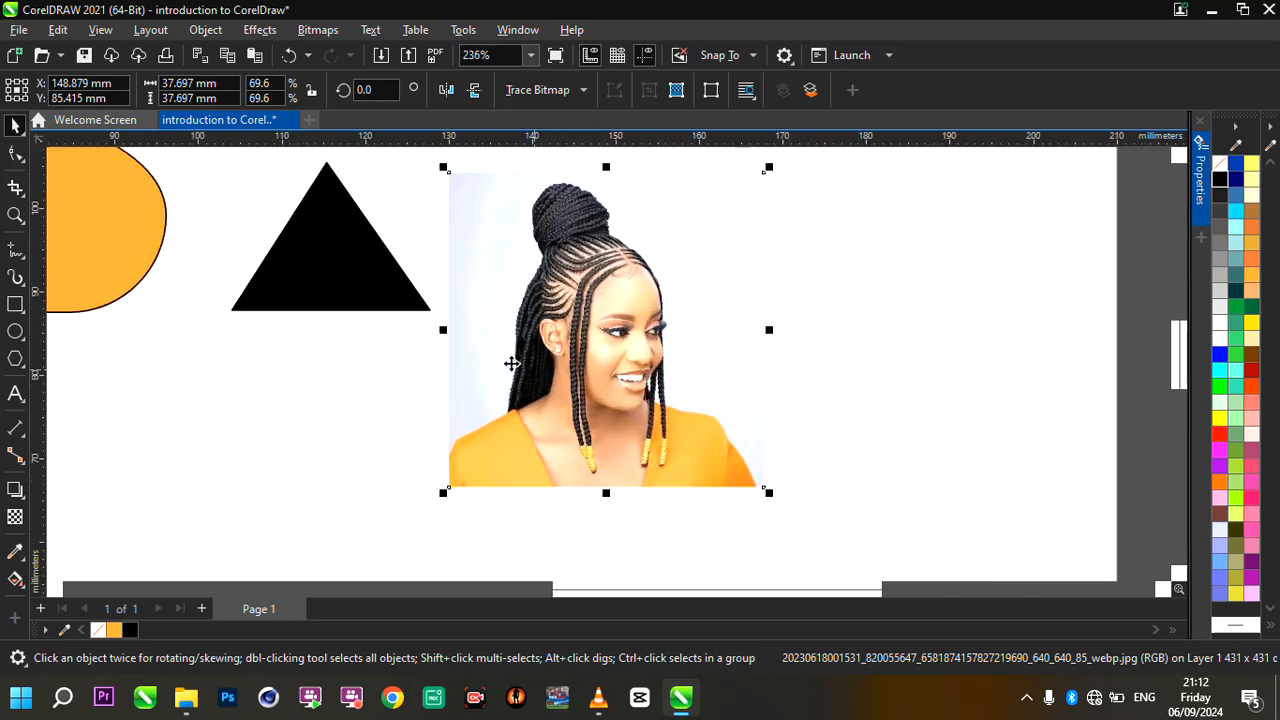
scroll(643, 330, up, 1)
scroll(646, 333, down, 1)
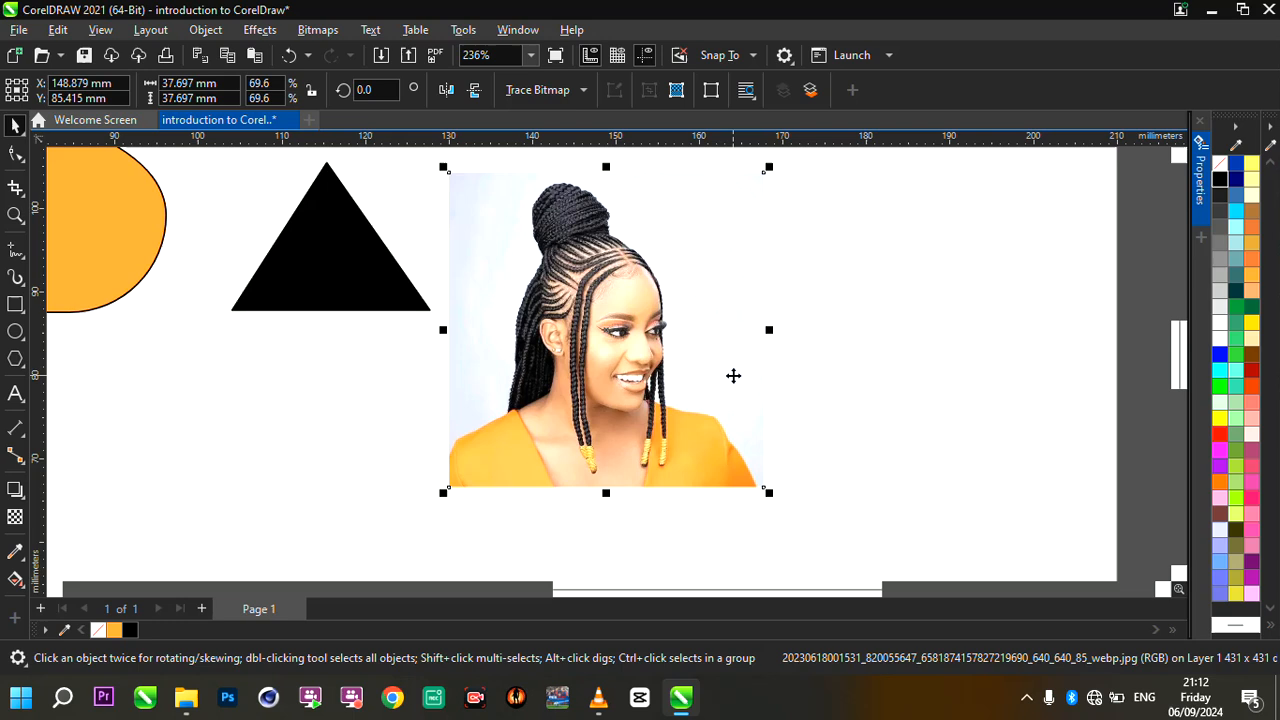
- Try cropping the portrait photo with a freehand crop area about 28.1 × 32.8 mm around the head and shoulders
scroll(737, 457, down, 3)
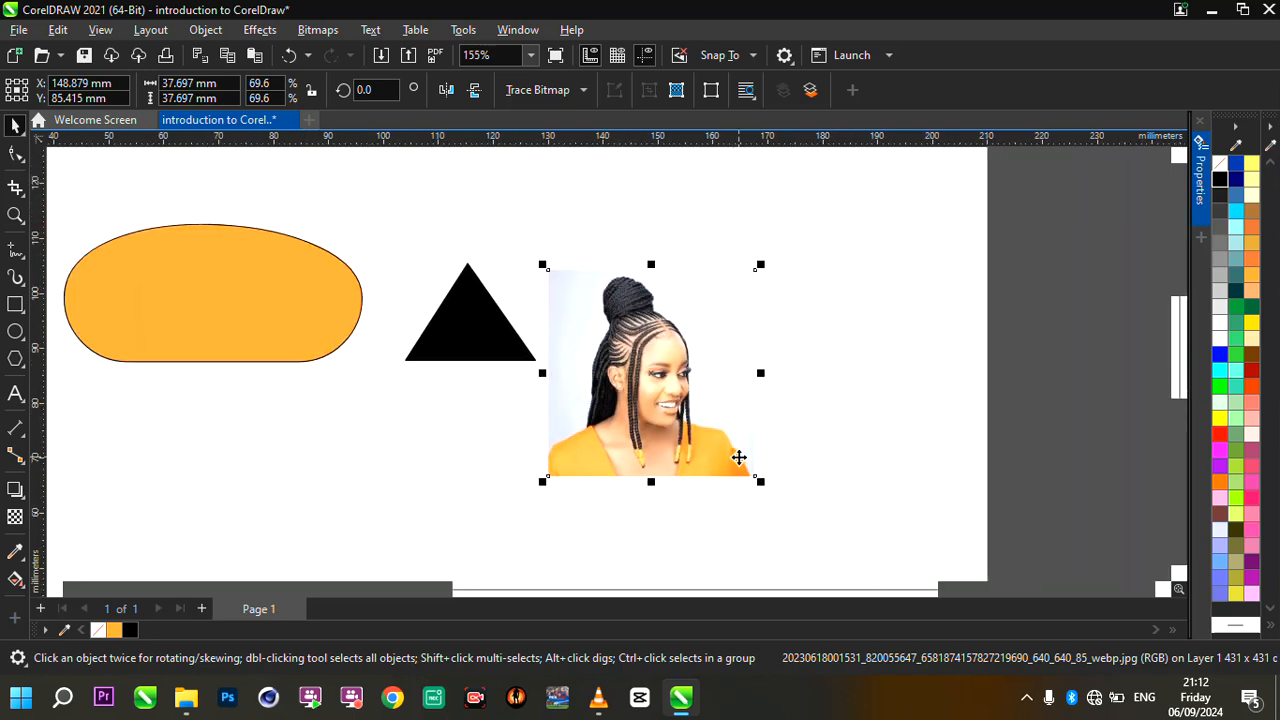
click(15, 189)
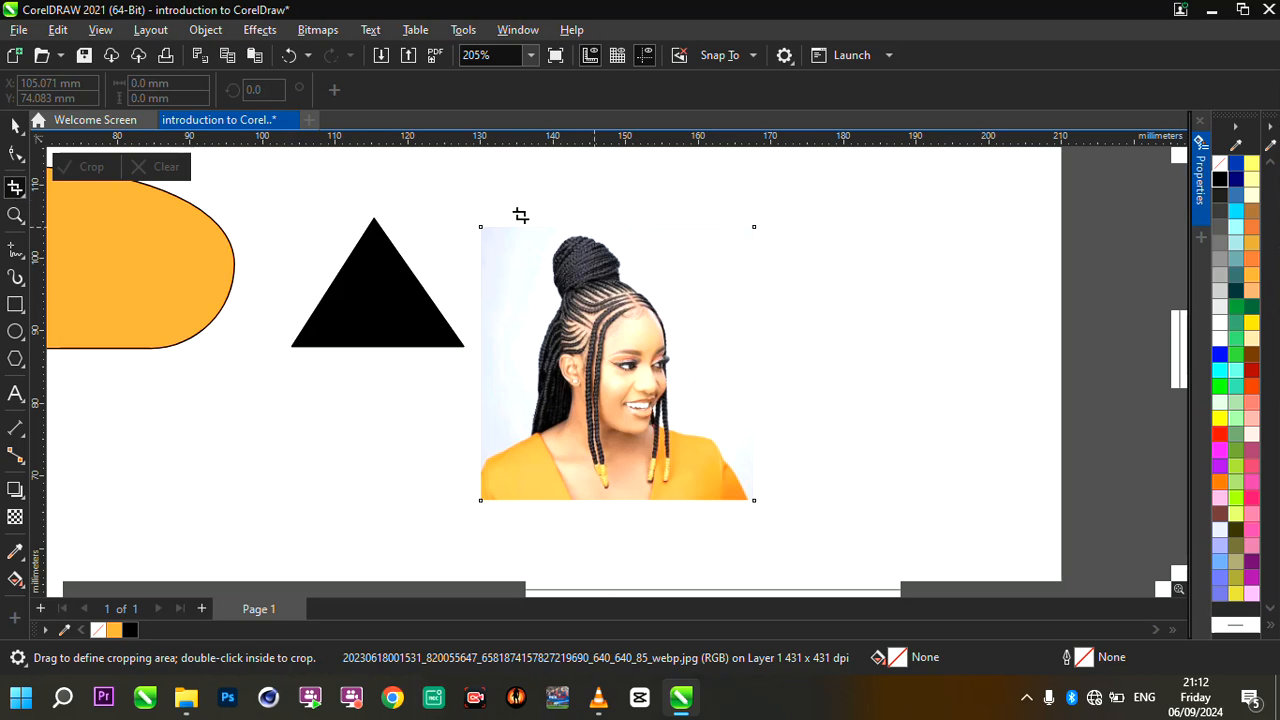
mouse_move(507, 213)
mouse_down()
mouse_move(689, 449)
mouse_move(711, 451)
mouse_up()
scroll(670, 420, up, 1)
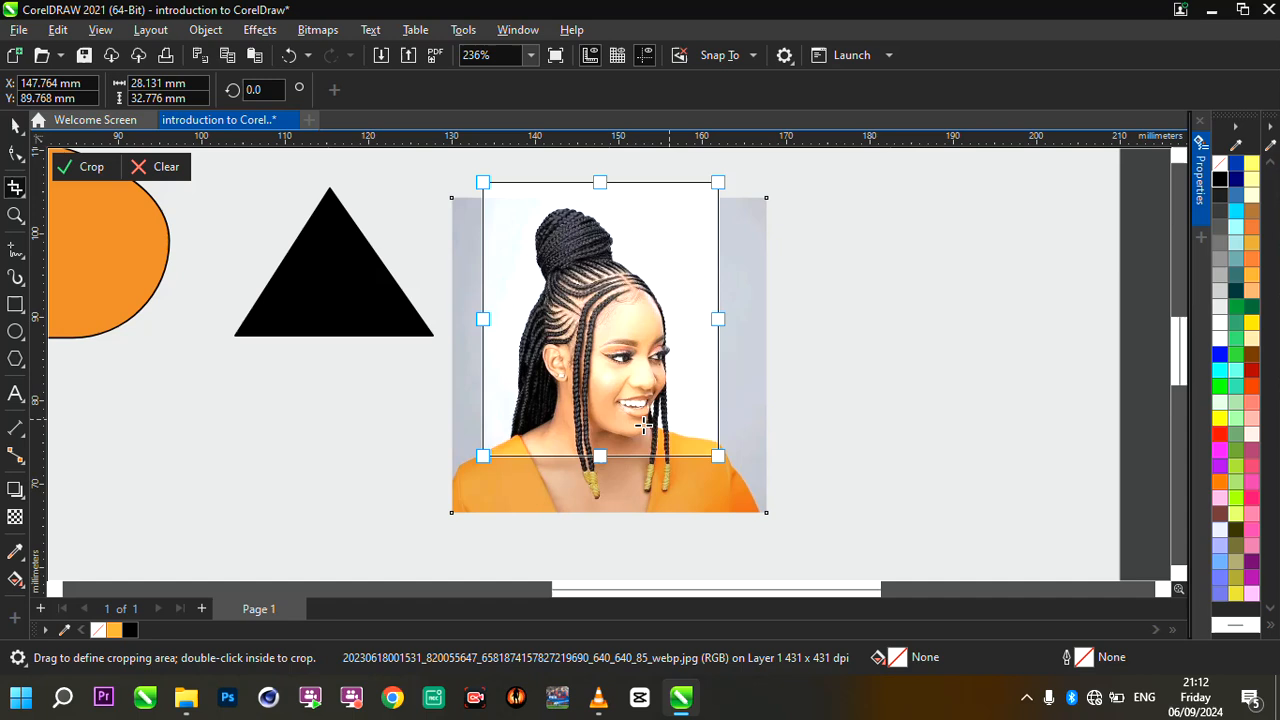
click(593, 553)
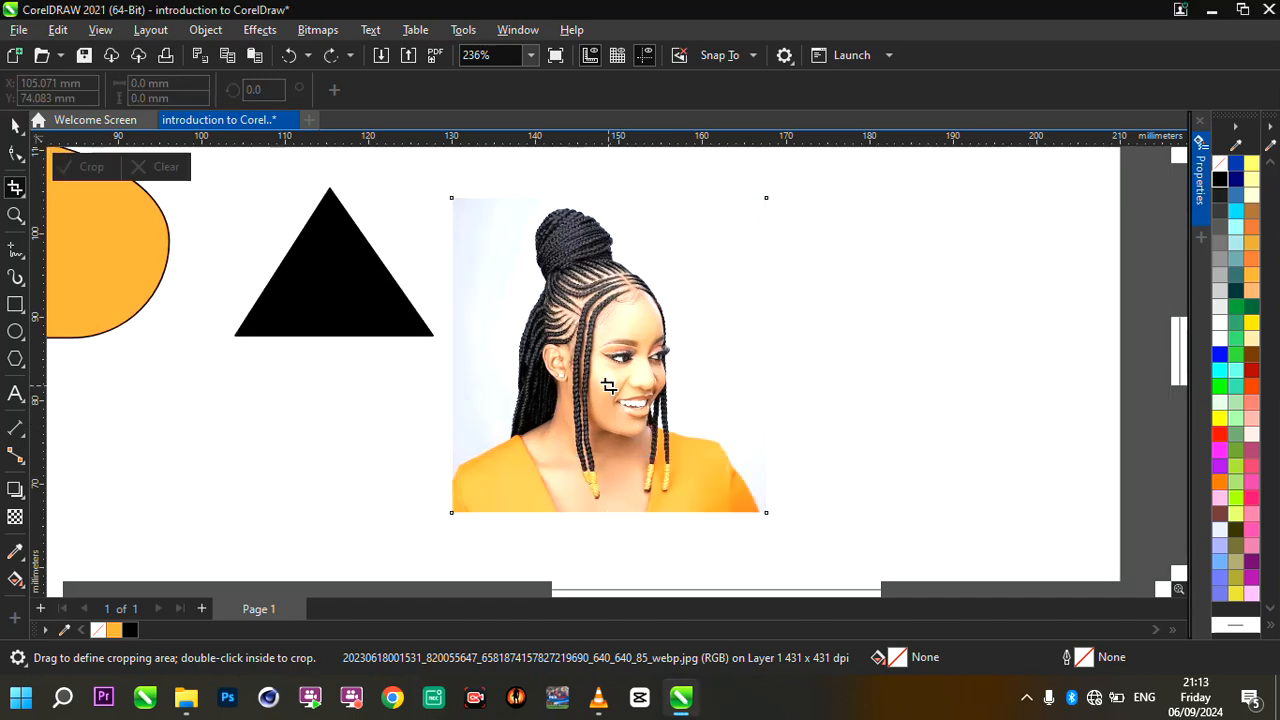
- Frame the portrait's head and shoulders with a new crop area and adjust its edges to about 30.6 × 31.8 mm
mouse_move(492, 190)
mouse_down()
mouse_move(770, 460)
mouse_move(716, 460)
mouse_move(728, 474)
mouse_up()
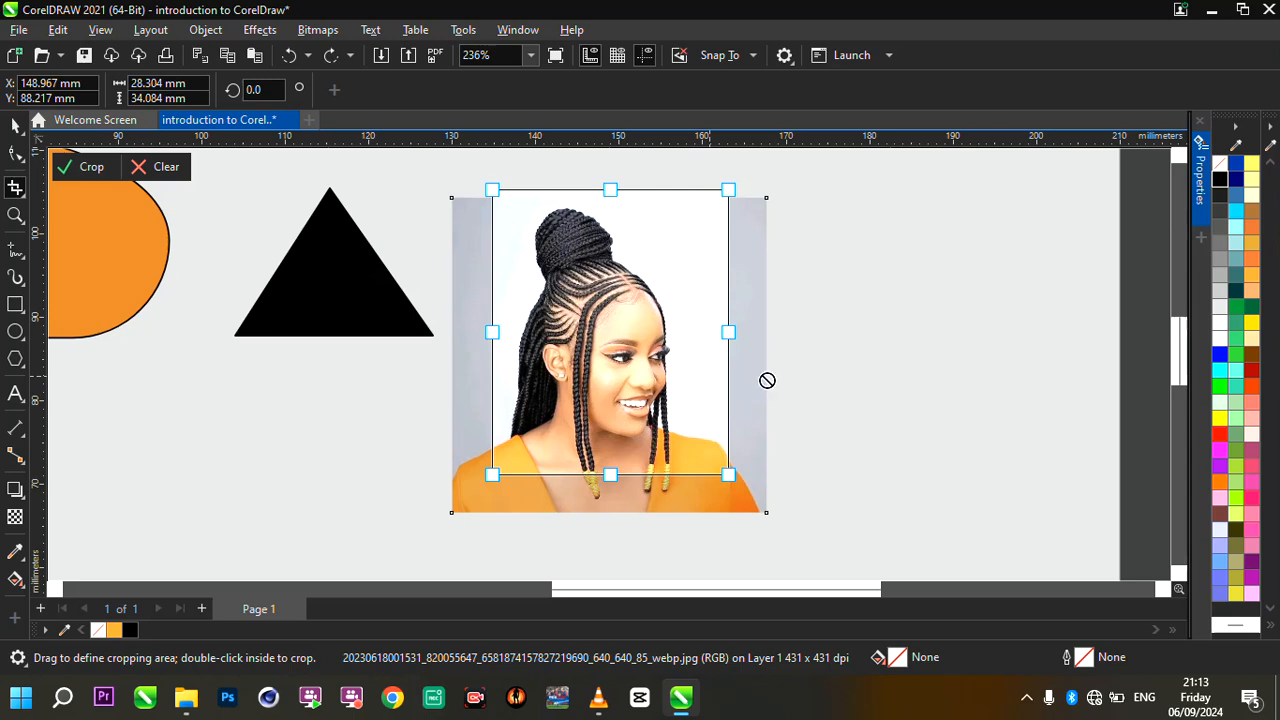
drag(610, 190, 609, 204)
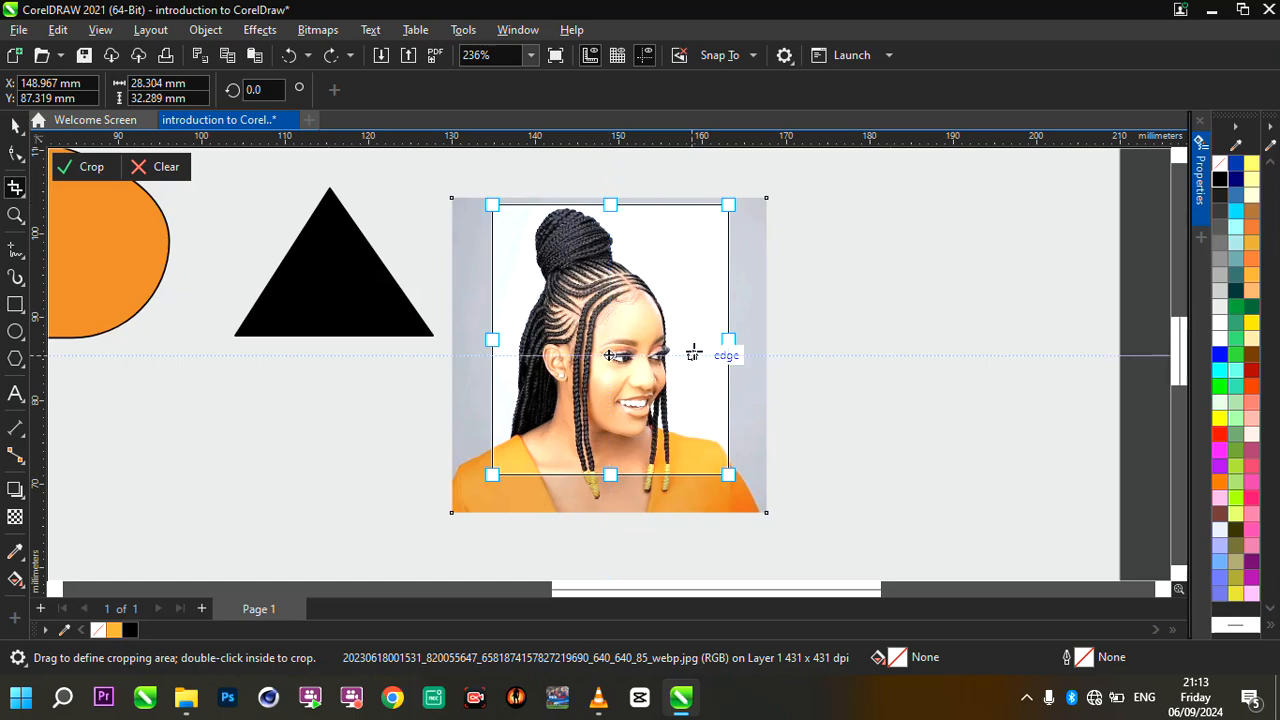
scroll(691, 351, down, 2)
scroll(691, 351, up, 1)
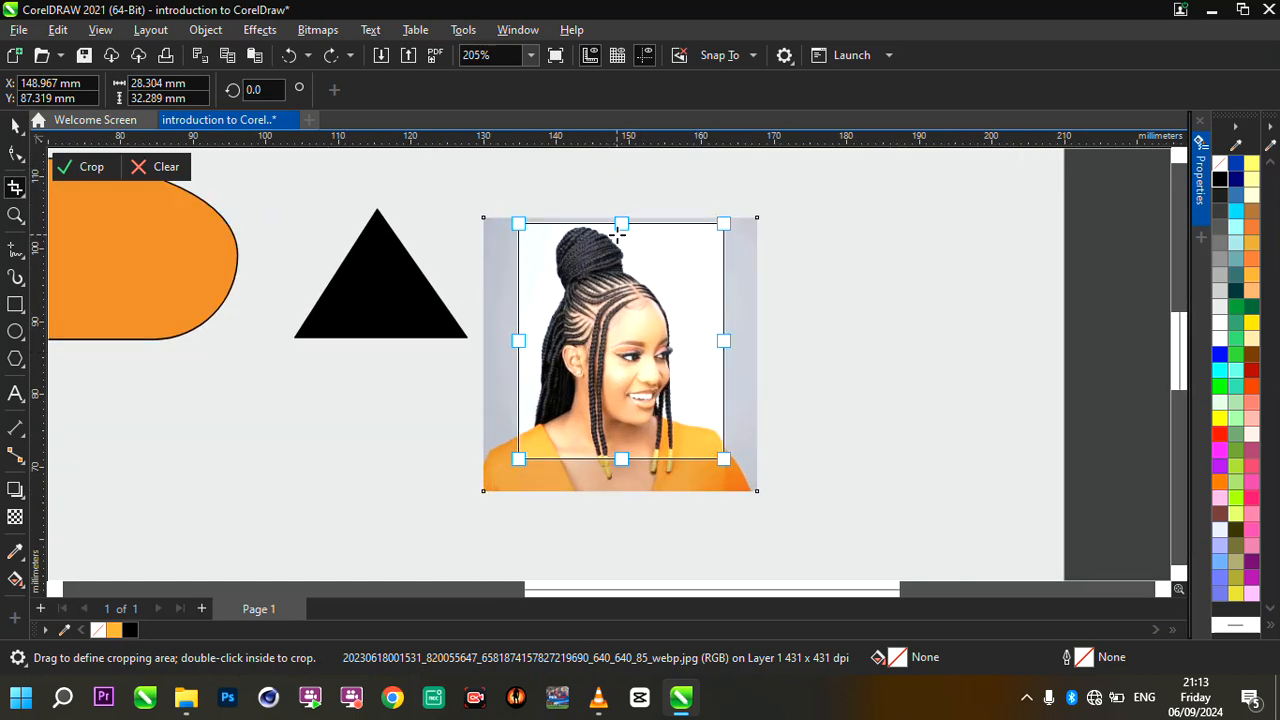
mouse_move(621, 223)
mouse_down()
mouse_move(621, 245)
mouse_move(621, 214)
mouse_move(621, 228)
mouse_up()
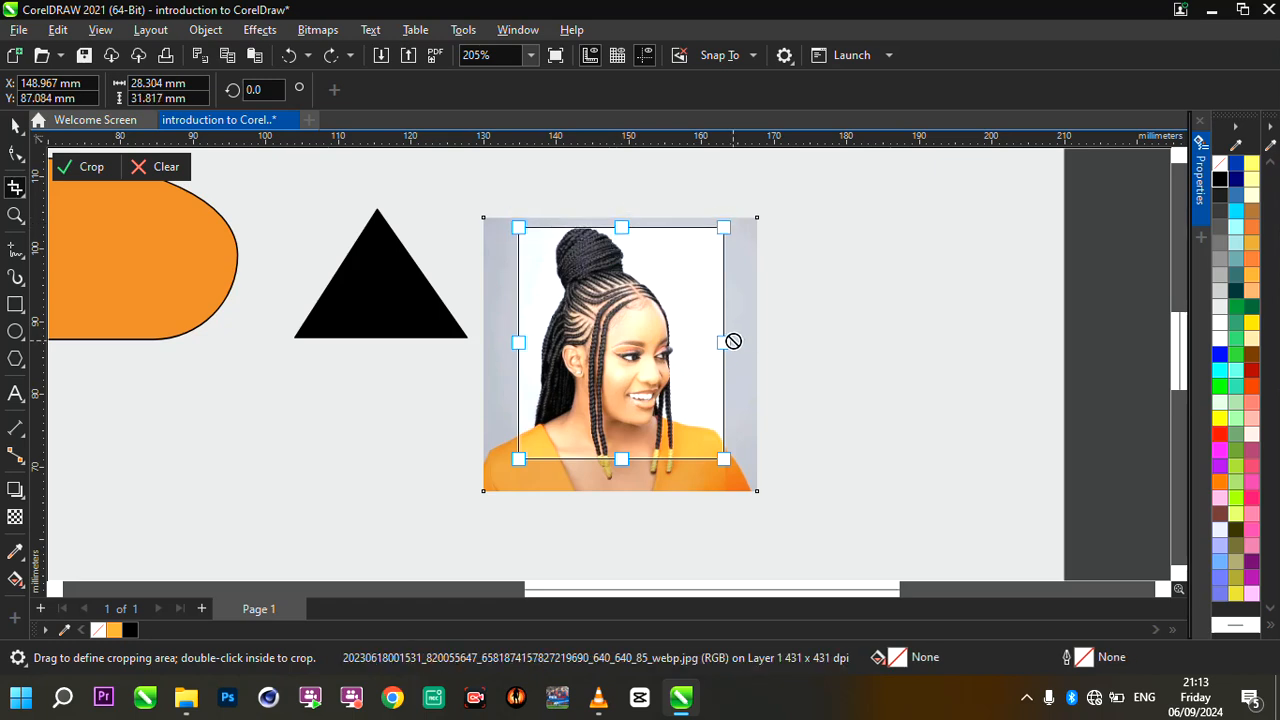
drag(723, 341, 725, 341)
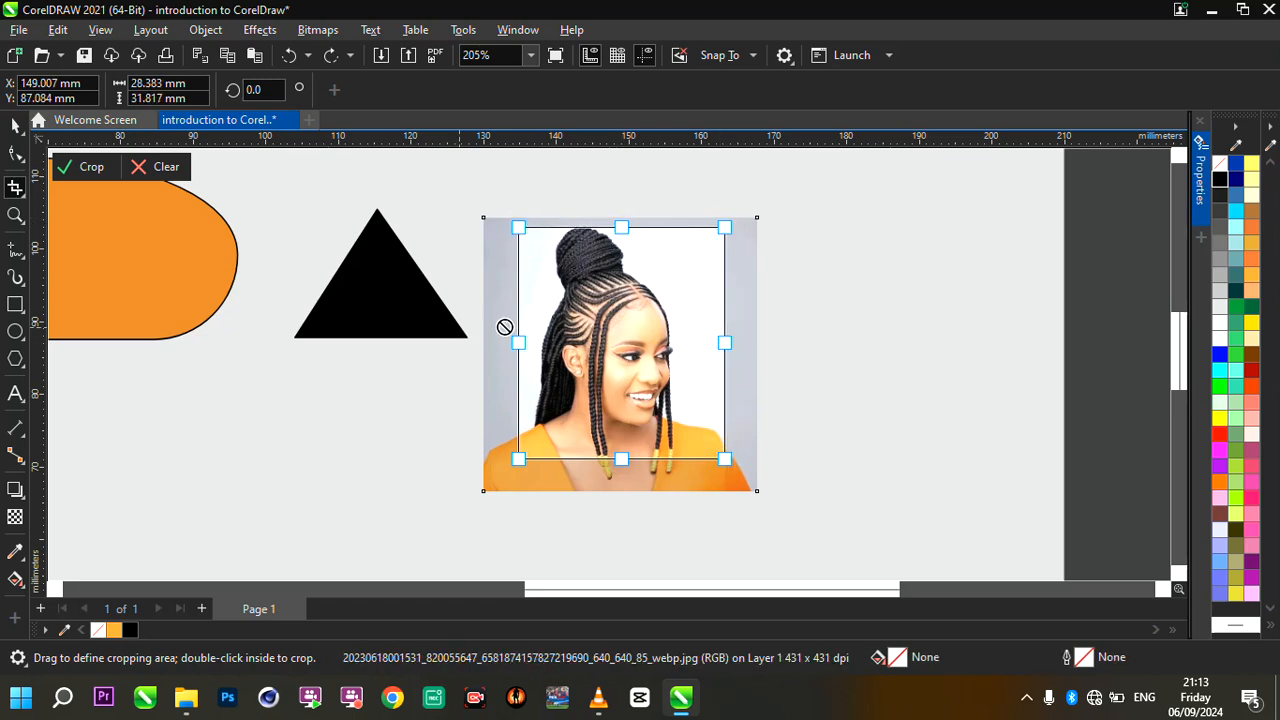
drag(517, 341, 502, 341)
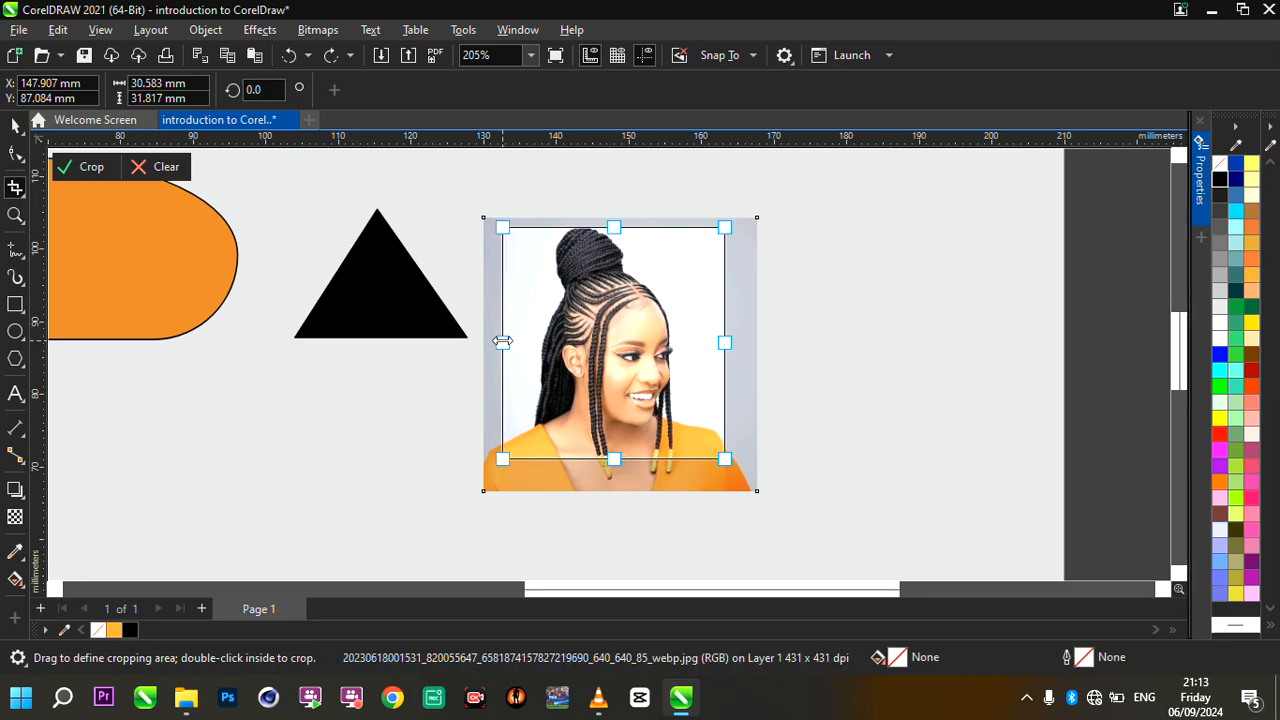
- Tighten the crop area to about 28.4 × 29.7 mm and try the crop on the portrait
drag(614, 460, 611, 438)
drag(724, 331, 704, 331)
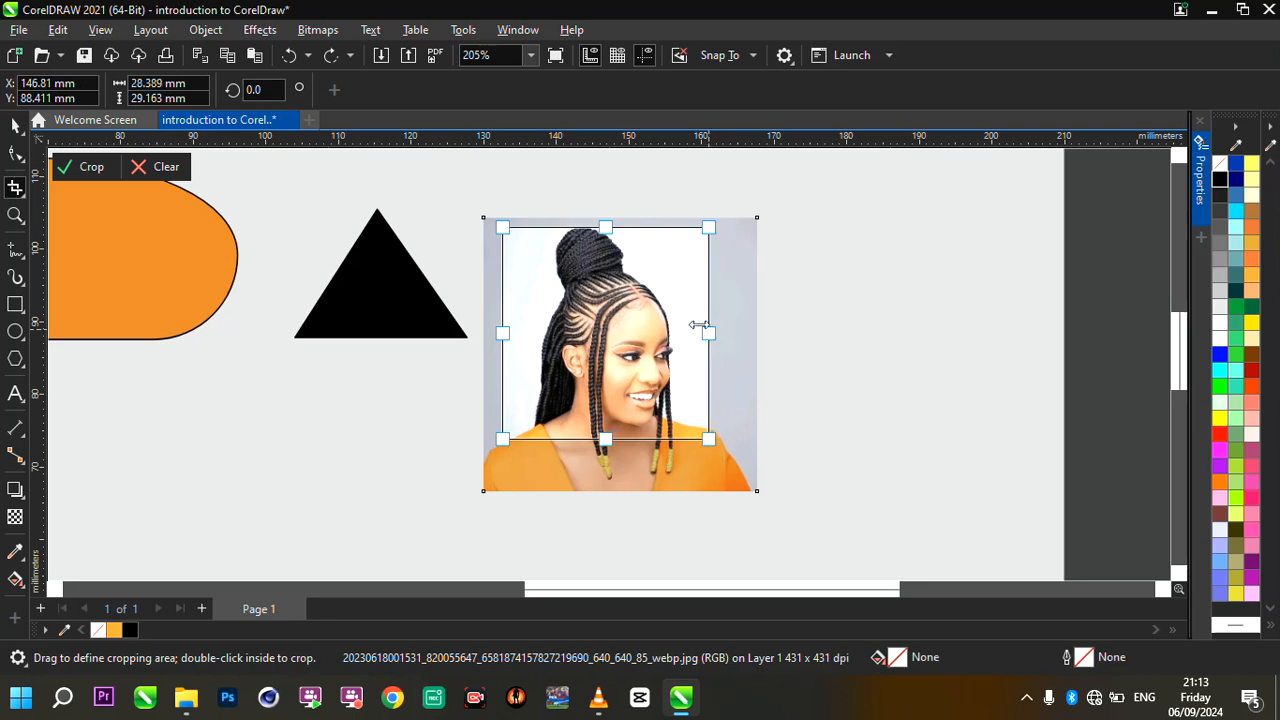
scroll(604, 268, up, 2)
drag(606, 216, 606, 210)
scroll(606, 258, down, 2)
scroll(637, 297, up, 2)
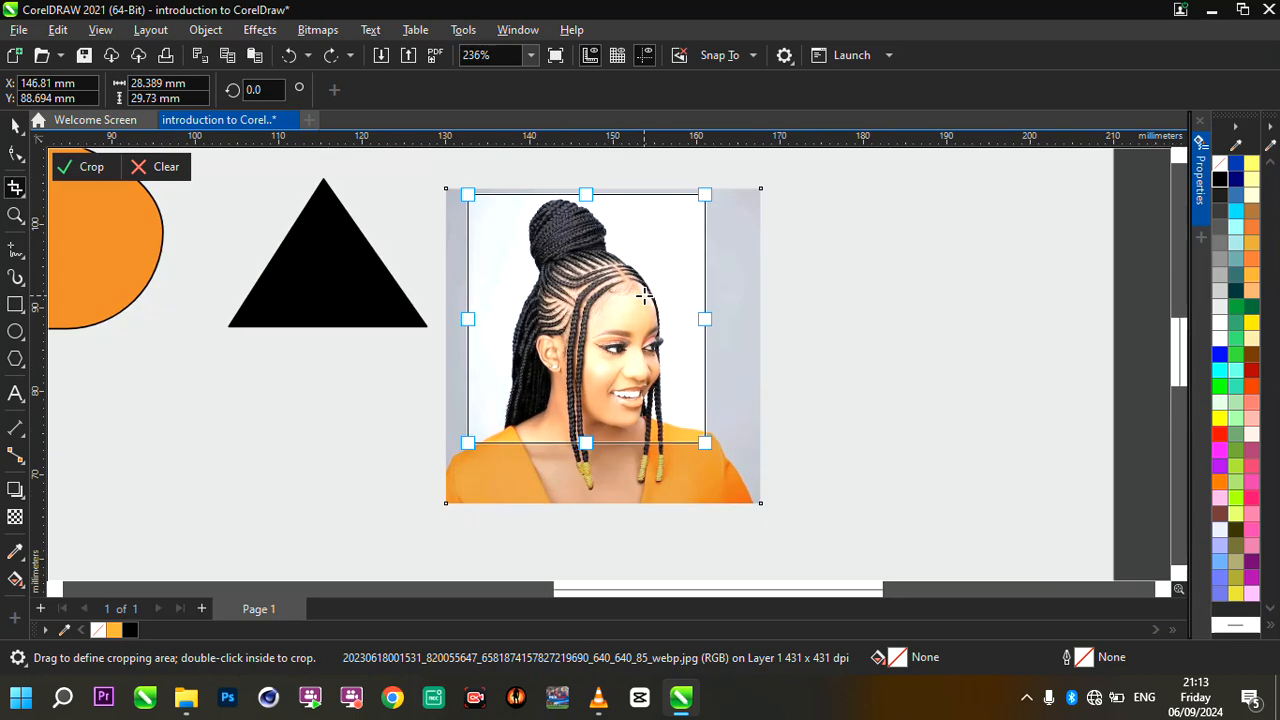
double_click(585, 302)
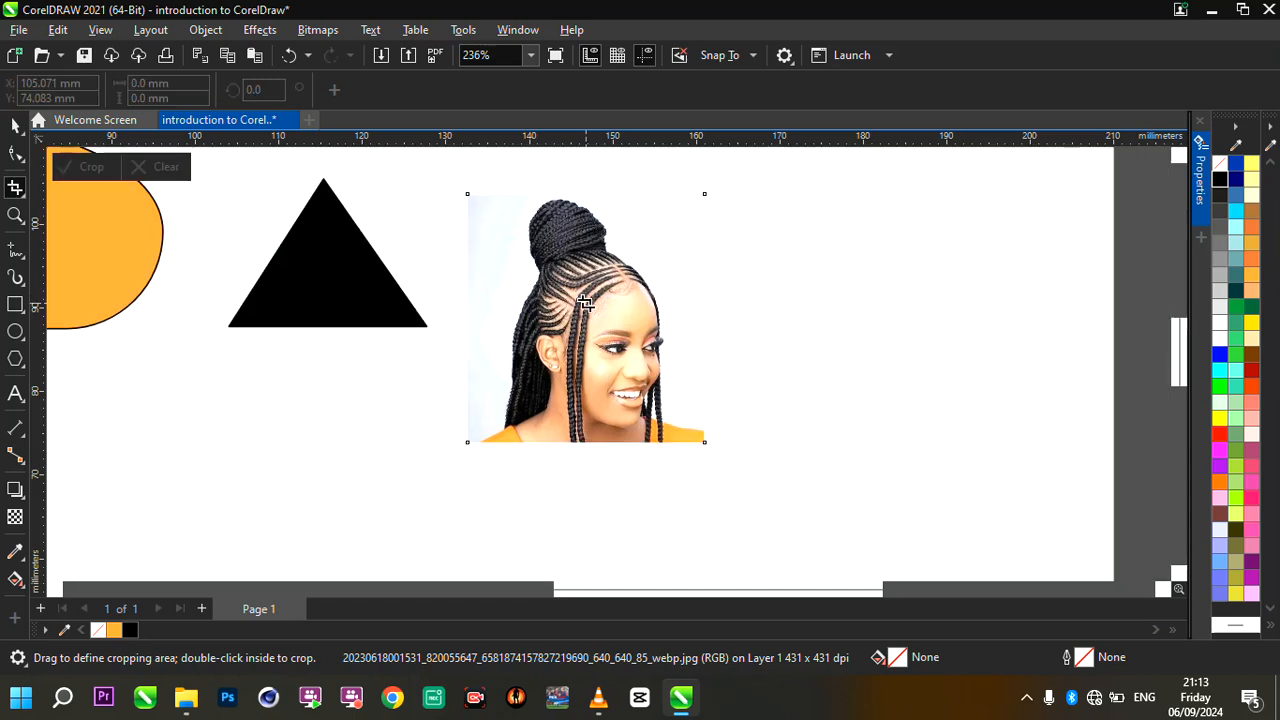
key(ctrl+z)
- Crop the portrait photo to an area about 28.5 × 31.2 mm around the head and shoulders
drag(481, 183, 718, 455)
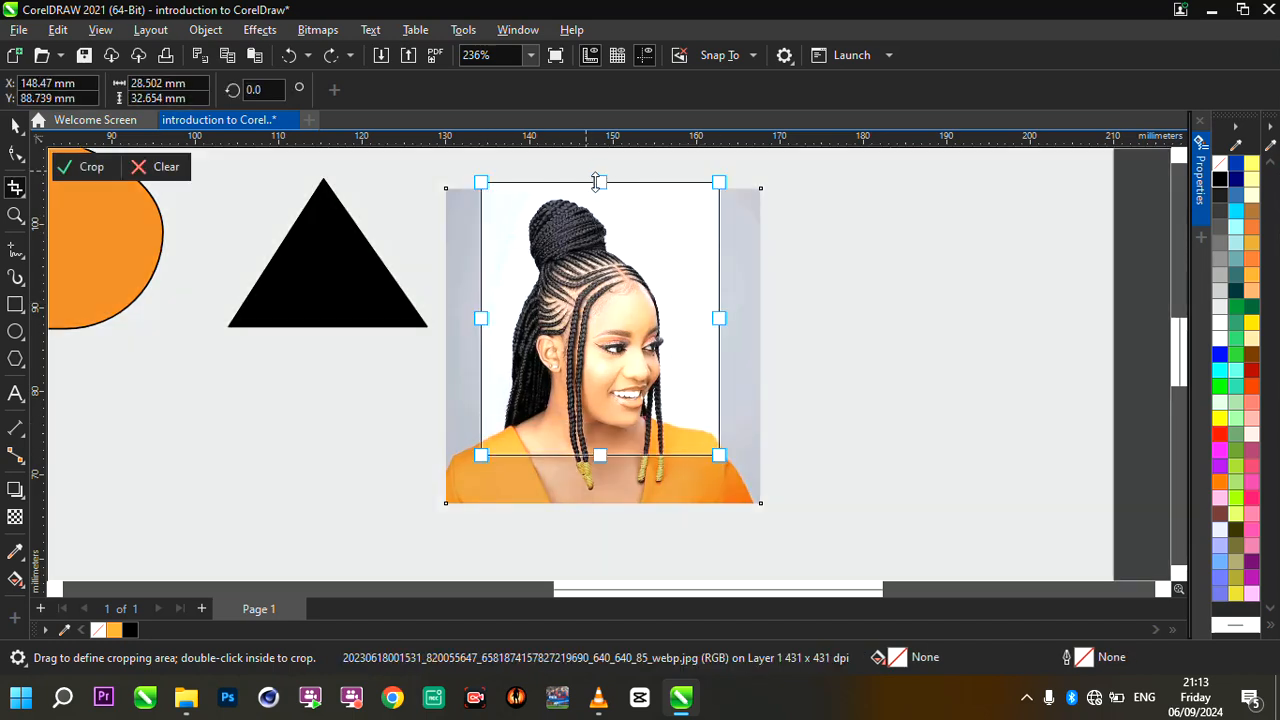
drag(598, 182, 598, 194)
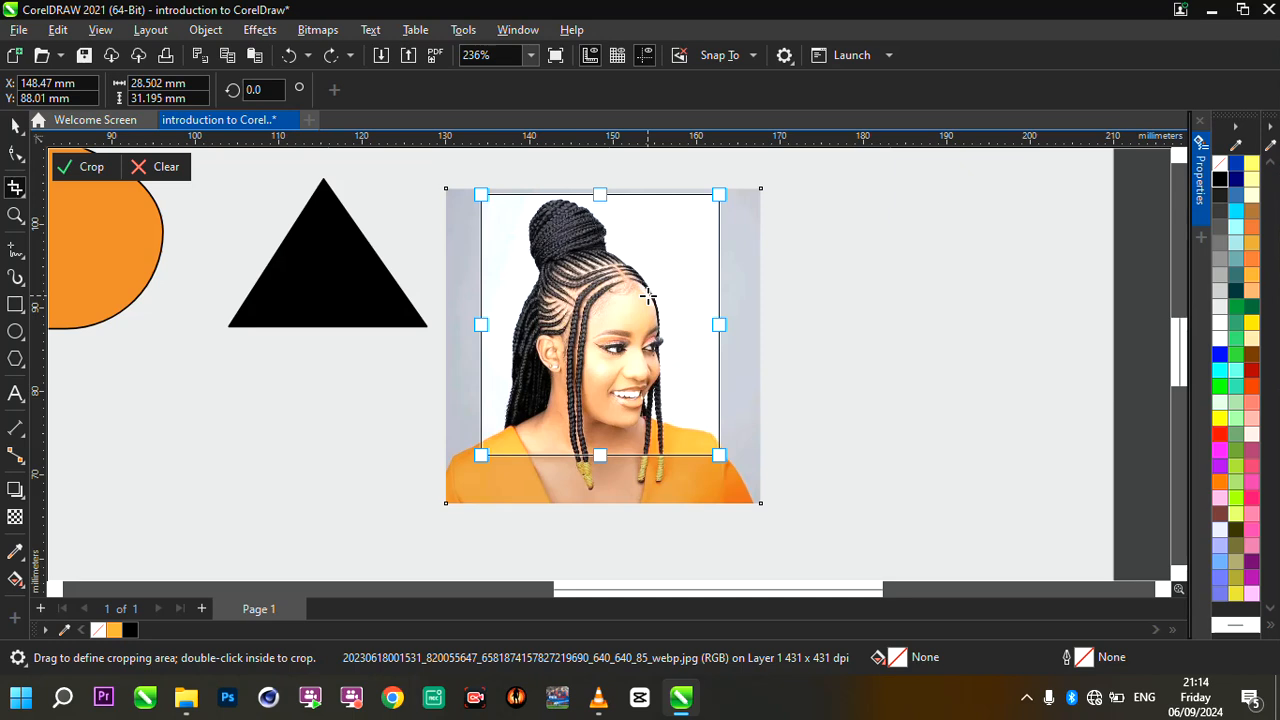
click(88, 168)
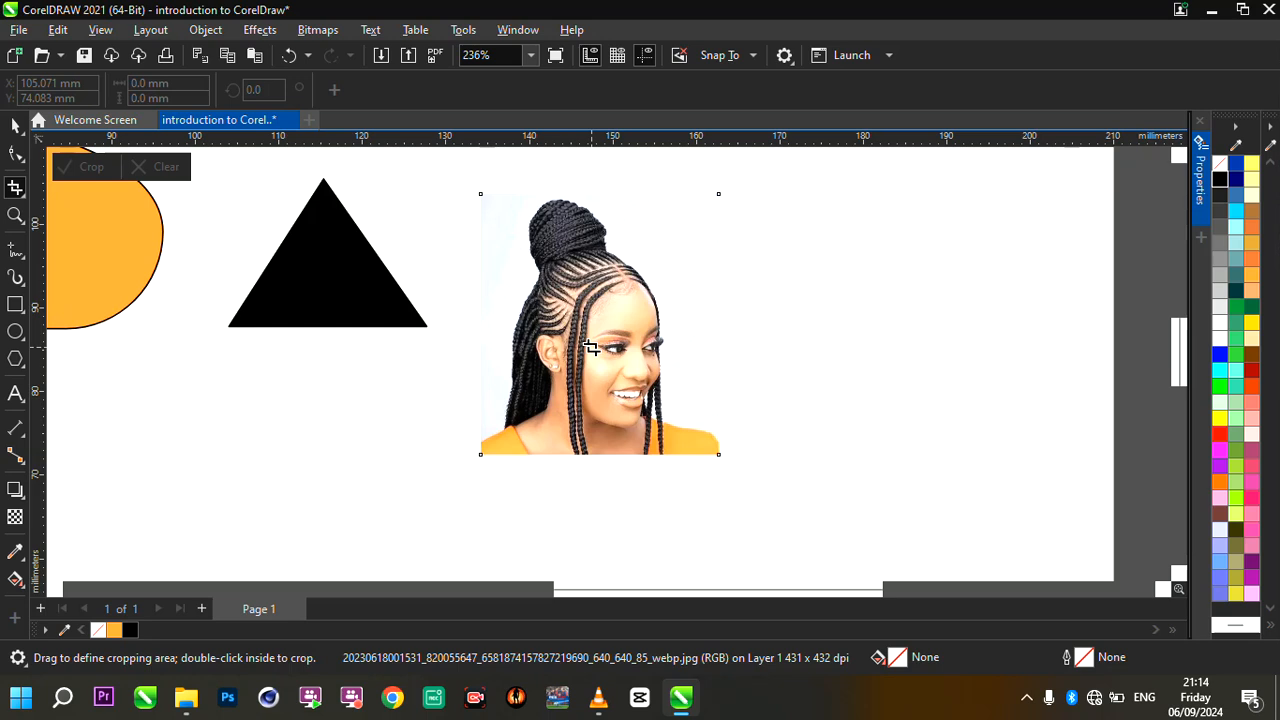
scroll(591, 347, down, 3)
scroll(591, 347, up, 2)
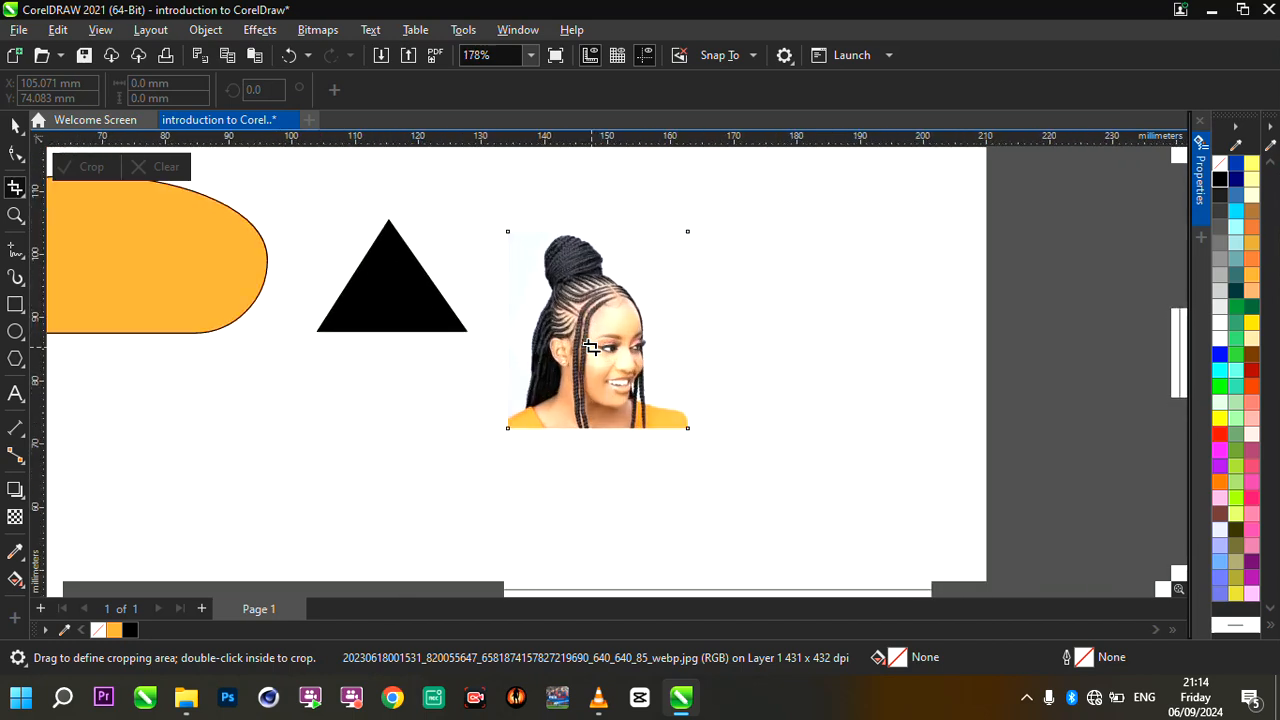
- Compare the property options of the Zoom and Shape tools, and select the orange rounded shape with the Pick tool
scroll(591, 347, up, 1)
scroll(591, 347, down, 3)
scroll(294, 287, up, 2)
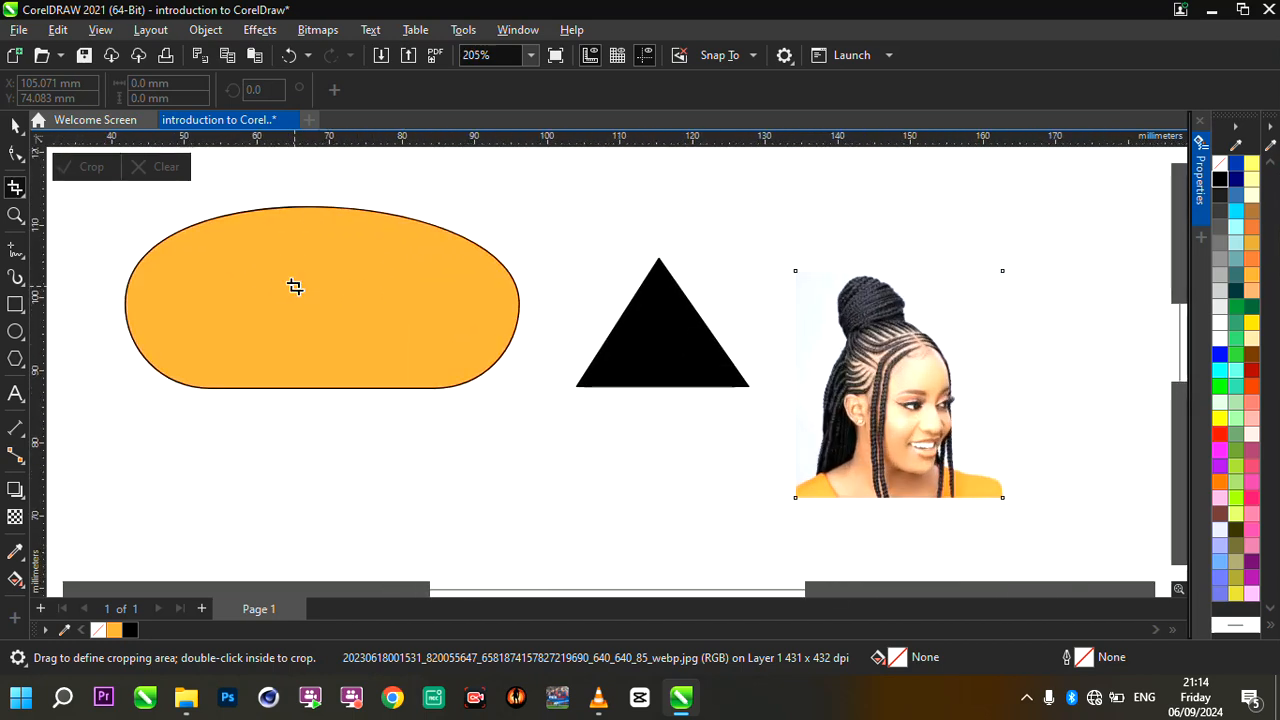
click(15, 215)
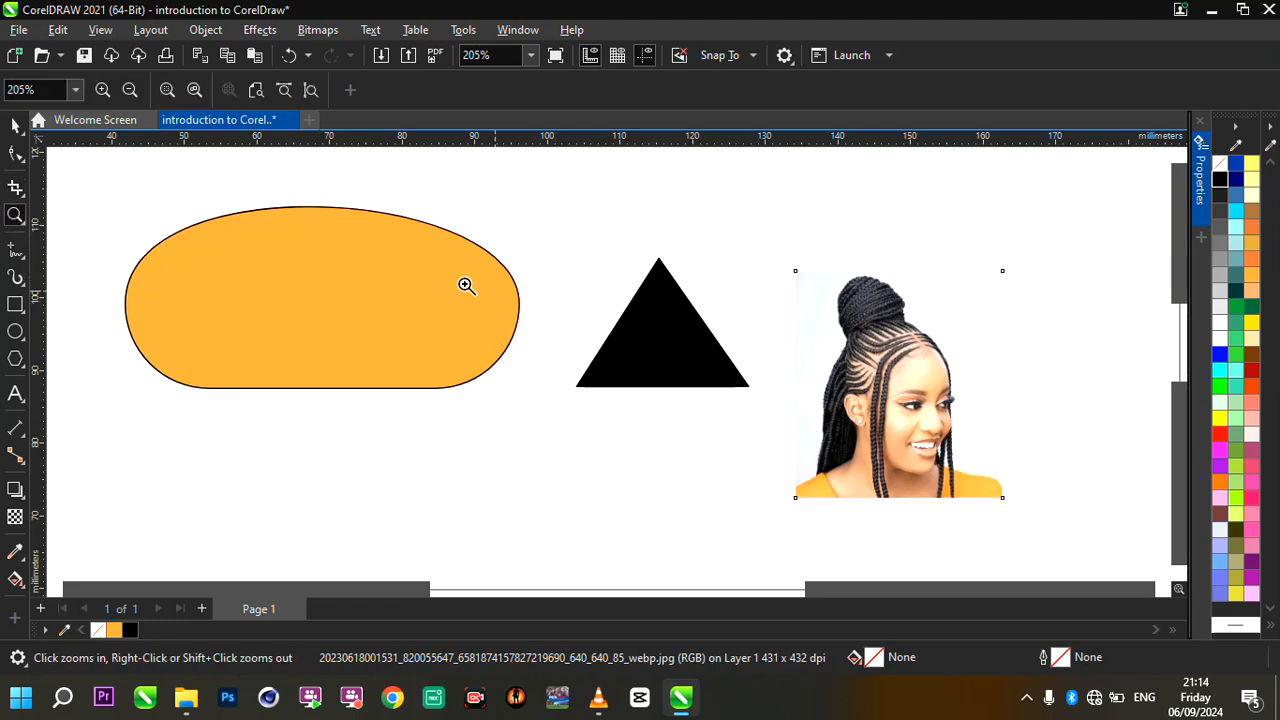
click(13, 157)
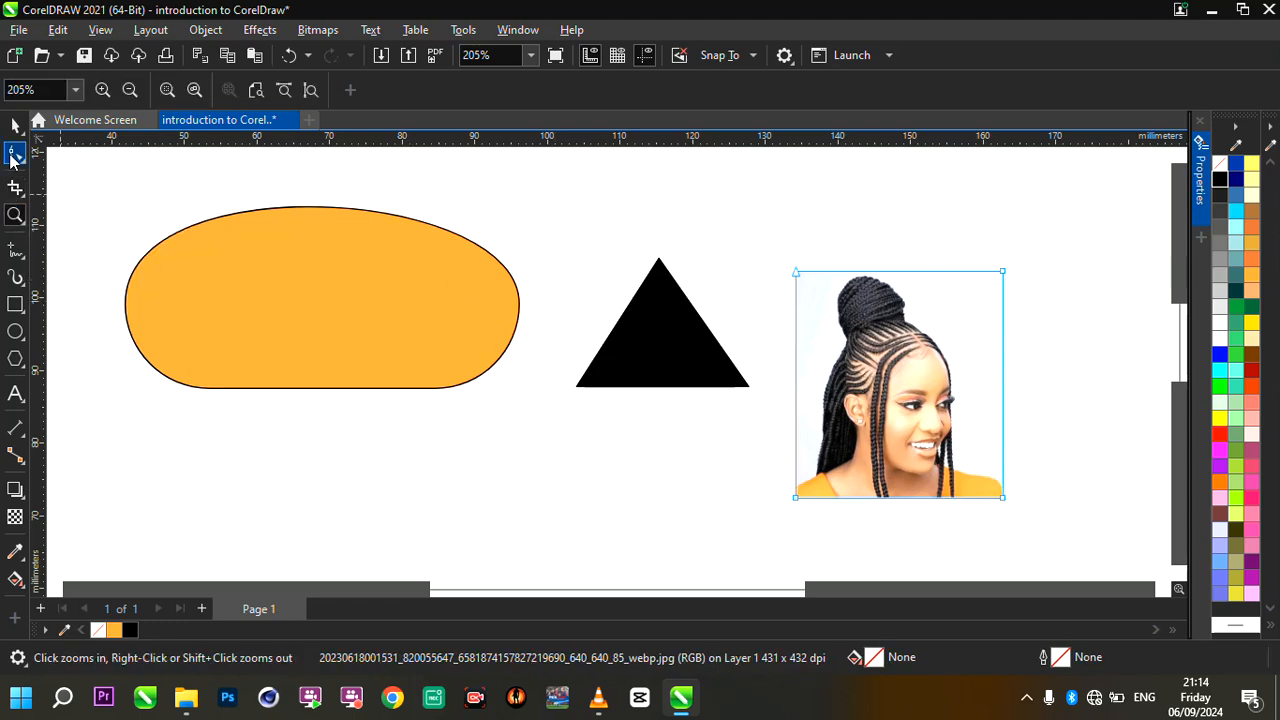
click(15, 215)
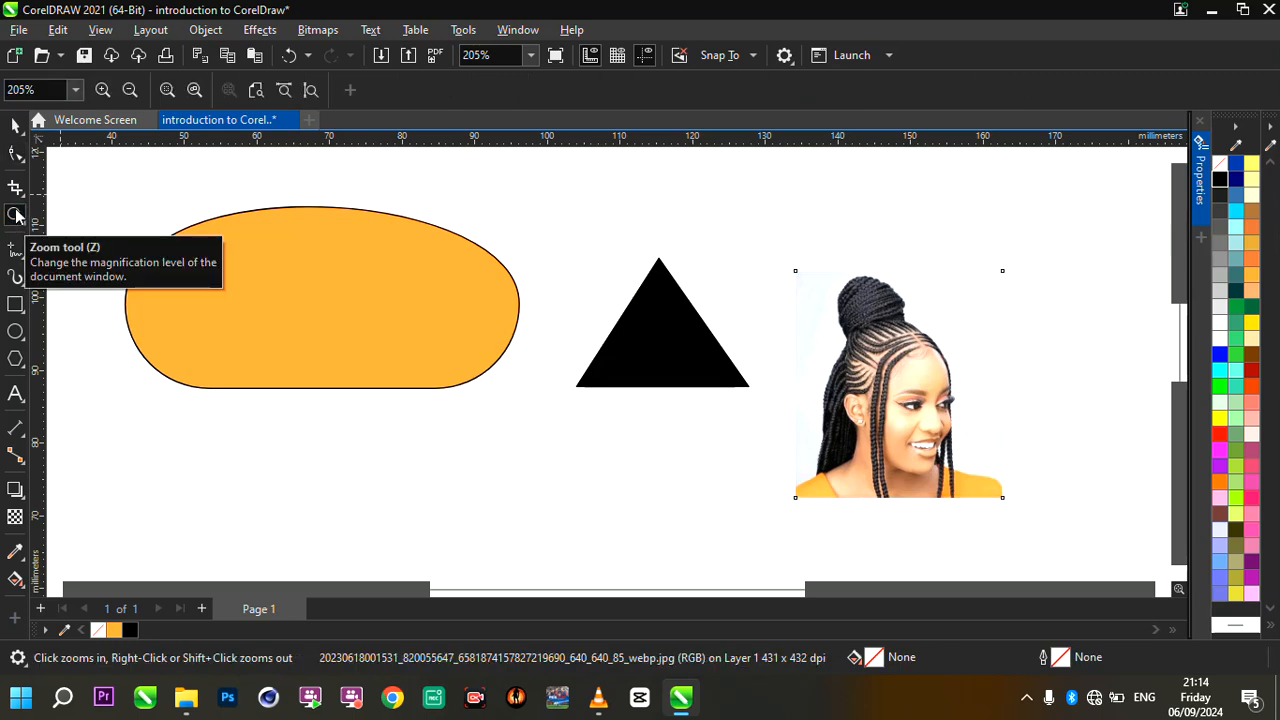
click(15, 125)
click(424, 285)
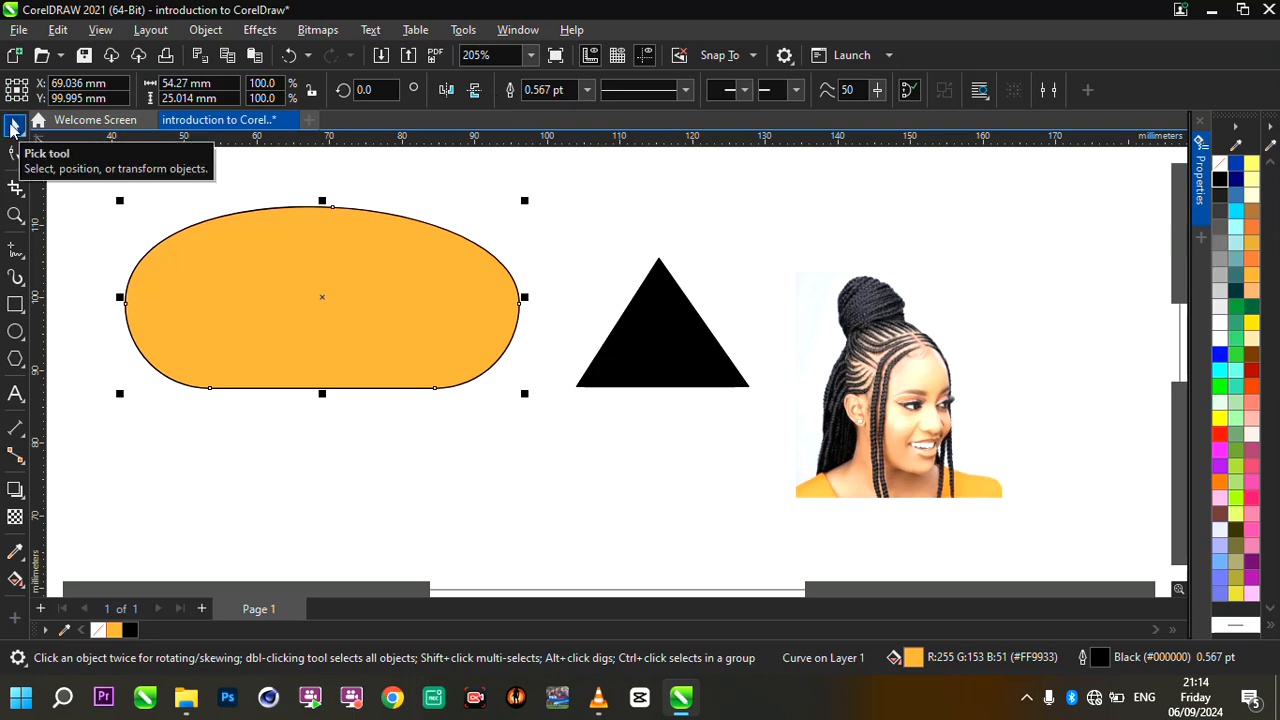
- Compare the property options of the Shape, Crop and Zoom tools for the orange shape, returning to the Pick tool
click(14, 155)
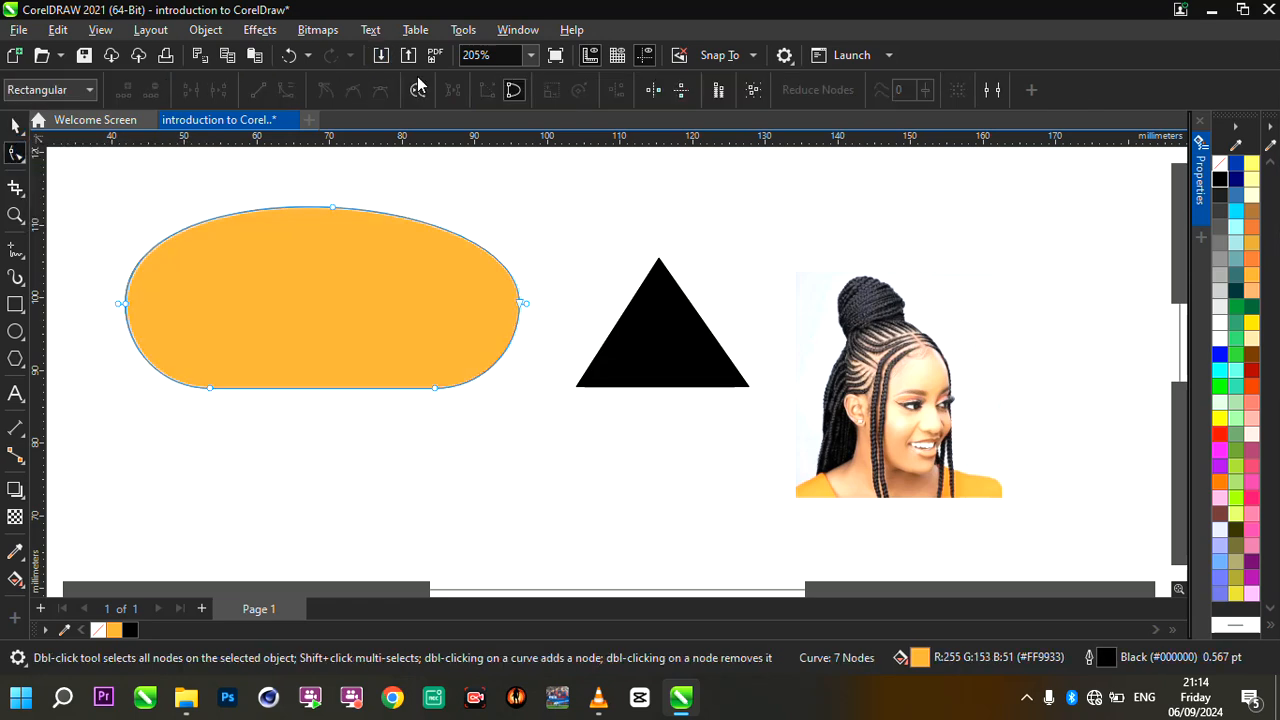
click(513, 90)
click(14, 188)
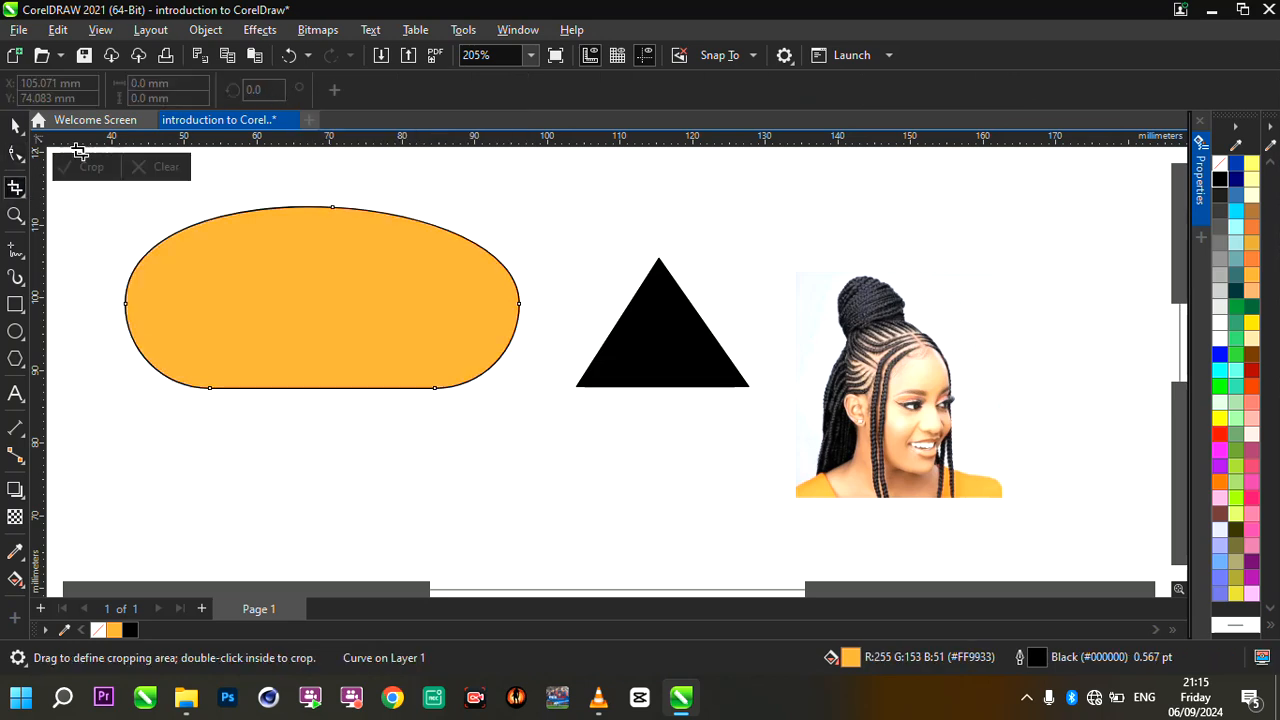
click(16, 214)
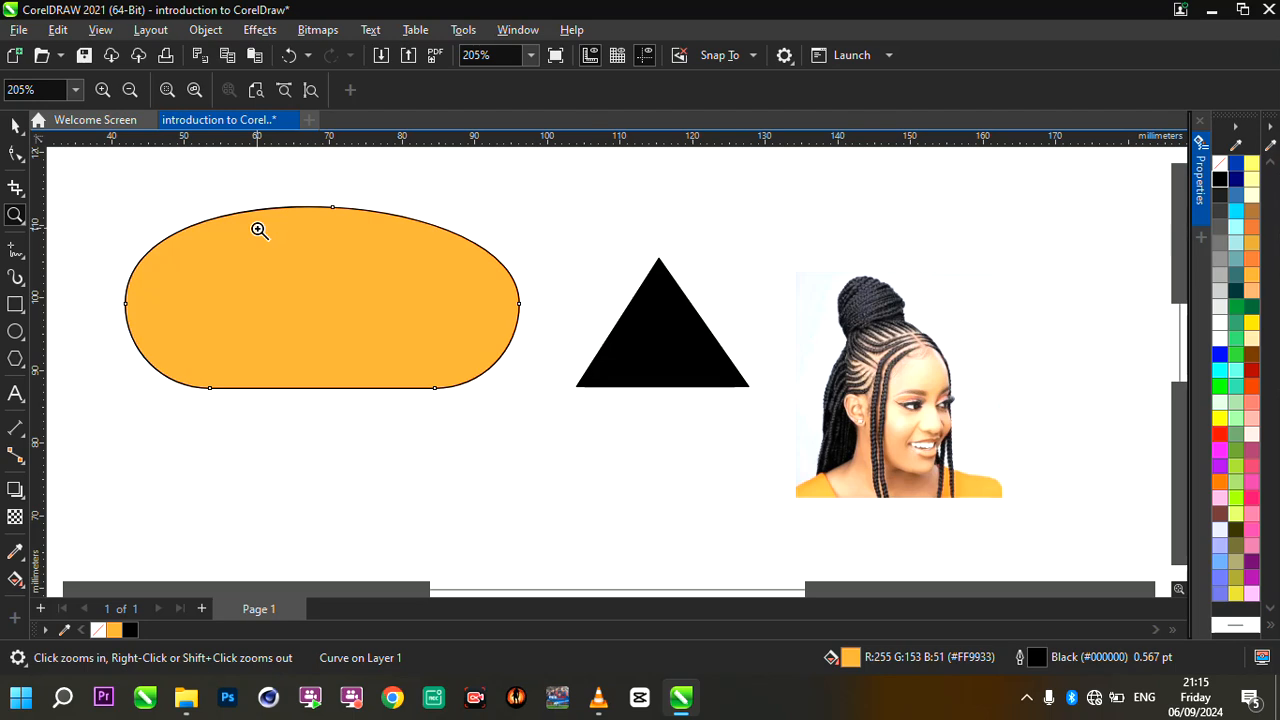
click(15, 125)
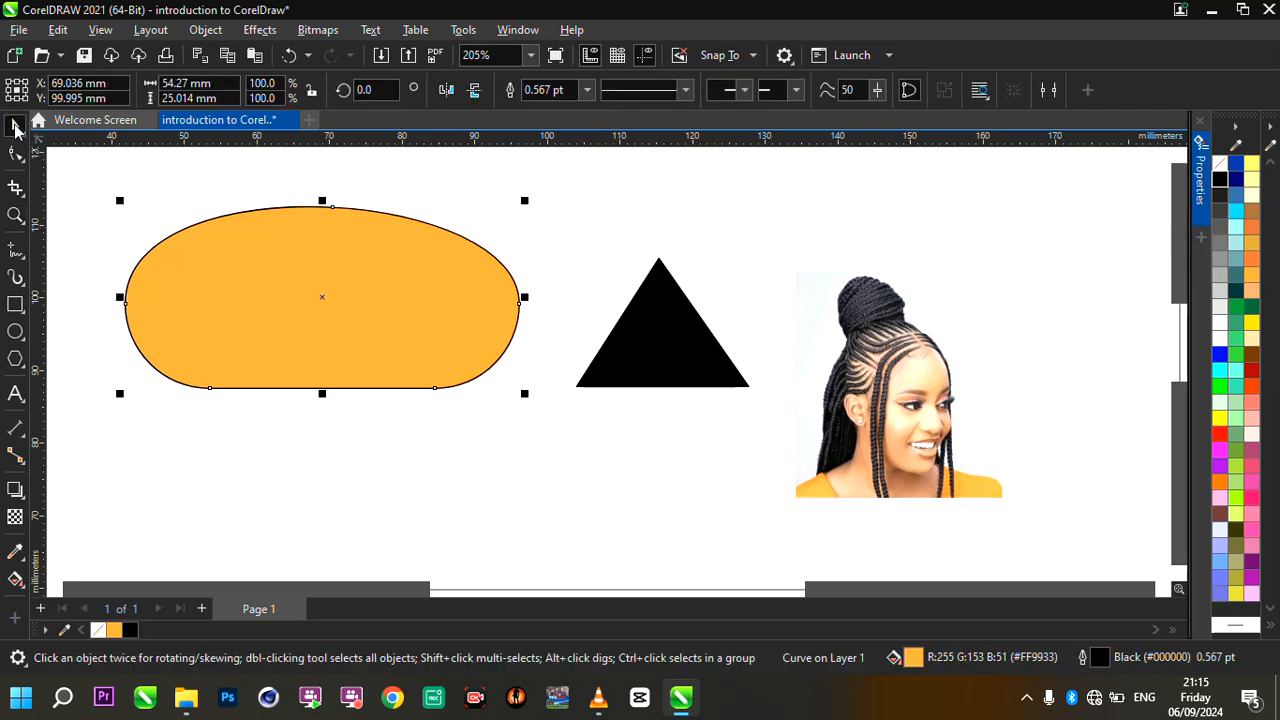
- Use the Zoom tool to magnify and reduce the view around the orange shape, and zoom into an area framed around it
click(15, 213)
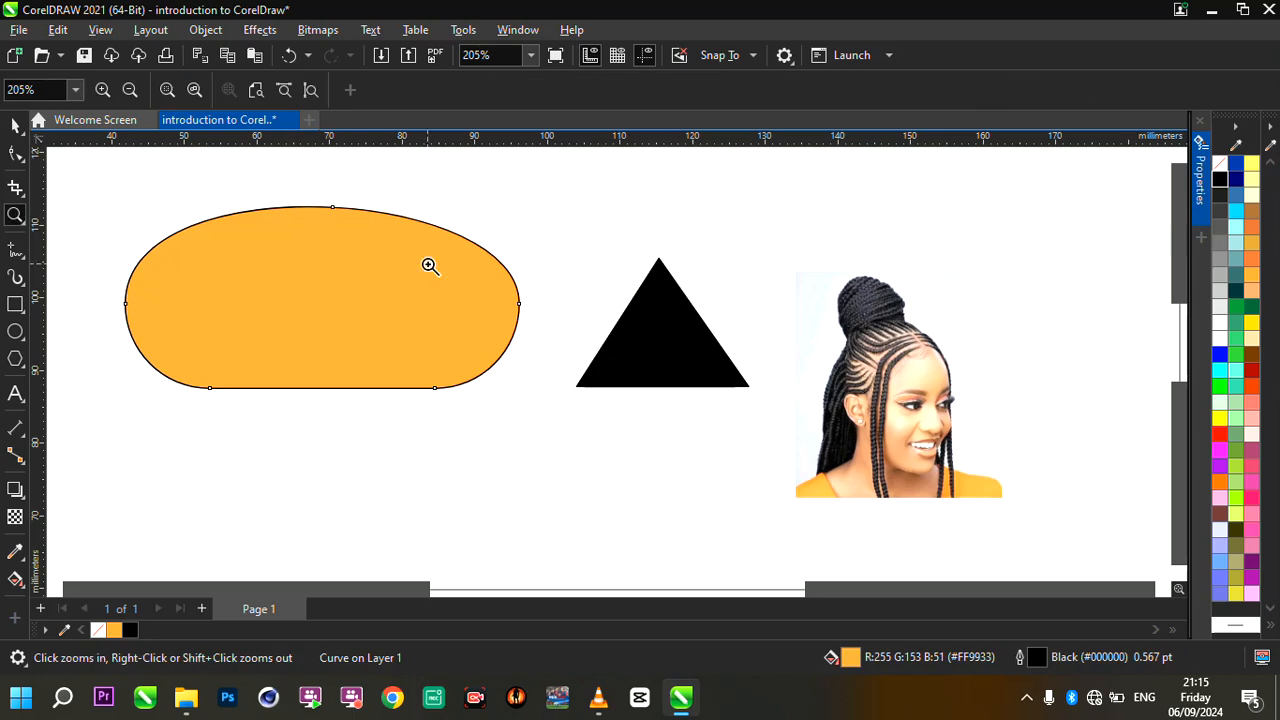
right_click(430, 266)
click(430, 266)
click(289, 252)
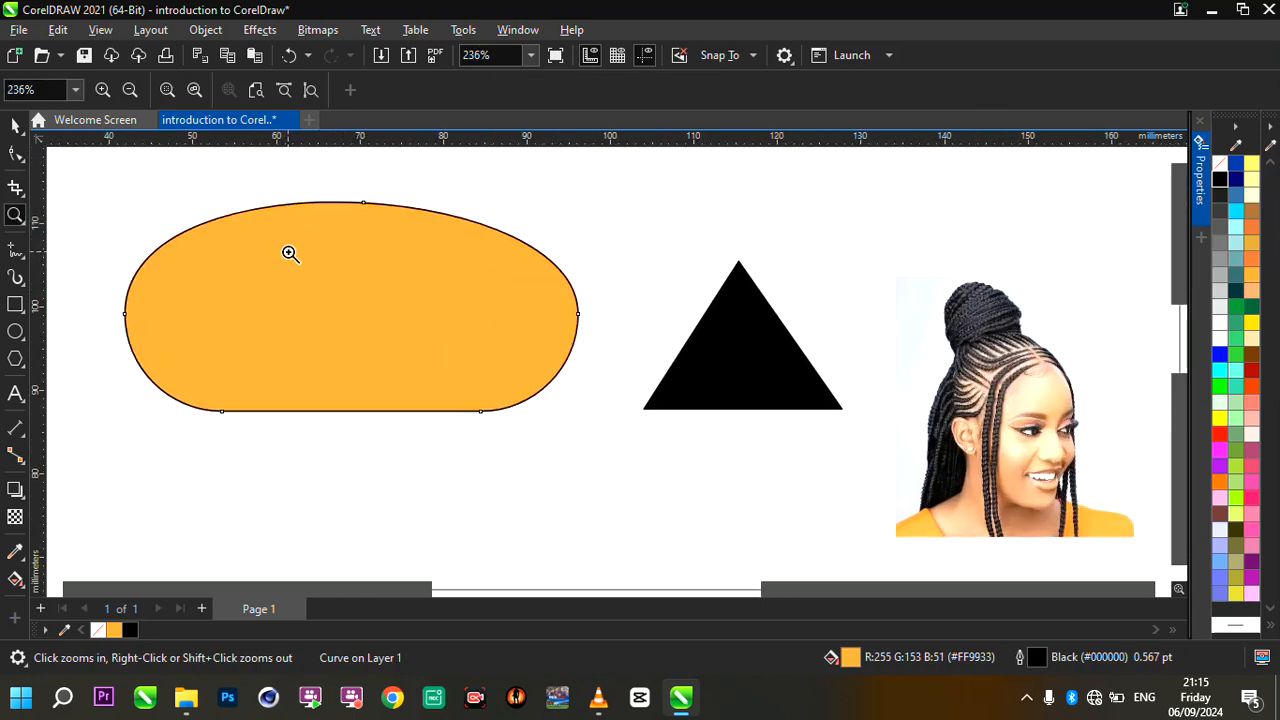
right_click(395, 270)
right_click(395, 270)
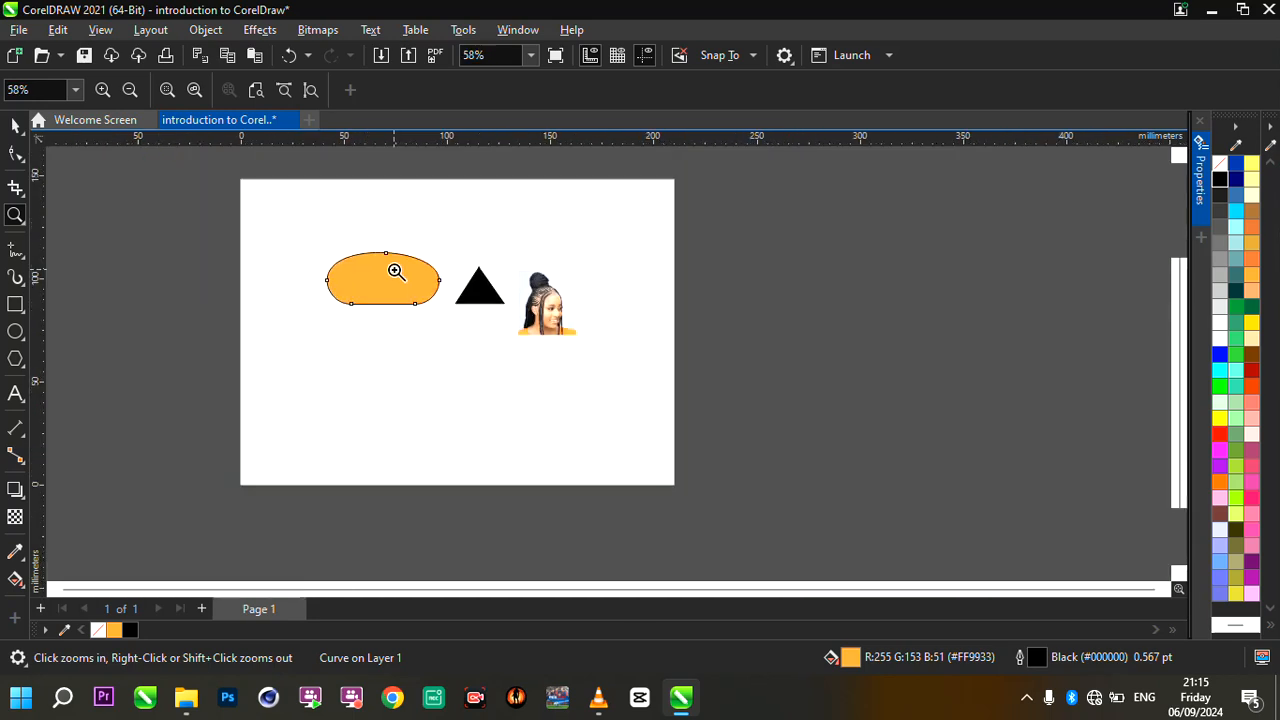
scroll(395, 270, up, 7)
drag(254, 225, 553, 388)
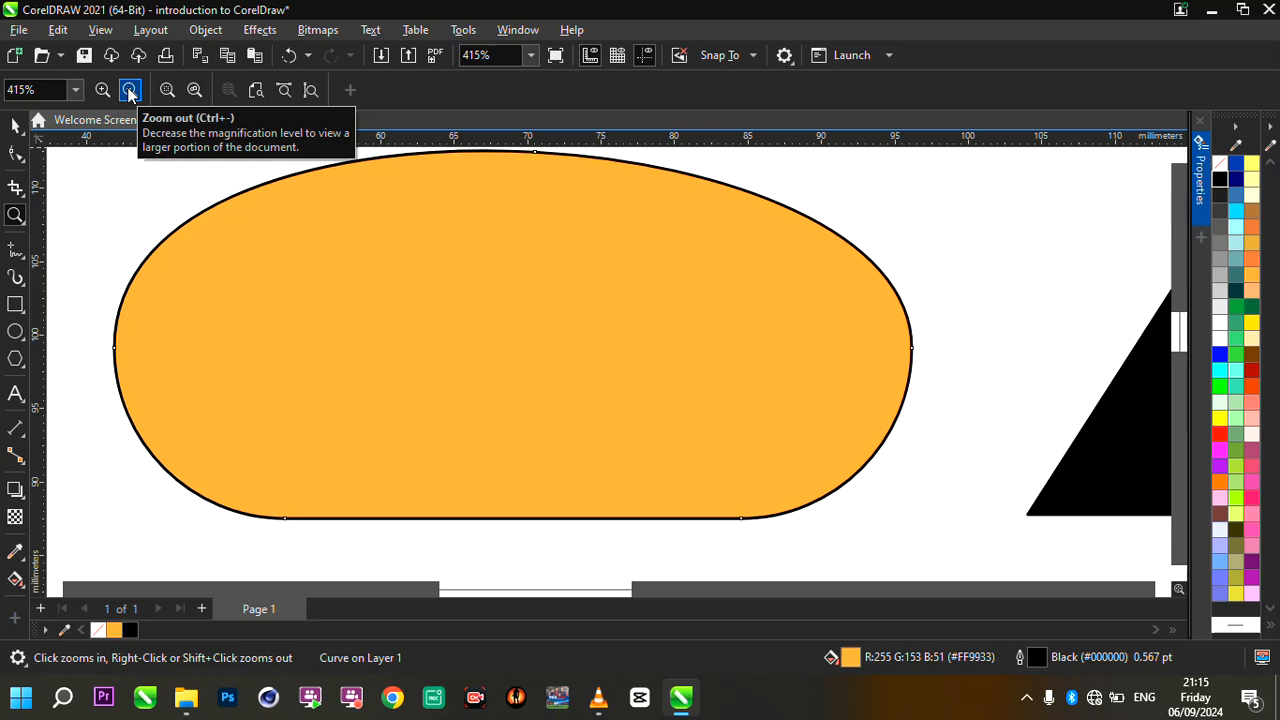
- Zoom out in stages from the orange shape, magnify the portrait to 472%, and reduce the view to 154%
click(129, 92)
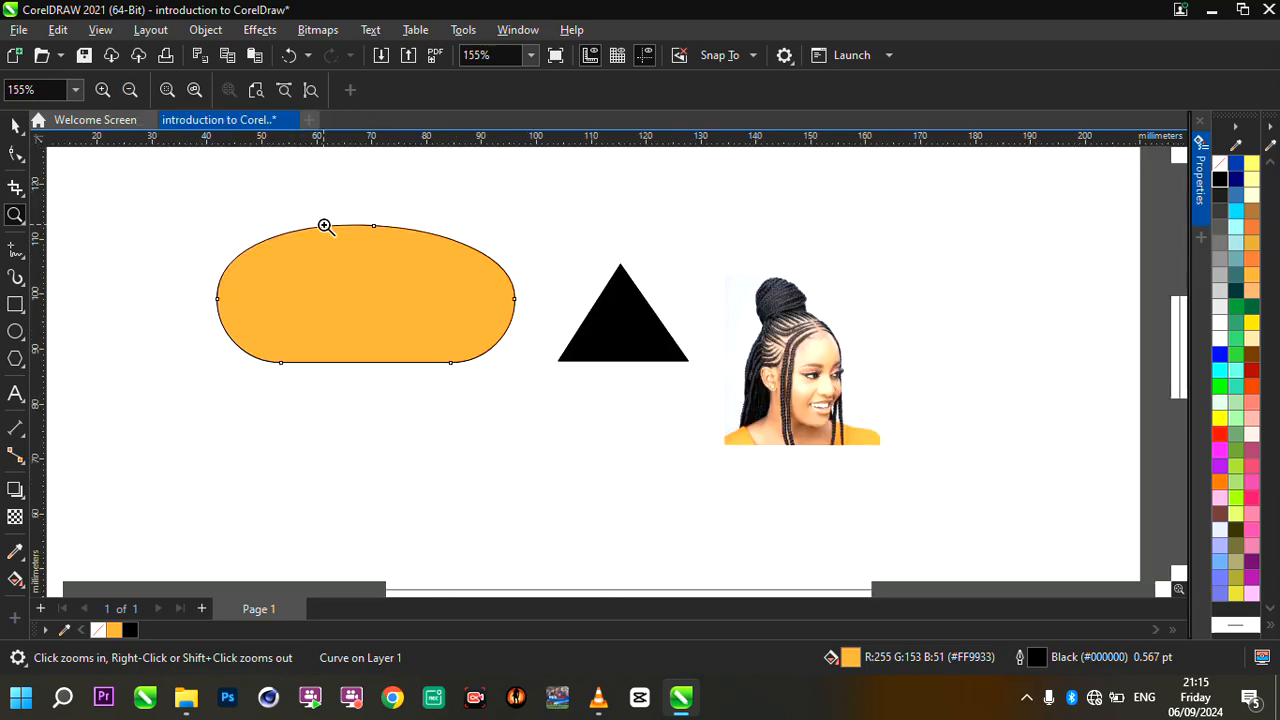
click(129, 92)
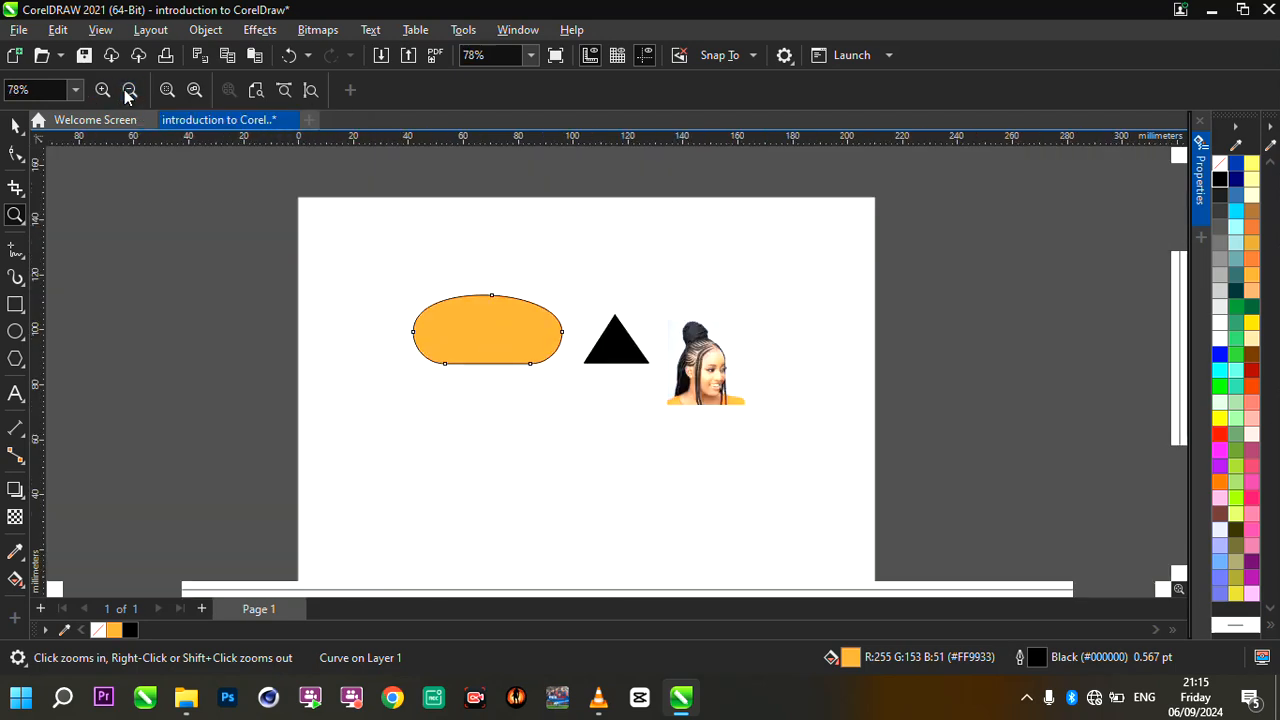
click(796, 434)
click(727, 376)
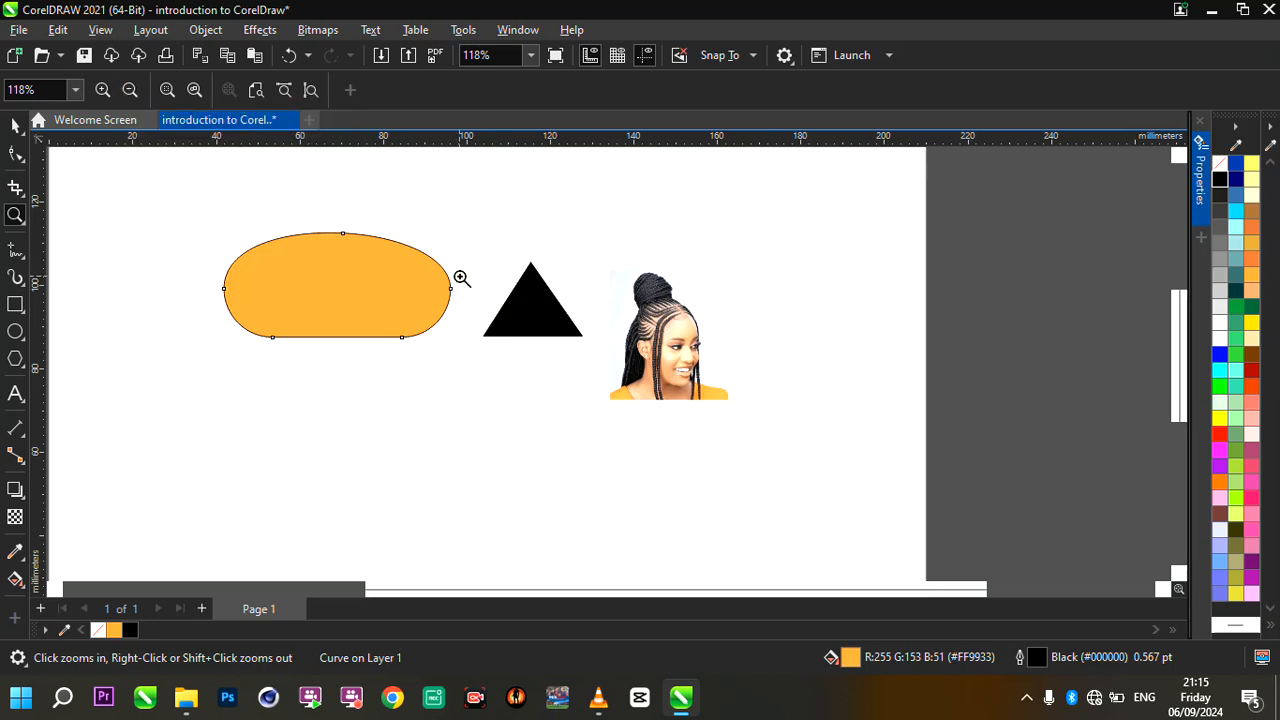
click(102, 90)
click(104, 89)
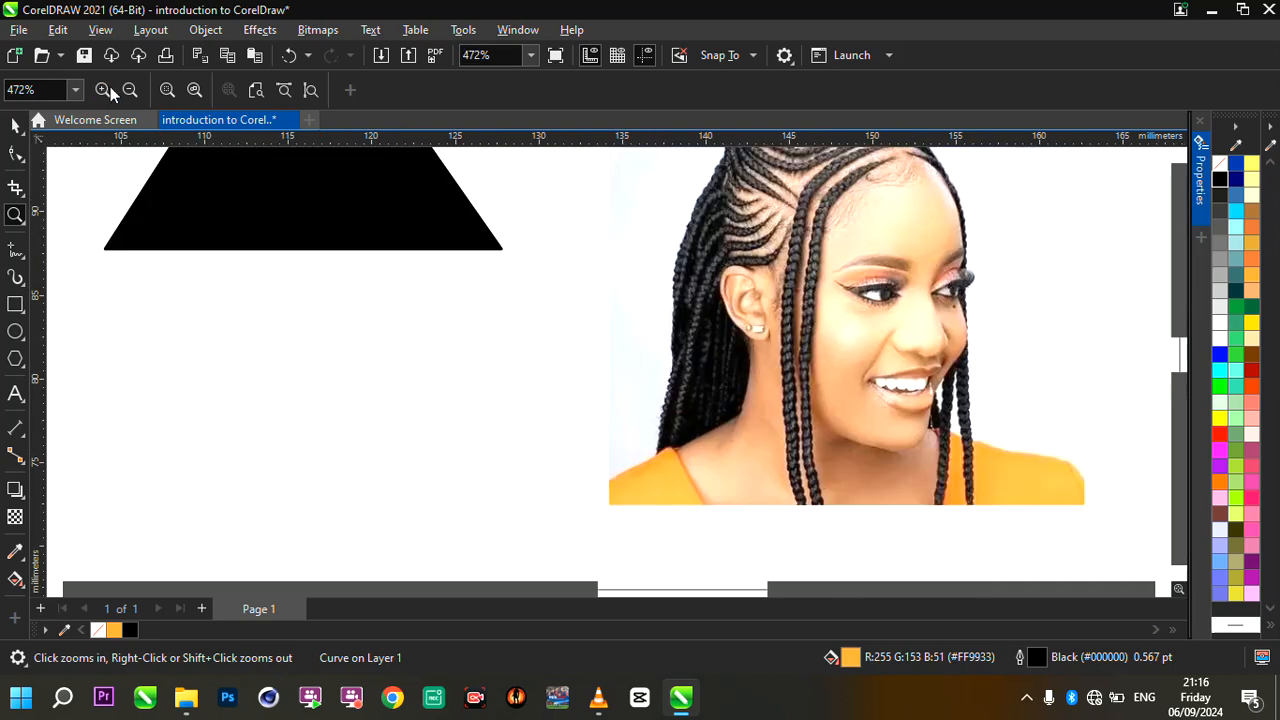
scroll(517, 292, down, 3)
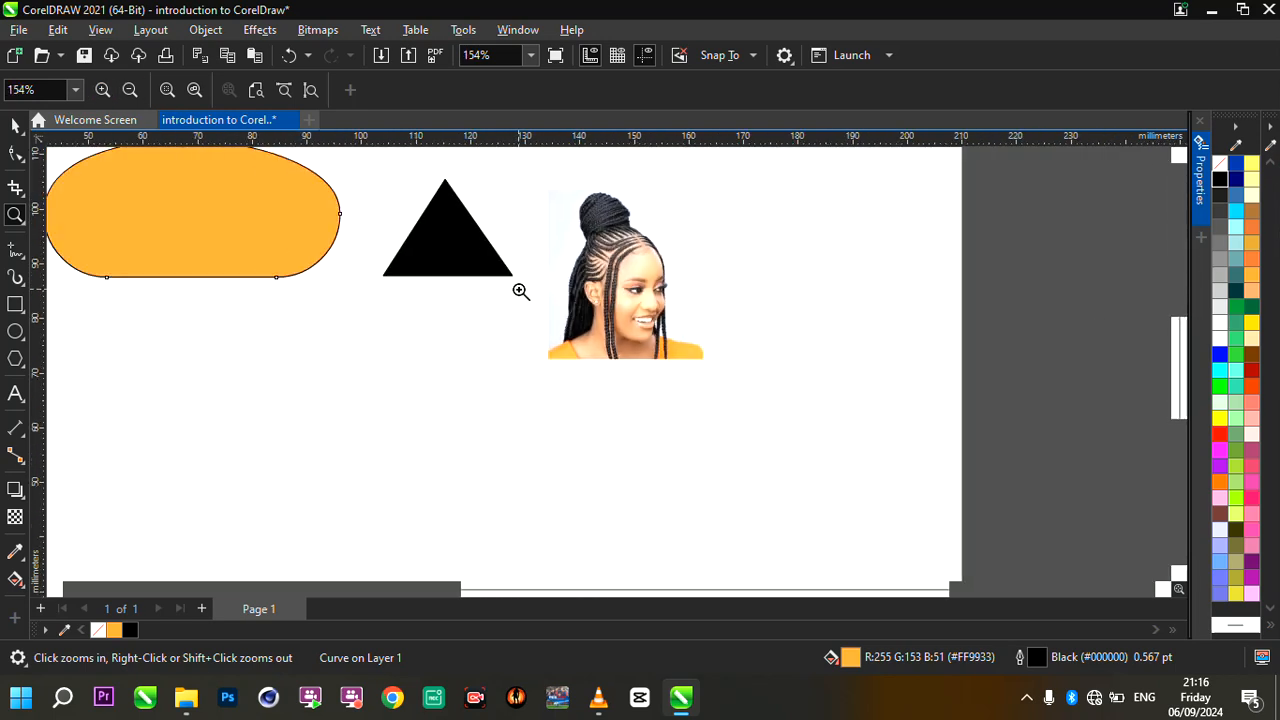
- Magnify the view to 234%, switch to the Pan tool, and move the view across to the portrait, magnified to 293%
scroll(414, 223, up, 2)
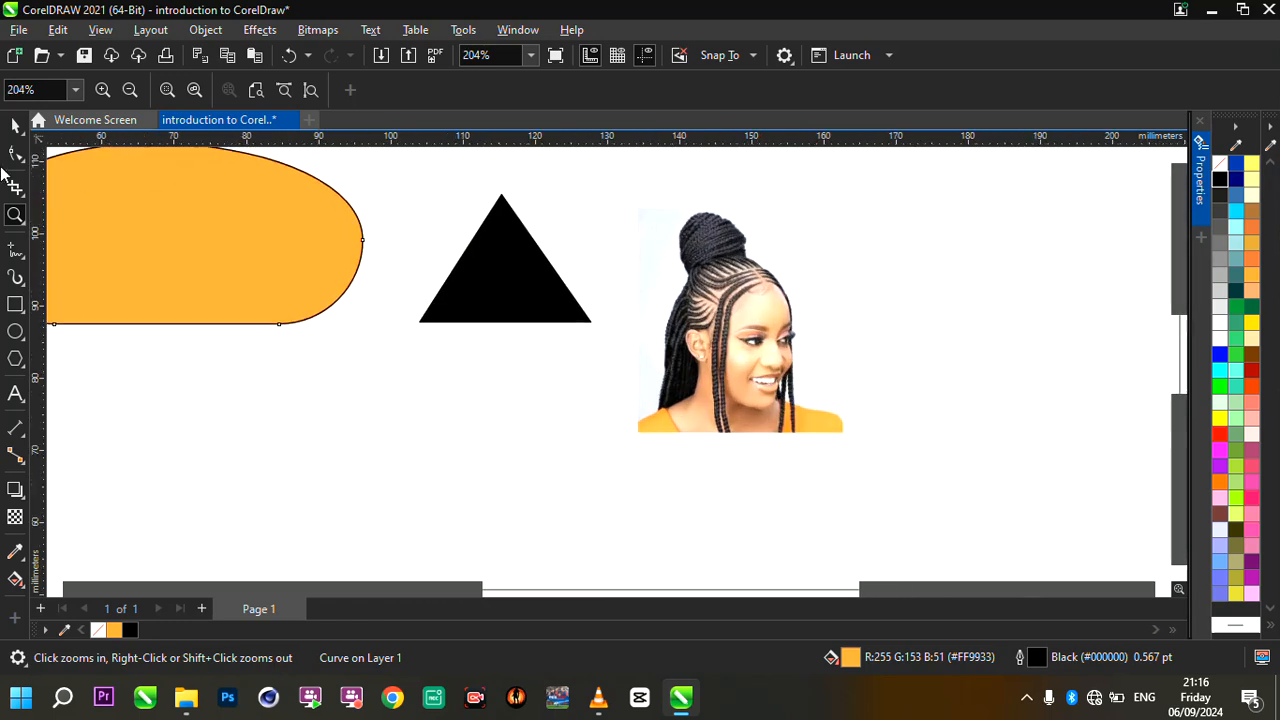
scroll(589, 346, up, 1)
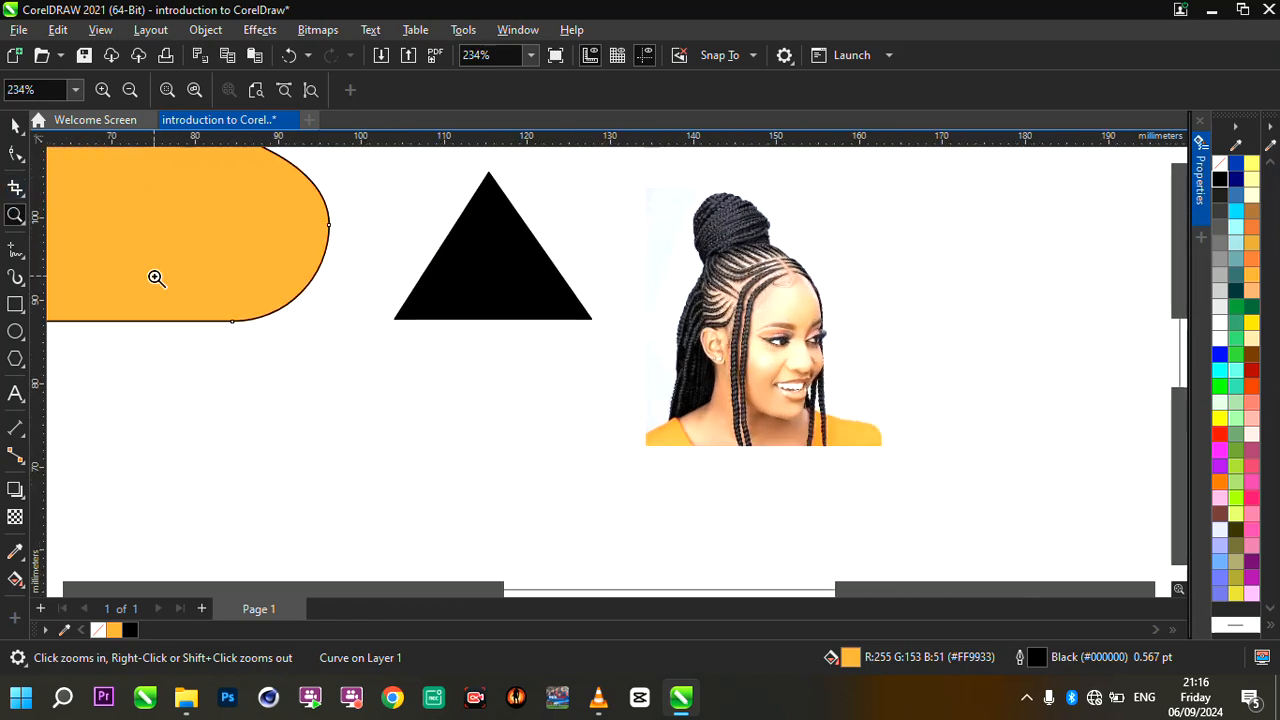
click(24, 226)
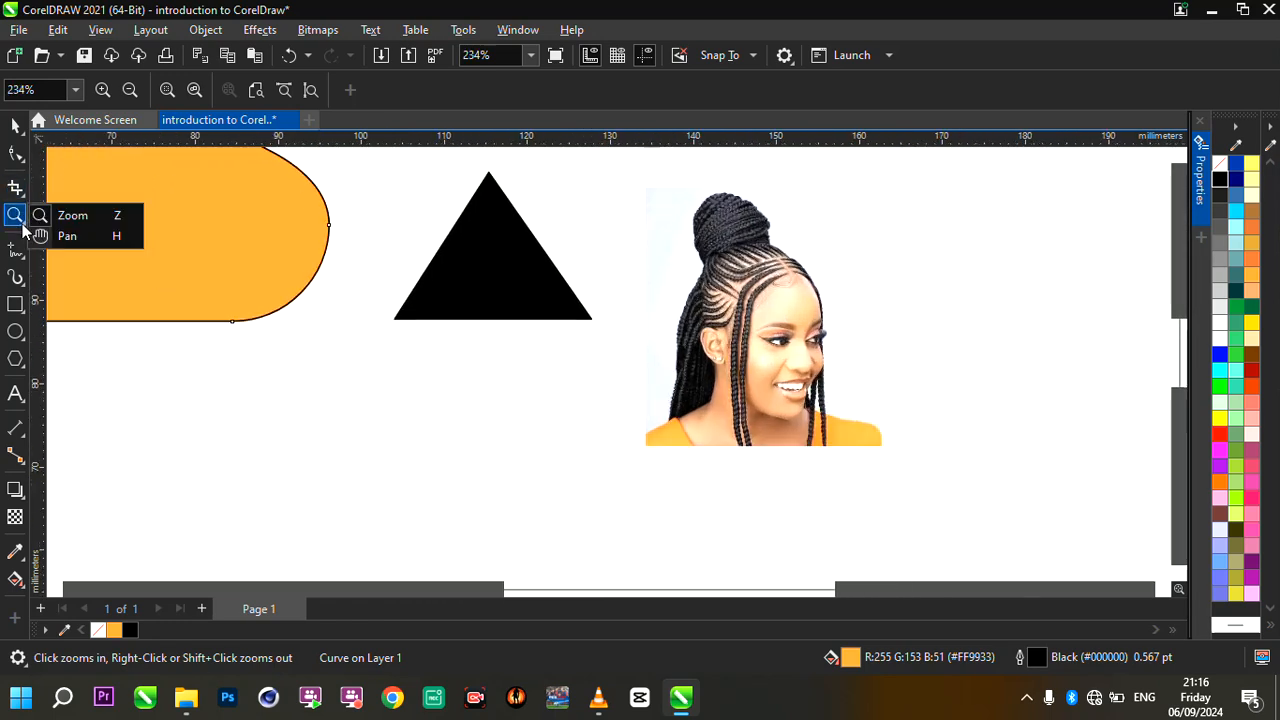
click(66, 237)
drag(284, 263, 220, 340)
drag(670, 407, 522, 377)
scroll(521, 367, up, 1)
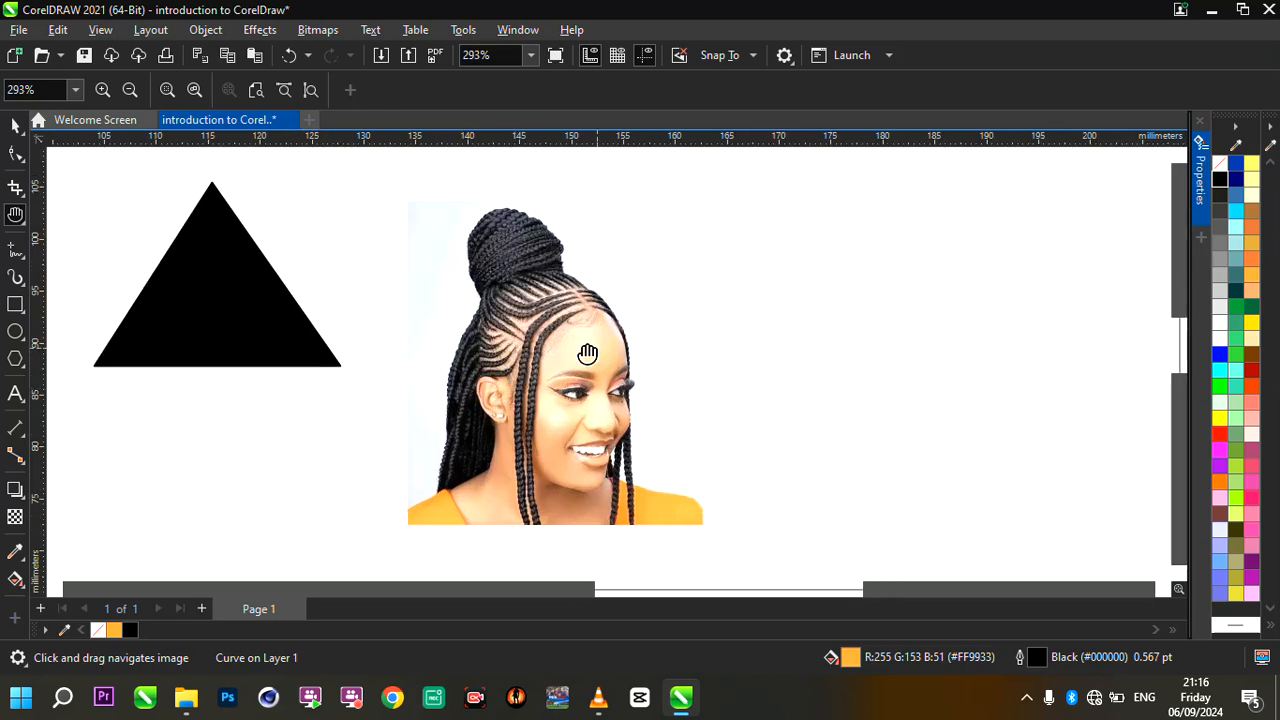
- Pan back from the portrait, reduce the view to 63%, and magnify the orange shape, triangle and portrait together at 222%
drag(587, 353, 909, 349)
drag(691, 340, 849, 449)
scroll(849, 440, down, 5)
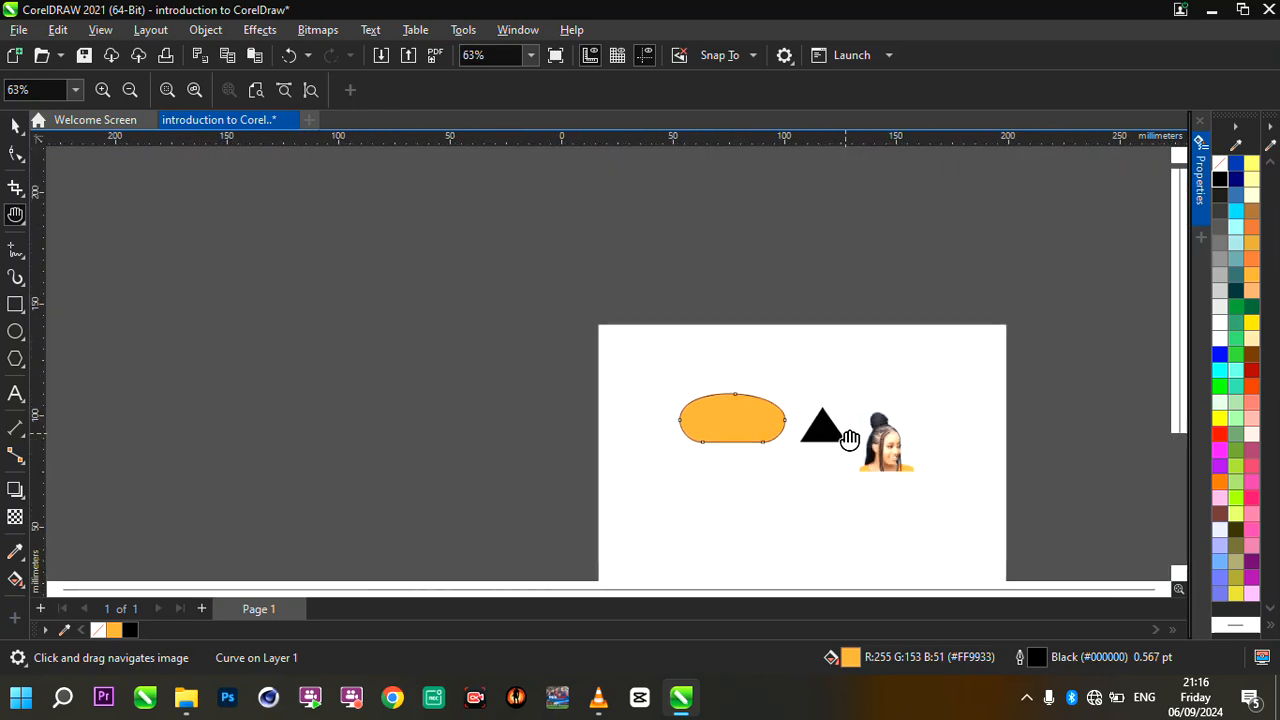
scroll(949, 480, up, 3)
mouse_move(737, 380)
mouse_down()
mouse_move(658, 348)
mouse_move(737, 371)
mouse_up()
scroll(589, 389, up, 2)
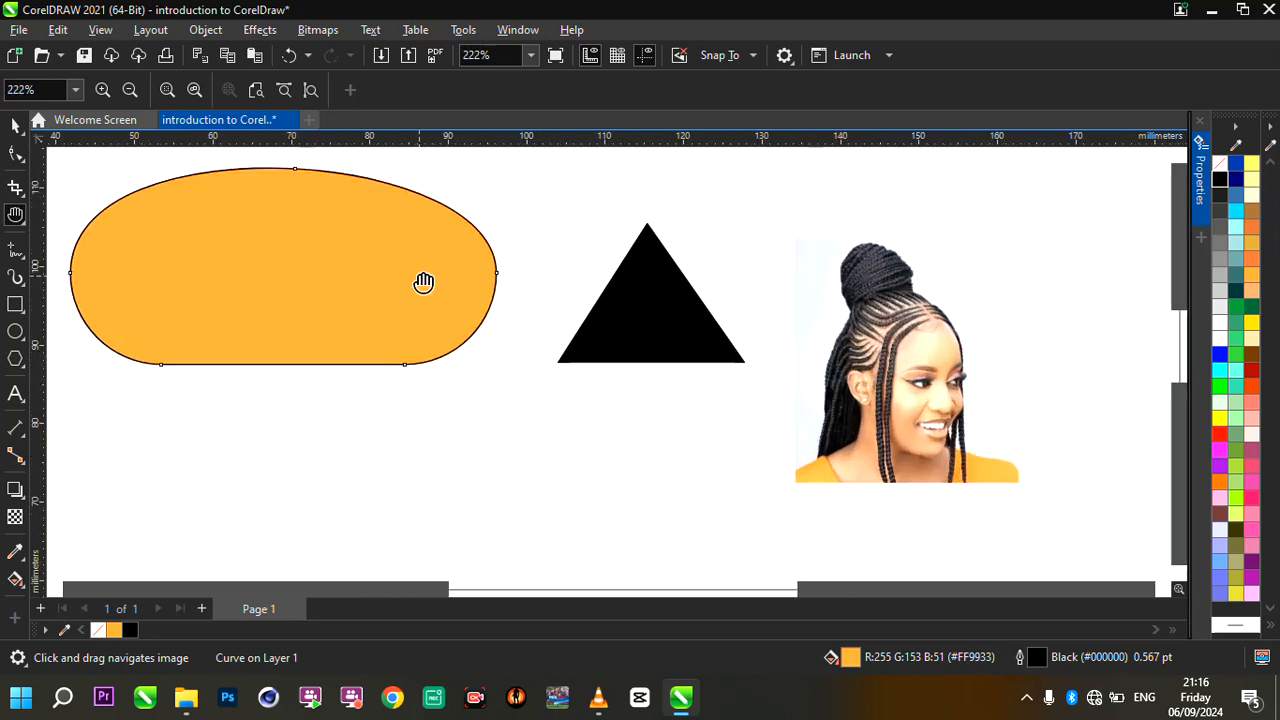
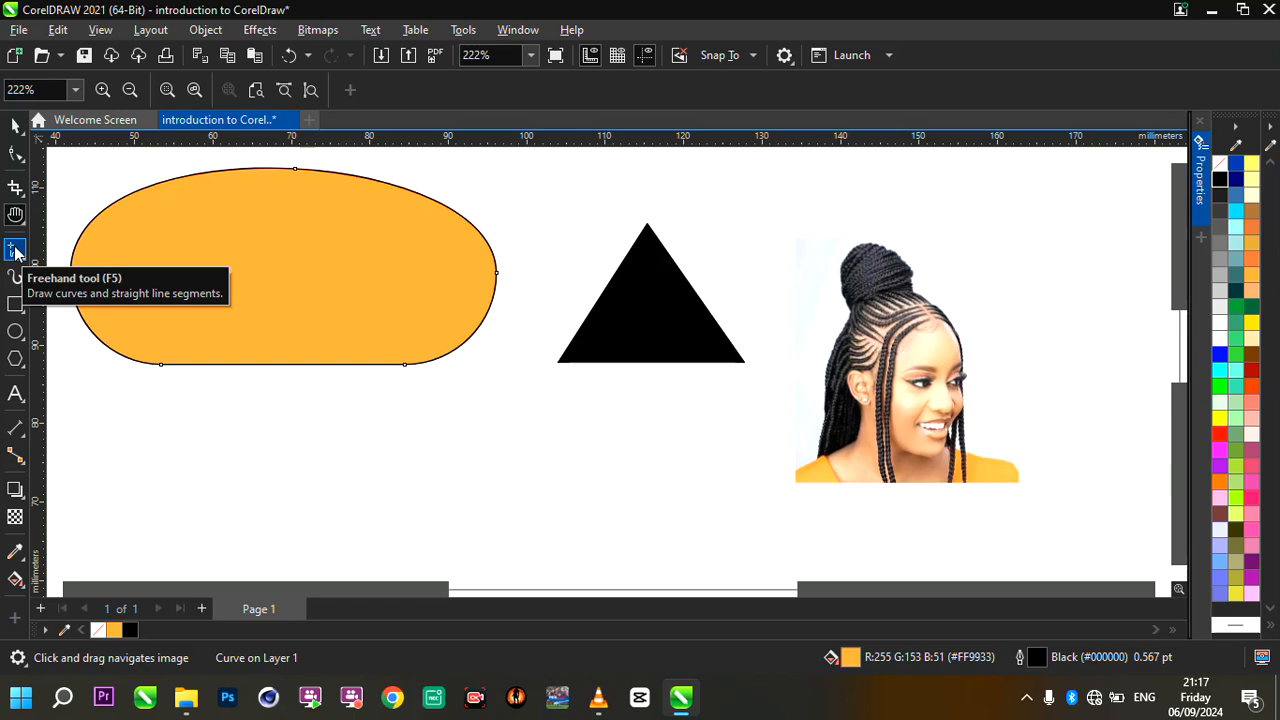
- Draw a closed heart-like shape about 9.6 by 9.7 mm below the orange shape with the Freehand tool
click(15, 250)
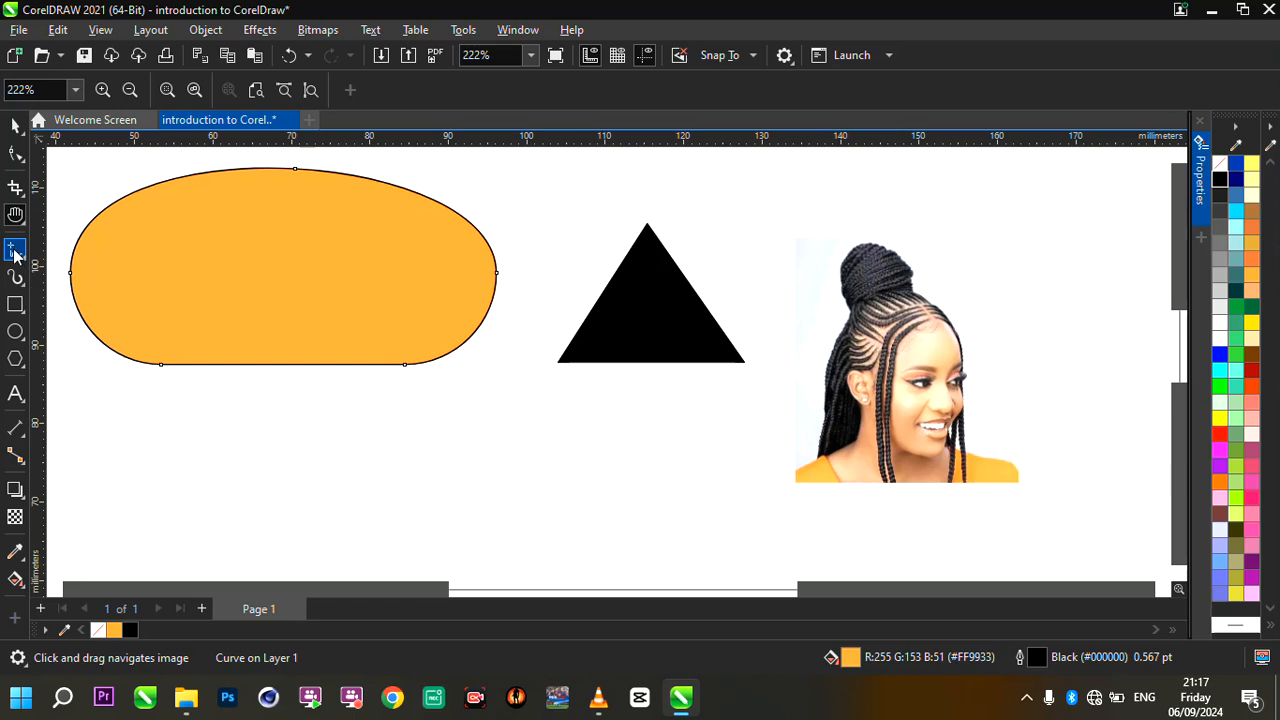
scroll(420, 462, up, 1)
scroll(420, 462, up, 1)
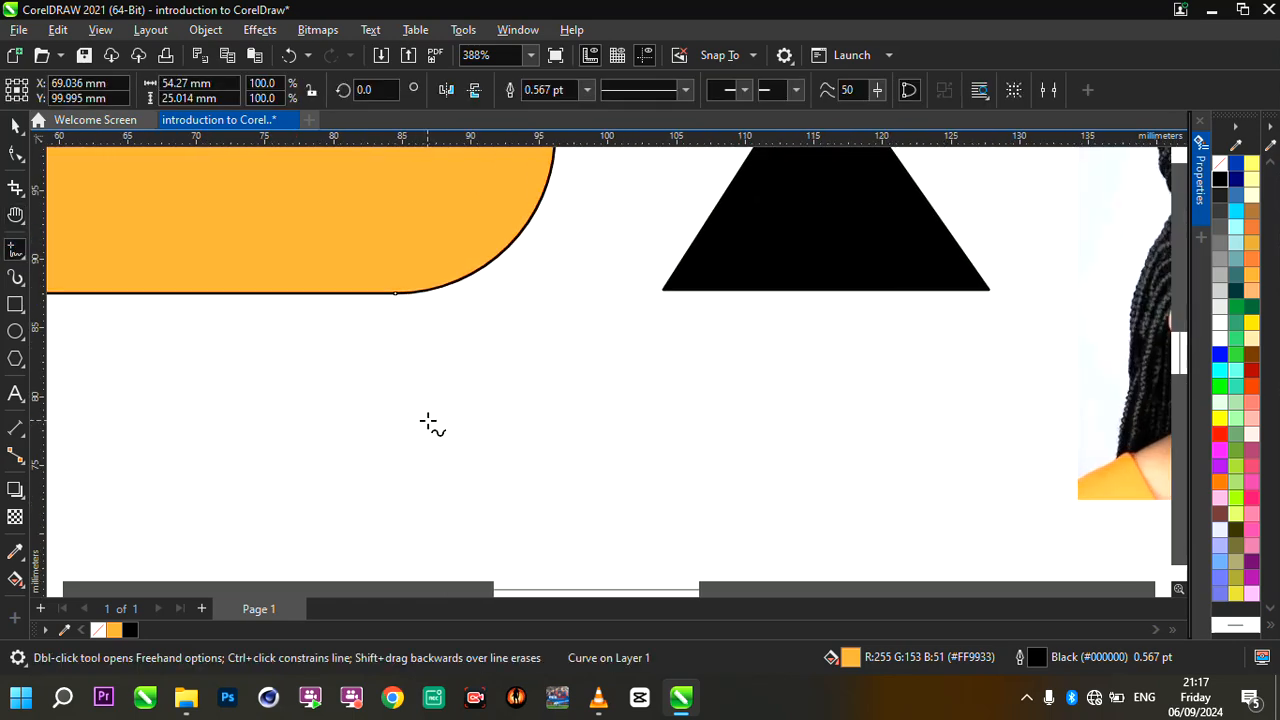
mouse_move(431, 371)
mouse_down()
mouse_move(372, 346)
mouse_move(345, 358)
mouse_move(341, 409)
mouse_move(368, 441)
mouse_move(432, 474)
mouse_move(461, 436)
mouse_move(470, 376)
mouse_move(467, 344)
mouse_move(430, 372)
mouse_up()
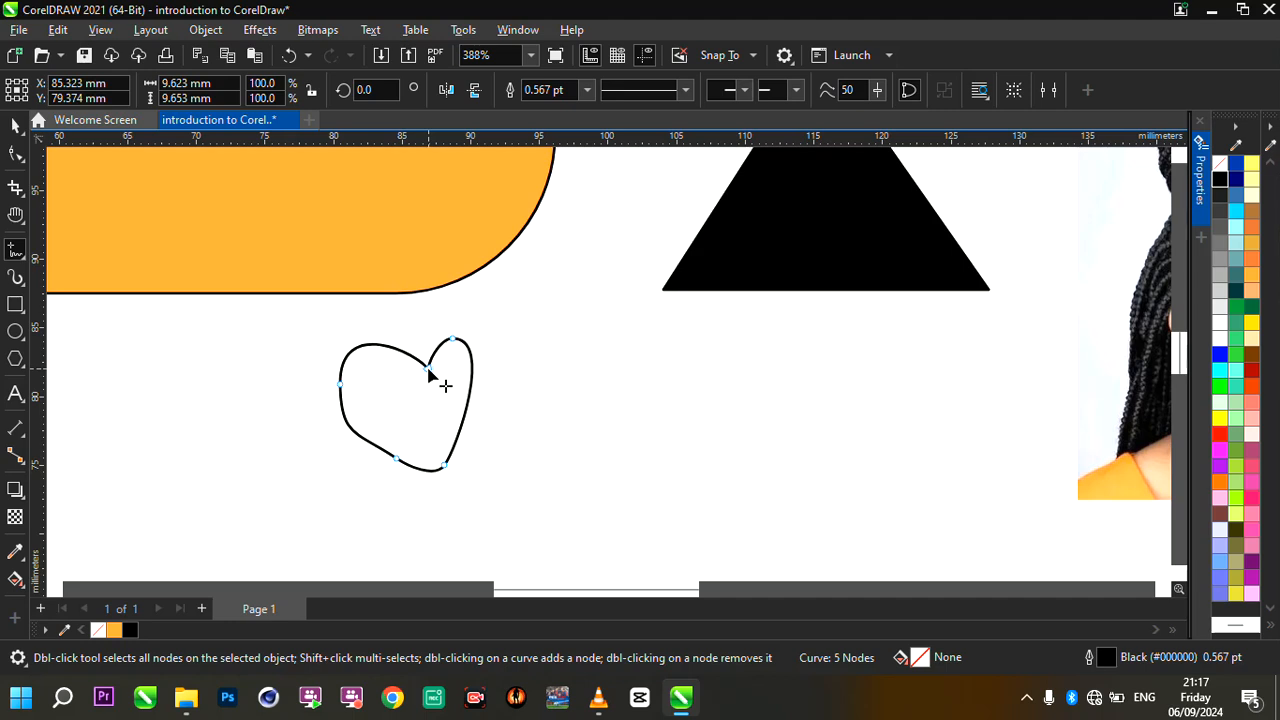
- Draw a closed, rough rectangle about 20.8 by 12 mm below the black triangle with the Freehand tool
scroll(552, 377, down, 3)
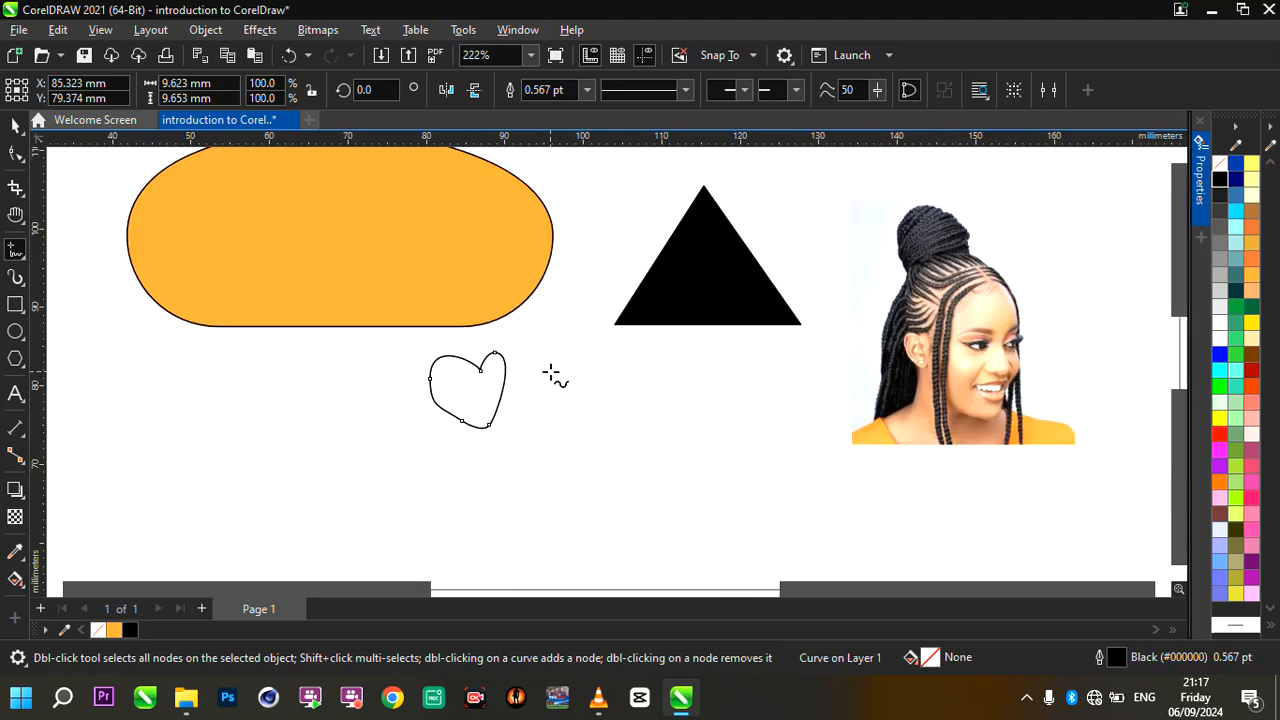
scroll(552, 377, up, 2)
scroll(523, 360, down, 3)
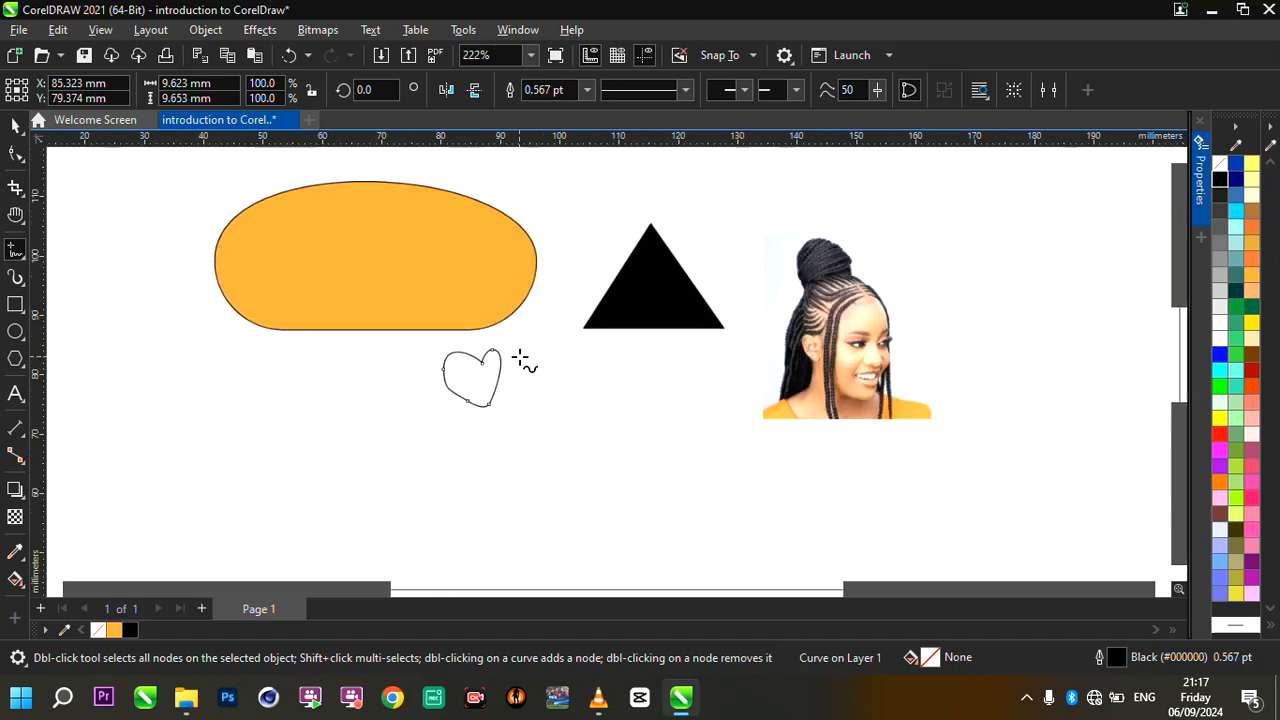
scroll(640, 381, up, 2)
scroll(640, 381, up, 1)
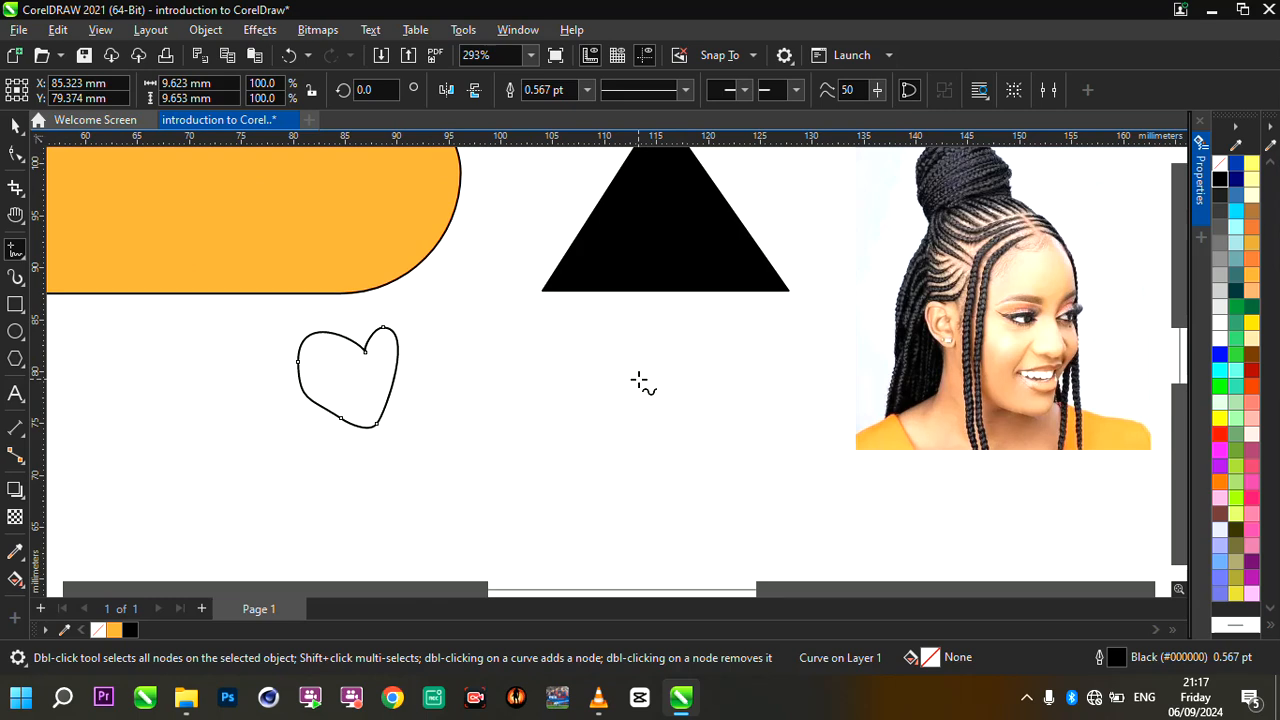
mouse_move(612, 349)
mouse_down()
mouse_move(682, 354)
mouse_move(677, 460)
mouse_move(466, 465)
mouse_move(500, 347)
mouse_up()
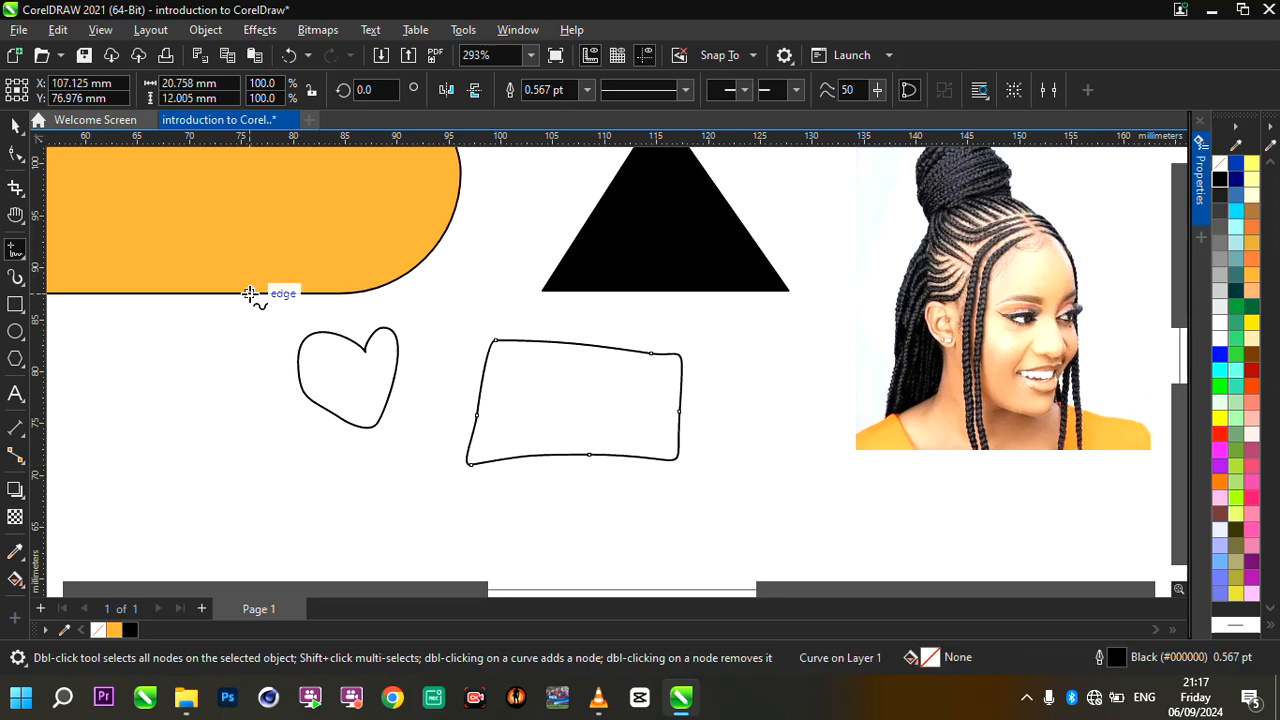
- Add a node at the freehand rectangle's upper-right corner, remove the extra node beside it, and convert the top edge to a straight line
scroll(603, 387, up, 1)
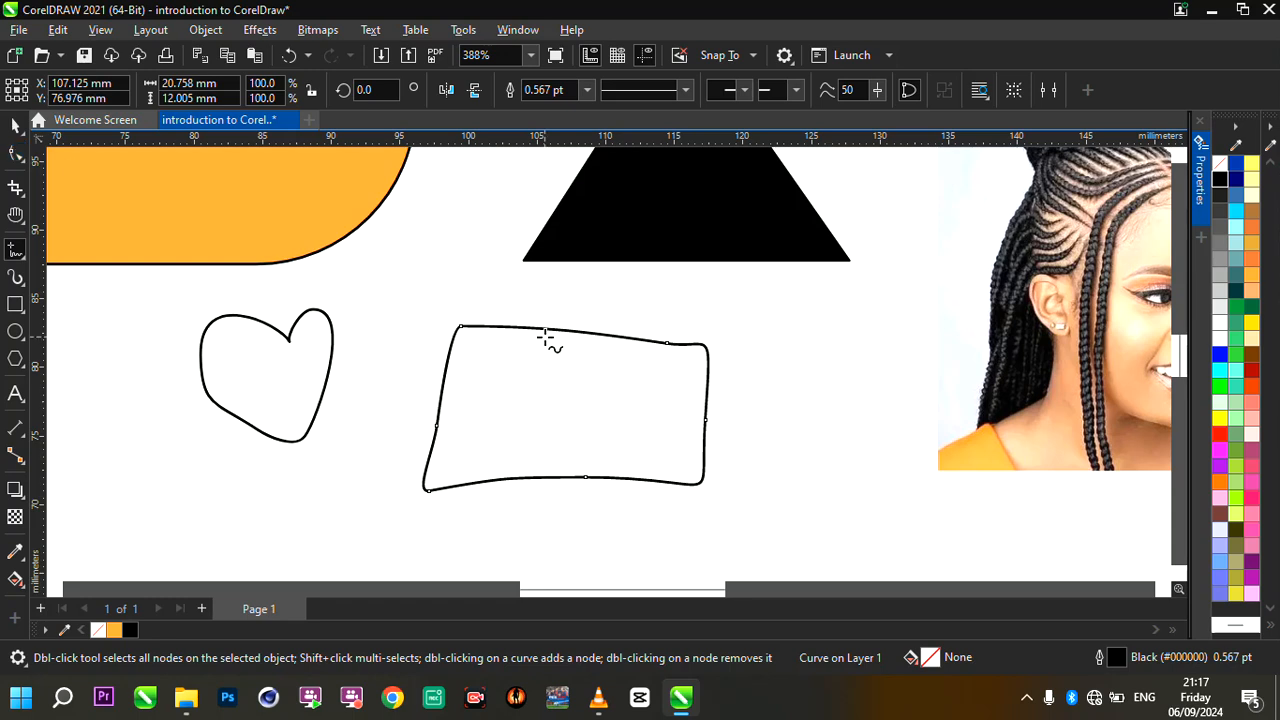
scroll(660, 446, up, 1)
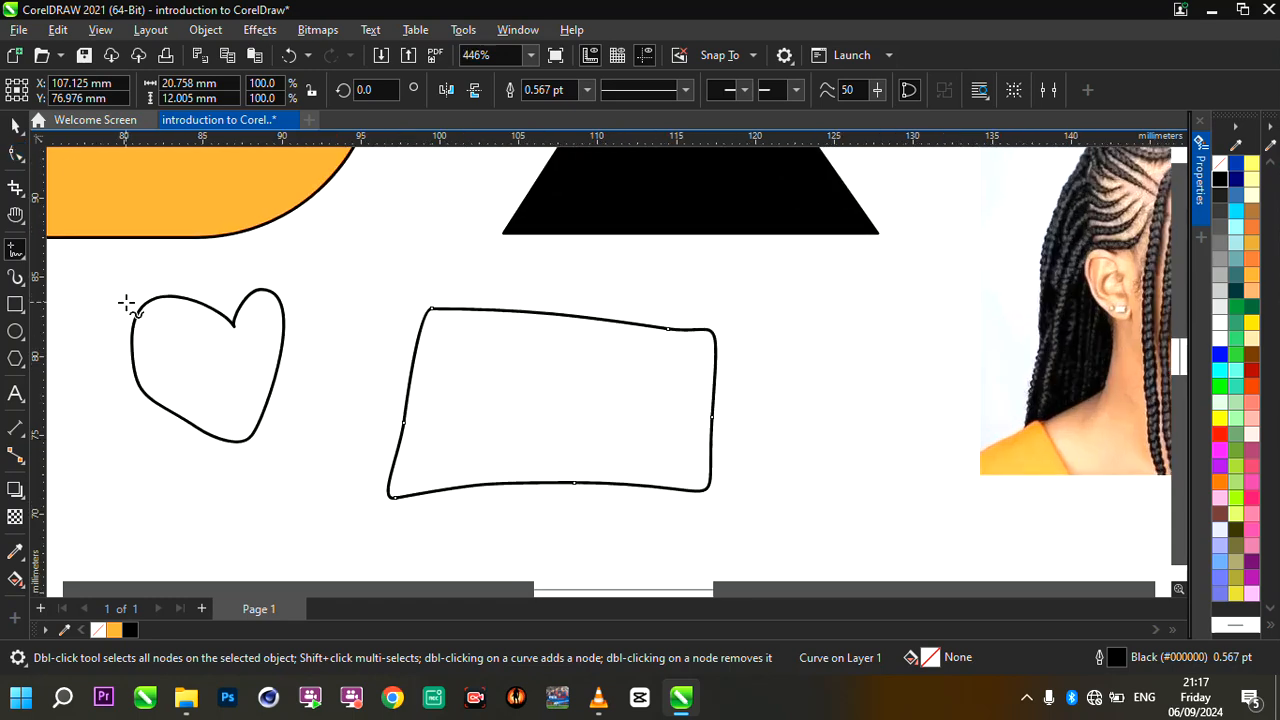
click(15, 155)
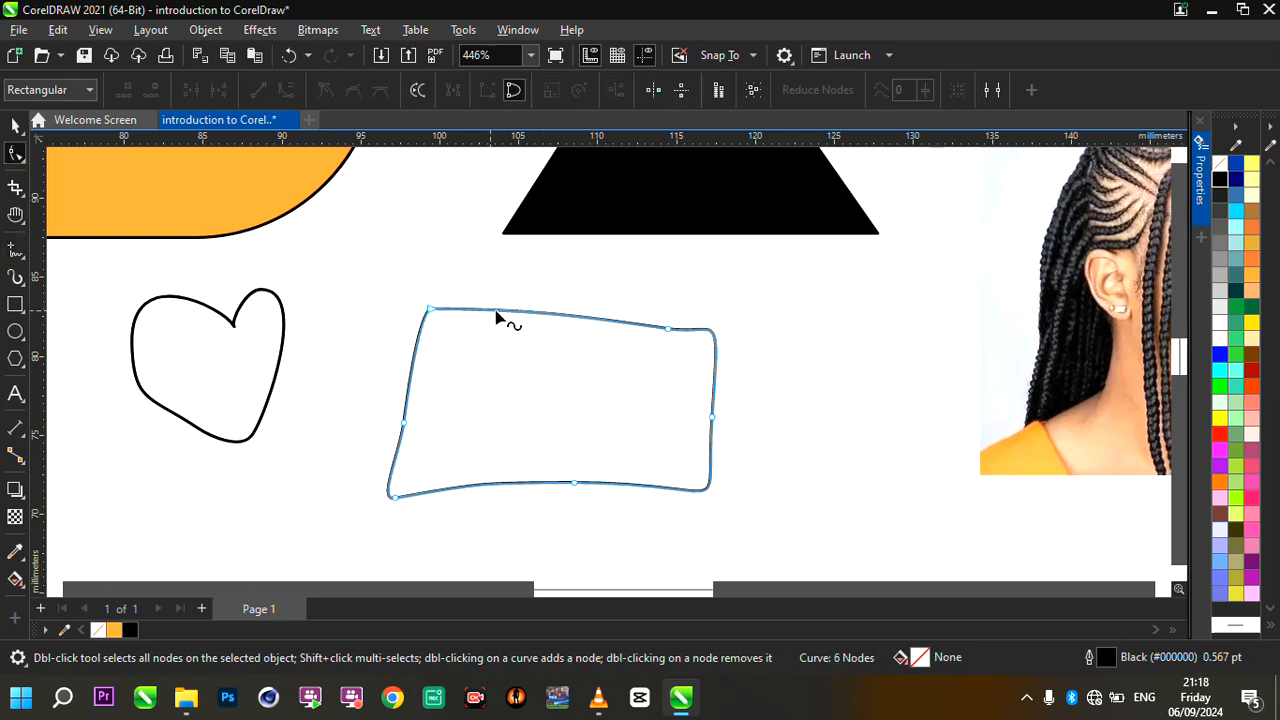
double_click(708, 333)
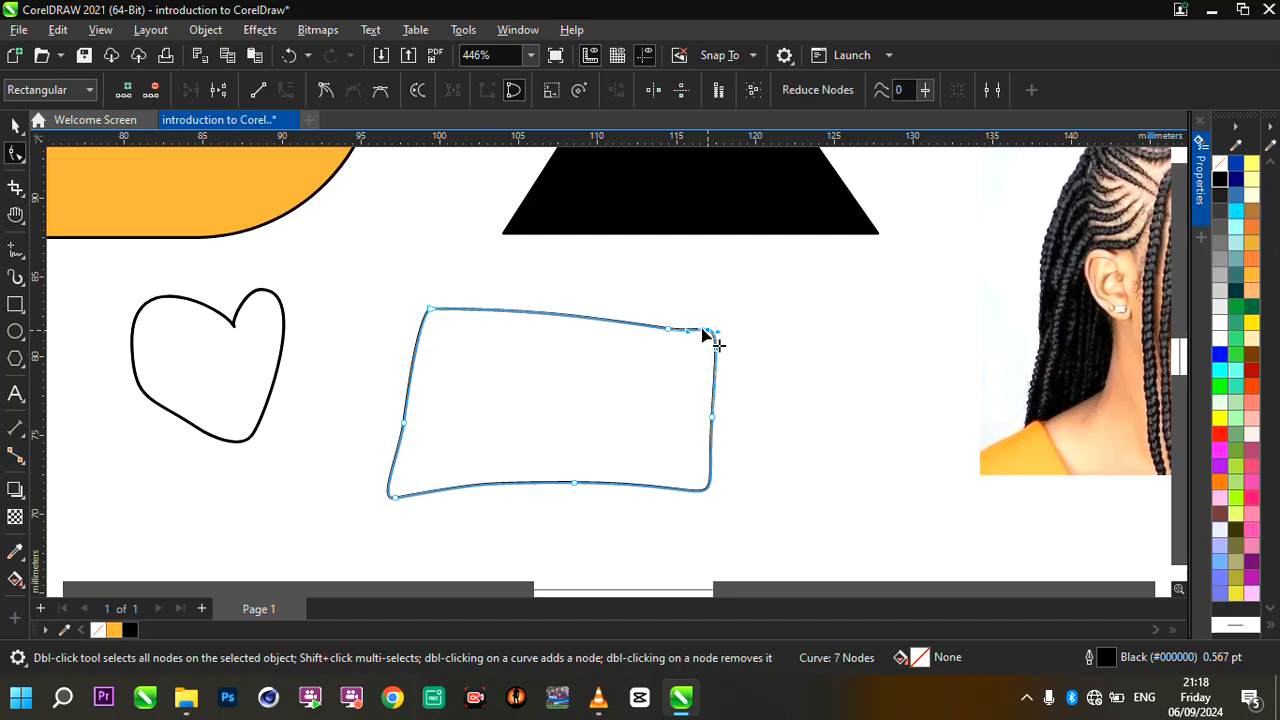
double_click(669, 331)
click(608, 318)
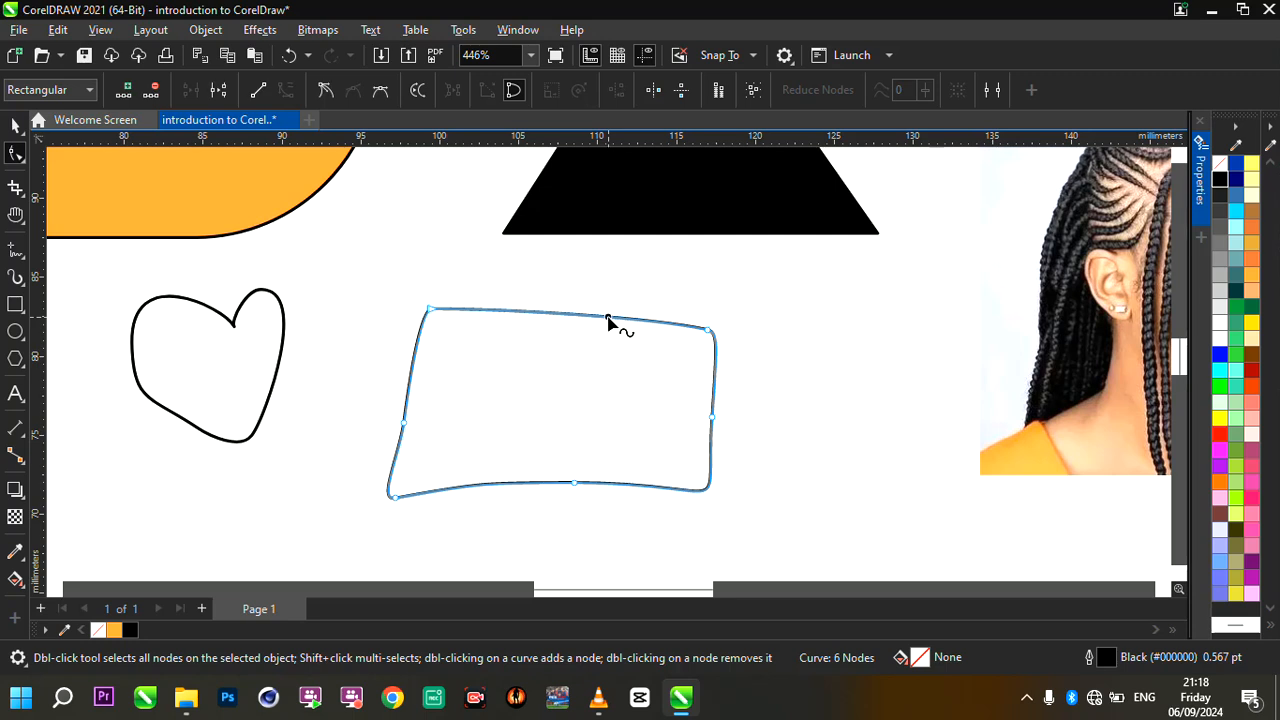
click(257, 91)
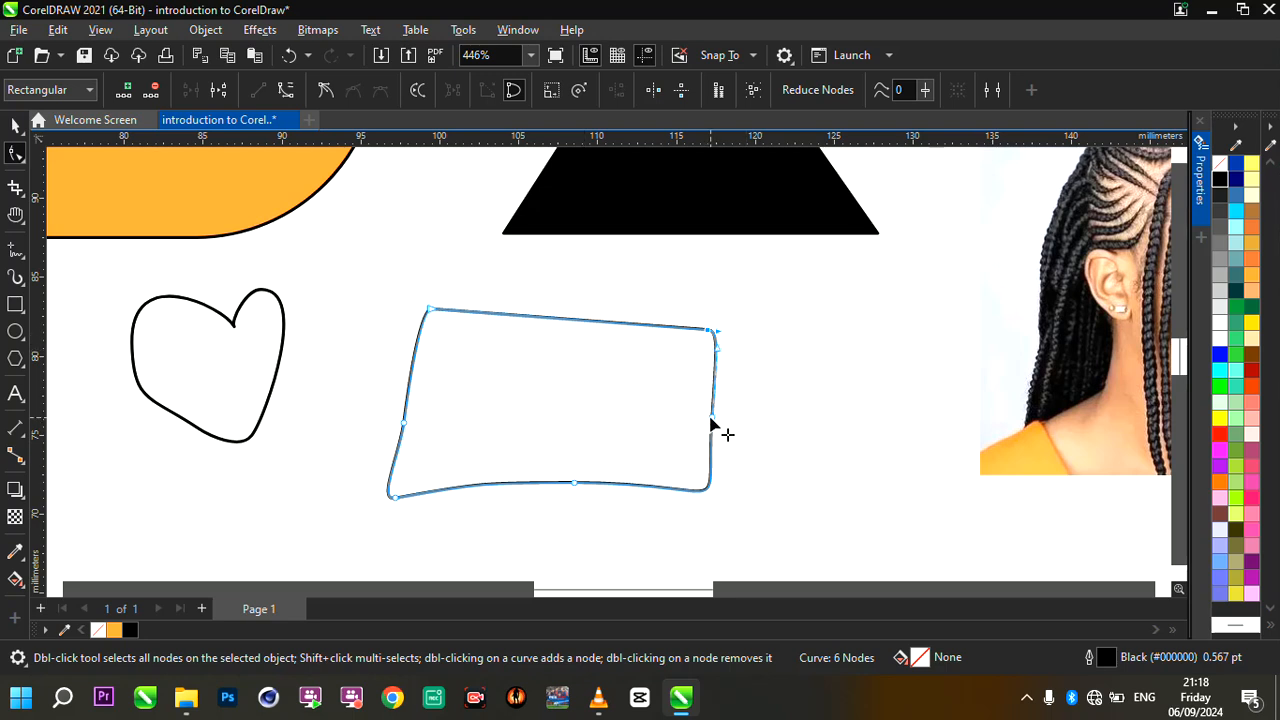
- Add a node at the rectangle's lower-right corner, remove the right edge's middle node, and convert that edge to a straight line
click(707, 492)
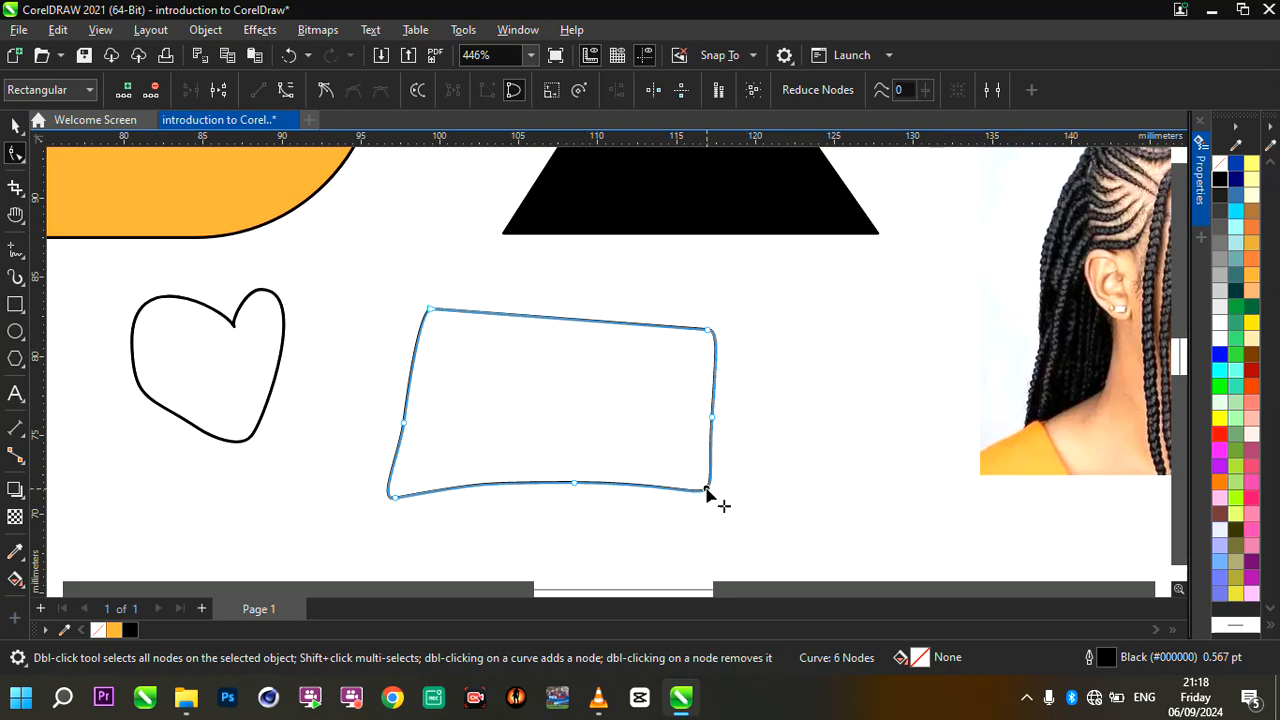
click(713, 425)
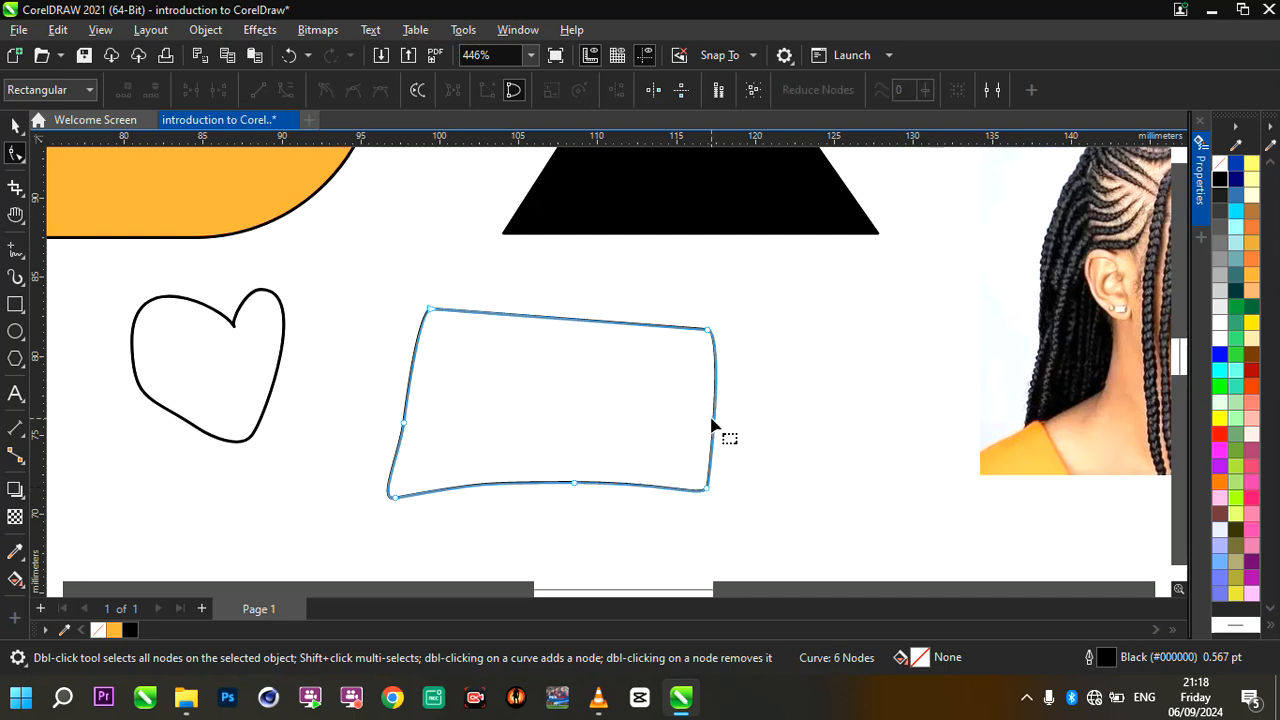
click(715, 408)
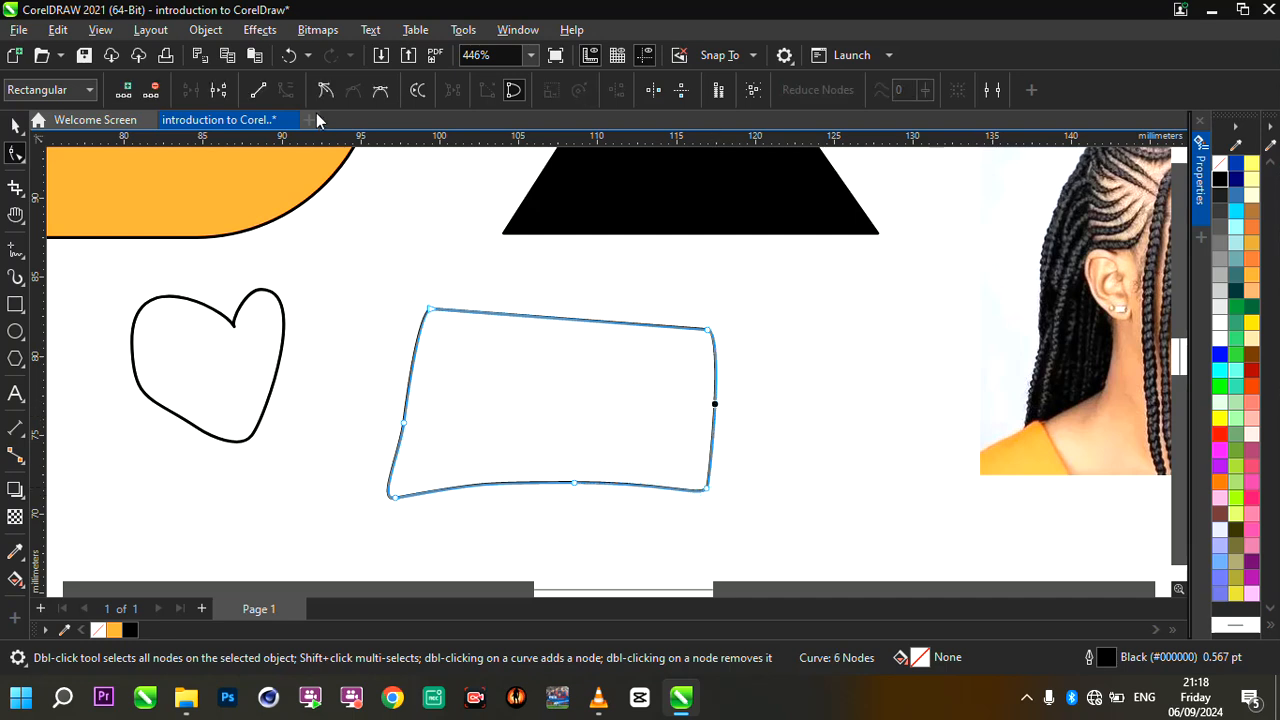
click(254, 86)
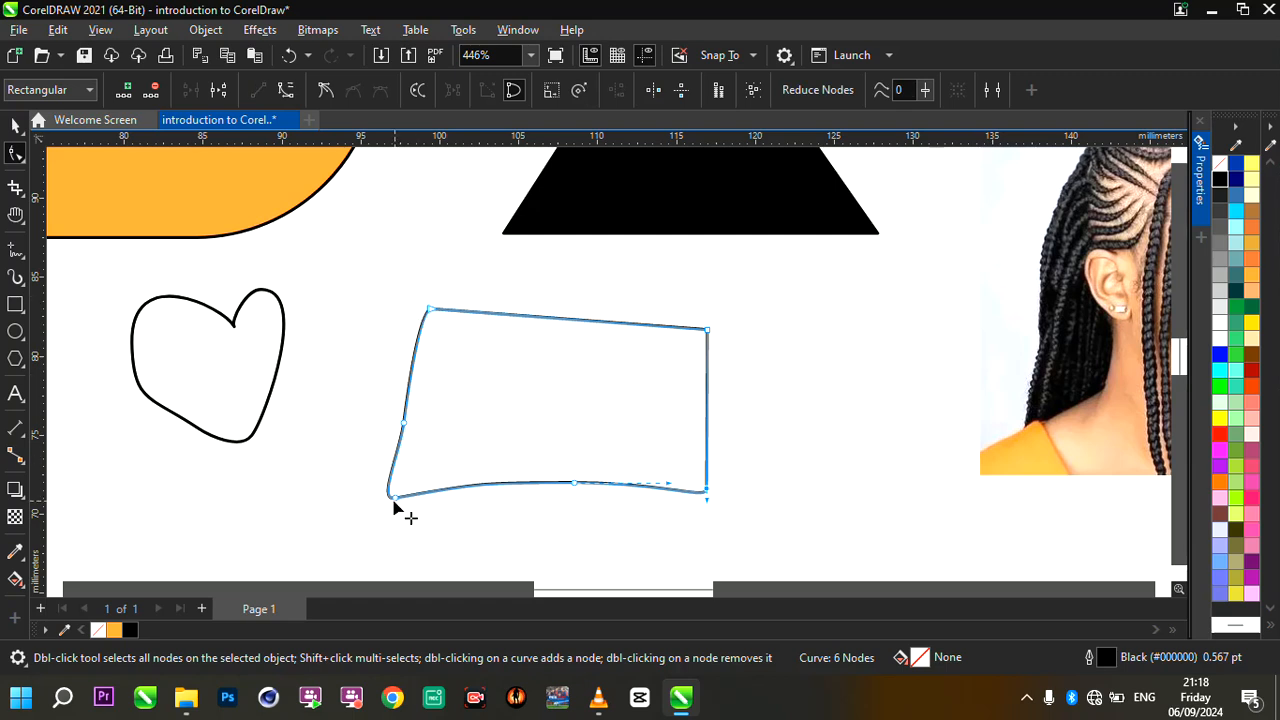
- Remove the middle nodes of the rectangle's left and bottom edges and convert both edges to straight lines
click(405, 424)
key(Delete)
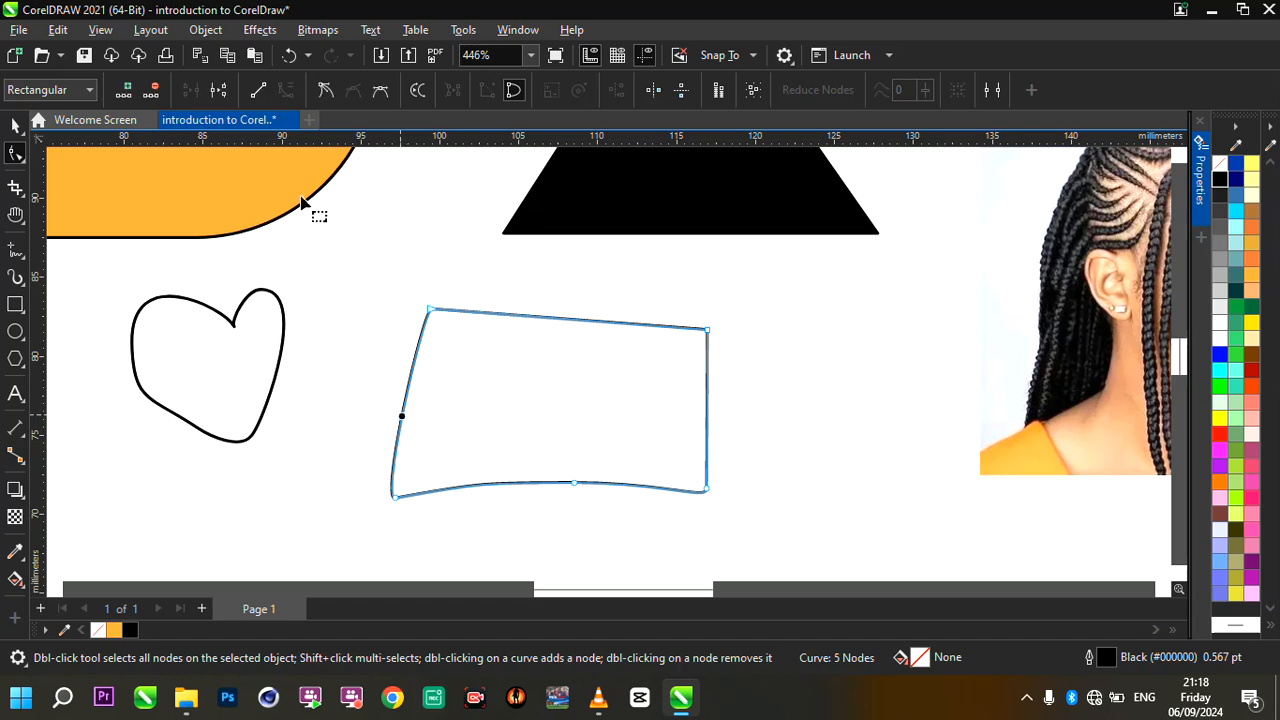
click(258, 90)
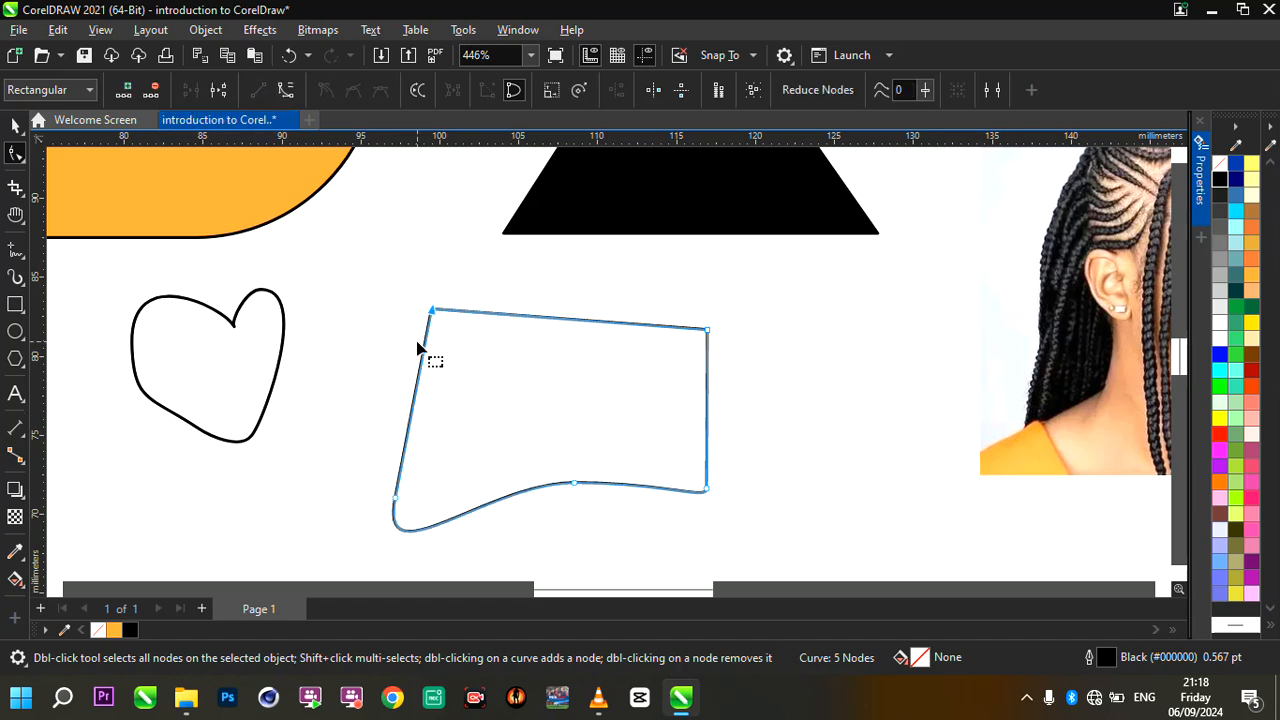
double_click(574, 485)
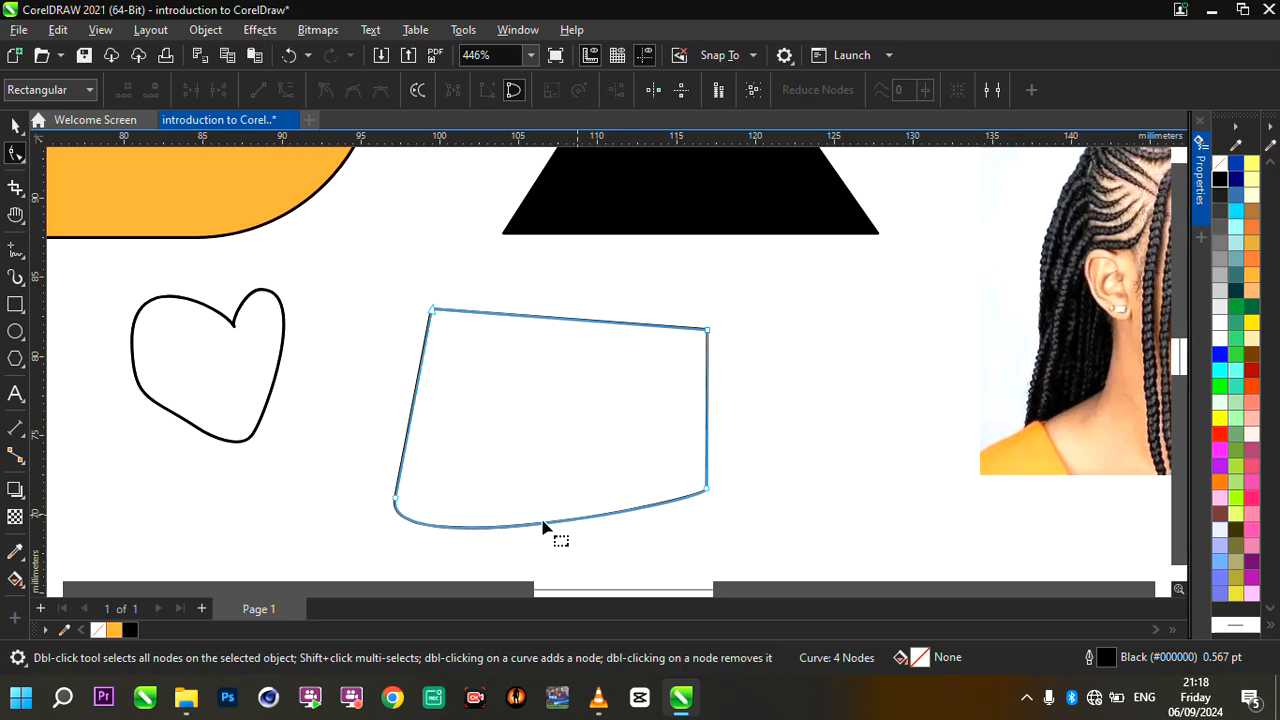
click(490, 527)
click(257, 91)
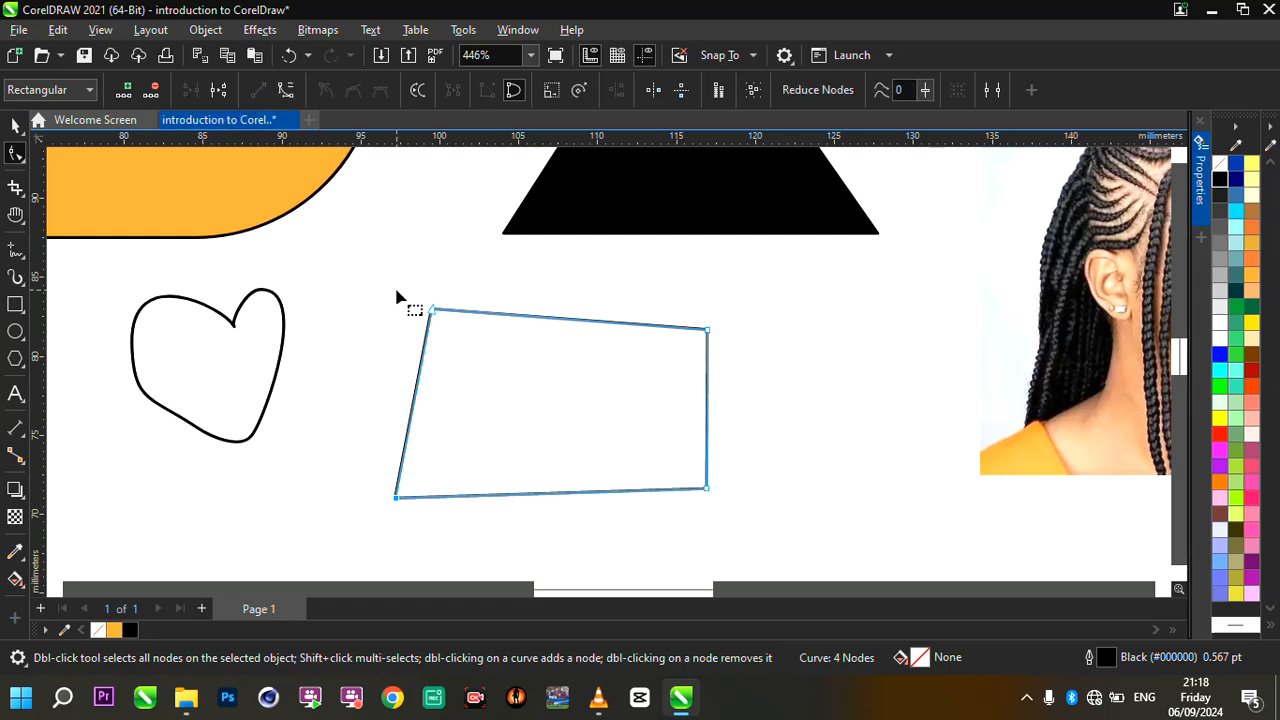
- Reposition the rectangle's upper-right, upper-left and lower-right corner nodes to square up the shape
drag(708, 334, 707, 313)
drag(426, 311, 403, 311)
drag(709, 492, 709, 498)
scroll(688, 428, up, 2)
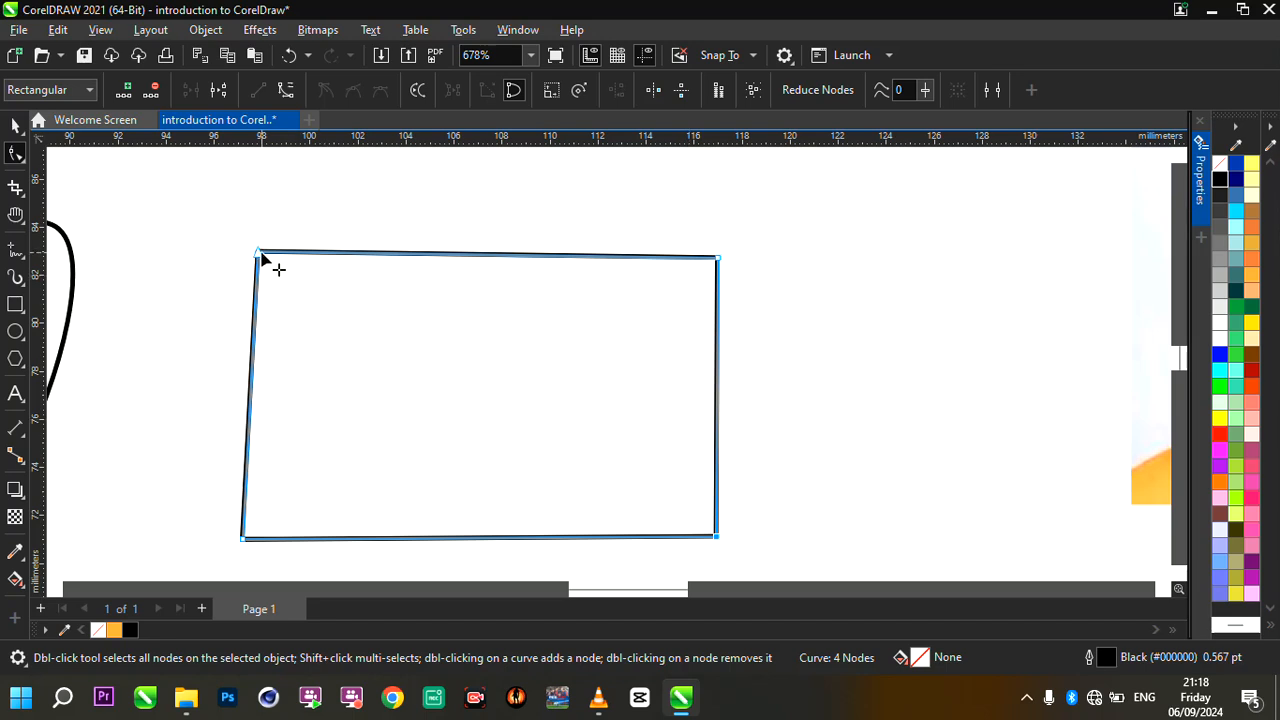
drag(259, 255, 254, 258)
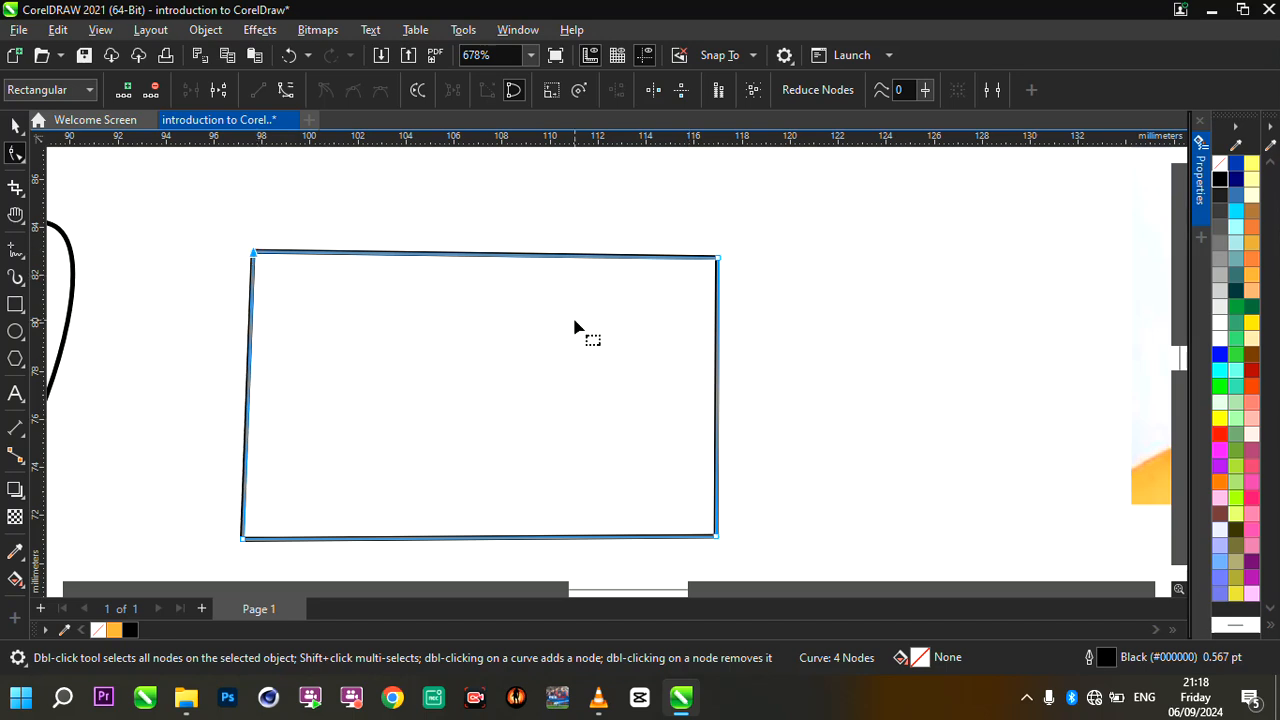
scroll(574, 326, down, 3)
scroll(574, 326, up, 1)
scroll(615, 390, up, 2)
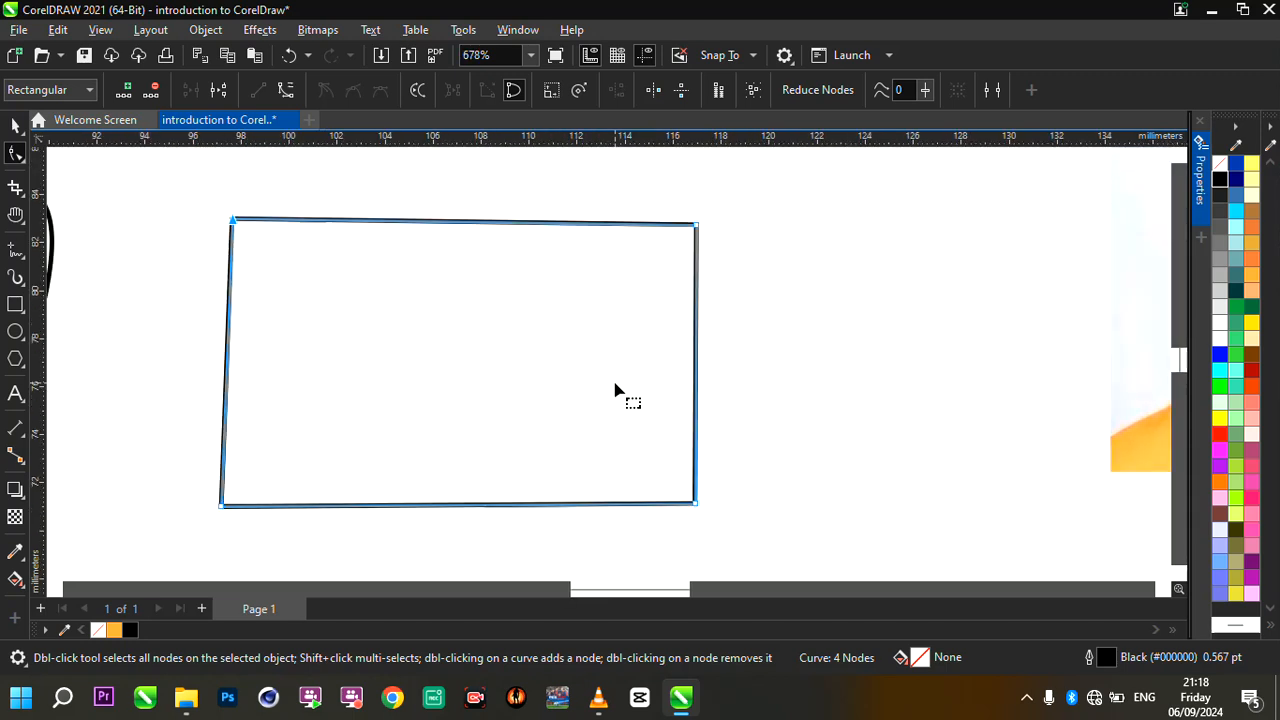
scroll(600, 466, up, 1)
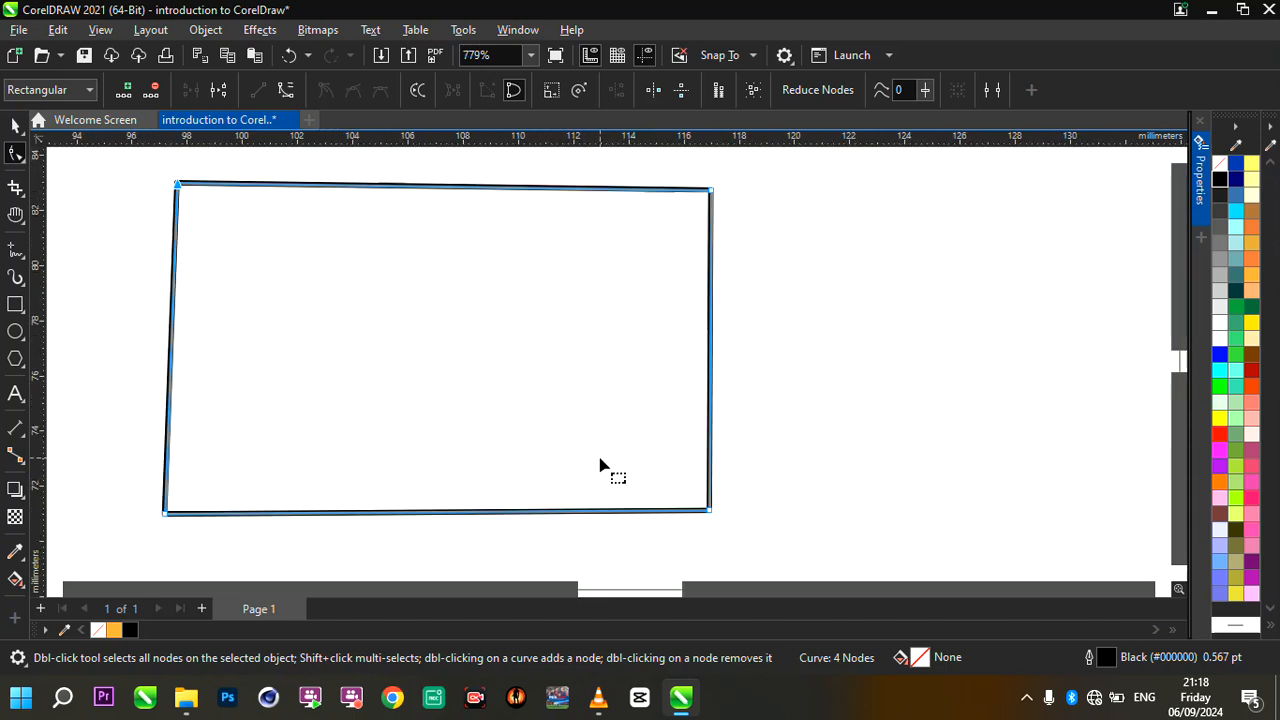
scroll(600, 466, down, 7)
scroll(429, 437, up, 2)
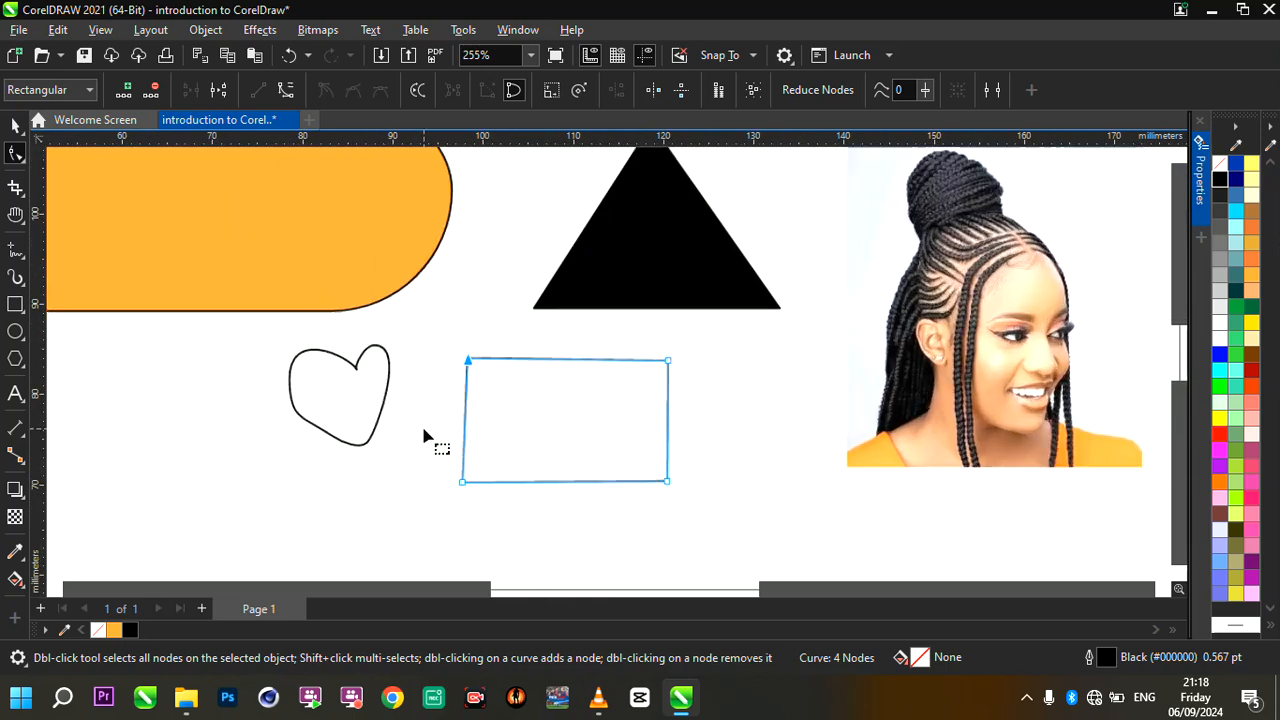
scroll(671, 477, up, 1)
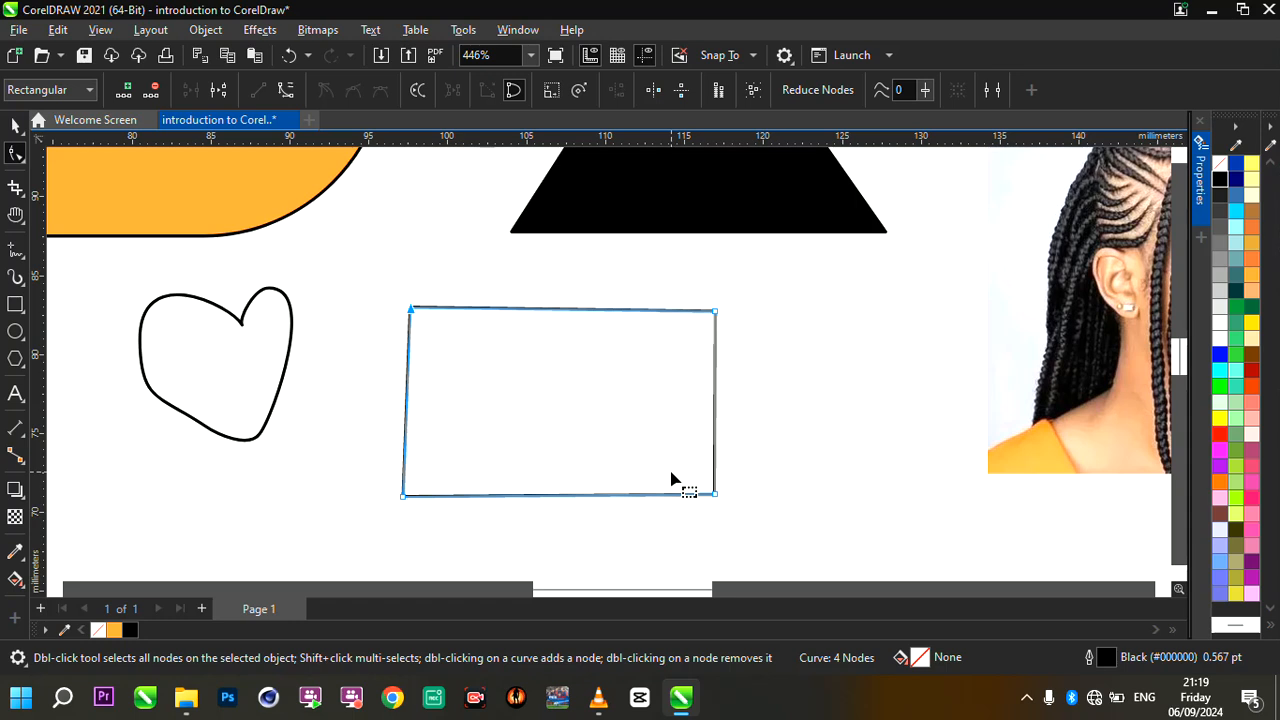
- Draw a connected four-segment zigzag about 9.3 mm wide and 16.1 mm high over the rectangle's left edge with the 2-Point Line tool
click(25, 265)
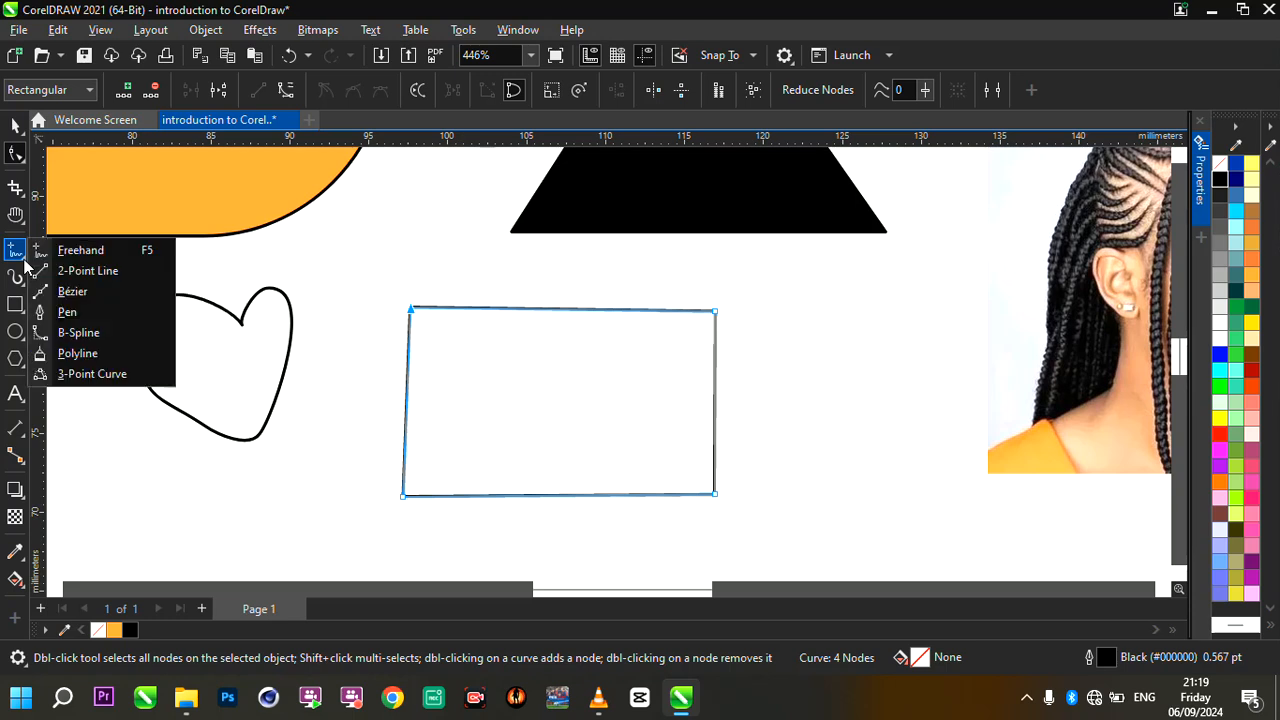
click(84, 272)
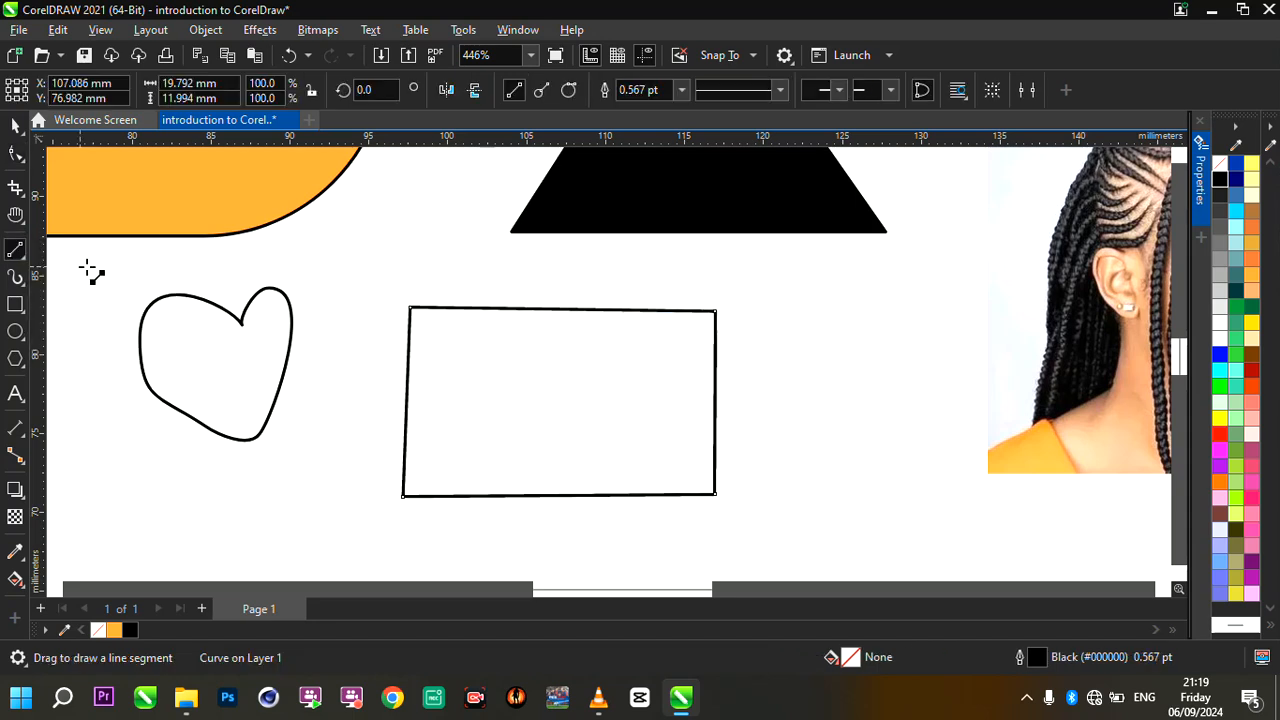
mouse_move(362, 212)
mouse_down()
mouse_move(440, 287)
mouse_move(377, 336)
mouse_move(514, 423)
mouse_move(404, 466)
mouse_up()
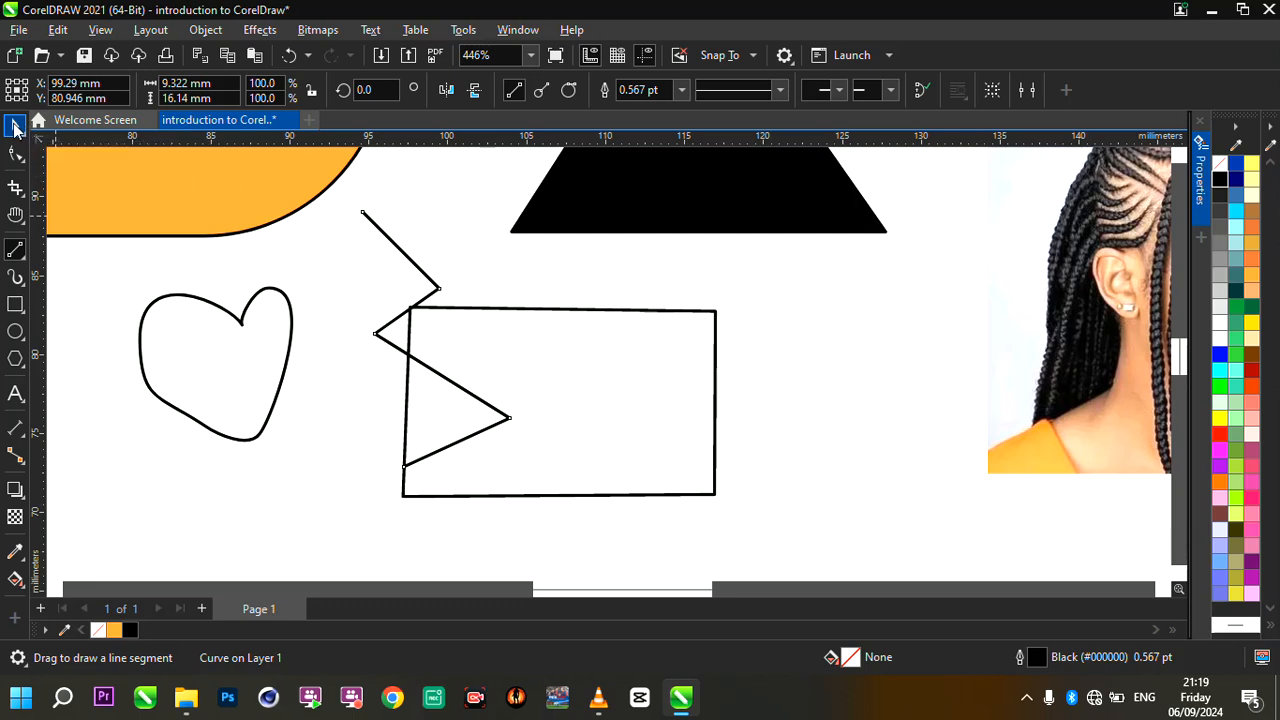
- Delete the zigzag line from the rectangle's left edge
click(13, 126)
scroll(422, 269, down, 3)
scroll(423, 271, up, 3)
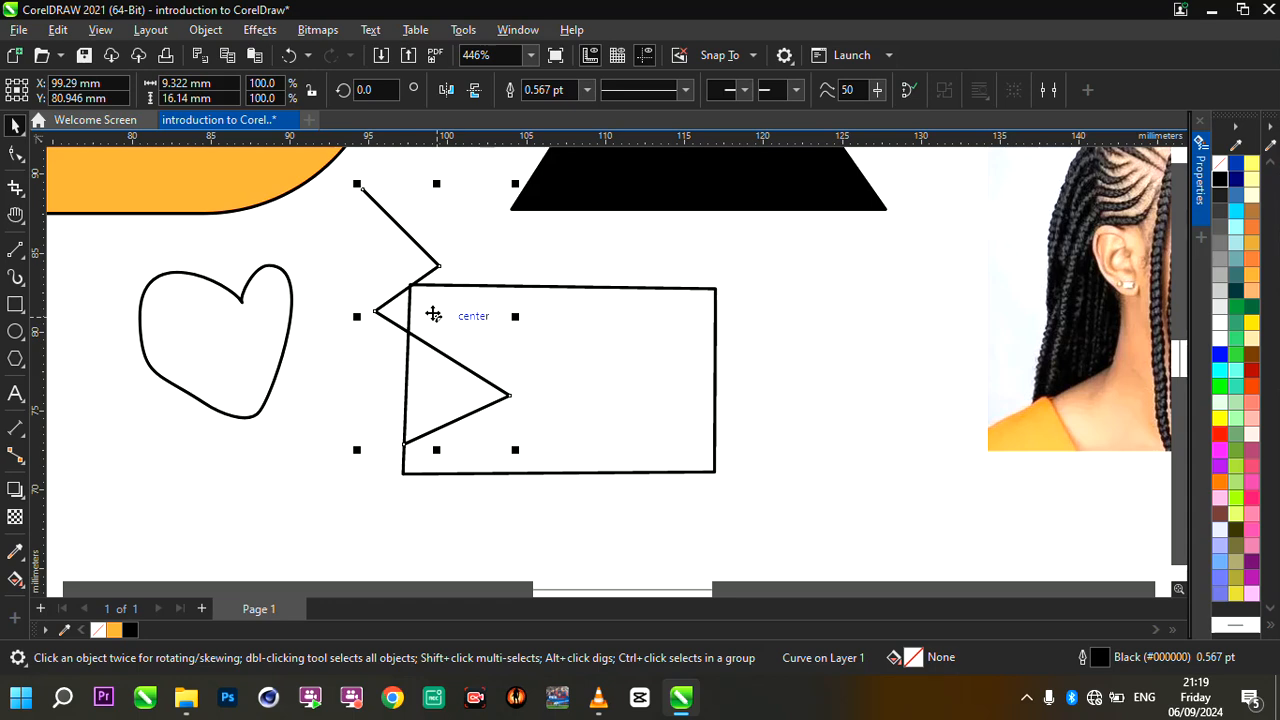
scroll(431, 310, down, 2)
scroll(431, 310, up, 2)
key(Delete)
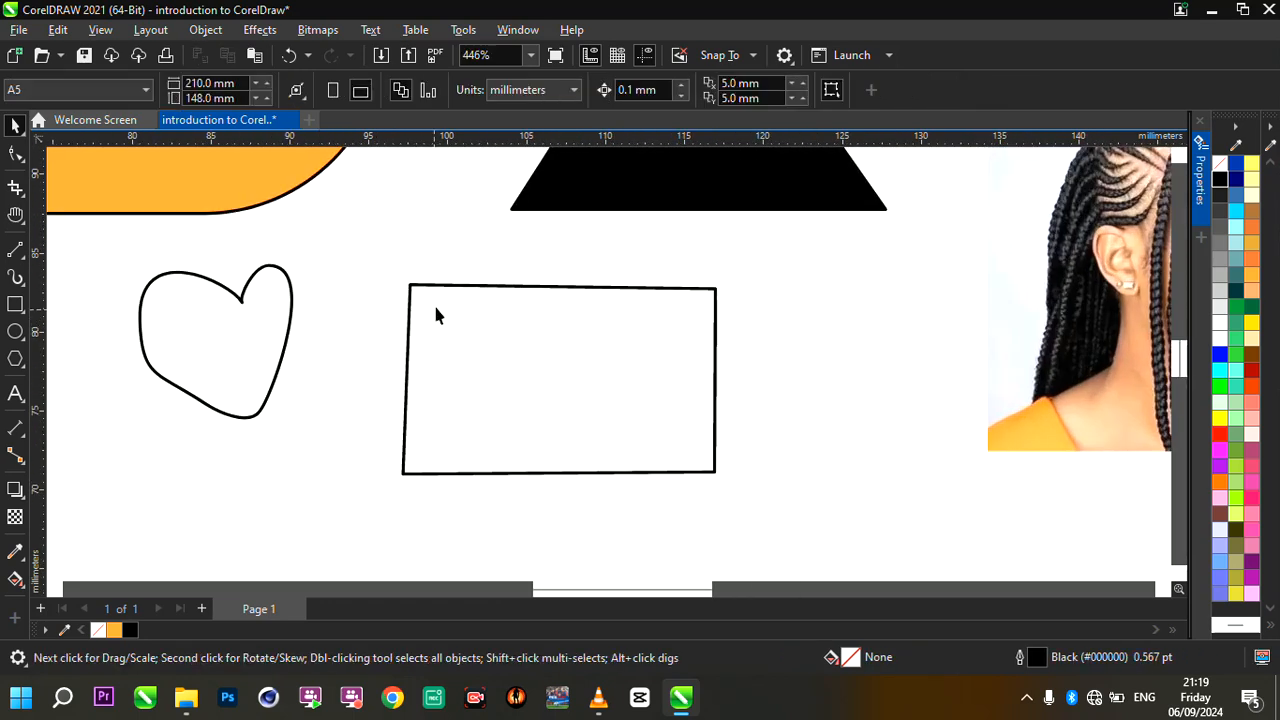
- Draw a horizontal line about 20.9 mm long just above the rectangle's upper edge with the Pen tool
click(25, 254)
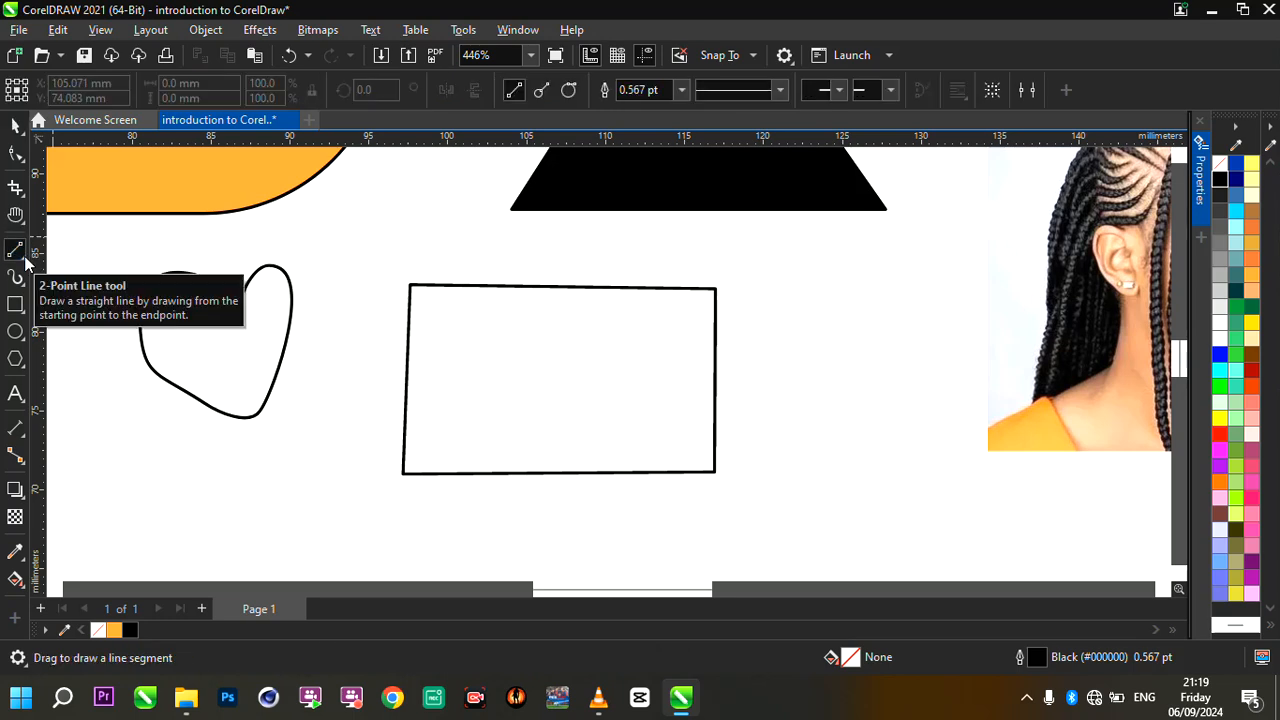
click(26, 258)
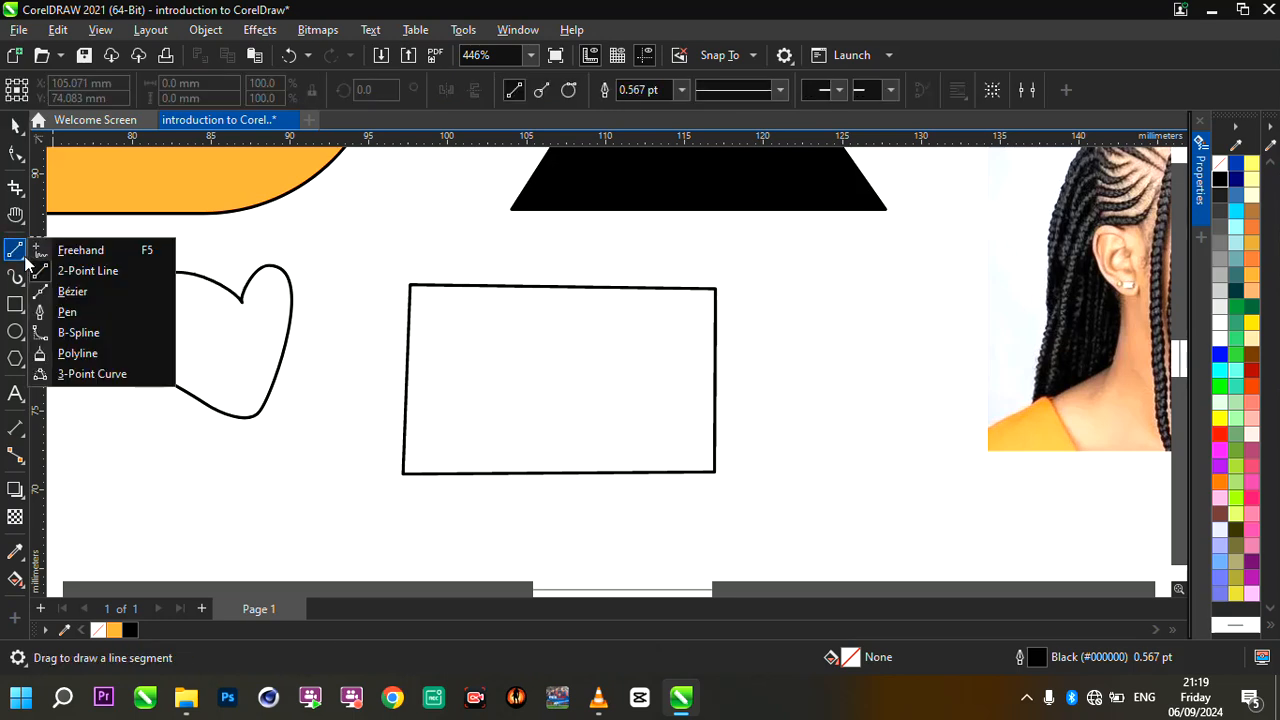
click(77, 313)
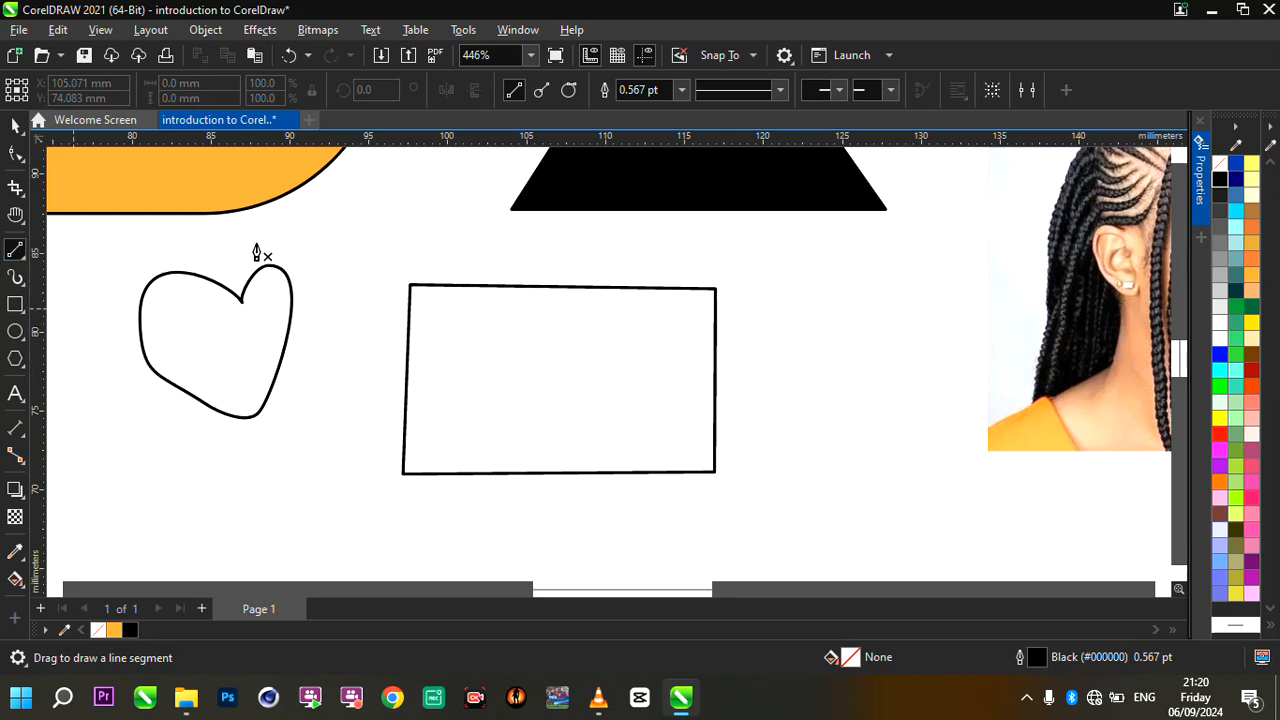
click(355, 247)
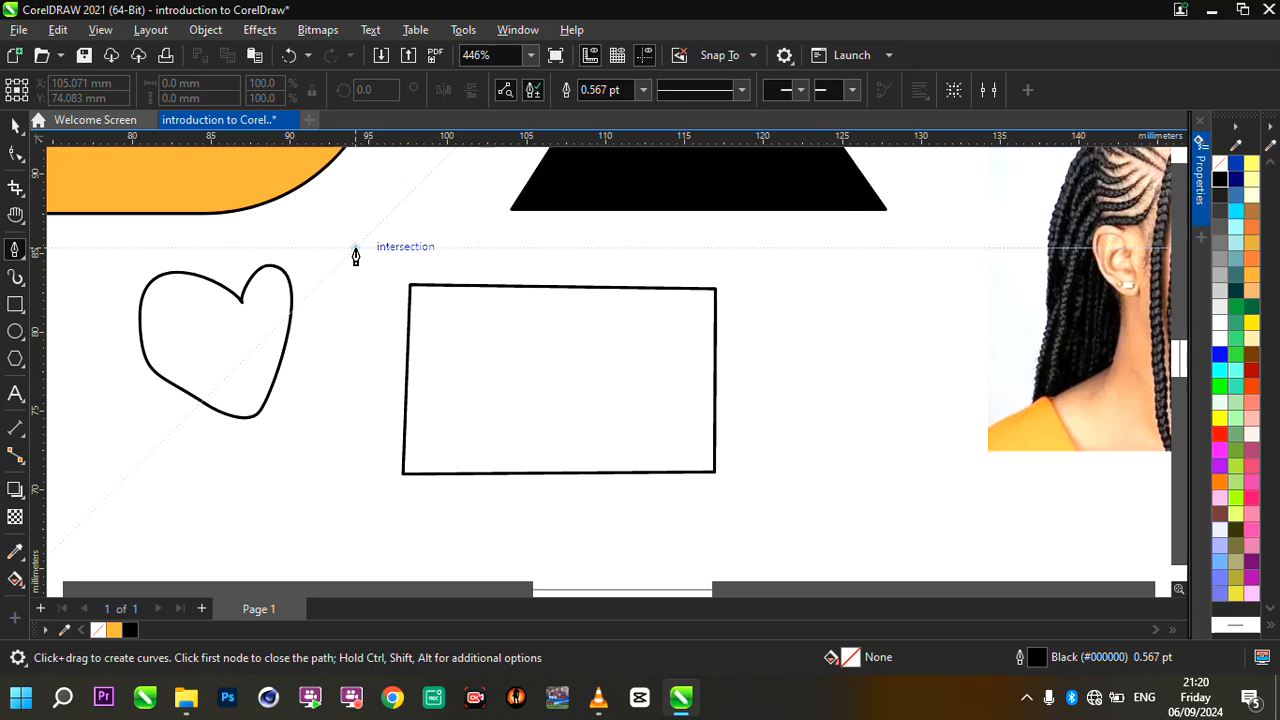
double_click(685, 248)
scroll(672, 251, up, 2)
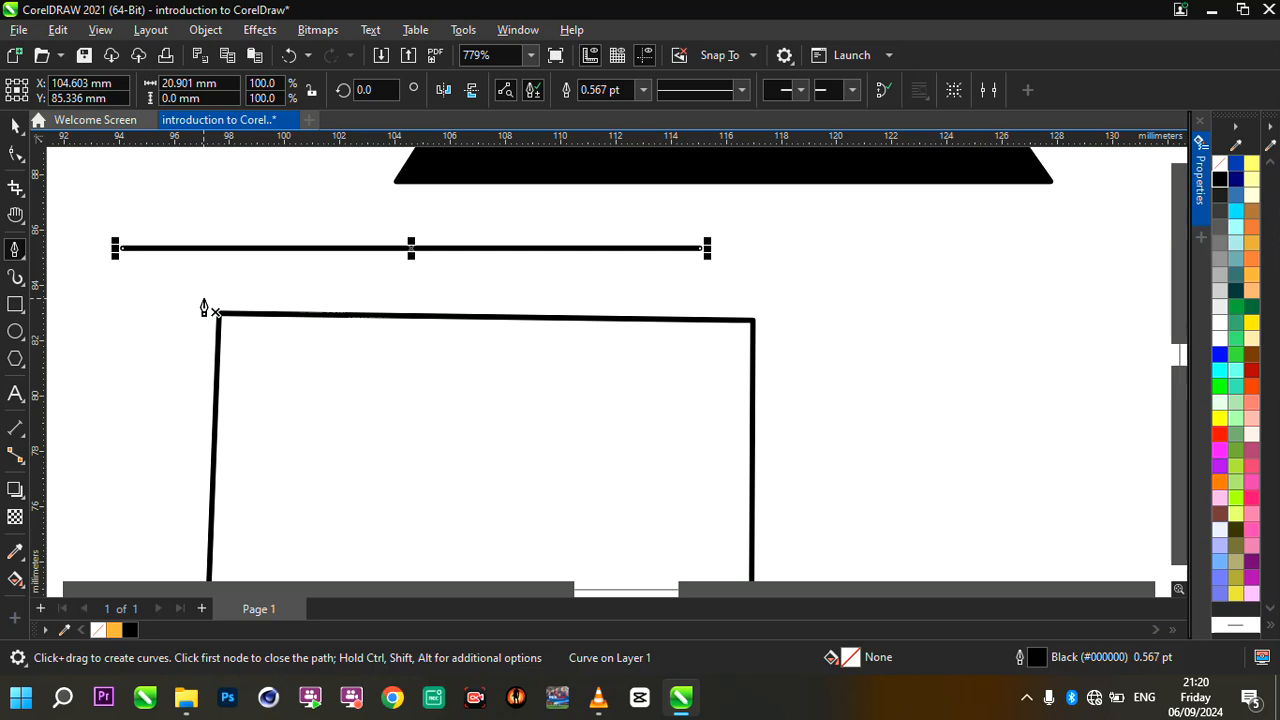
scroll(517, 314, down, 1)
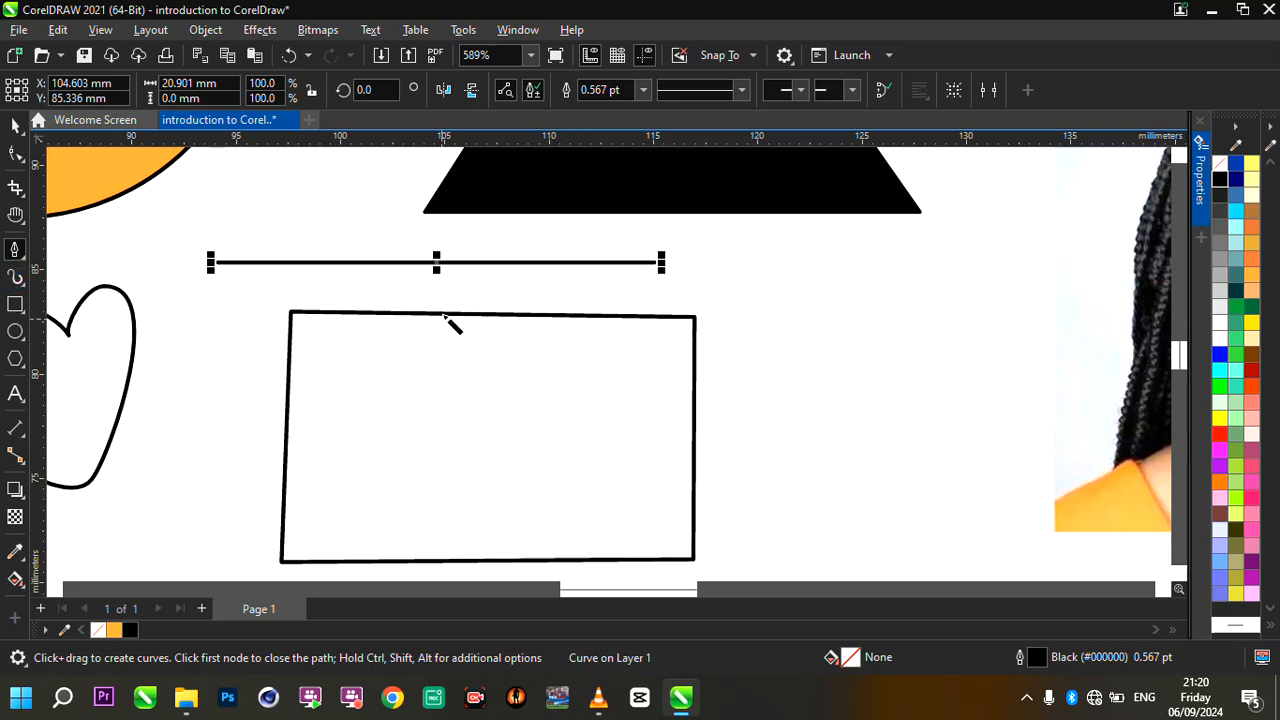
- Draw a wavy 10 mm wide Artistic Media preset stroke in the empty area beside the heart, below the orange shape
key(i)
scroll(449, 290, down, 3)
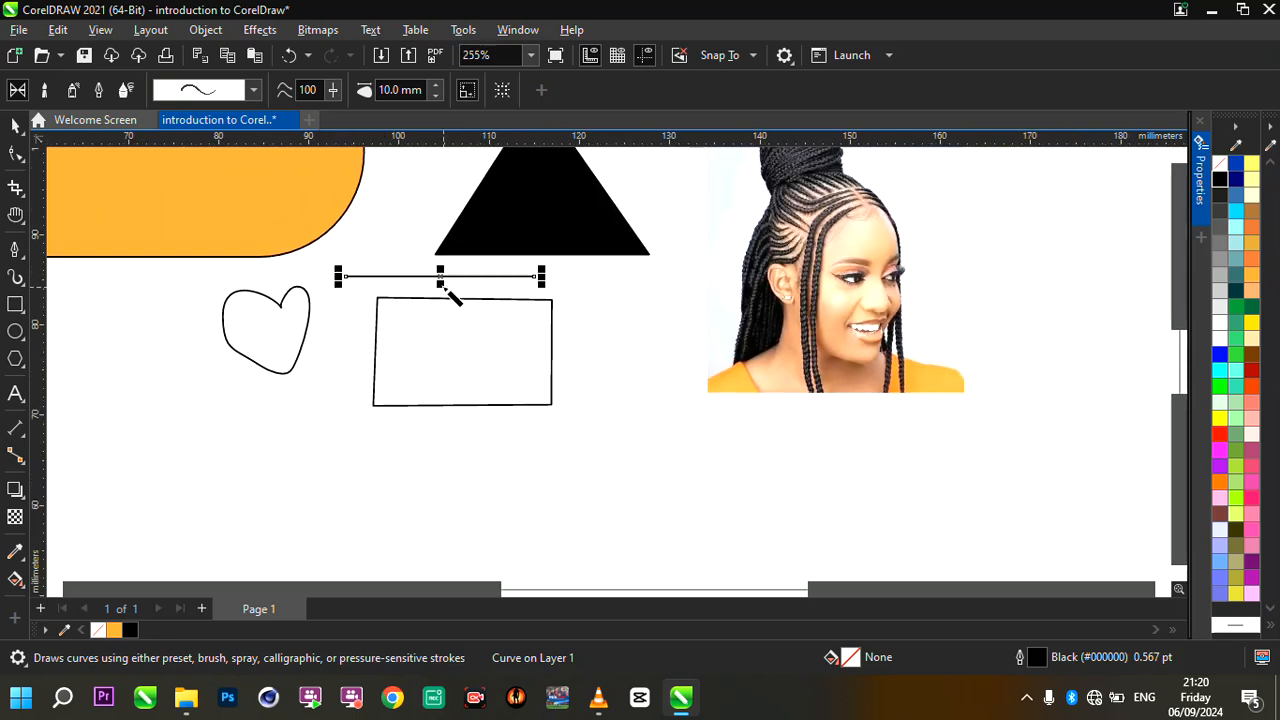
scroll(660, 304, up, 3)
scroll(660, 304, down, 2)
scroll(420, 307, down, 3)
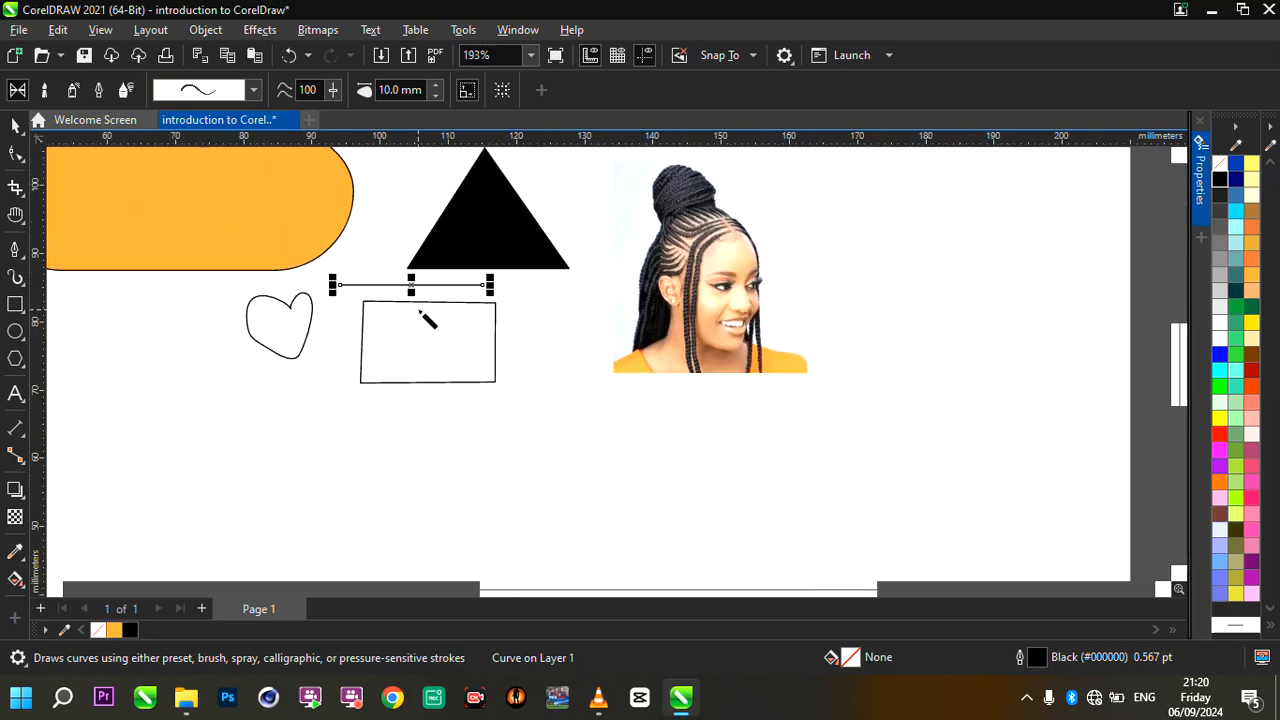
scroll(180, 340, down, 1)
scroll(177, 340, up, 2)
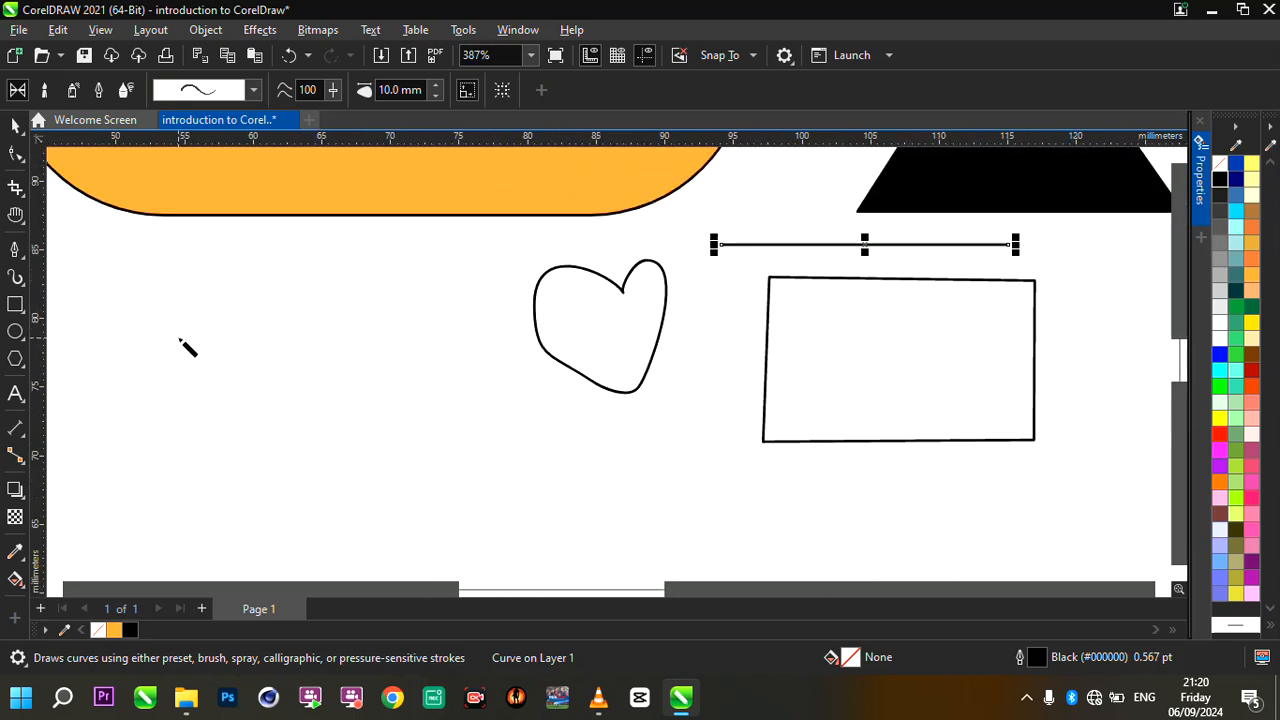
mouse_move(103, 350)
mouse_down()
mouse_move(220, 288)
mouse_move(479, 387)
mouse_up()
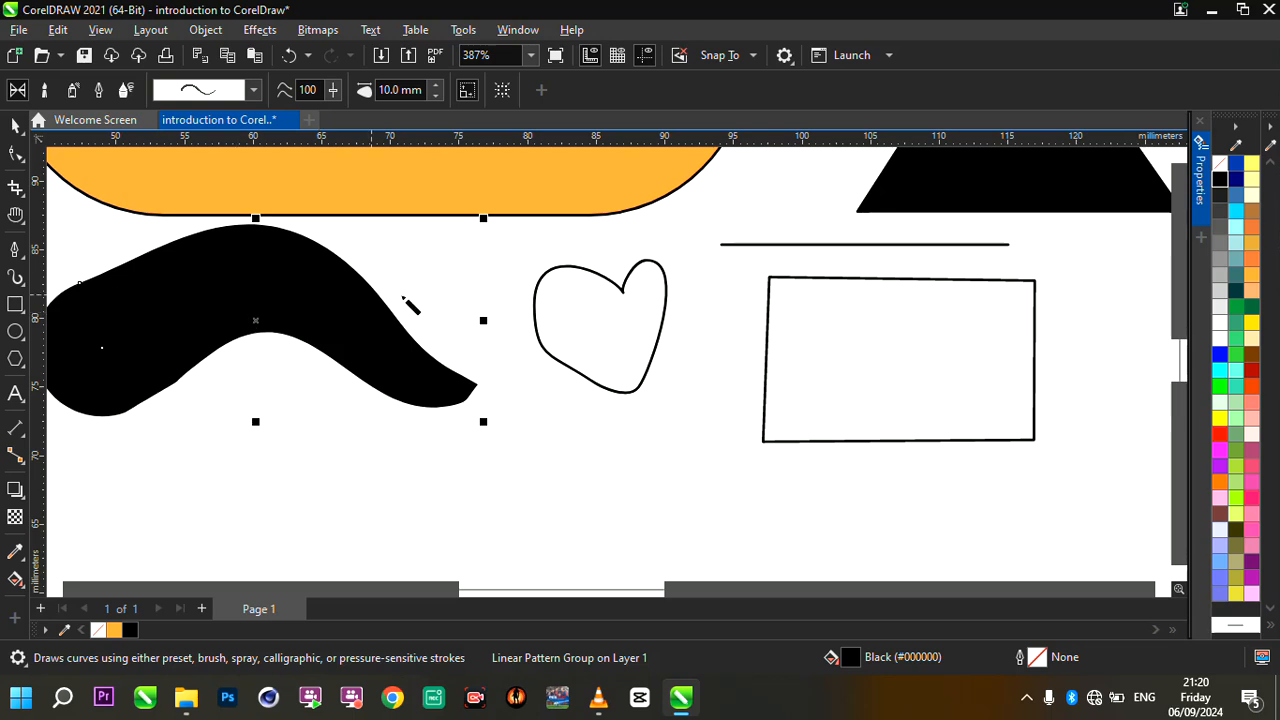
- Change the wavy stroke's preset to one that starts thick and tapers to a fine point
scroll(450, 316, down, 1)
scroll(253, 290, up, 1)
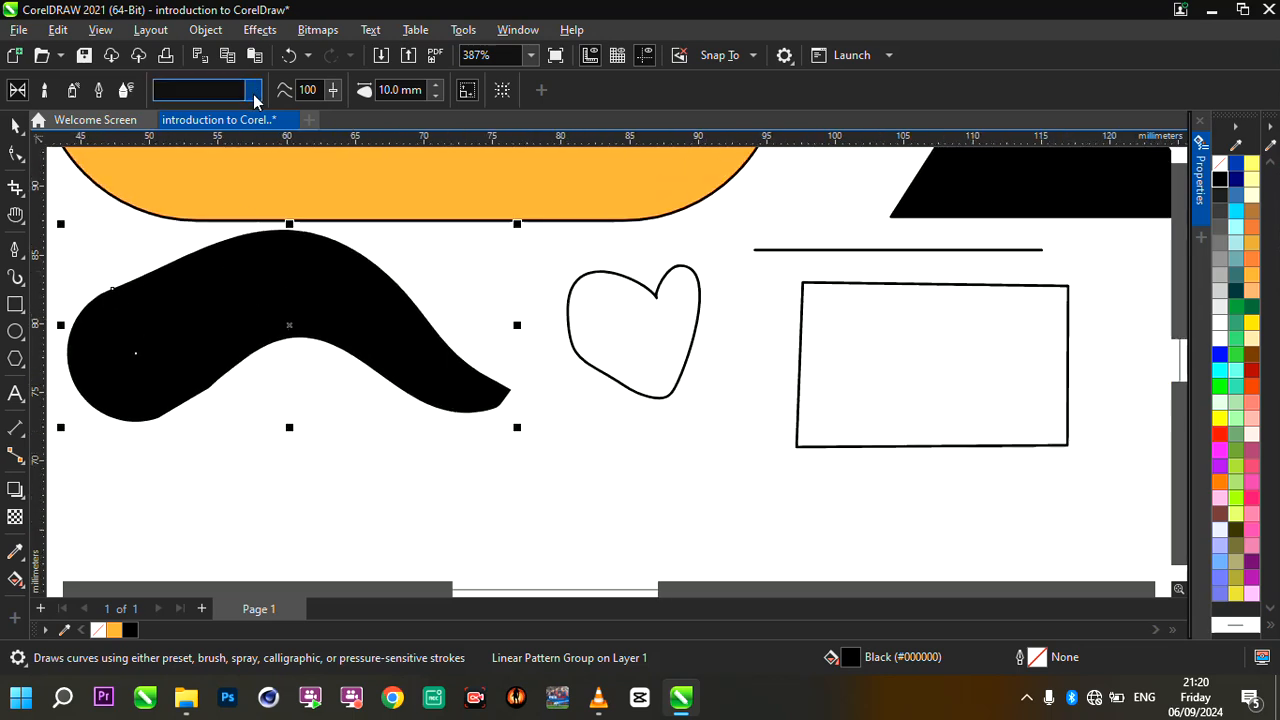
click(256, 91)
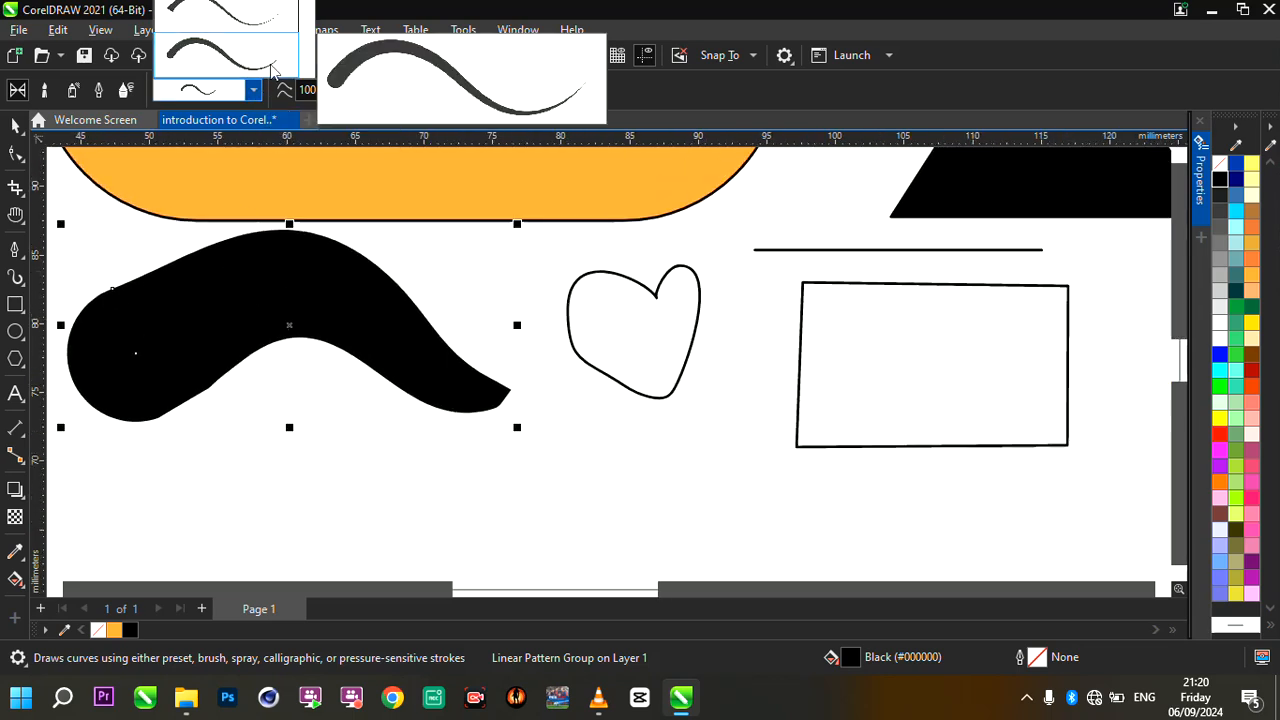
click(272, 68)
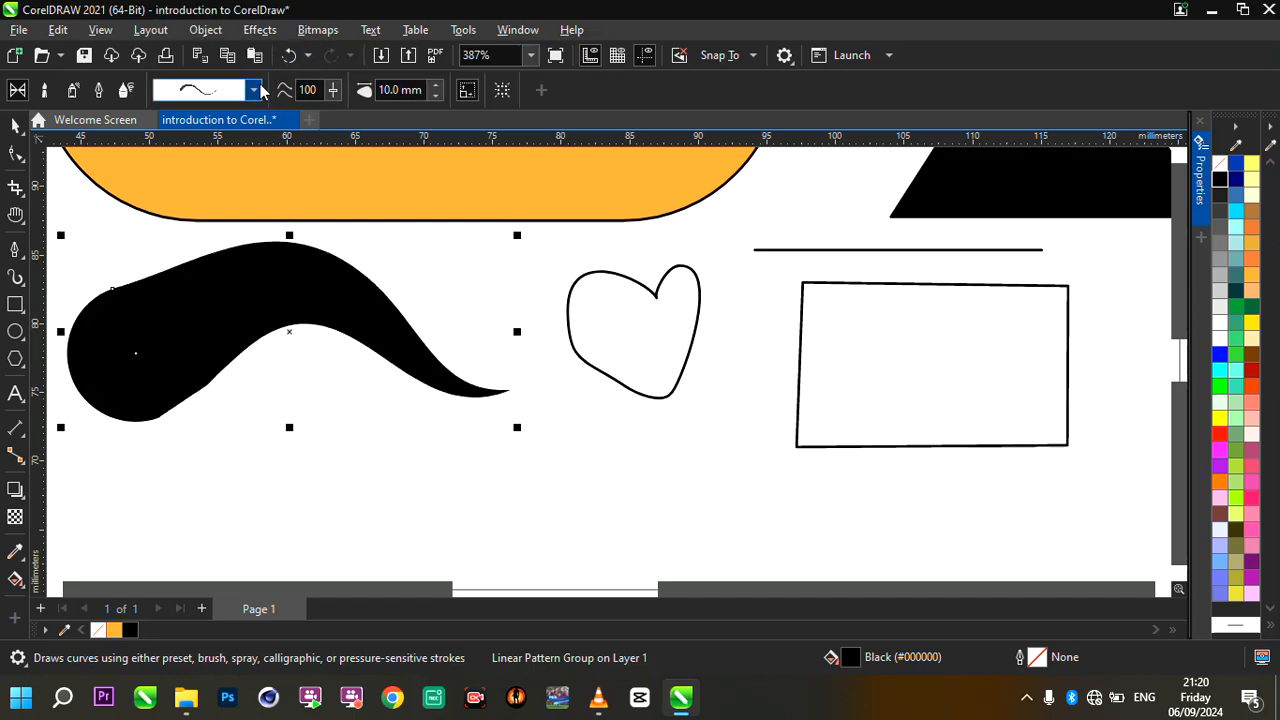
- Try another thick preset shape on the wavy Artistic Media stroke
click(254, 90)
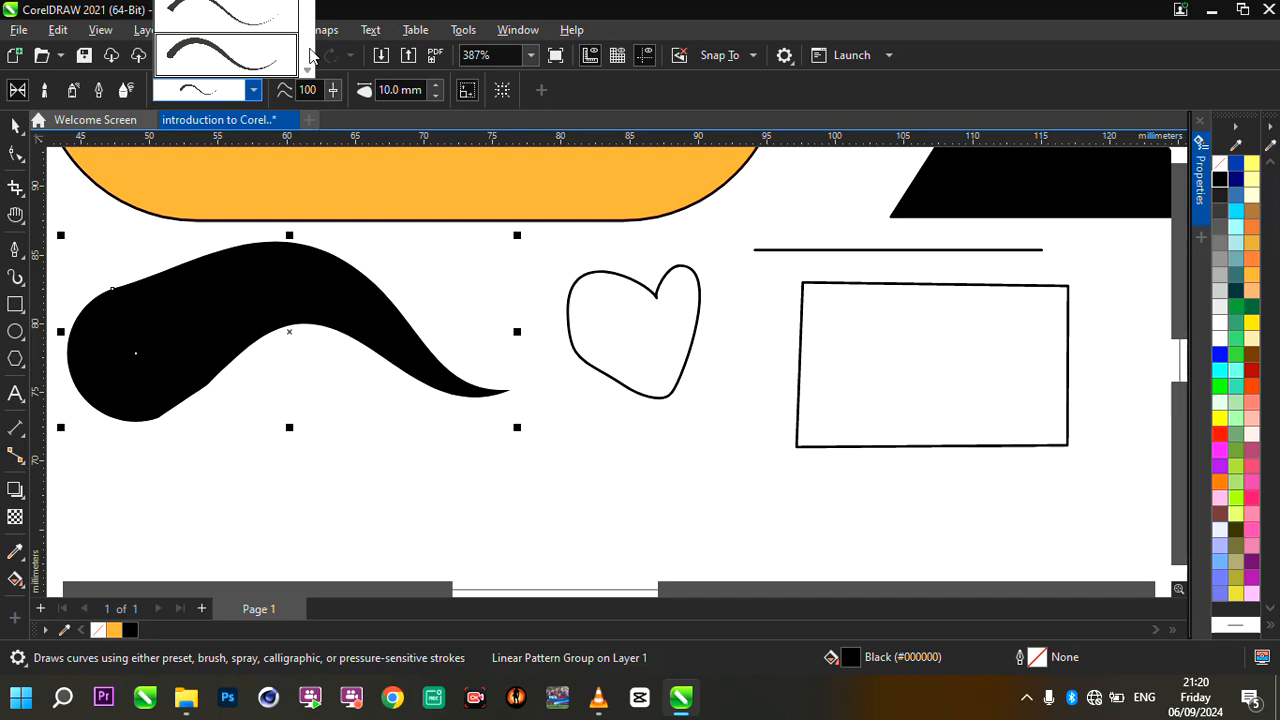
click(307, 71)
click(307, 71)
click(307, 71)
click(307, 71)
click(307, 71)
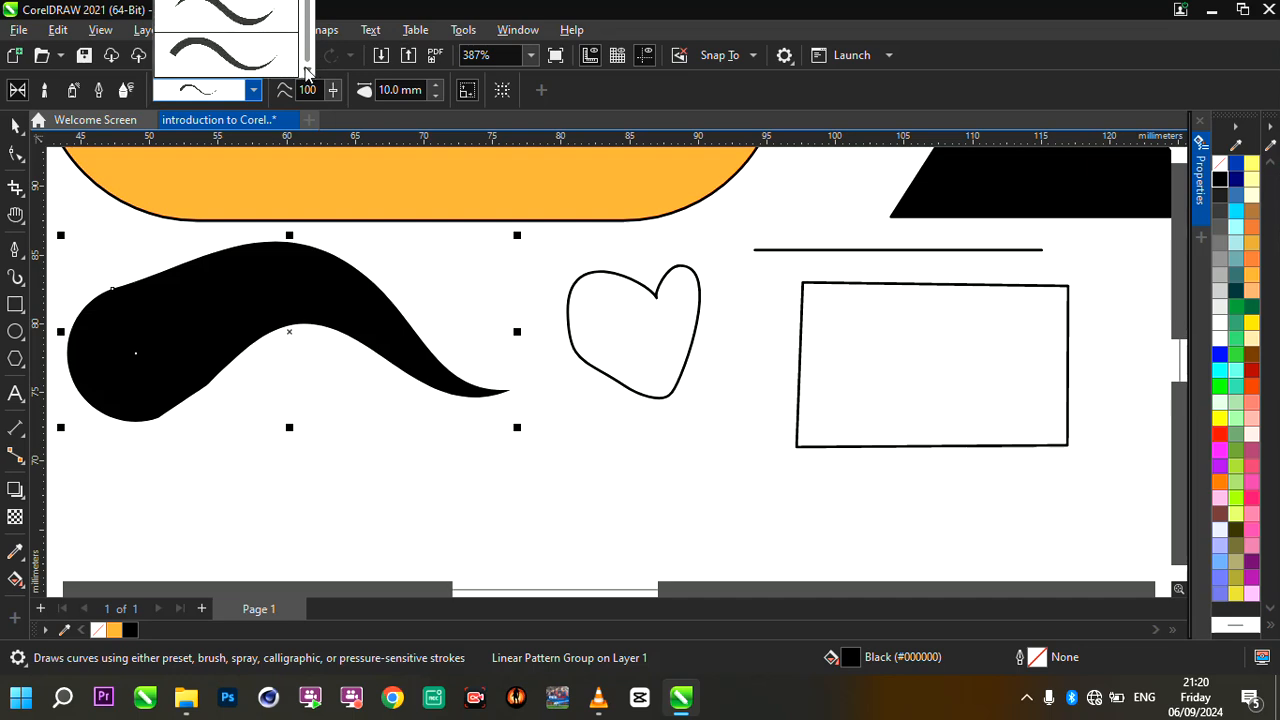
click(250, 58)
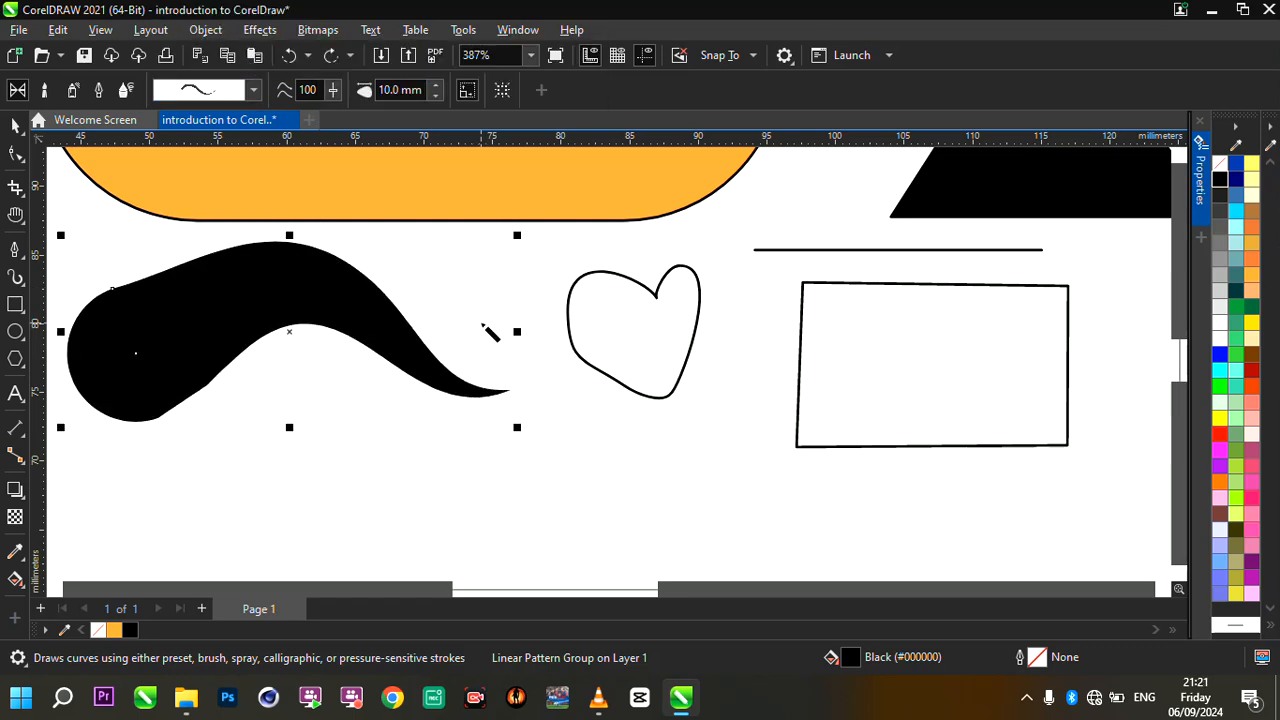
- Switch to the Pick tool, look over all objects on the page and show the black triangle's rotation handles
scroll(491, 331, down, 3)
scroll(490, 331, up, 2)
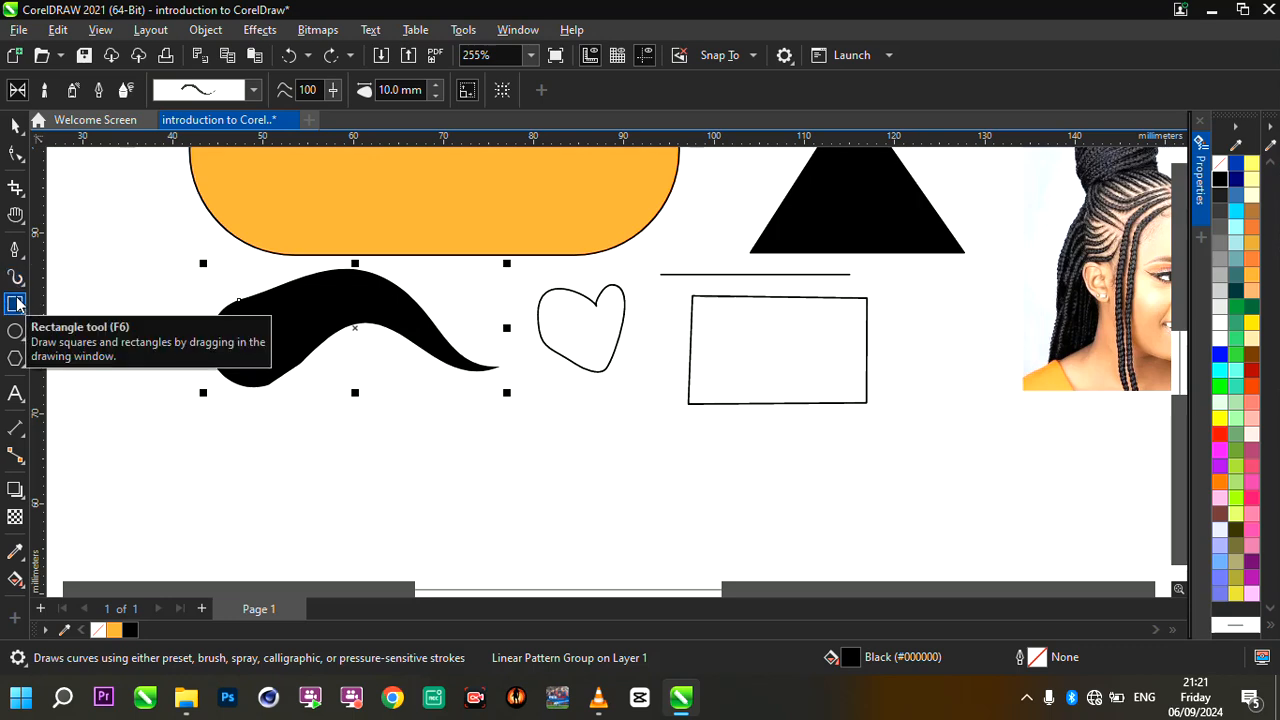
scroll(386, 391, down, 5)
key(shift+F4)
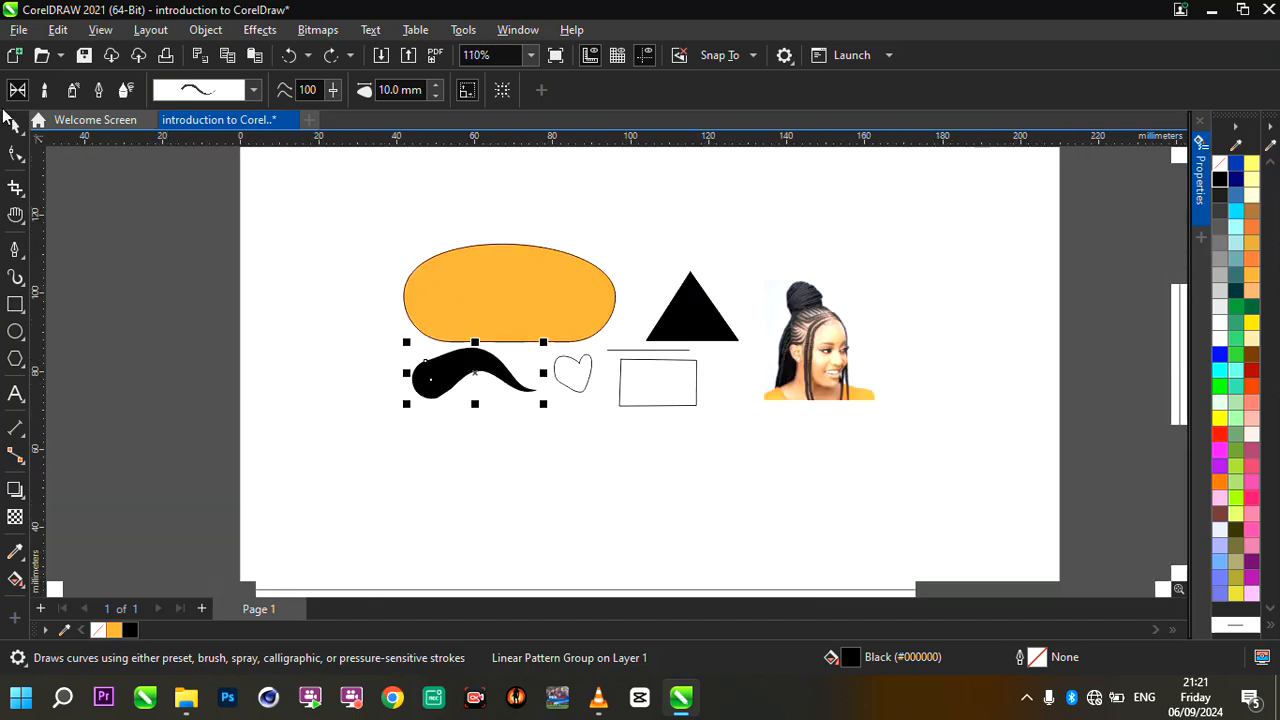
click(14, 125)
key(F3)
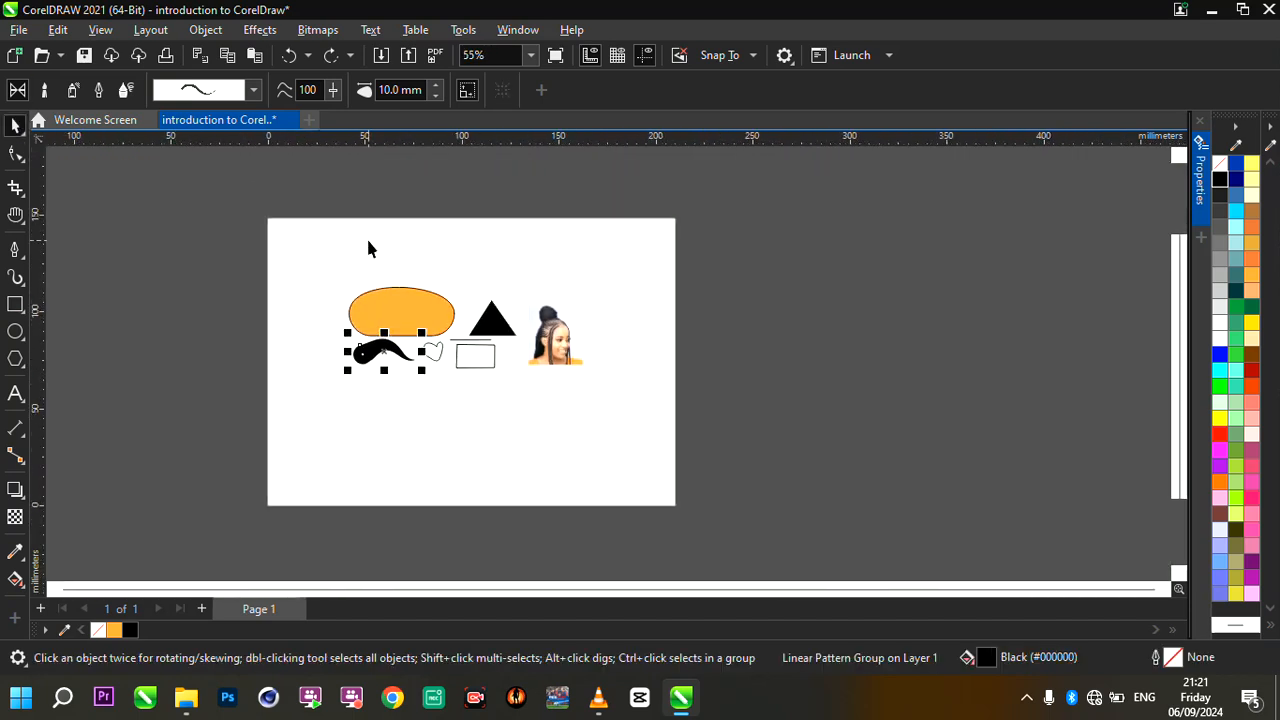
scroll(368, 249, up, 1)
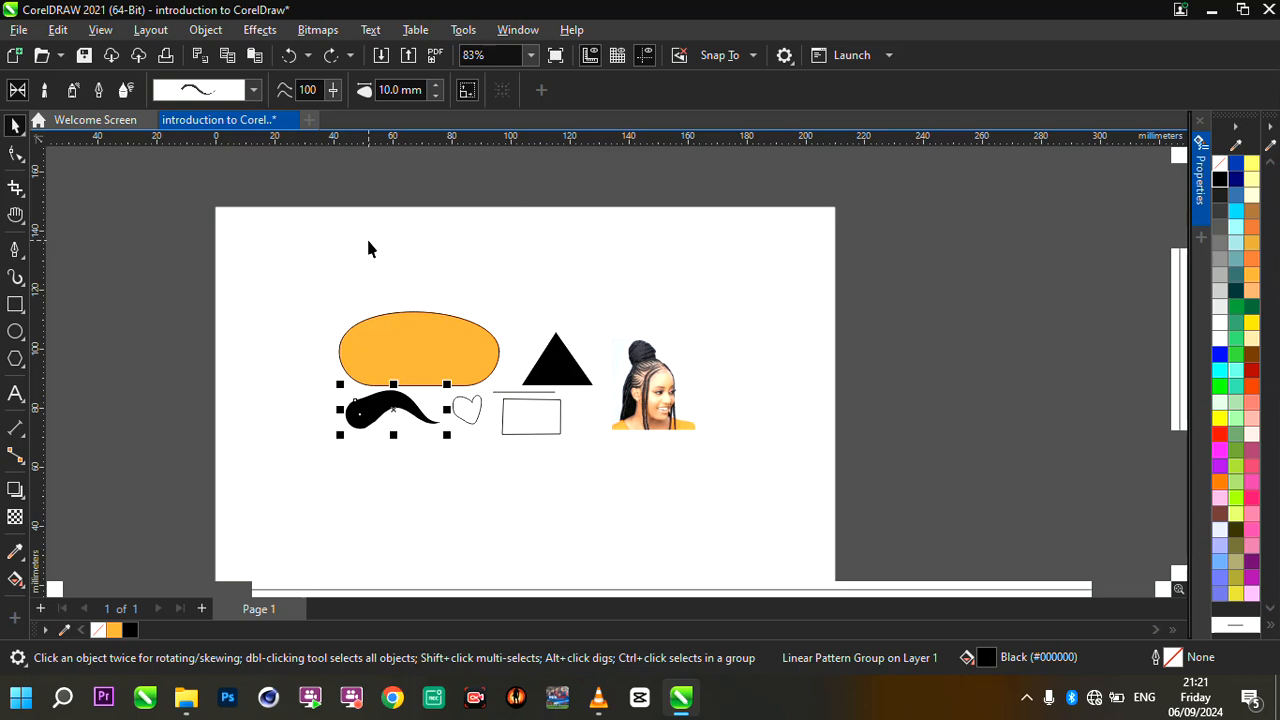
scroll(366, 248, up, 2)
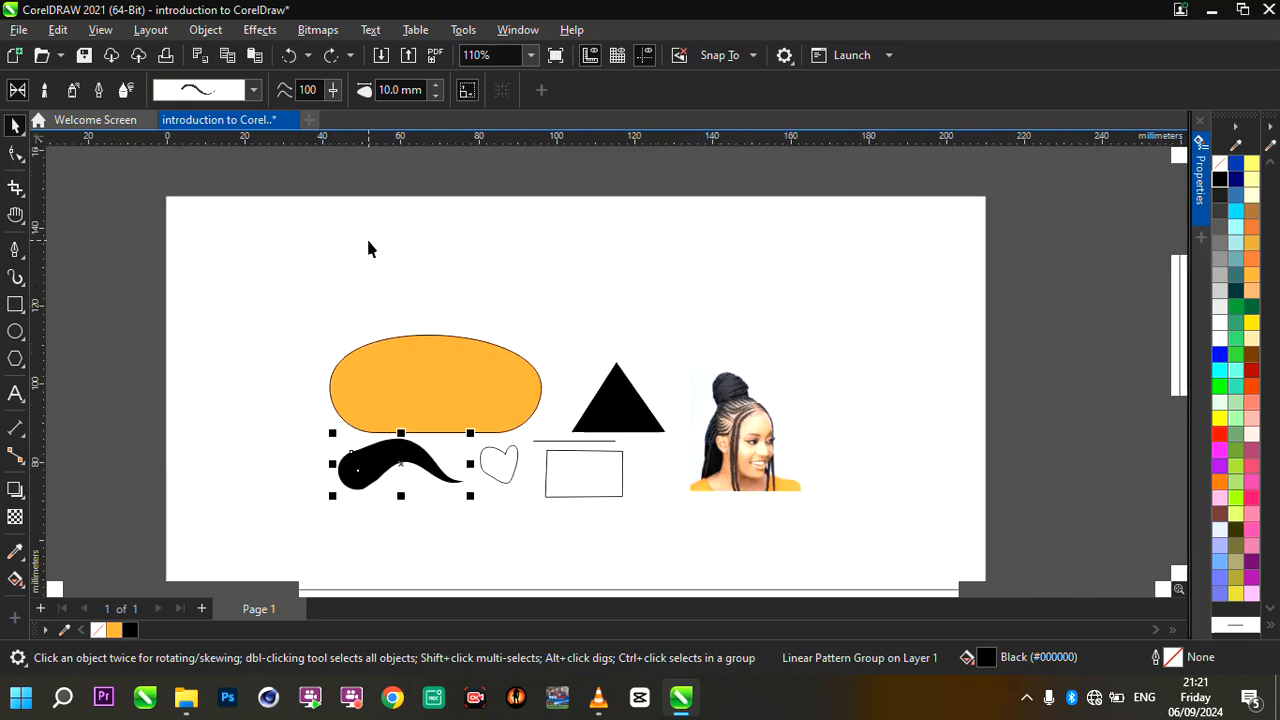
scroll(351, 246, down, 2)
scroll(513, 378, up, 1)
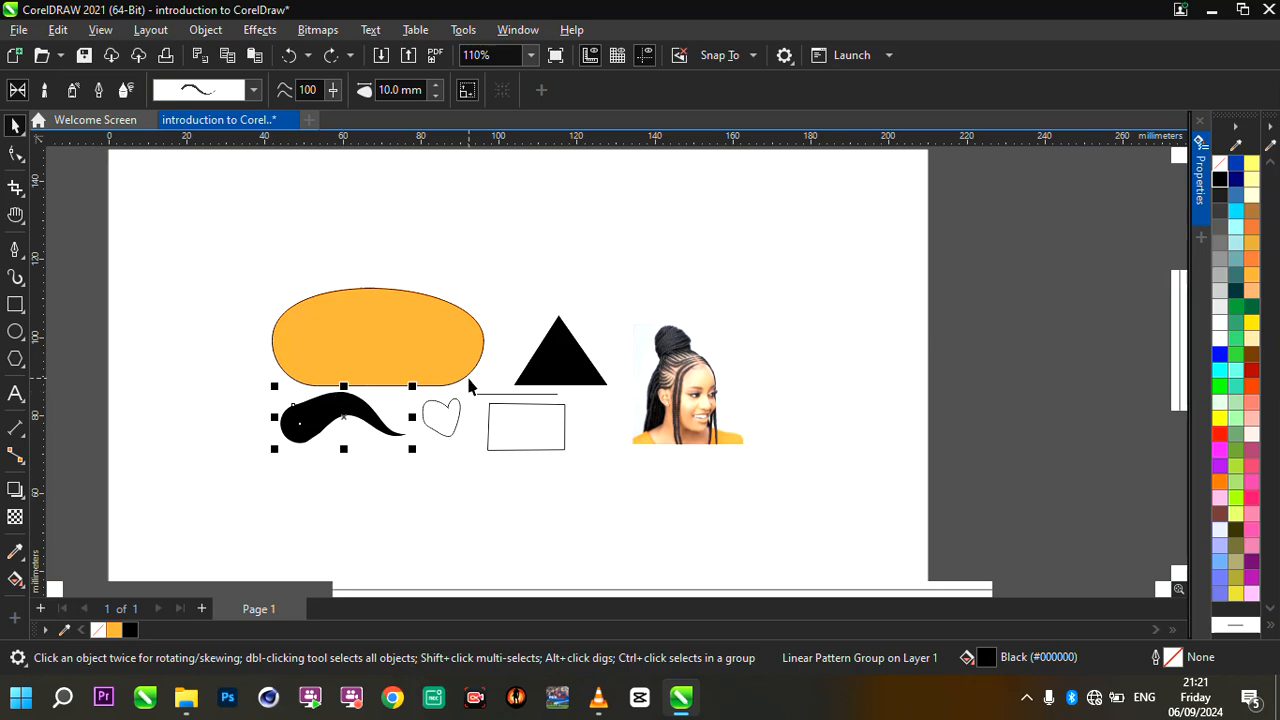
scroll(549, 394, down, 2)
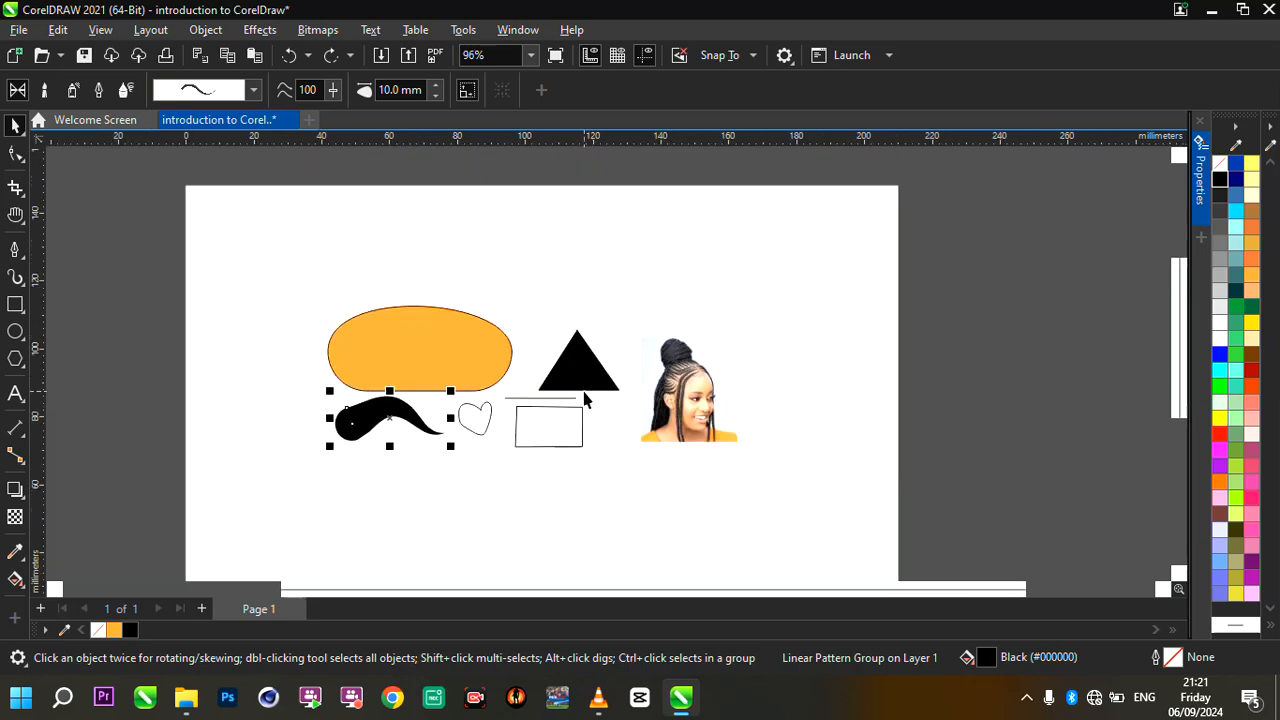
scroll(585, 392, up, 3)
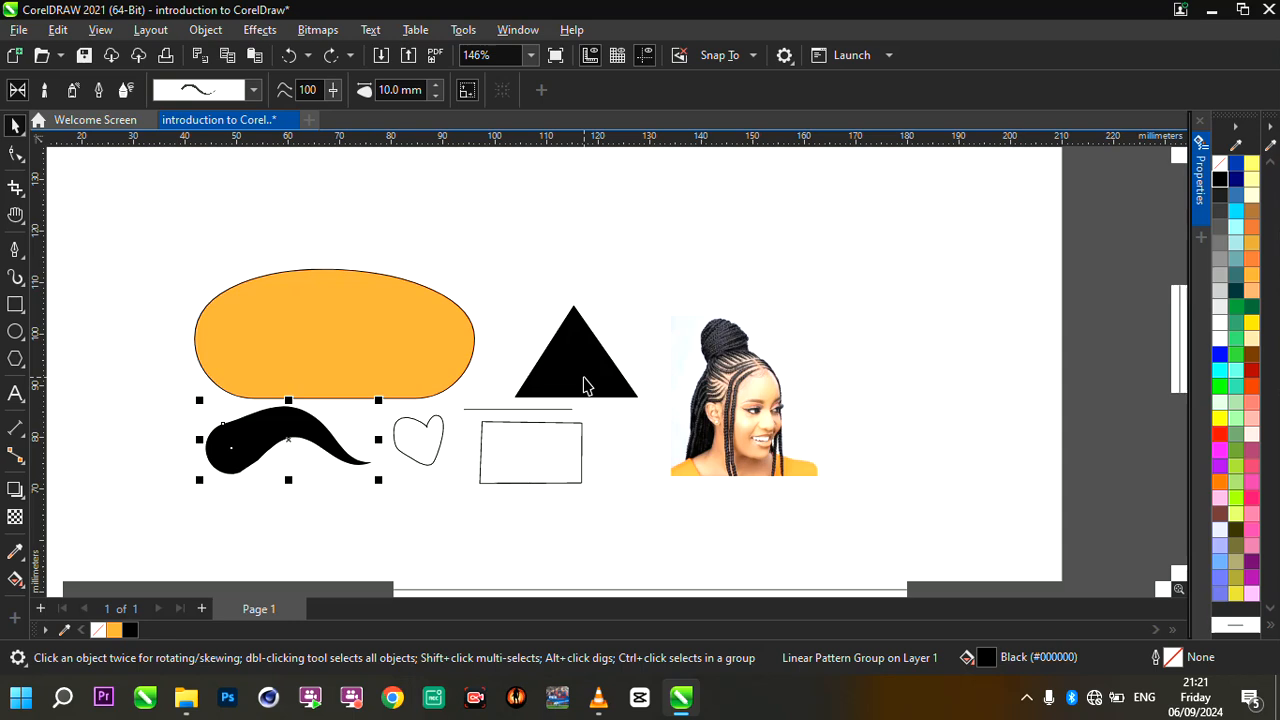
click(582, 378)
click(583, 373)
- Draw a rectangle about 50 mm wide and 24 mm high above the orange shape with the Rectangle tool
scroll(583, 371, down, 2)
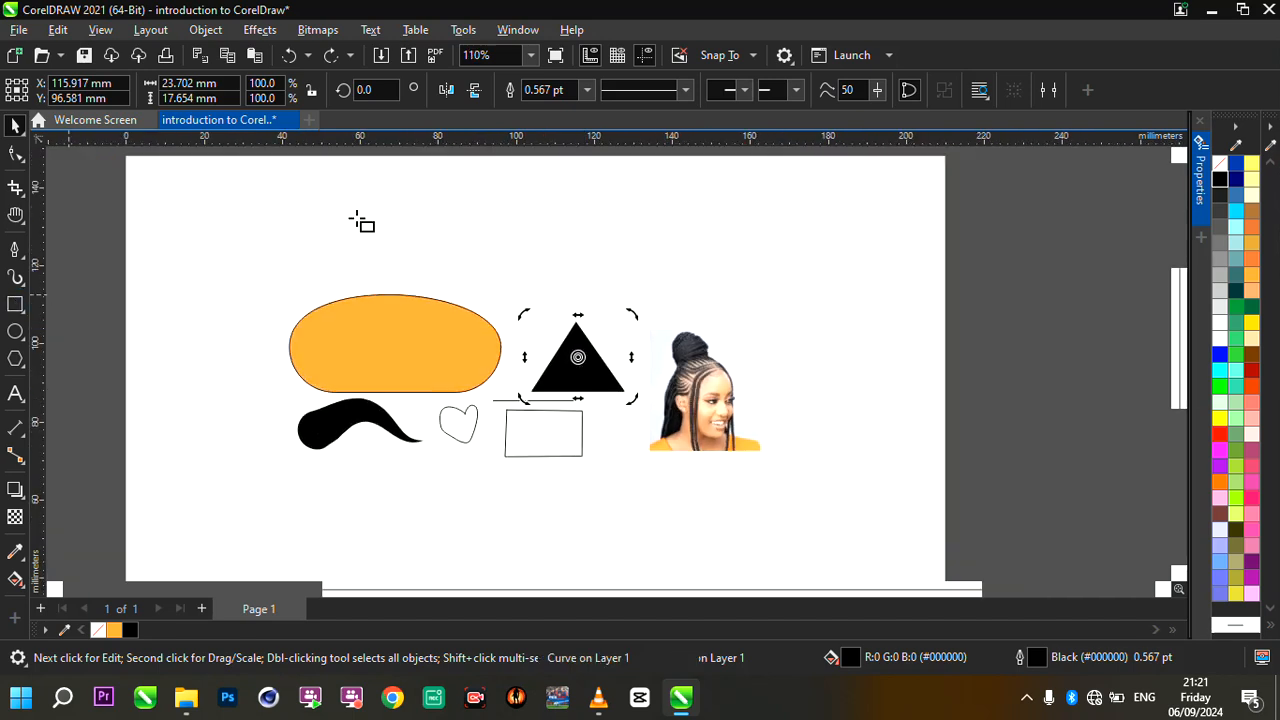
key(F6)
scroll(443, 209, up, 2)
mouse_move(355, 183)
mouse_down()
mouse_move(511, 300)
mouse_move(654, 309)
mouse_move(617, 314)
mouse_up()
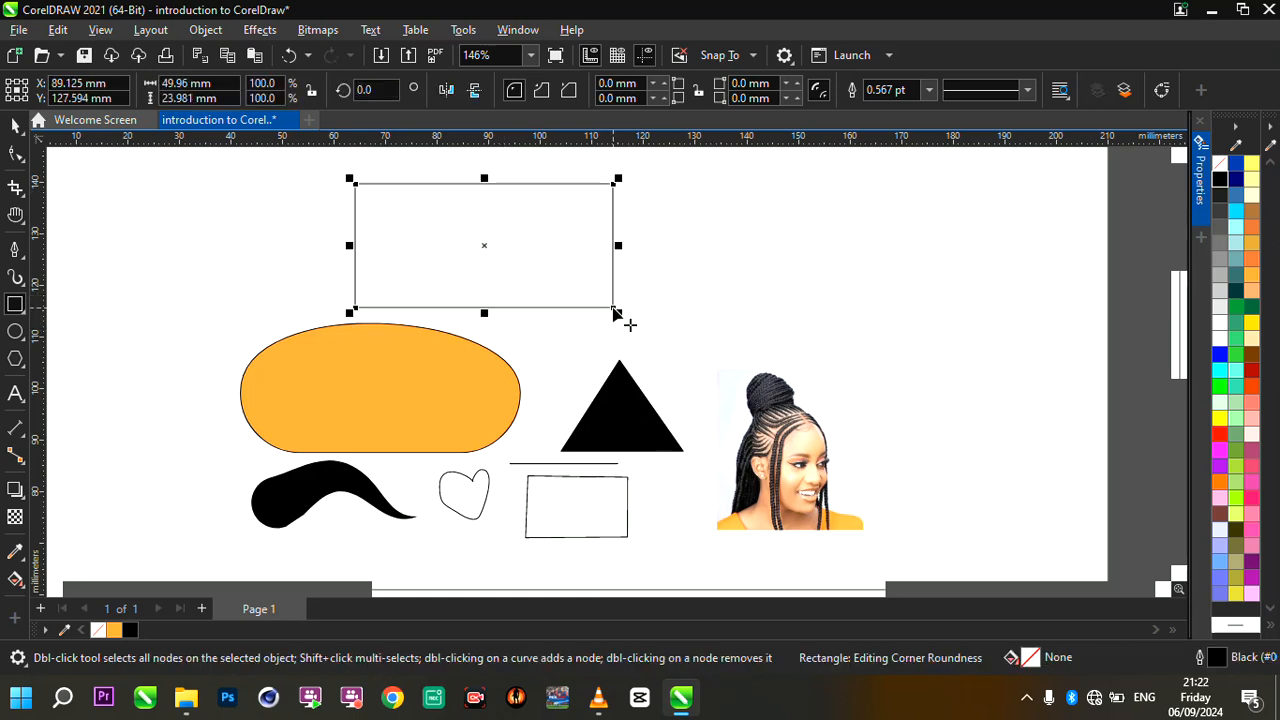
- Set the new rectangle's width and height both to 50 mm to make it a square
scroll(469, 254, up, 2)
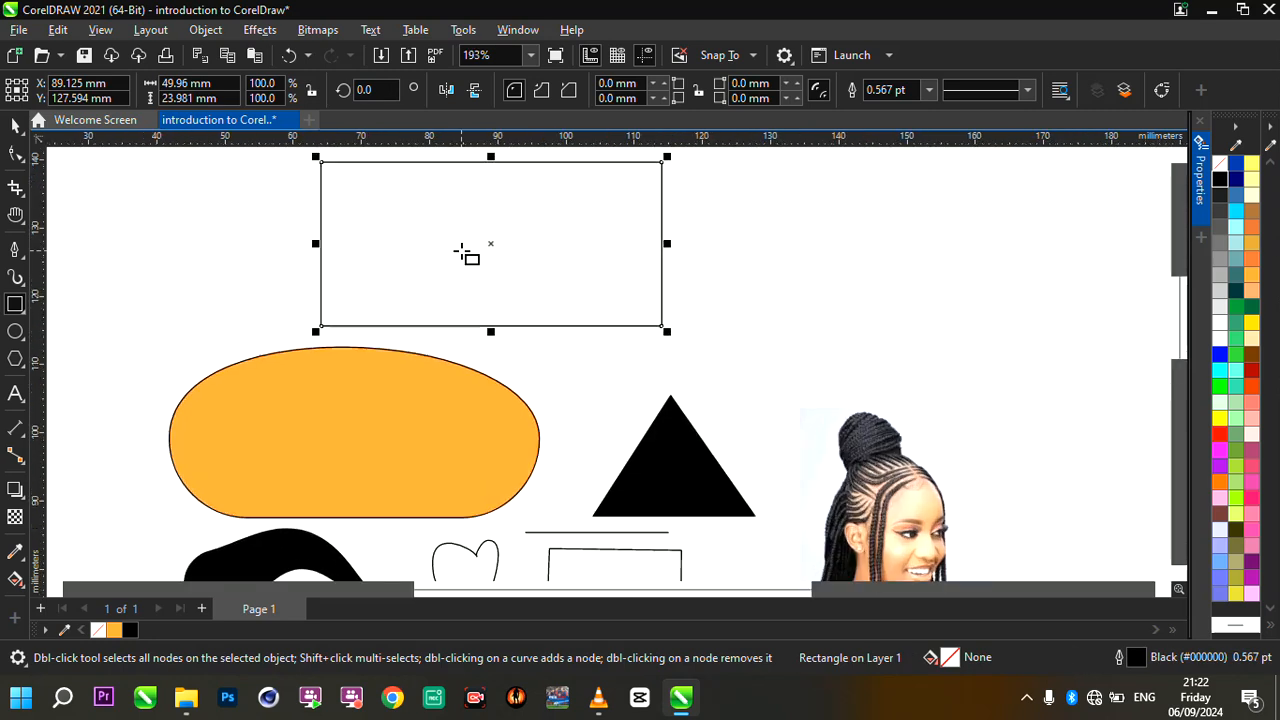
scroll(551, 180, up, 1)
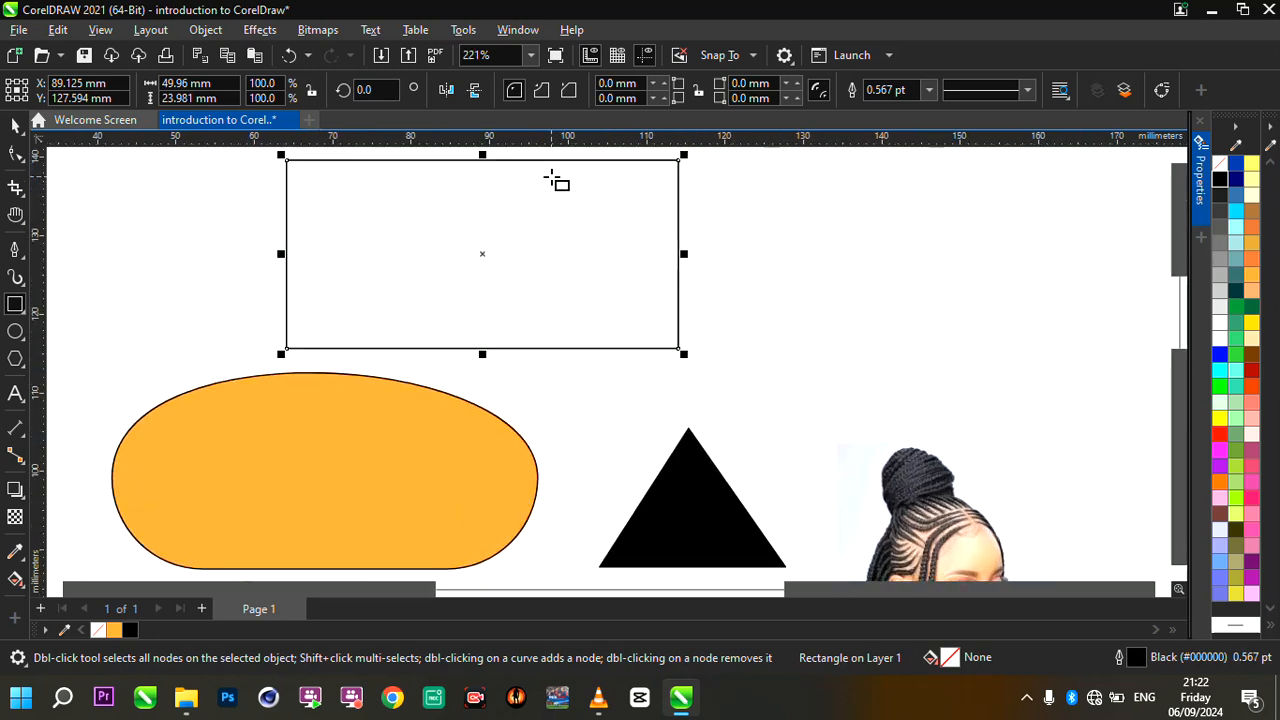
scroll(534, 357, down, 2)
scroll(543, 269, up, 2)
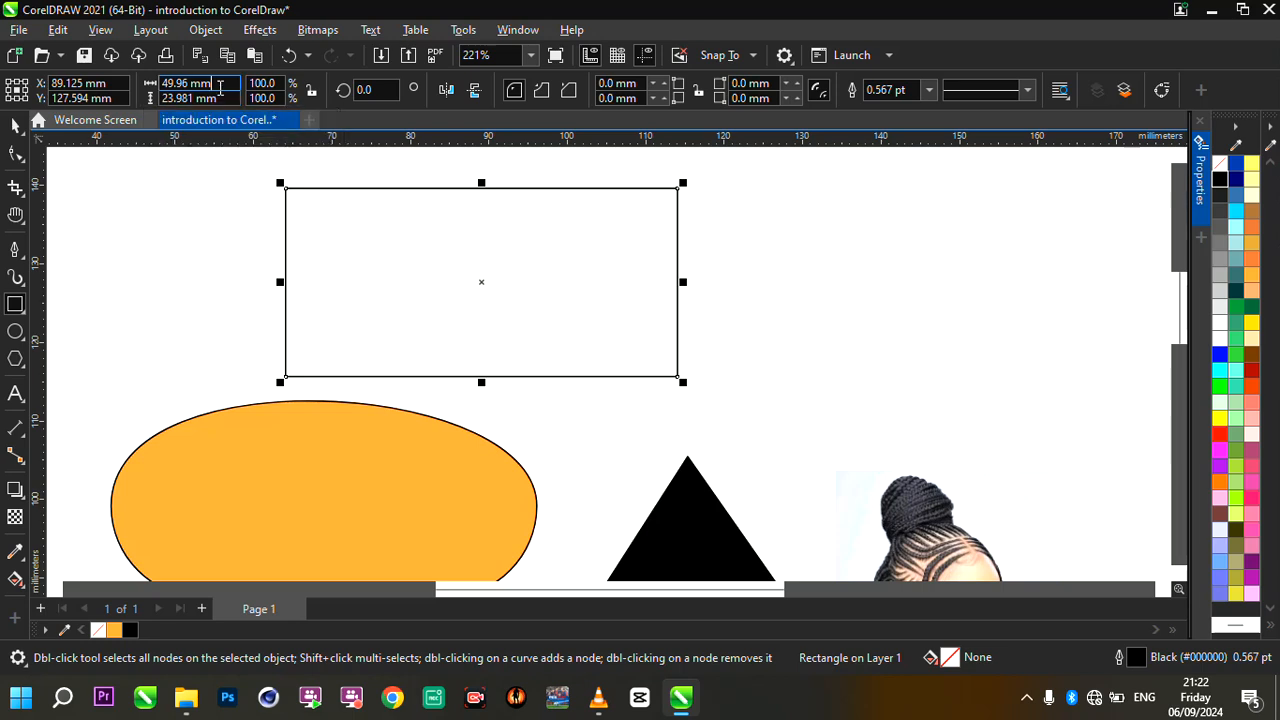
drag(220, 88, 155, 89)
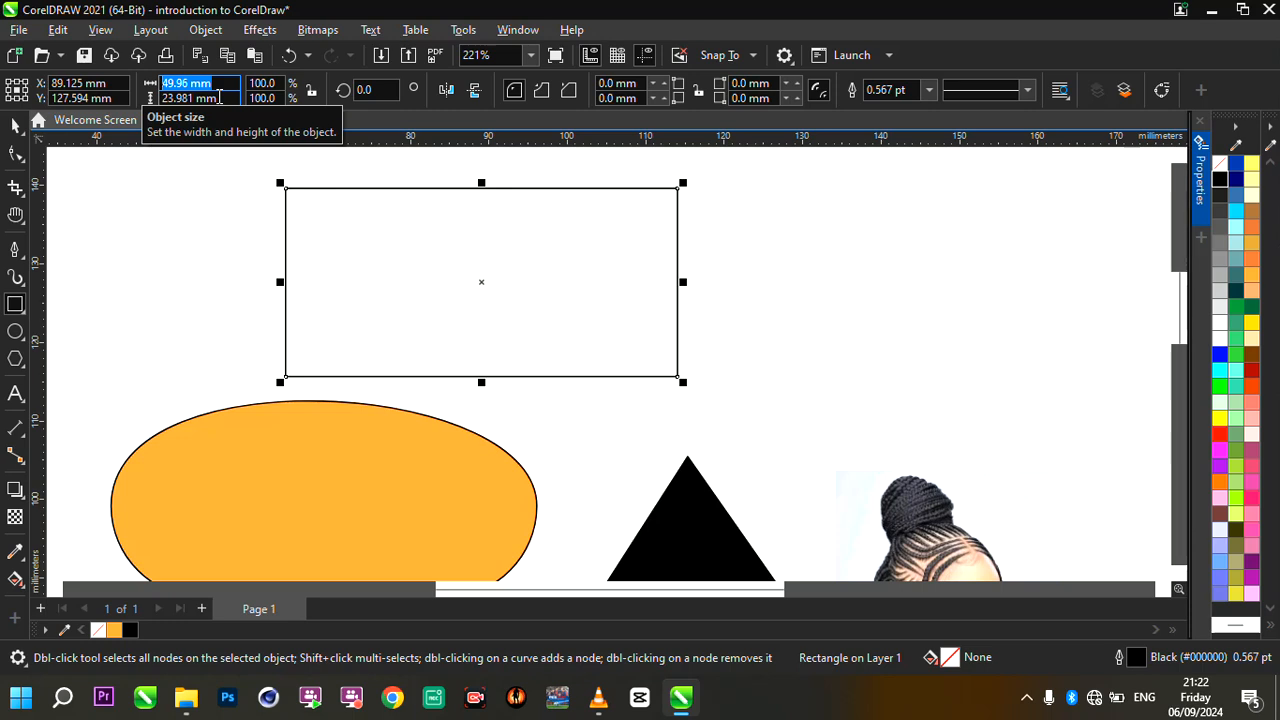
key(BackSpace)
text(50)
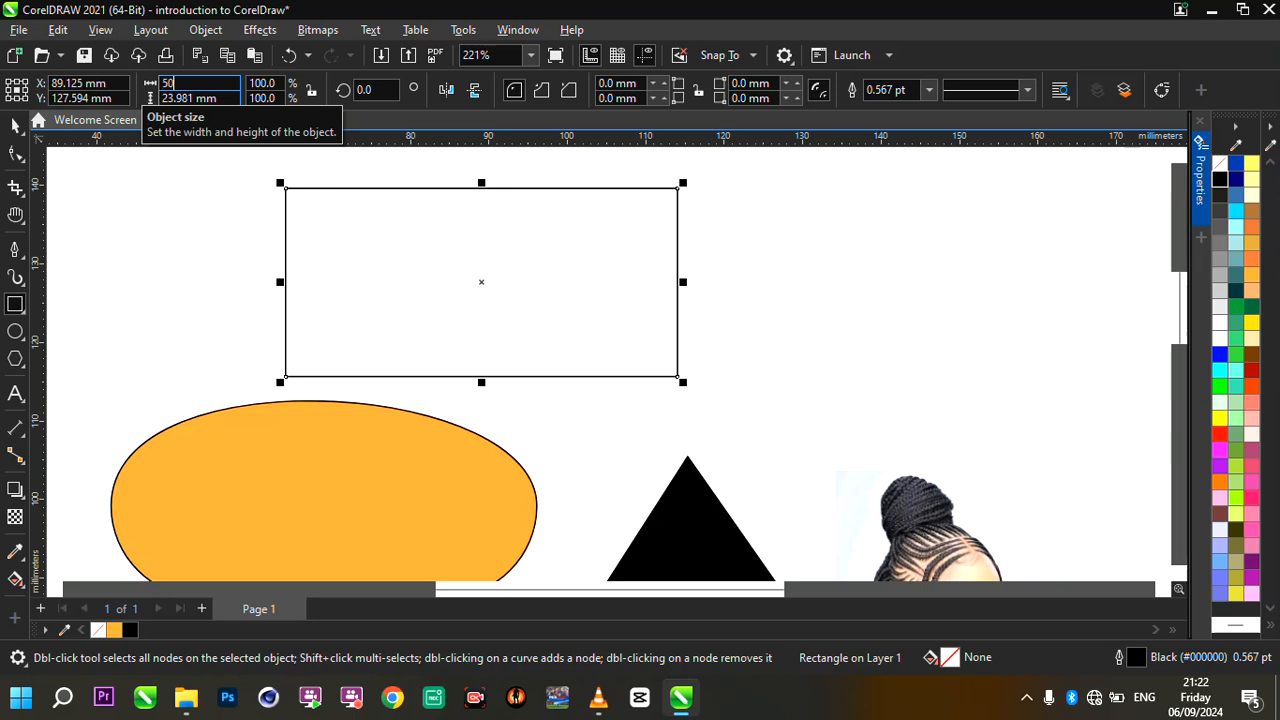
click(232, 94)
text(50)
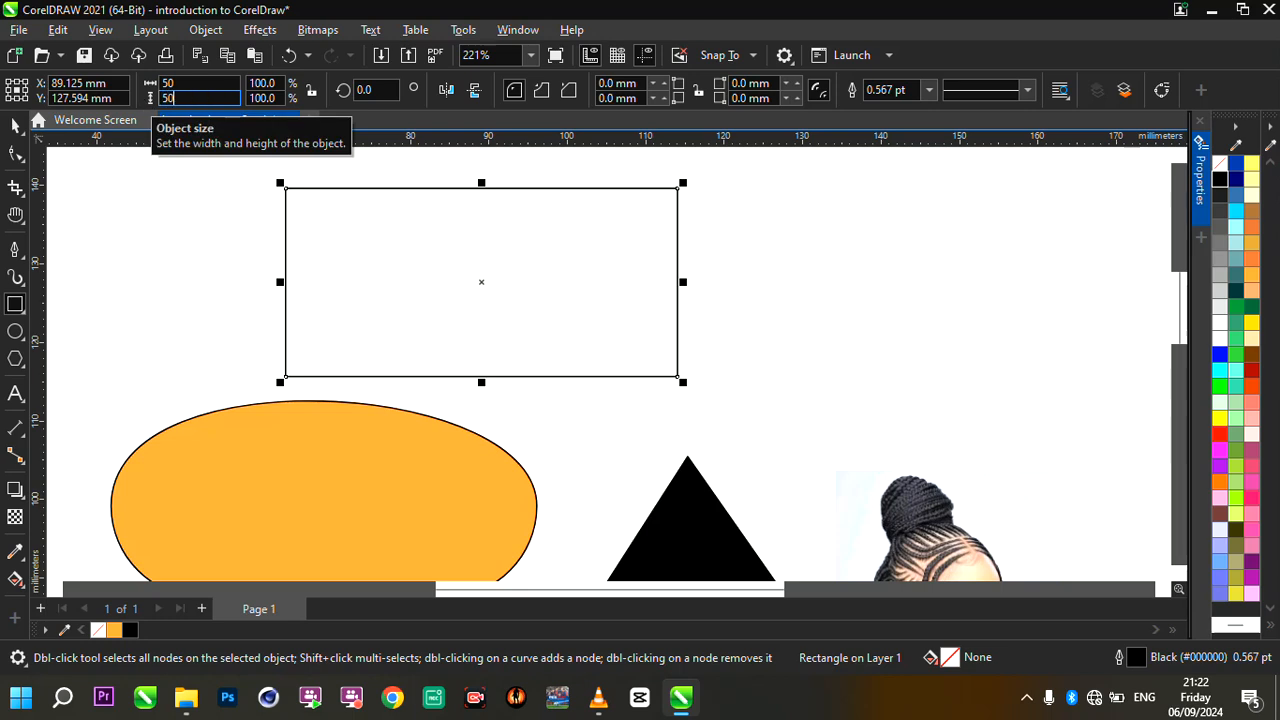
key(Return)
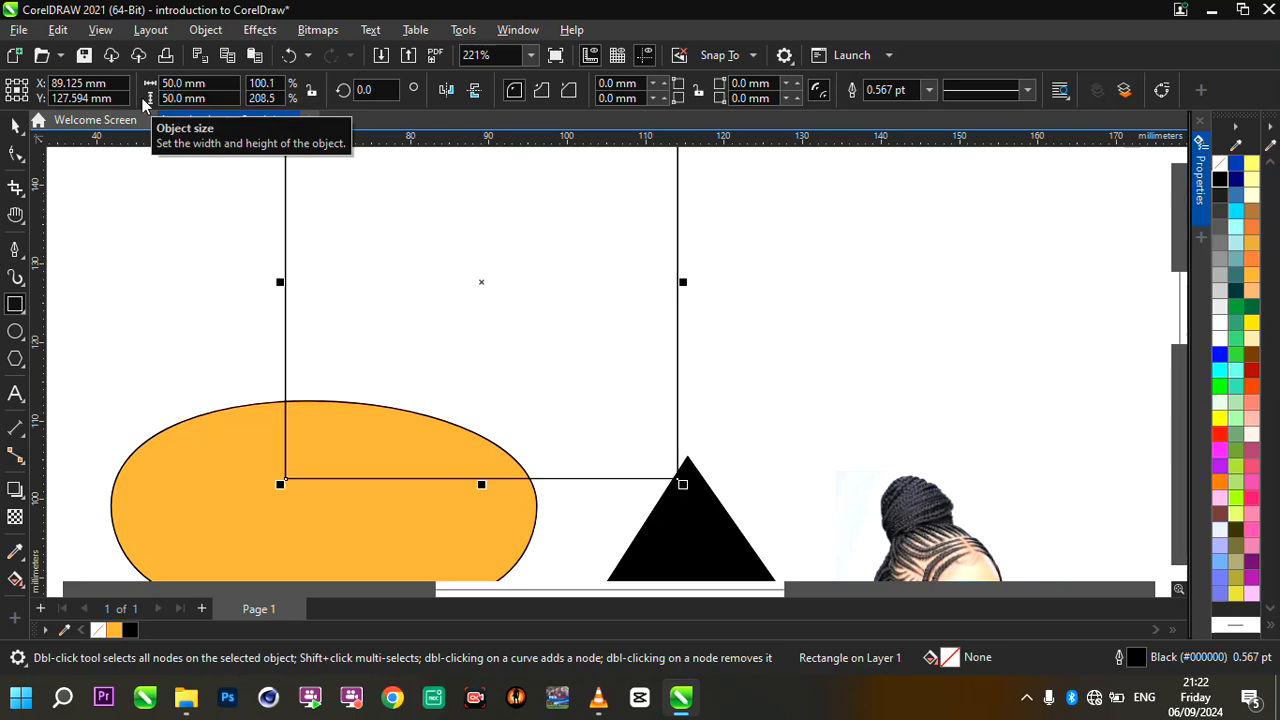
- Scale the square down proportionally to about 38.9 mm per side and move it just inside the page's upper edge
scroll(594, 276, down, 3)
scroll(660, 220, up, 1)
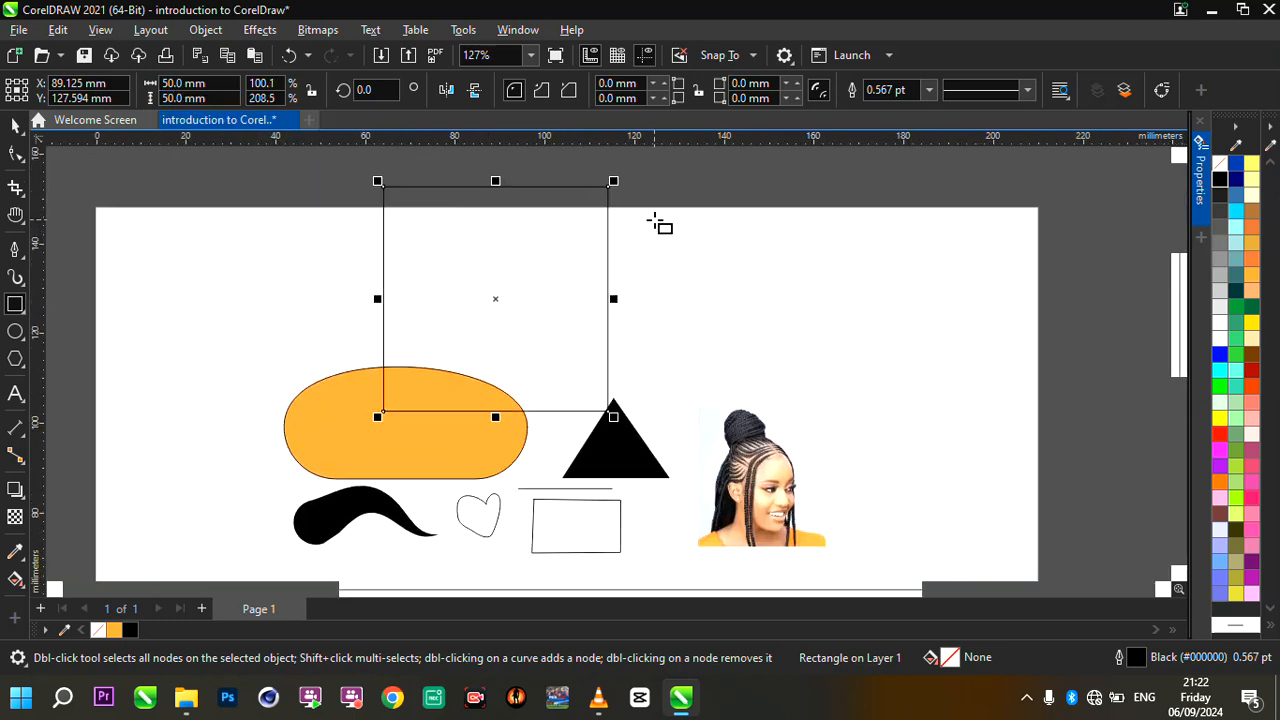
scroll(580, 216, up, 1)
drag(613, 184, 560, 222)
drag(456, 341, 509, 307)
scroll(509, 307, up, 2)
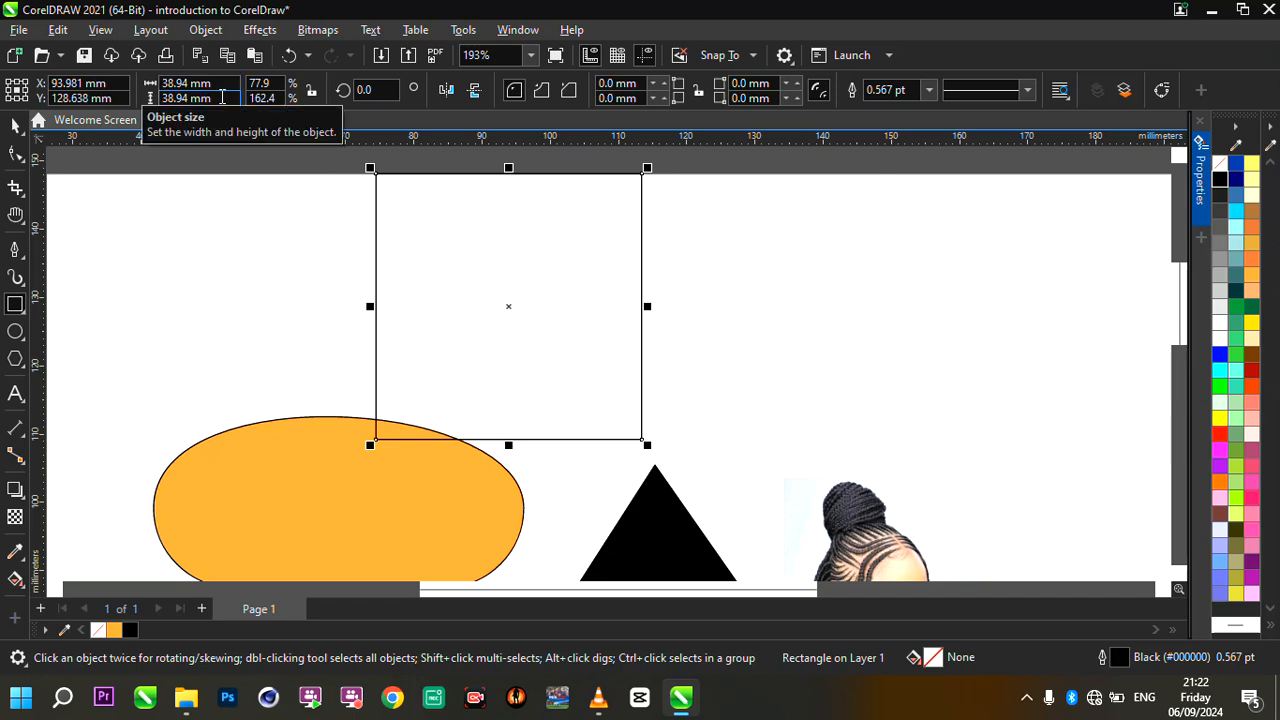
- Move the square sideways away from the orange shape's middle and scale it down proportionally to about 26.5 mm per side
drag(506, 306, 572, 311)
drag(712, 176, 679, 191)
key(ctrl+z)
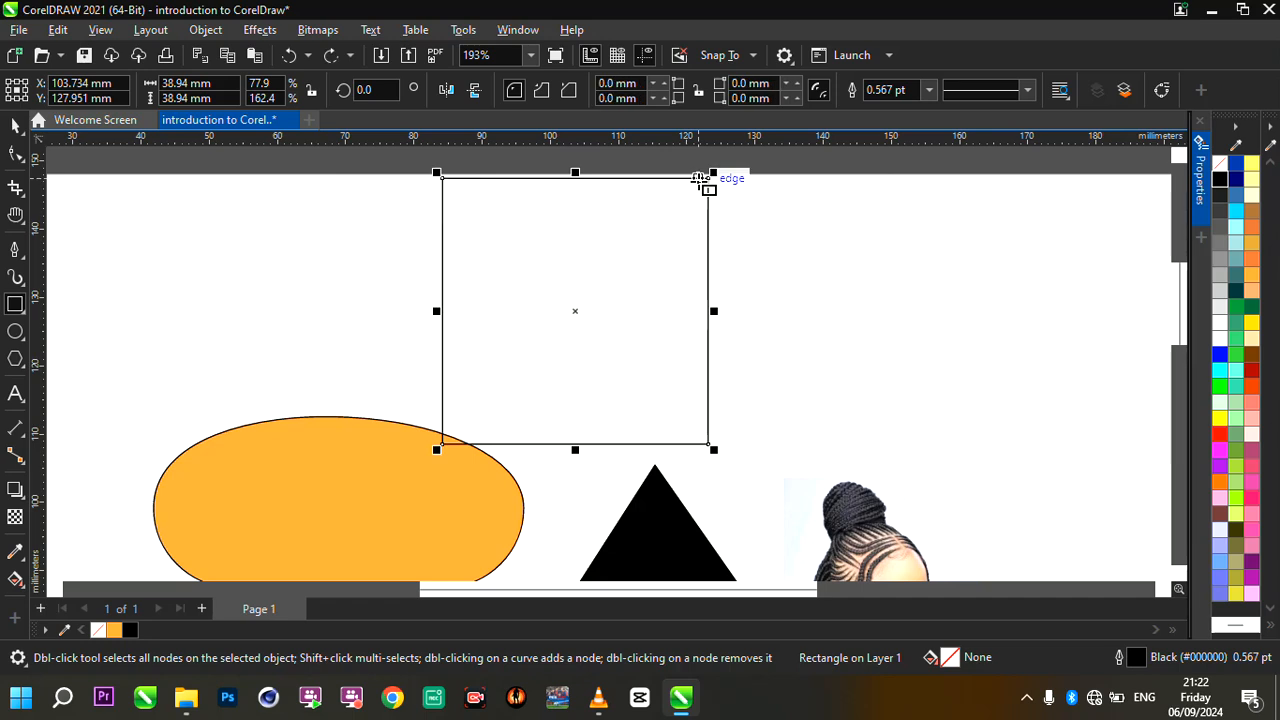
drag(713, 174, 629, 222)
scroll(551, 333, down, 3)
scroll(551, 333, up, 3)
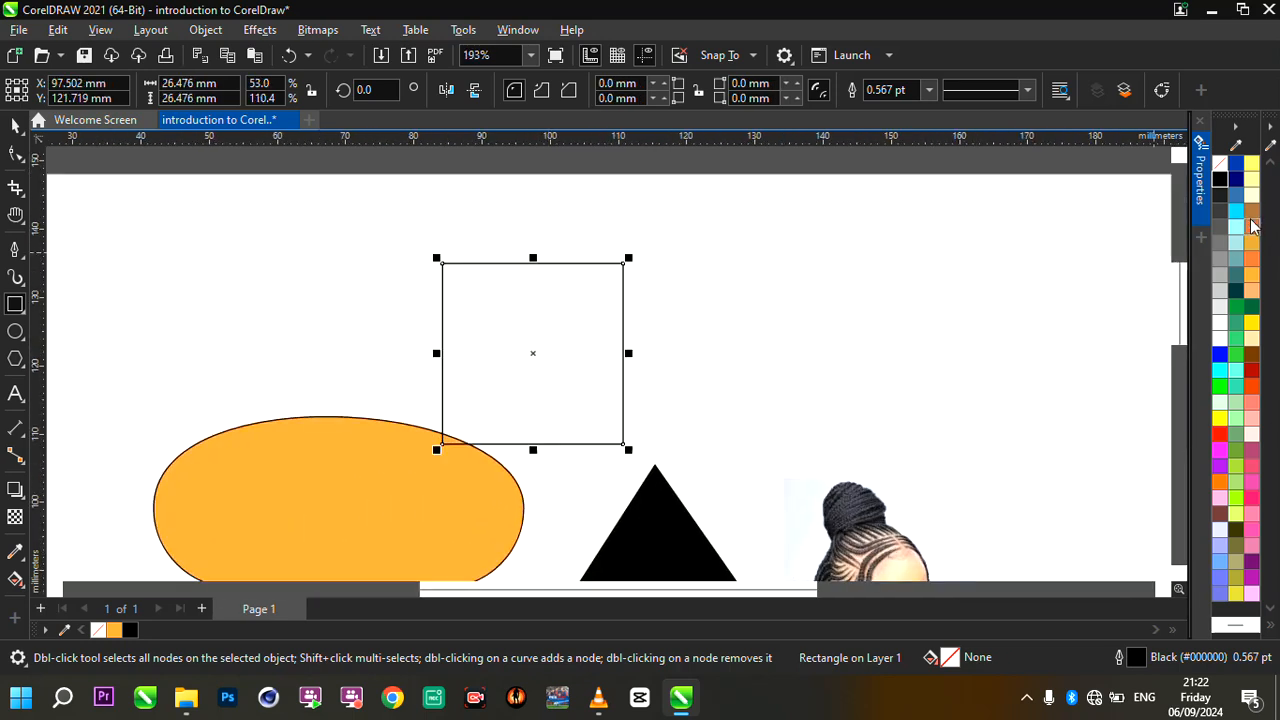
- Fill the square with light yellow (#FFFF99) and move it directly above the black triangle
click(1252, 180)
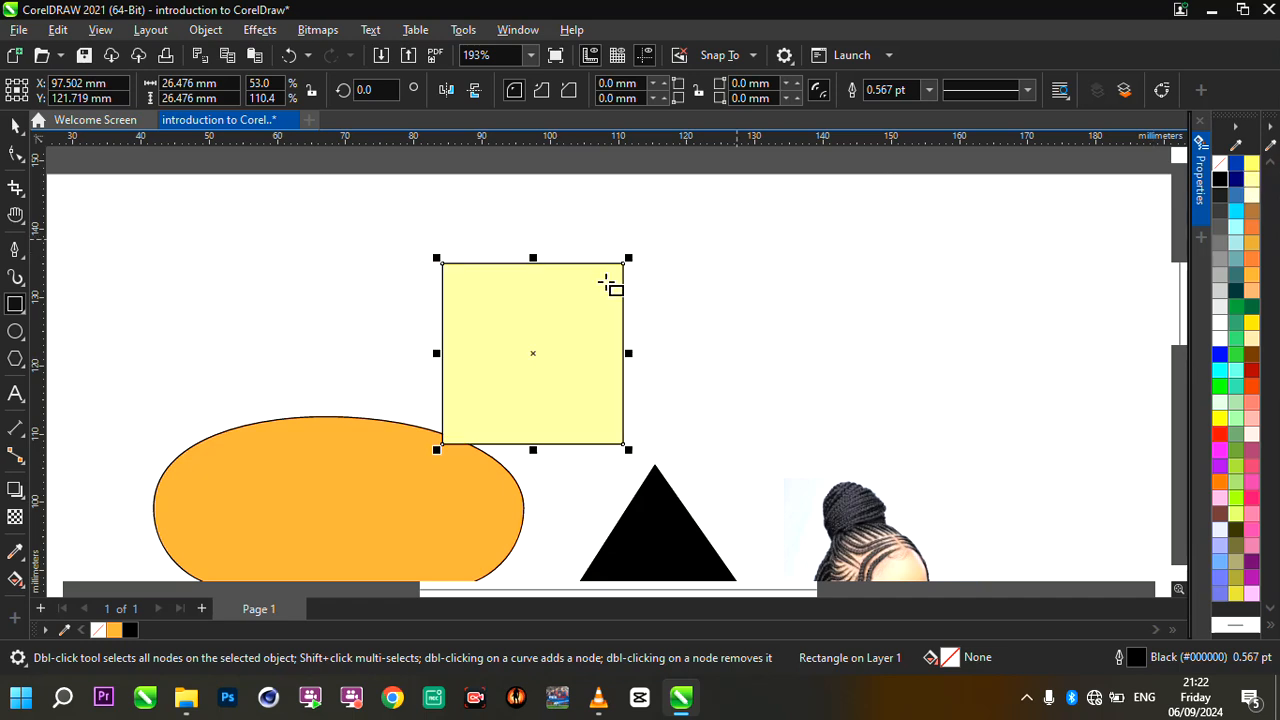
scroll(631, 280, down, 3)
scroll(614, 283, up, 2)
drag(557, 326, 646, 300)
scroll(646, 300, down, 2)
scroll(757, 347, up, 3)
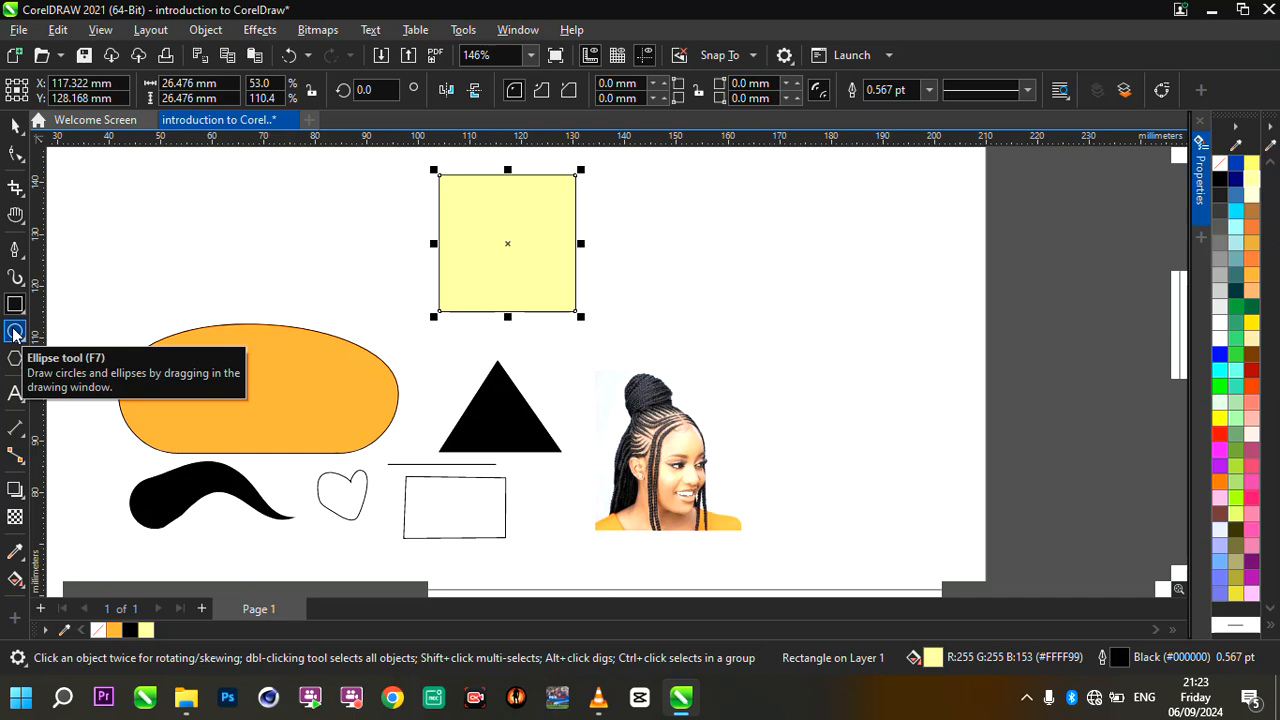
- Draw an ellipse about 49 mm wide and 46 mm high near the page's right edge with the Ellipse tool
click(14, 332)
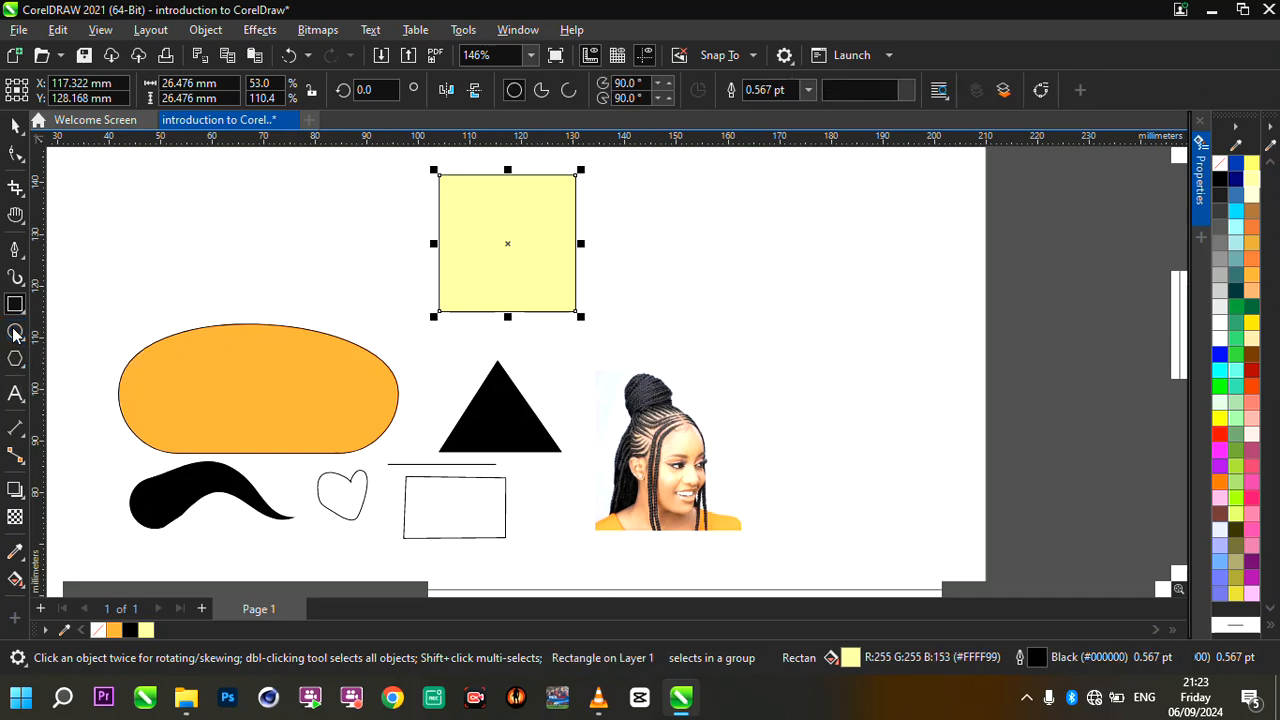
drag(697, 196, 956, 434)
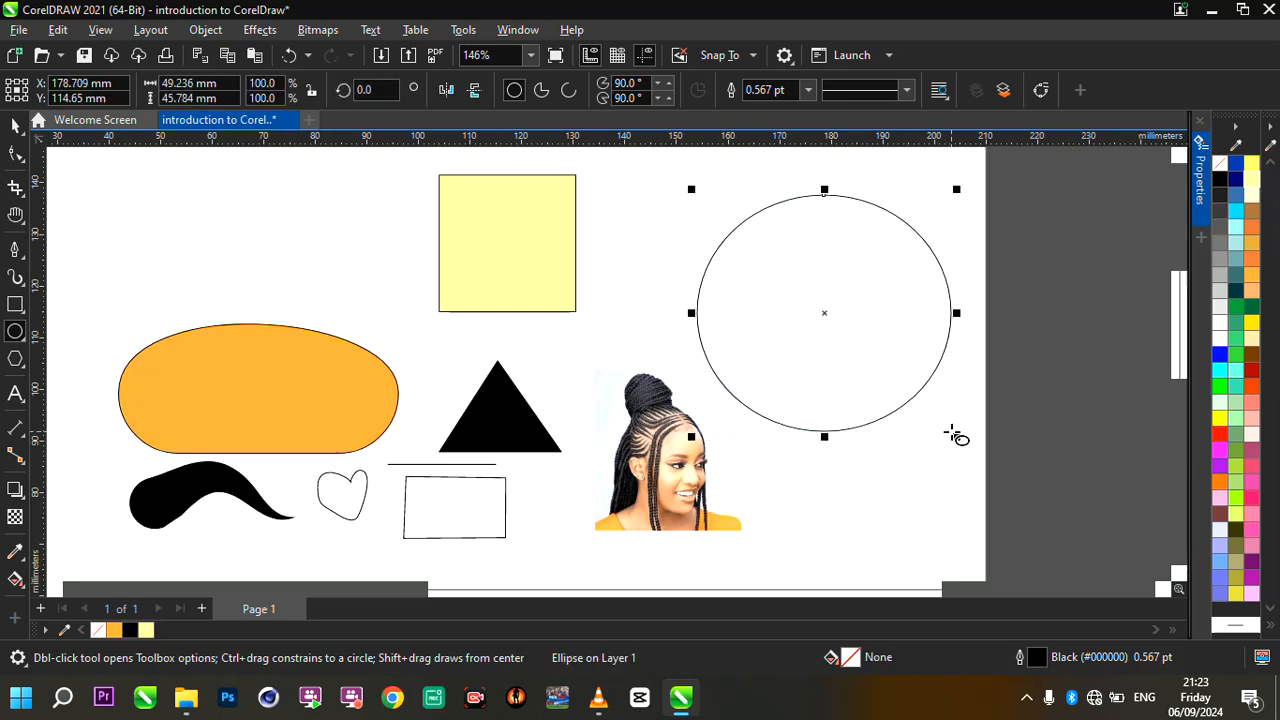
- Draw a second ellipse about 27 mm wide and 23 mm high above the orange shape and delete it
drag(245, 190, 396, 320)
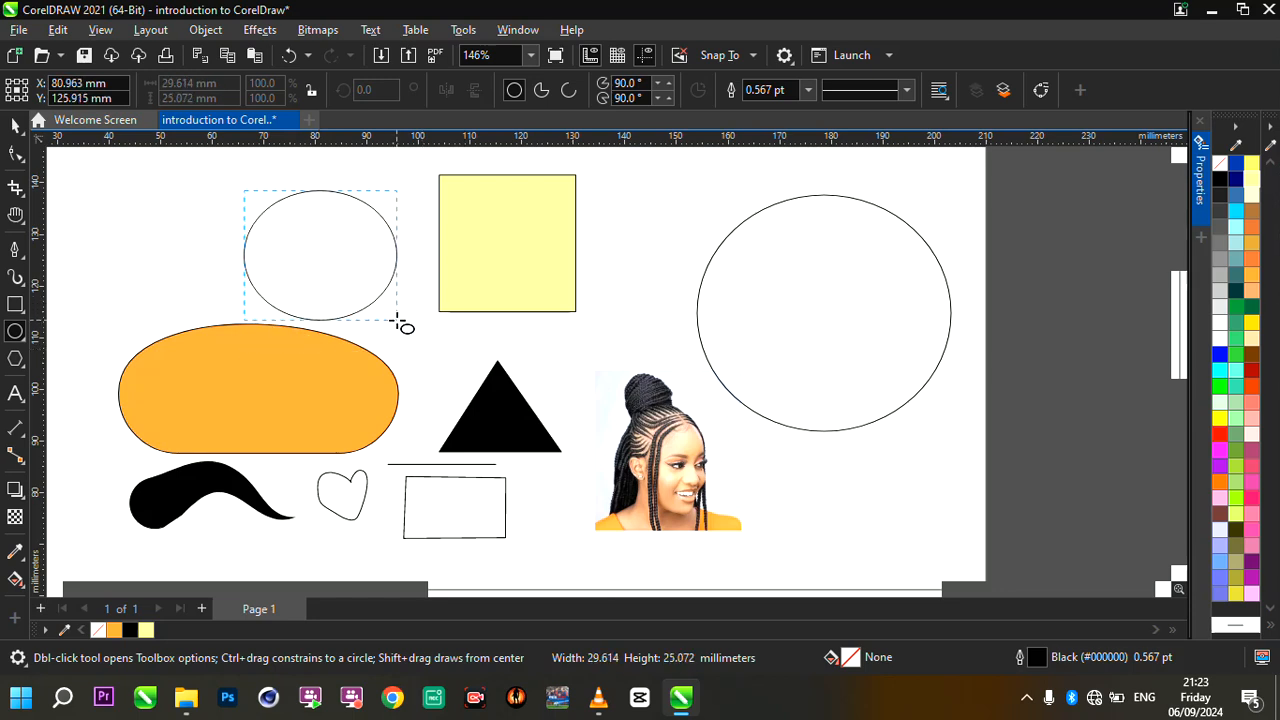
drag(397, 320, 382, 309)
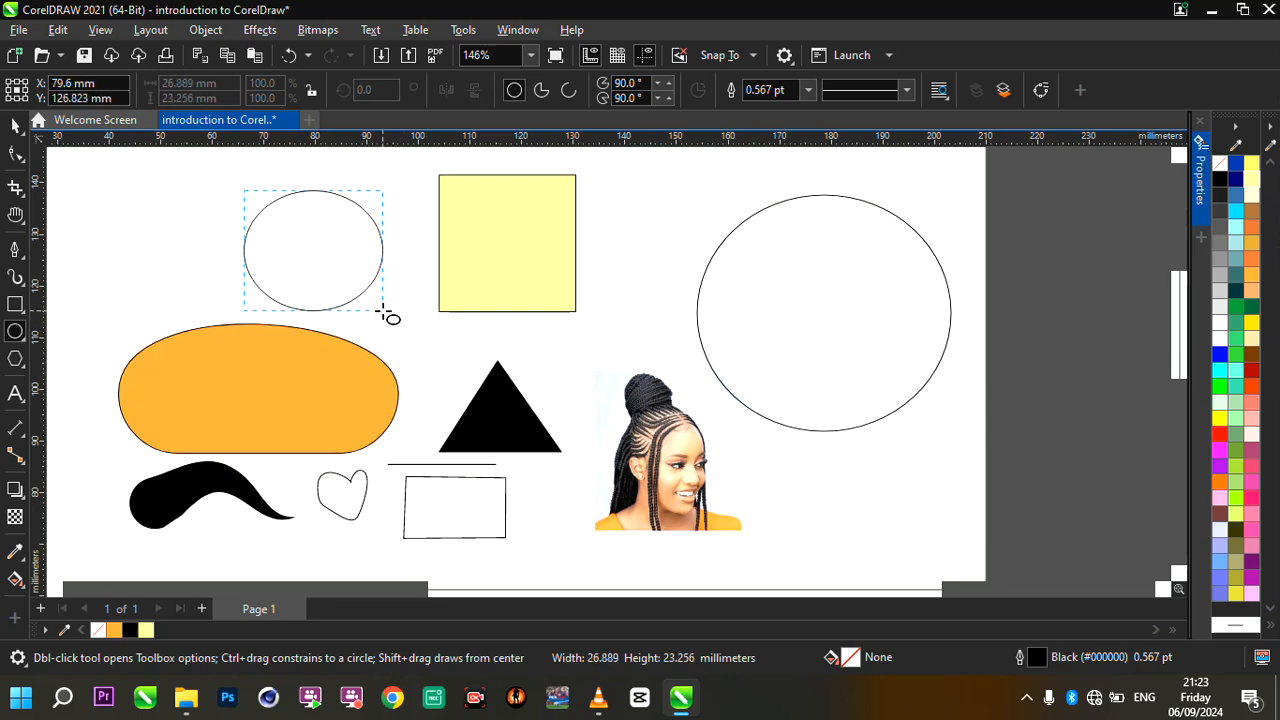
drag(382, 311, 384, 313)
scroll(285, 233, up, 1)
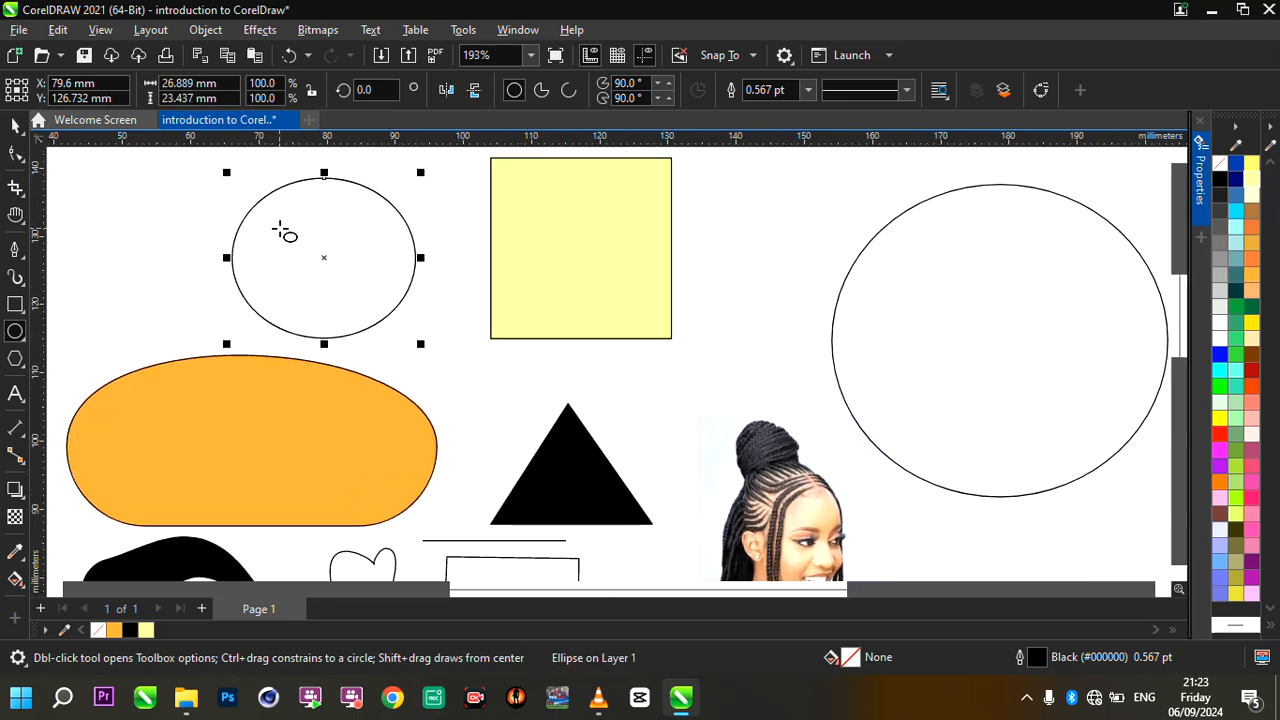
scroll(520, 317, down, 2)
scroll(523, 316, up, 1)
scroll(523, 316, up, 1)
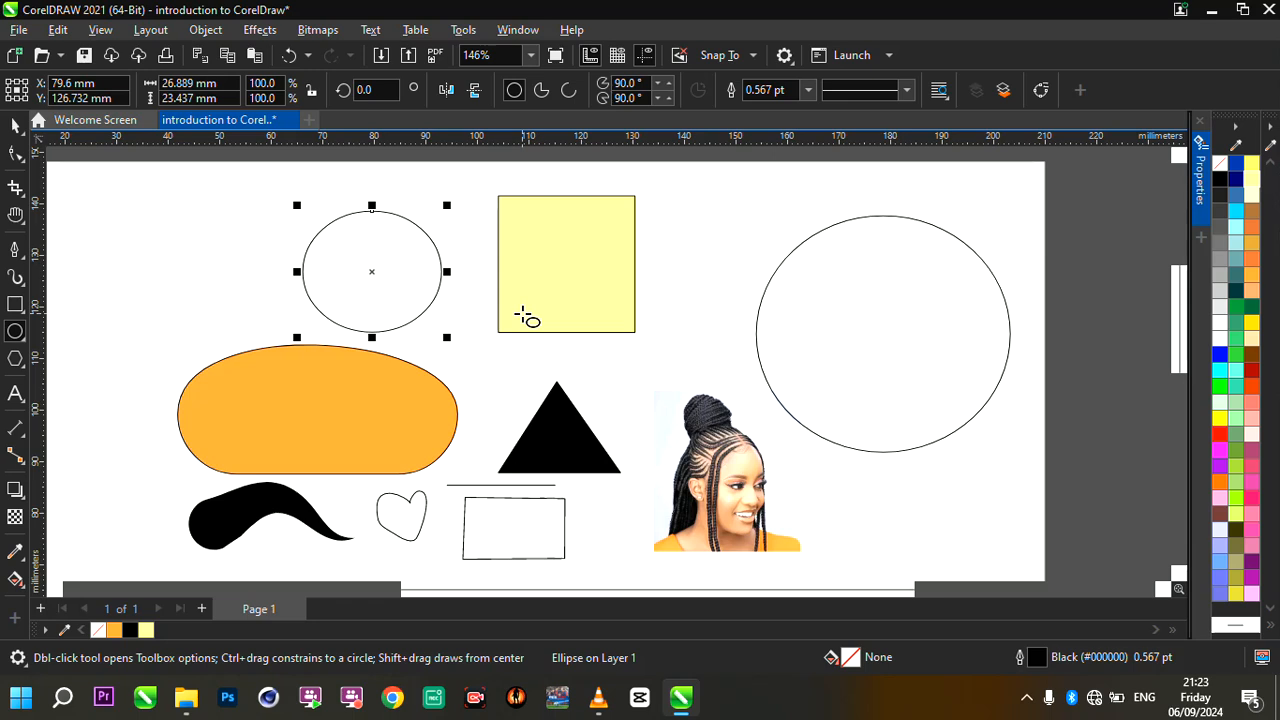
scroll(523, 316, up, 1)
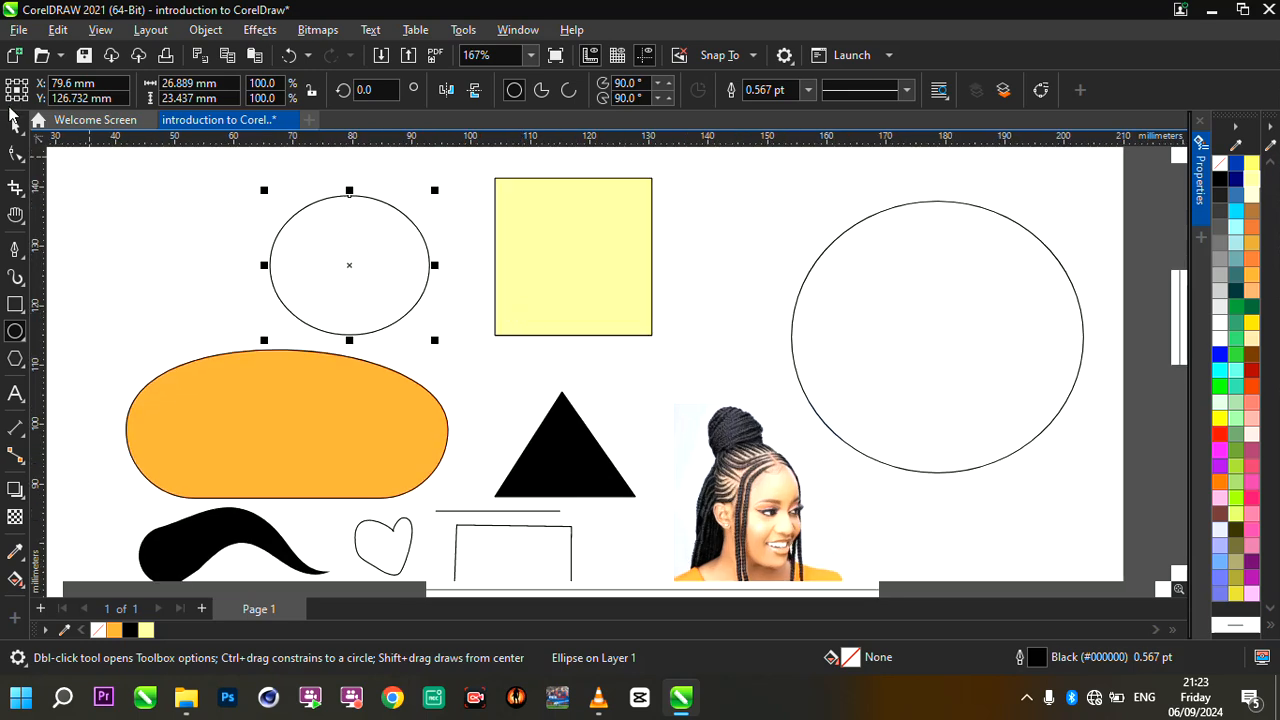
click(13, 130)
key(Delete)
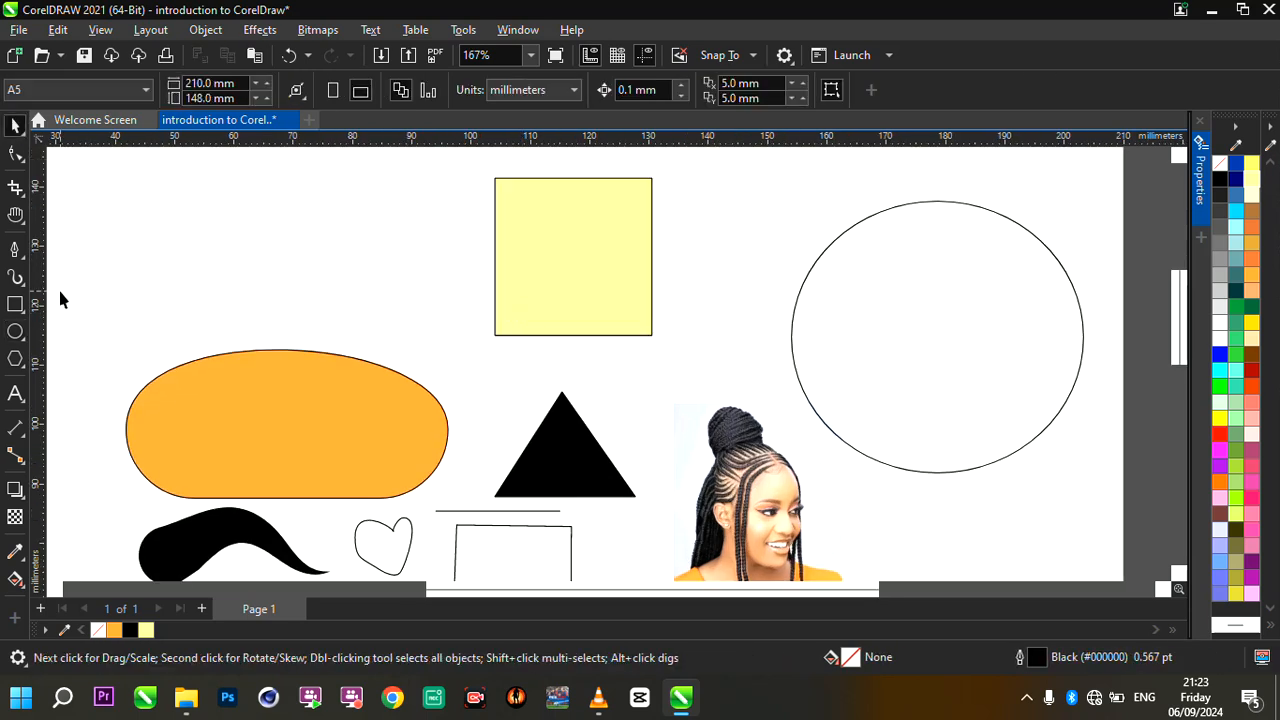
- Draw a perfect circle about 22.4 mm in diameter beside the yellow square and center it above the orange shape
click(16, 332)
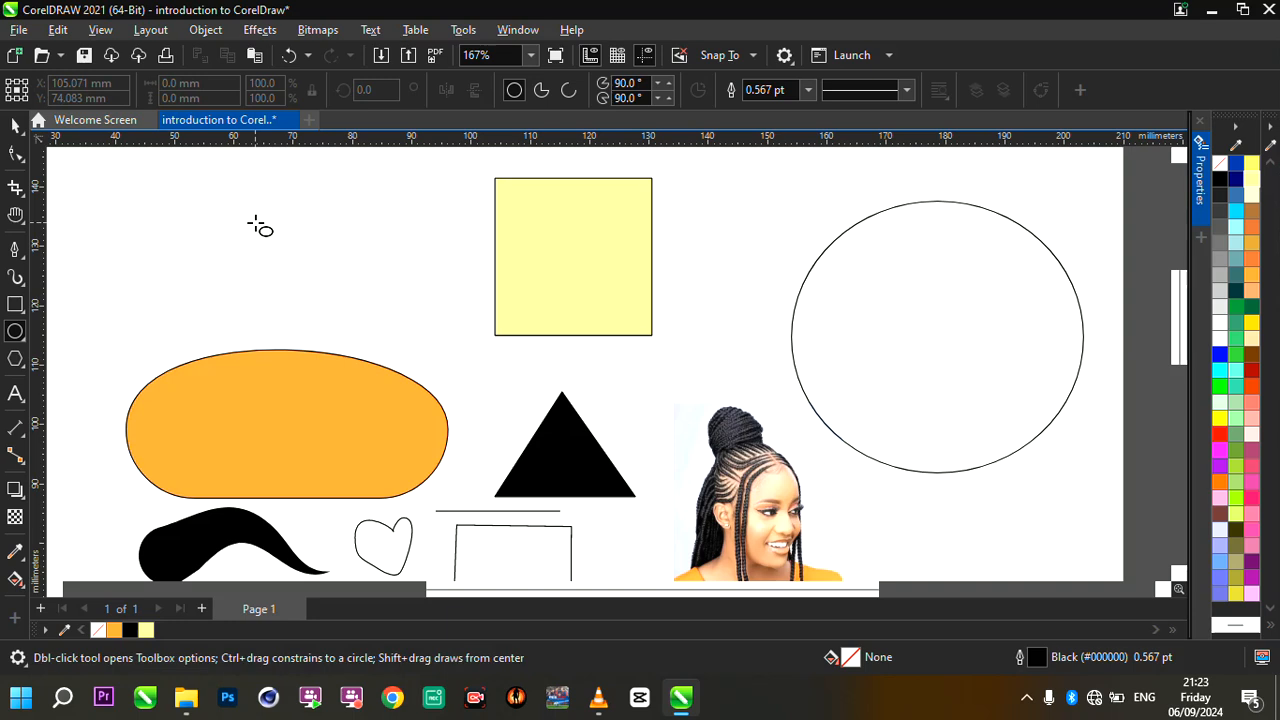
drag(251, 218, 387, 358)
drag(314, 289, 327, 254)
scroll(266, 209, up, 1)
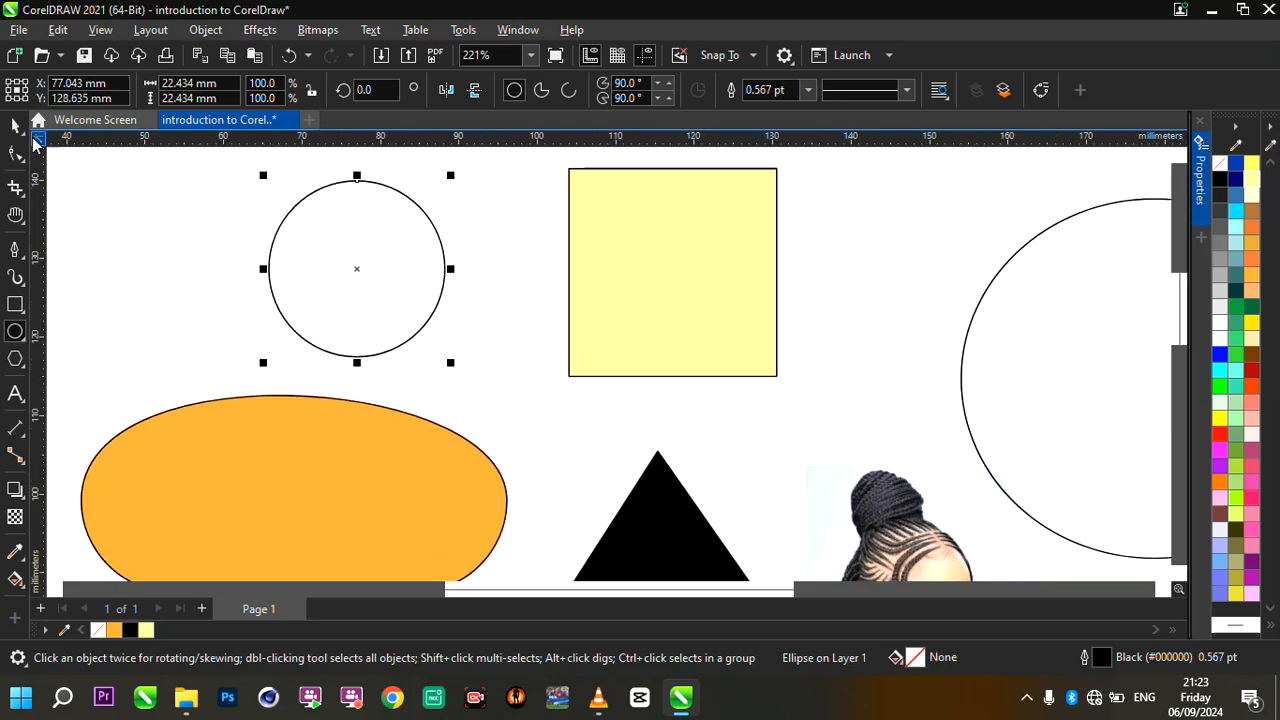
scroll(366, 277, down, 3)
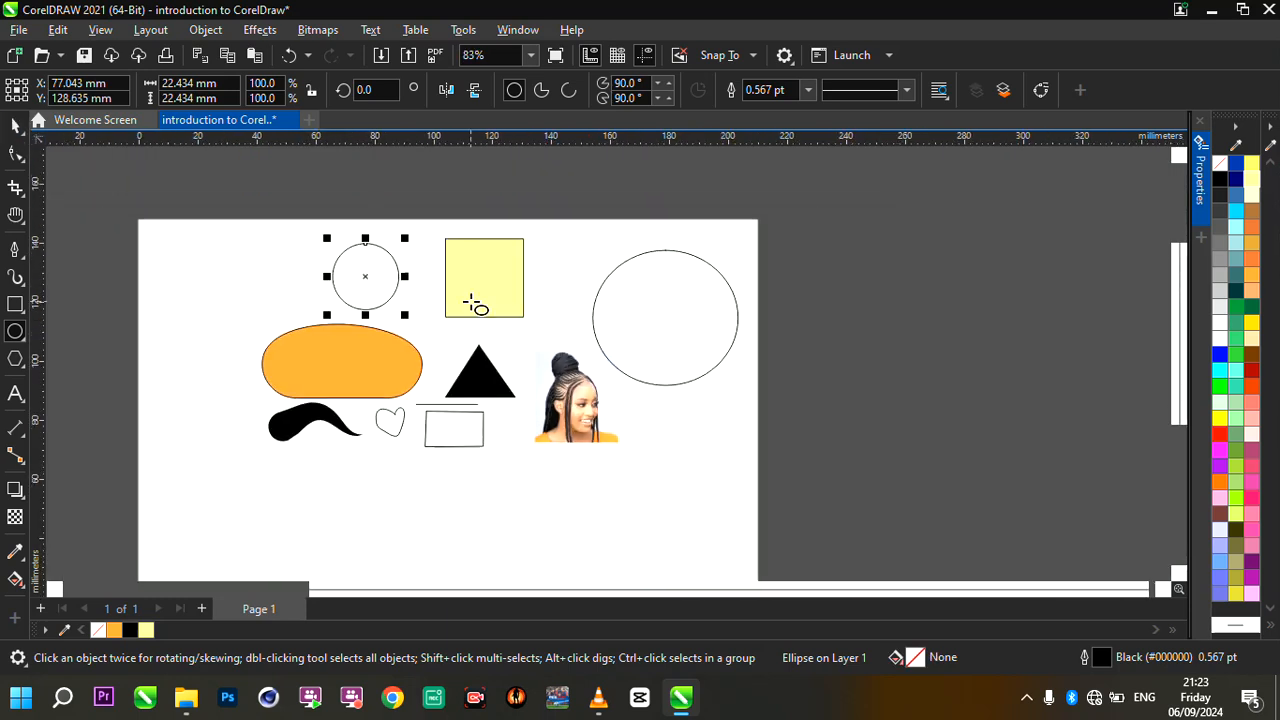
scroll(474, 305, up, 2)
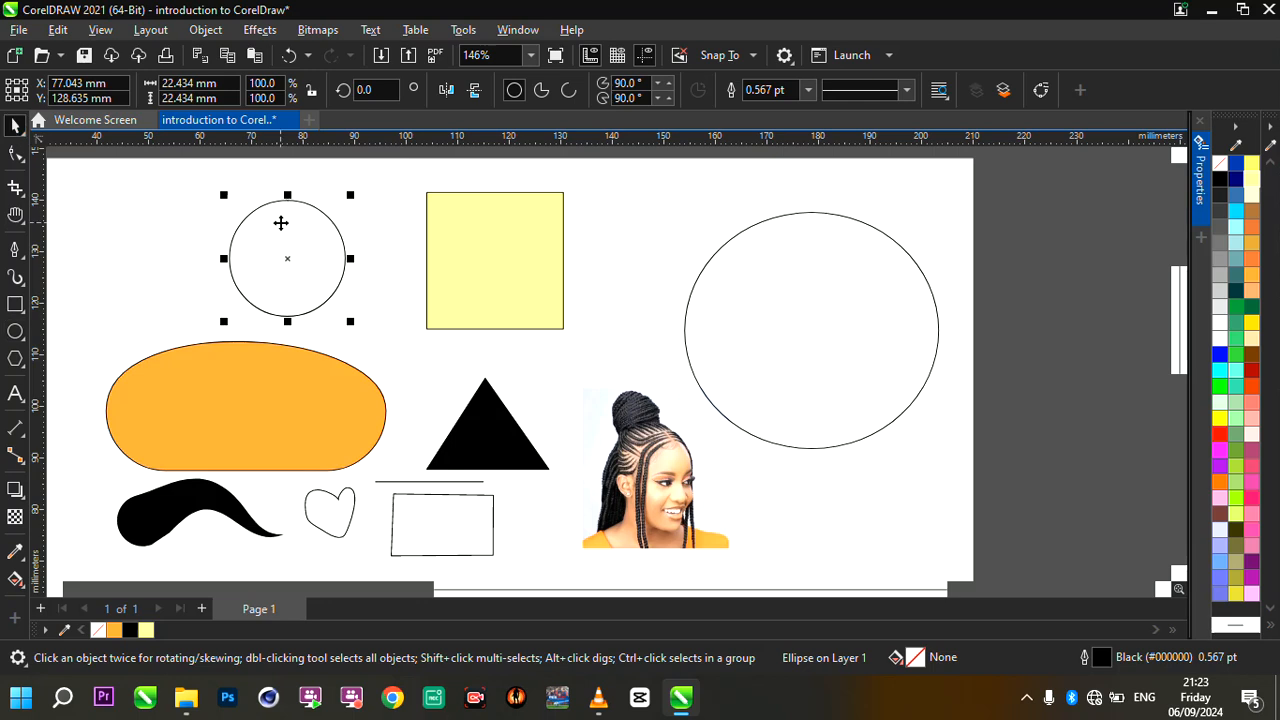
scroll(281, 222, up, 1)
scroll(478, 288, down, 2)
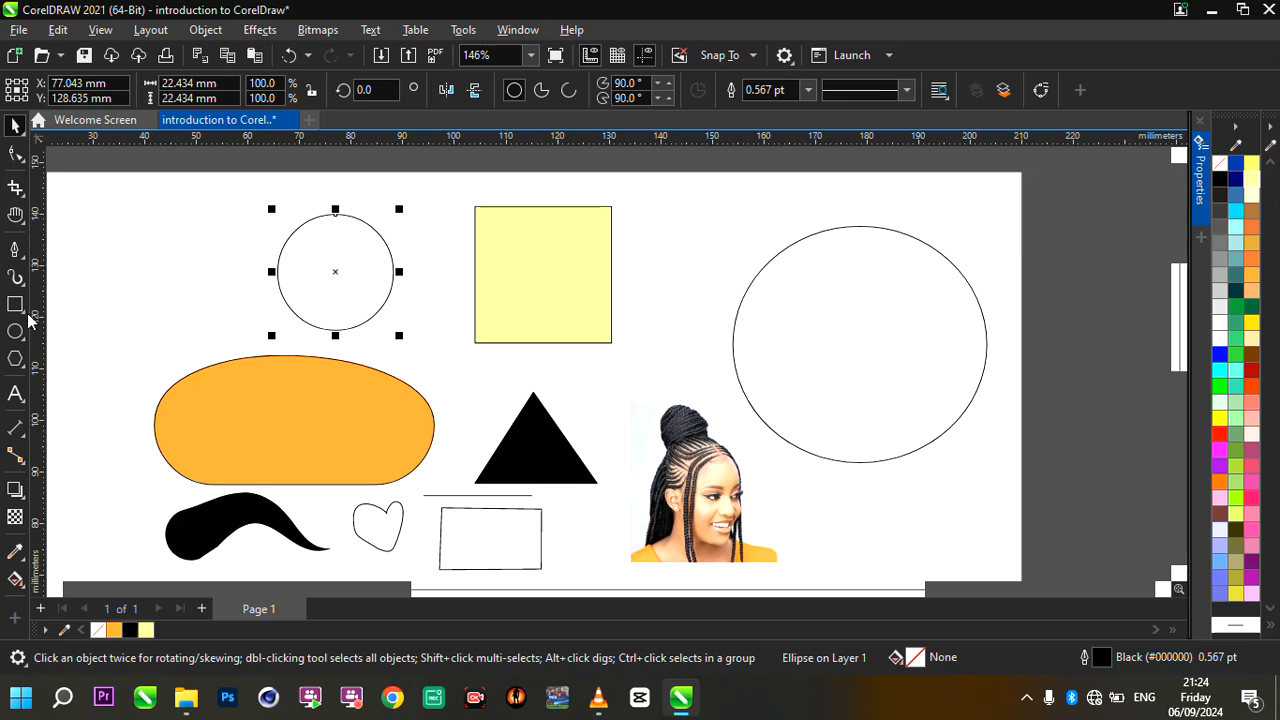
- Place the woman's photo inside the small circle as a PowerClip
click(679, 441)
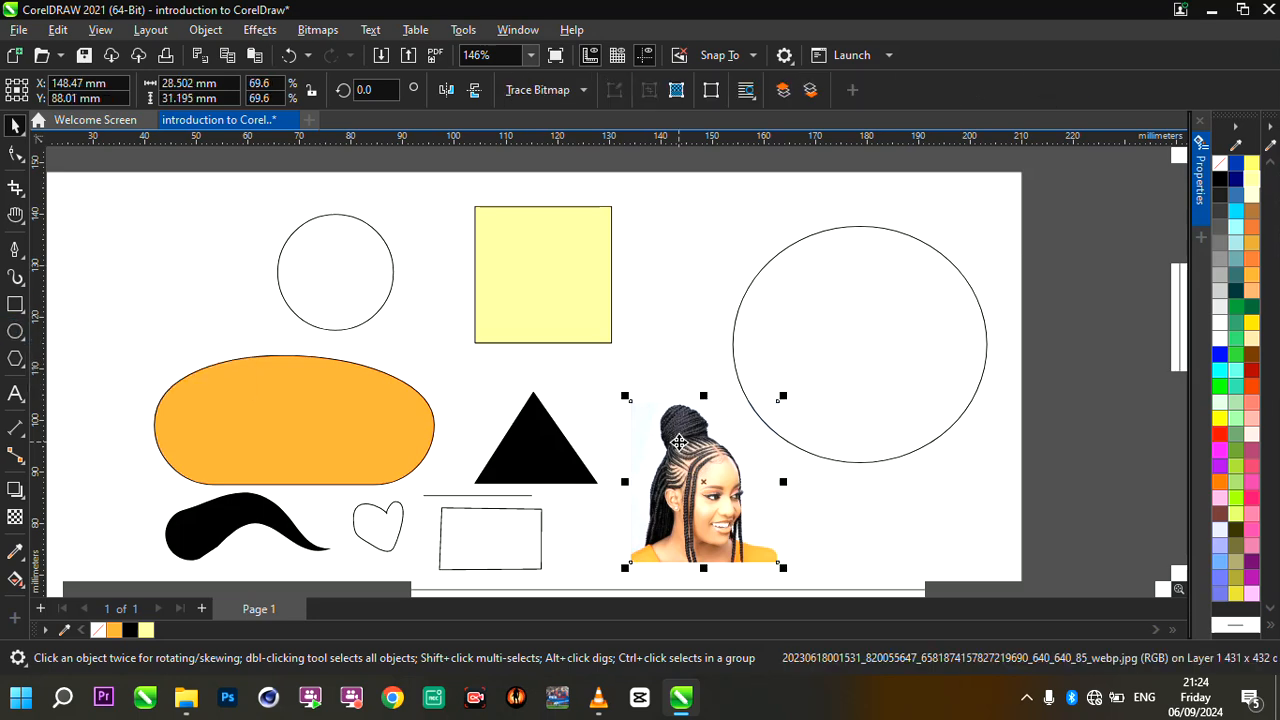
right_click(679, 441)
click(736, 383)
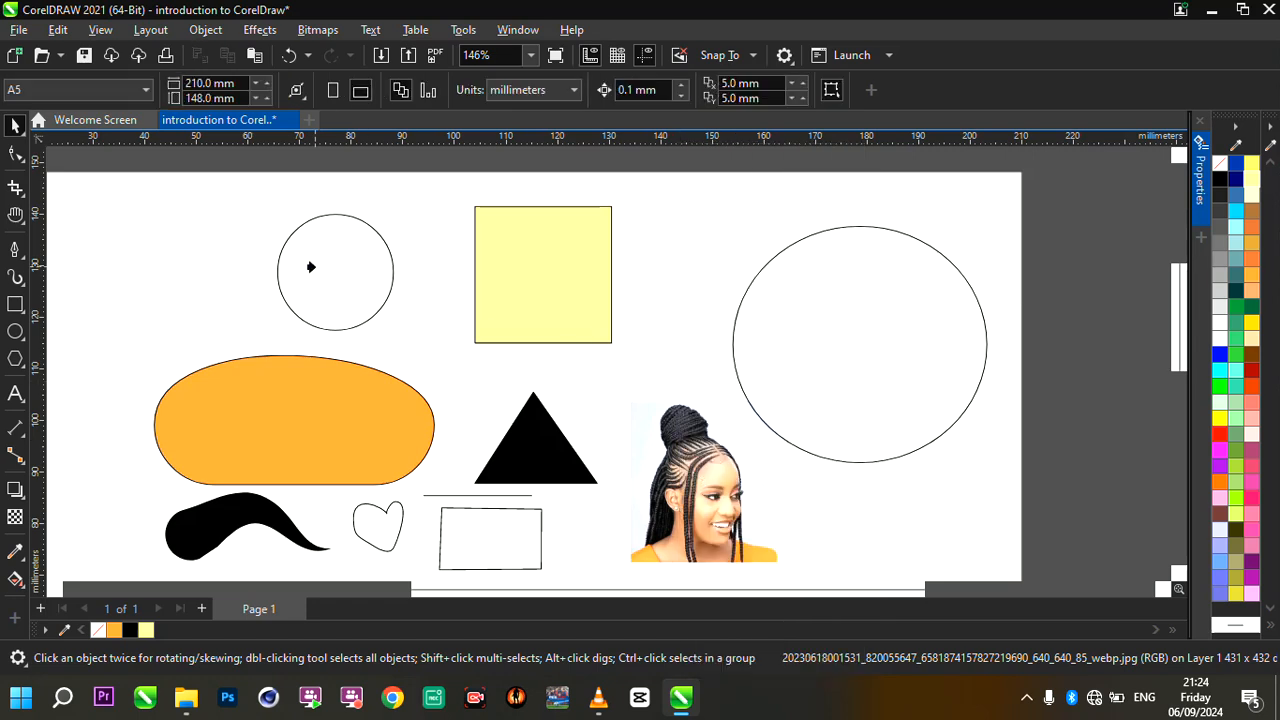
drag(311, 267, 312, 267)
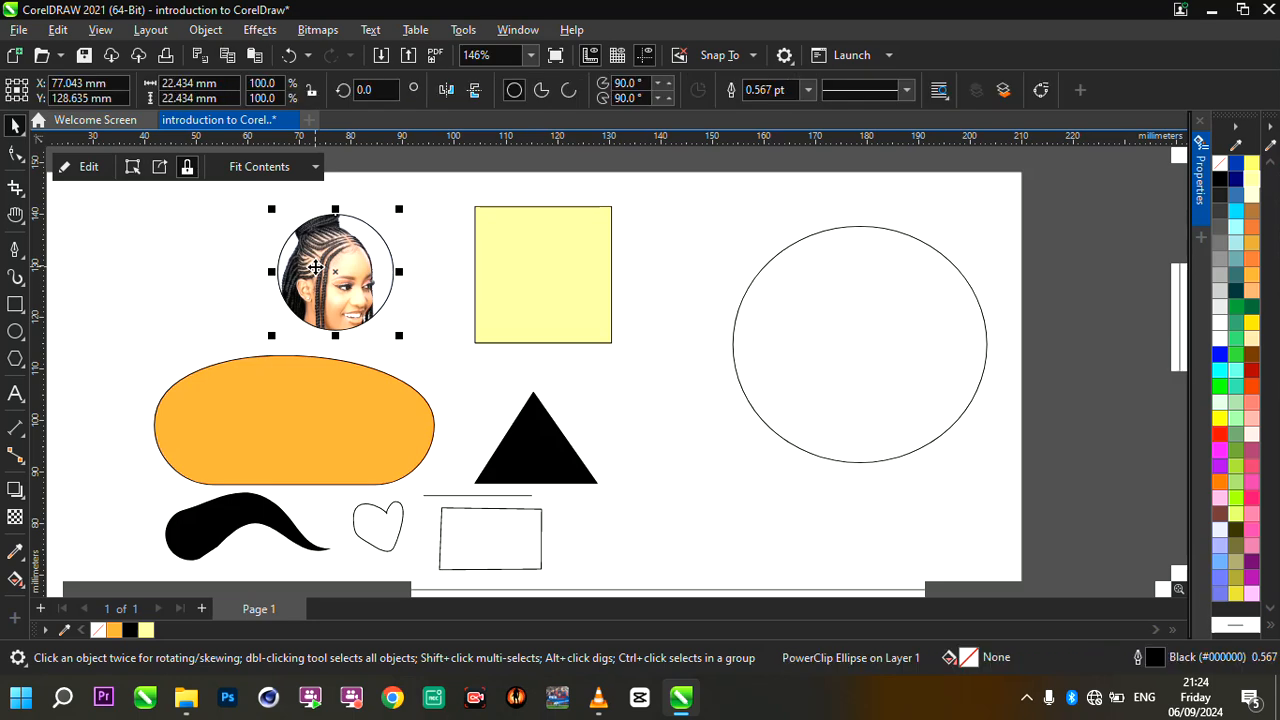
- Open the PowerClip contents for editing, scale the photo to about 24.7 by 27.1 mm and reposition it over the circle
click(89, 168)
key(shift+F2)
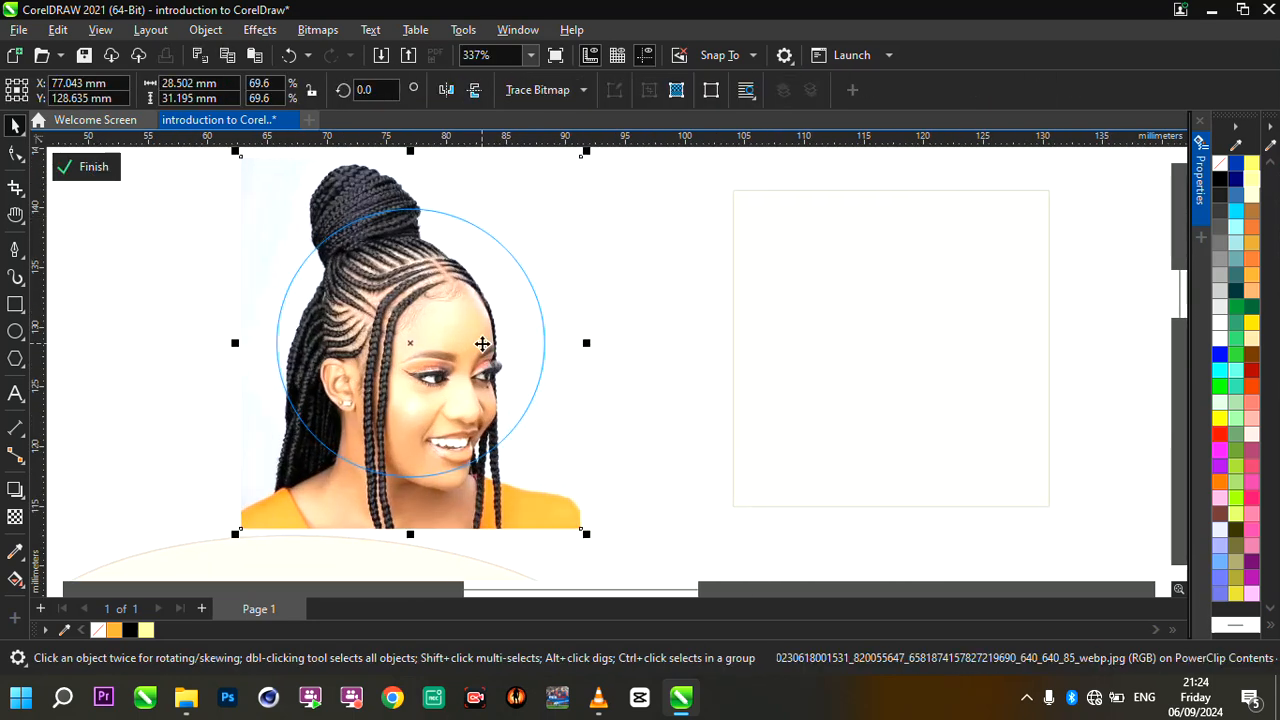
scroll(526, 362, down, 1)
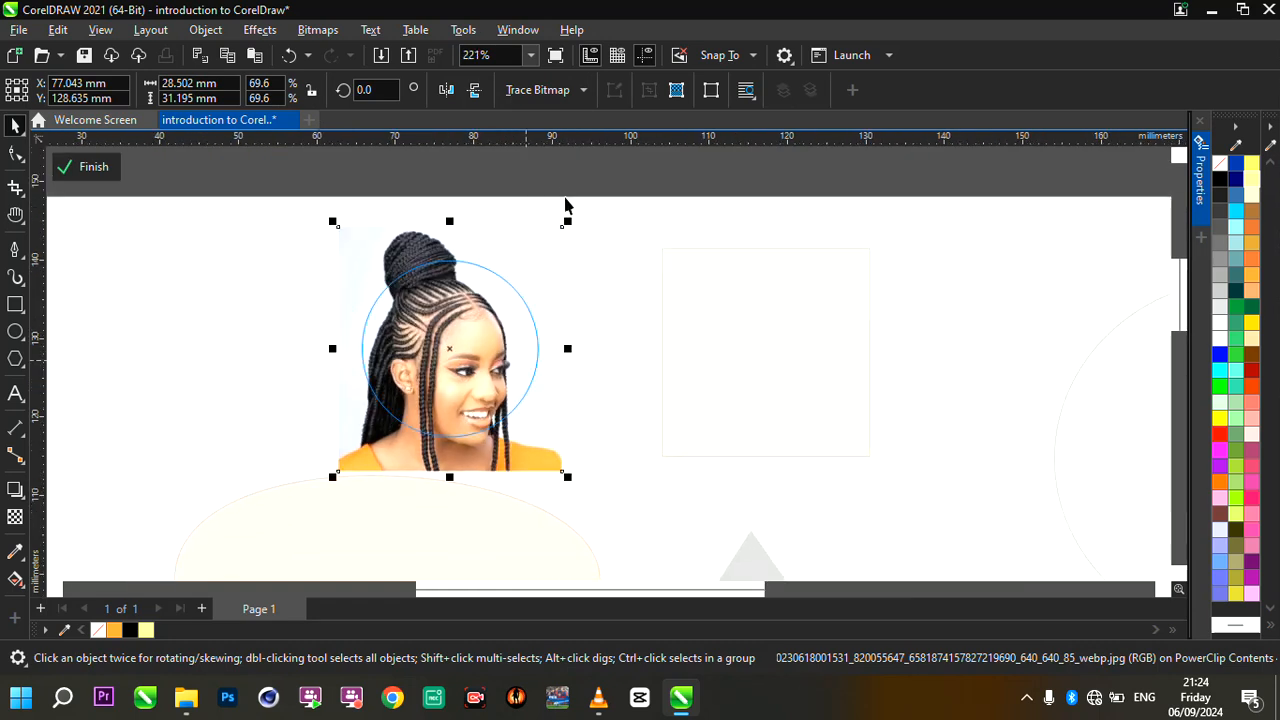
drag(567, 222, 546, 245)
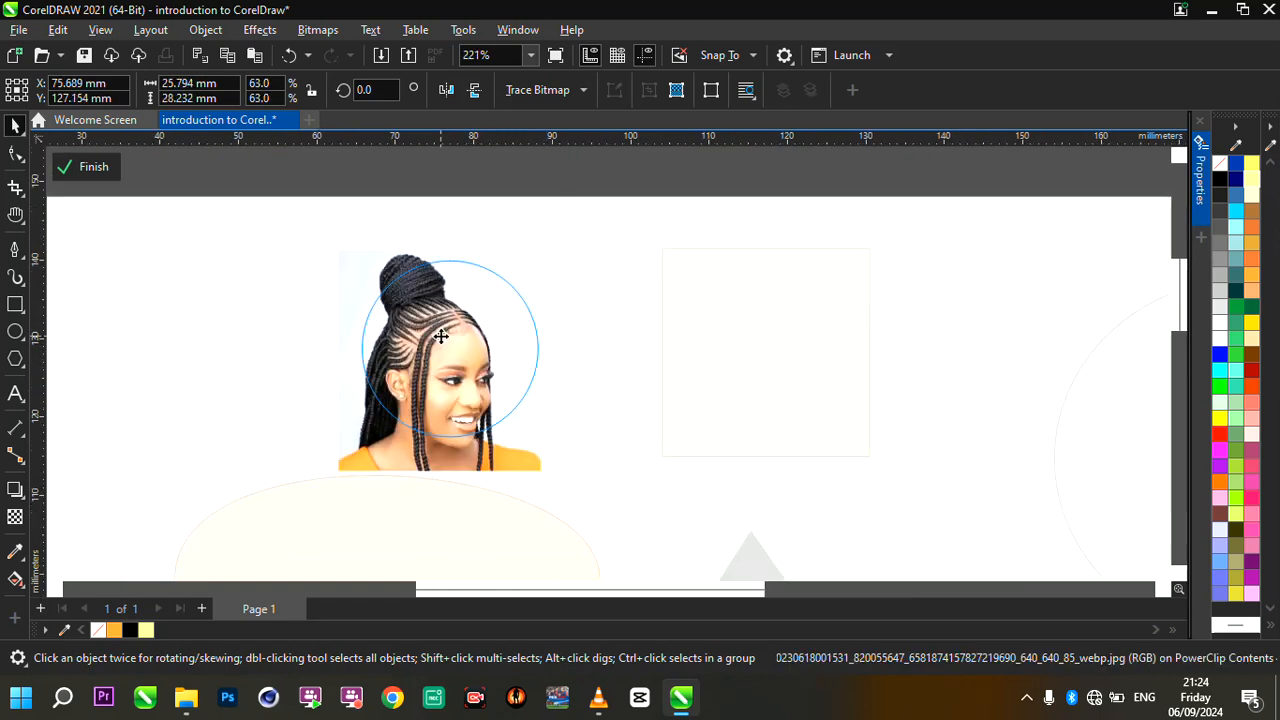
drag(441, 336, 455, 324)
drag(350, 470, 360, 452)
scroll(415, 395, up, 1)
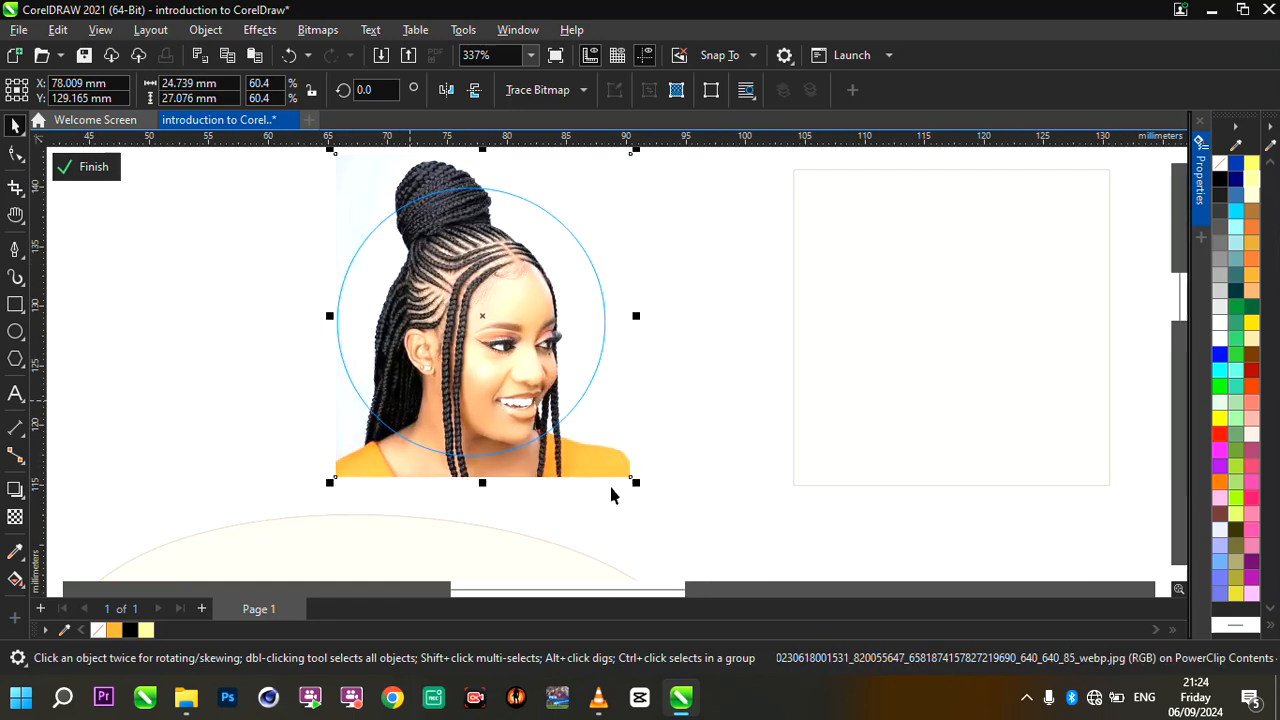
- Refine the photo's size to about 23.8 by 26 mm, fit the face within the circle and finish editing the PowerClip
drag(636, 482, 619, 479)
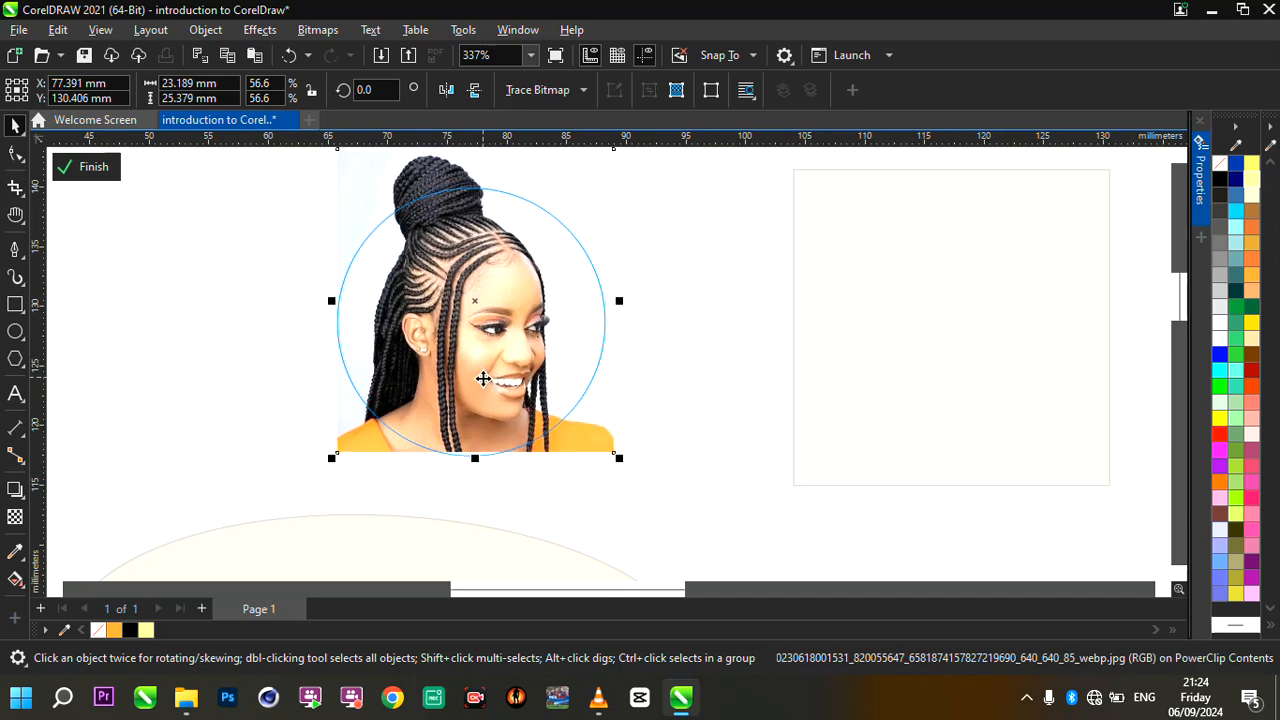
scroll(483, 380, down, 1)
scroll(467, 285, up, 1)
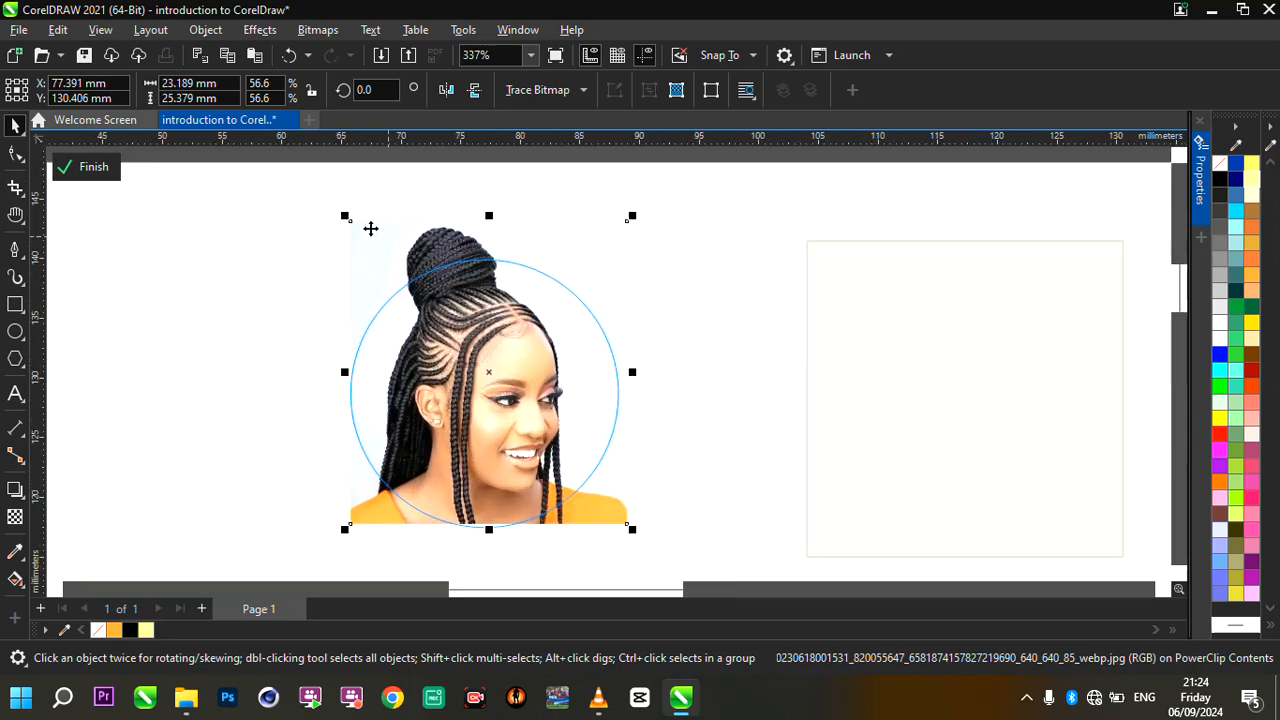
drag(345, 217, 354, 226)
drag(483, 325, 465, 325)
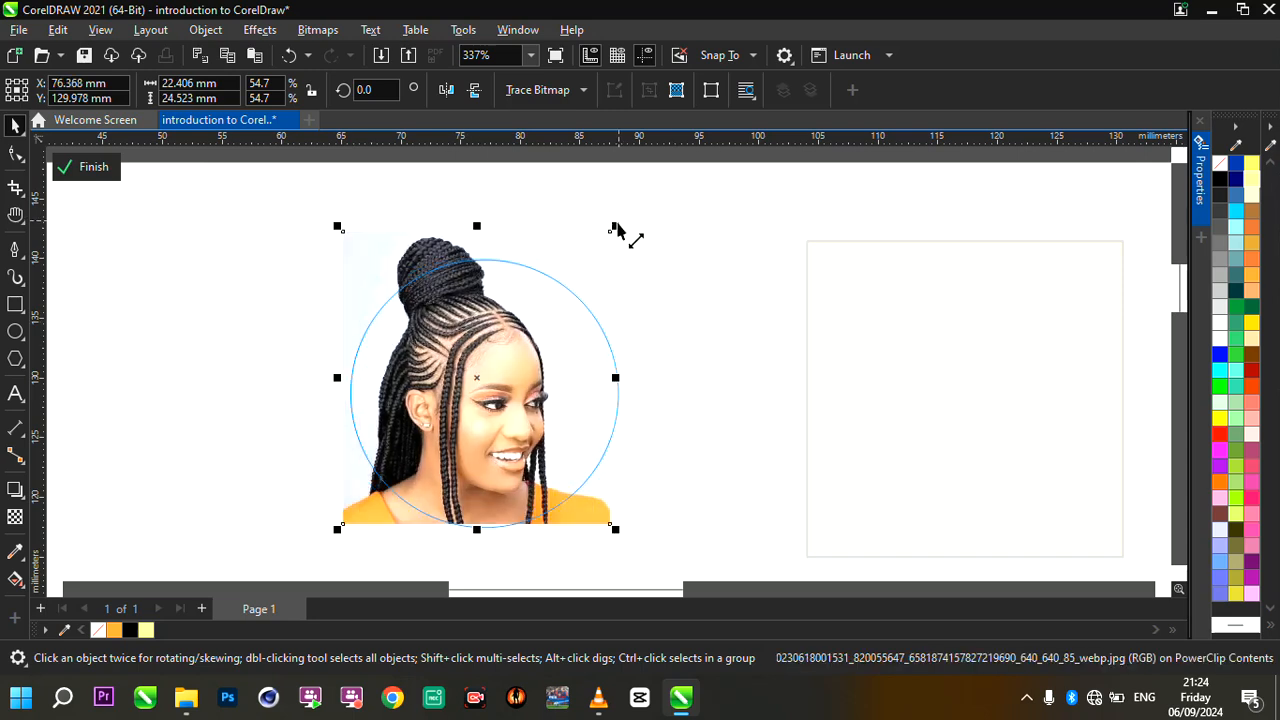
drag(633, 220, 633, 215)
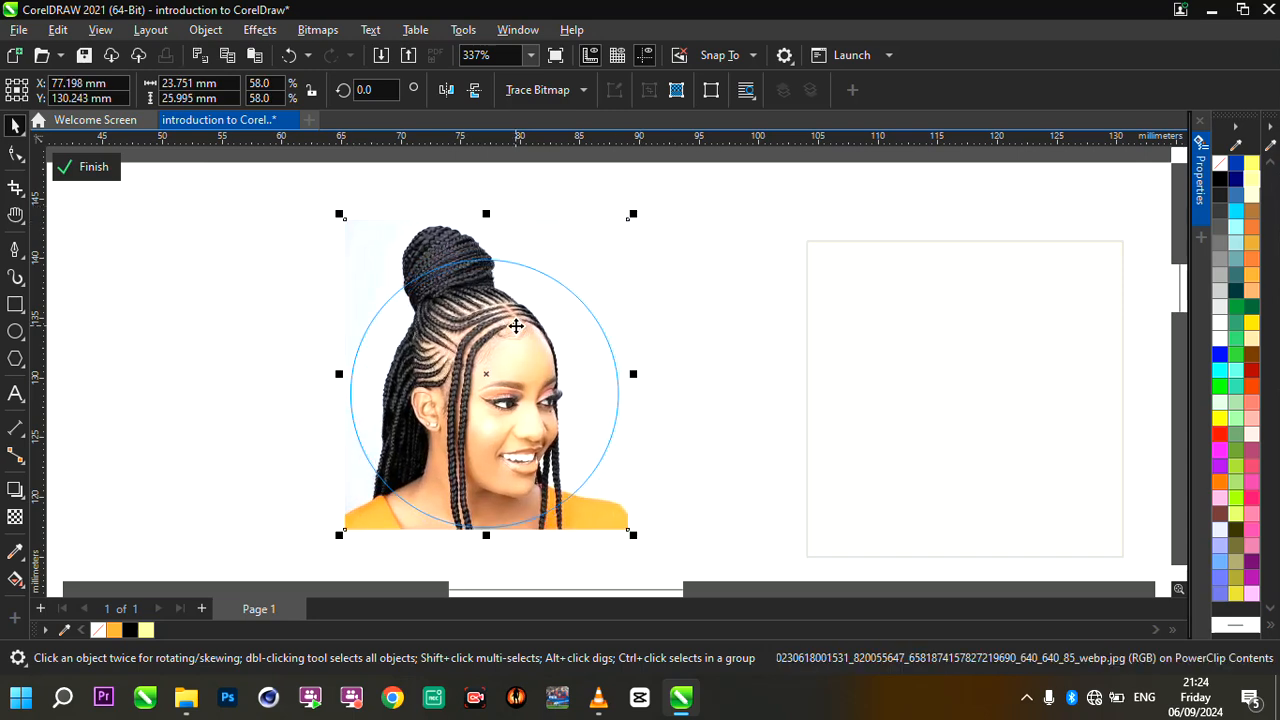
click(84, 167)
- Set the outline width of the PowerClip circle to None
scroll(410, 266, down, 3)
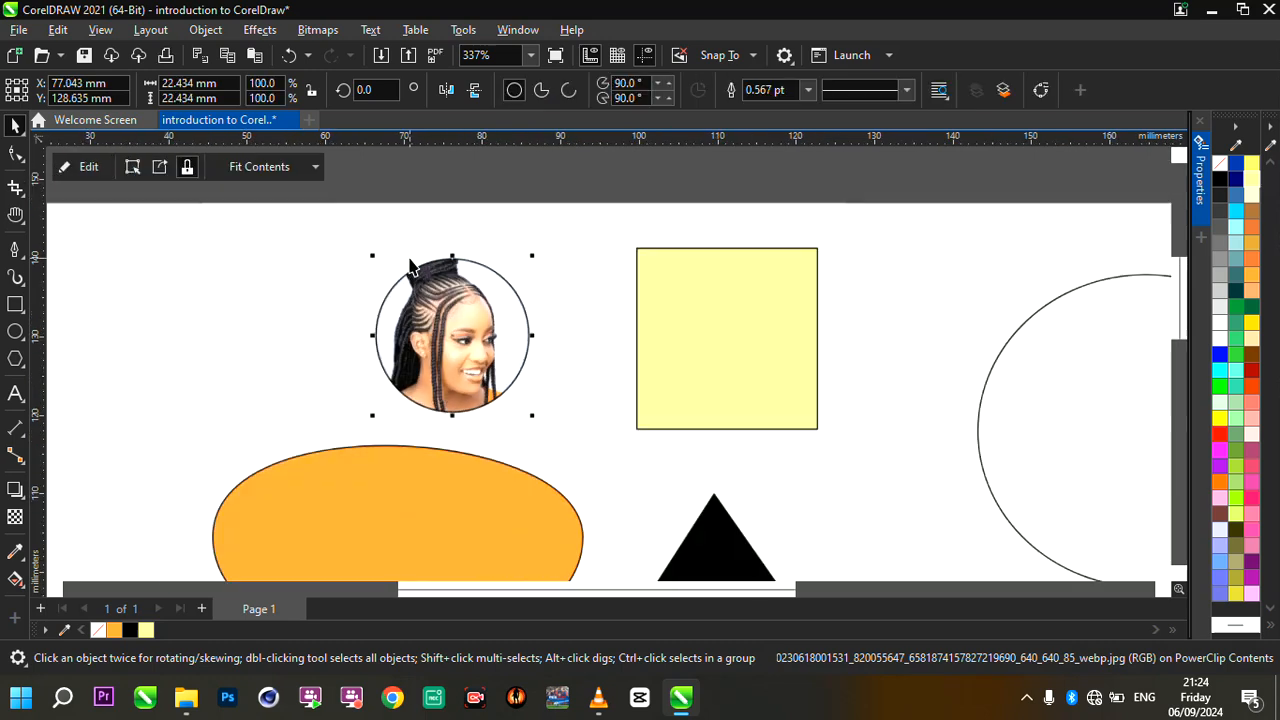
scroll(410, 266, up, 2)
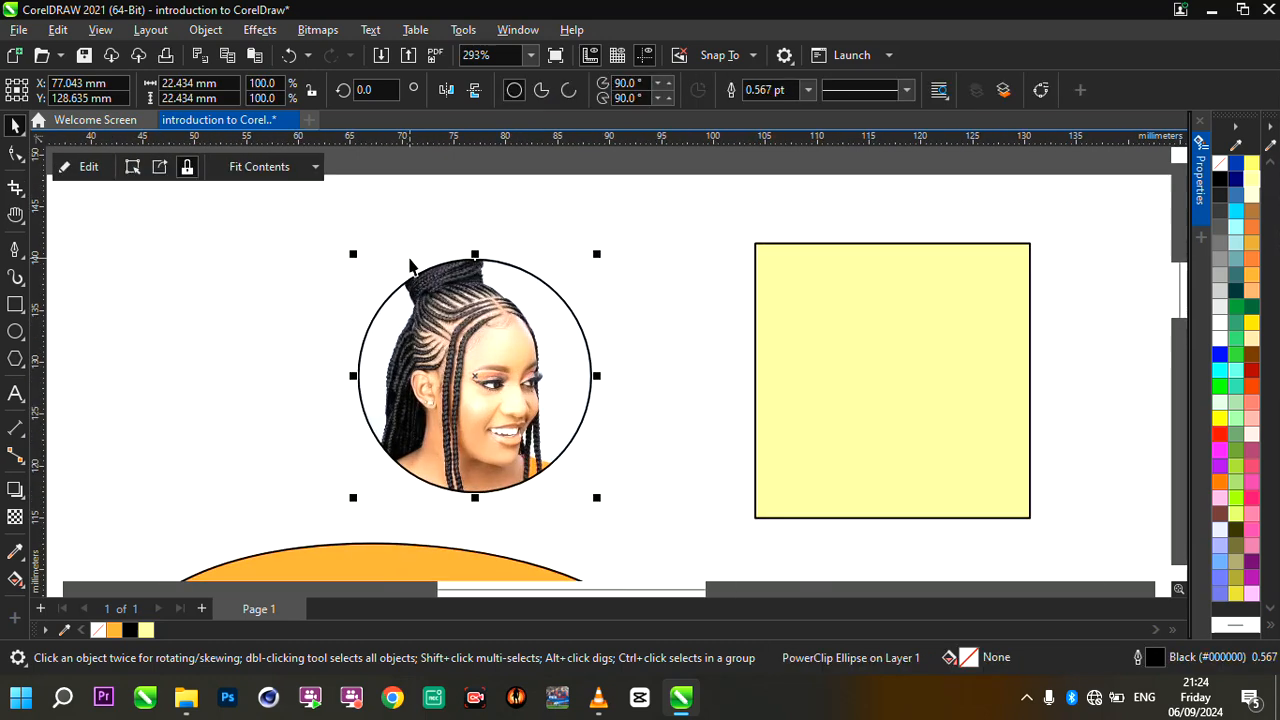
click(808, 90)
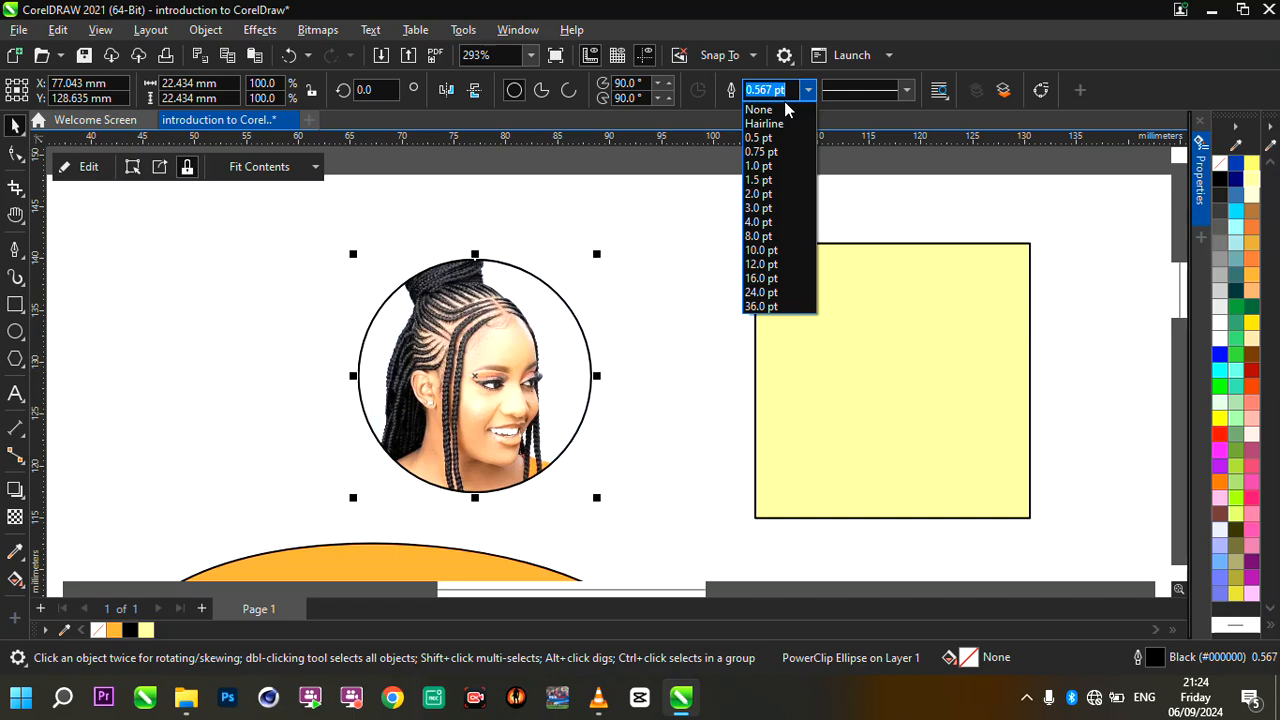
click(770, 110)
scroll(526, 298, down, 7)
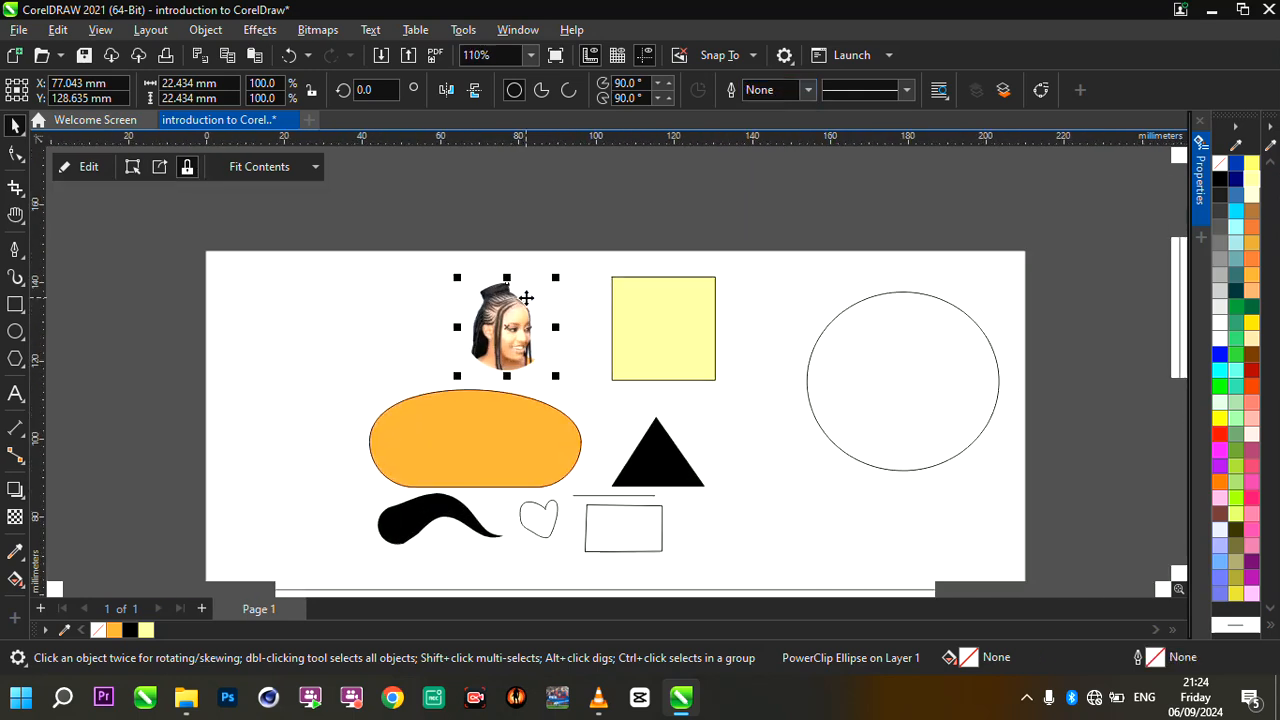
- Move the circular photo off the page onto the gray area above it and inspect its clipped edge up close
drag(526, 298, 538, 188)
scroll(494, 190, up, 3)
scroll(537, 270, down, 6)
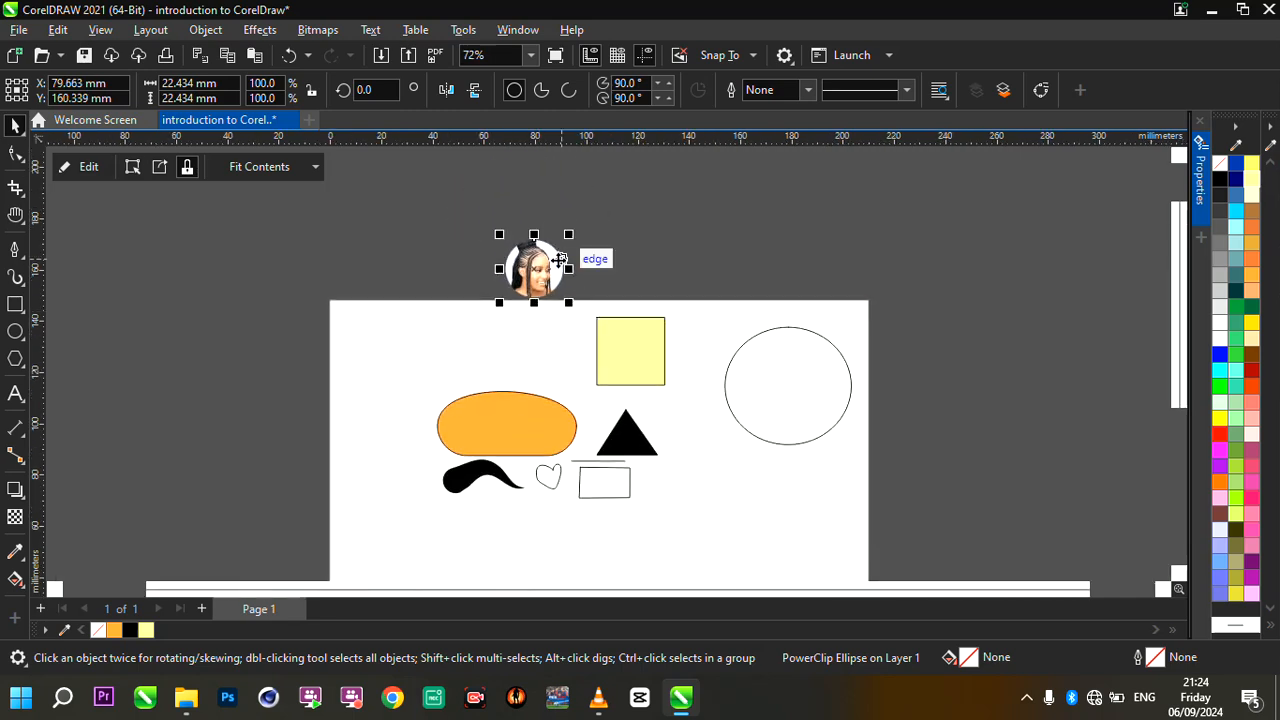
scroll(559, 260, up, 5)
scroll(540, 258, up, 2)
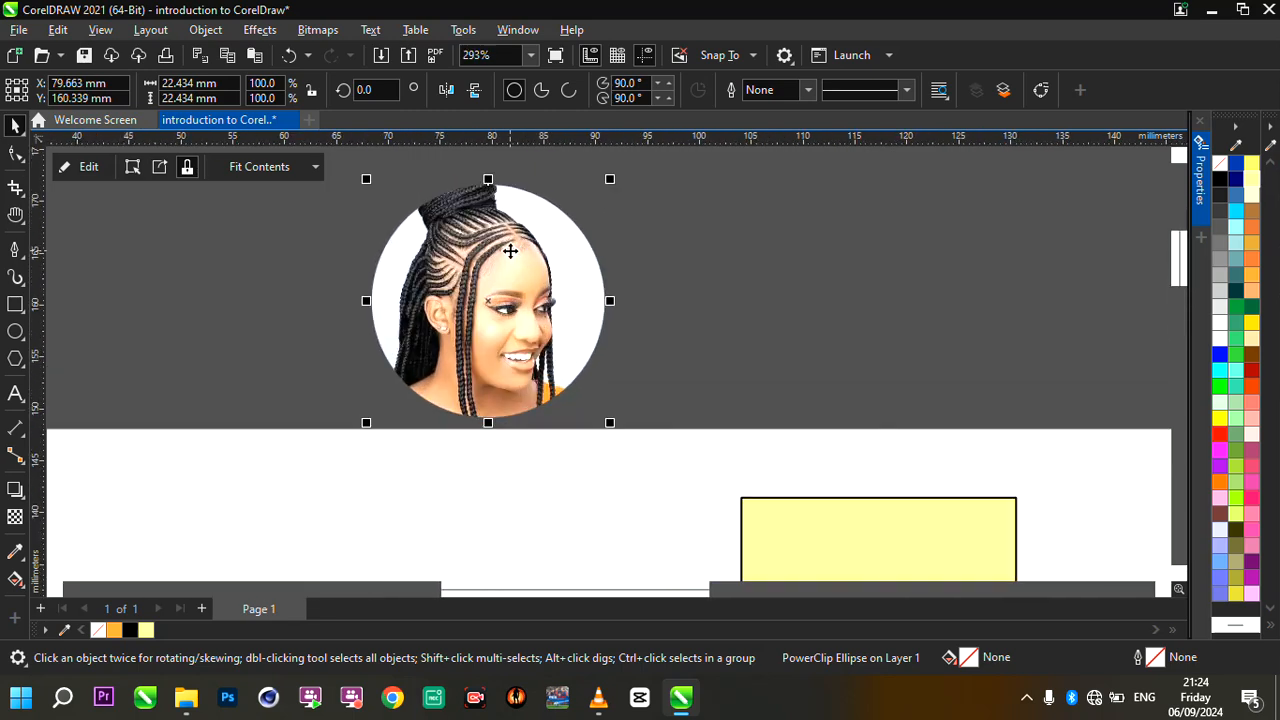
scroll(510, 252, up, 1)
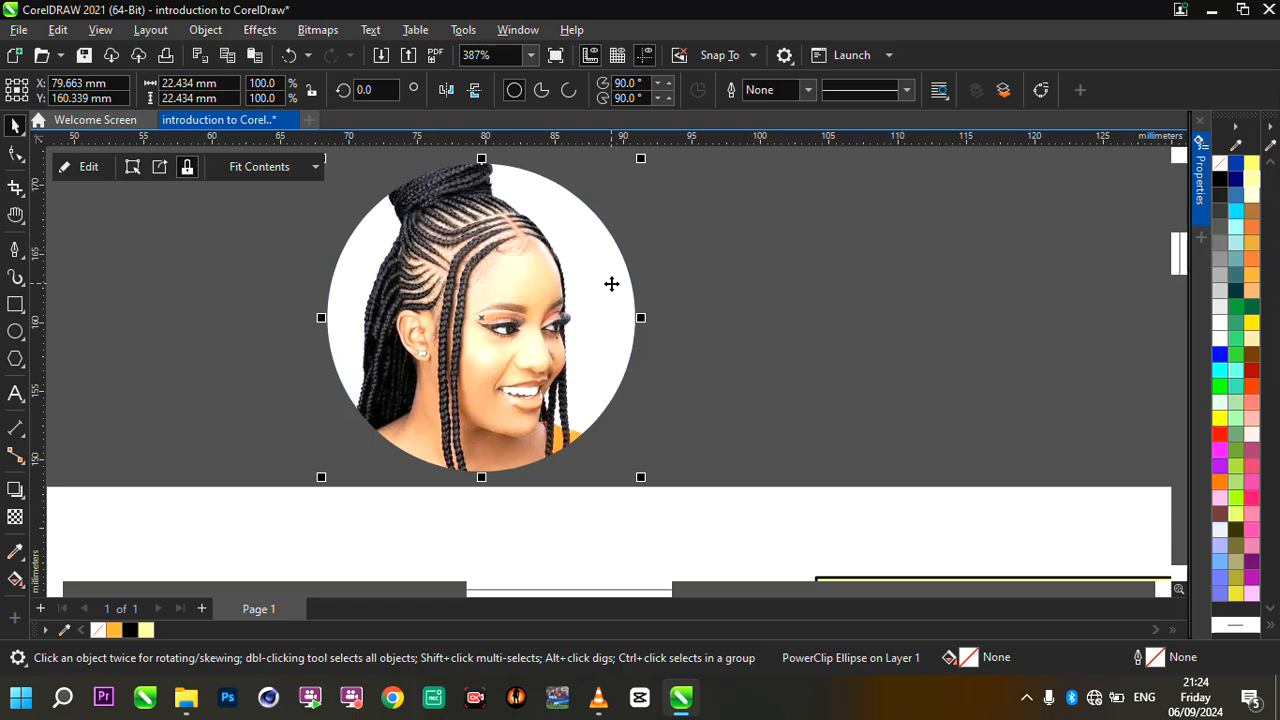
- Move the circular photo onto the page just above the orange shape and enlarge it to about 38.7 mm across
scroll(611, 286, down, 2)
scroll(718, 305, up, 1)
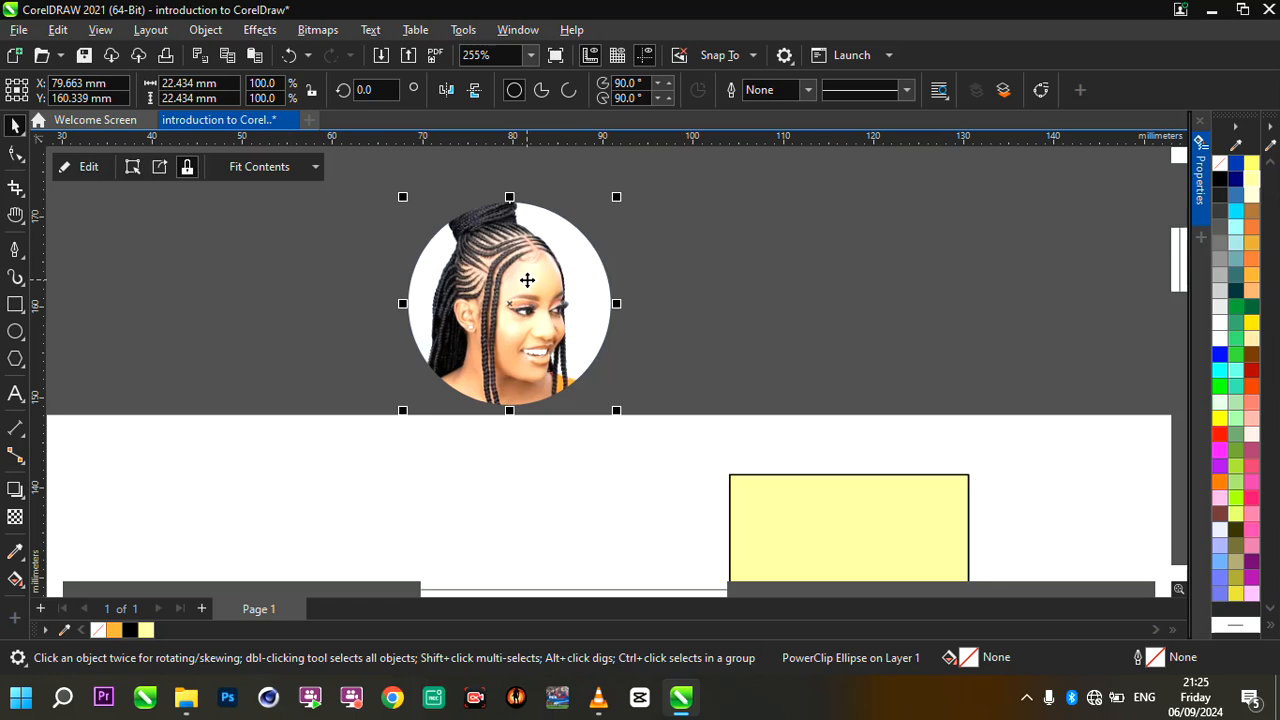
scroll(527, 280, down, 8)
scroll(684, 431, up, 1)
scroll(594, 335, up, 3)
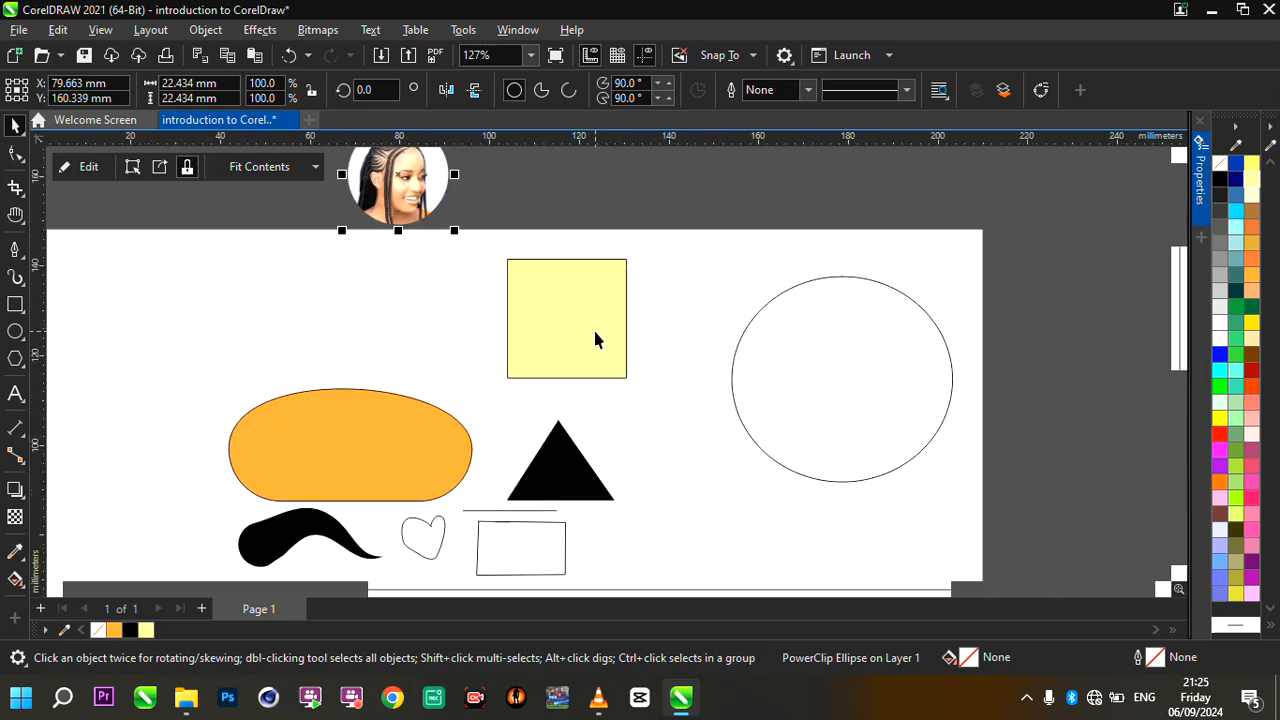
click(595, 331)
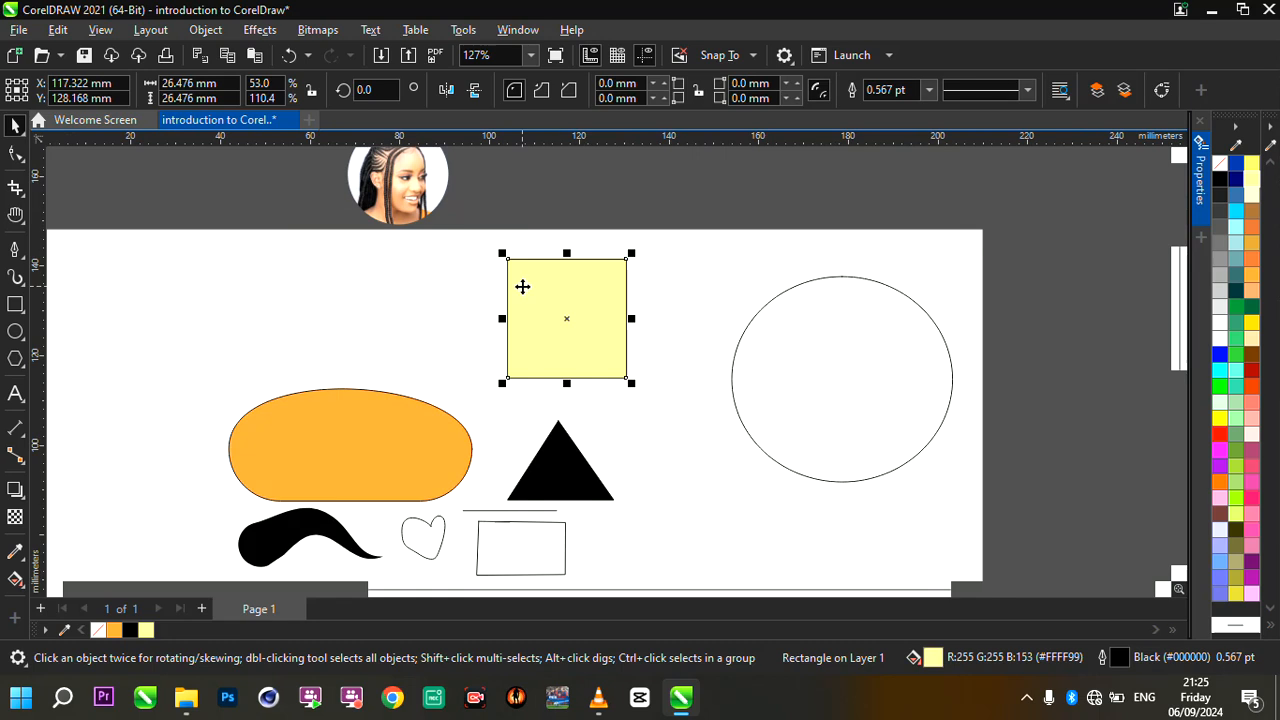
scroll(522, 283, down, 2)
scroll(438, 198, up, 2)
click(438, 198)
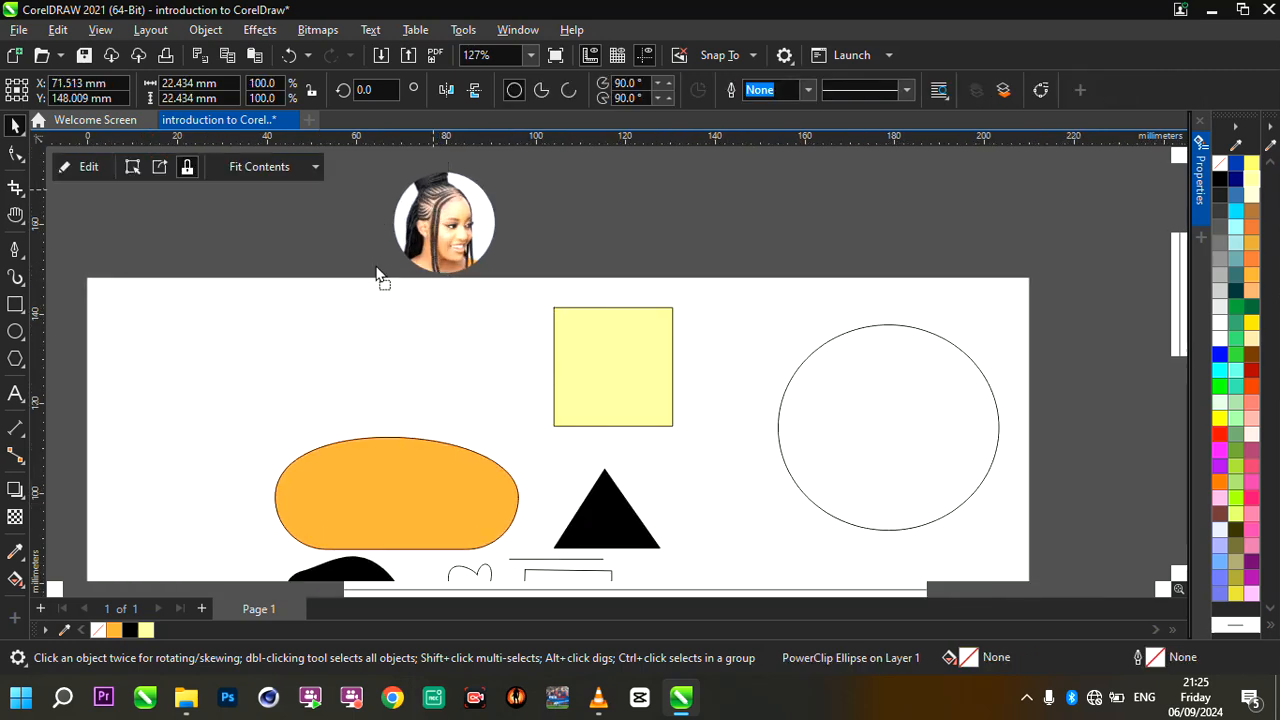
drag(376, 267, 337, 286)
drag(405, 375, 549, 456)
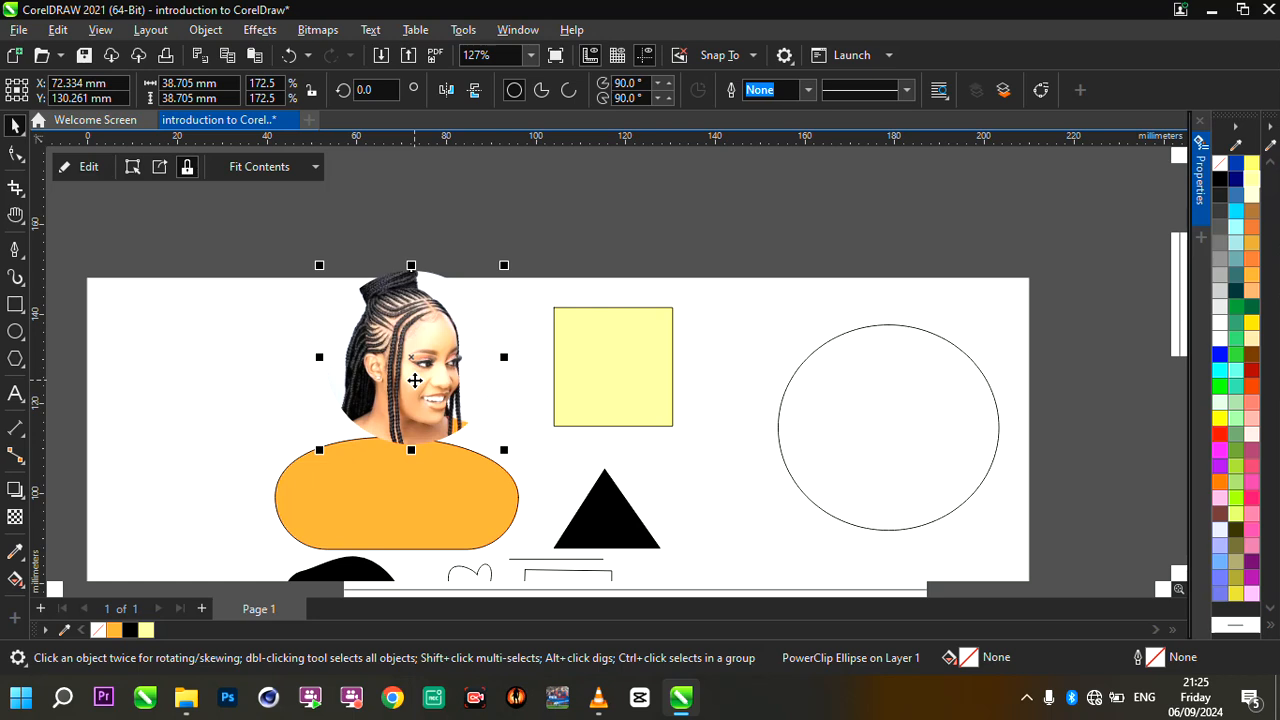
- Draw a five-sided polygon about 48.5 by 46.1 mm on the page beside the circular photo
scroll(414, 380, down, 3)
scroll(434, 486, up, 1)
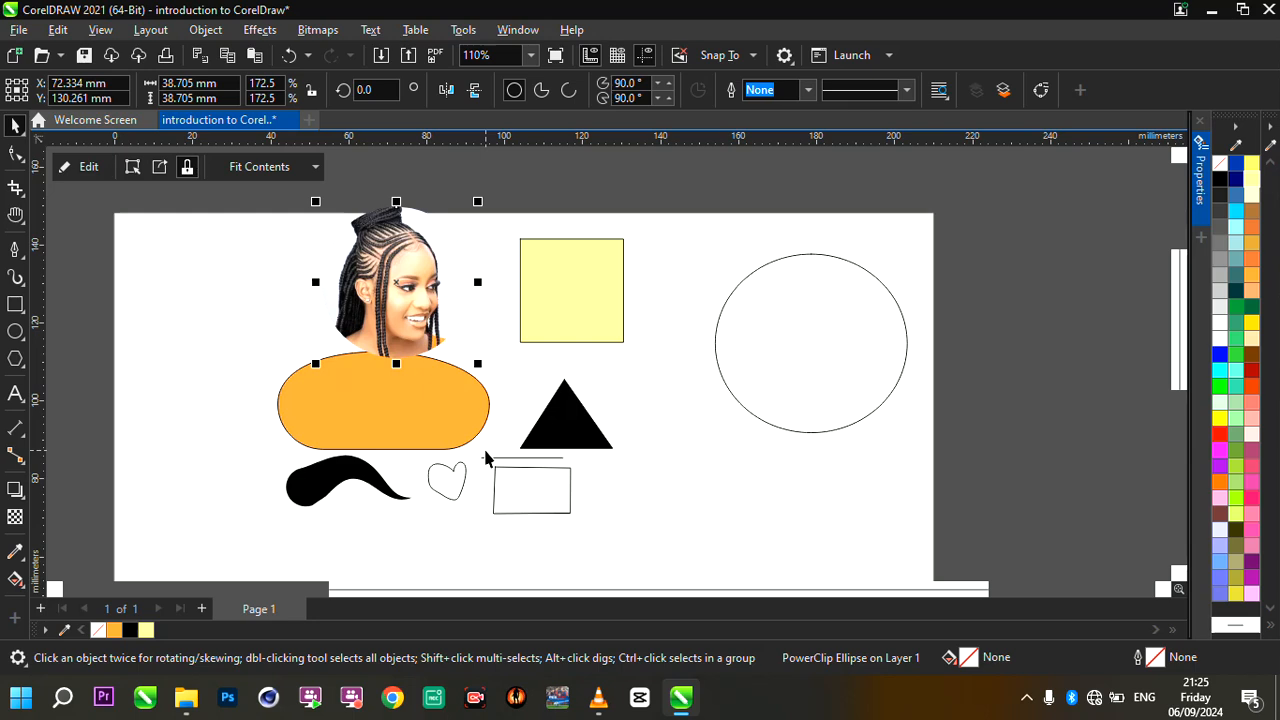
click(357, 325)
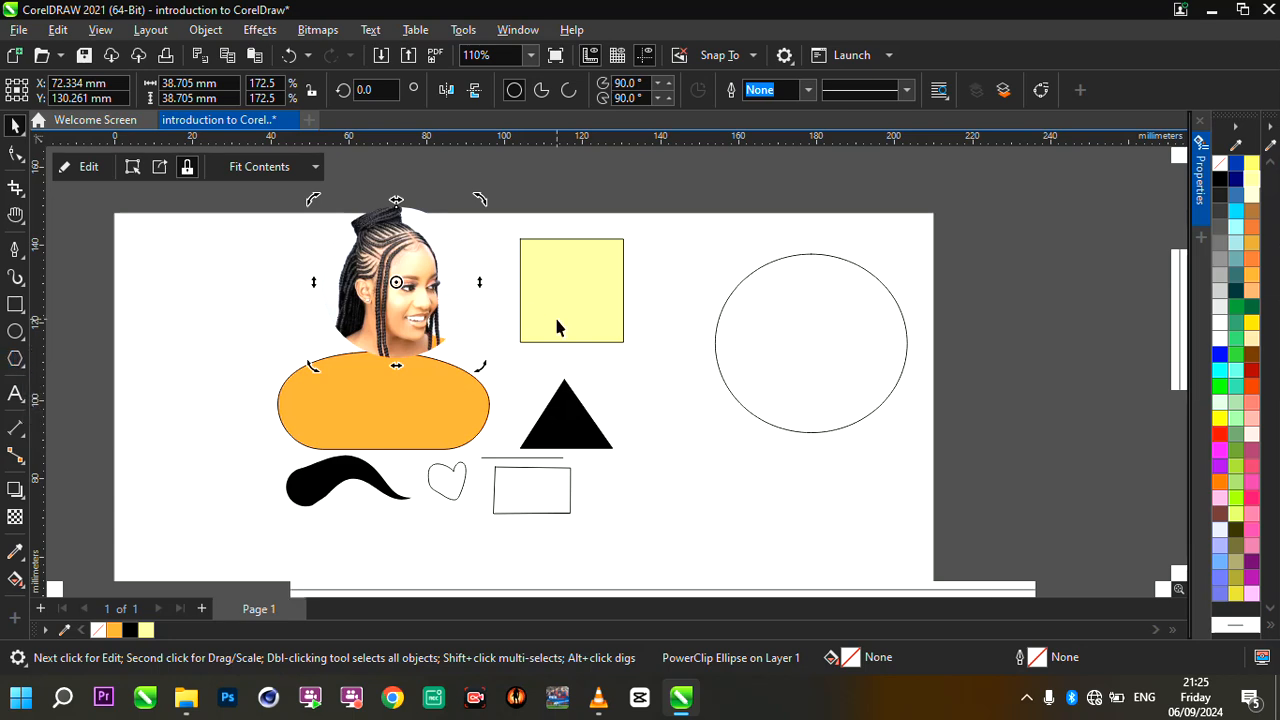
scroll(554, 314, down, 1)
scroll(320, 313, up, 1)
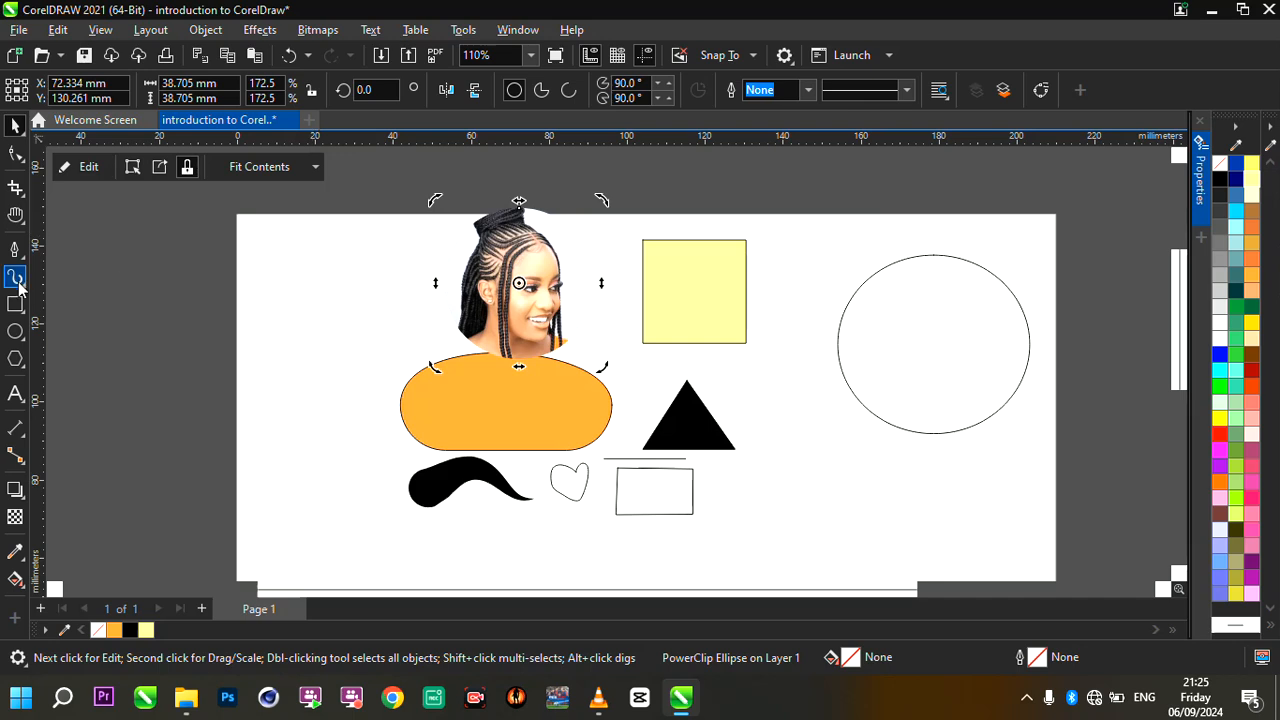
click(15, 359)
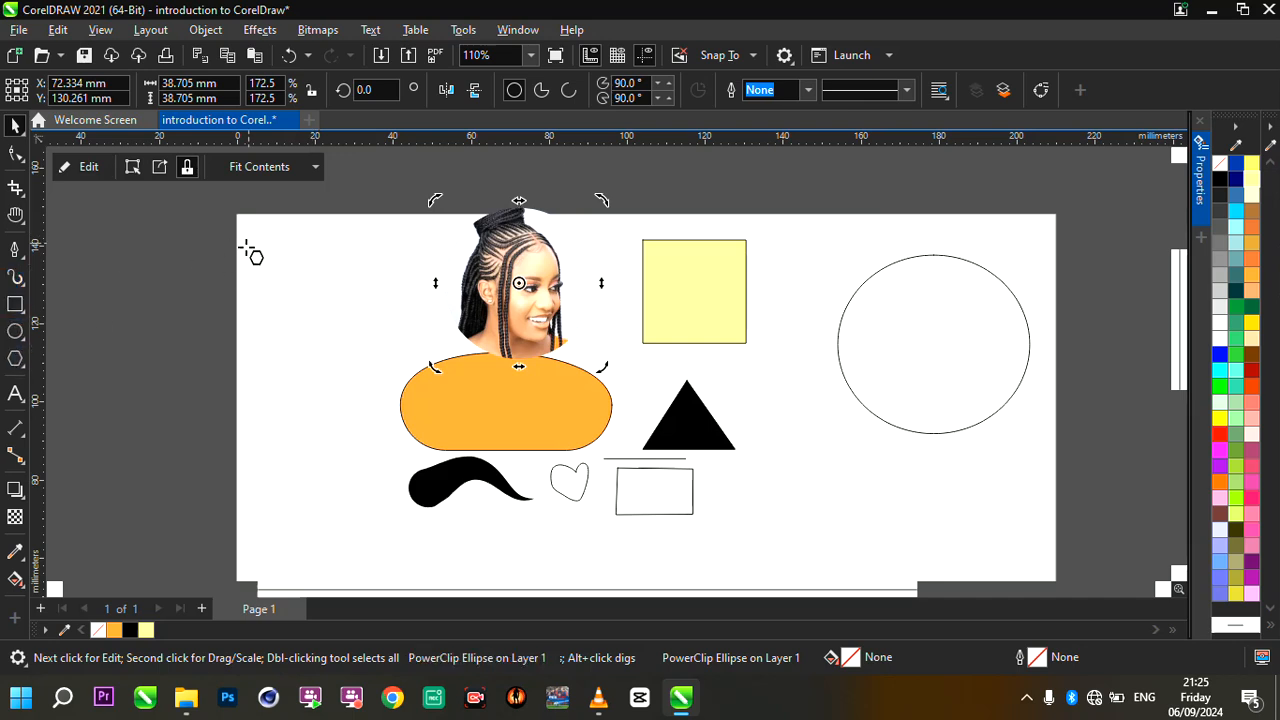
drag(247, 251, 320, 323)
click(15, 125)
drag(241, 234, 327, 306)
scroll(327, 306, up, 1)
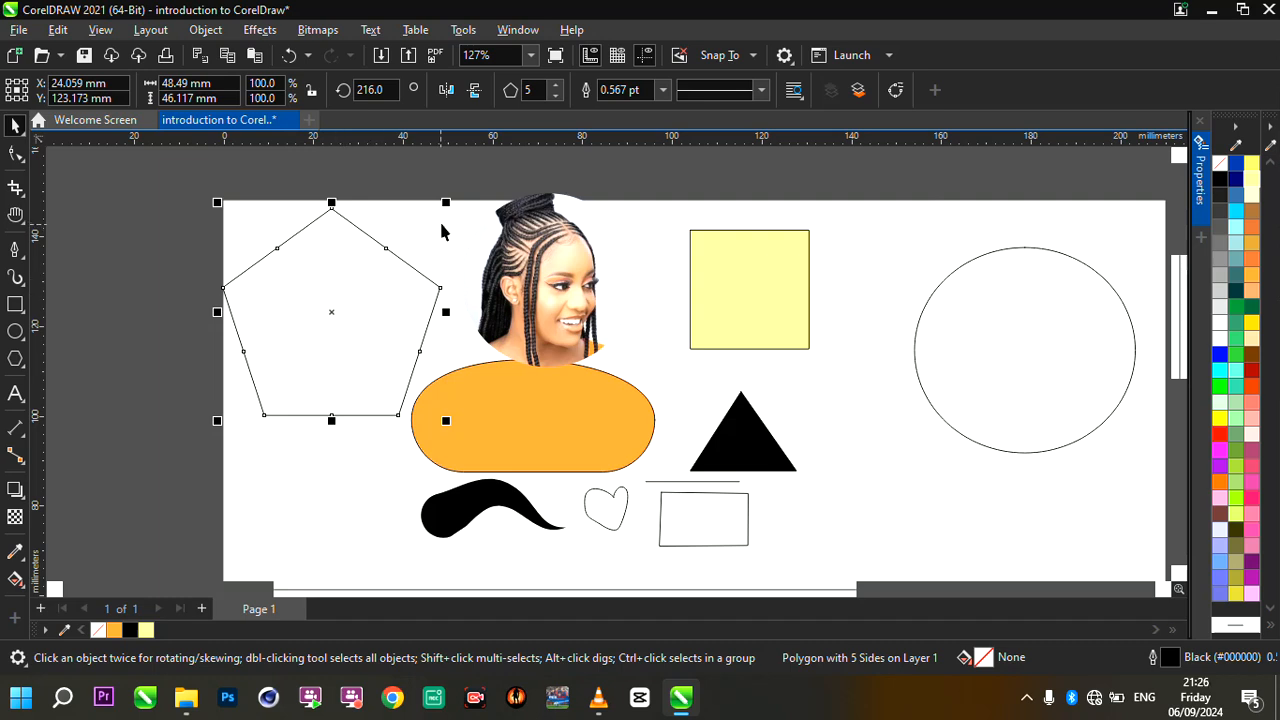
- Scale the pentagon down to about 42.5 by 40.4 mm and reposition it near the page's left edge
drag(446, 205, 418, 231)
drag(355, 261, 362, 250)
scroll(243, 251, up, 2)
drag(311, 331, 291, 310)
- Select the photo and the other shapes together and shift them to the right to clear space around the pentagon
scroll(528, 318, down, 4)
drag(504, 260, 857, 470)
drag(643, 334, 746, 336)
- Move the pentagon into the cleared space in the page's upper-left area
scroll(542, 363, up, 2)
click(414, 300)
drag(414, 300, 518, 333)
scroll(518, 333, up, 1)
scroll(518, 333, up, 1)
scroll(551, 229, up, 1)
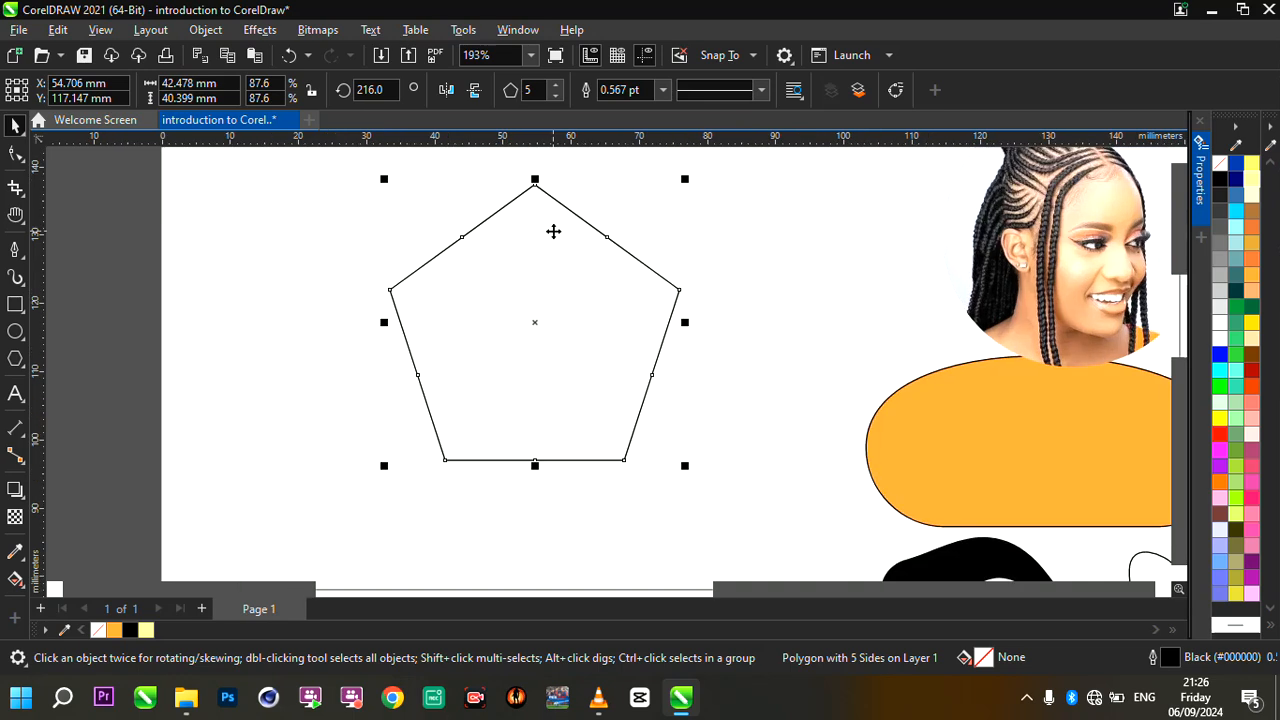
drag(554, 236, 554, 243)
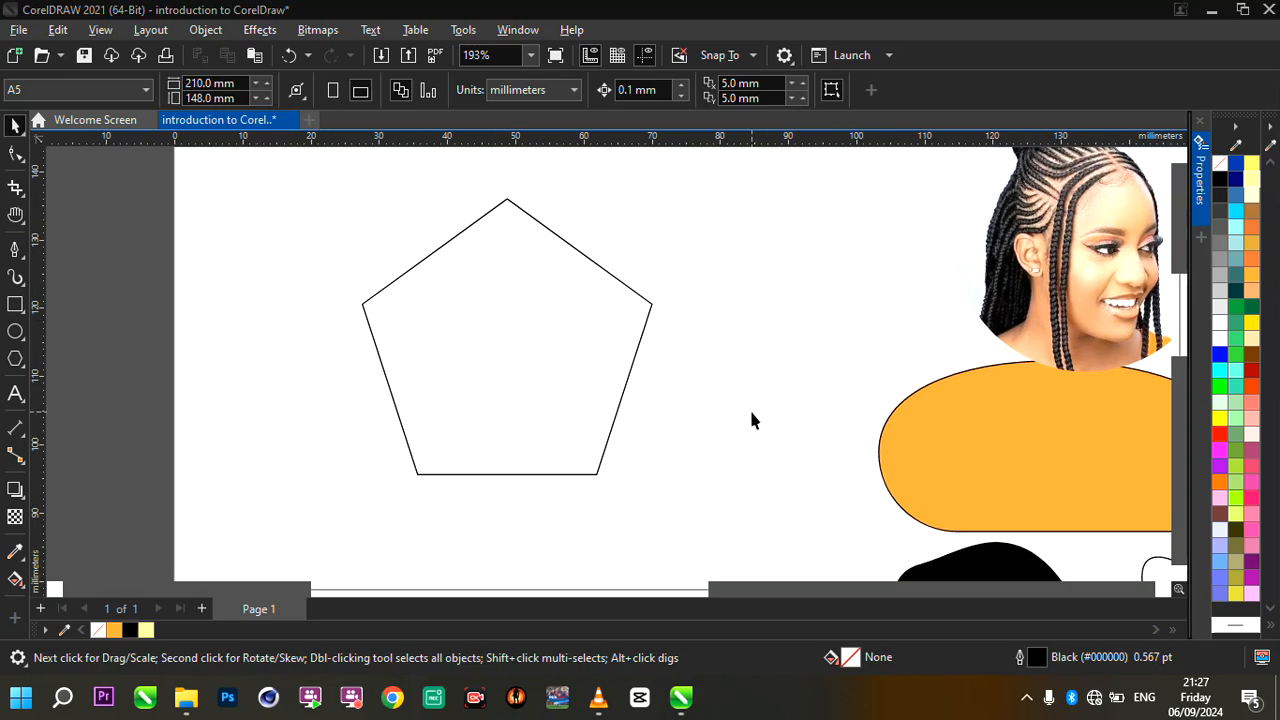
- Reshape the pentagon into a five-pointed star by pulling the midpoint node of its upper-left side toward the center
scroll(752, 420, up, 1)
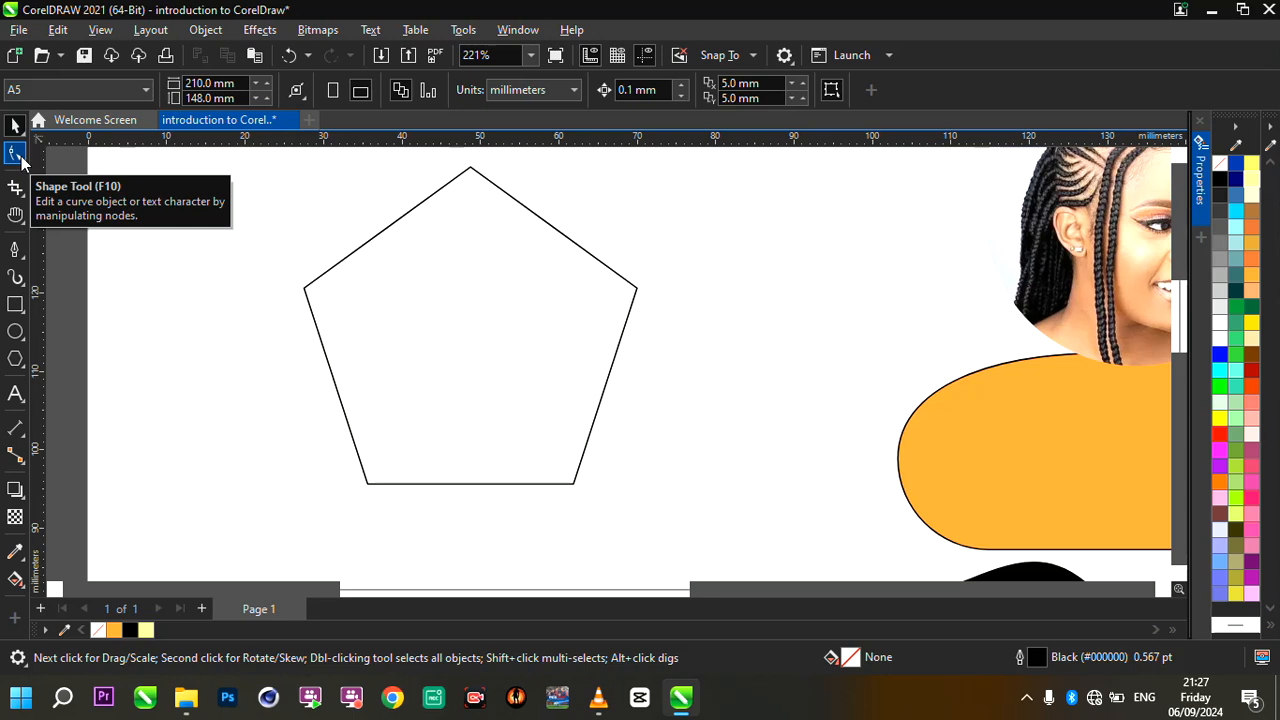
click(416, 223)
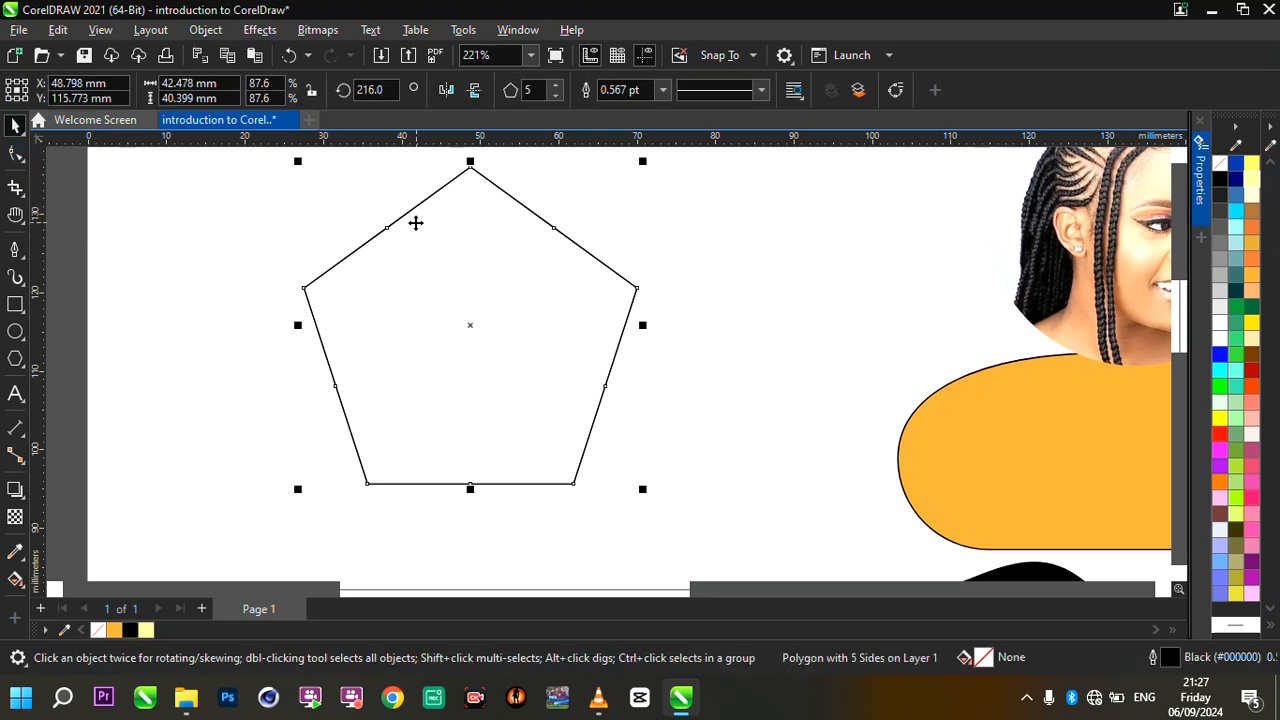
click(15, 152)
drag(389, 230, 421, 240)
key(ctrl+z)
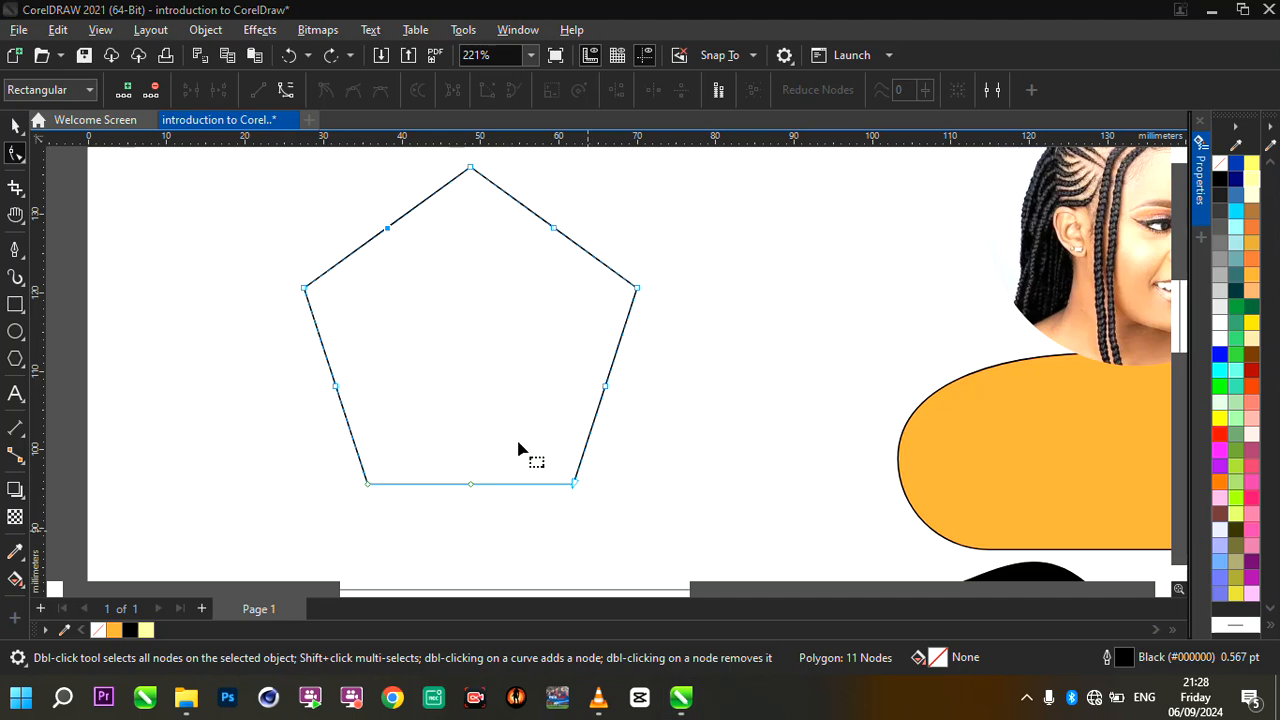
drag(391, 240, 443, 299)
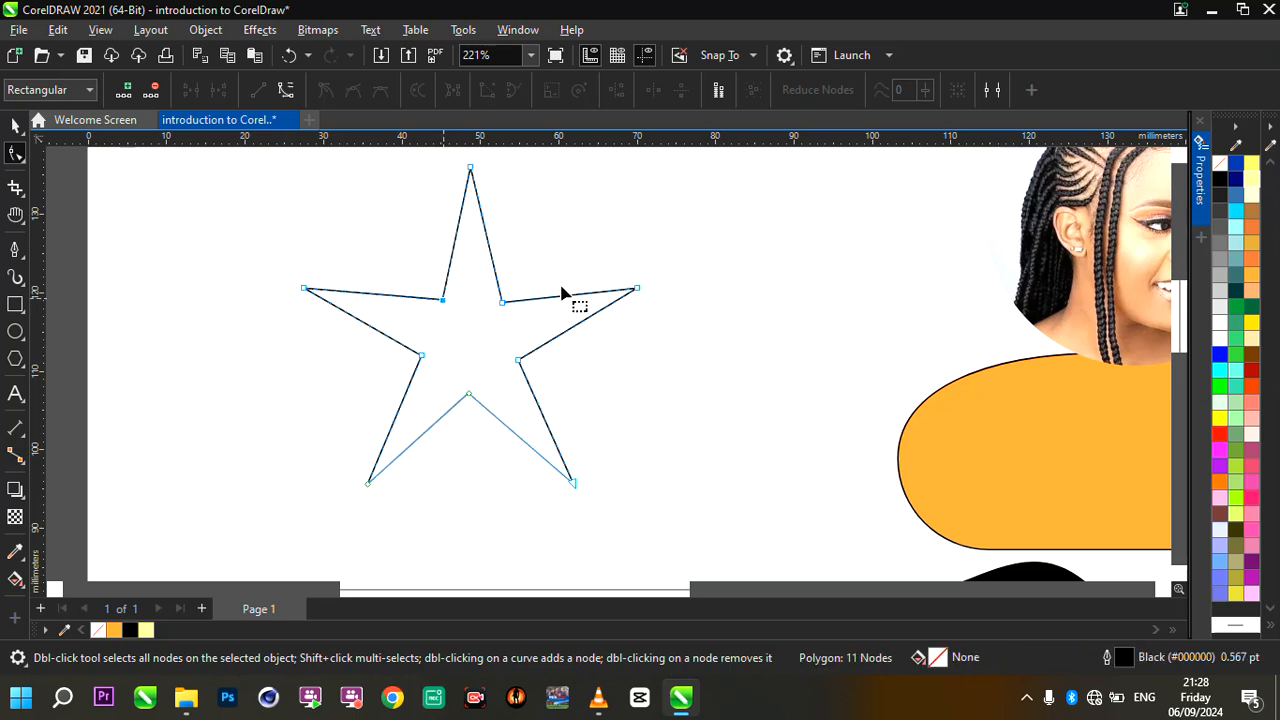
scroll(562, 288, down, 1)
scroll(629, 238, up, 1)
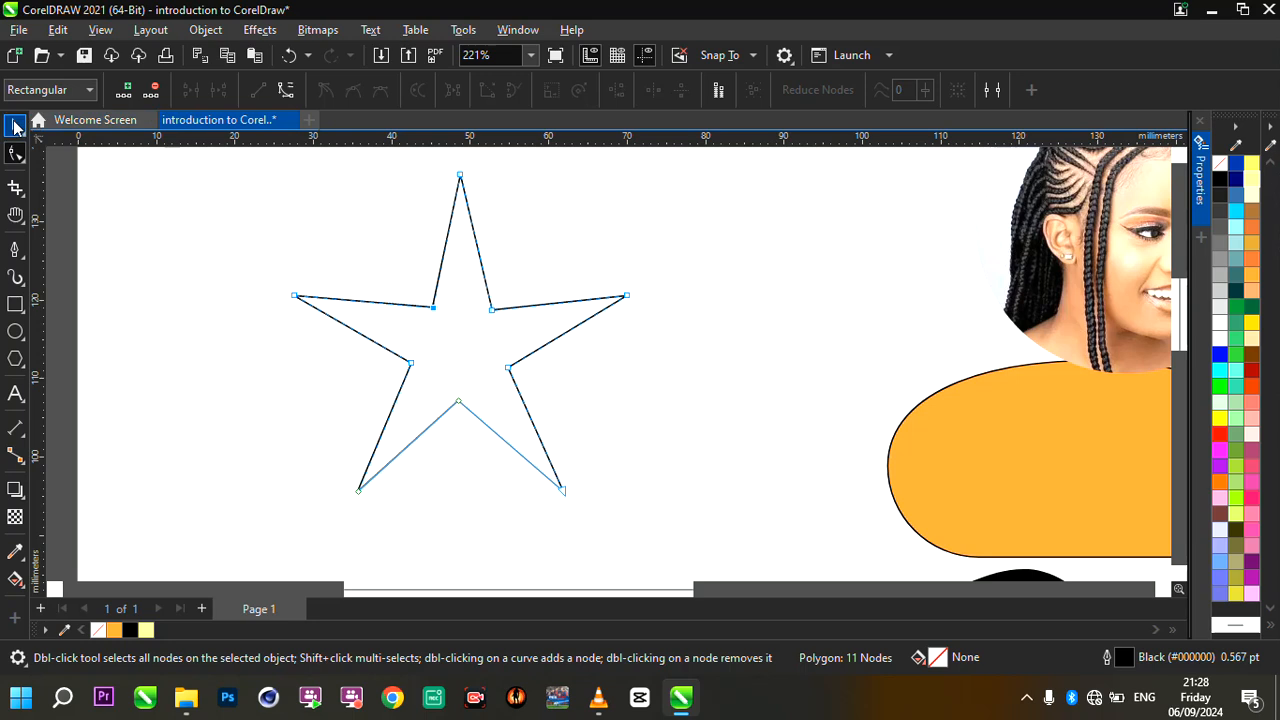
- Fill the star with the blue R:0 G:51 B:153 (#003399)
click(15, 125)
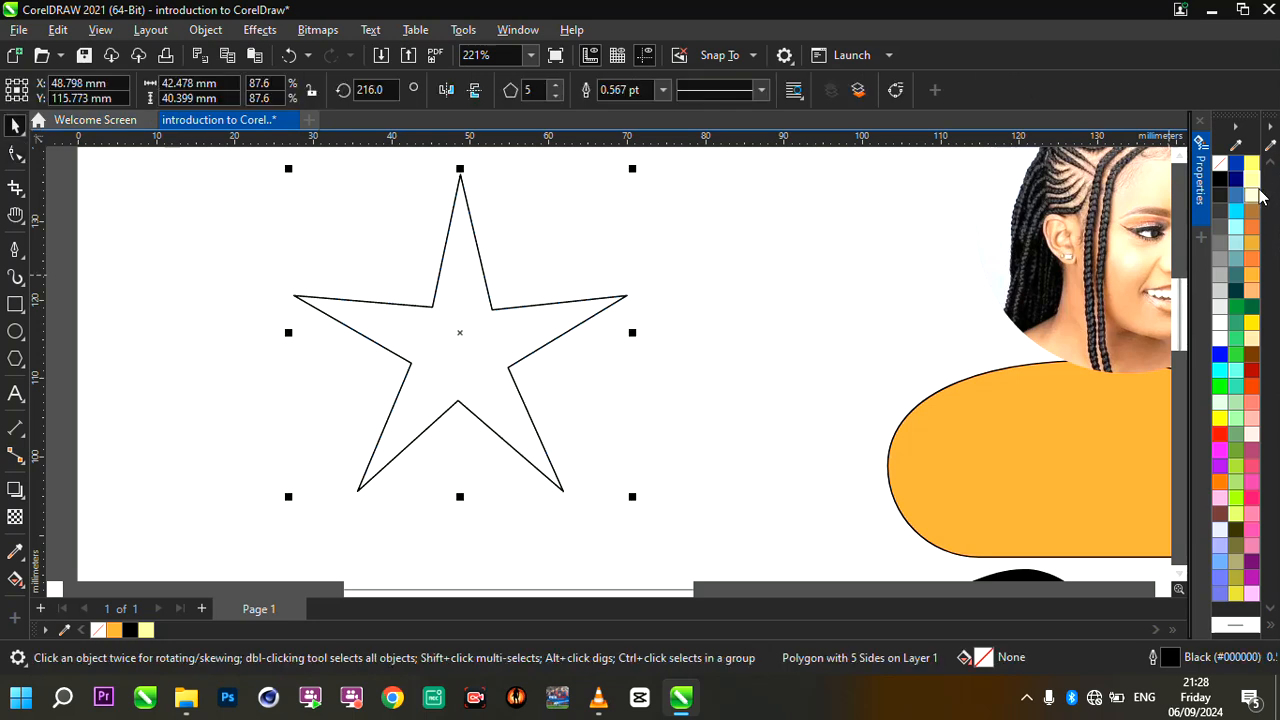
drag(1236, 163, 628, 296)
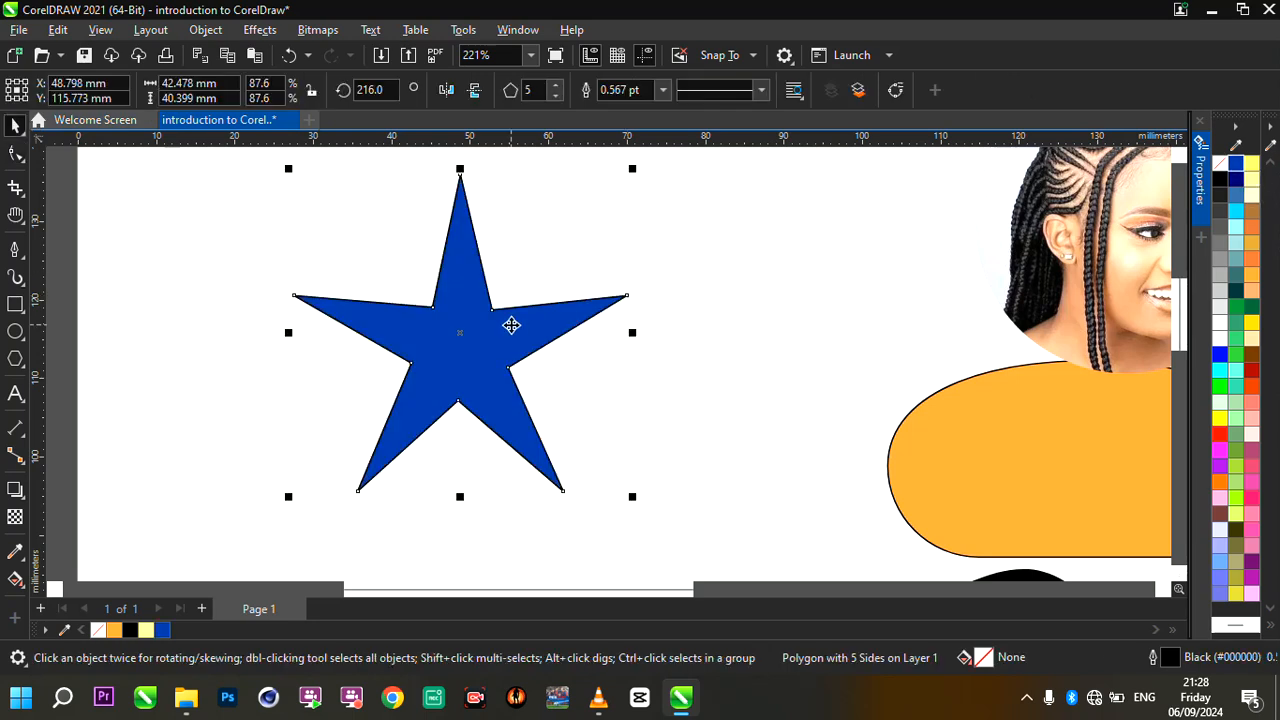
scroll(511, 325, down, 3)
scroll(511, 325, up, 4)
click(511, 325)
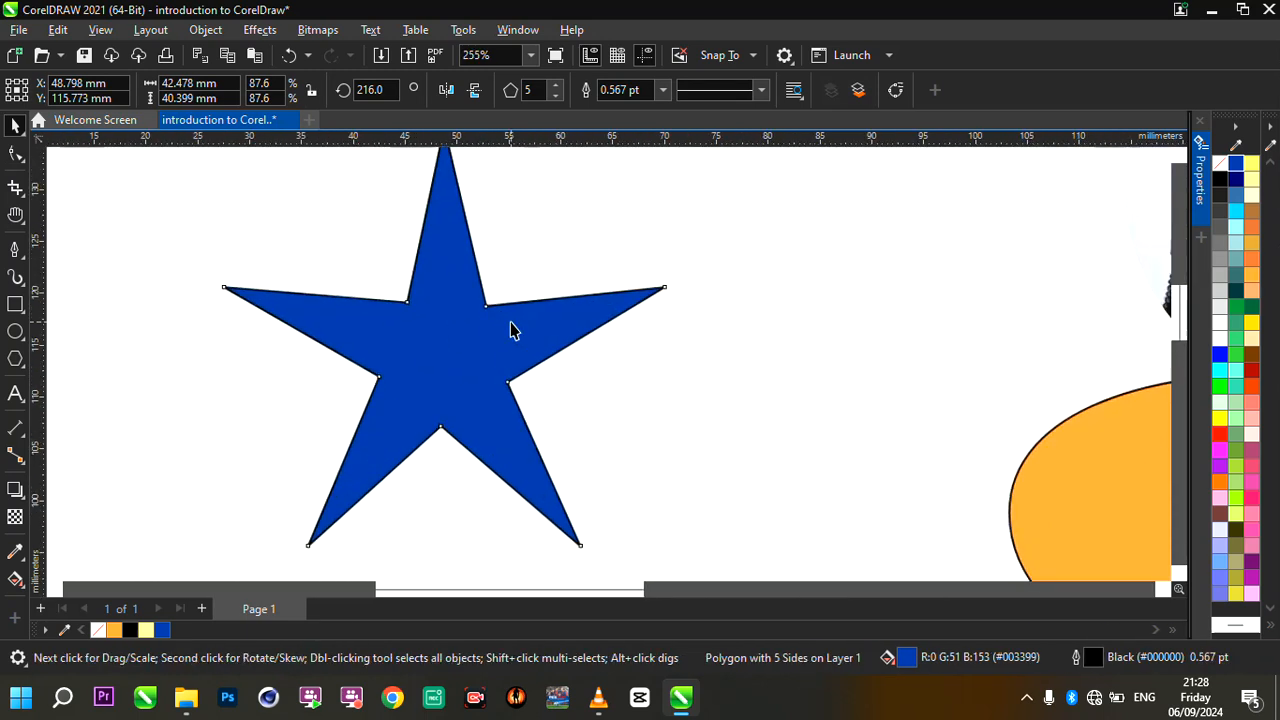
scroll(489, 329, down, 3)
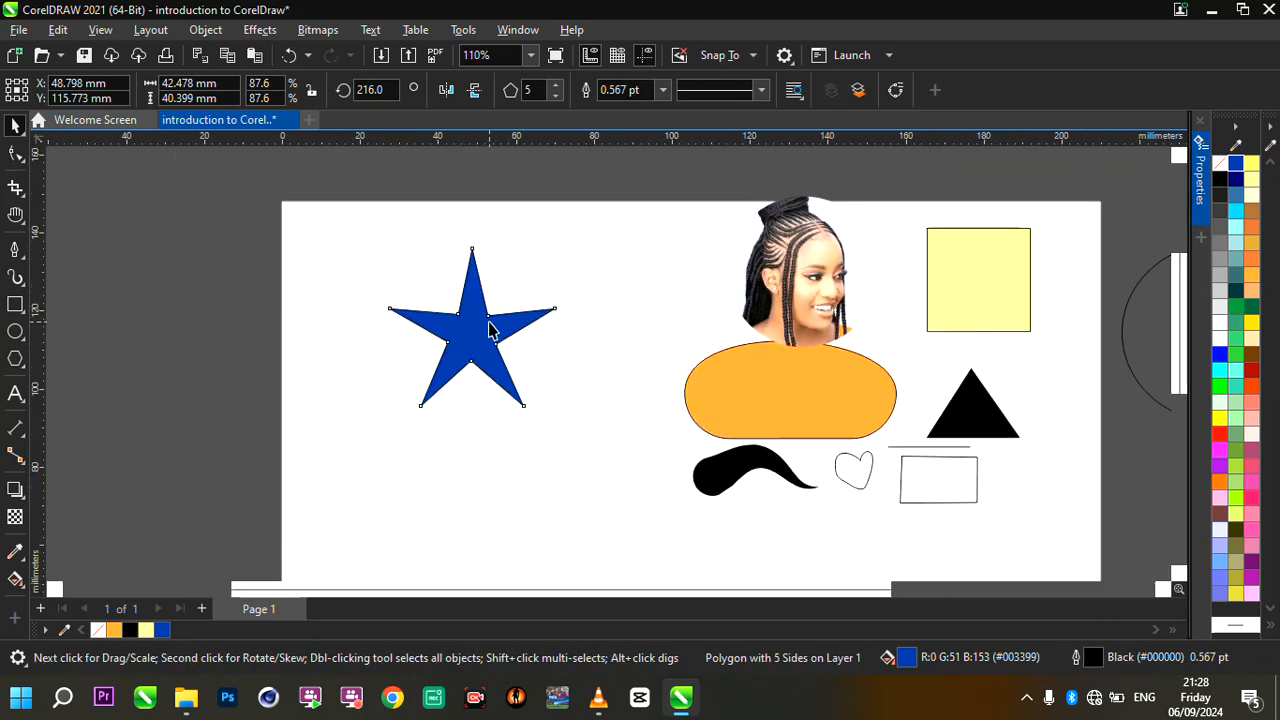
scroll(589, 388, up, 1)
scroll(466, 300, up, 1)
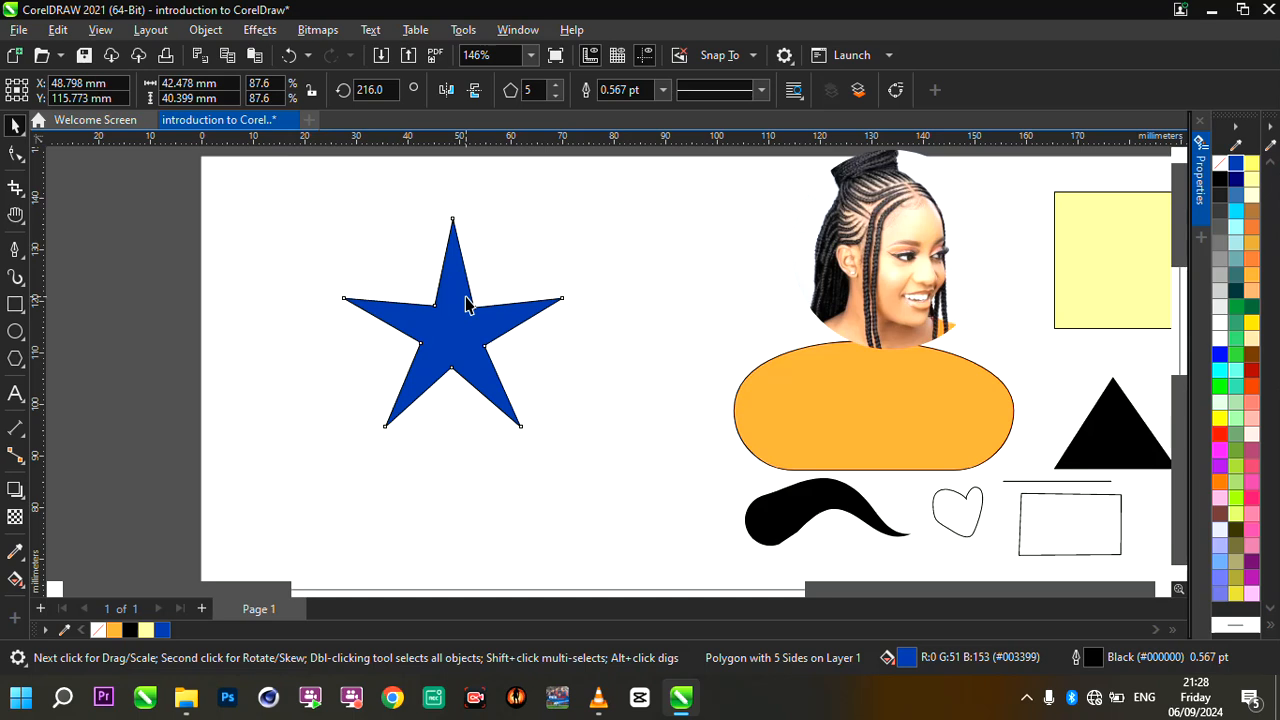
scroll(487, 347, up, 1)
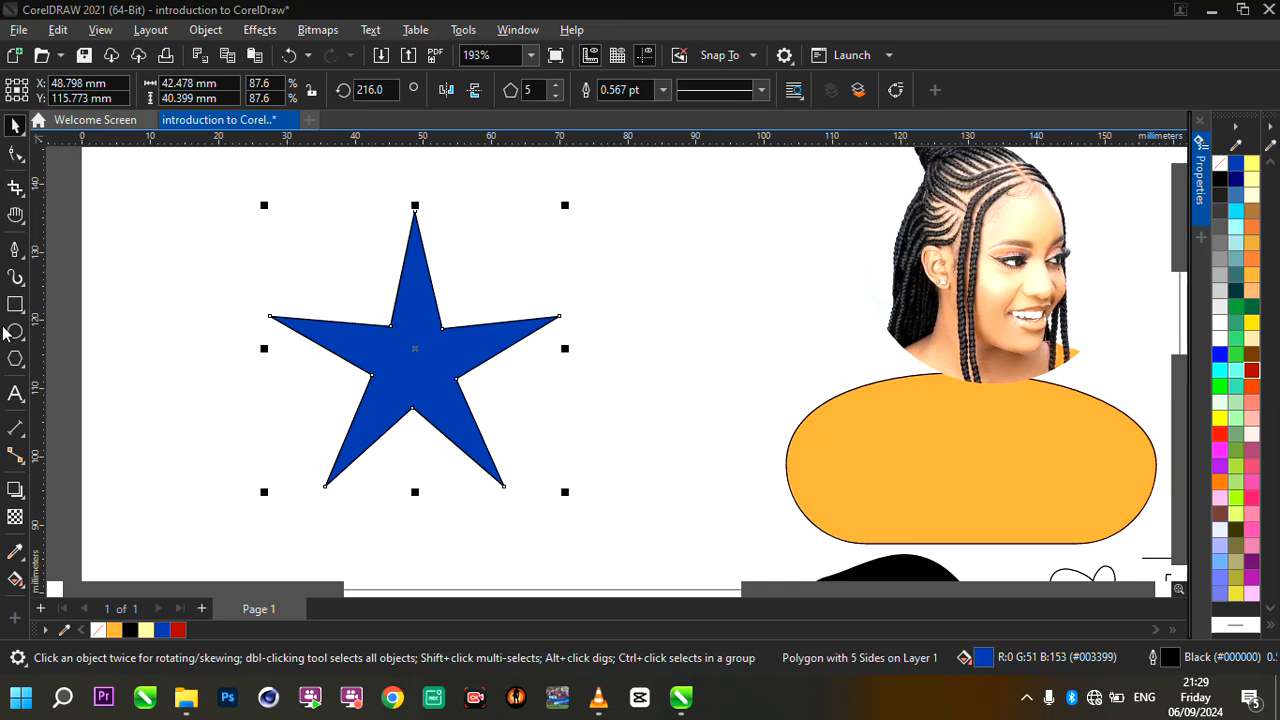
- Draw a second five-sided polygon about 42.2 by 40.2 mm between the blue star and the photo
click(16, 360)
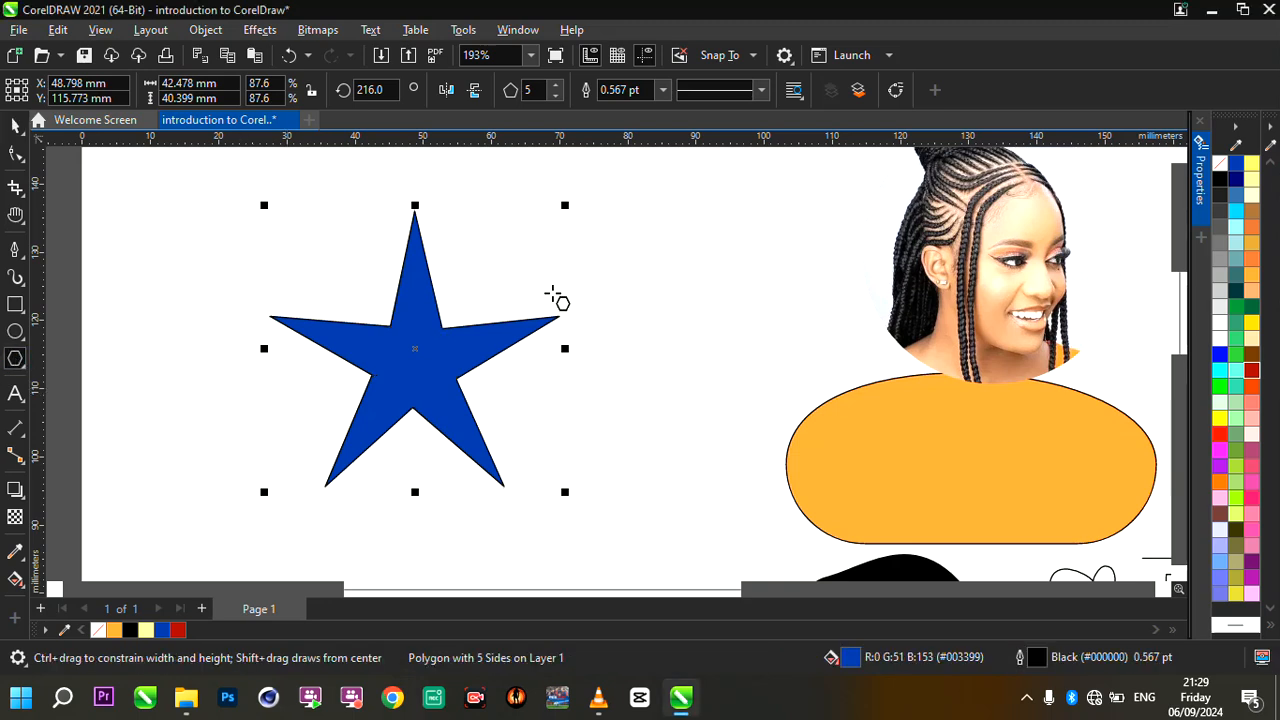
click(655, 207)
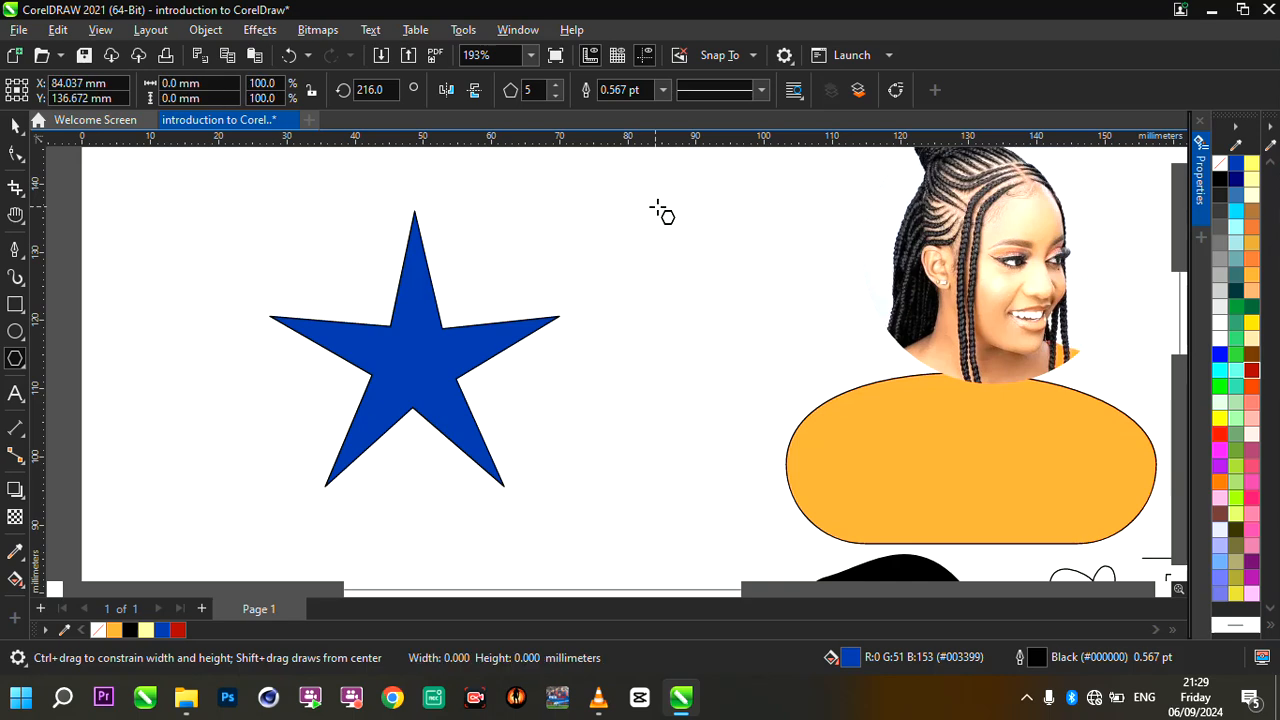
drag(614, 200, 709, 326)
scroll(543, 368, down, 2)
scroll(623, 263, up, 1)
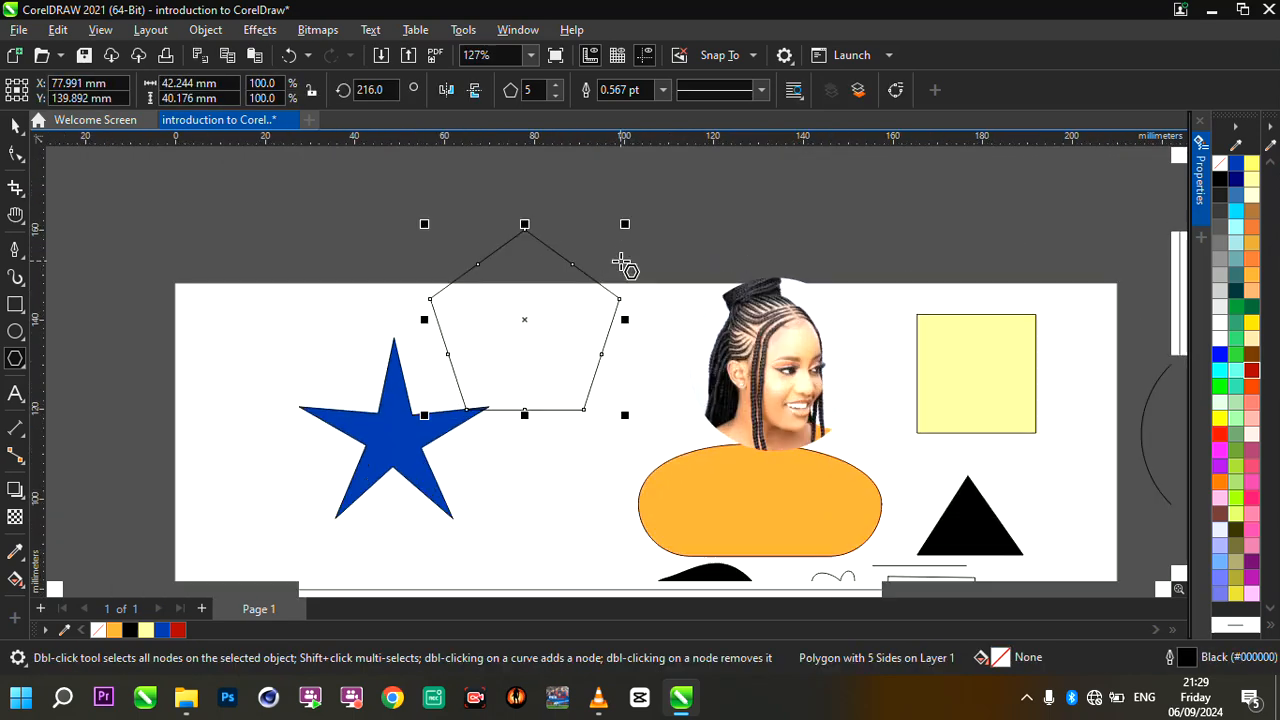
click(15, 124)
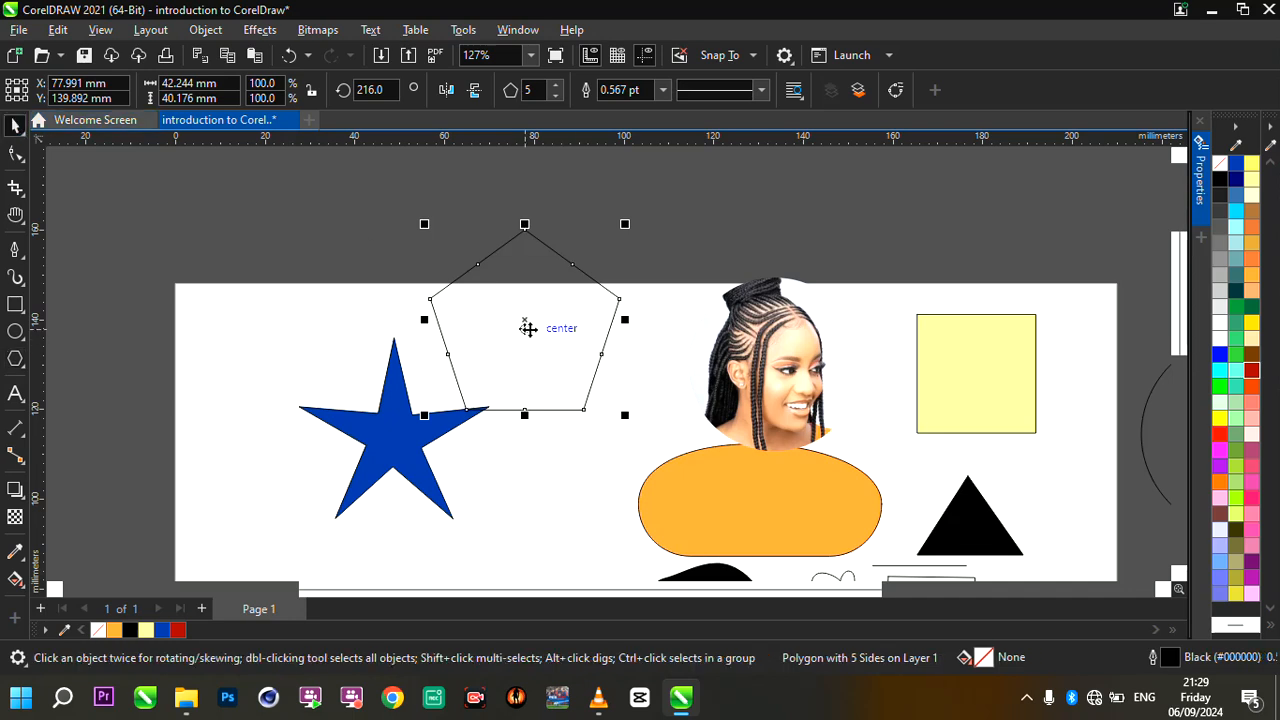
- Scale the new pentagon to about 35.7 by 34 mm and move it to the empty area below the star
drag(599, 389, 598, 389)
drag(499, 313, 410, 255)
scroll(614, 383, down, 1)
drag(491, 294, 403, 518)
scroll(555, 318, down, 1)
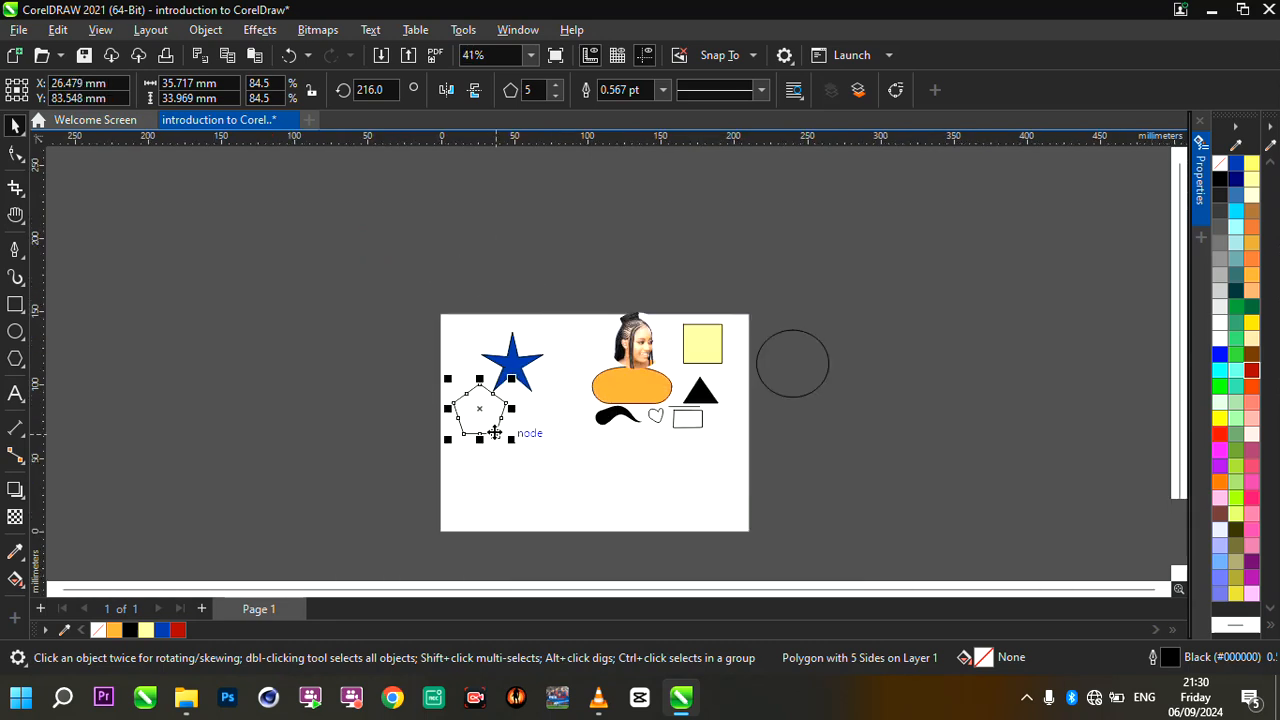
scroll(500, 432, up, 1)
drag(483, 409, 512, 483)
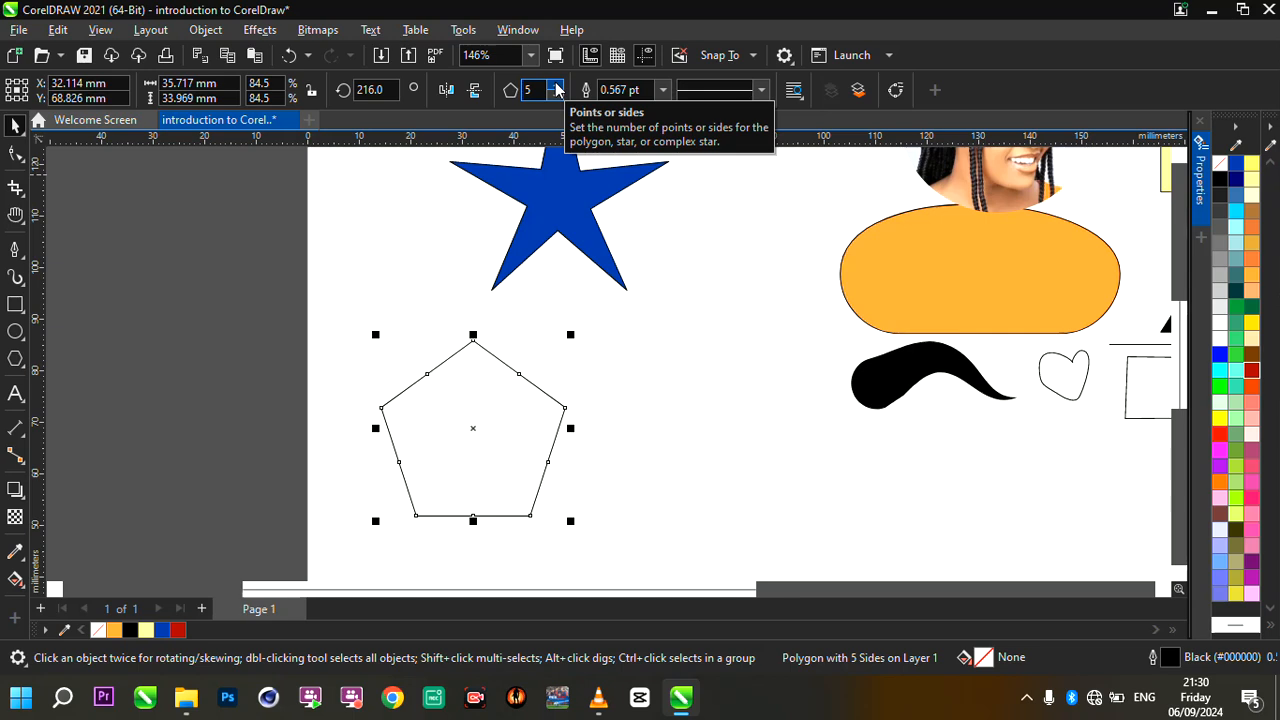
- Set the new polygon's number of sides to 34
drag(557, 90, 557, 90)
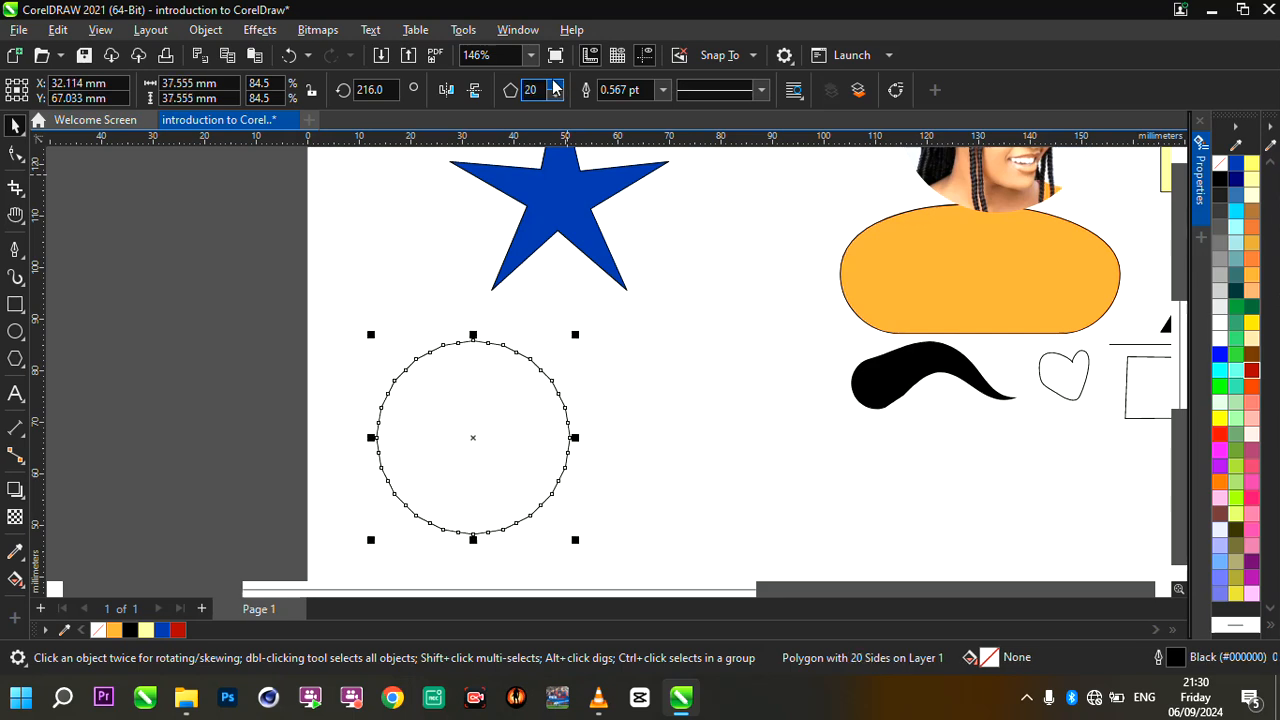
drag(557, 90, 557, 90)
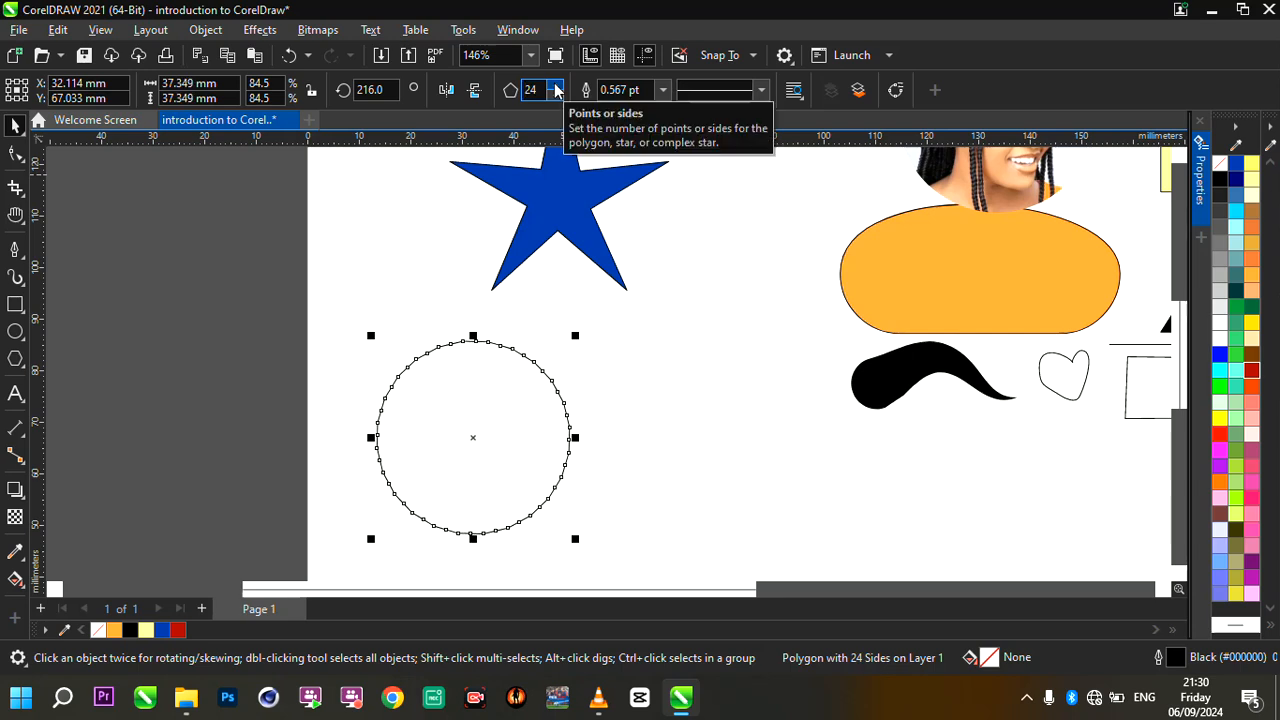
drag(557, 90, 557, 90)
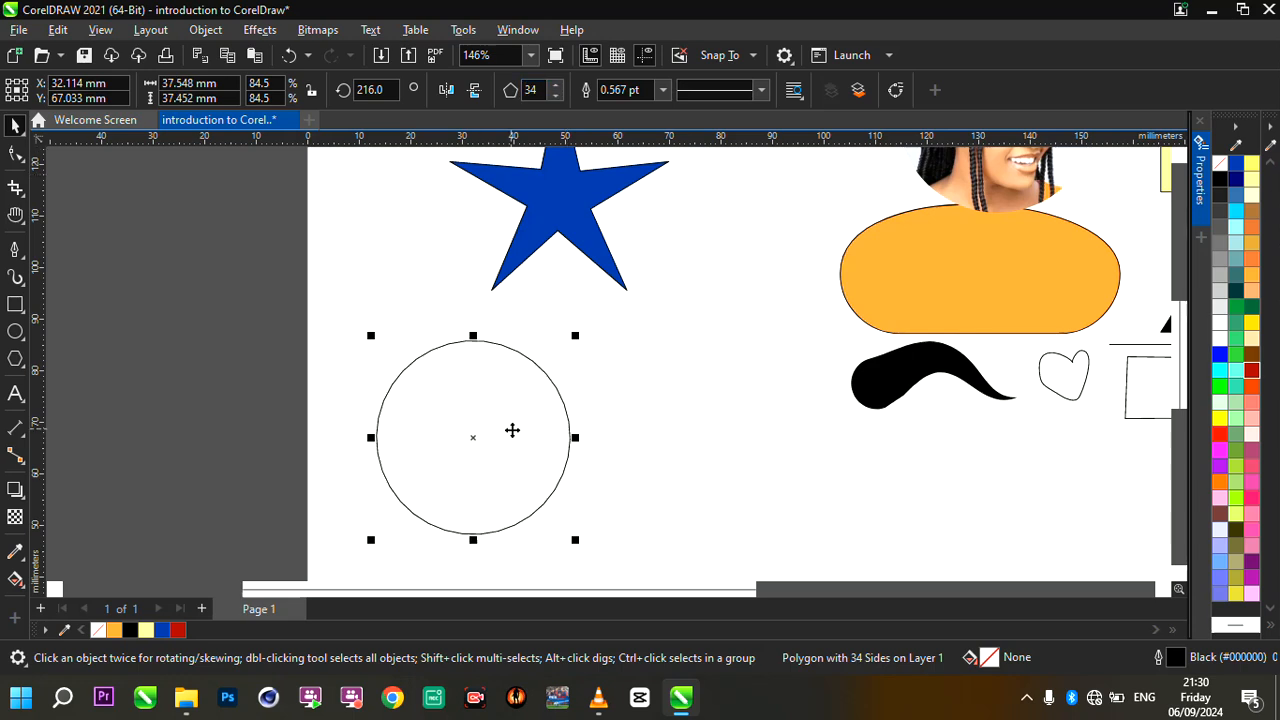
- Pull one edge node of the 34-sided polygon inward with the Shape tool to make a jagged starburst outline
scroll(534, 517, up, 2)
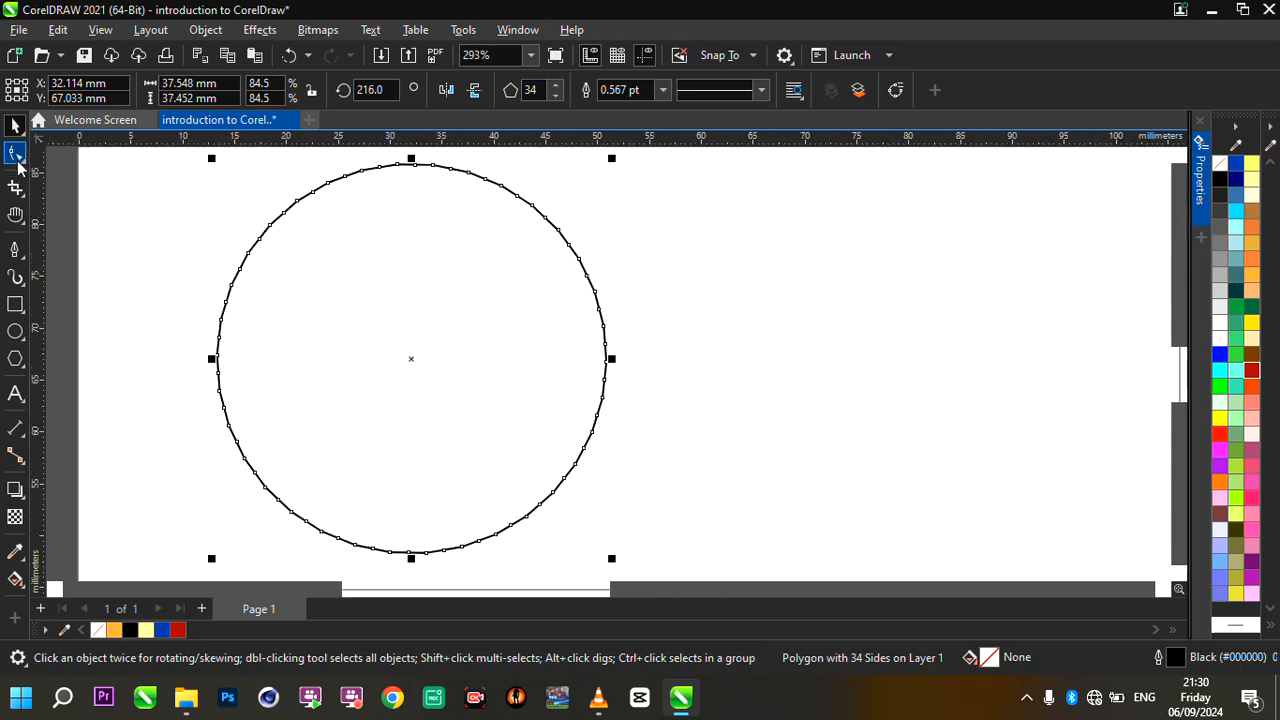
click(15, 153)
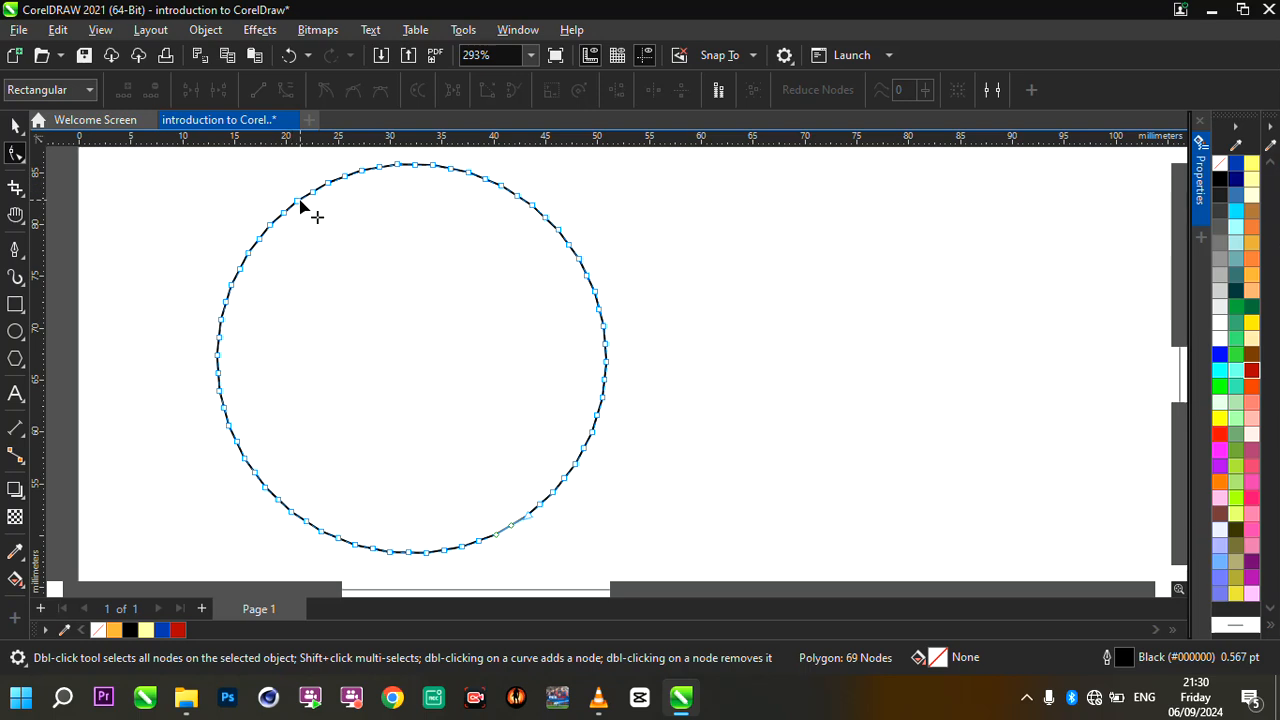
drag(303, 203, 343, 236)
click(7, 124)
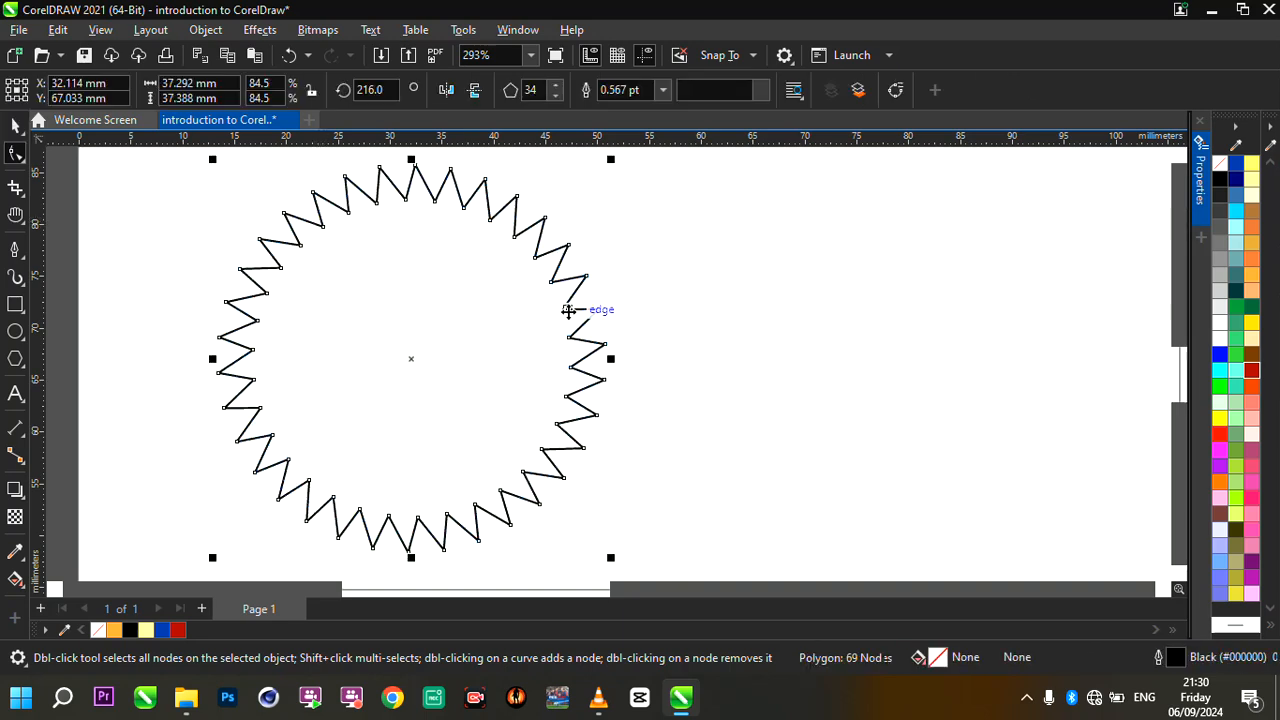
- Fill the 34-sided starburst with red (#FF0000) and set its outline width to None
click(1220, 434)
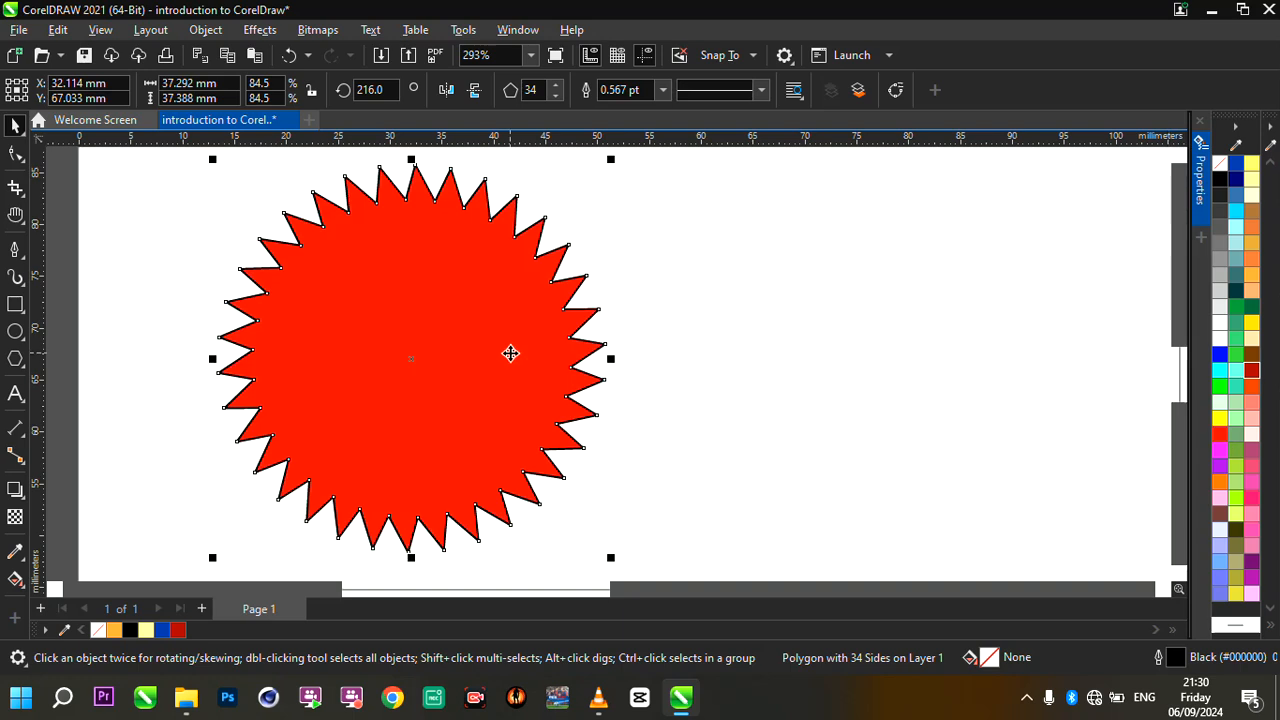
click(663, 91)
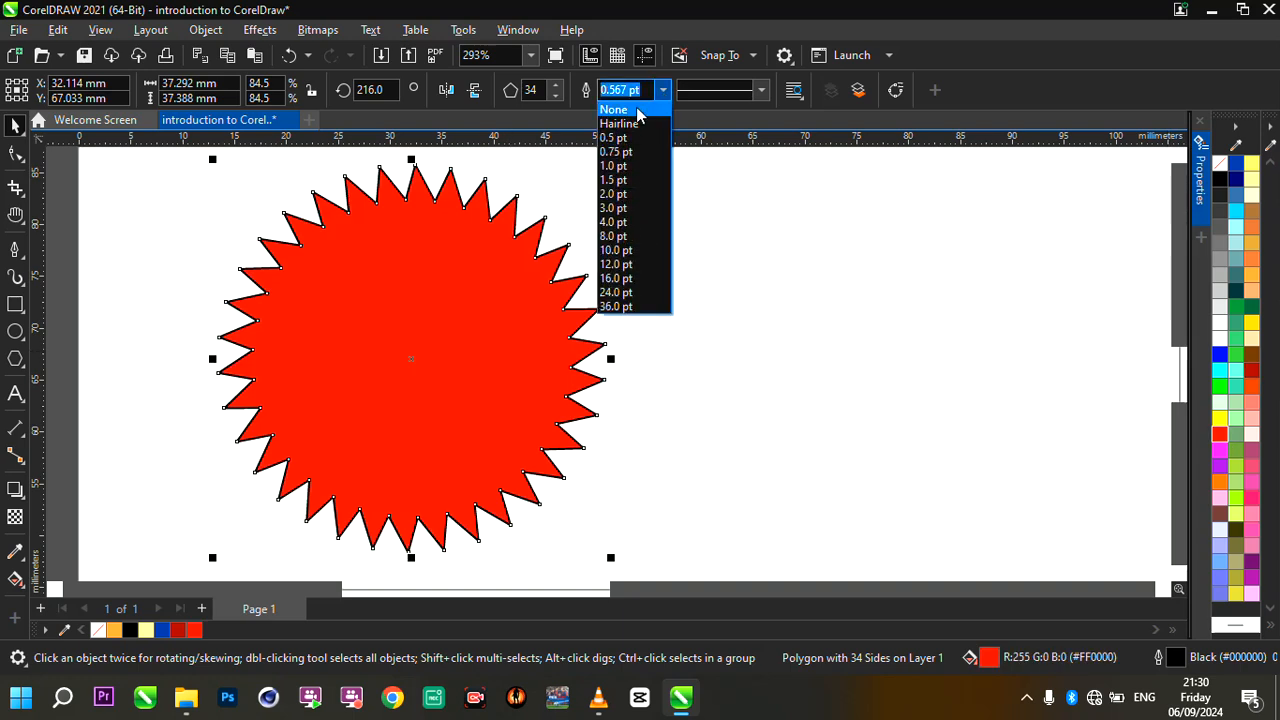
click(620, 112)
- Move the red starburst to the empty lower middle of the page, centred at about X 100 mm, Y 26 mm
scroll(466, 346, down, 5)
scroll(466, 346, up, 4)
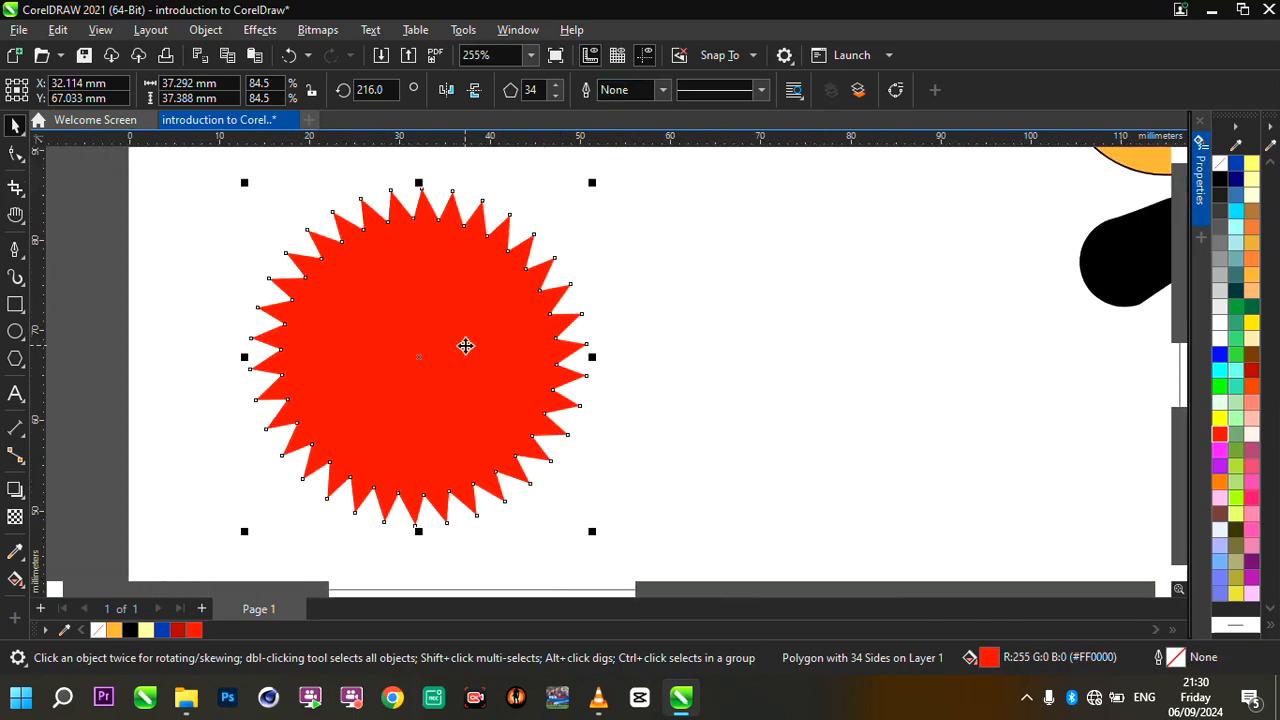
scroll(466, 346, down, 3)
scroll(466, 344, up, 3)
scroll(517, 340, up, 1)
scroll(520, 331, down, 3)
scroll(520, 331, up, 1)
scroll(520, 331, down, 5)
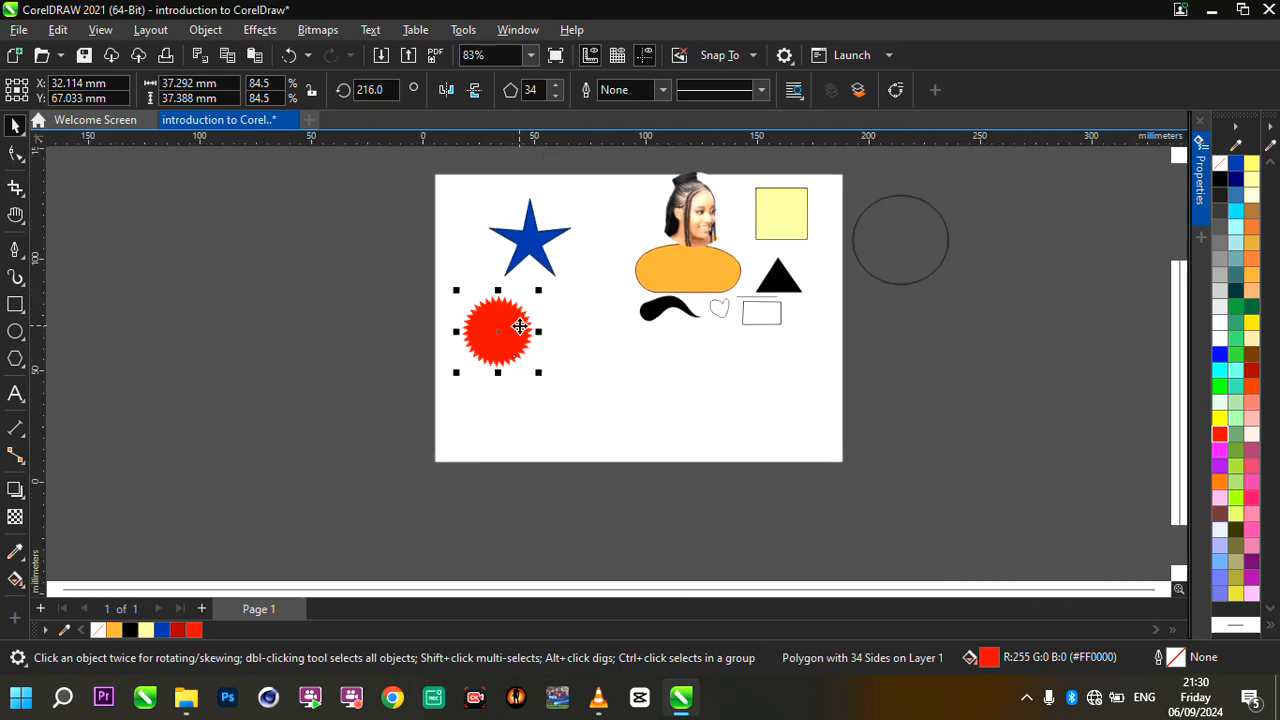
drag(520, 329, 620, 398)
scroll(681, 434, up, 2)
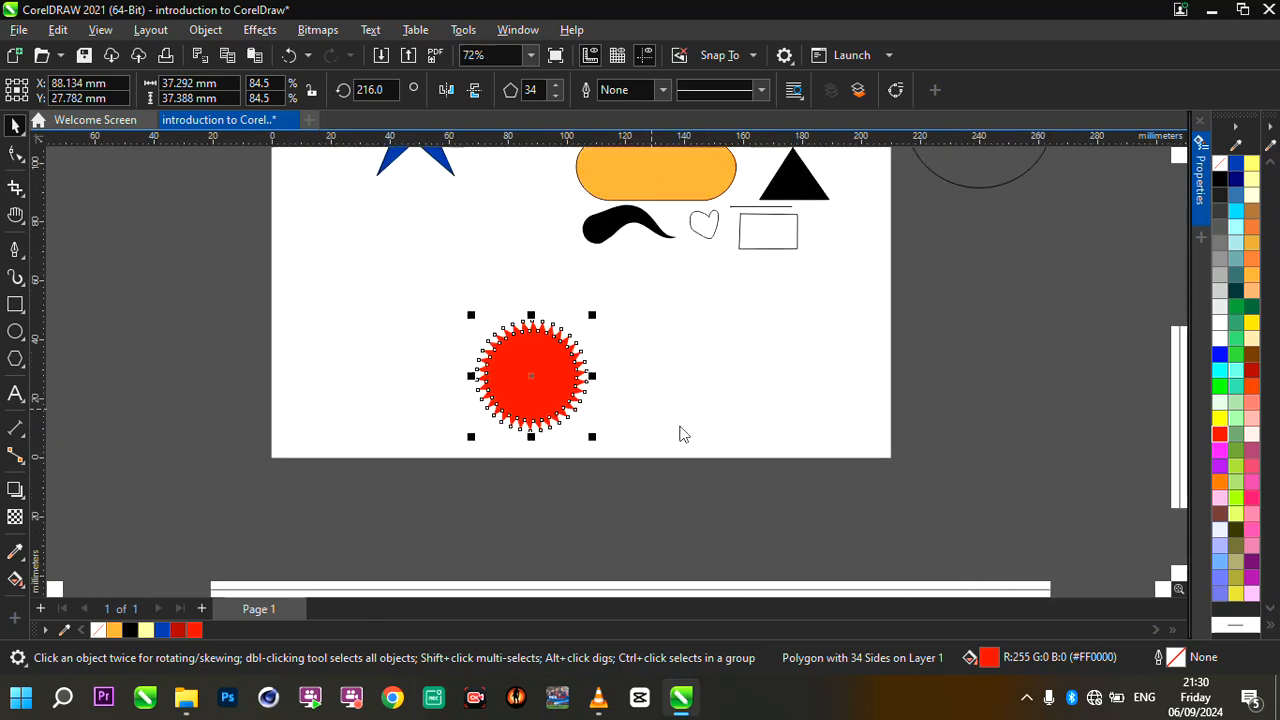
drag(539, 389, 567, 382)
scroll(566, 380, up, 2)
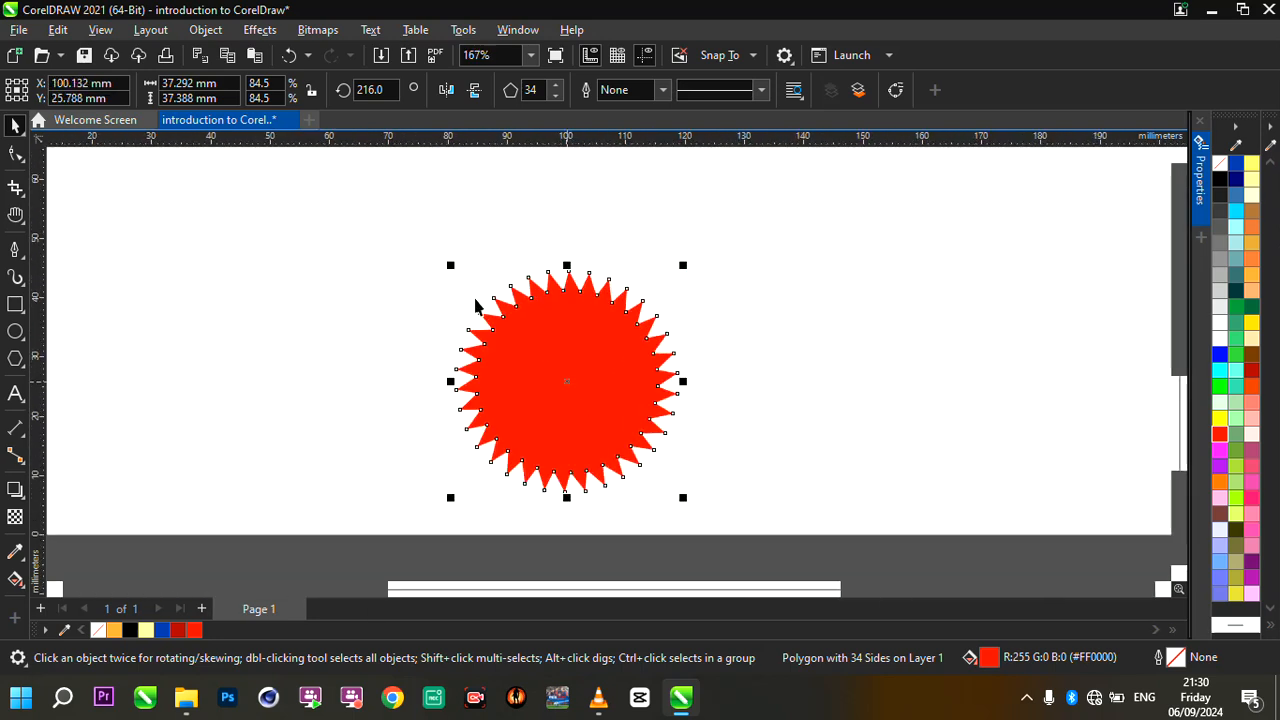
- Scale the red starburst down to about 30.8 by 30.9 mm and reposition it near the page's bottom edge
drag(450, 265, 490, 305)
drag(566, 343, 533, 358)
scroll(506, 355, down, 2)
scroll(503, 354, up, 2)
scroll(589, 415, up, 3)
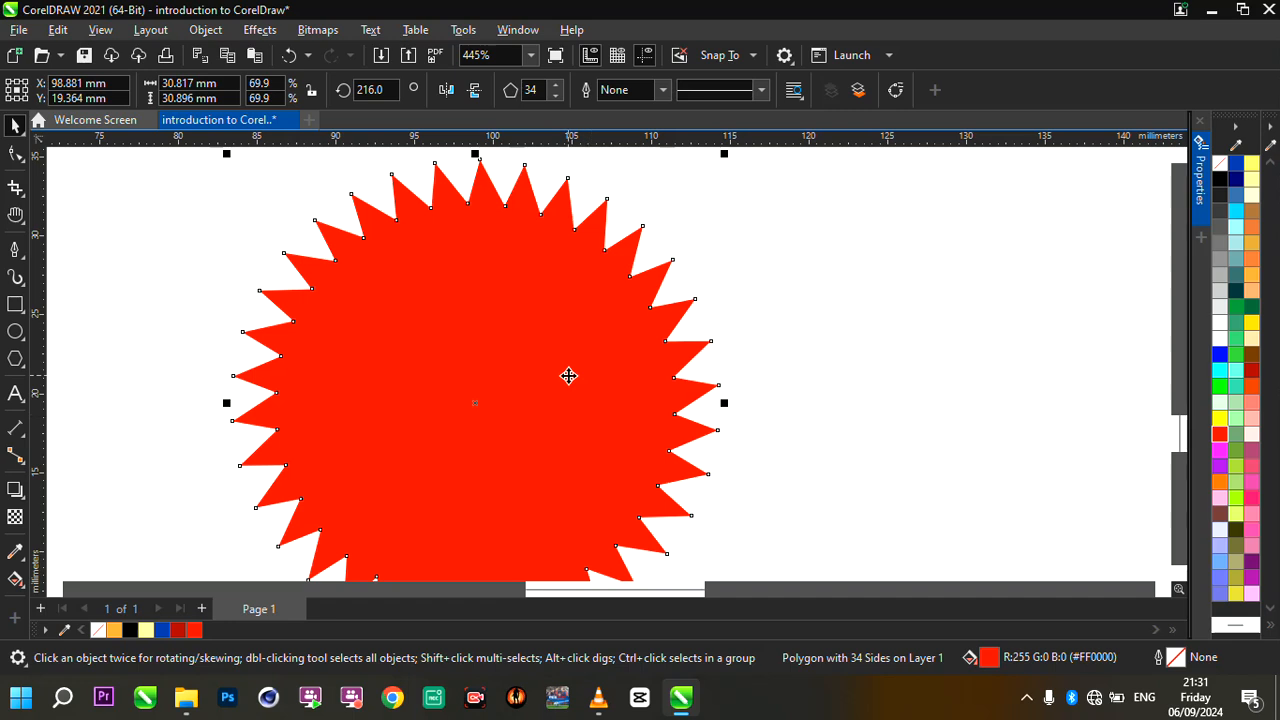
scroll(569, 374, down, 2)
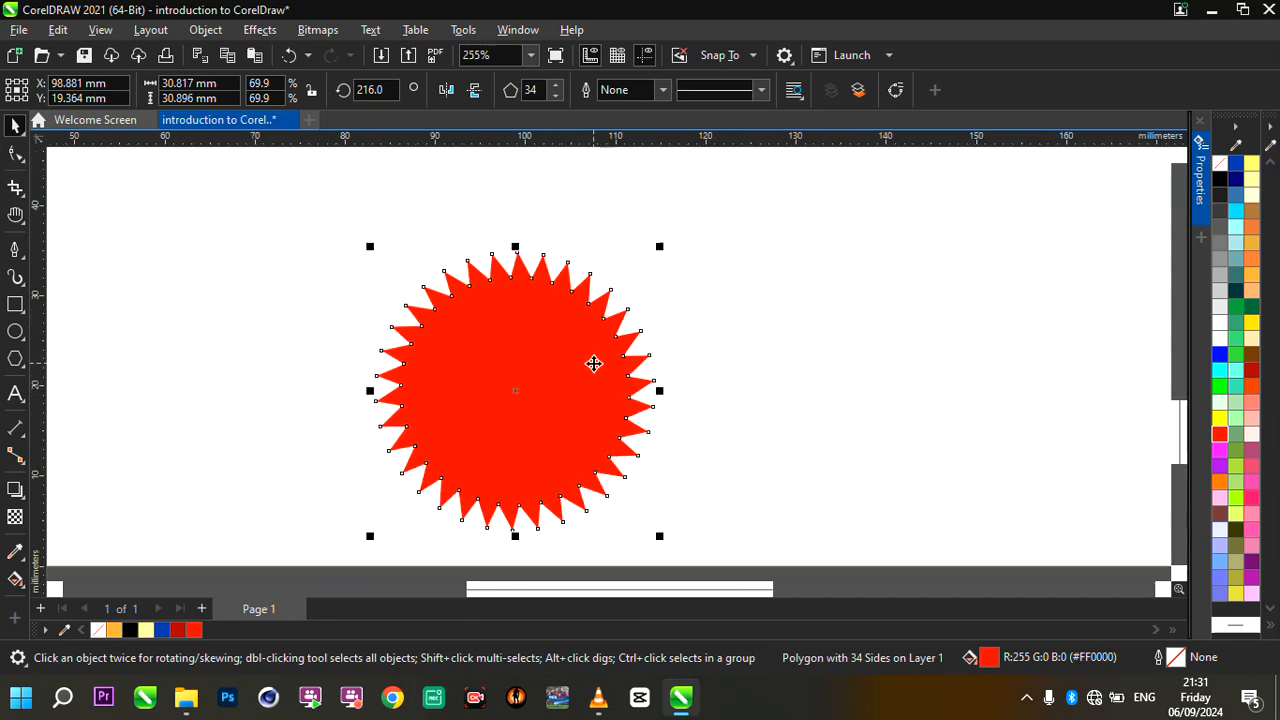
scroll(594, 363, up, 1)
scroll(594, 363, down, 1)
scroll(638, 378, up, 2)
drag(531, 337, 549, 340)
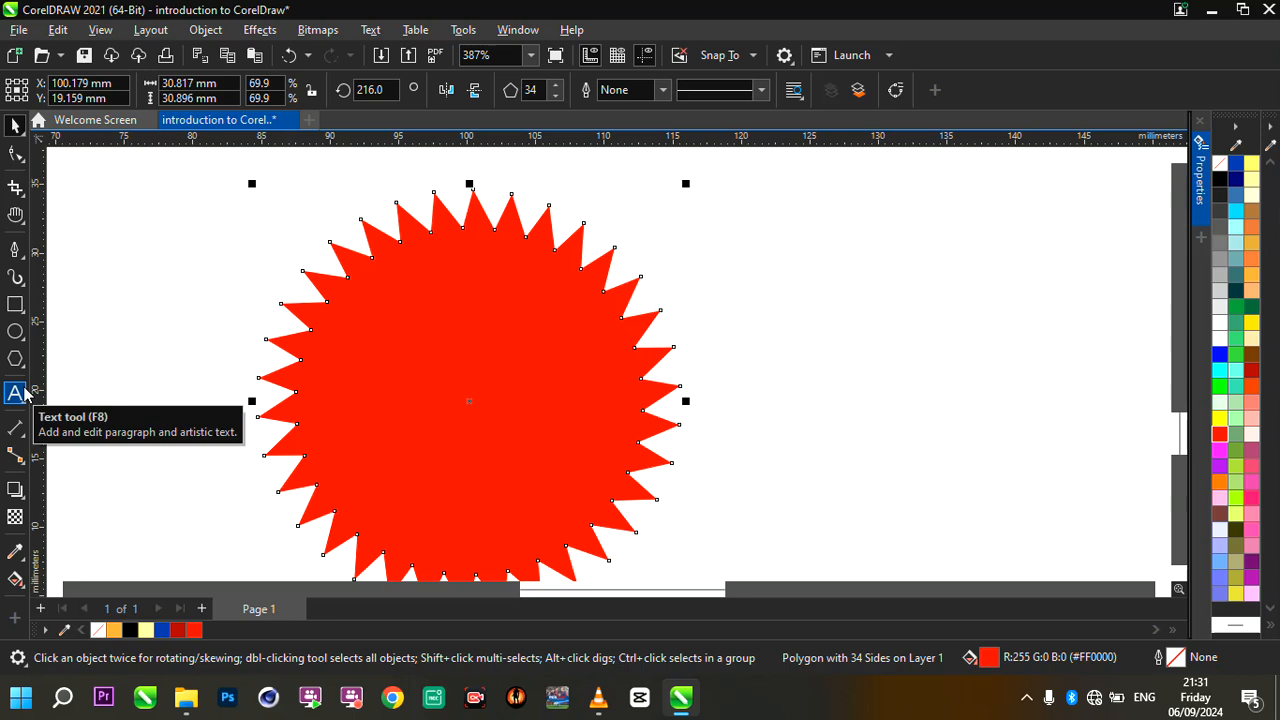
- Add the artistic text "Redeemers Graphics Academy" below the blue star and scale it down to about 14.5 pt
scroll(506, 336, down, 5)
scroll(460, 280, down, 6)
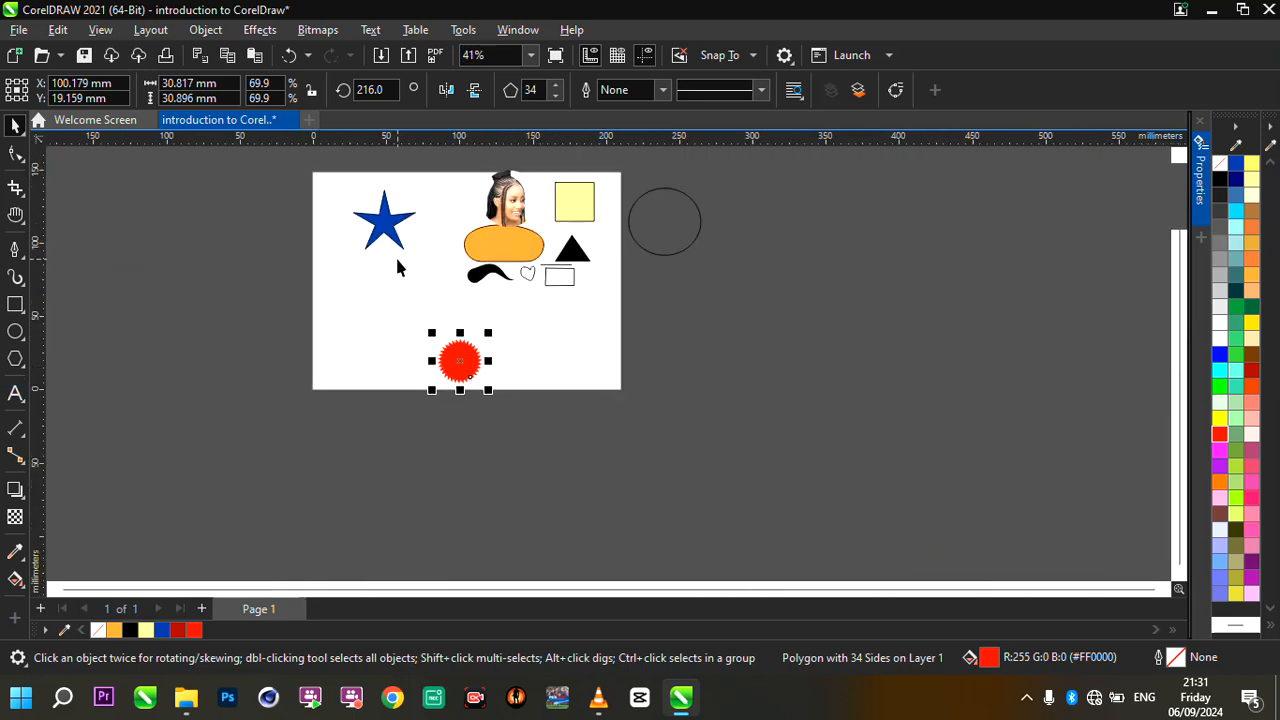
scroll(396, 265, up, 4)
click(15, 395)
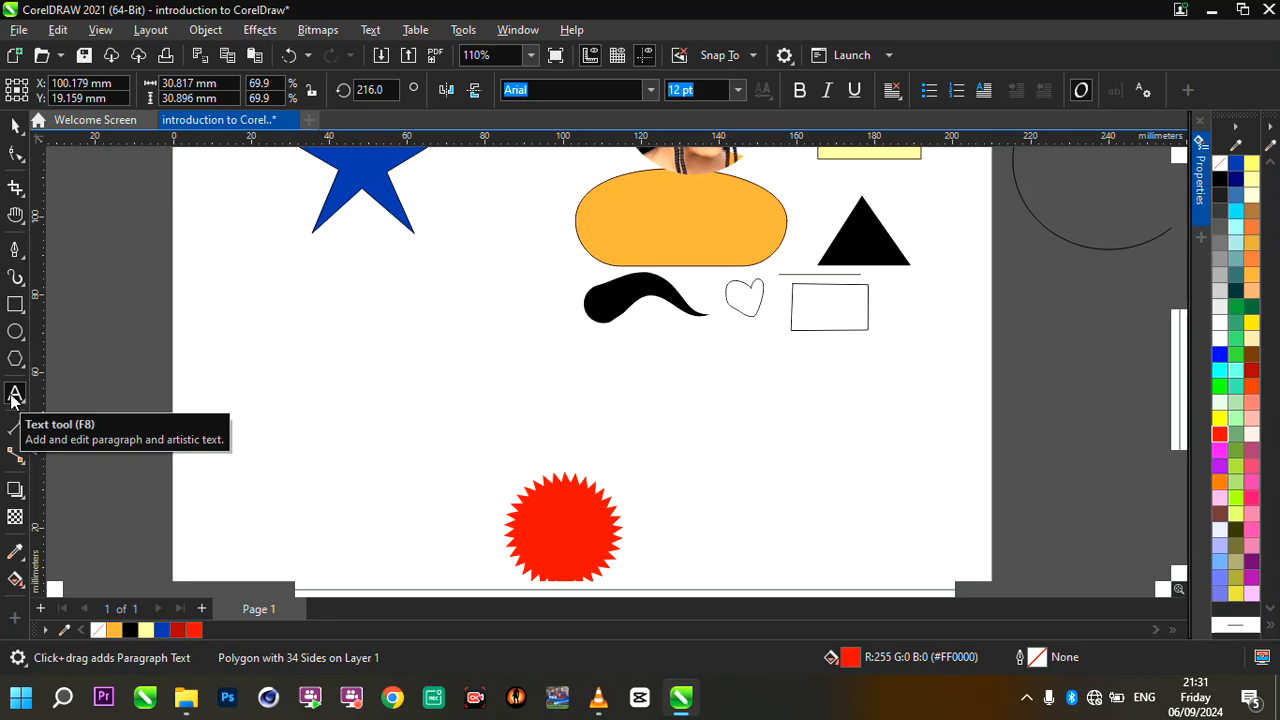
scroll(262, 385, up, 2)
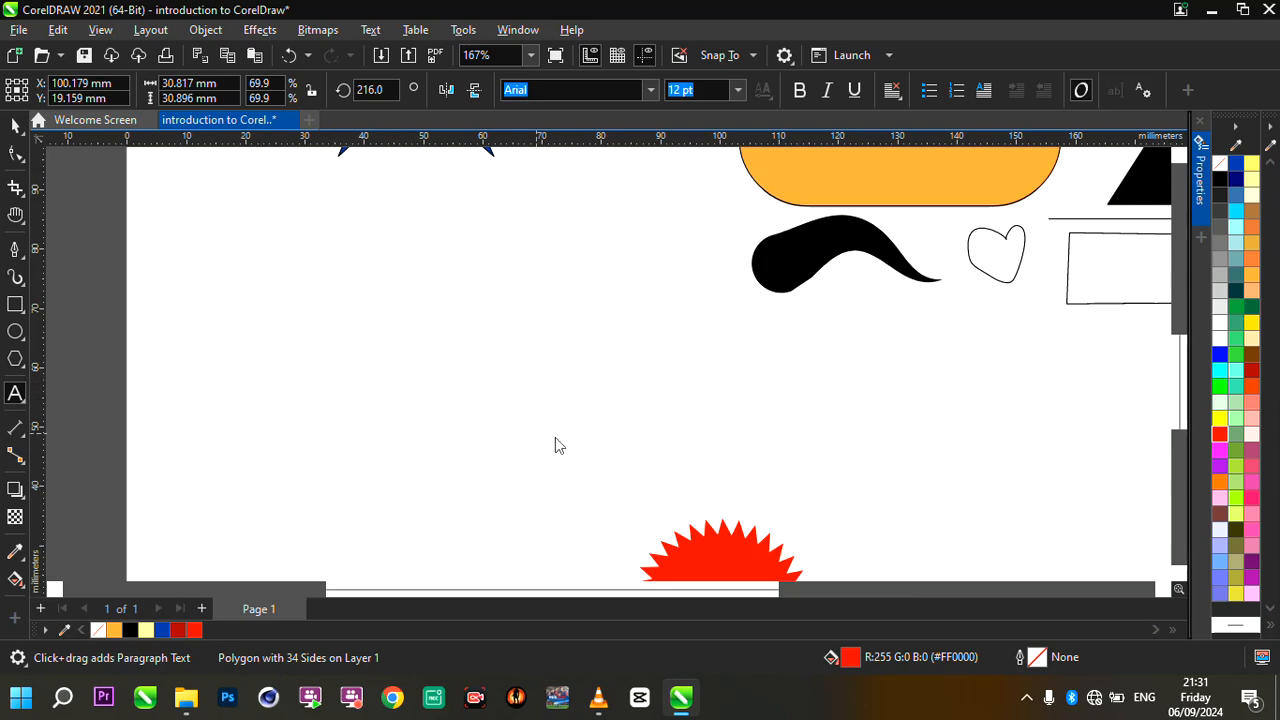
click(345, 400)
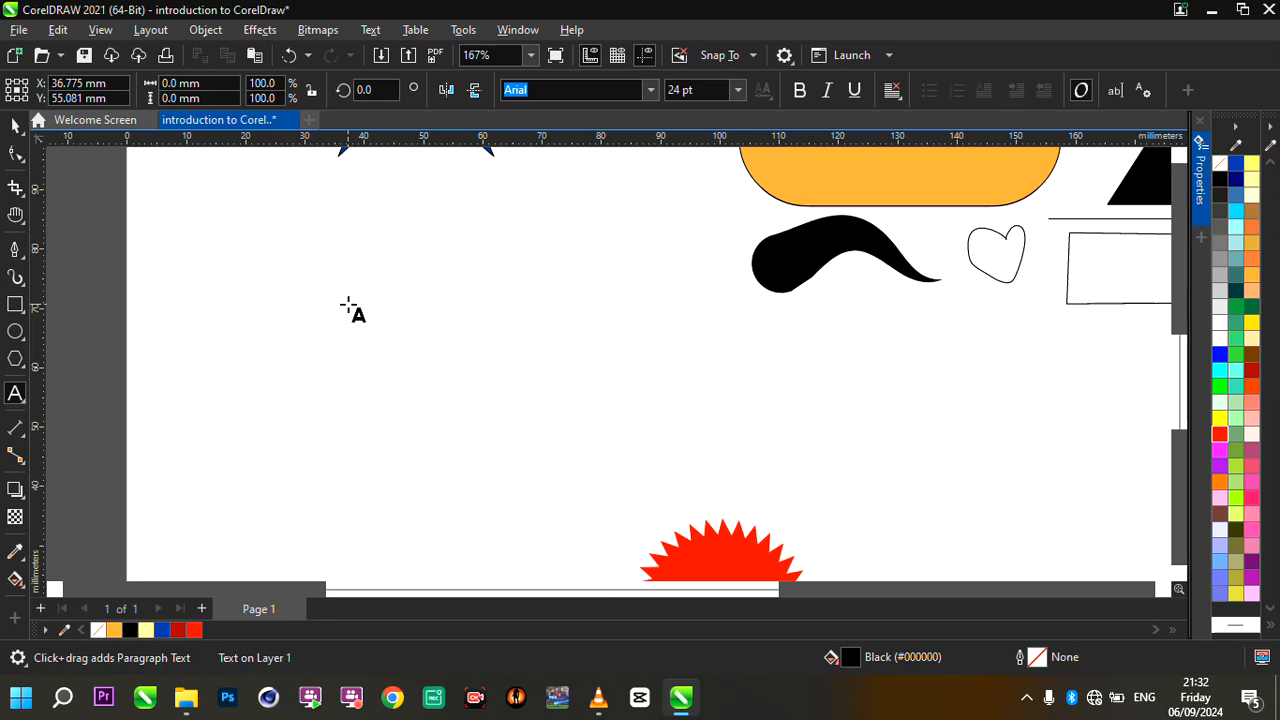
click(288, 312)
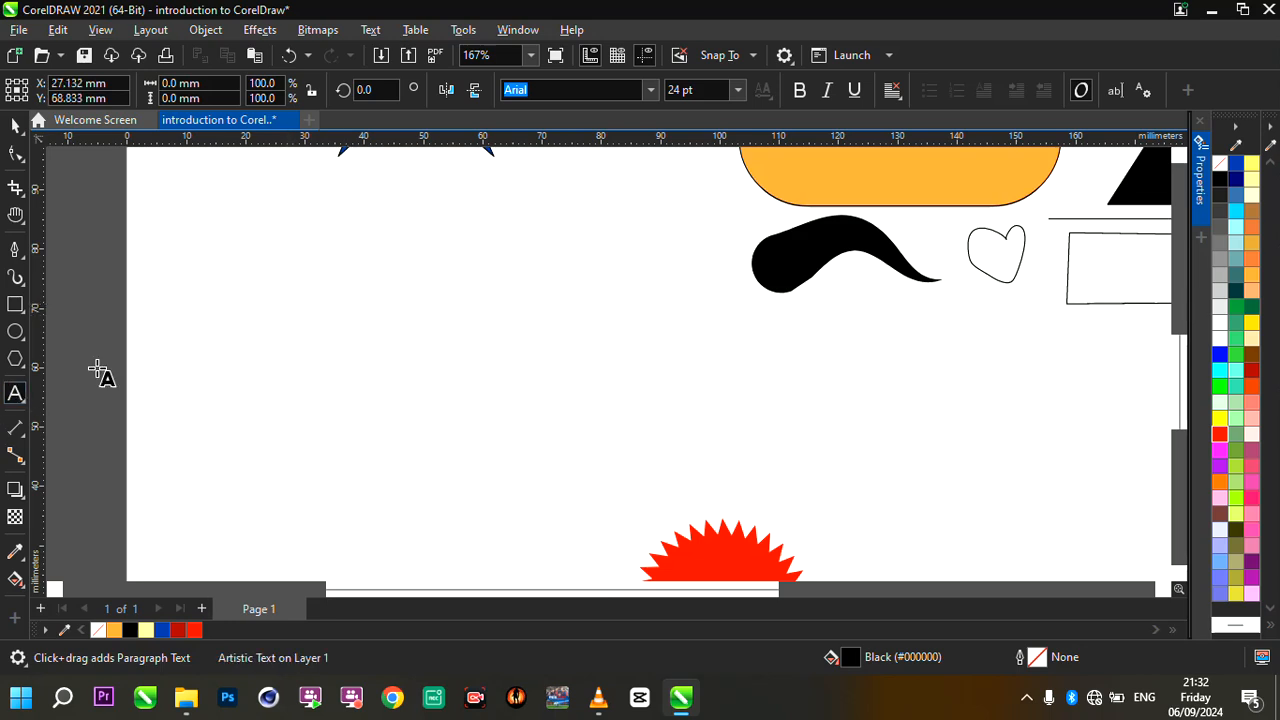
click(251, 336)
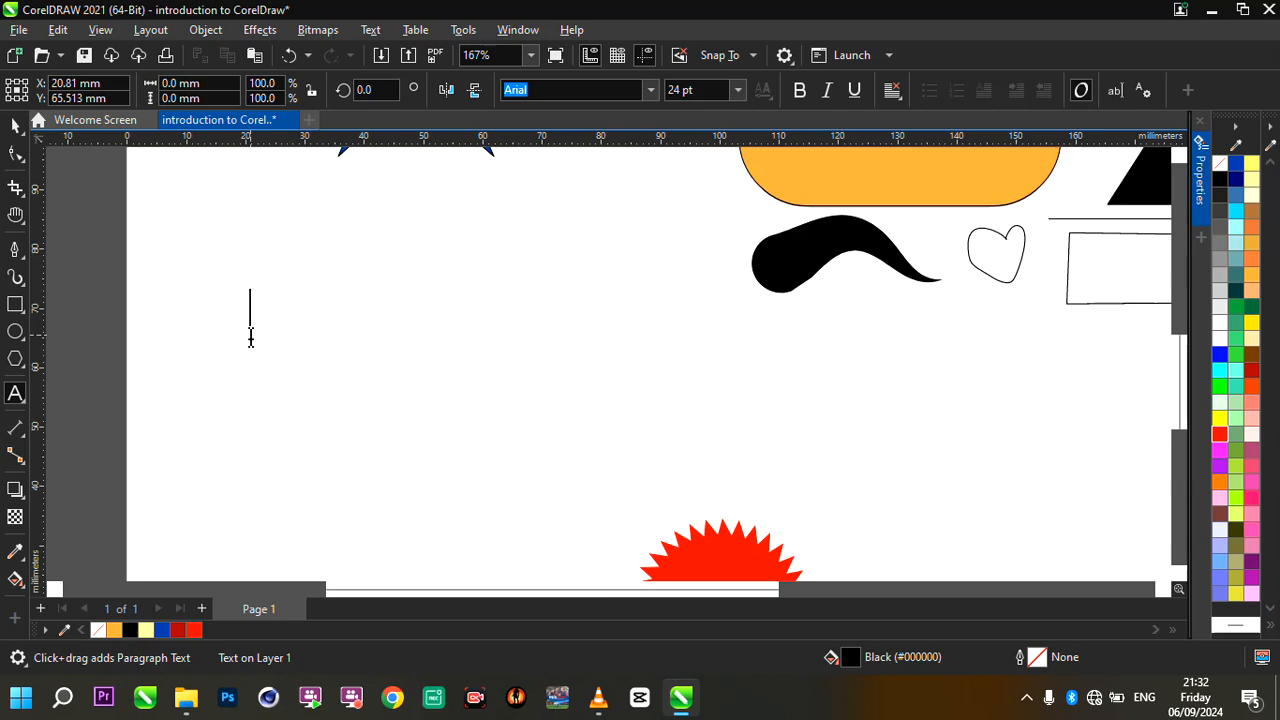
text(Redeemers )
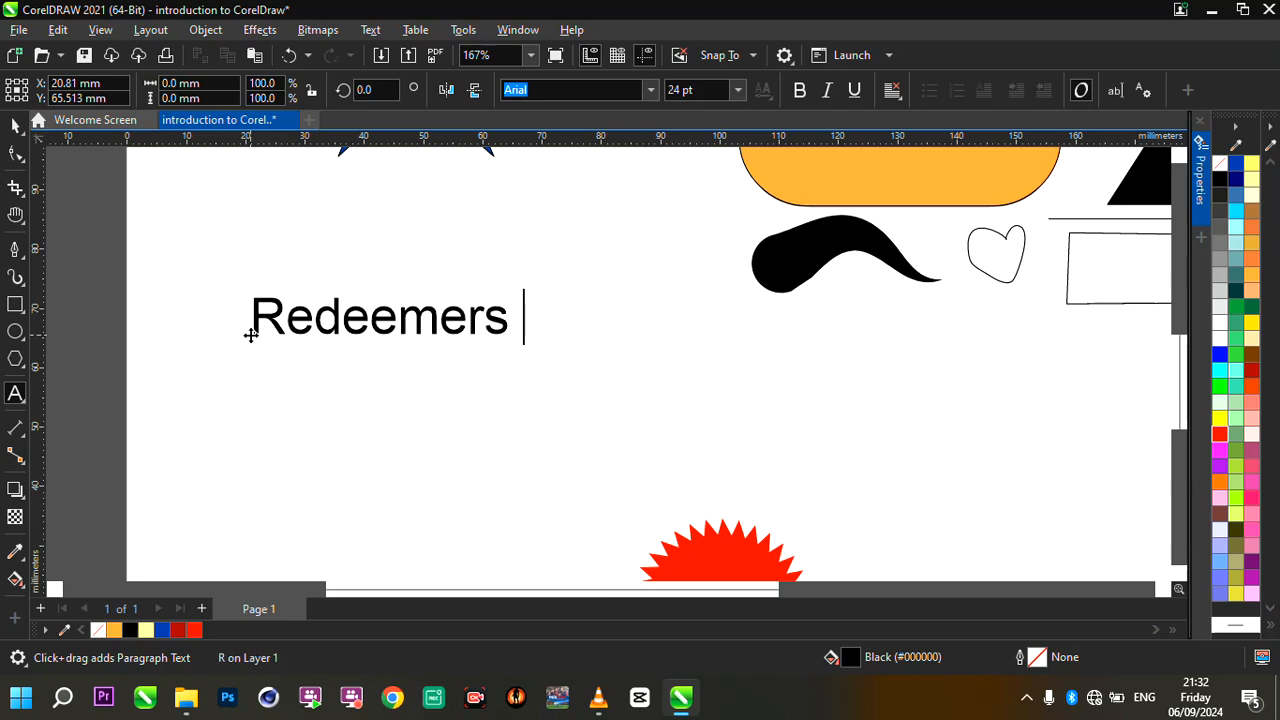
text(Graphics Academy)
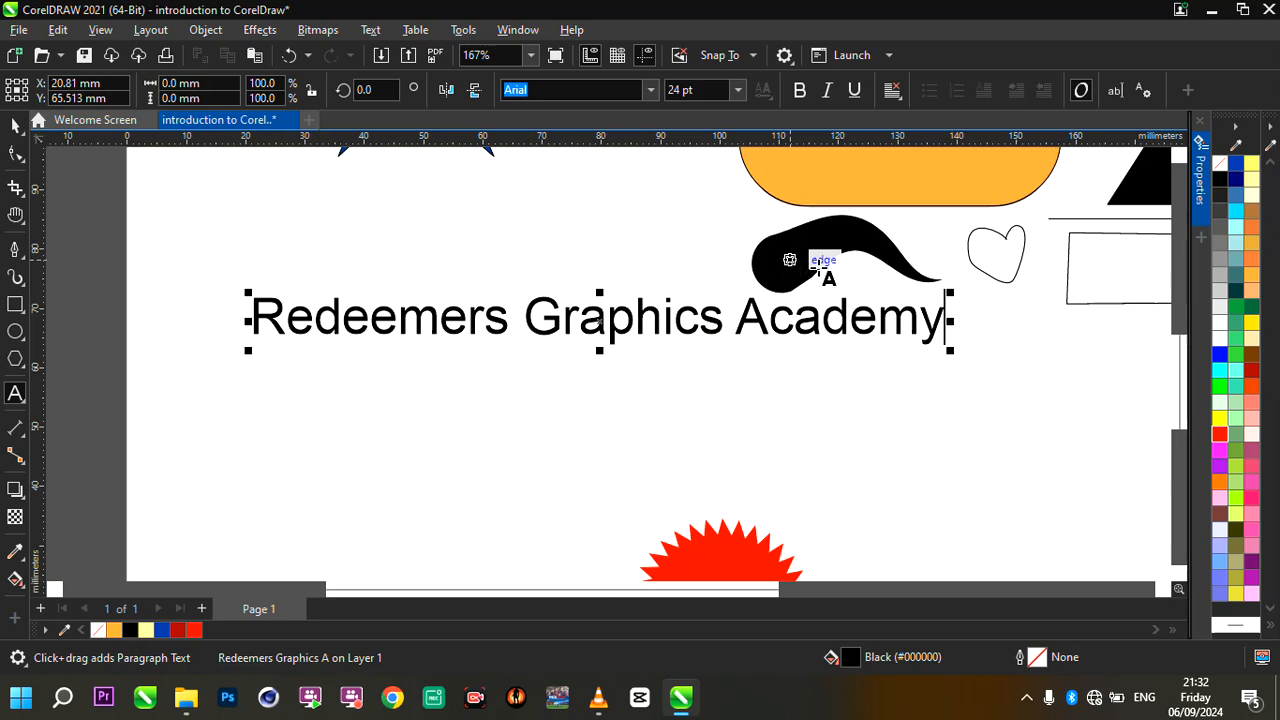
drag(960, 292, 678, 312)
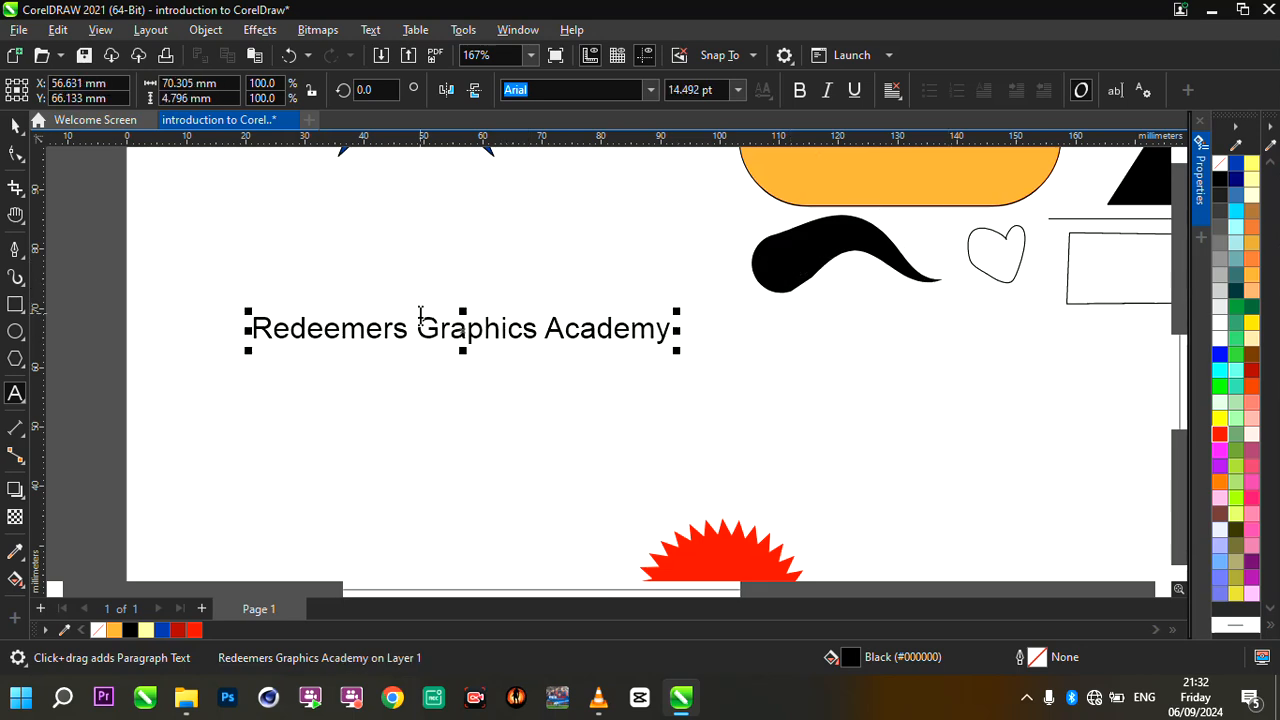
- Change the font of the whole "Redeemers Graphics Academy" text to SimSun and enlarge it to about 17.15 pt
scroll(505, 338, up, 2)
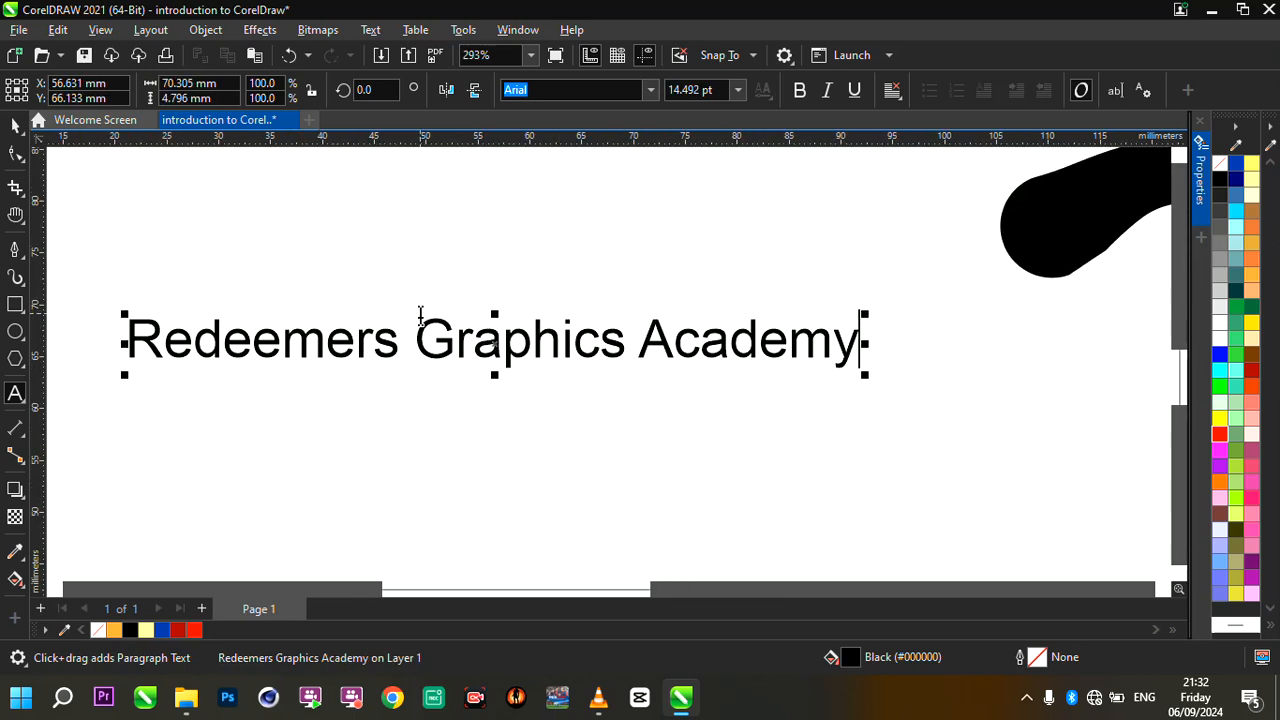
click(478, 345)
key(ctrl+a)
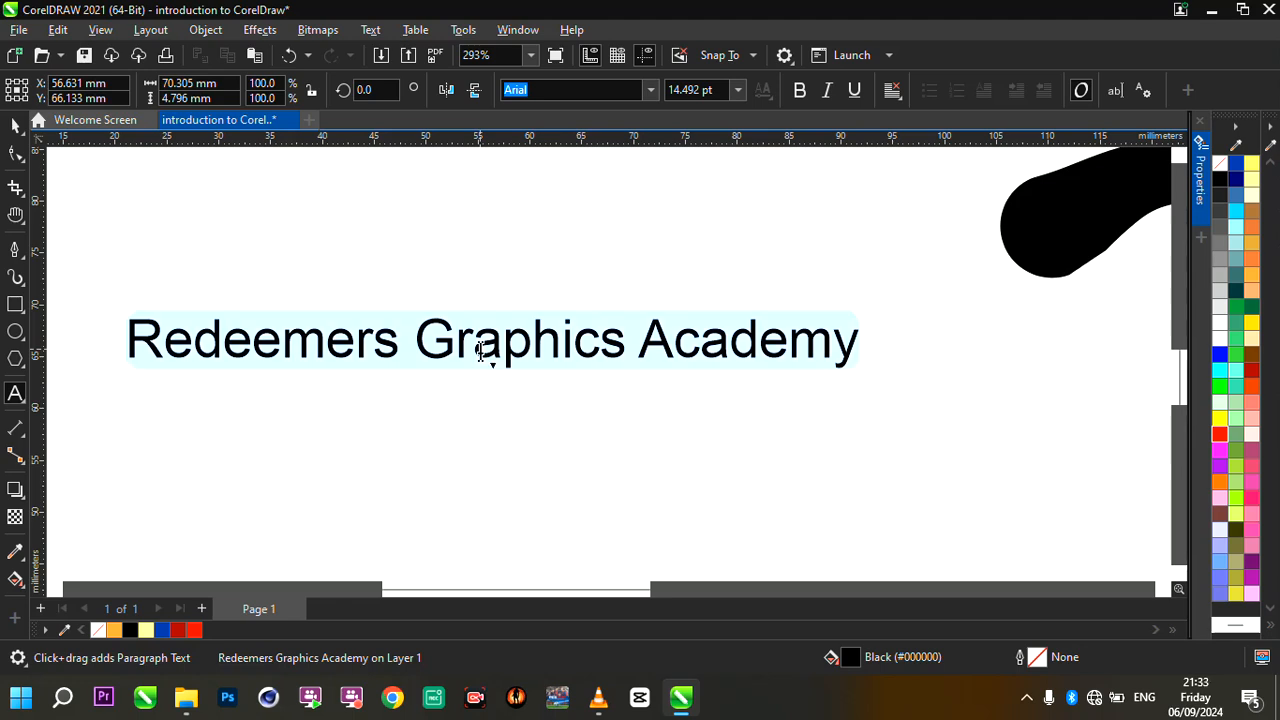
click(649, 91)
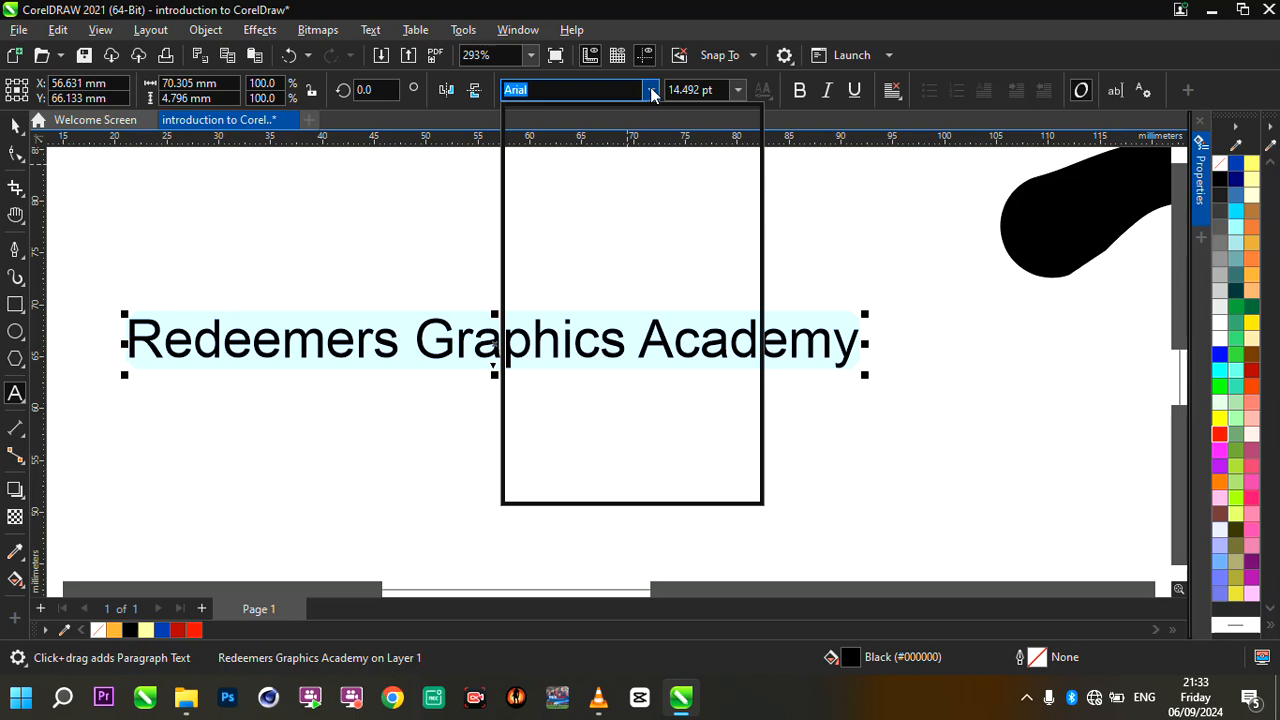
click(573, 439)
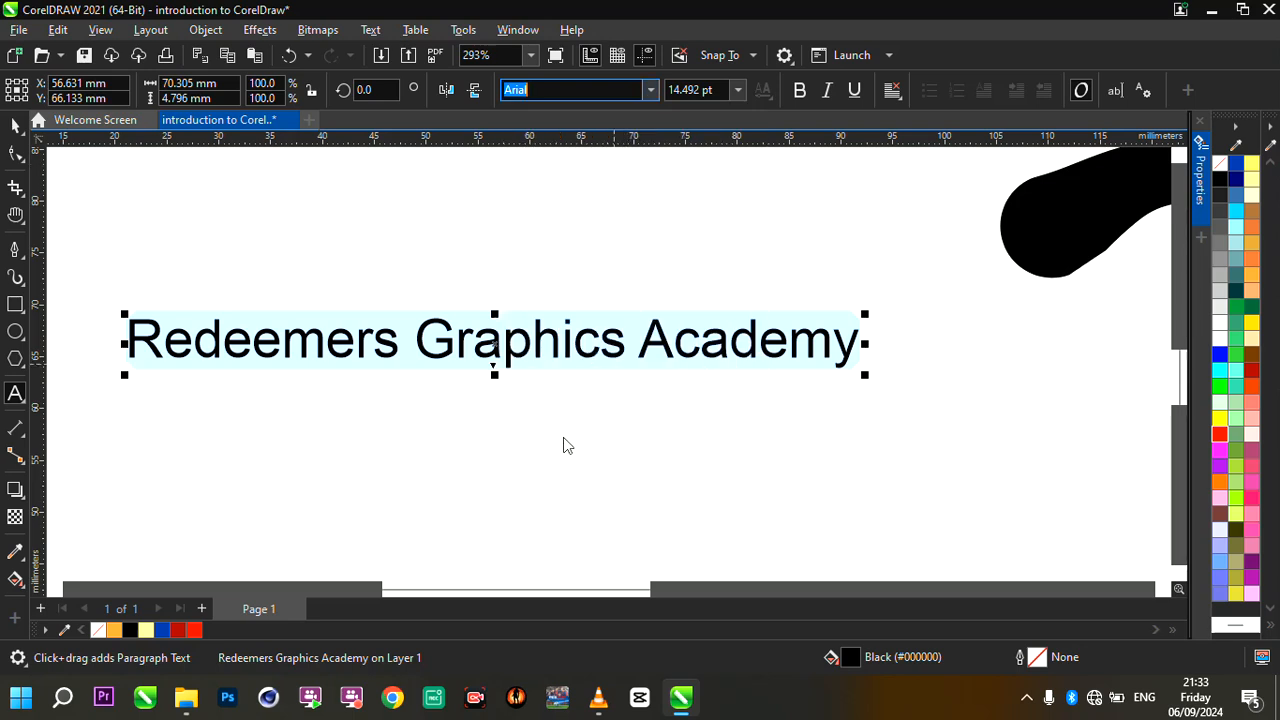
click(651, 89)
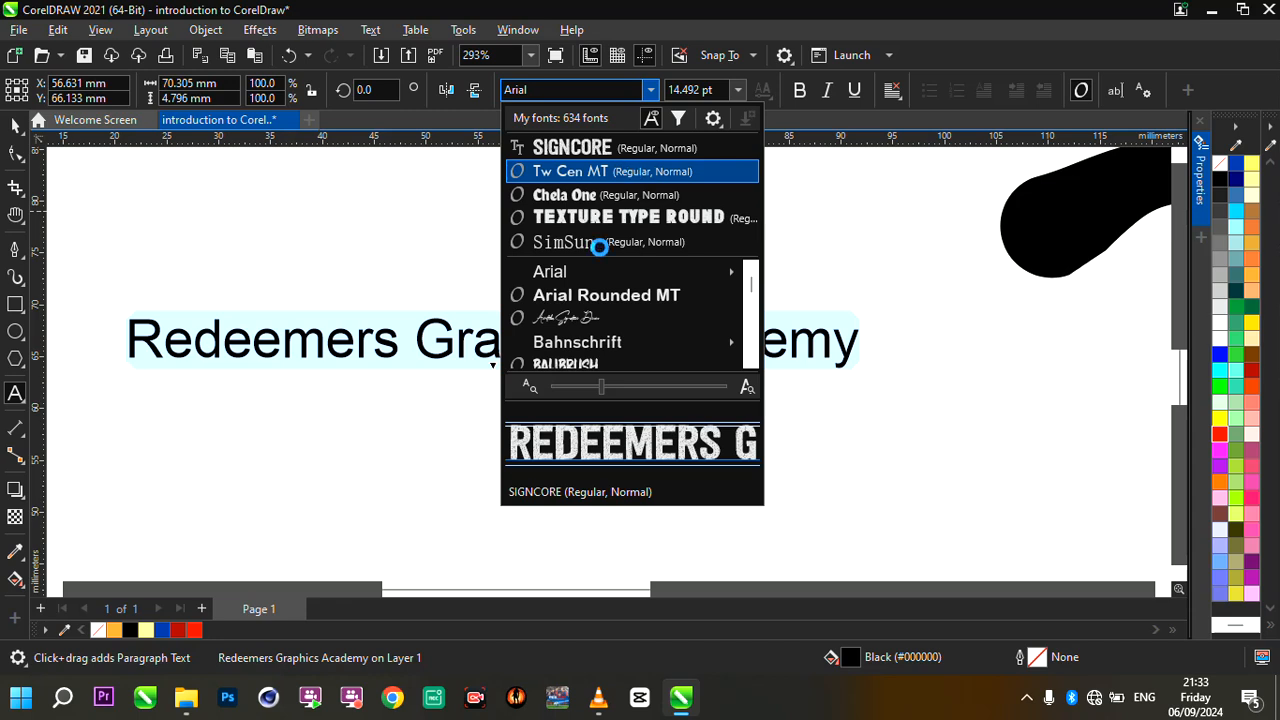
mouse_move(598, 280)
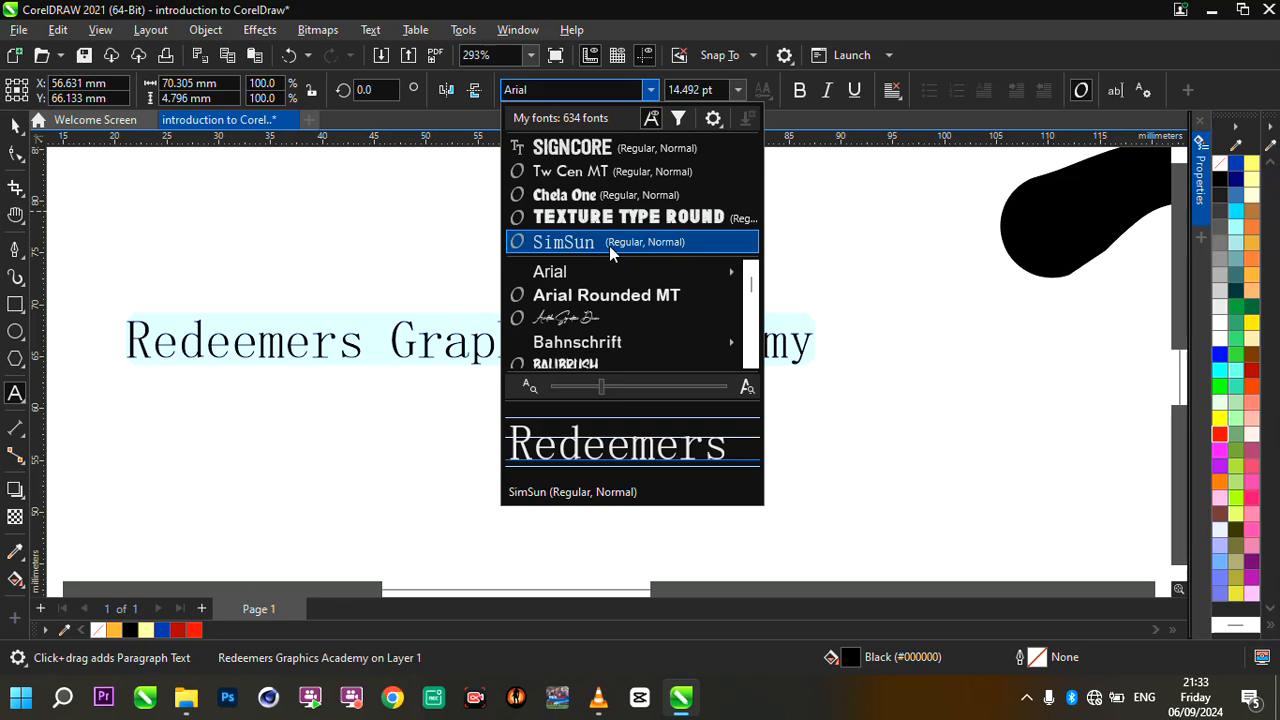
click(609, 246)
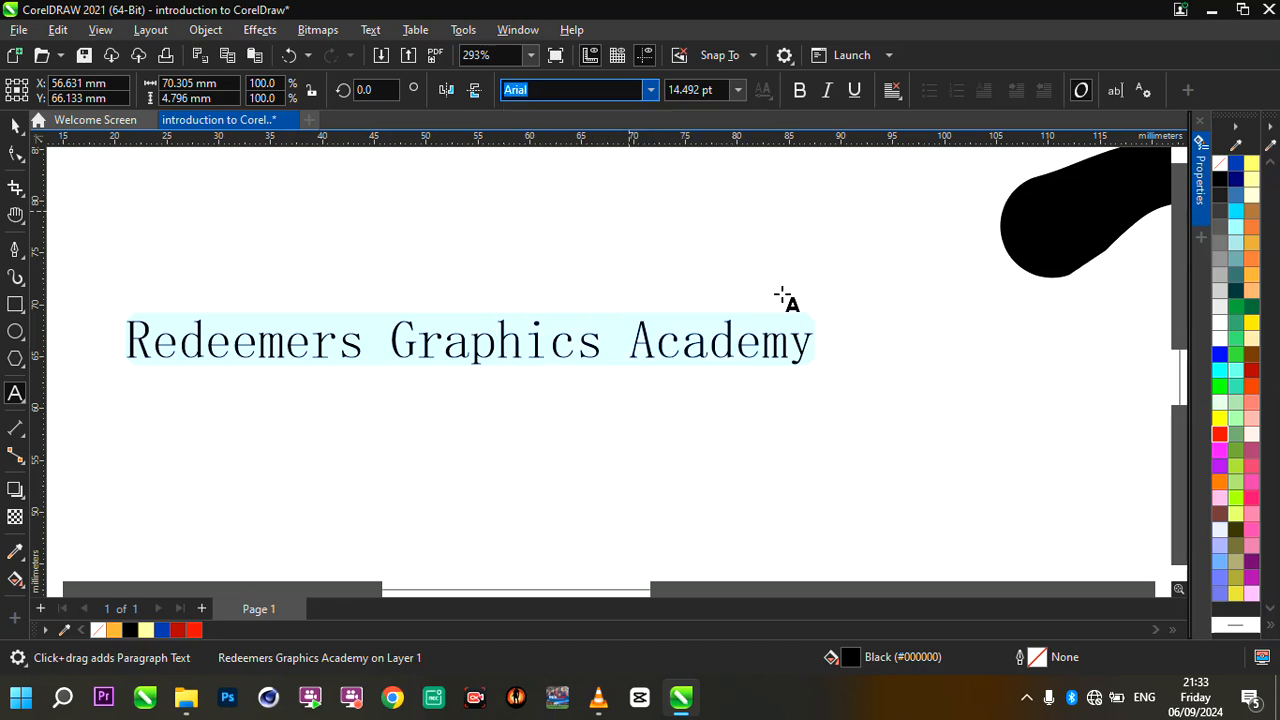
click(748, 340)
drag(821, 331, 946, 251)
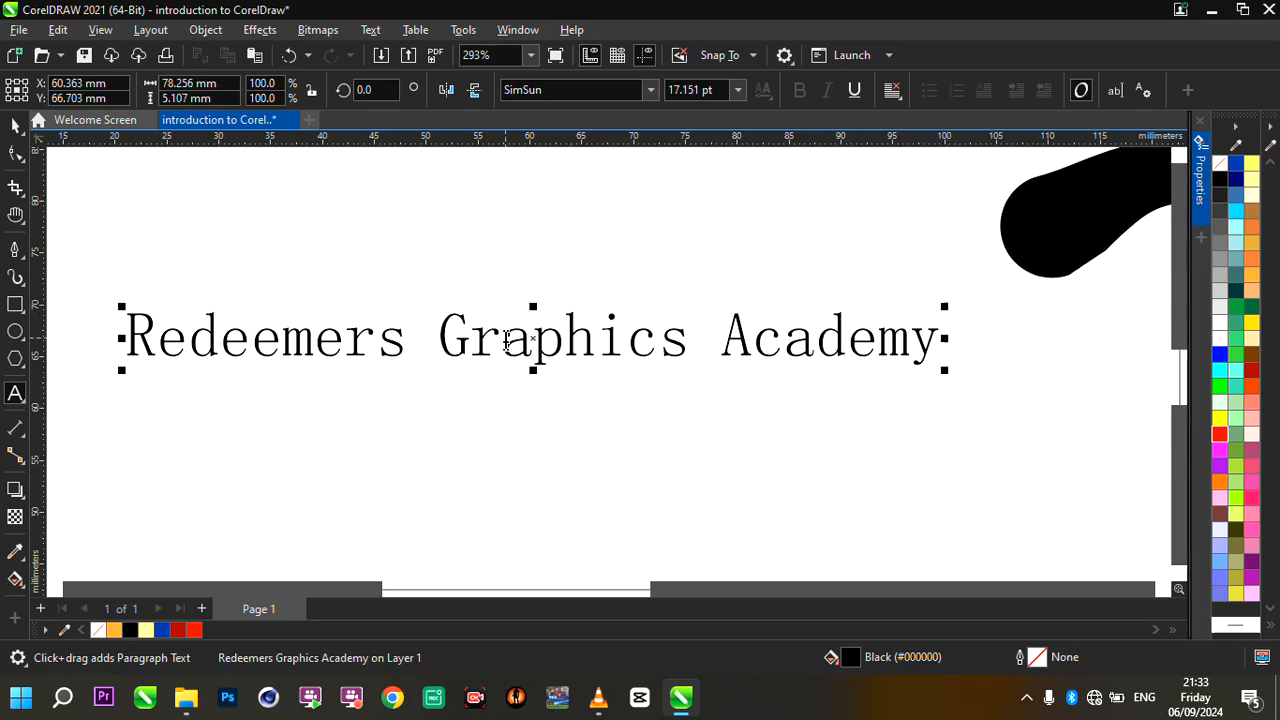
- Colour the whole "Redeemers Graphics Academy" text orange (#FF6633) and return to the Pick tool
key(ctrl+a)
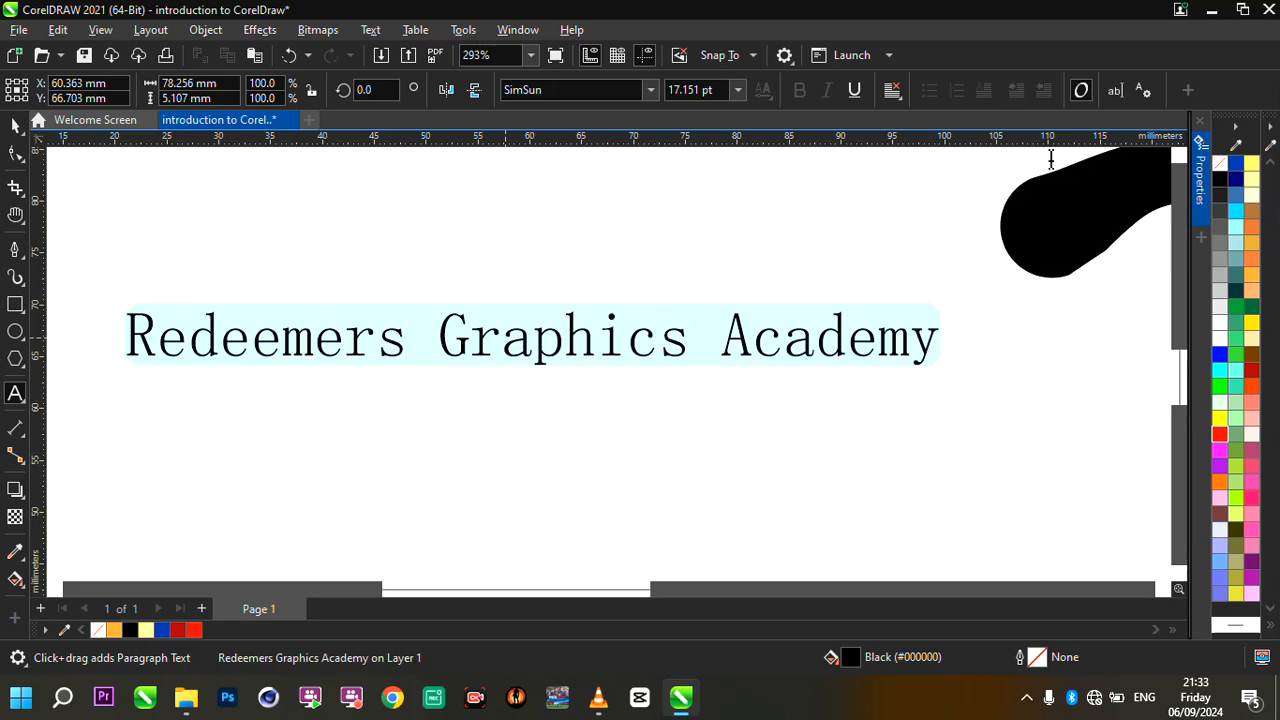
click(1251, 259)
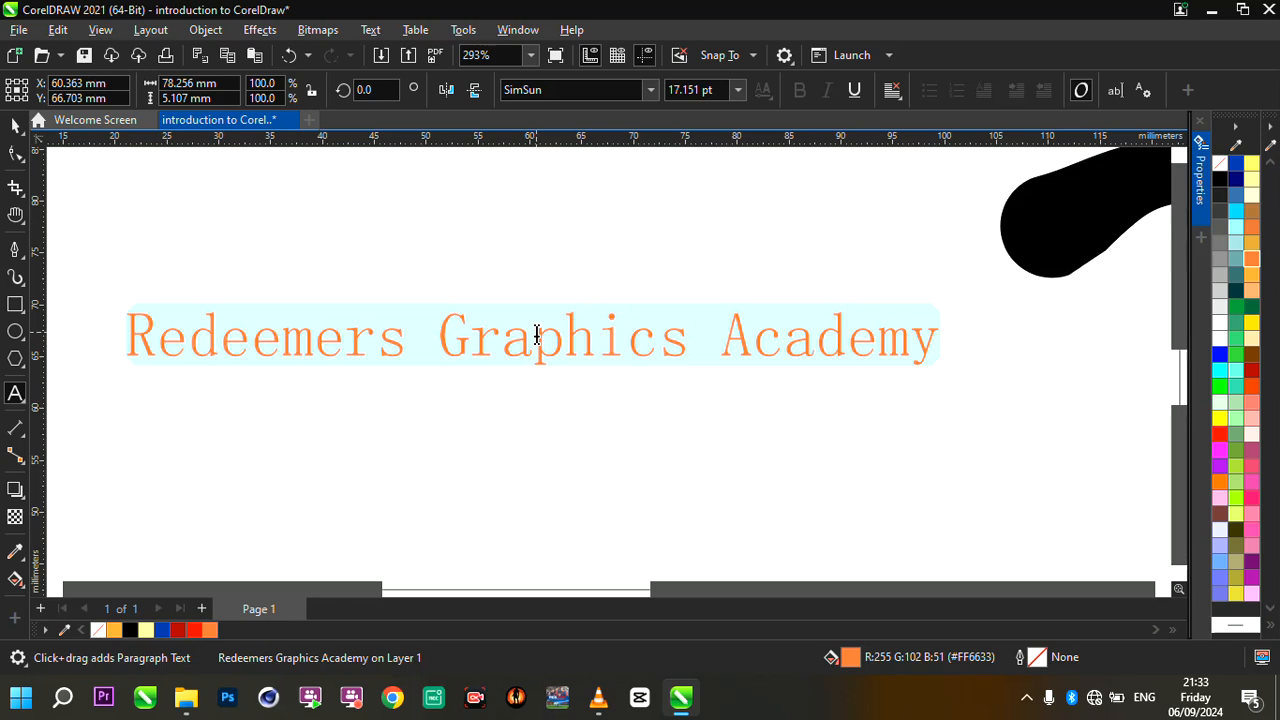
click(15, 124)
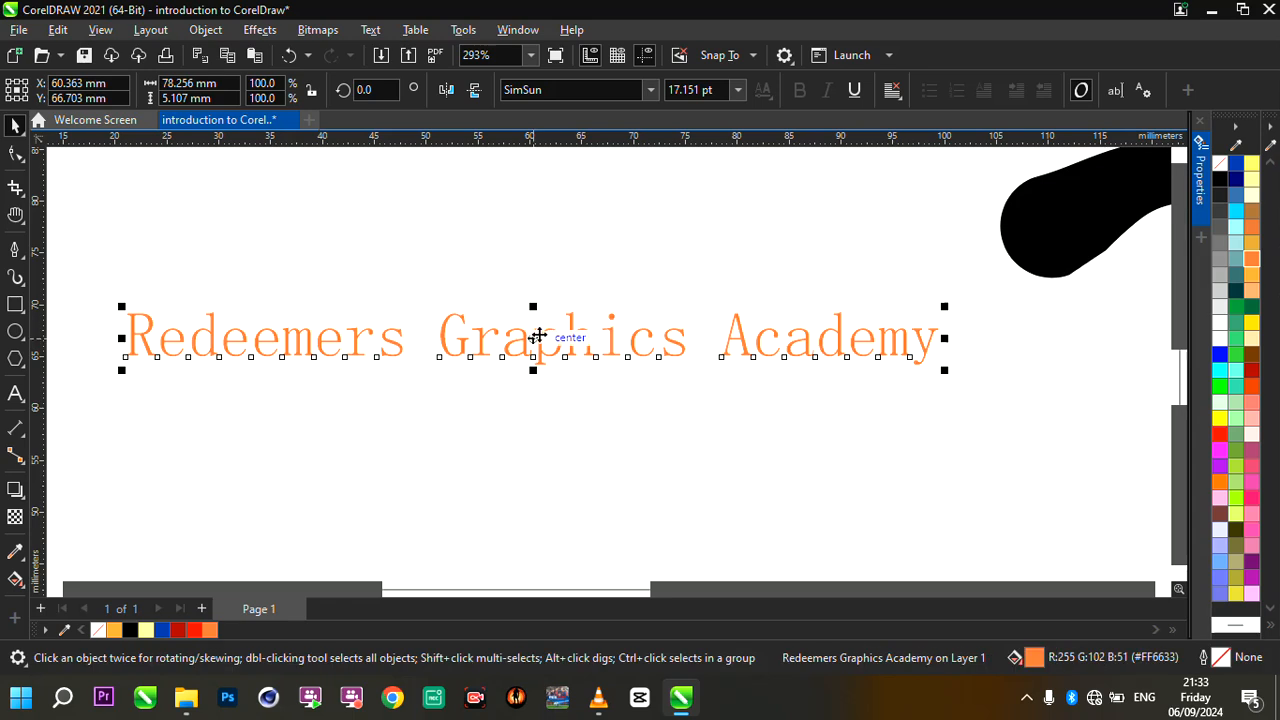
- Select every object in the drawing at once and clear the selection
scroll(538, 337, down, 5)
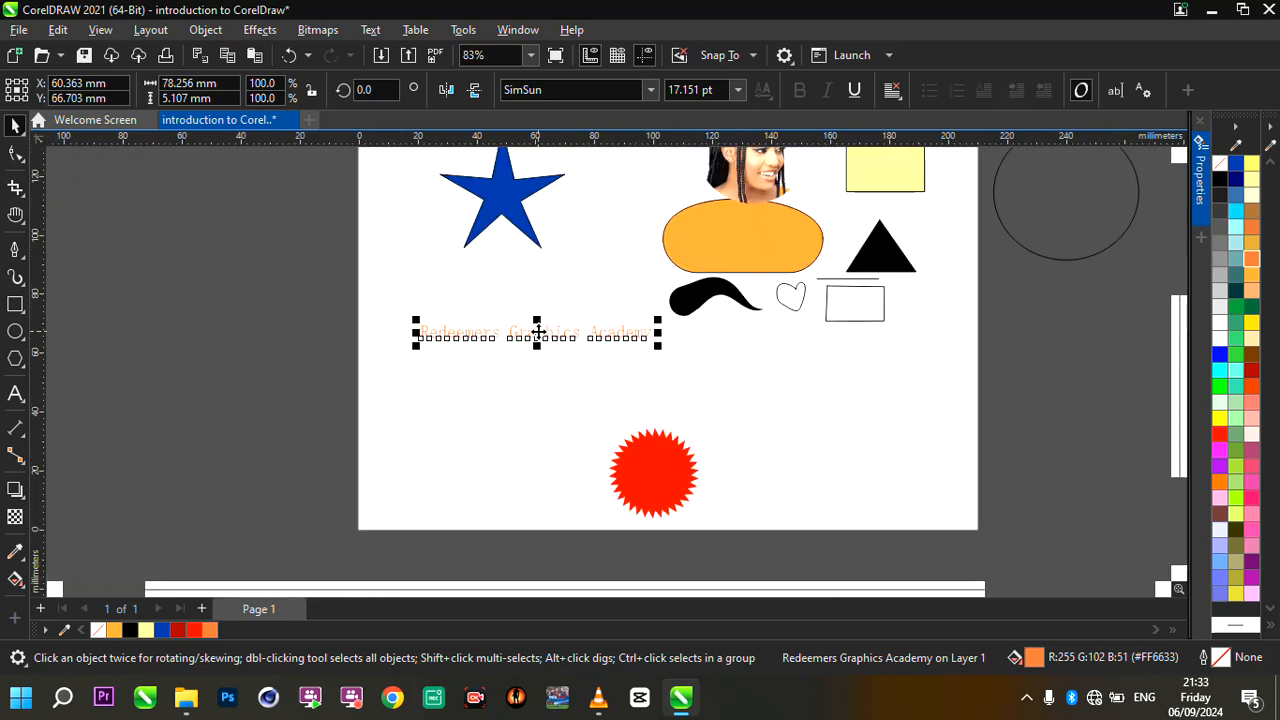
key(ctrl+a)
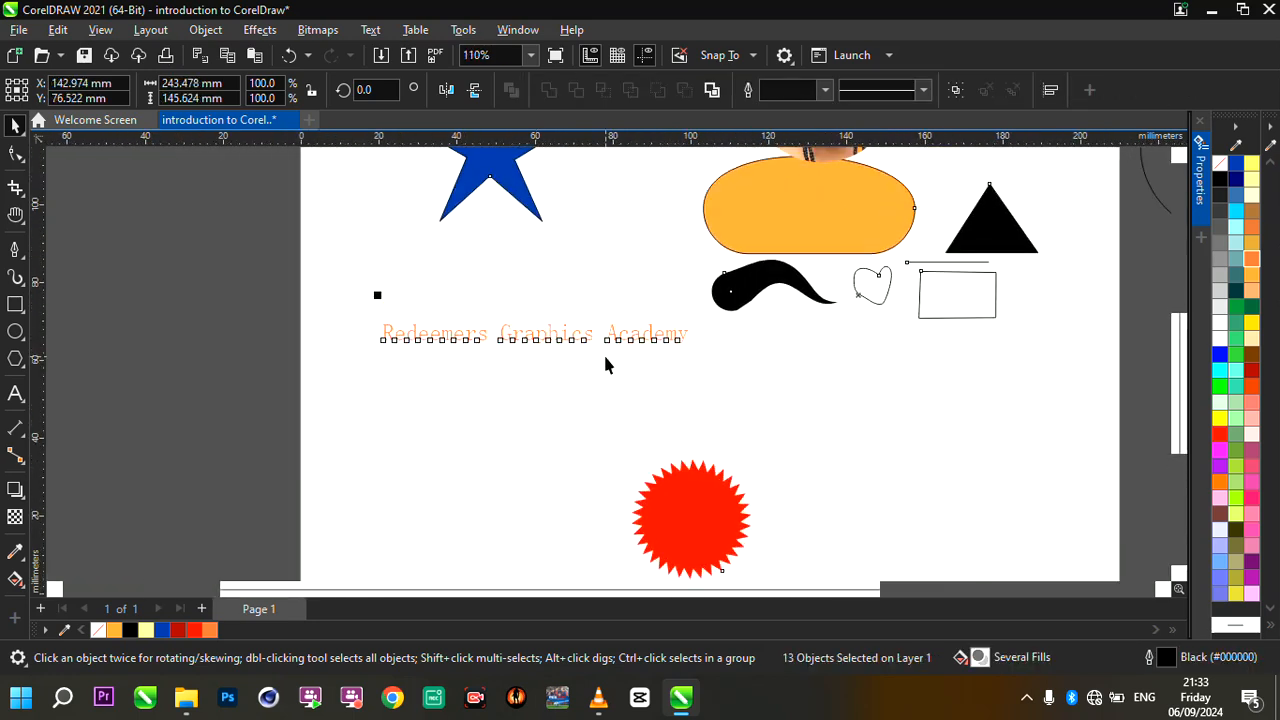
scroll(603, 352, down, 4)
scroll(752, 338, up, 4)
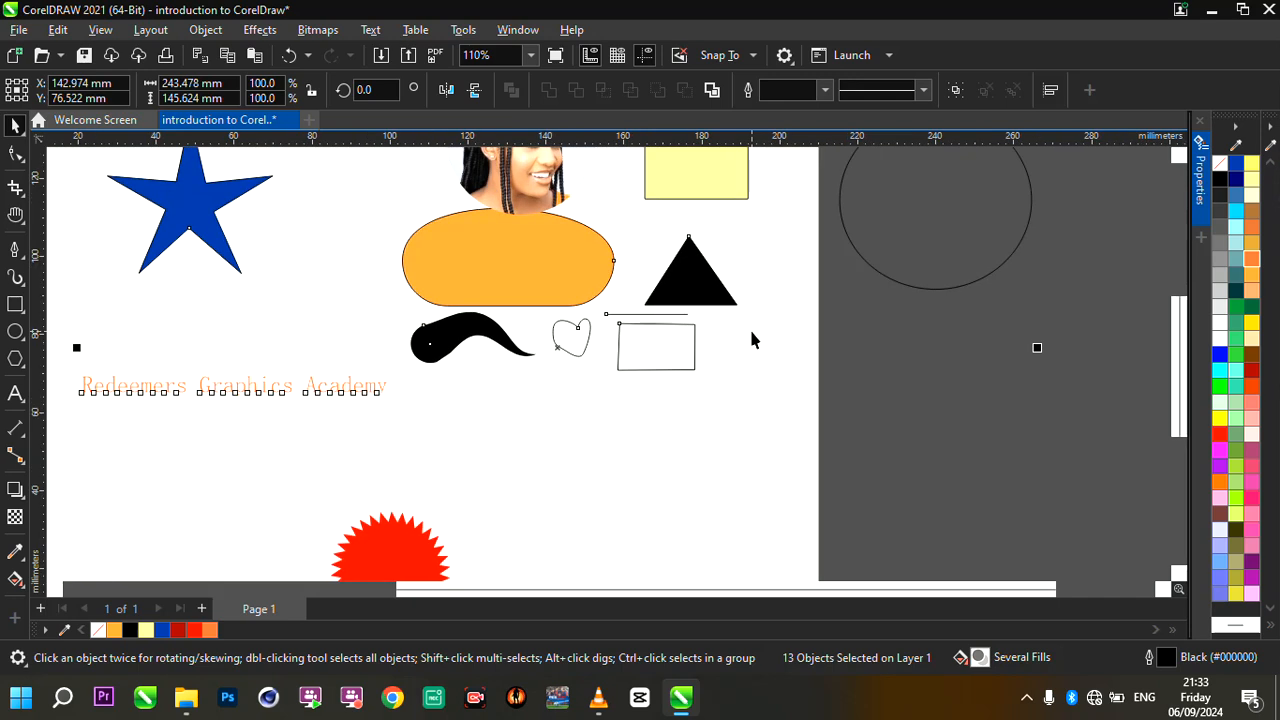
click(107, 362)
- Select the orange text as an object and shift it horizontally about 2 mm towards the black brush stroke
scroll(89, 362, up, 2)
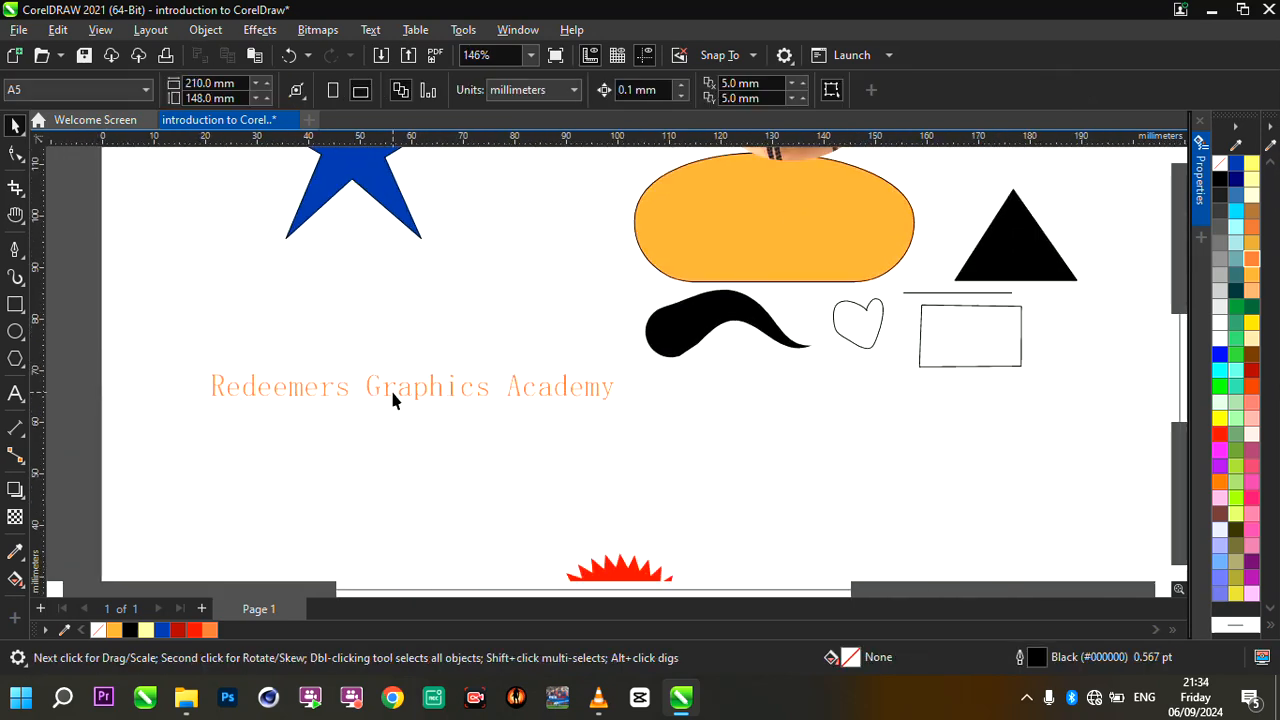
click(386, 396)
scroll(385, 393, up, 3)
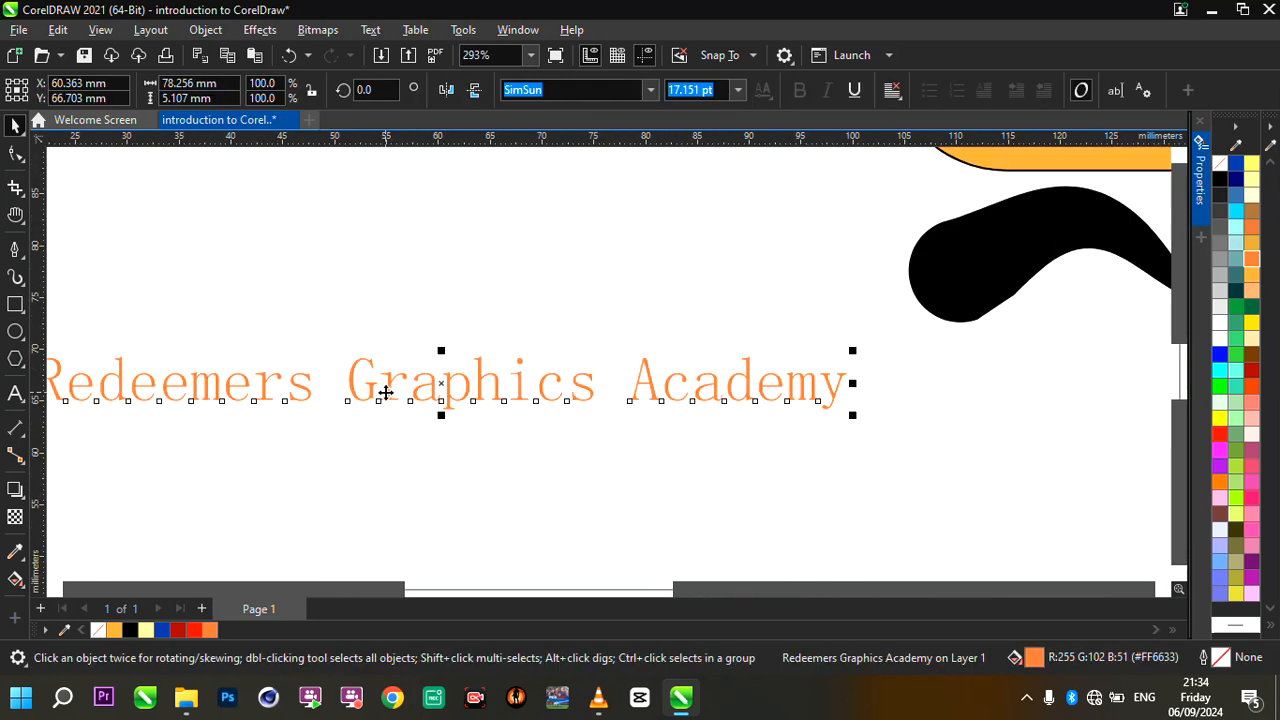
key(Escape)
drag(418, 397, 429, 396)
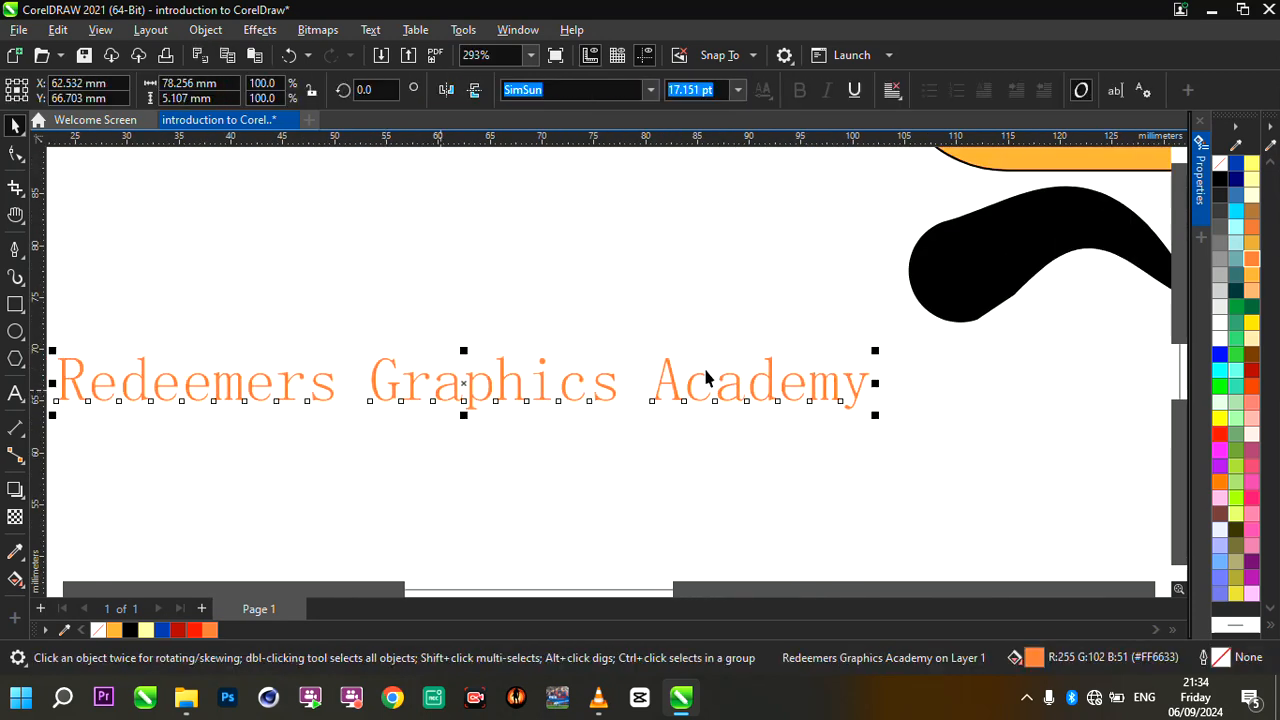
- Recolour the "Redeemers Graphics Academy" text dark green (#006633) and then pink (#FF0066)
click(1251, 306)
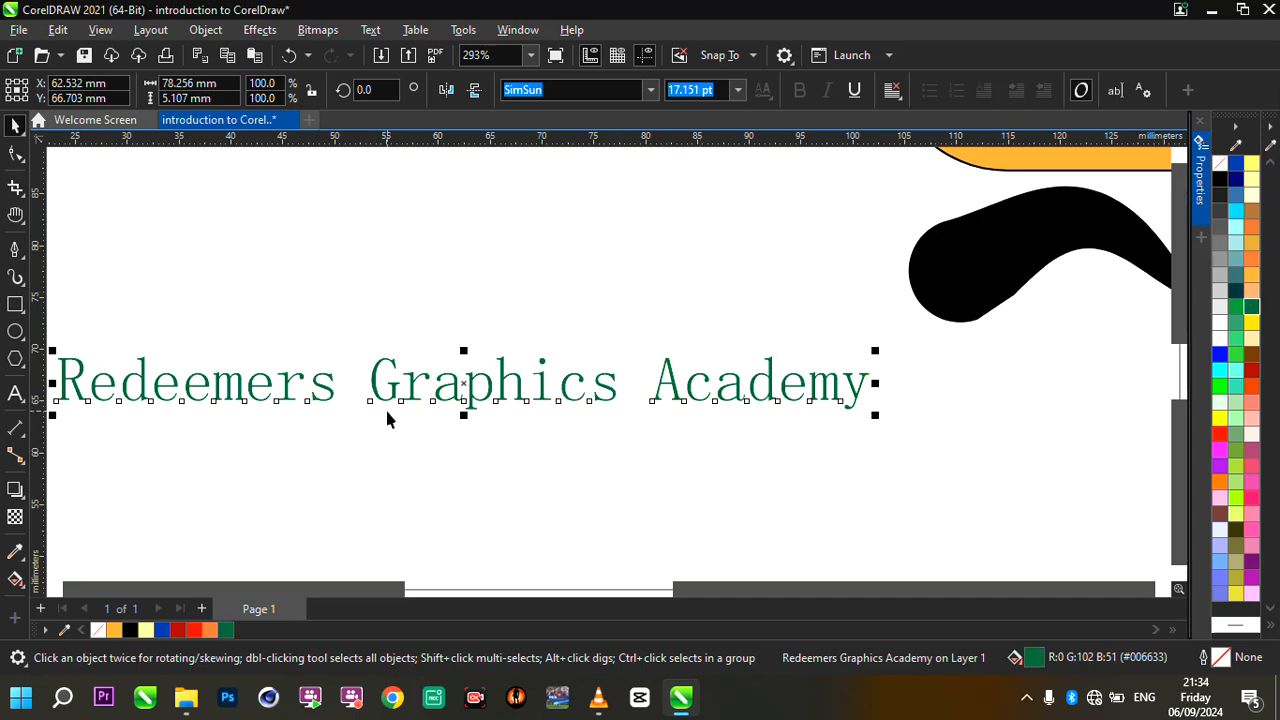
click(1252, 497)
scroll(851, 374, down, 1)
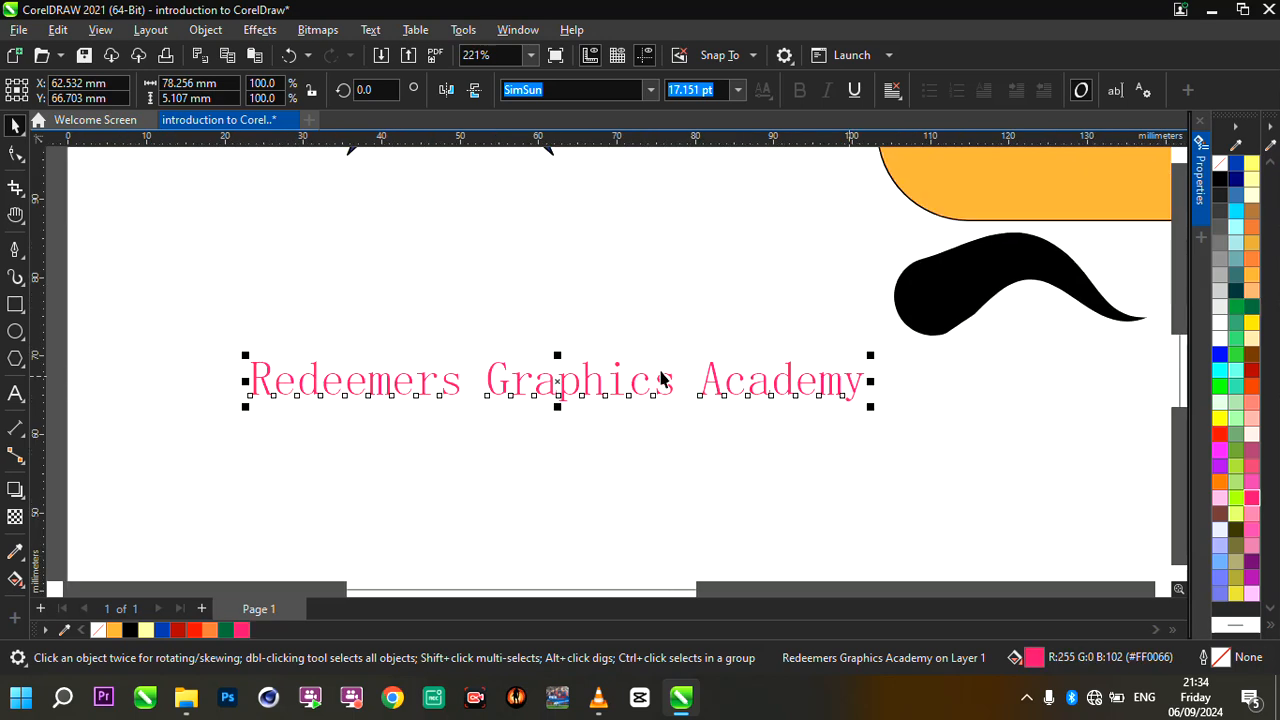
scroll(660, 378, up, 2)
scroll(674, 371, down, 1)
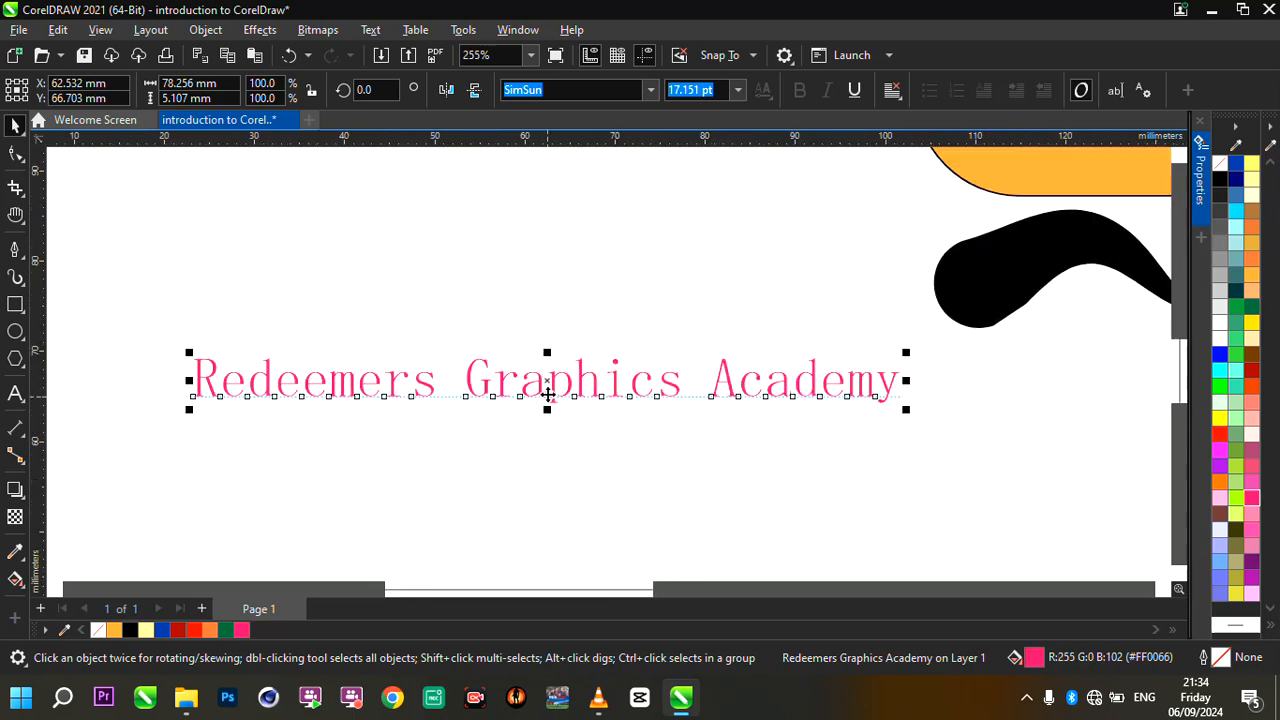
scroll(547, 395, up, 1)
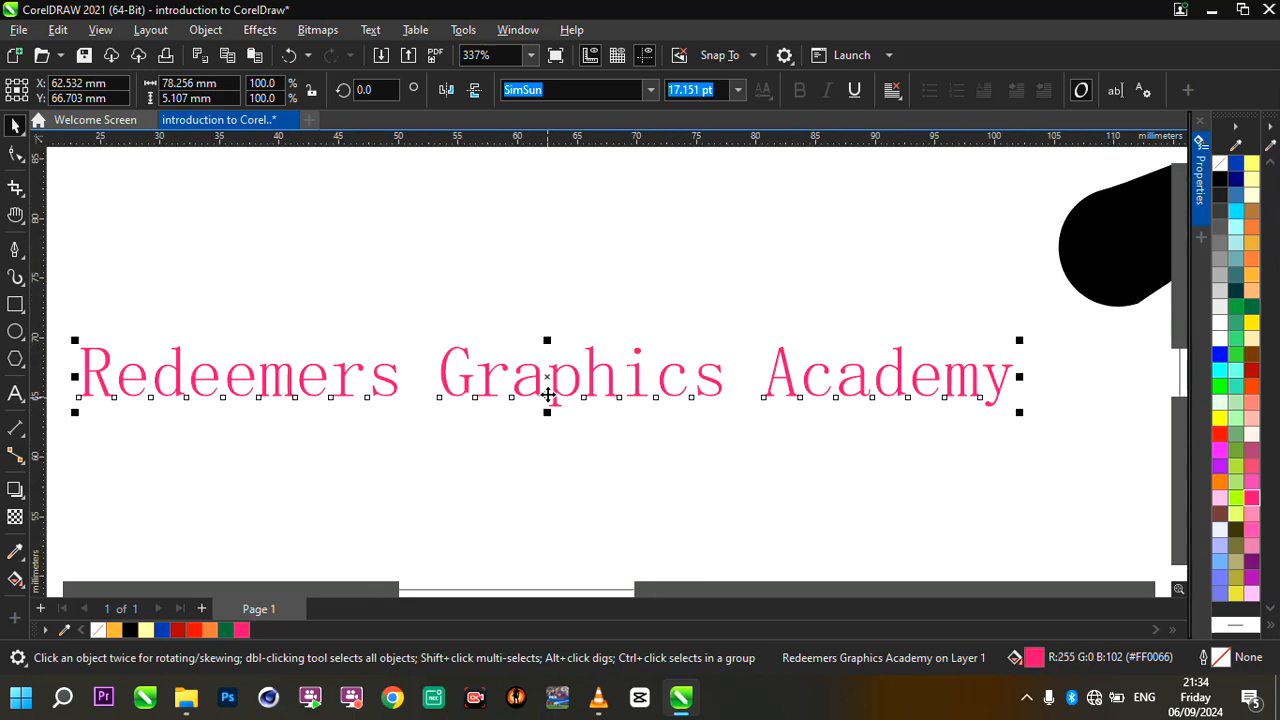
- Change the font of the pink "Redeemers Graphics Academy" text to Sitka
click(665, 376)
scroll(420, 329, down, 2)
scroll(420, 329, up, 2)
click(436, 338)
click(471, 362)
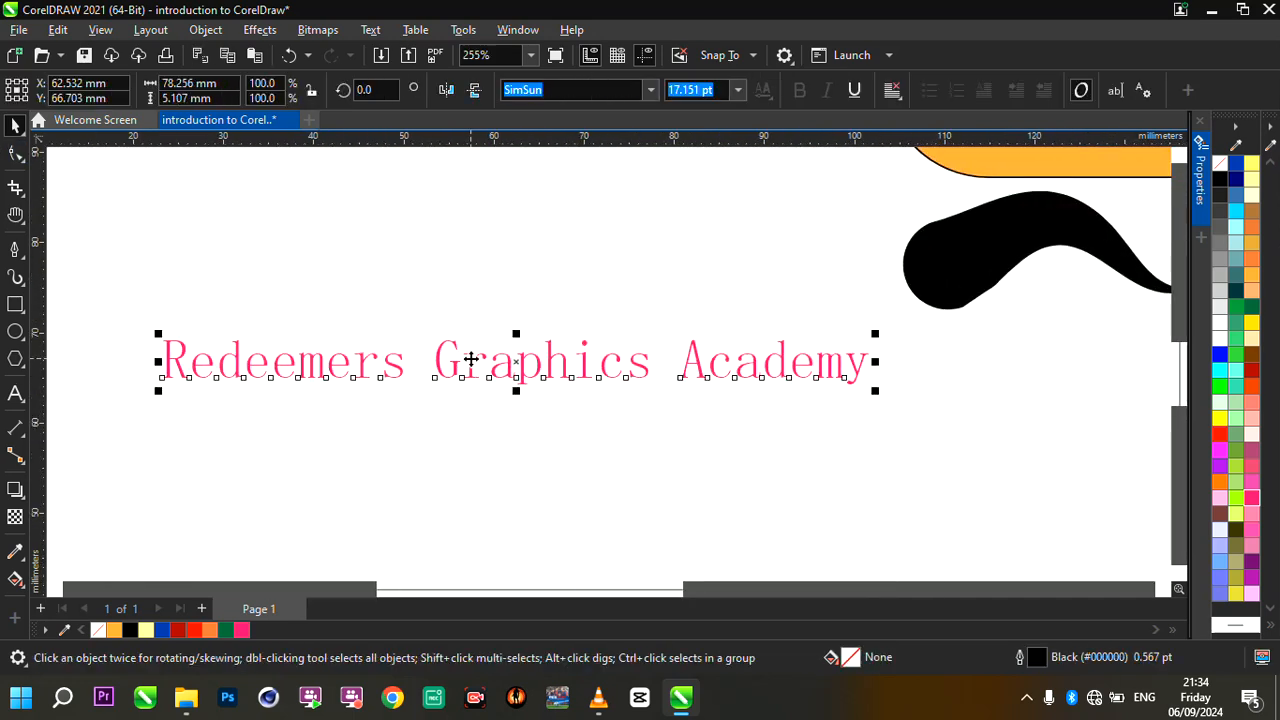
click(650, 91)
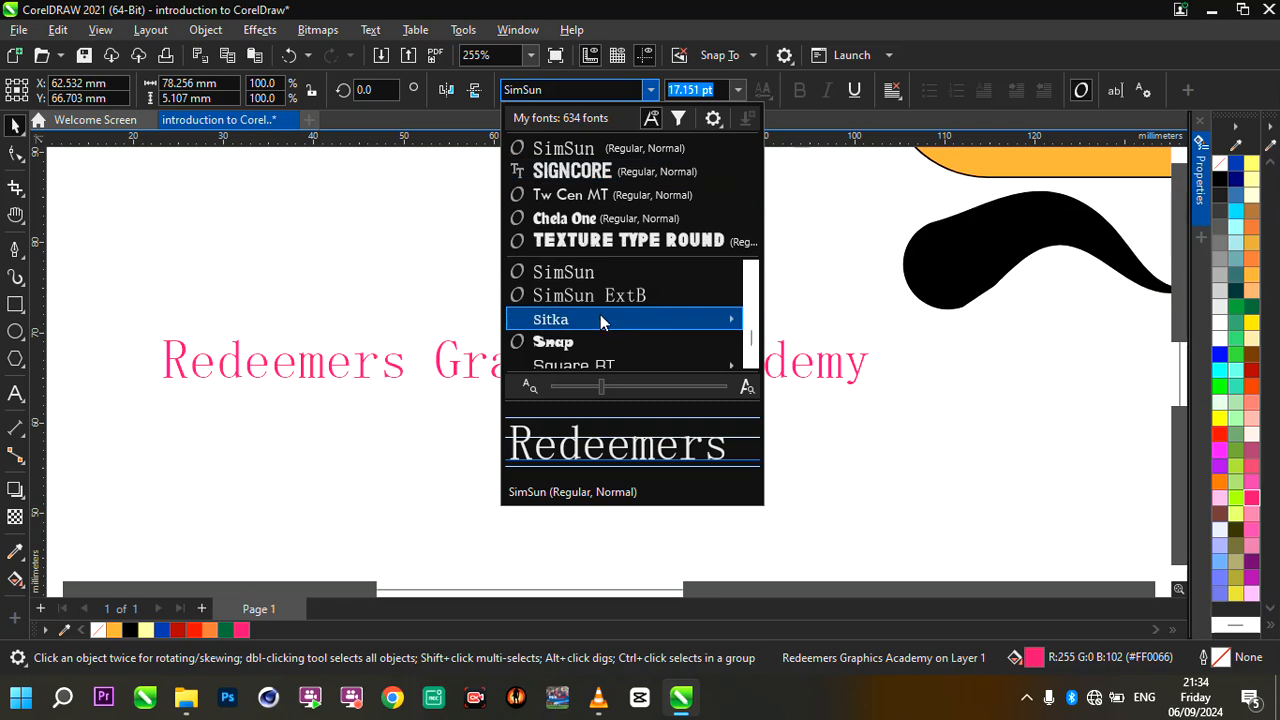
mouse_move(602, 318)
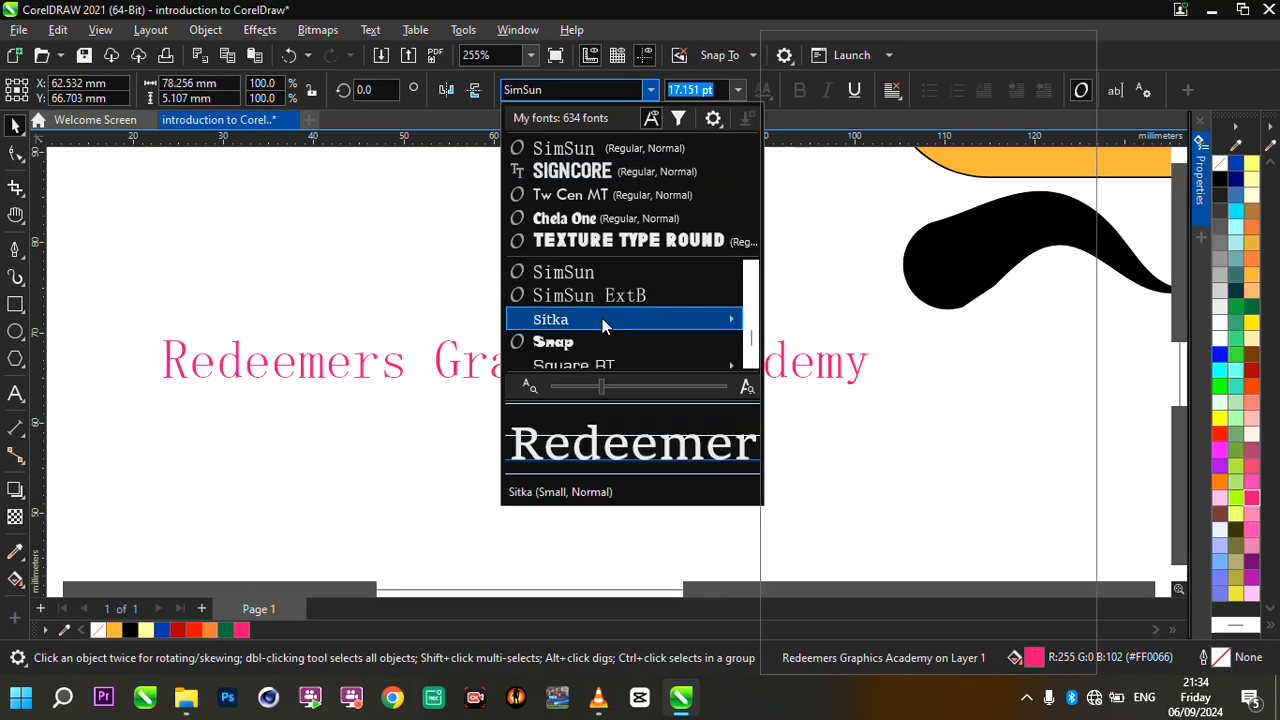
click(602, 318)
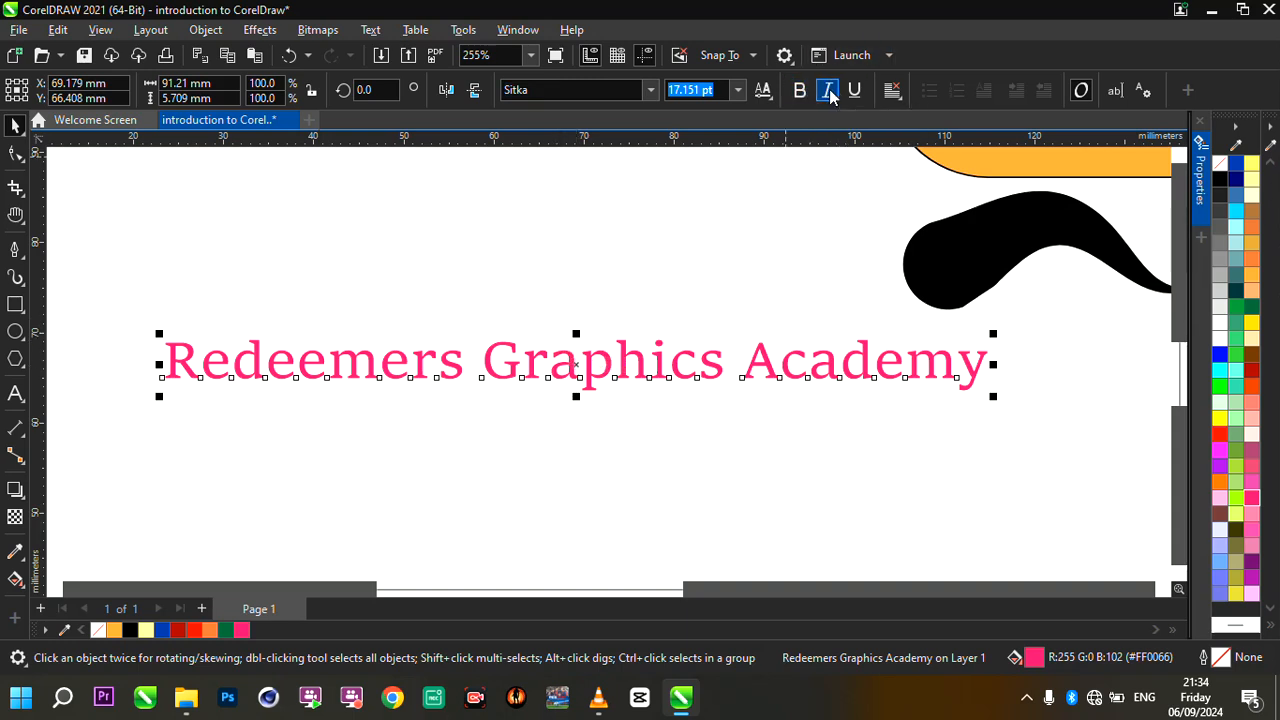
- View the horizontal alignment options for the text and close them without choosing one
click(886, 96)
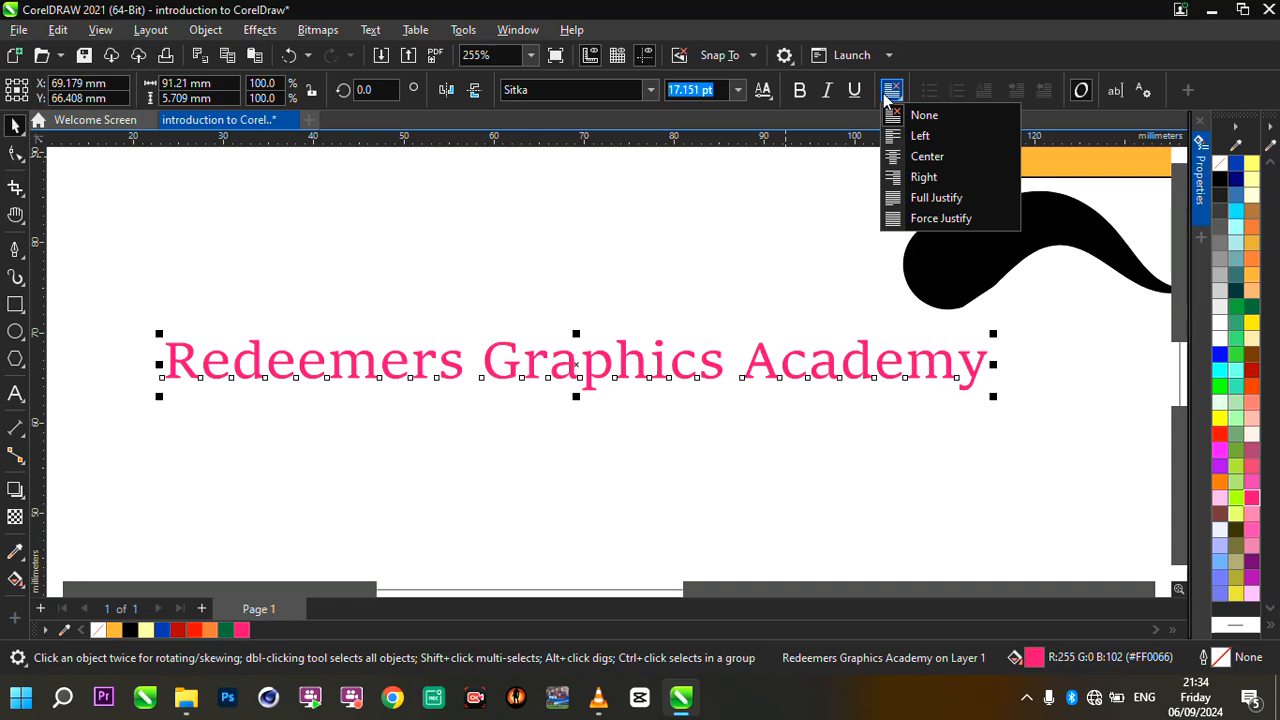
click(636, 370)
click(640, 366)
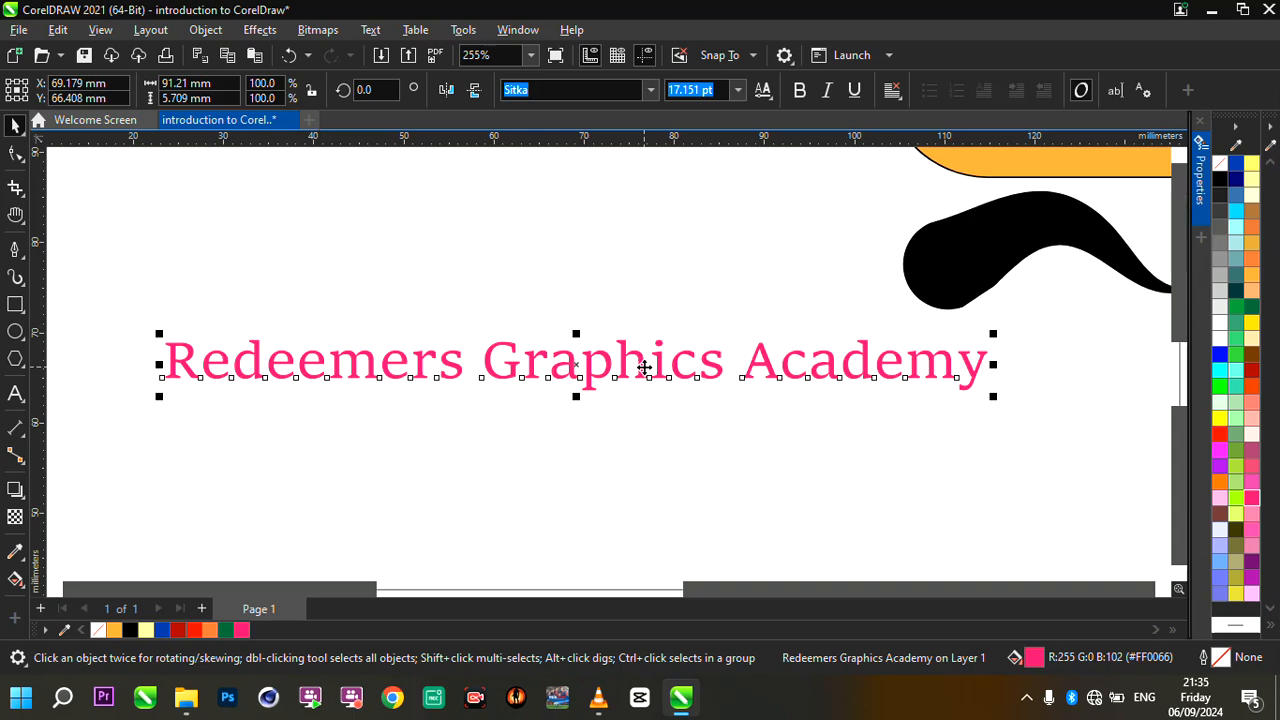
- Convert the whole "Redeemers Graphics Academy" text to UPPERCASE with Change Case
scroll(644, 367, up, 2)
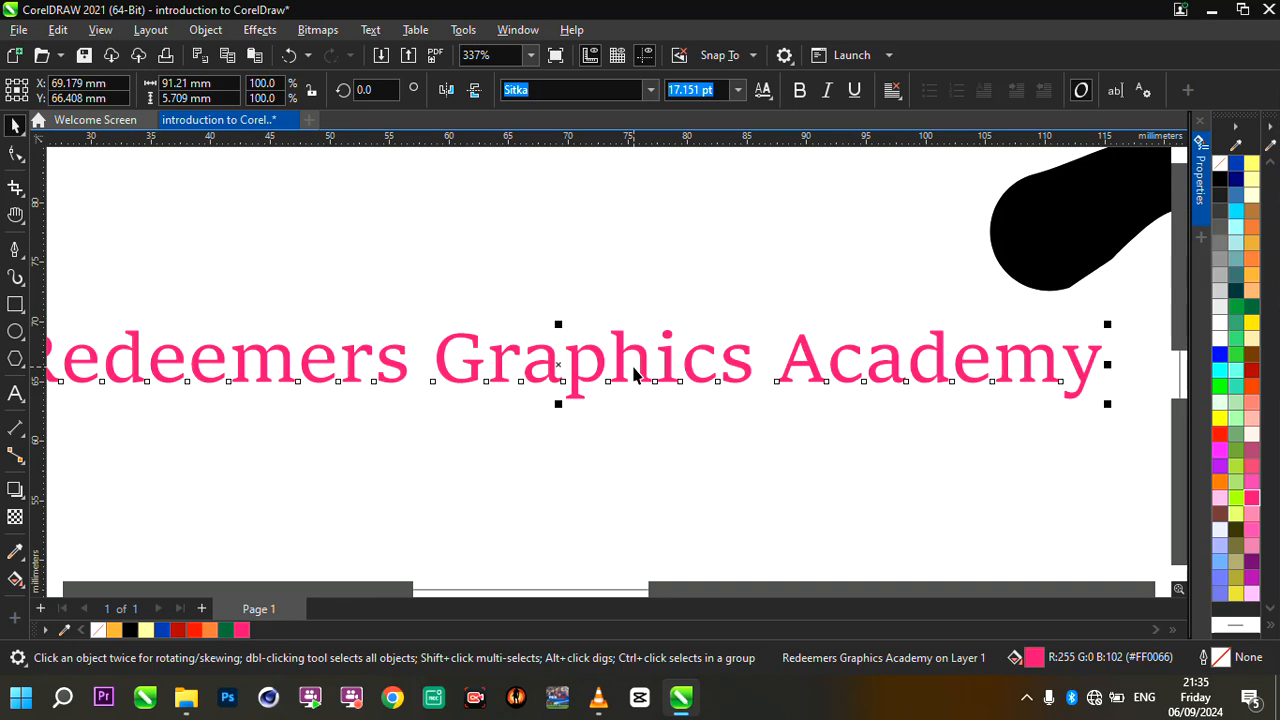
double_click(638, 370)
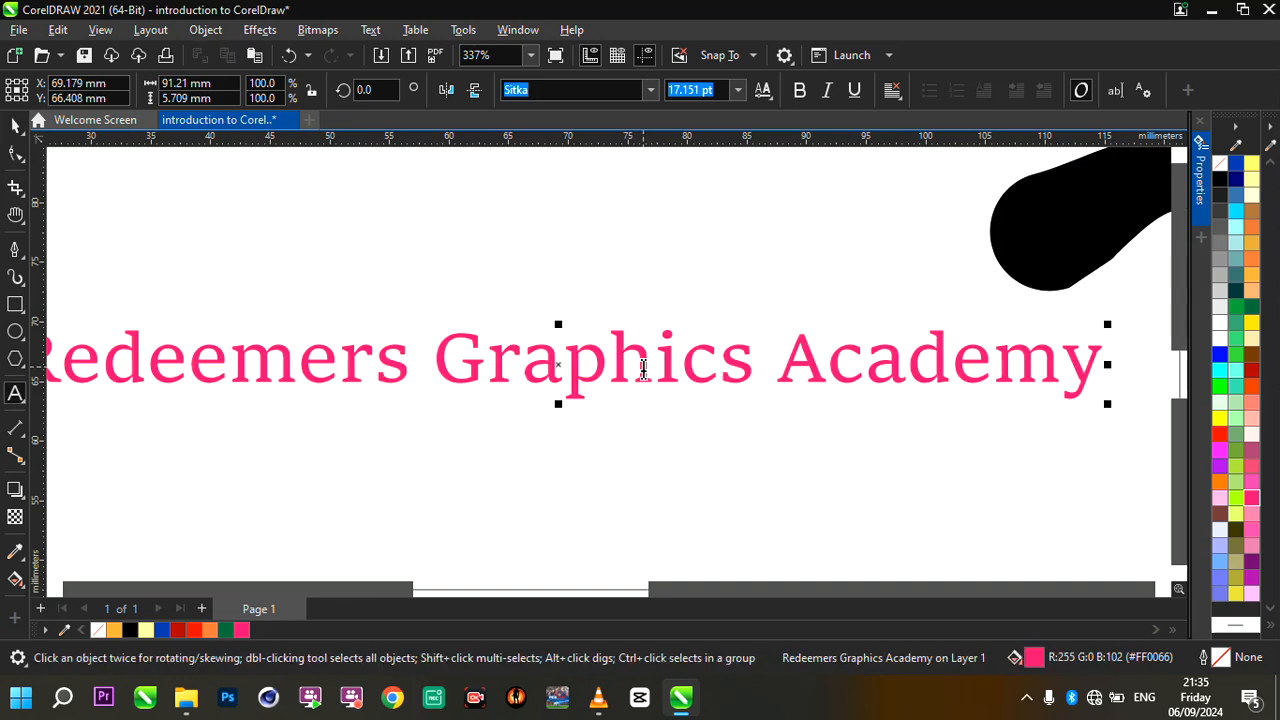
click(371, 30)
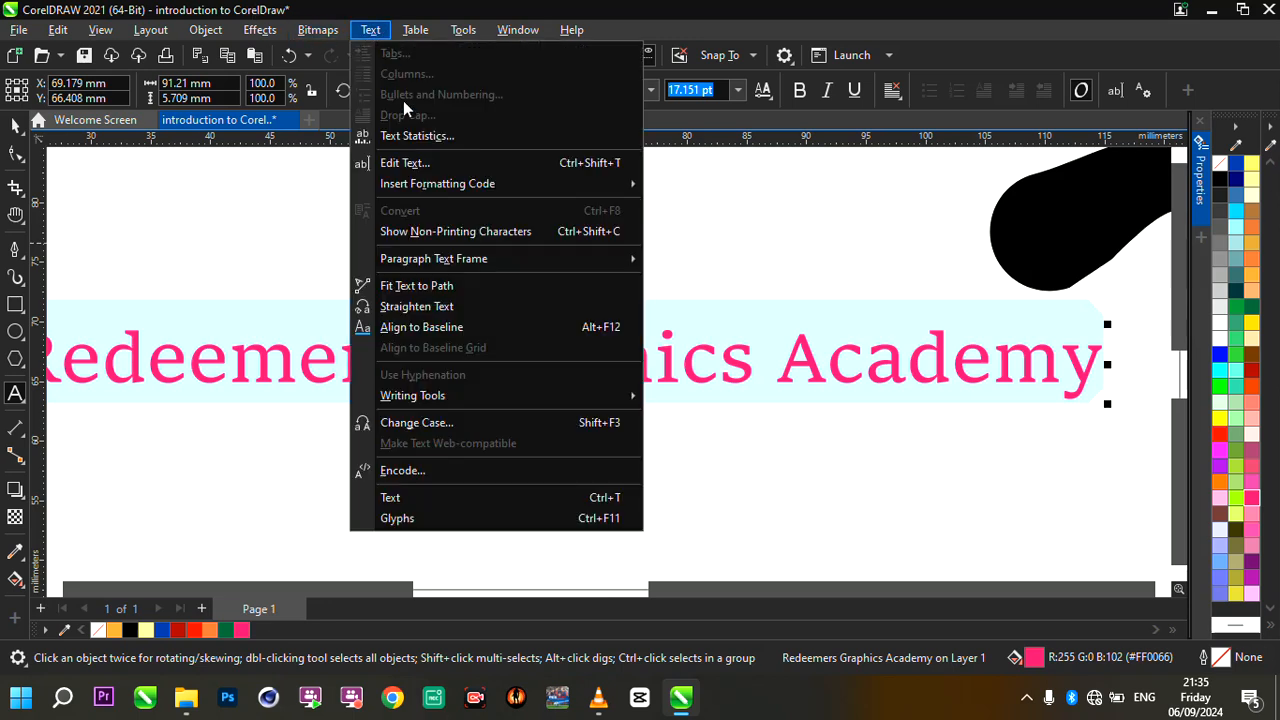
click(428, 423)
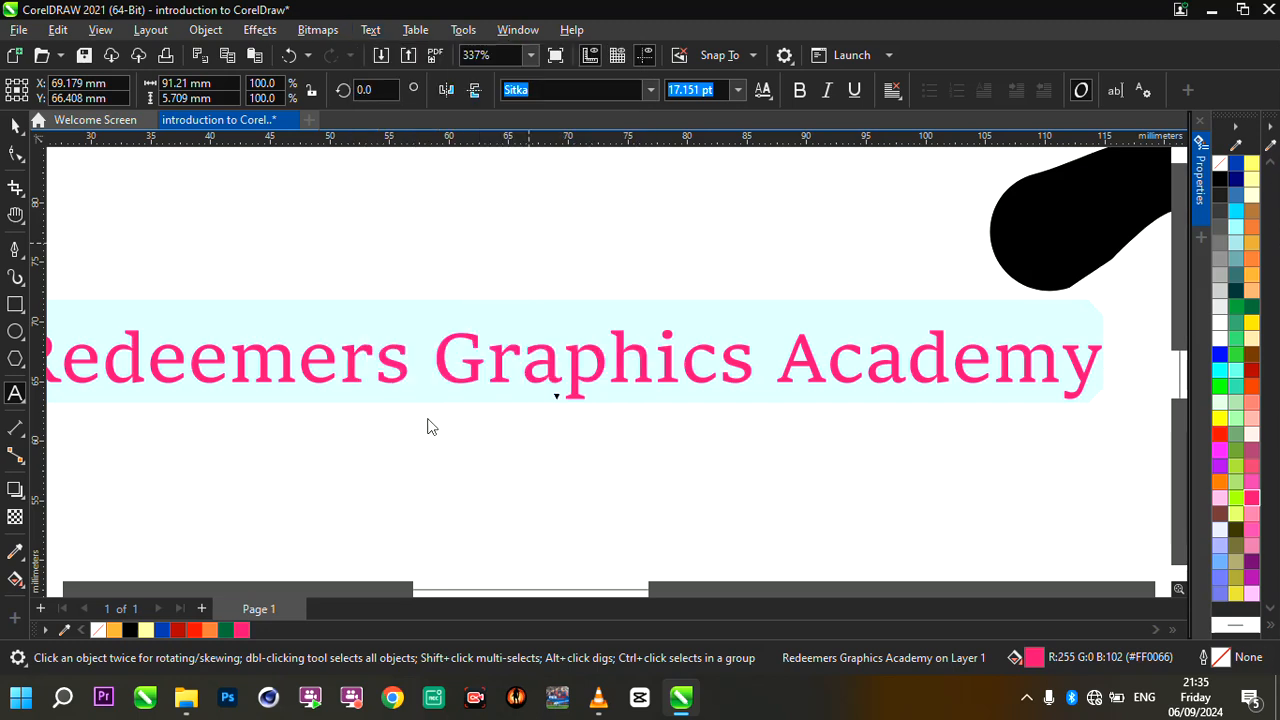
drag(622, 257, 773, 172)
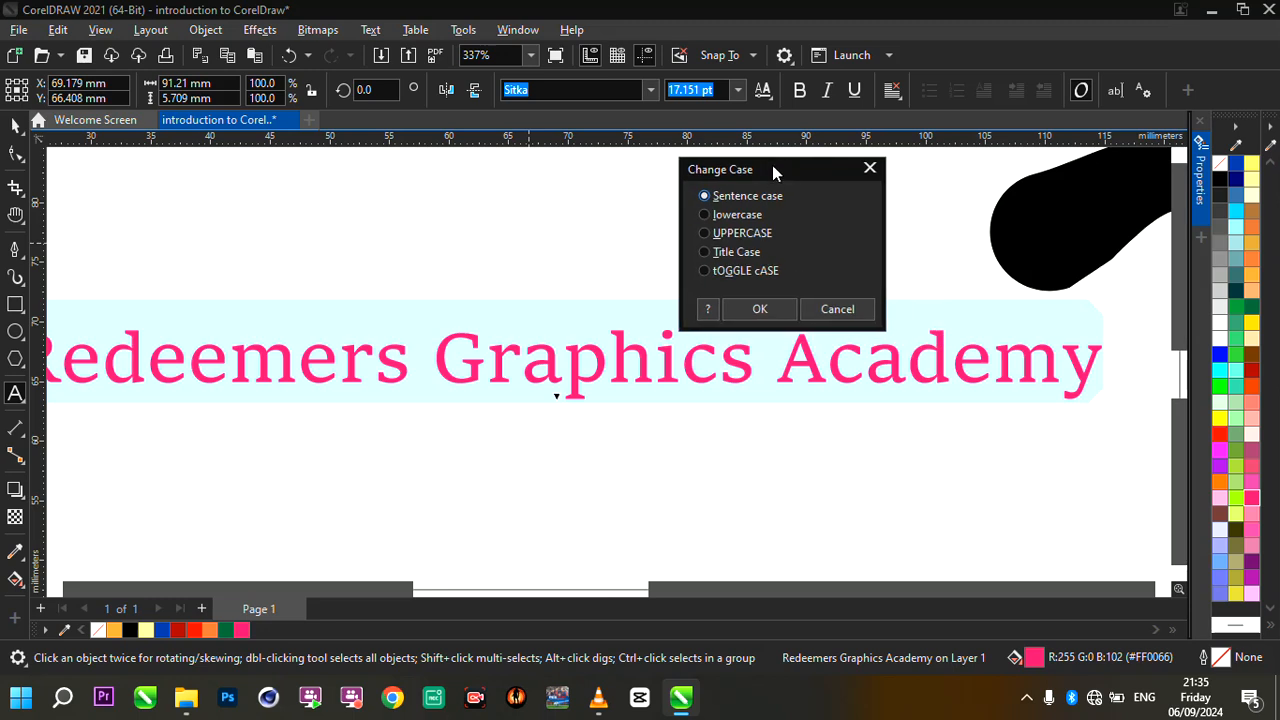
click(704, 233)
click(758, 311)
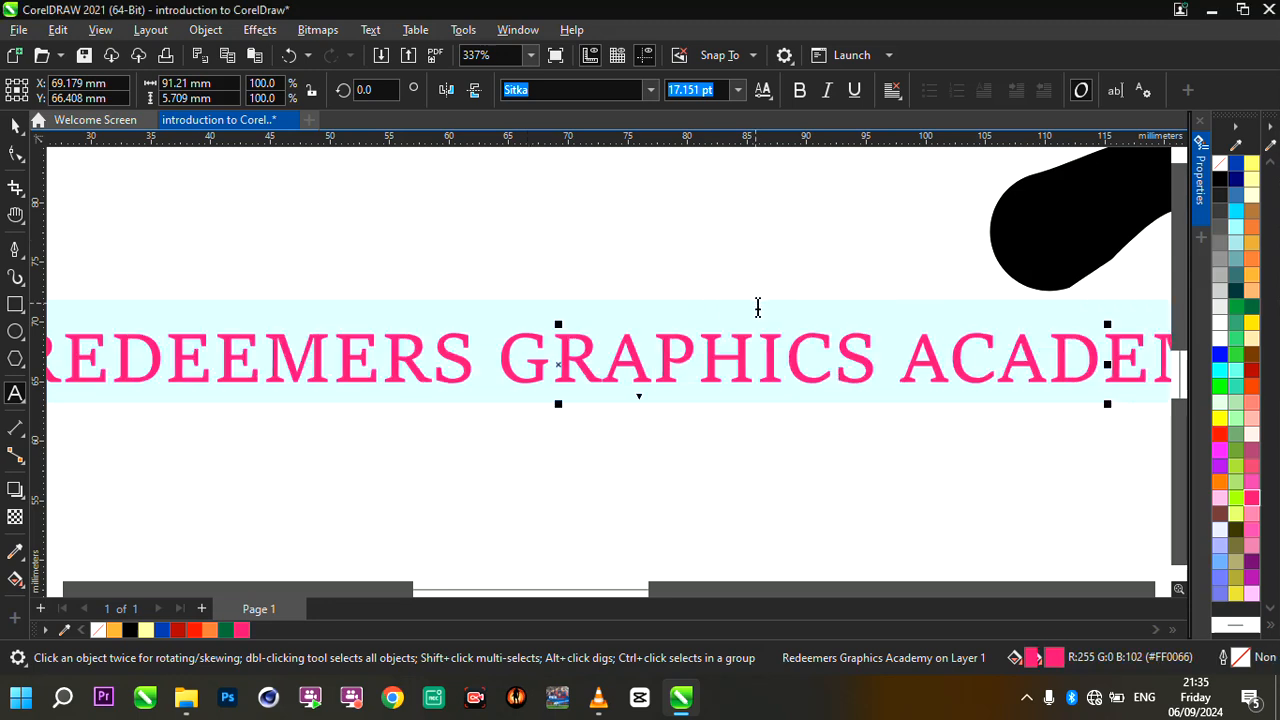
- Leave text editing and return to the Pick tool with the uppercase text selected as an object
scroll(806, 320, down, 2)
scroll(806, 320, up, 2)
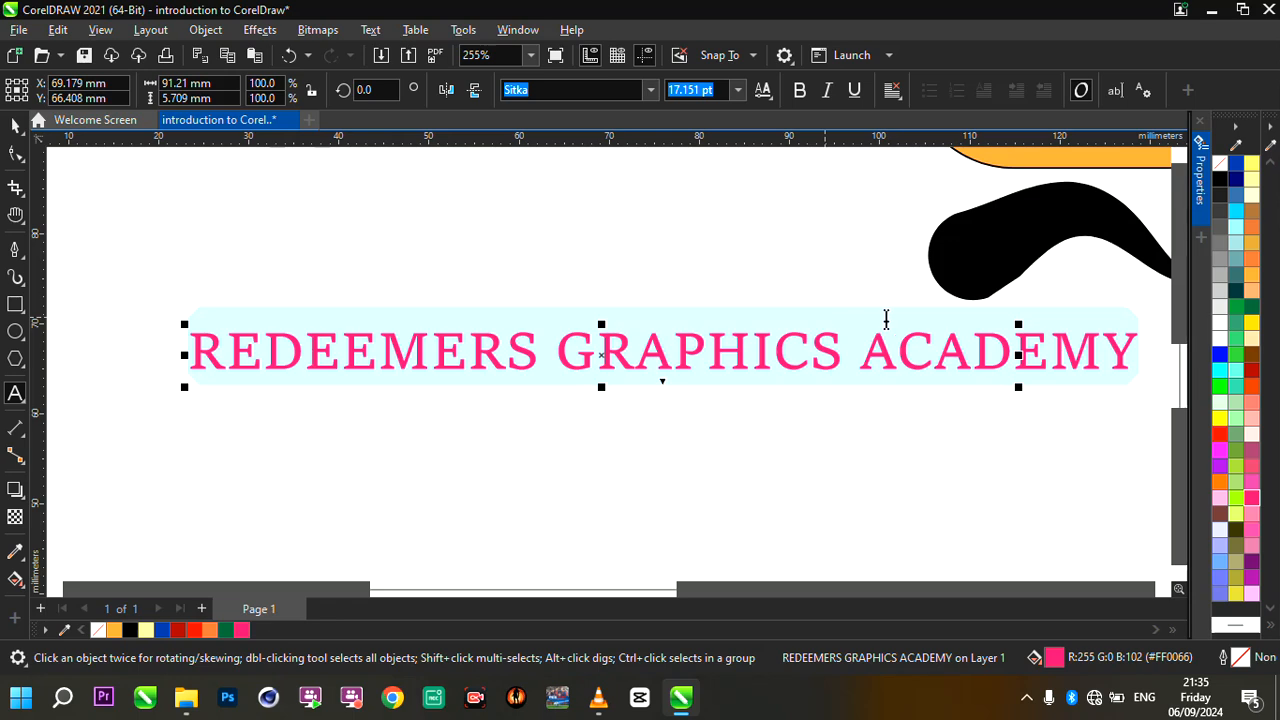
scroll(680, 317, down, 2)
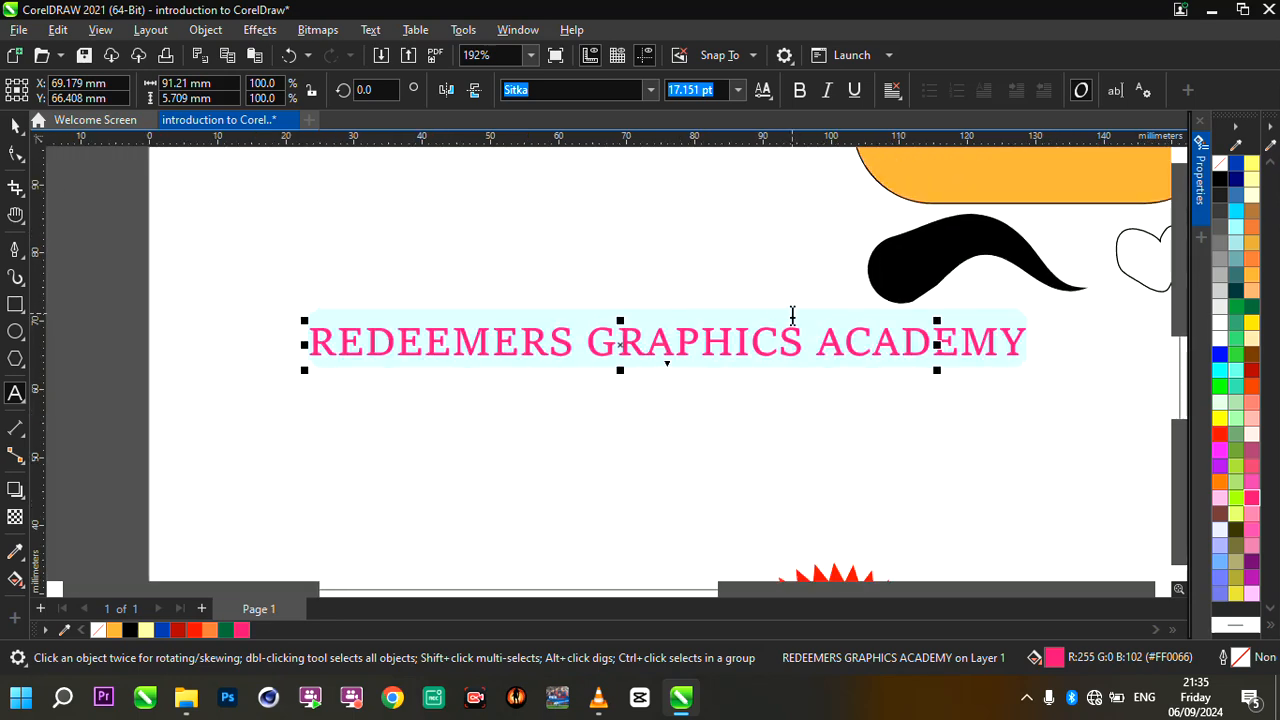
scroll(791, 317, up, 1)
scroll(856, 335, up, 1)
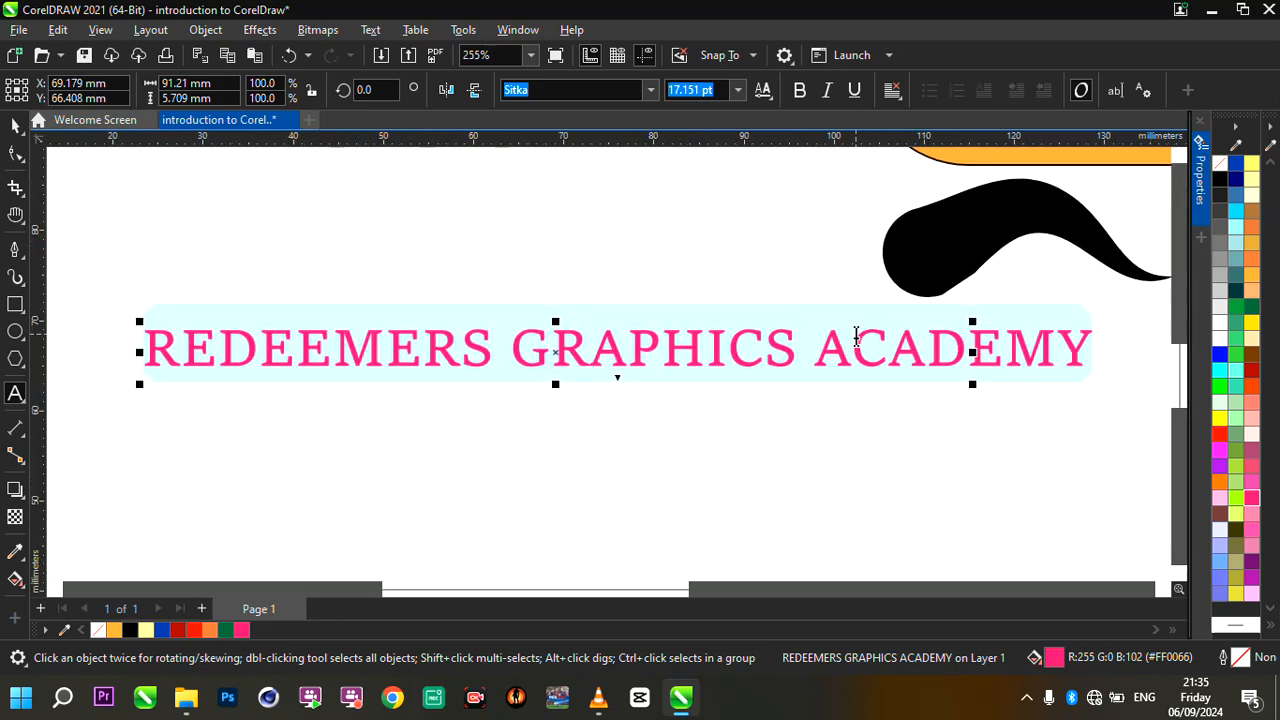
click(551, 345)
click(15, 125)
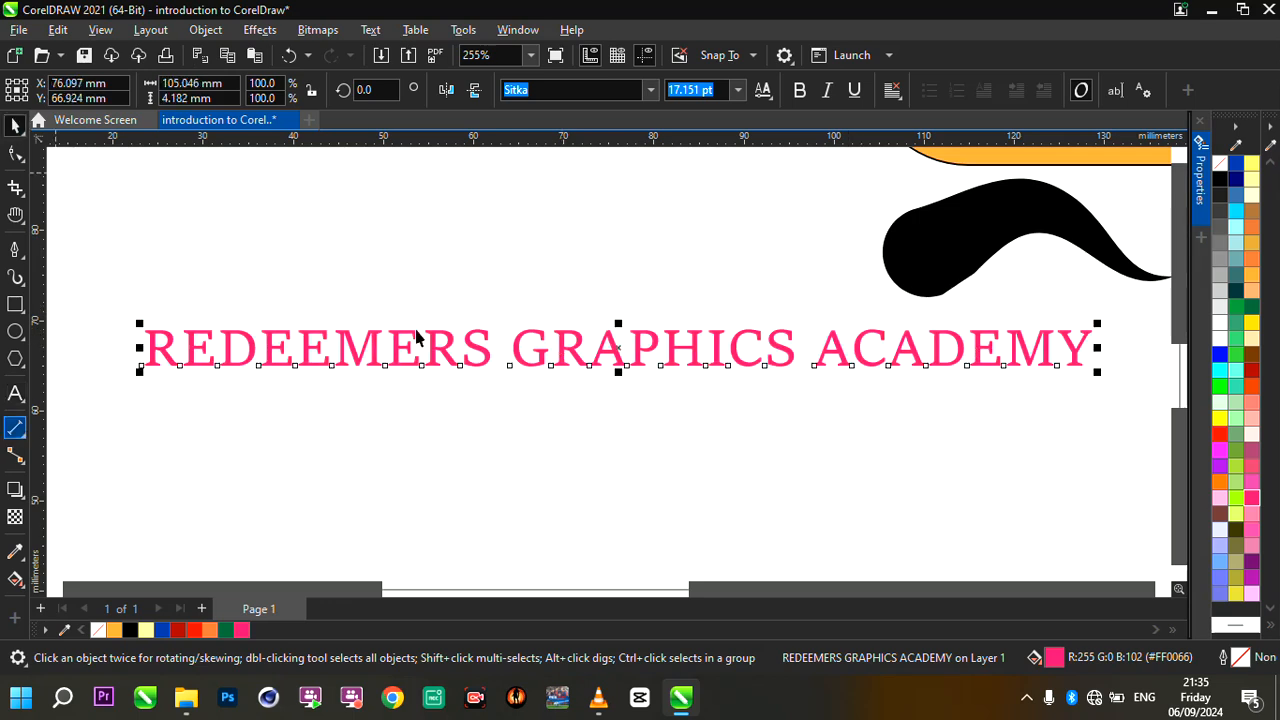
- Cast a drop shadow downward from the text and adjust it to an angle of 270 and a stretch of 122
scroll(623, 265, down, 5)
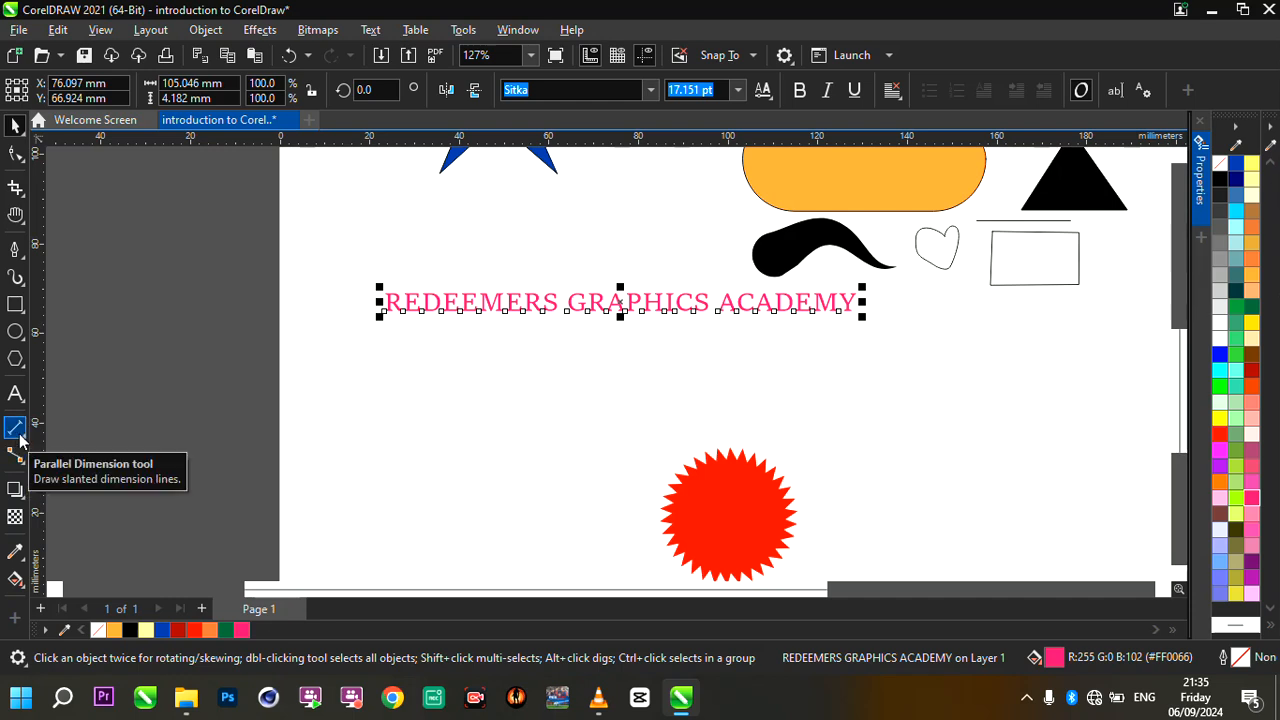
scroll(150, 411, up, 2)
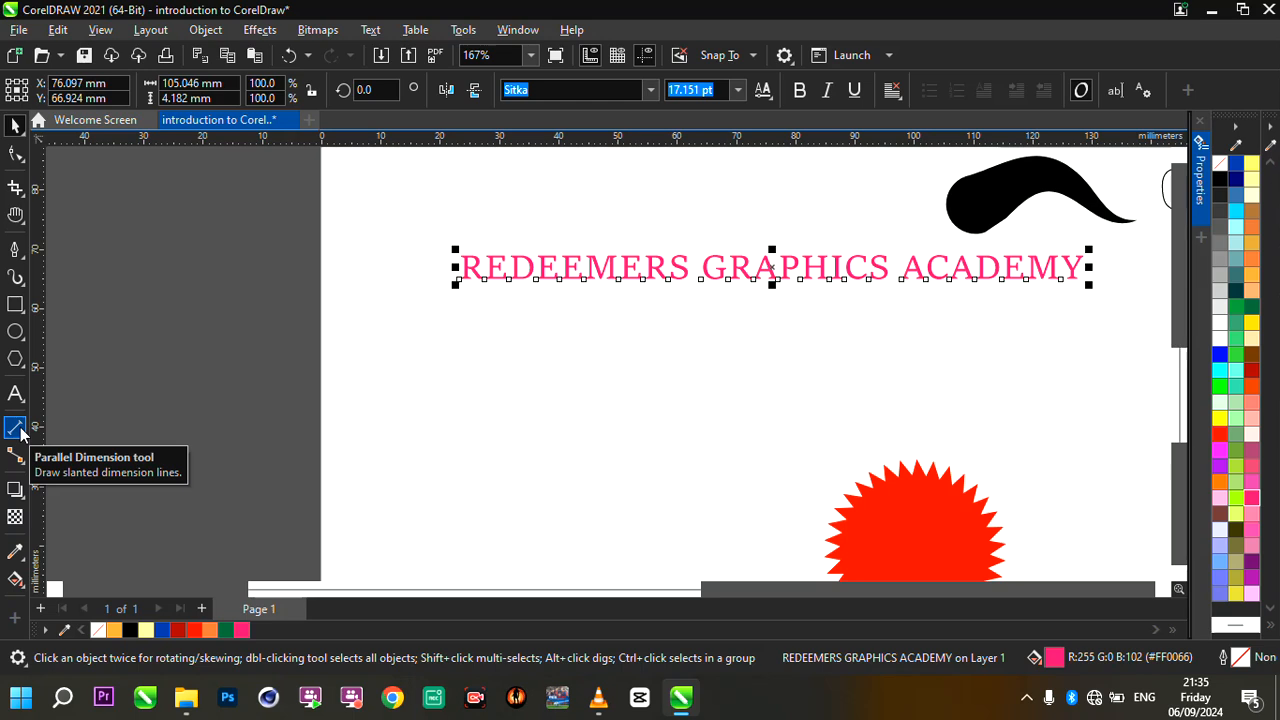
click(14, 490)
scroll(417, 394, down, 3)
scroll(757, 290, up, 3)
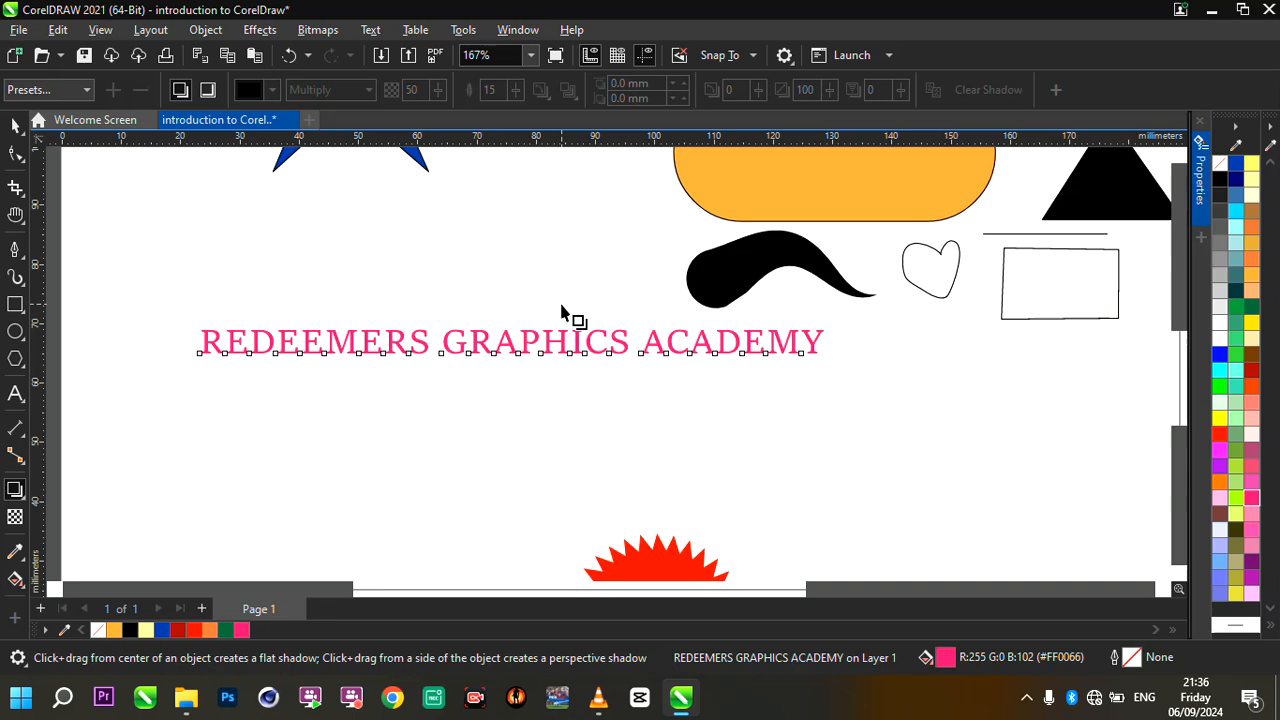
drag(518, 331, 516, 368)
scroll(443, 373, up, 3)
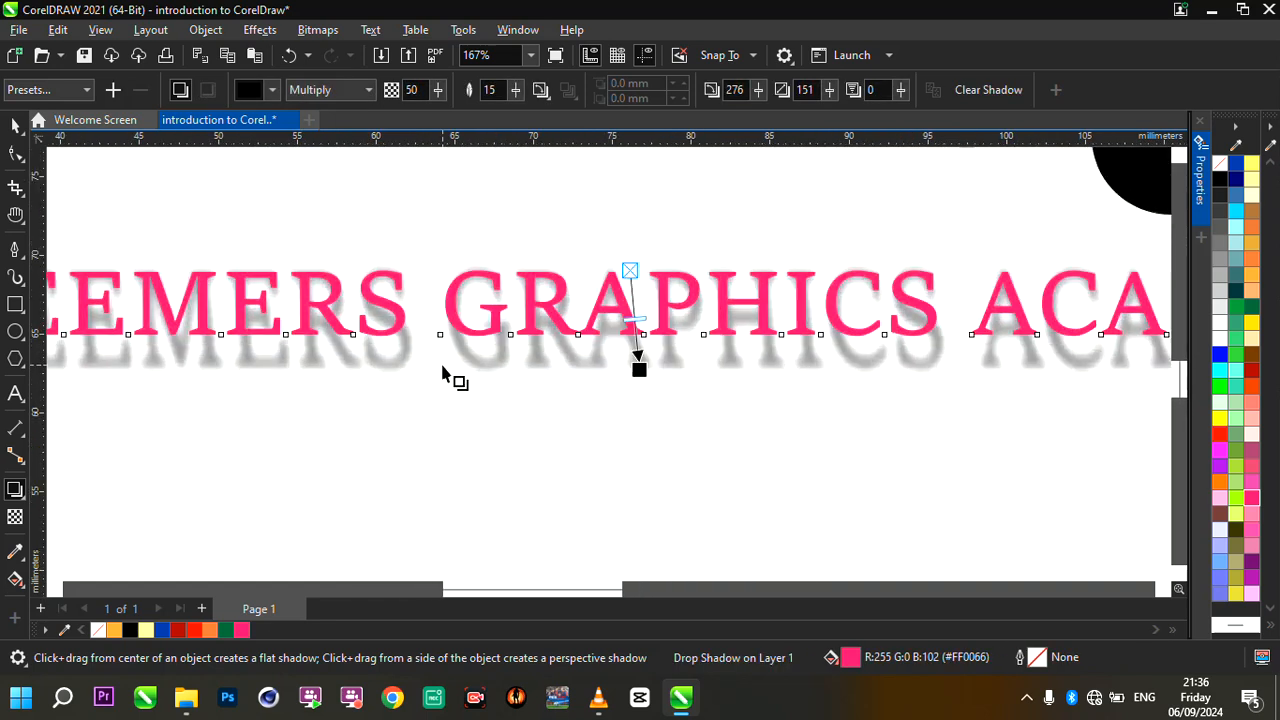
drag(639, 369, 629, 350)
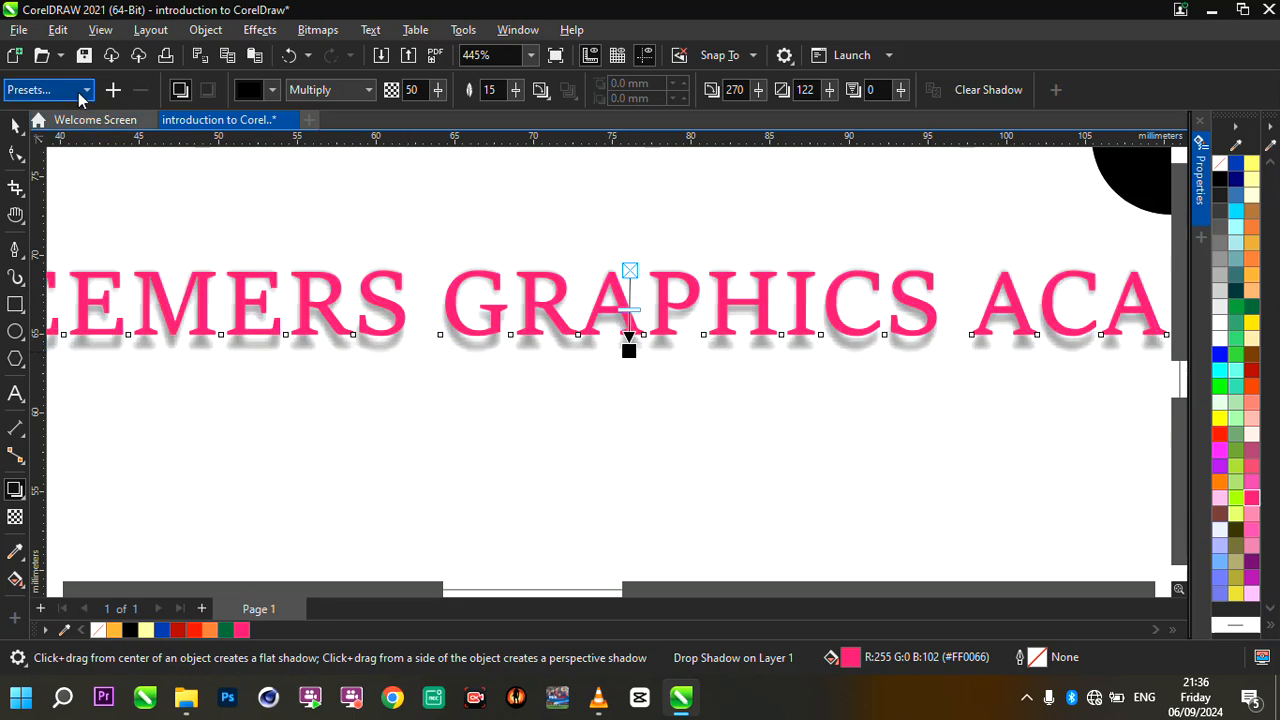
- Apply the Flat Top Right shadow preset to the text and shorten its offset to about 3.9 by 3.2 mm
click(80, 92)
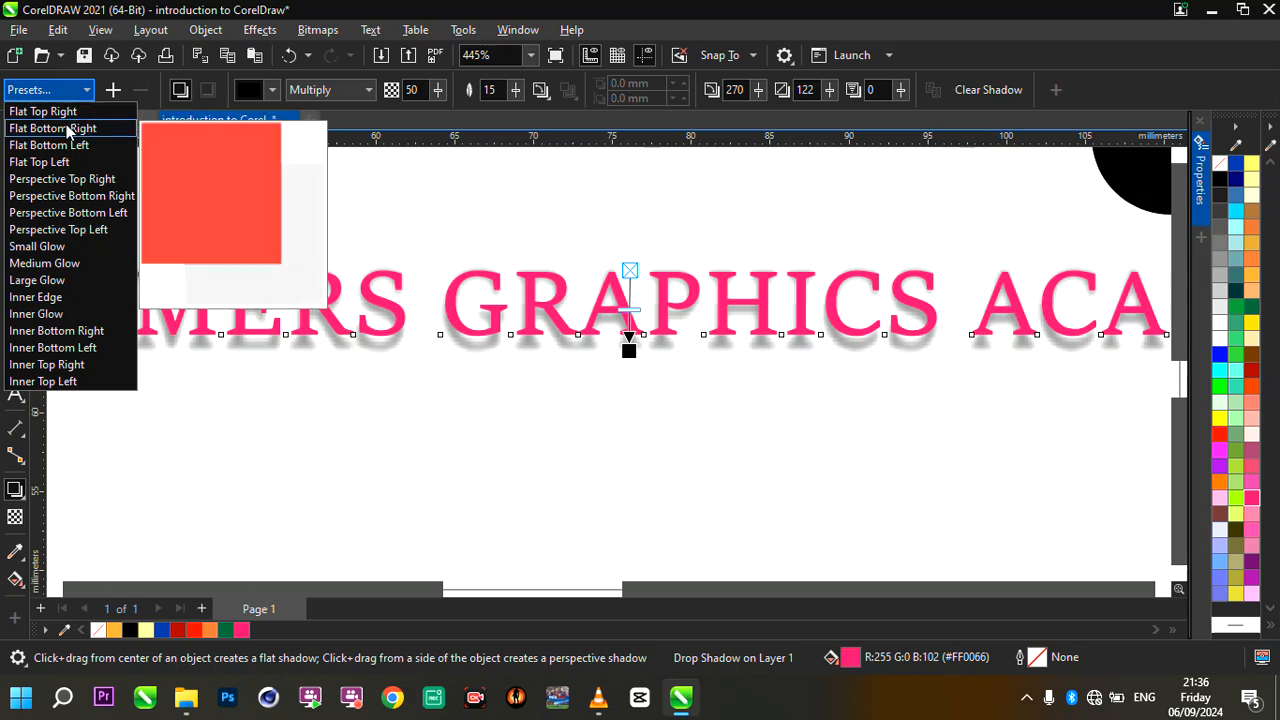
click(57, 111)
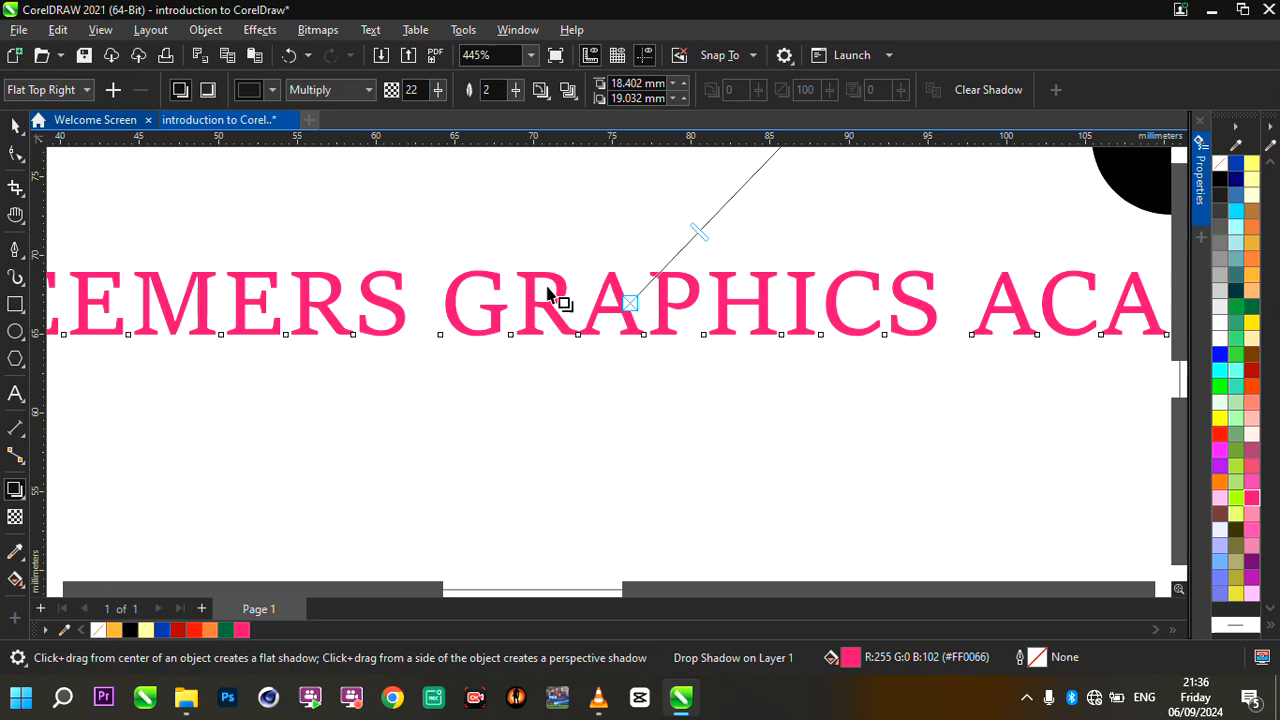
scroll(564, 325, down, 2)
drag(660, 237, 577, 314)
scroll(600, 290, up, 3)
scroll(620, 325, down, 2)
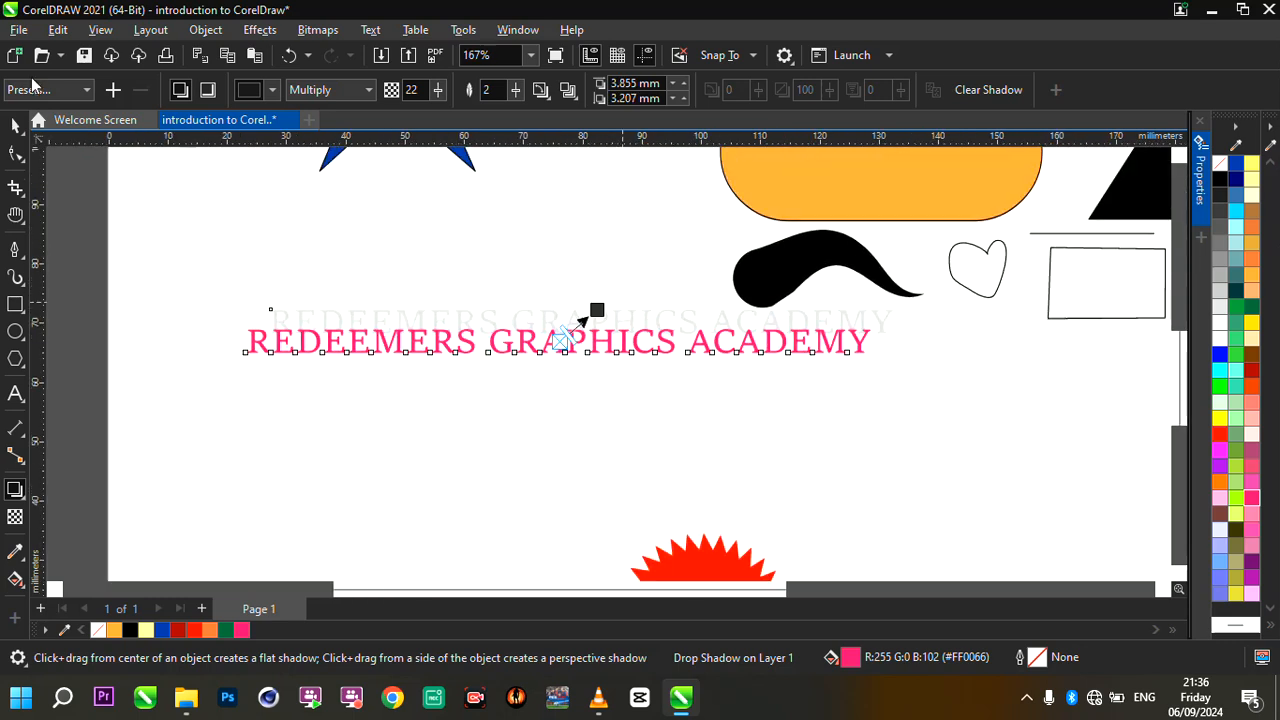
- Try the Perspective Top Right, Perspective Top Left, Large Glow and Inner Edge shadow presets on the text
click(75, 90)
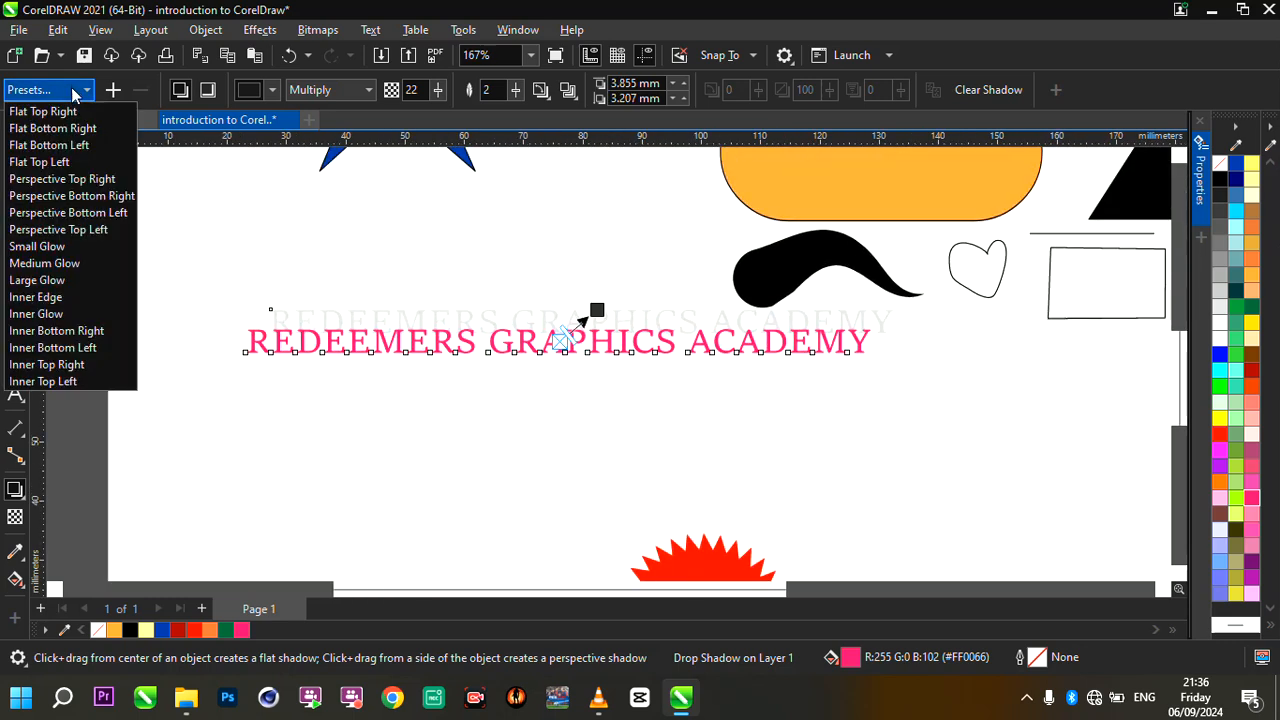
click(70, 180)
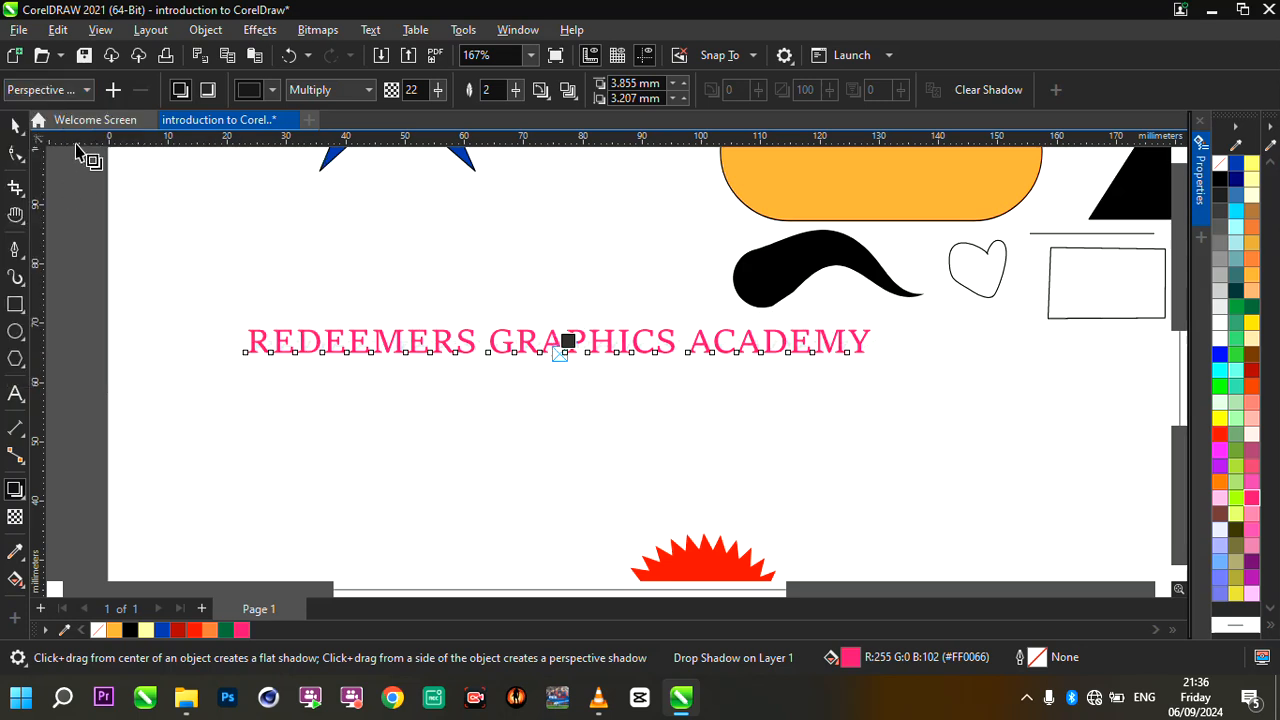
click(86, 90)
click(92, 227)
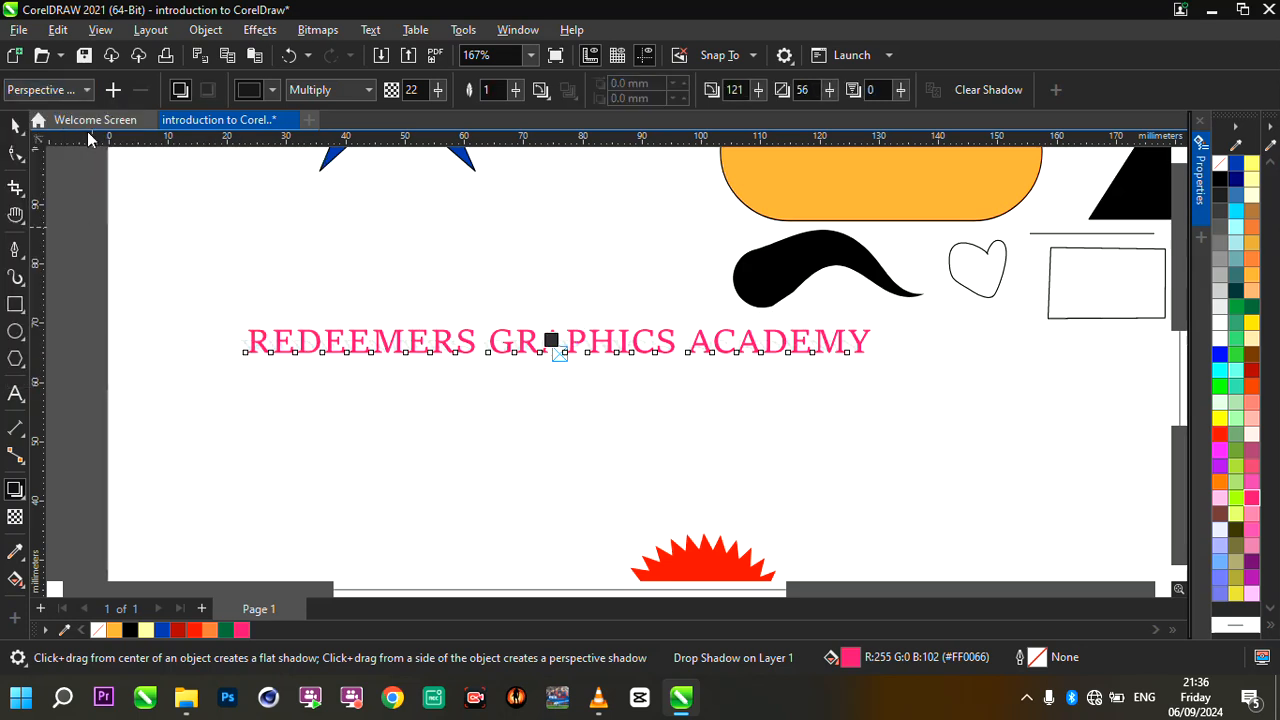
click(60, 90)
click(72, 279)
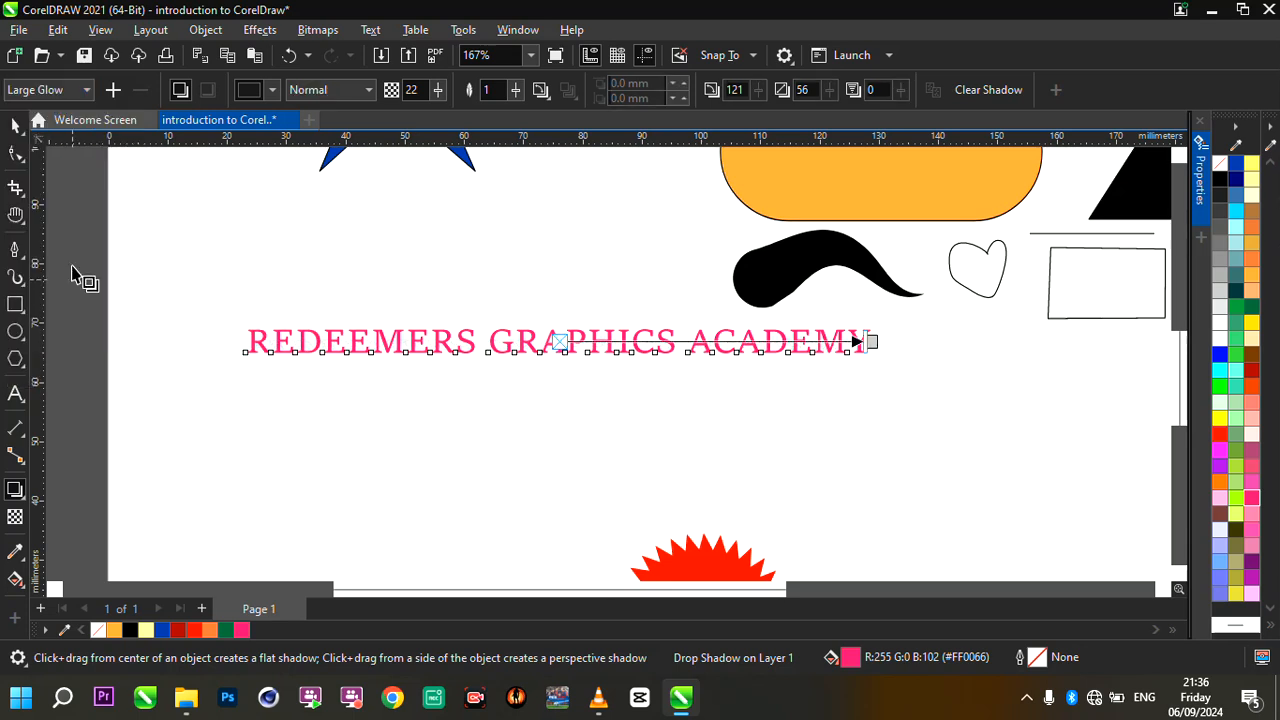
click(60, 90)
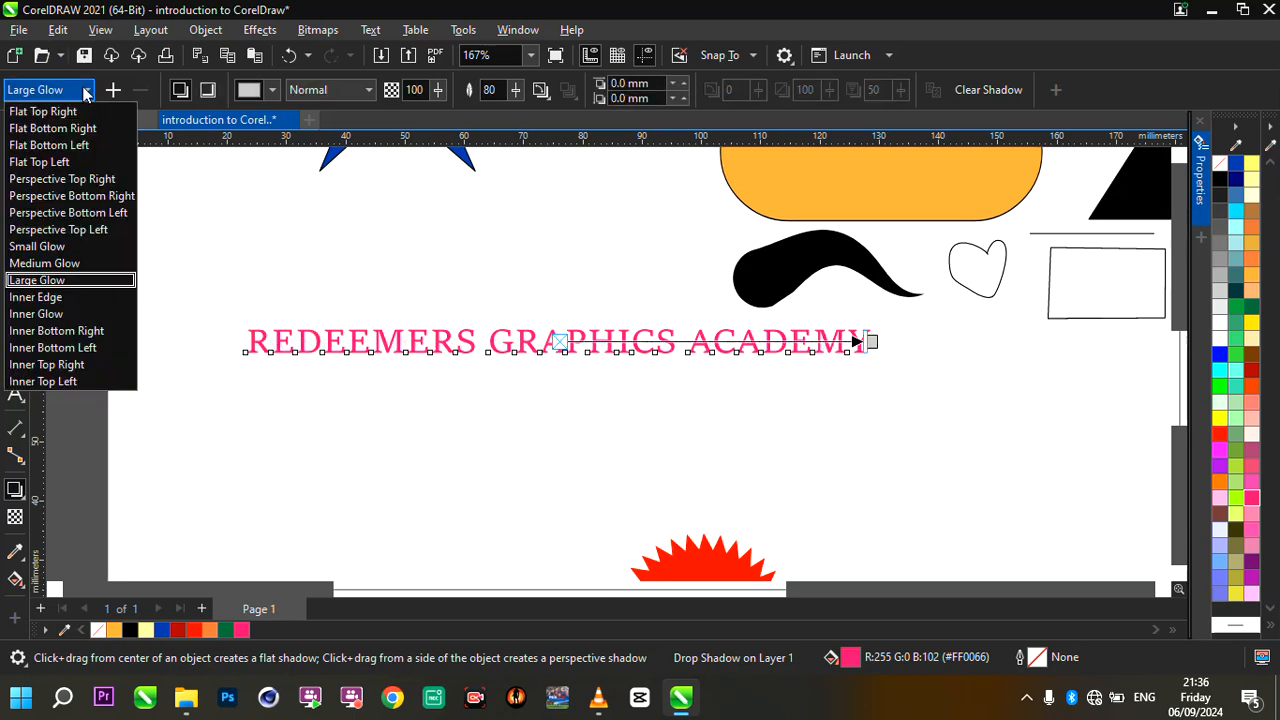
click(70, 300)
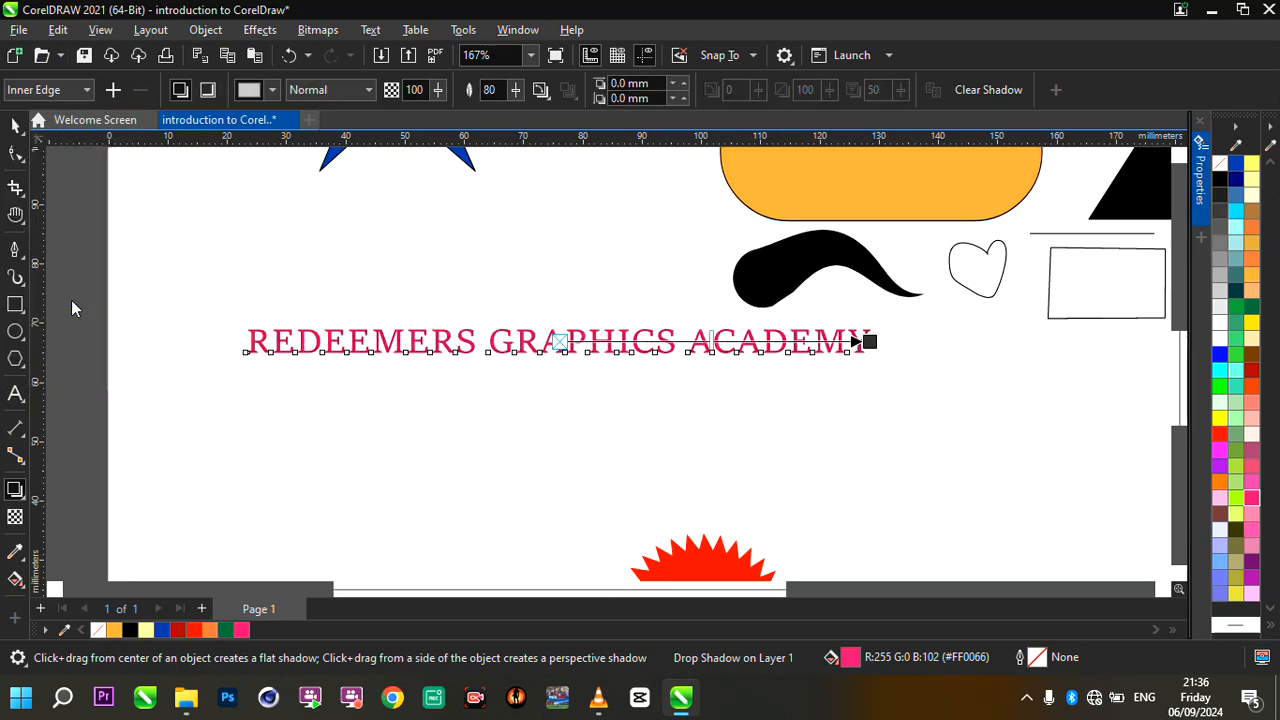
- Replace the text's inner shadow with the Flat Top Right shadow preset
click(86, 90)
click(60, 108)
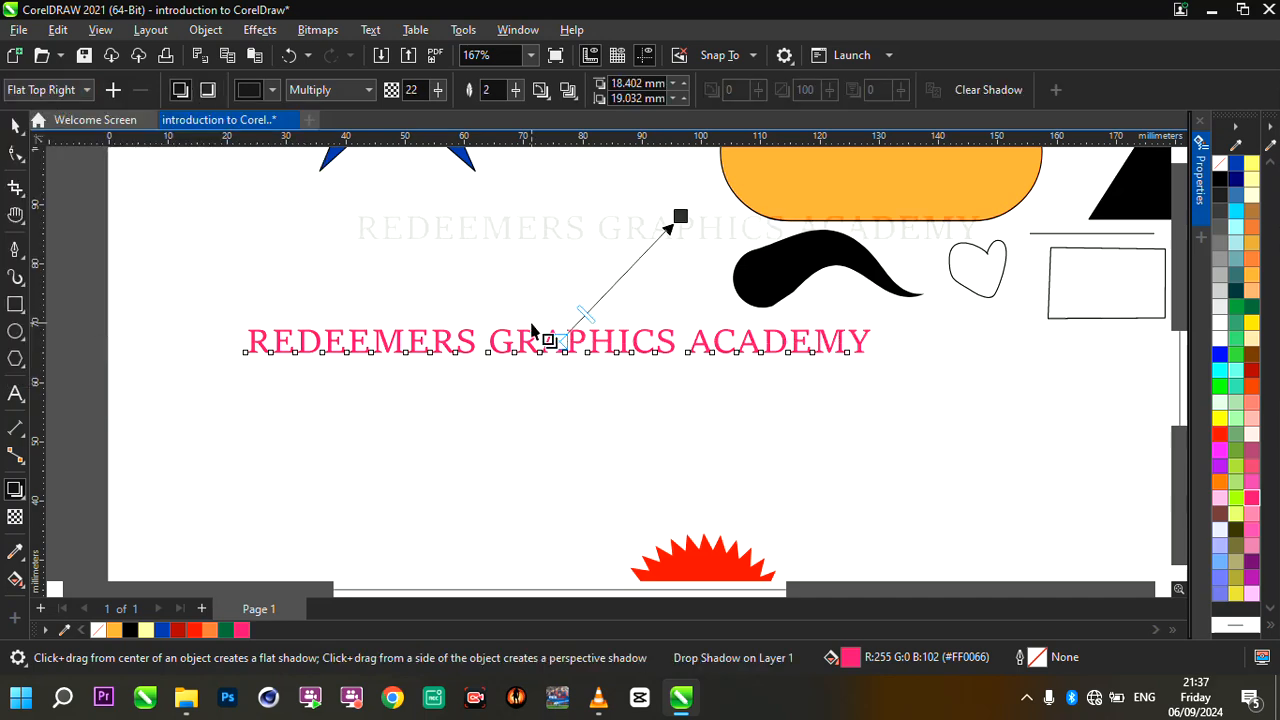
- Shorten the text's drop shadow to an offset of about 4.3 by 4.8 mm
drag(680, 217, 596, 300)
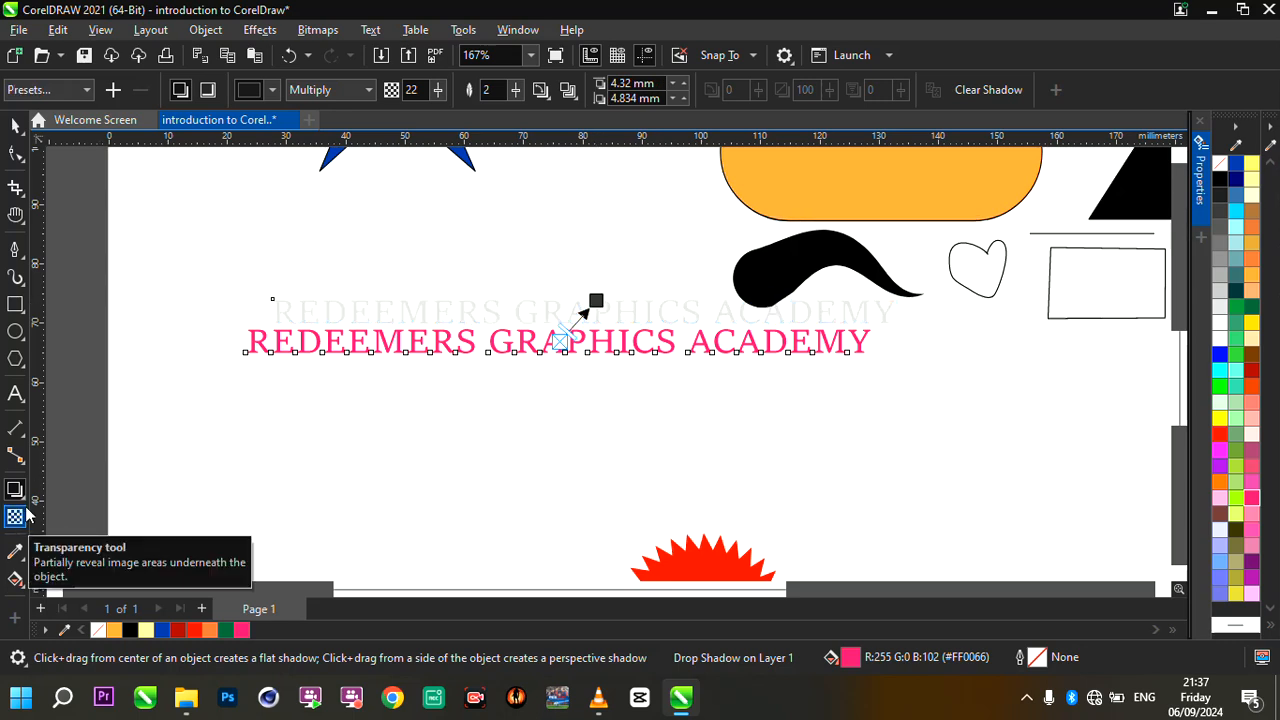
click(15, 124)
scroll(629, 306, down, 2)
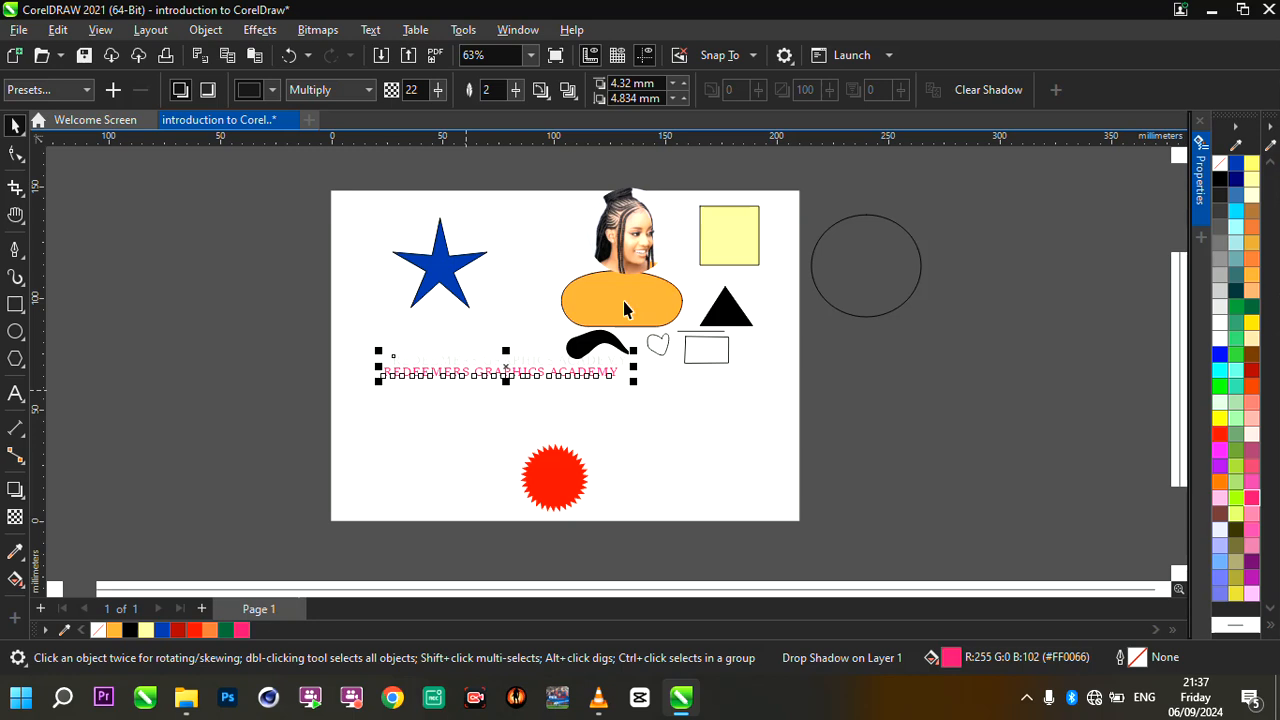
scroll(654, 294, up, 1)
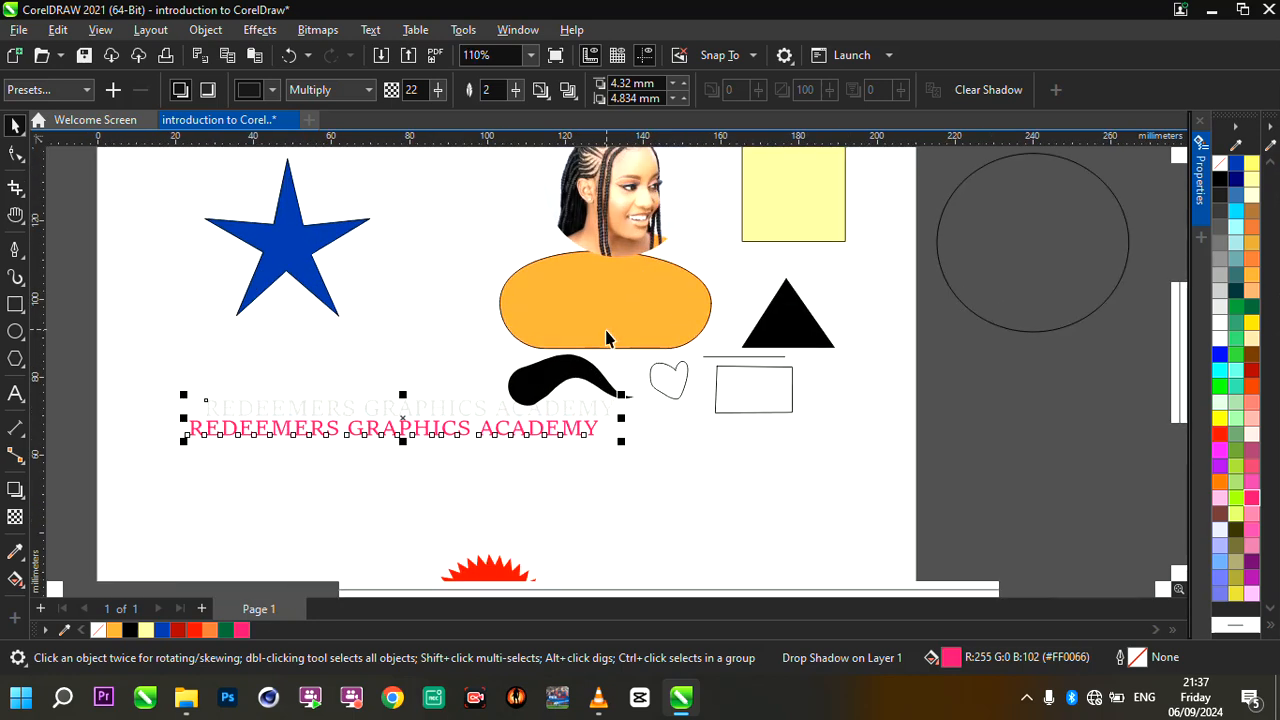
scroll(449, 459, up, 1)
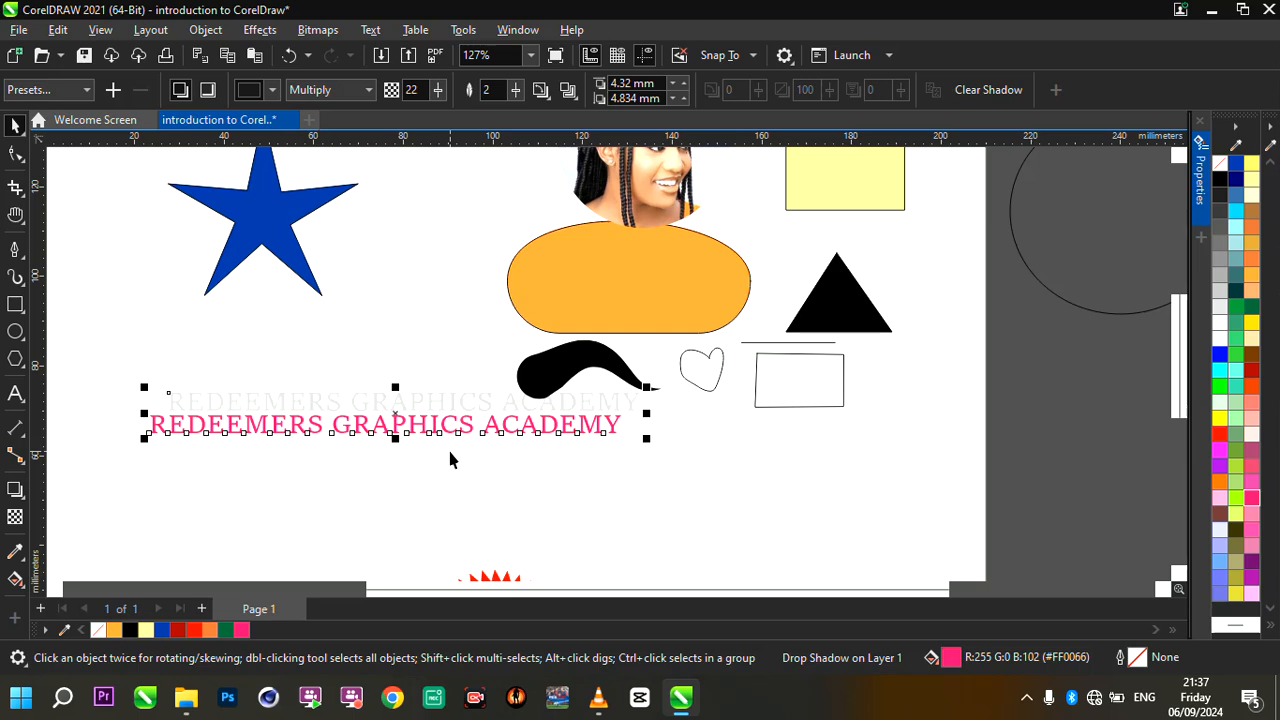
- Move the orange rounded shape over beside the blue star so that the two overlap
click(556, 277)
scroll(722, 244, up, 2)
scroll(651, 314, down, 4)
scroll(594, 314, up, 4)
drag(594, 316, 337, 291)
scroll(437, 300, down, 3)
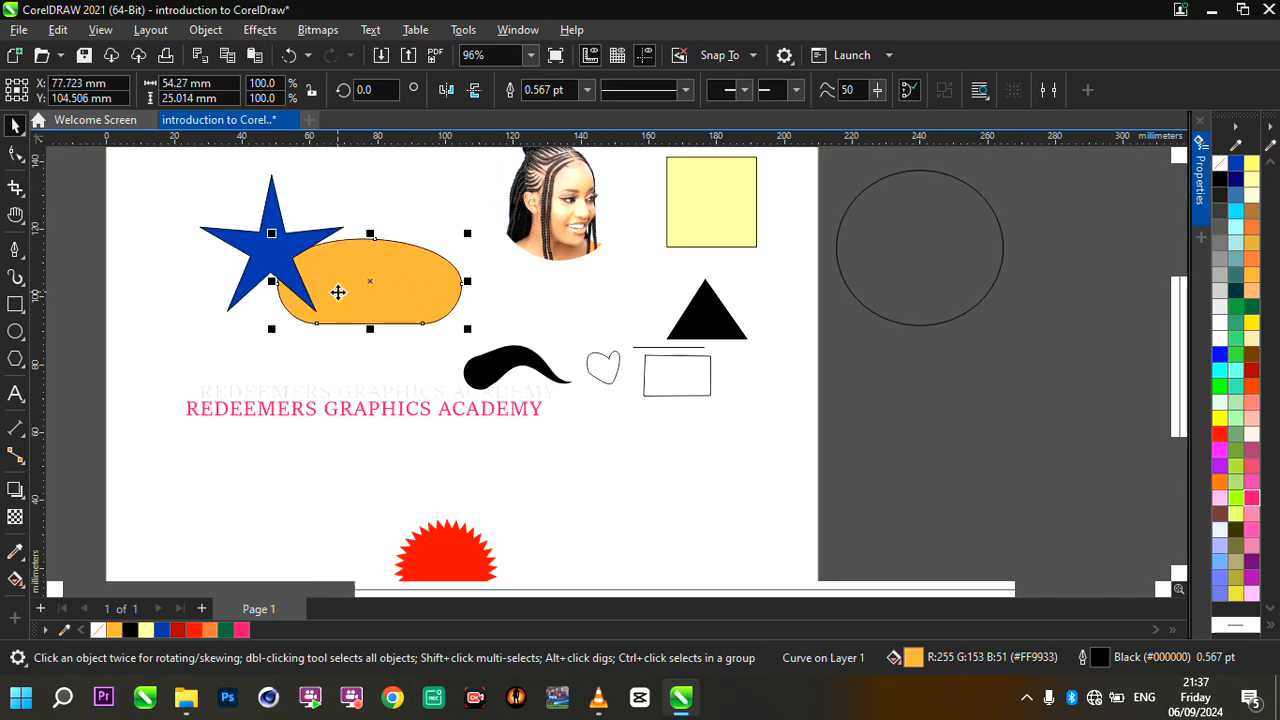
- Bring the orange shape in front of the blue star and shift it slightly right, keeping an overlap
scroll(338, 292, up, 3)
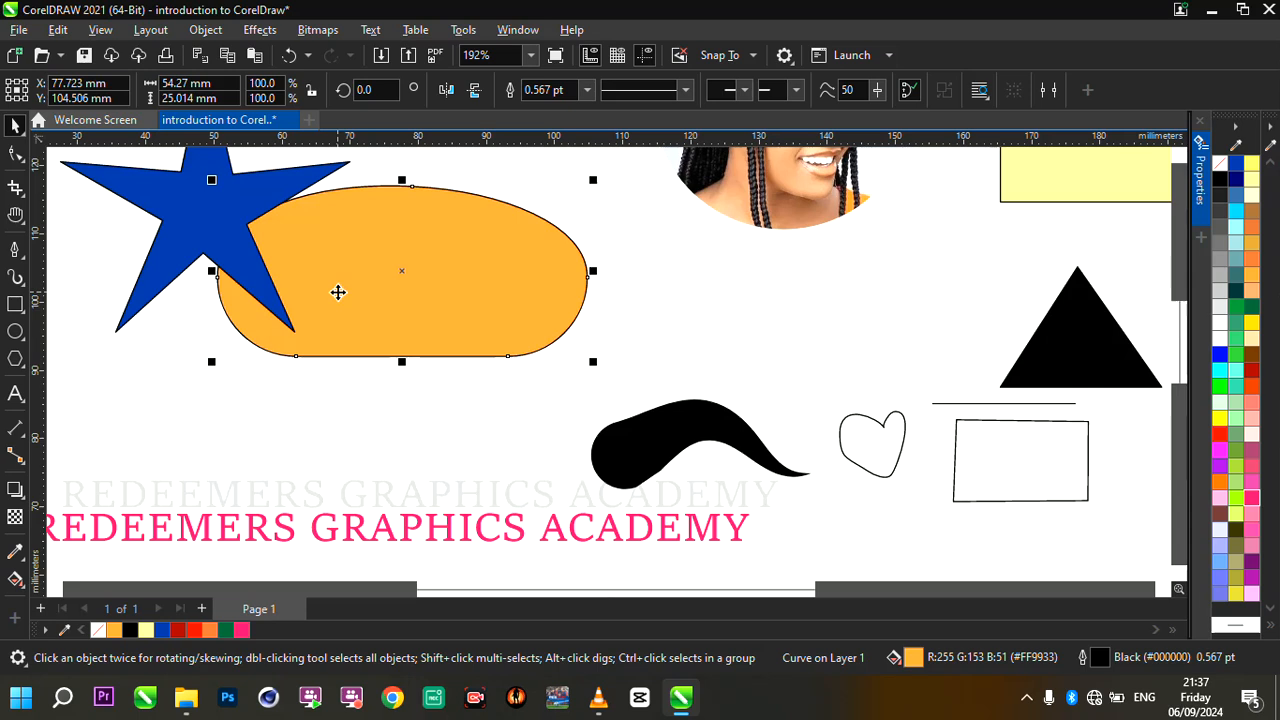
key(shift+Page_Up)
drag(338, 293, 357, 294)
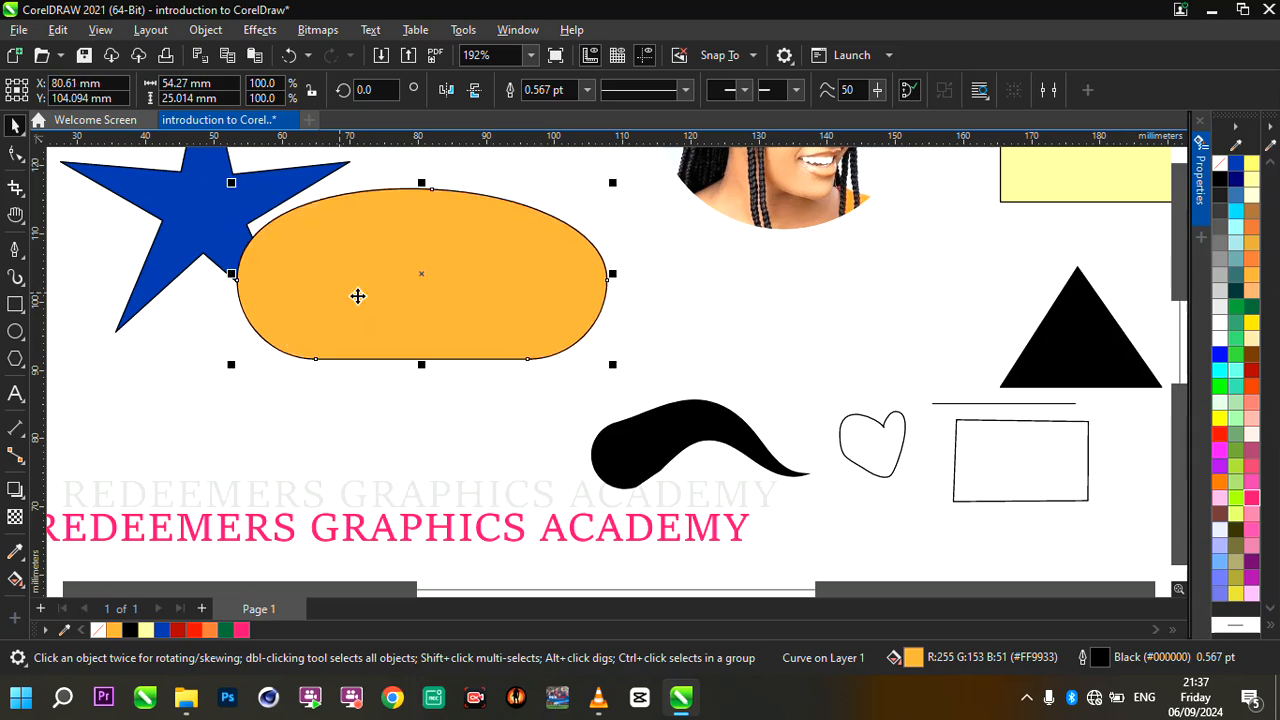
scroll(360, 290, down, 4)
scroll(360, 287, up, 3)
scroll(278, 283, up, 3)
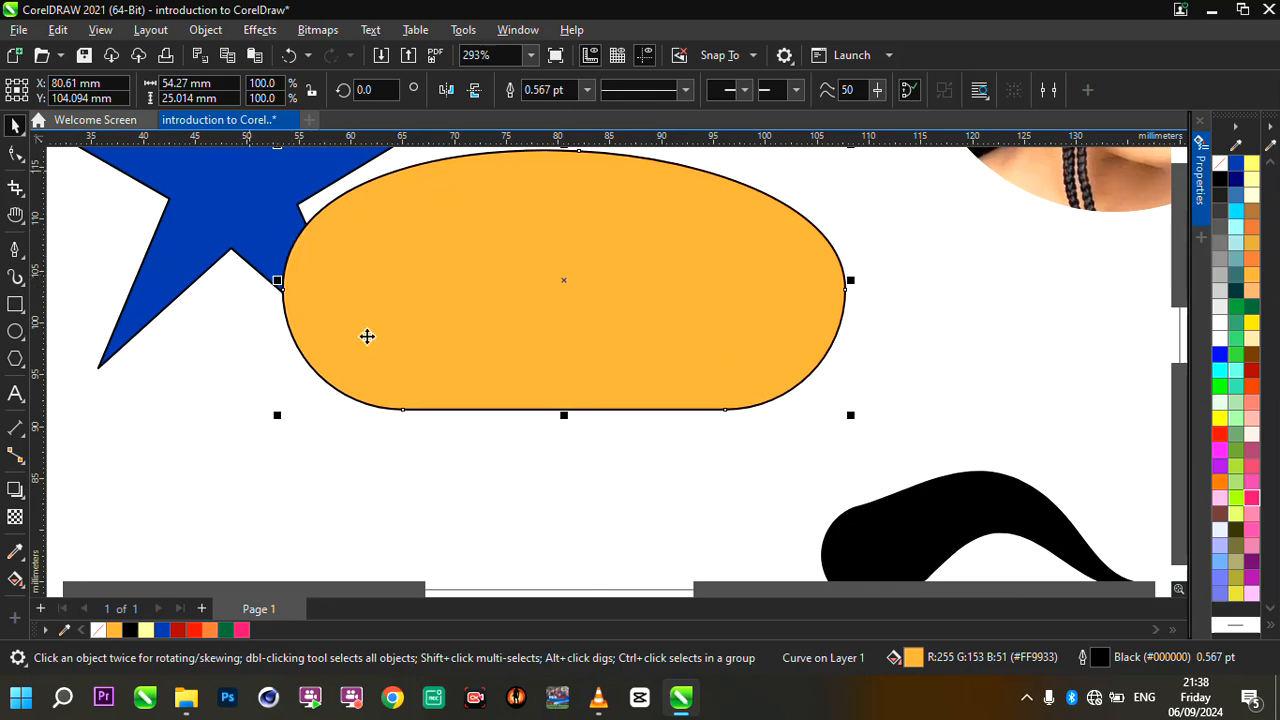
- Apply a uniform transparency of 34 to the orange shape
scroll(399, 384, down, 2)
scroll(334, 289, up, 3)
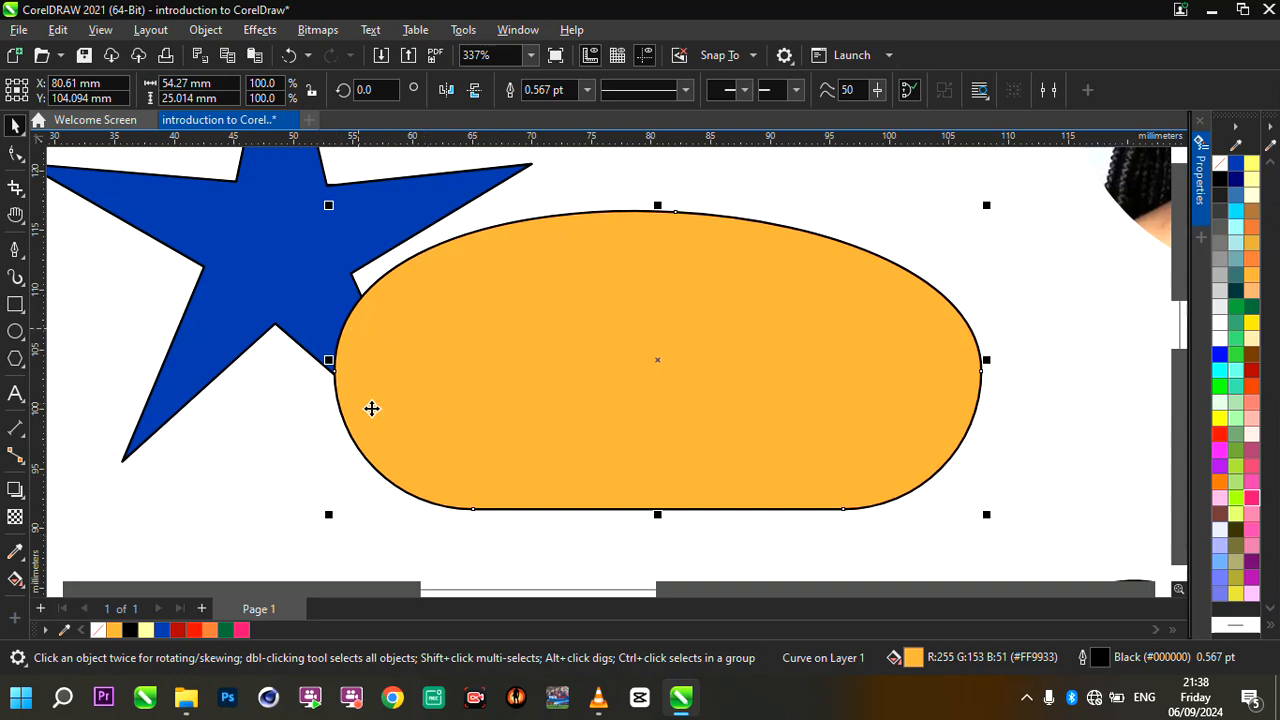
click(15, 516)
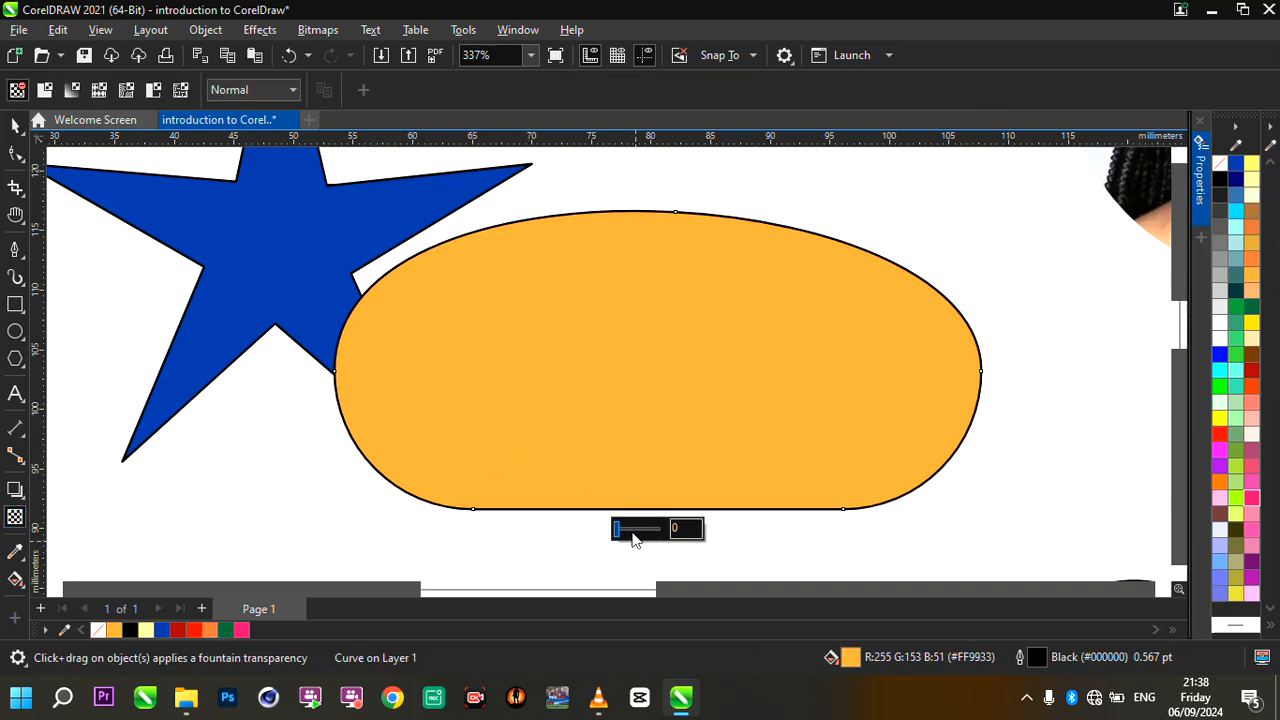
drag(617, 533, 635, 532)
scroll(388, 369, up, 2)
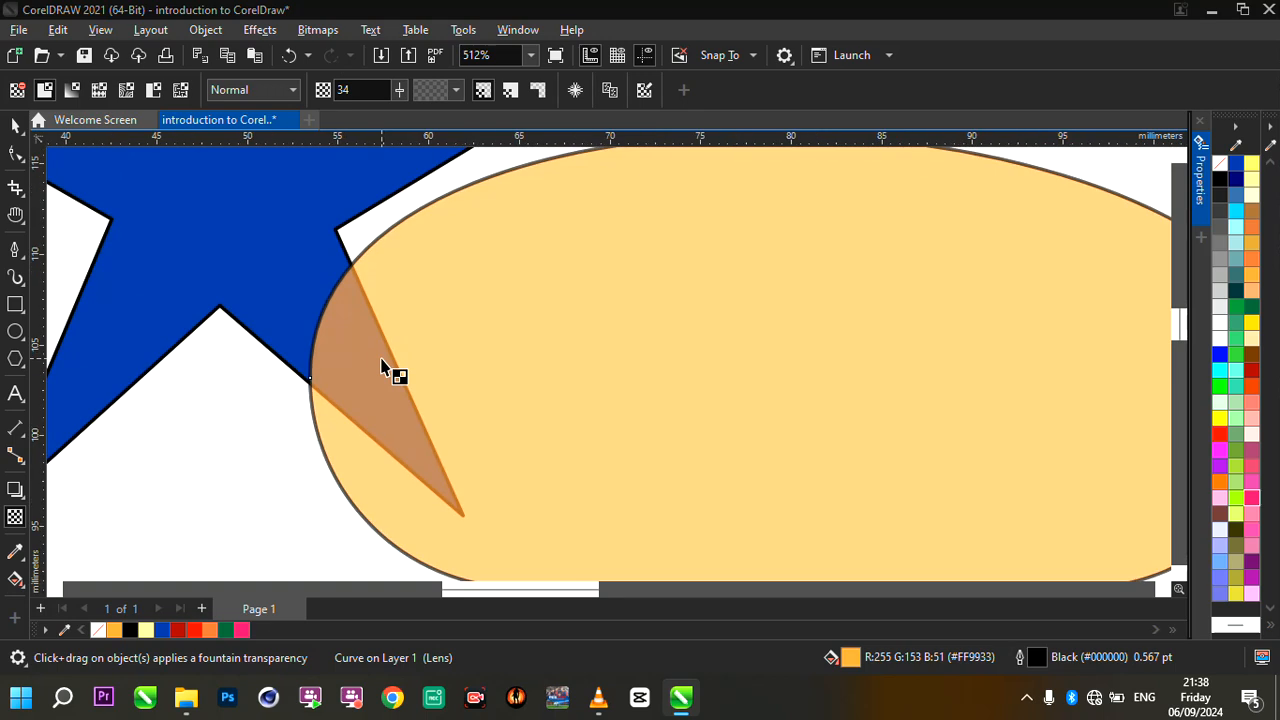
scroll(388, 369, down, 2)
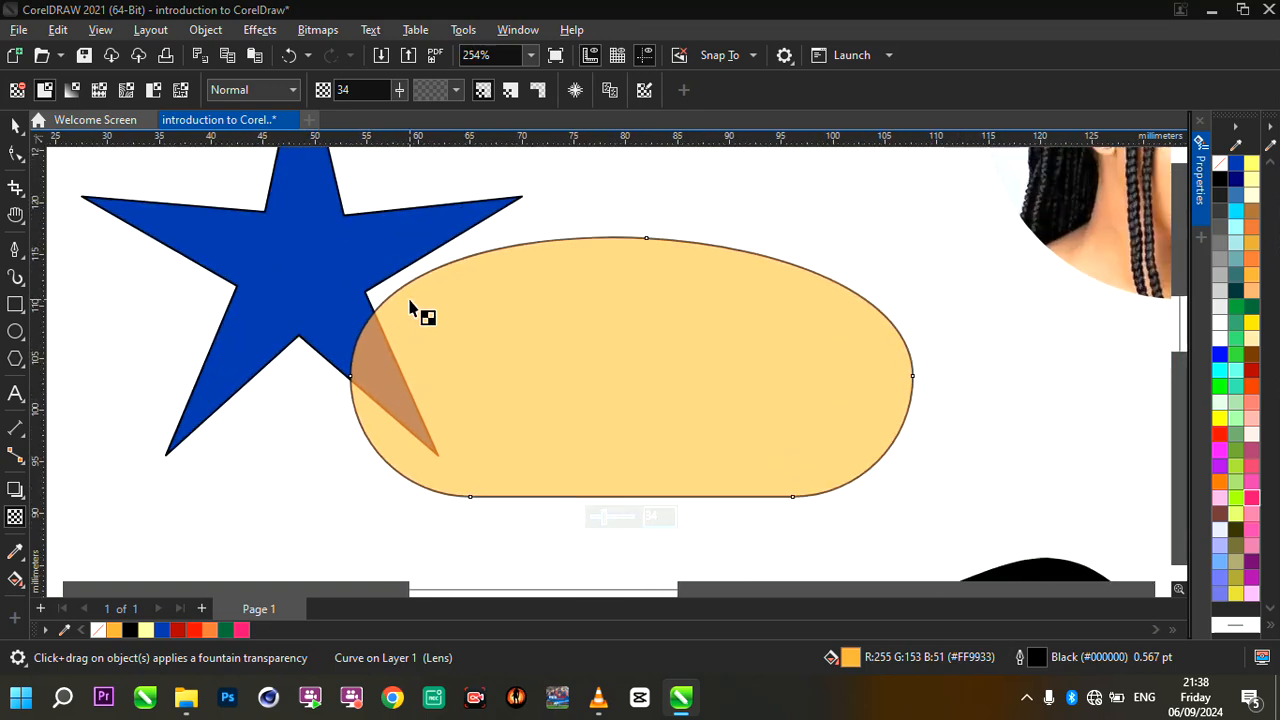
scroll(410, 308, up, 1)
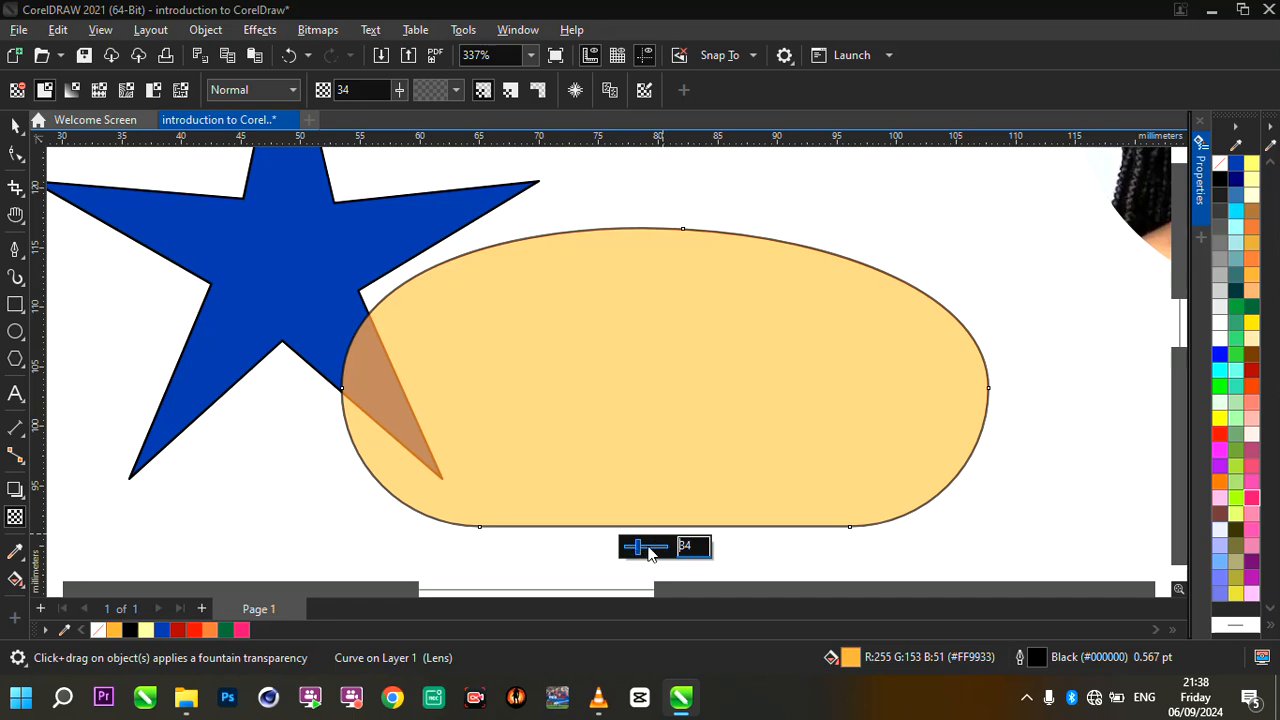
- Reduce the orange shape's uniform transparency to 11 and then to 0
mouse_move(638, 549)
mouse_down()
mouse_move(657, 550)
mouse_move(630, 552)
mouse_up()
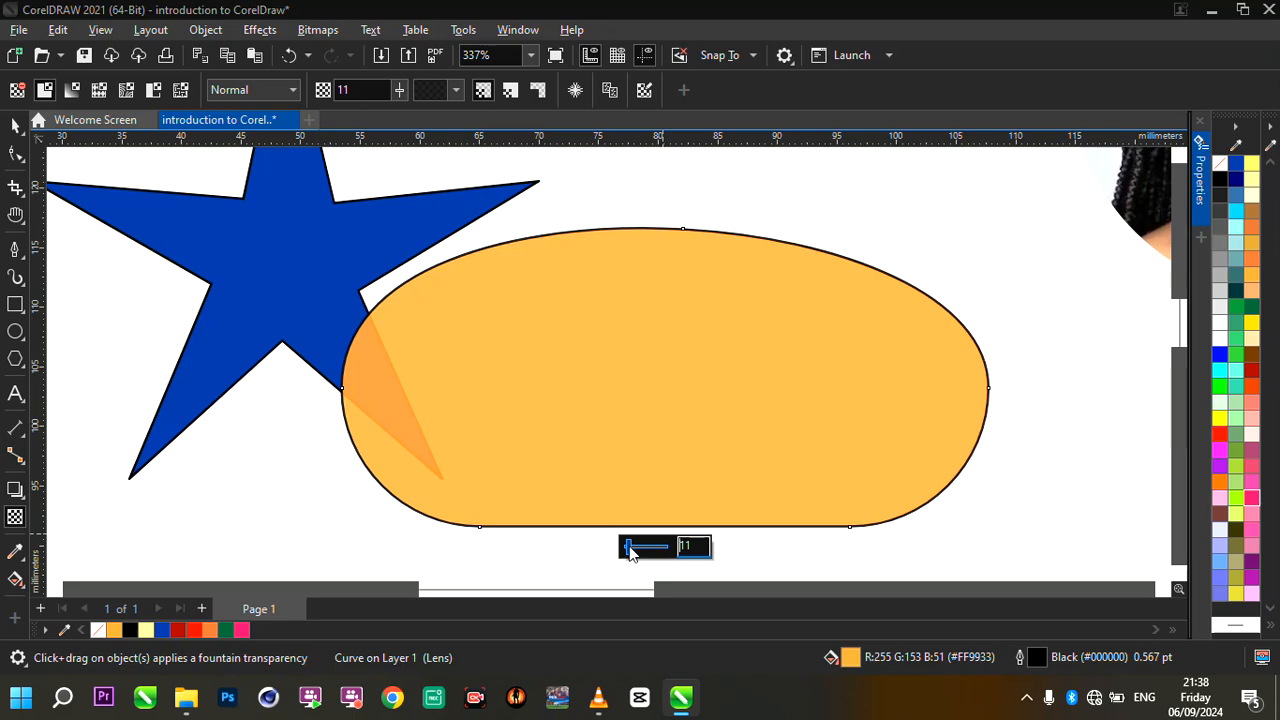
drag(628, 550, 622, 550)
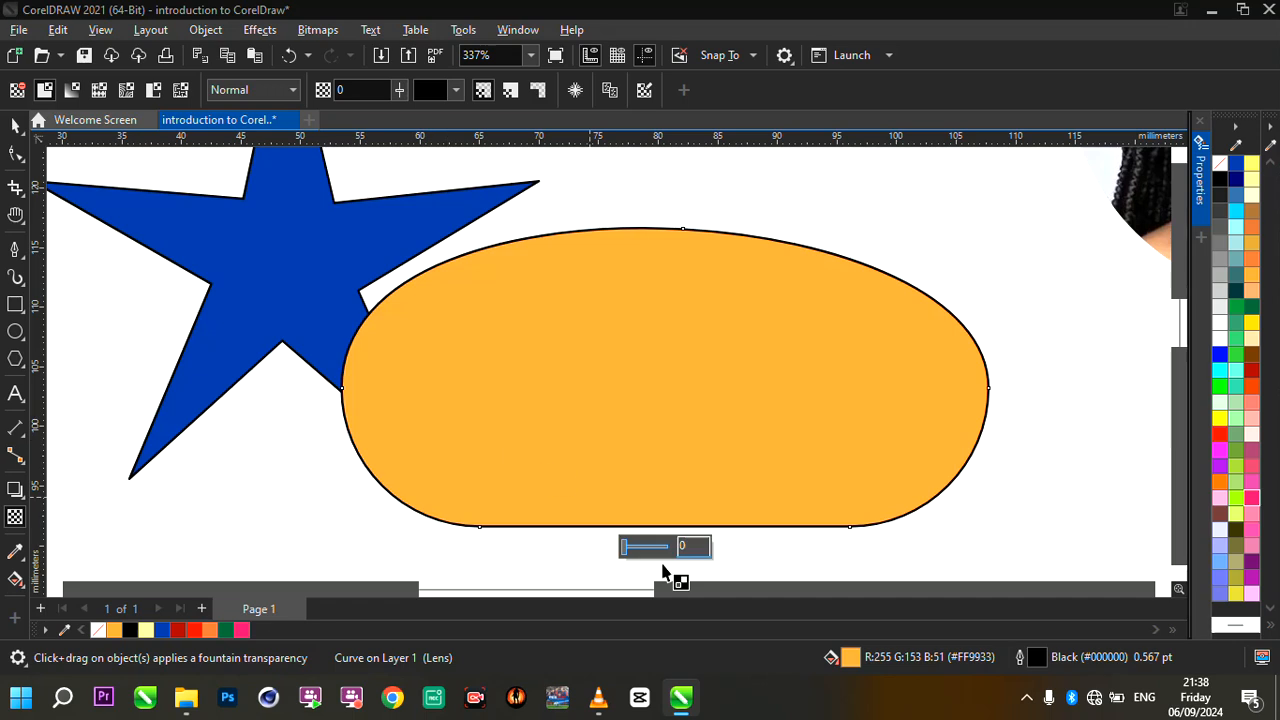
scroll(455, 478, down, 2)
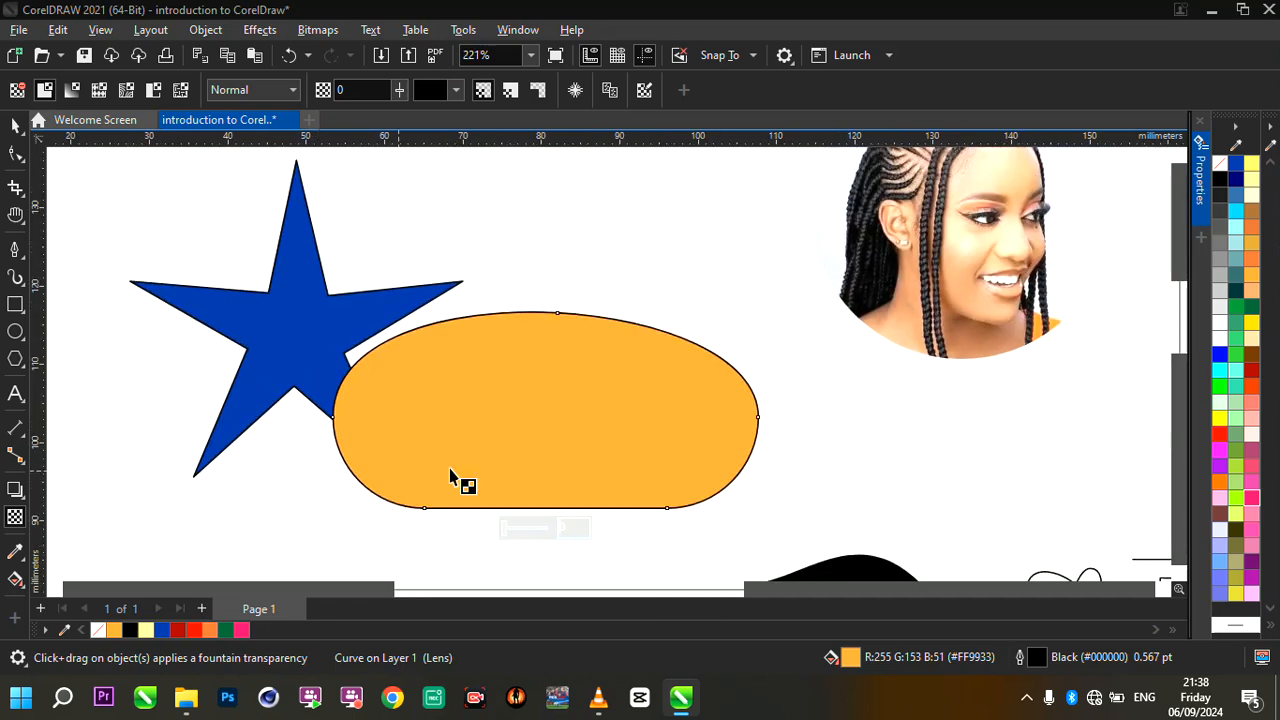
- Apply a linear fountain transparency to the orange shape, fading out toward its right end at about 2.3°
scroll(483, 480, up, 1)
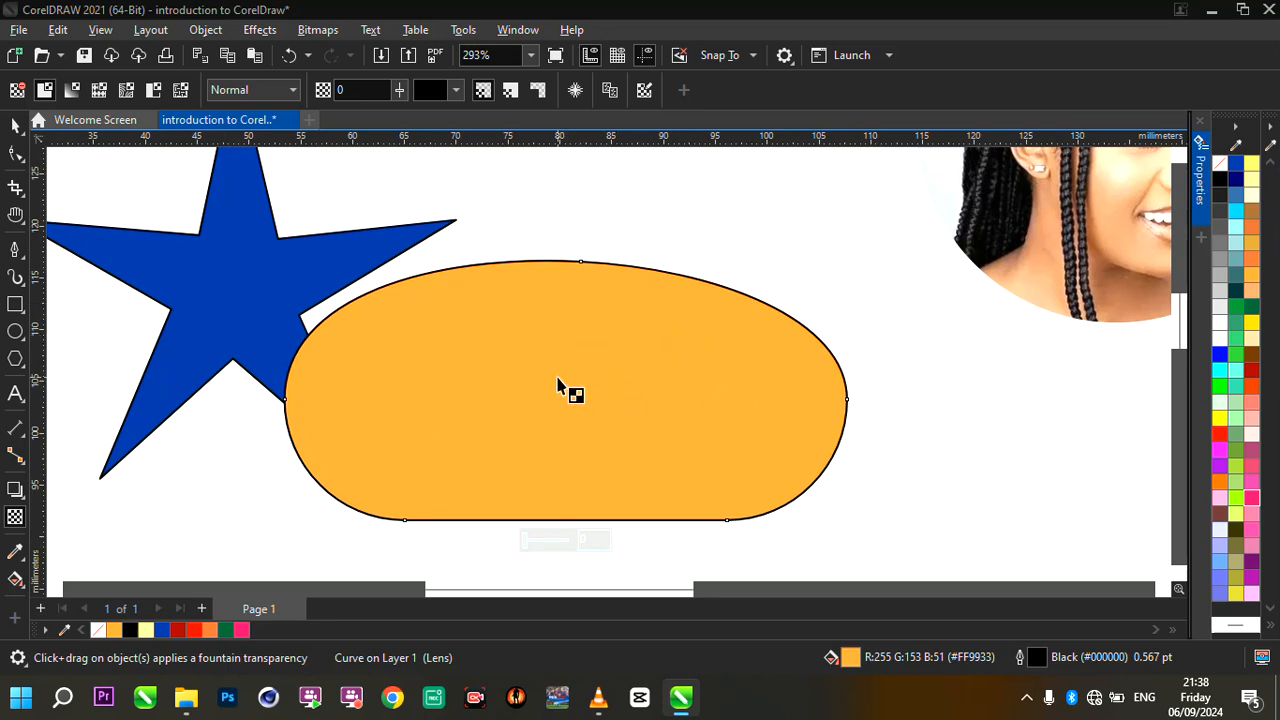
drag(520, 358, 743, 357)
drag(520, 358, 437, 362)
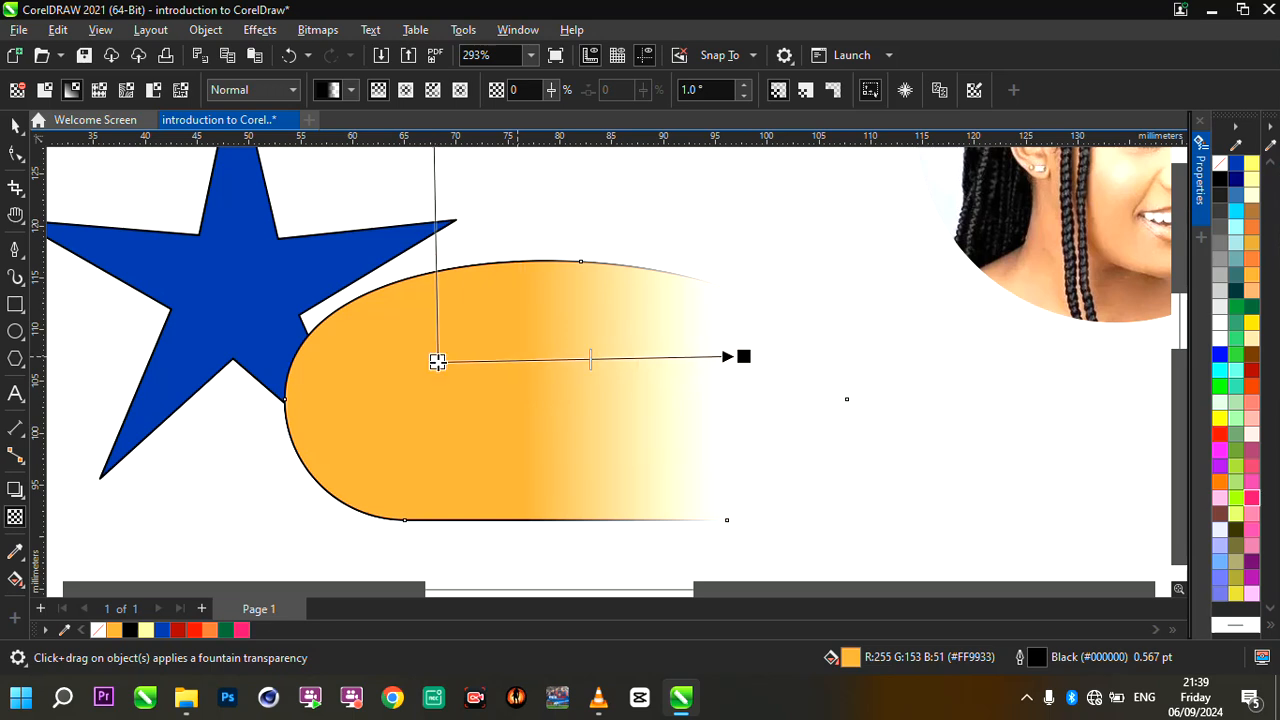
scroll(666, 343, down, 2)
scroll(668, 346, up, 2)
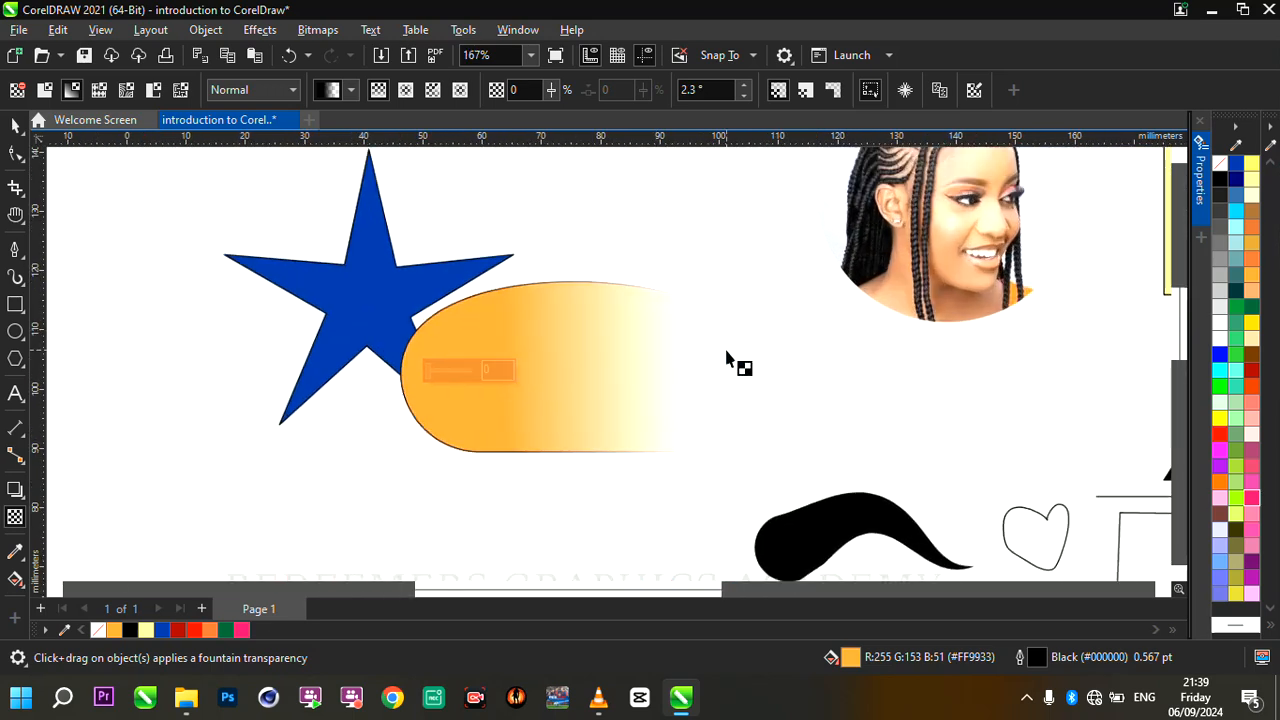
- Move the opaque start of the orange shape's fade to the right, giving an angle of about 4.6°
scroll(727, 360, up, 2)
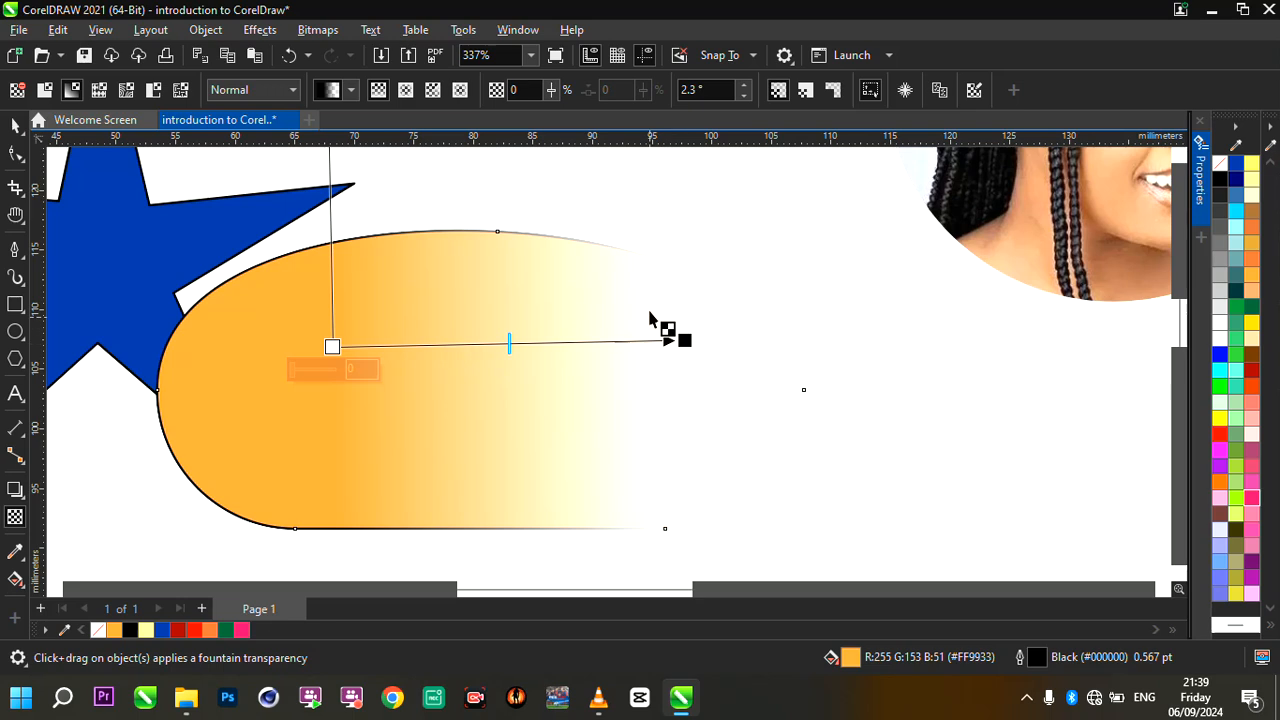
drag(332, 347, 382, 351)
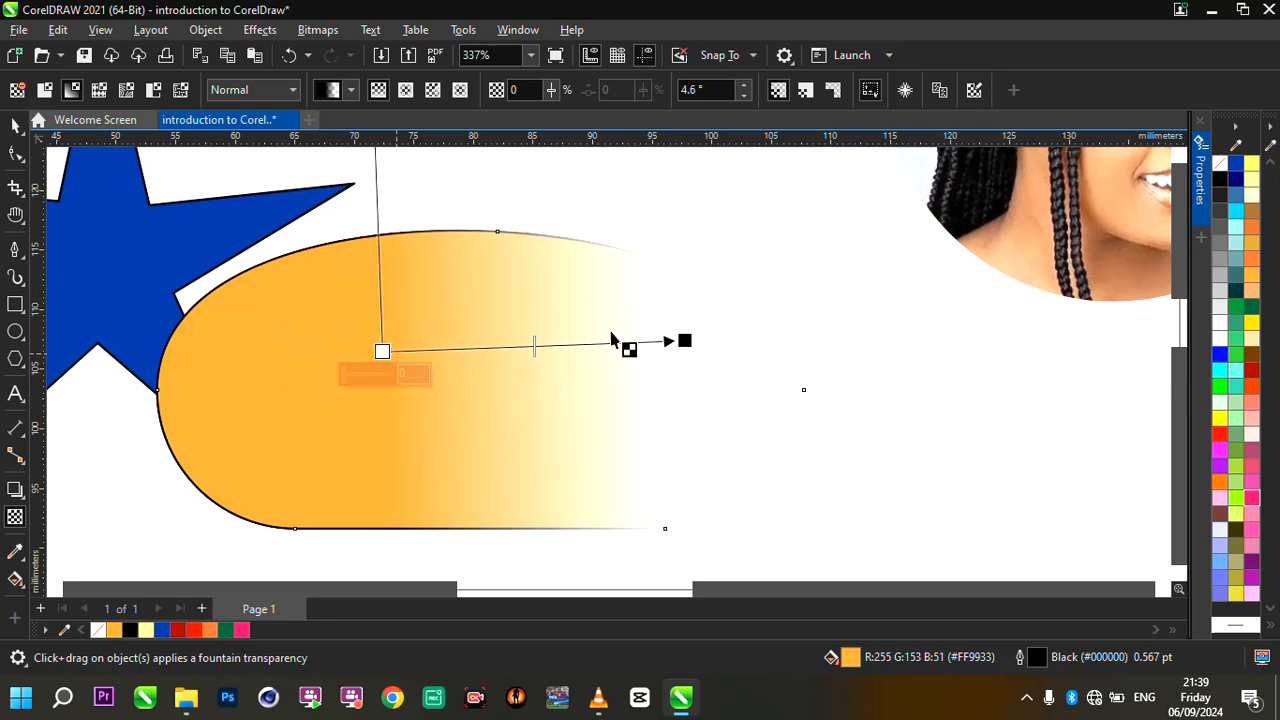
scroll(660, 338, down, 3)
click(13, 124)
scroll(440, 300, down, 3)
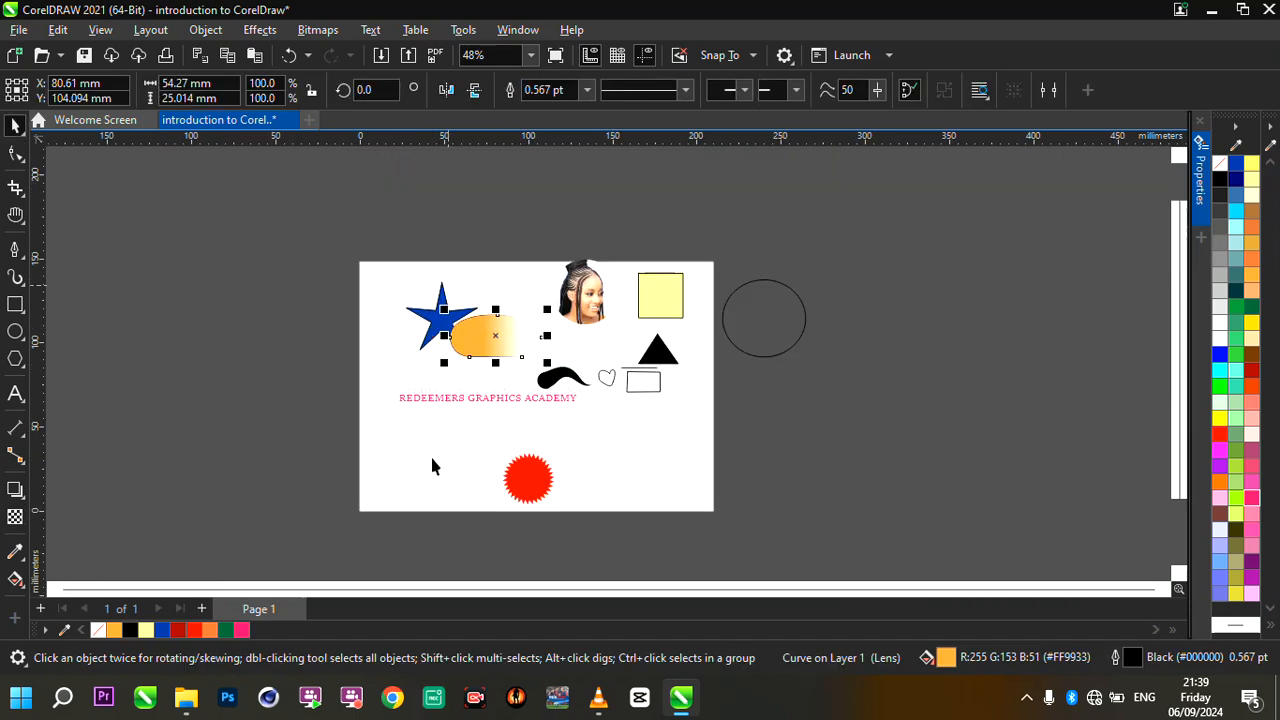
- Draw a circle about 22.3 mm in diameter below the text, left of the red starburst
scroll(432, 466, up, 2)
scroll(421, 516, up, 2)
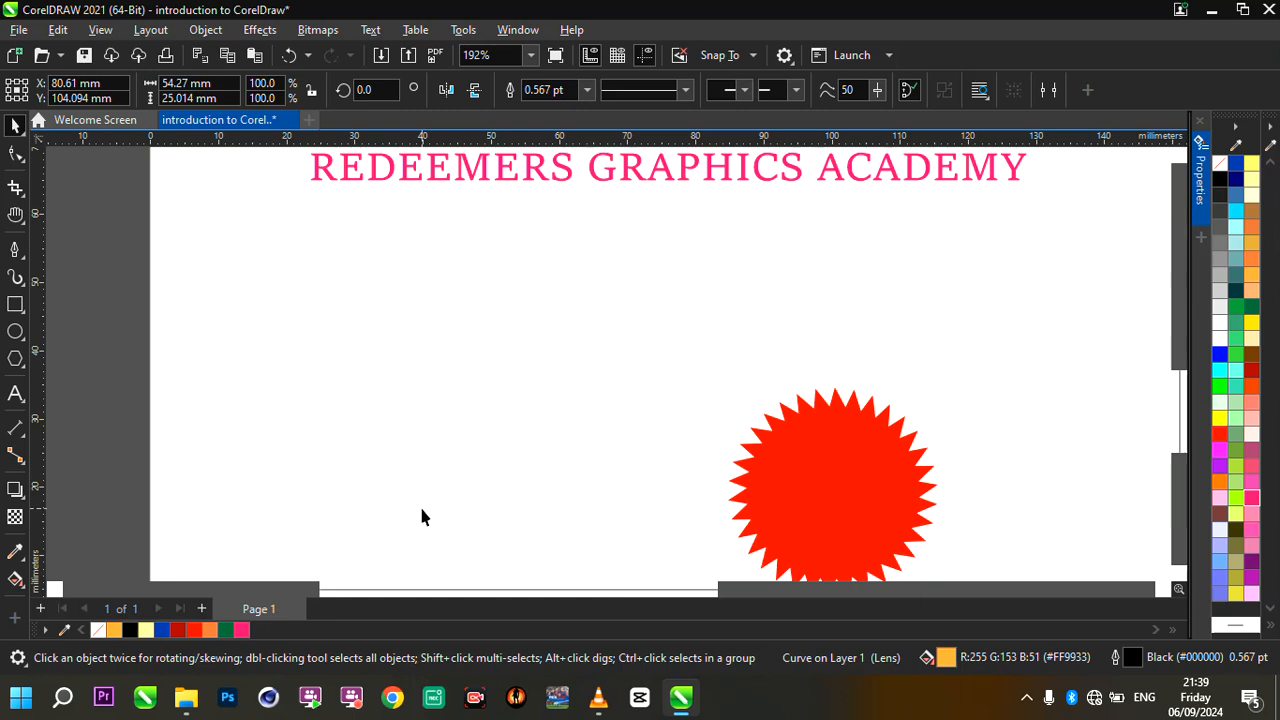
click(14, 331)
drag(227, 345, 354, 497)
click(14, 124)
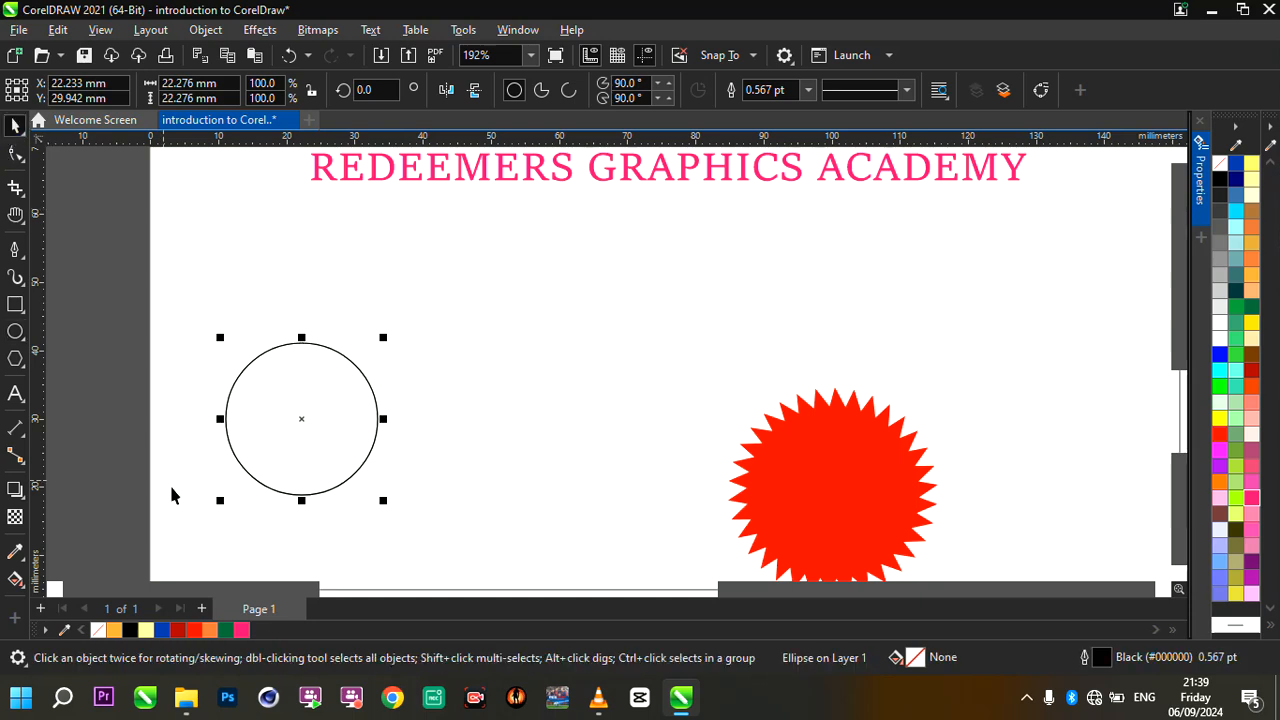
- Fill the circle with Neon Red, remove its outline and shift it slightly left
click(242, 629)
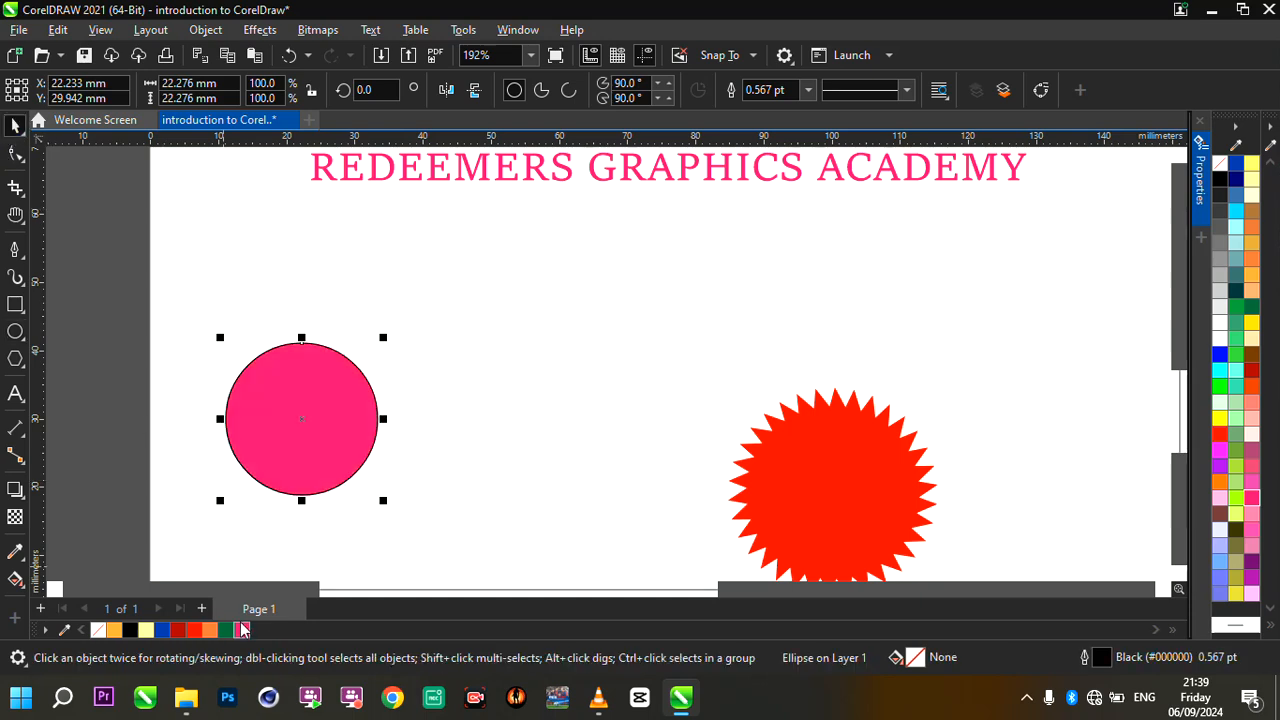
click(807, 89)
click(780, 108)
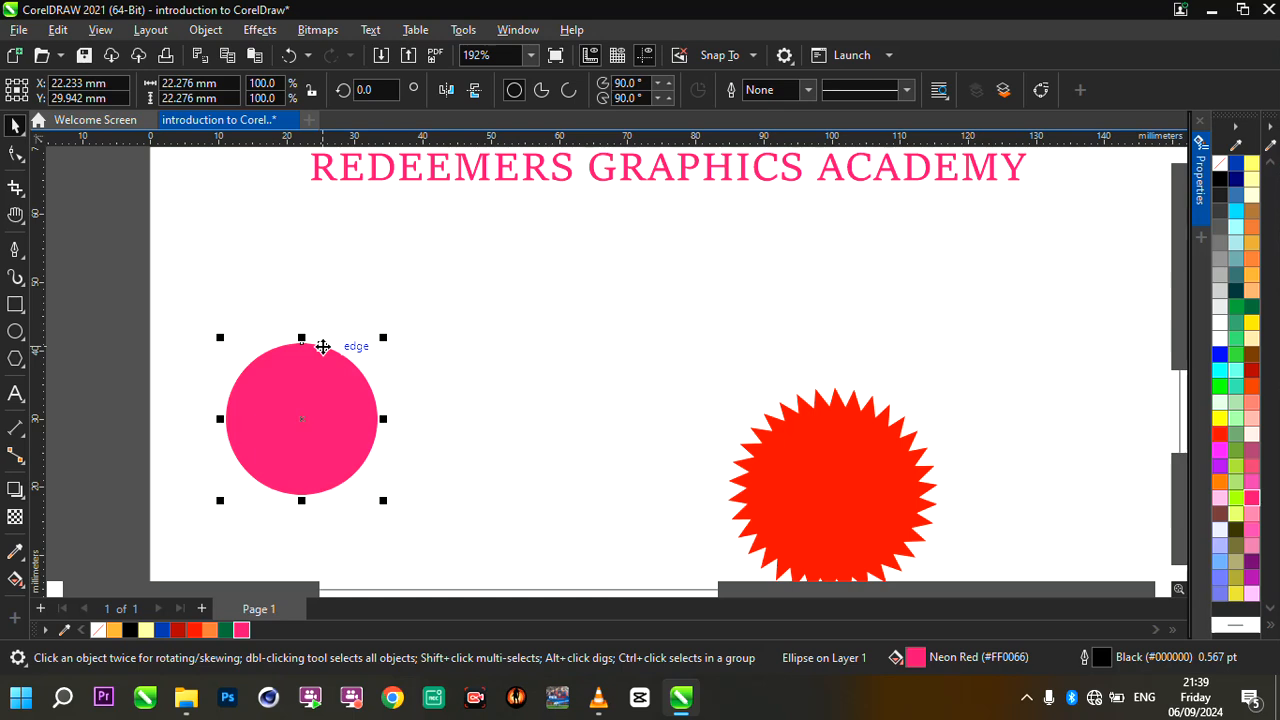
mouse_move(317, 386)
mouse_down()
mouse_move(329, 393)
mouse_move(294, 395)
mouse_up()
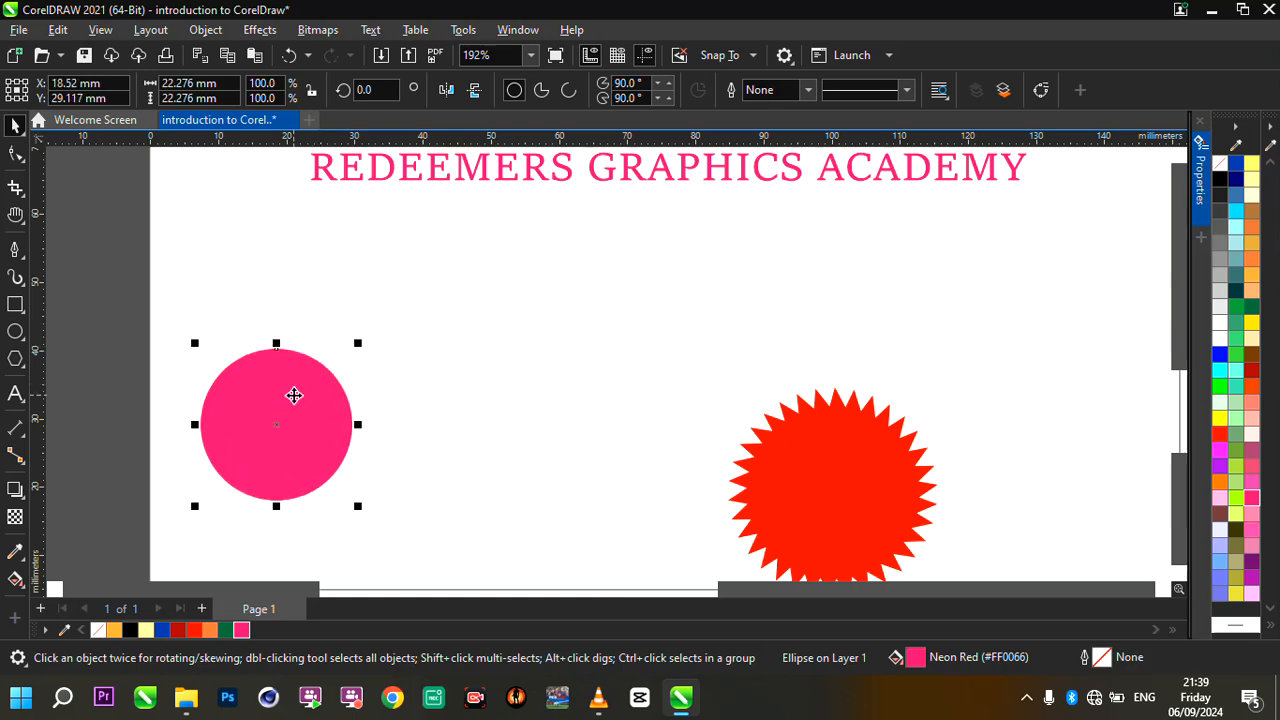
- Duplicate the pink circle, offset the copy to the right so they overlap, and fill it with Light Orange
key(ctrl+d)
drag(294, 395, 390, 437)
click(114, 630)
scroll(390, 437, up, 2)
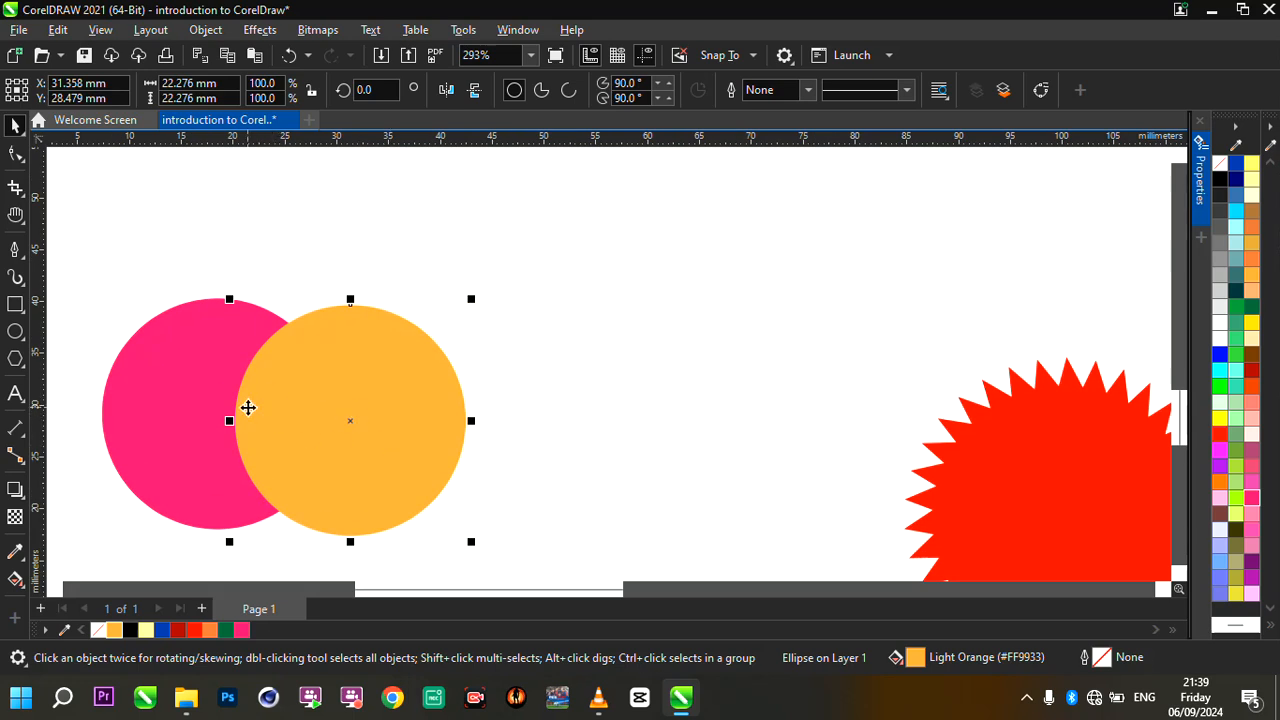
scroll(247, 427, up, 1)
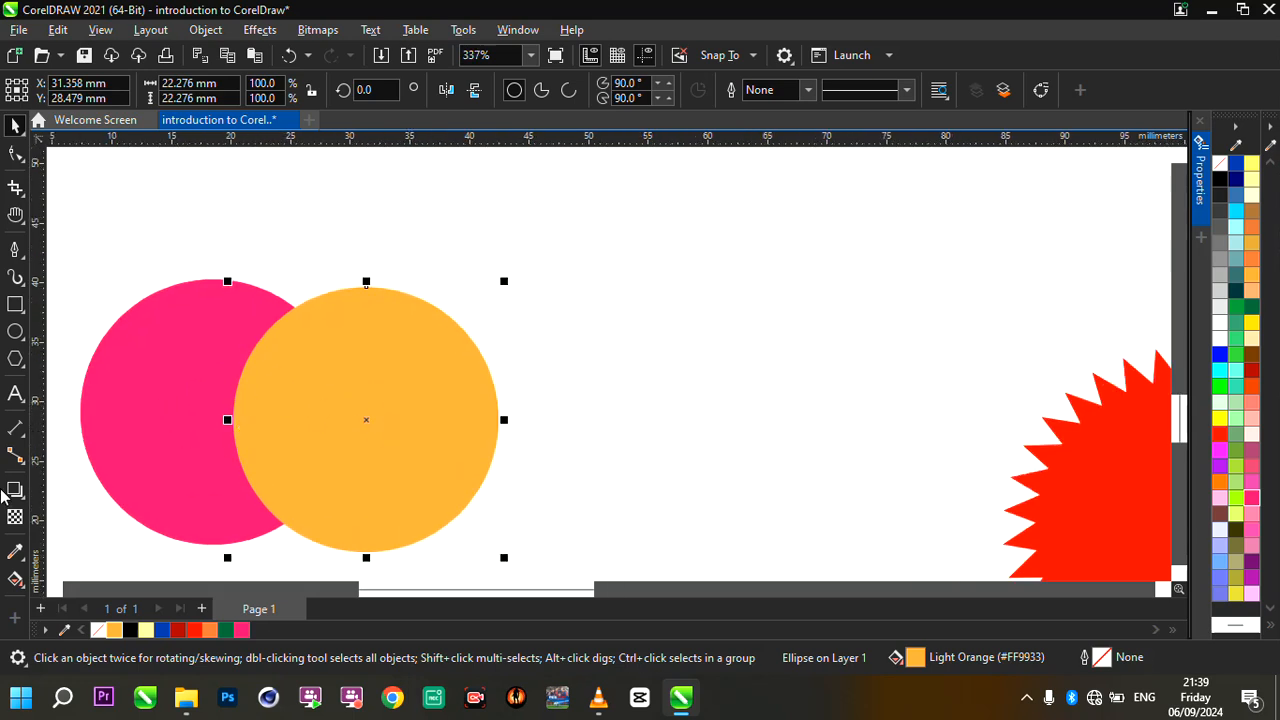
- Apply a fountain transparency to the orange circle, fading toward the pink circle at about 179.2°
click(15, 517)
drag(295, 424, 326, 421)
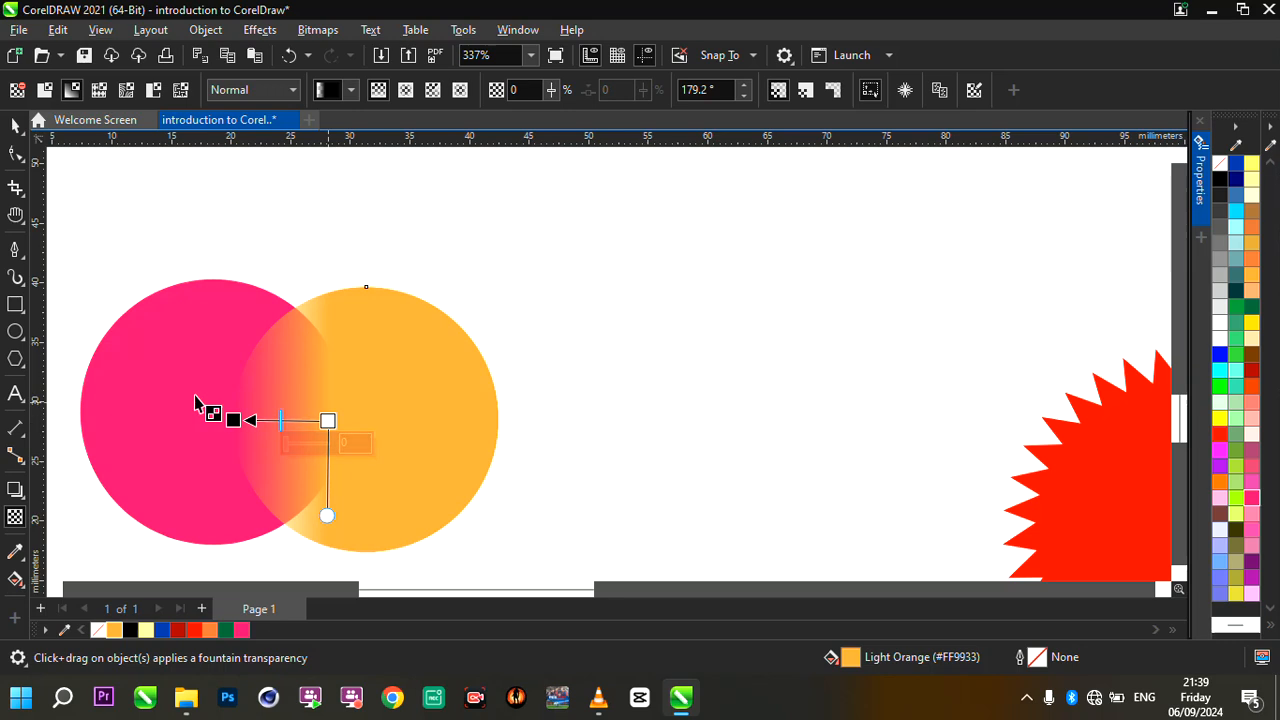
scroll(194, 400, up, 1)
click(15, 125)
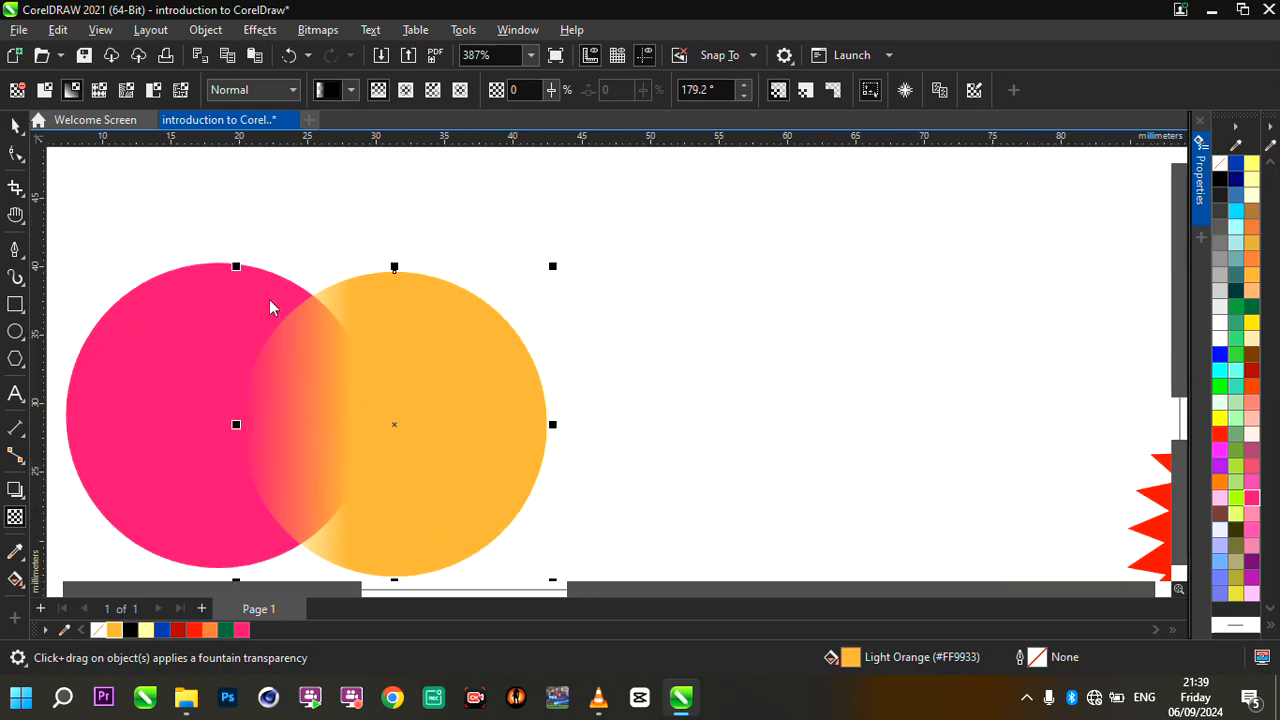
- Move the orange circle left to about X 27.5 mm so it overlaps more of the pink circle
drag(376, 367, 337, 366)
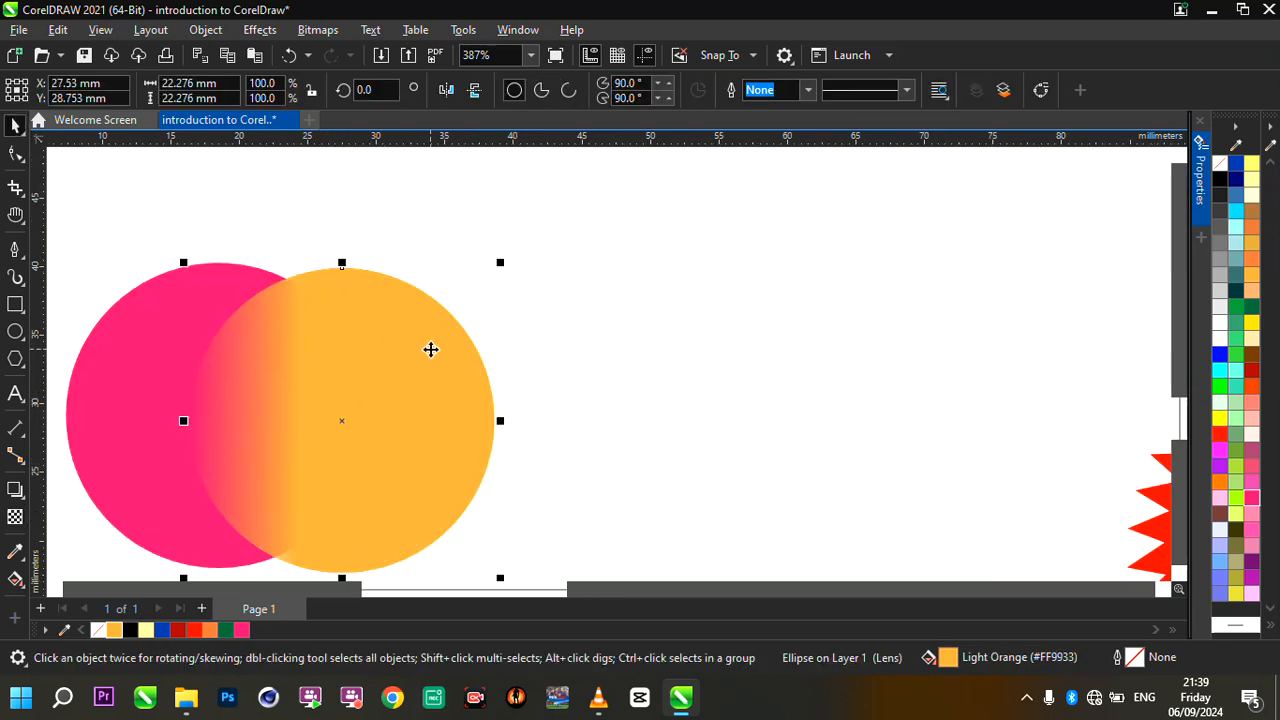
scroll(429, 345, down, 8)
scroll(310, 372, up, 4)
scroll(470, 374, up, 3)
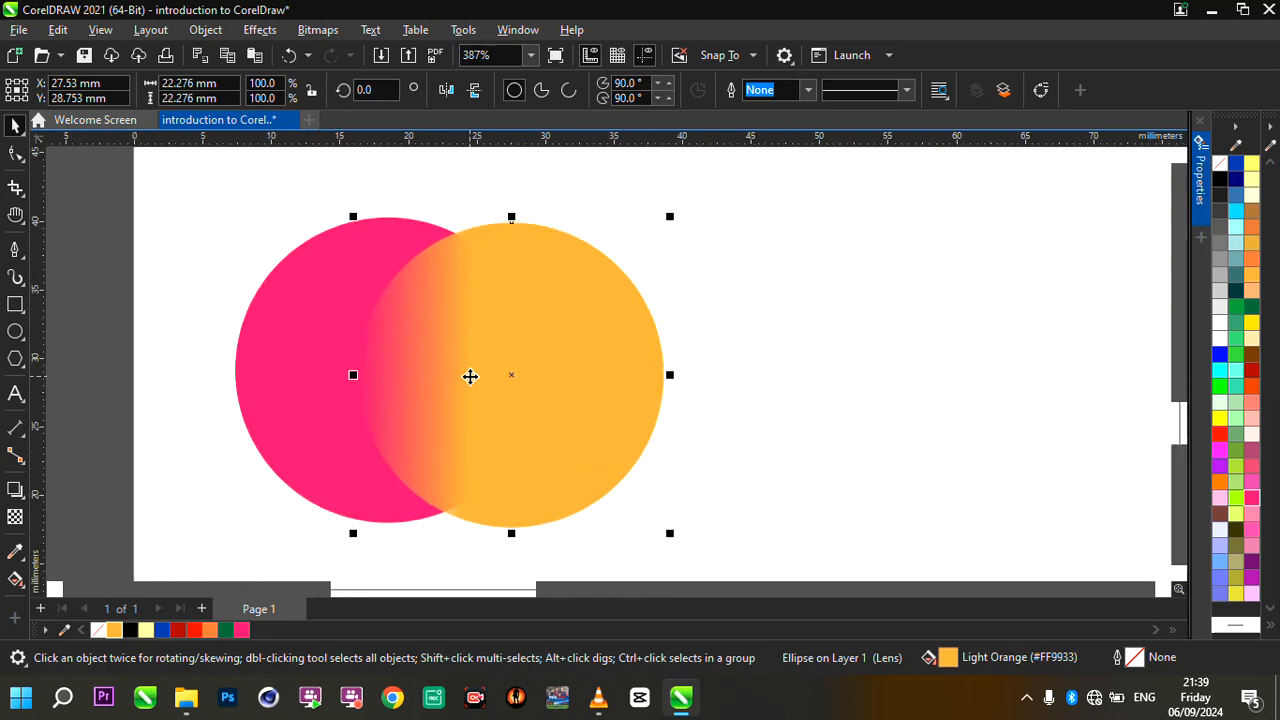
- Move the start of the orange circle's fountain transparency slightly left, giving the fade an angle of about -178.2°
scroll(403, 374, down, 4)
scroll(494, 372, up, 2)
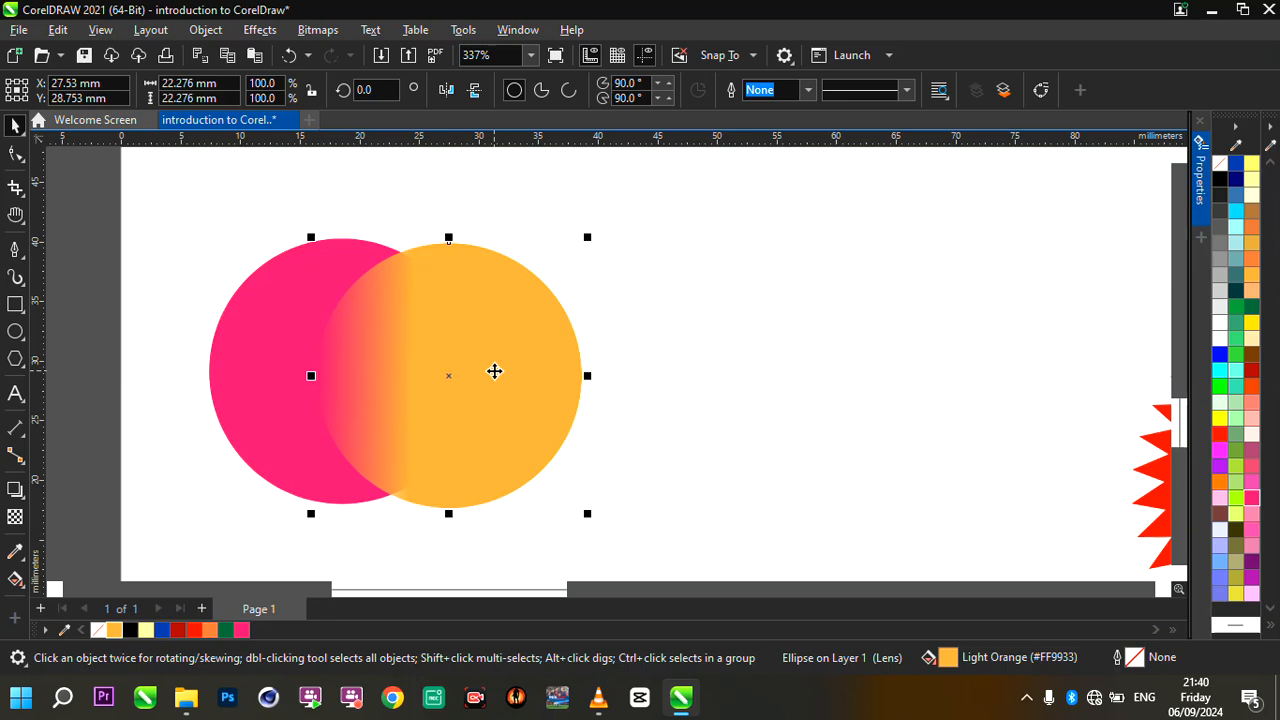
click(15, 516)
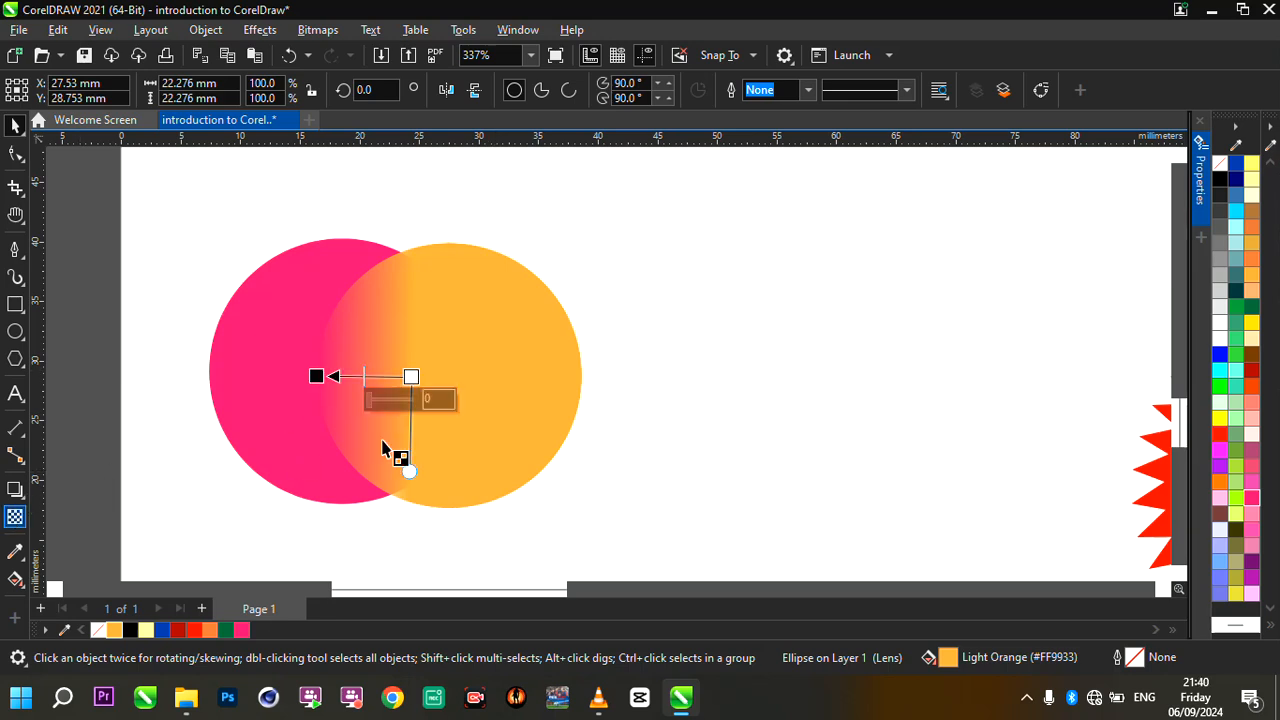
scroll(393, 450, up, 1)
drag(421, 355, 265, 351)
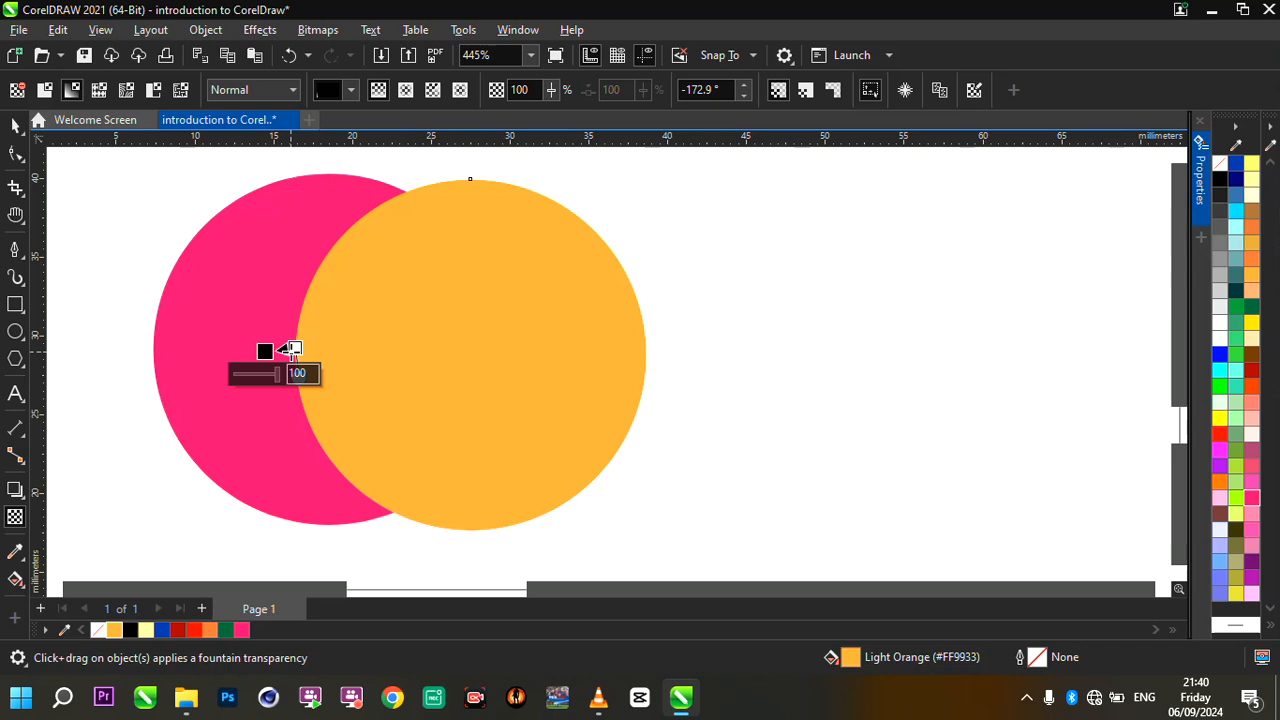
key(ctrl+z)
mouse_move(407, 357)
mouse_down()
mouse_move(426, 354)
mouse_move(403, 351)
mouse_up()
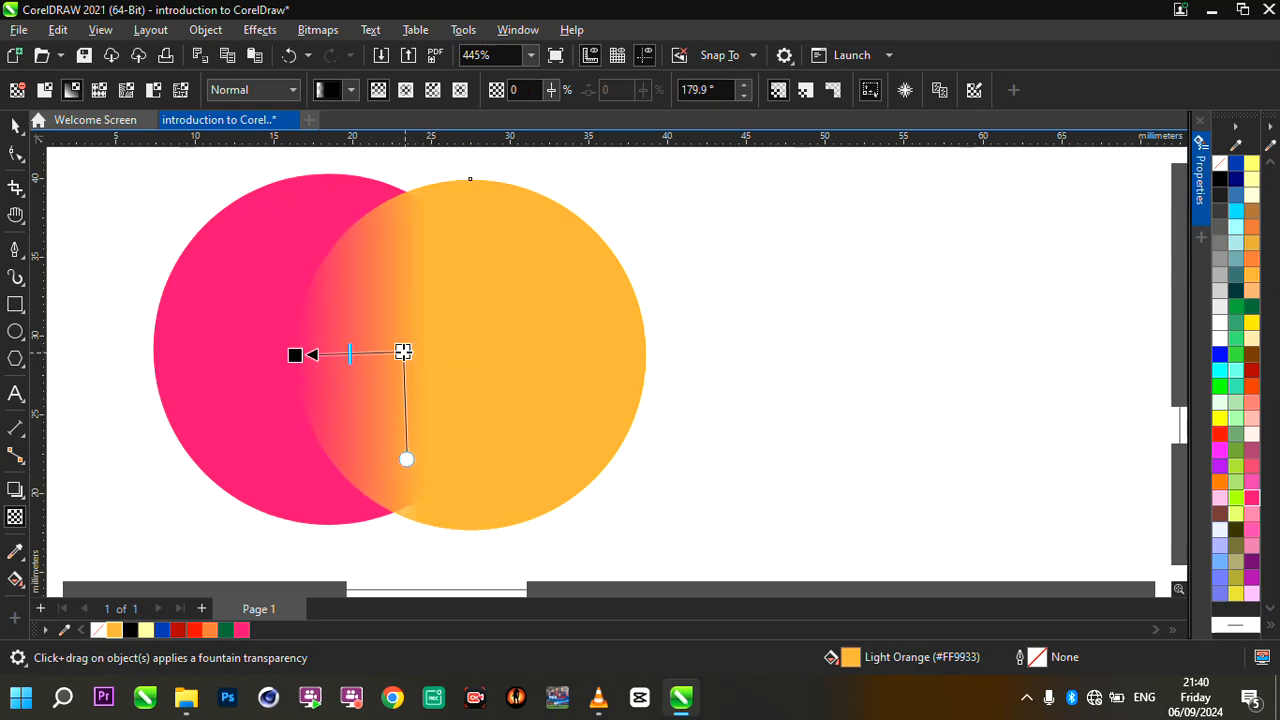
scroll(430, 343, up, 1)
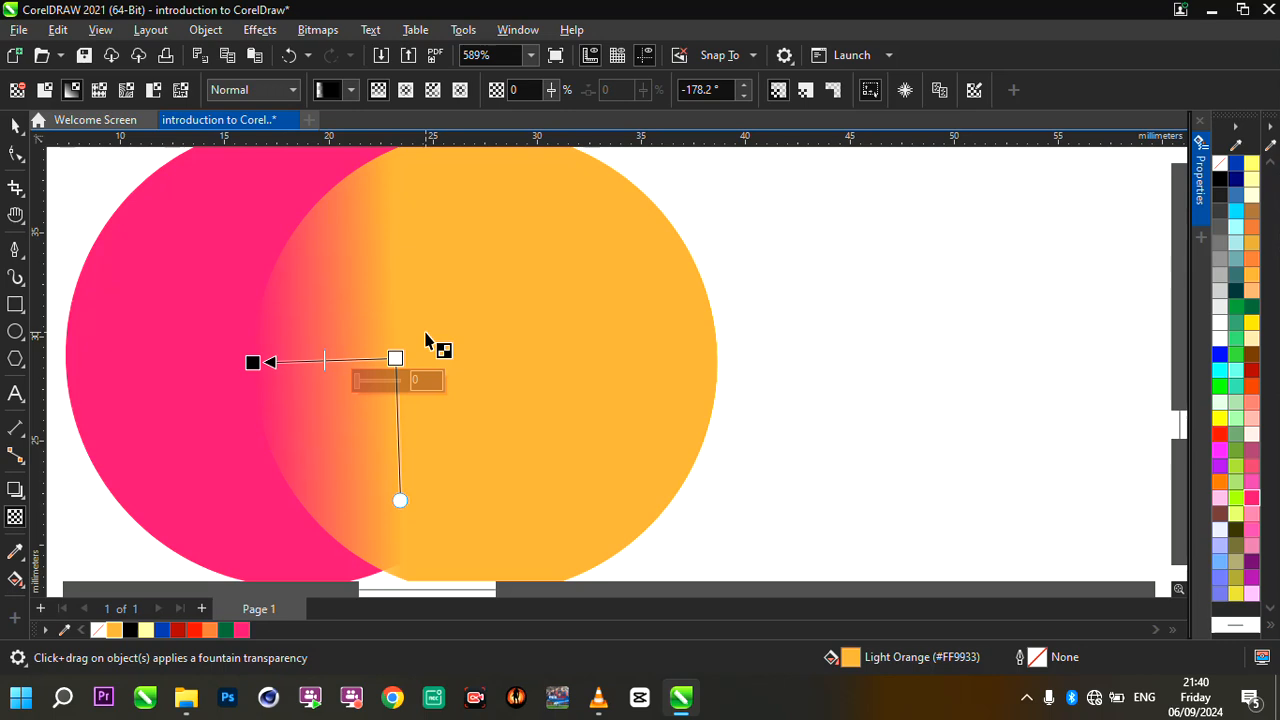
scroll(450, 362, down, 3)
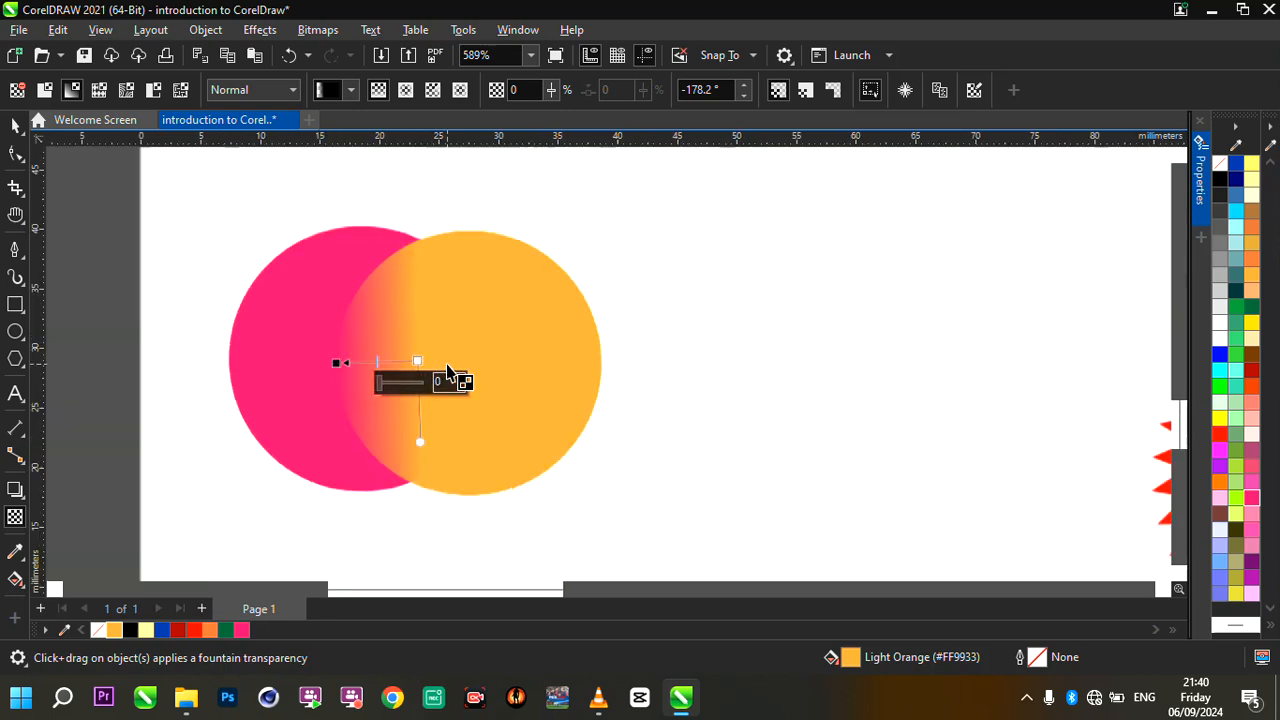
scroll(522, 343, up, 1)
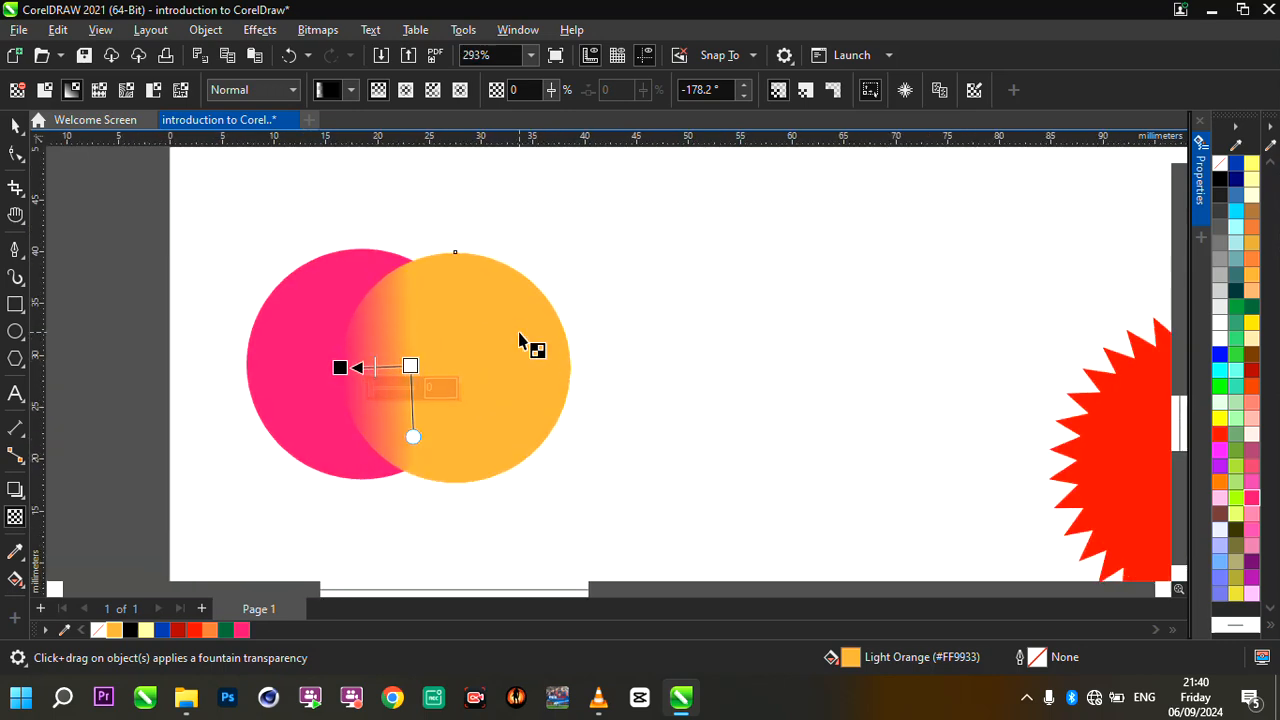
click(15, 124)
- Place a copy of the PowerClipped photo outside its circular frame over the two overlapping circles, enlarged to about 86 × 94 mm
scroll(541, 303, down, 4)
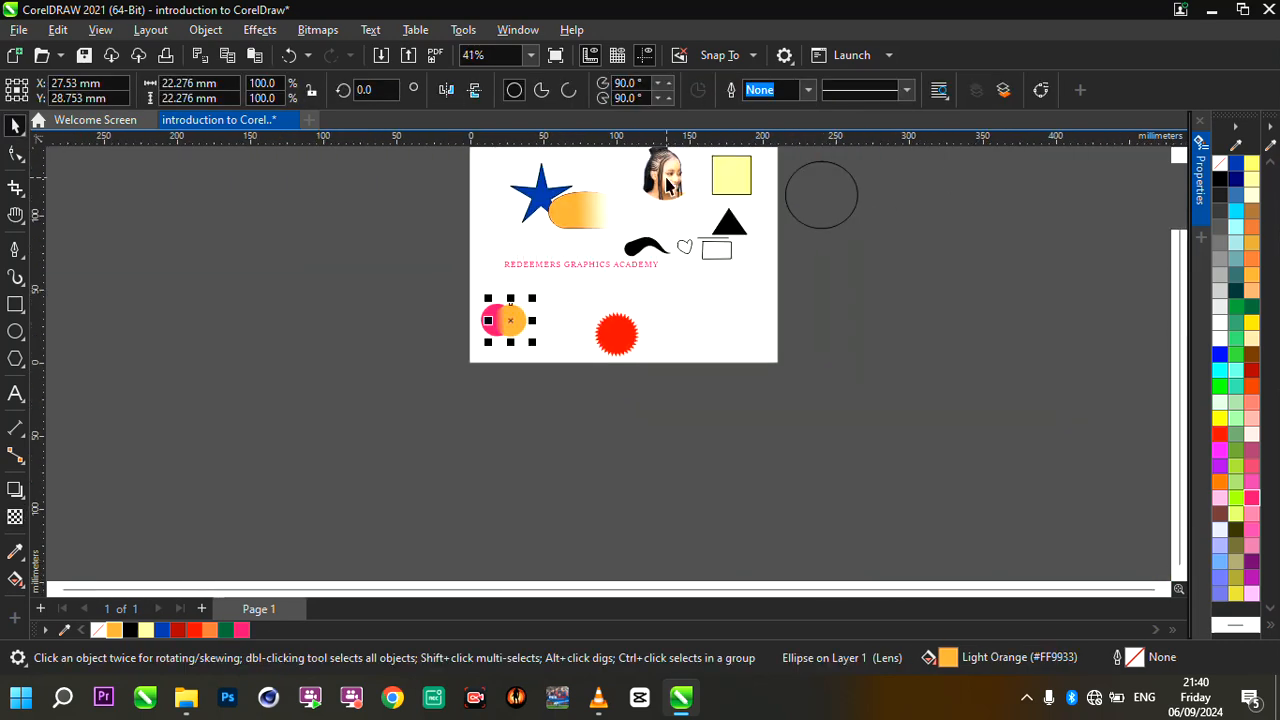
scroll(666, 185, up, 2)
click(666, 185)
scroll(660, 215, down, 3)
scroll(682, 213, up, 3)
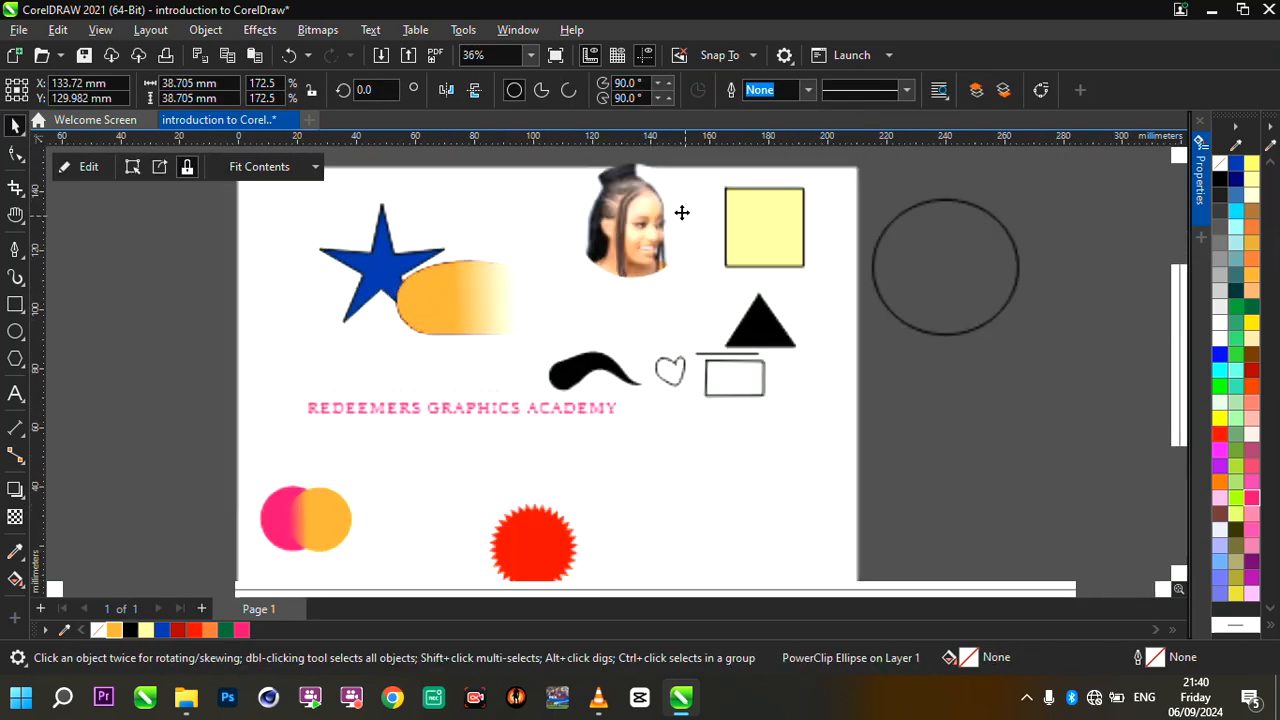
ctrl+click(652, 226)
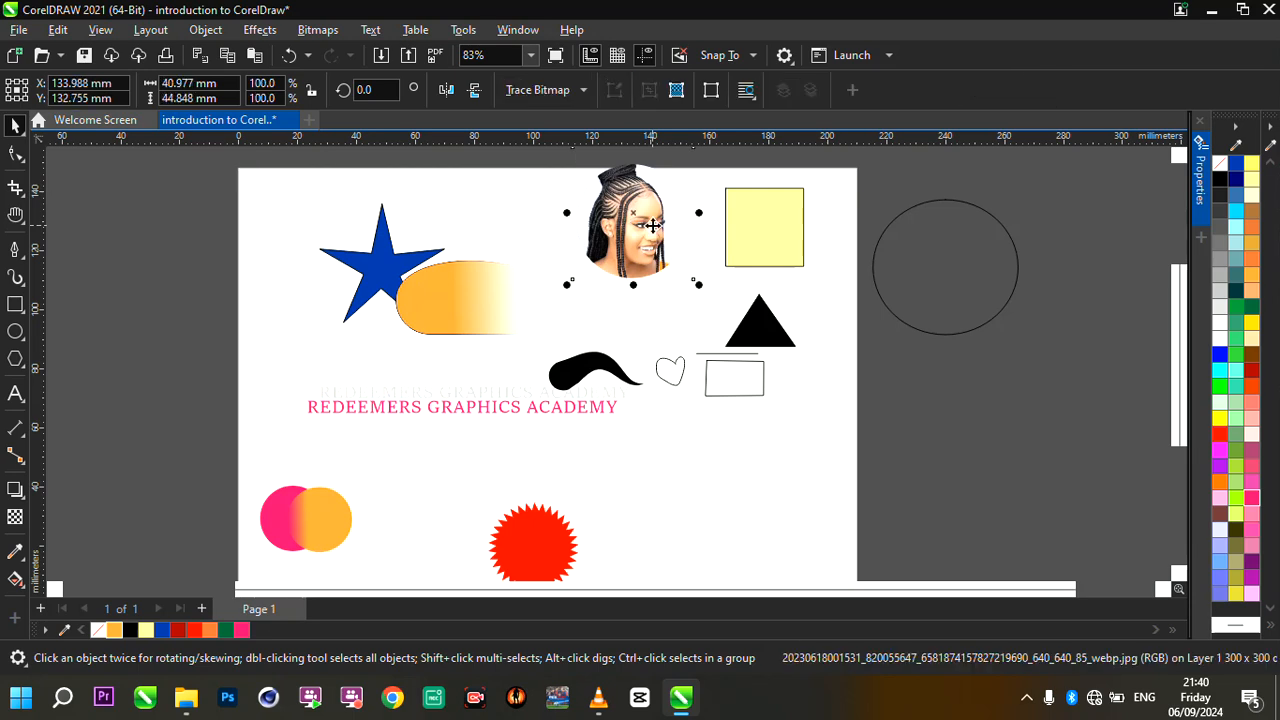
drag(652, 226, 437, 549)
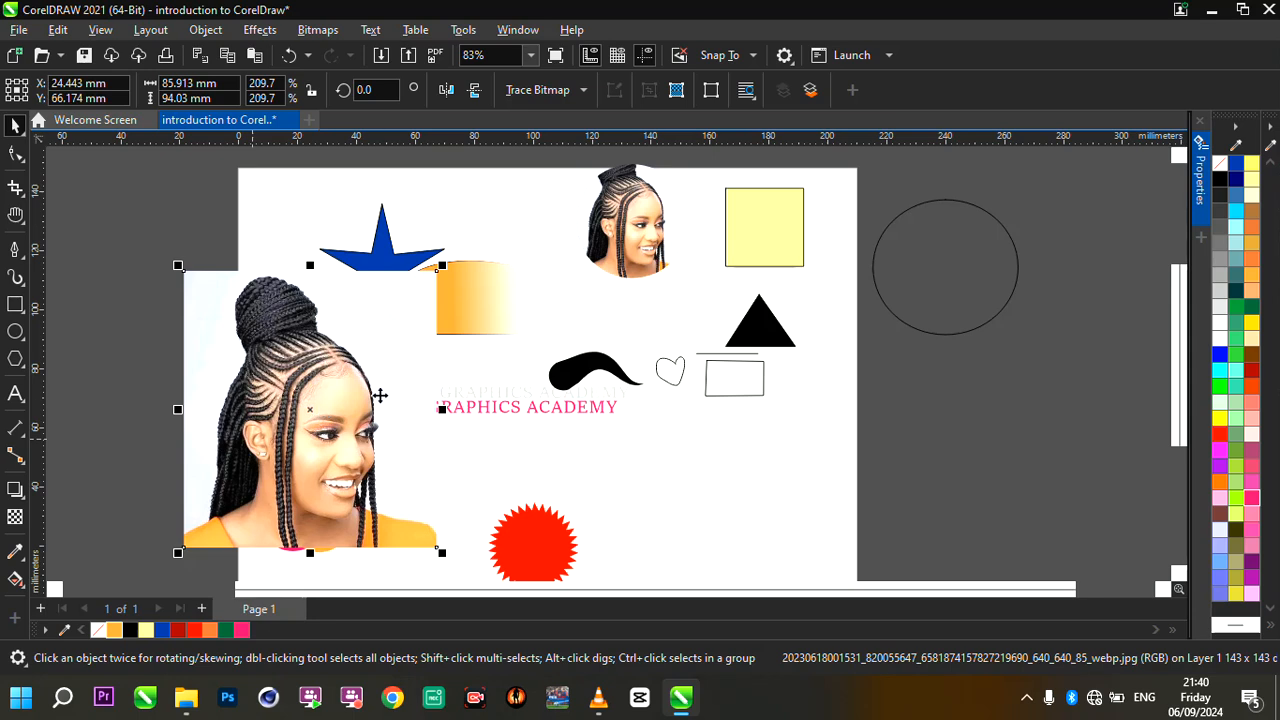
- Apply a downward fountain transparency of about -89.3° to the enlarged photo so its lower edge fades out
scroll(380, 394, down, 2)
scroll(383, 390, up, 5)
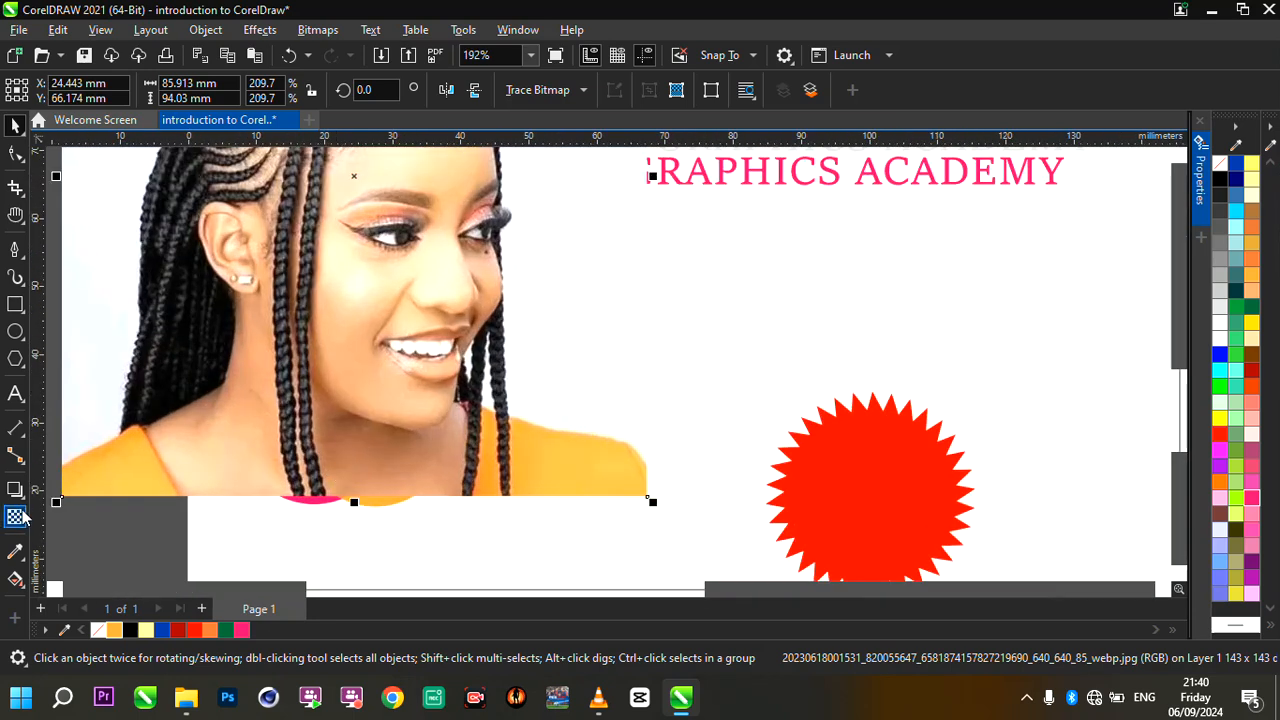
click(18, 517)
drag(354, 405, 355, 472)
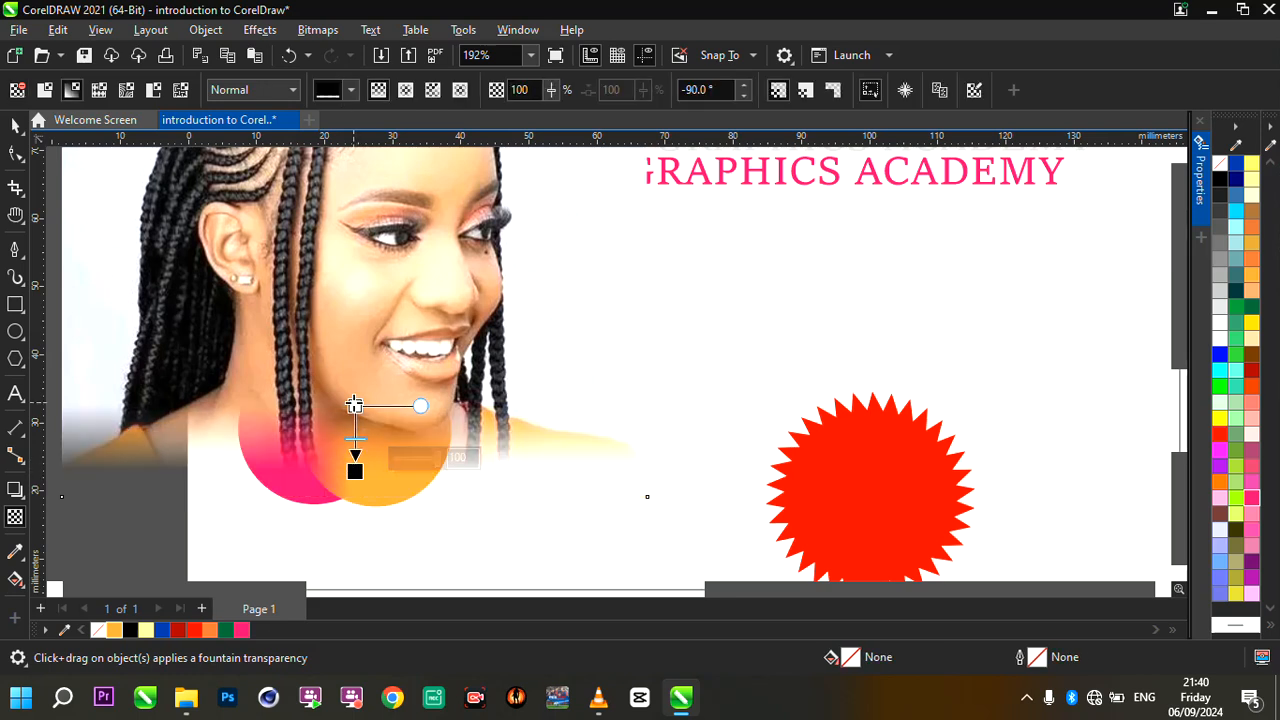
drag(355, 407, 354, 389)
scroll(481, 438, down, 2)
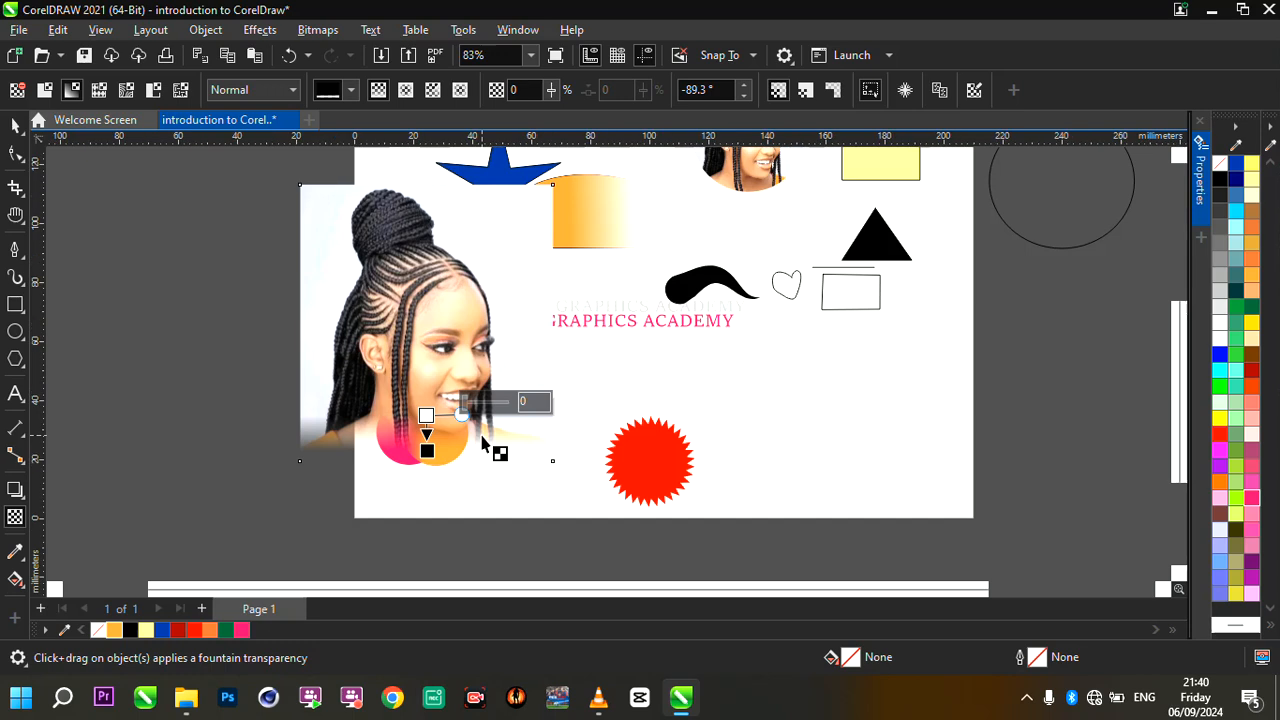
- Move the faded photo left off the page and clear of the circles, to about X -39.4 mm, Y 57.3 mm
scroll(482, 436, up, 1)
click(15, 124)
drag(406, 263, 166, 299)
scroll(493, 307, down, 2)
scroll(212, 343, up, 3)
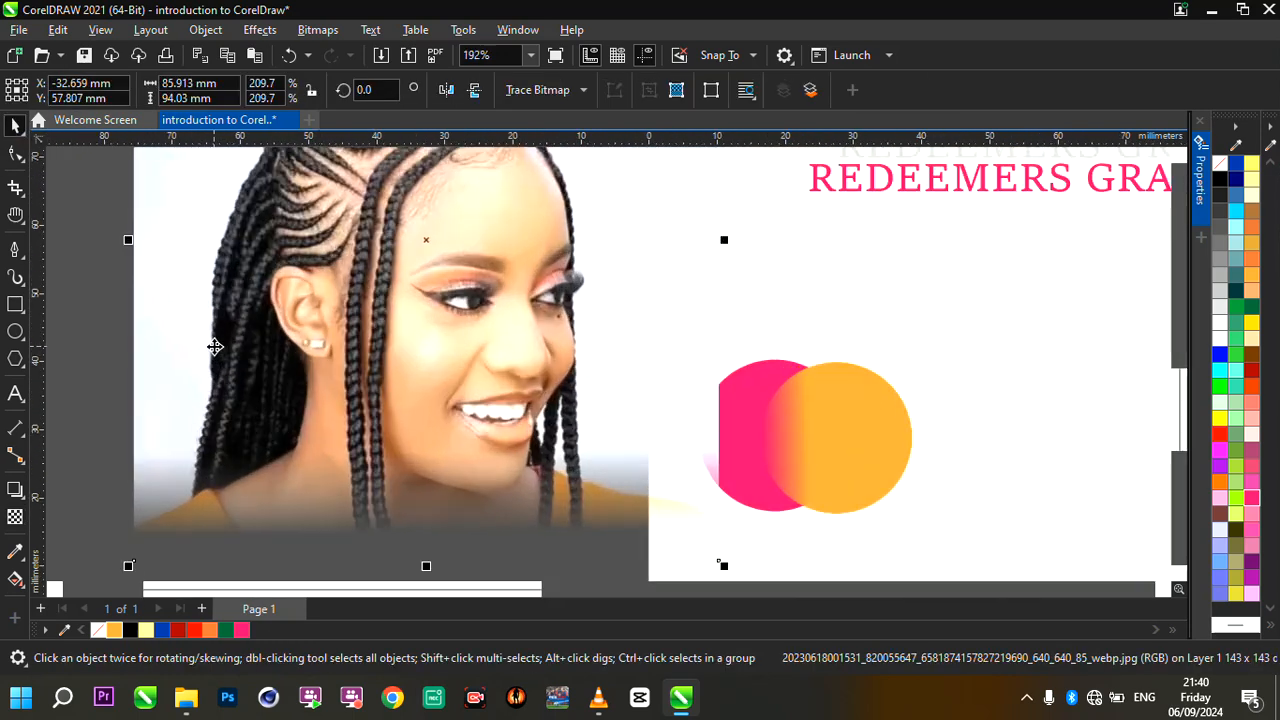
scroll(367, 349, down, 2)
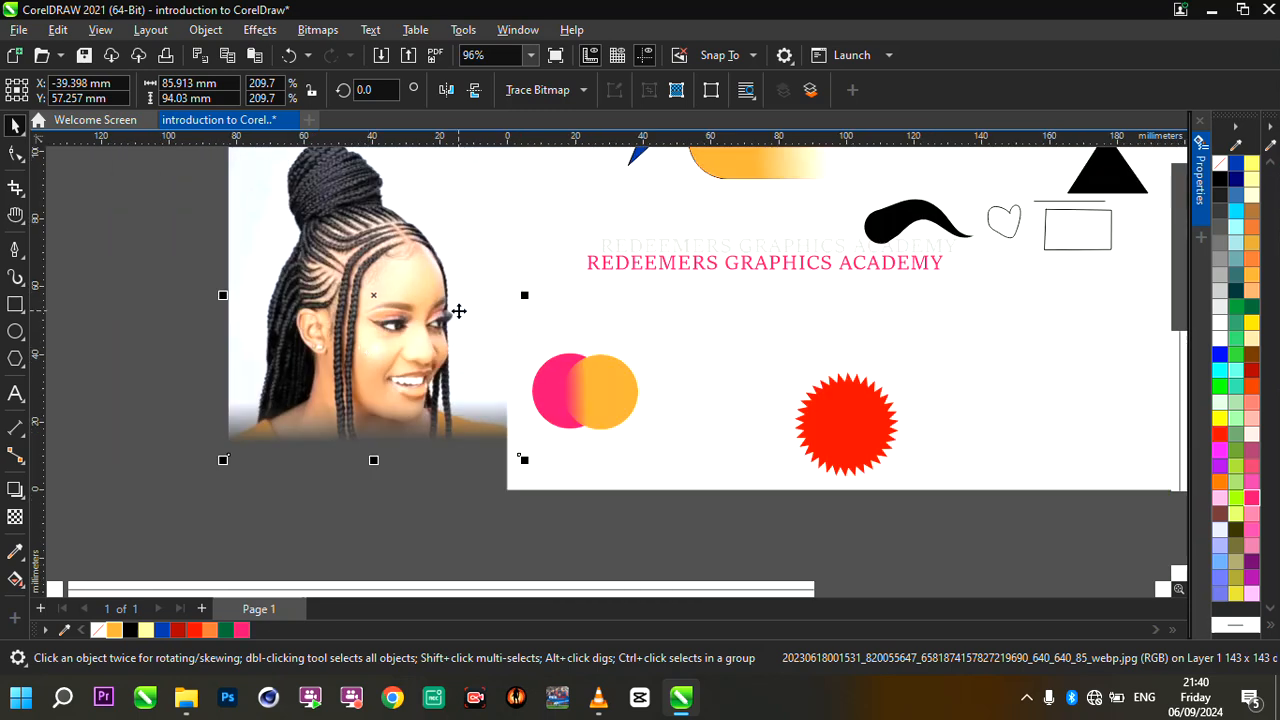
- Activate the Color Eyedropper tool for sampling colours
scroll(458, 311, down, 2)
scroll(458, 310, up, 2)
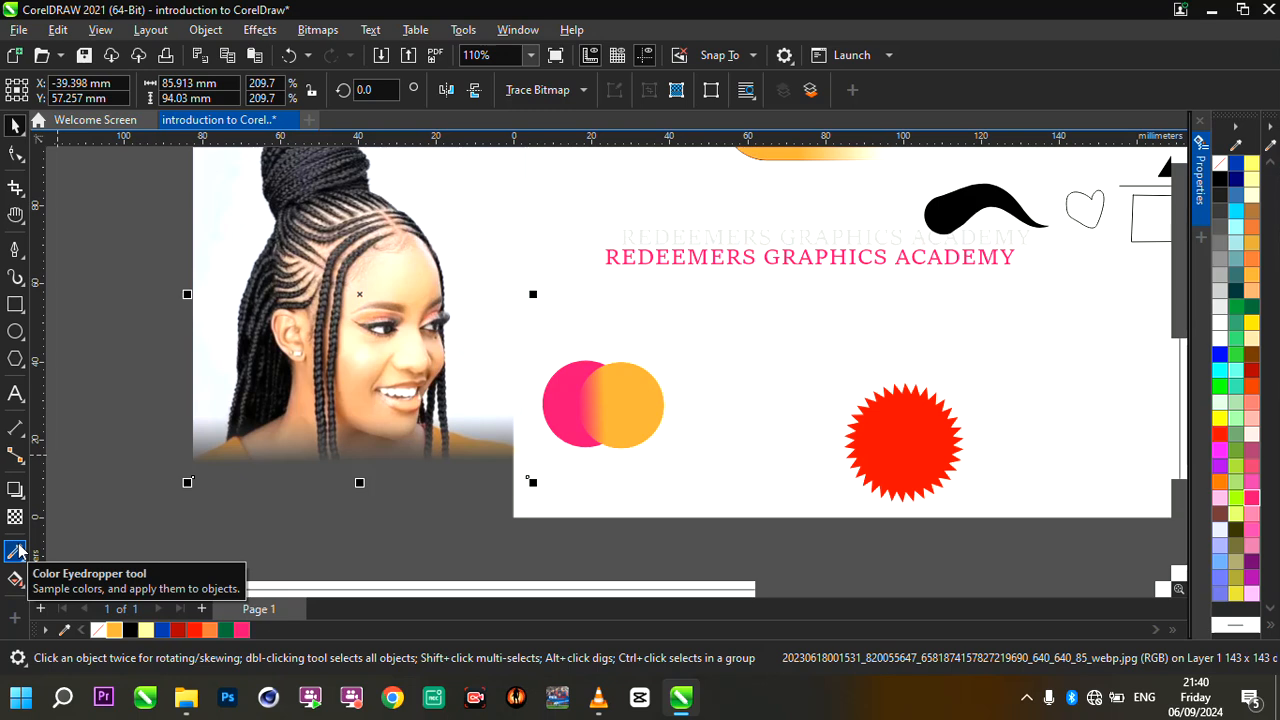
click(14, 551)
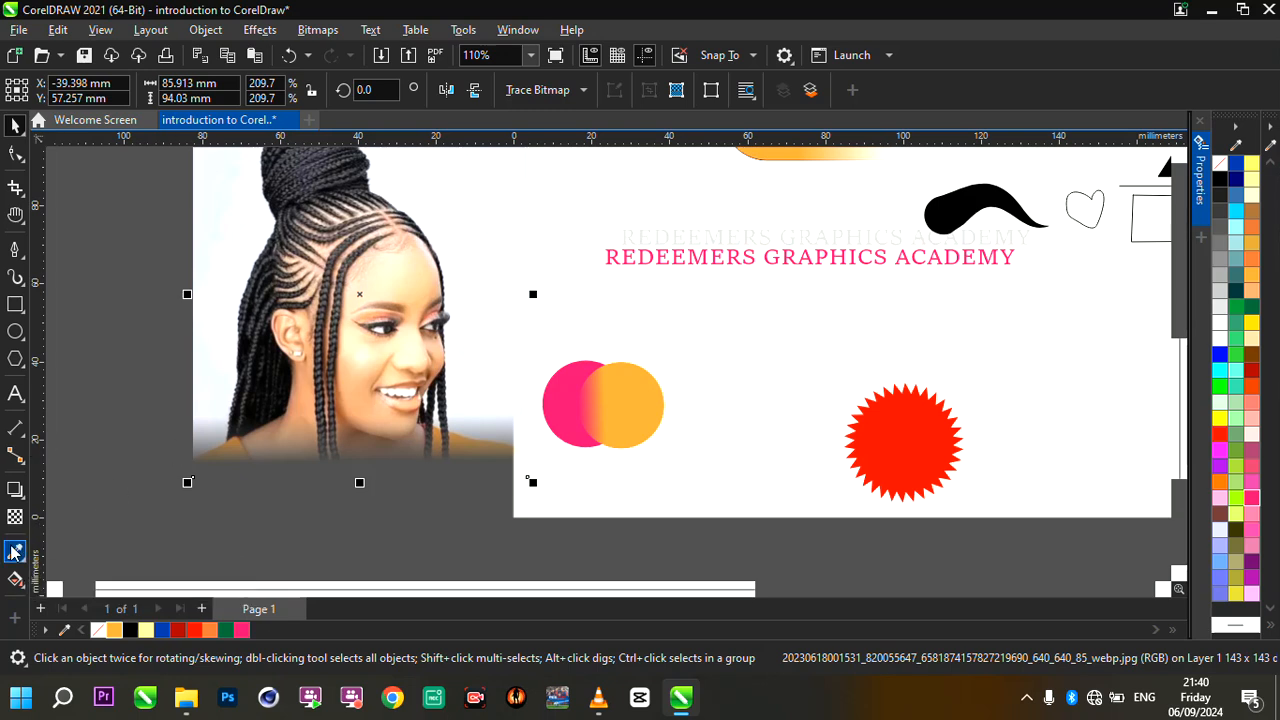
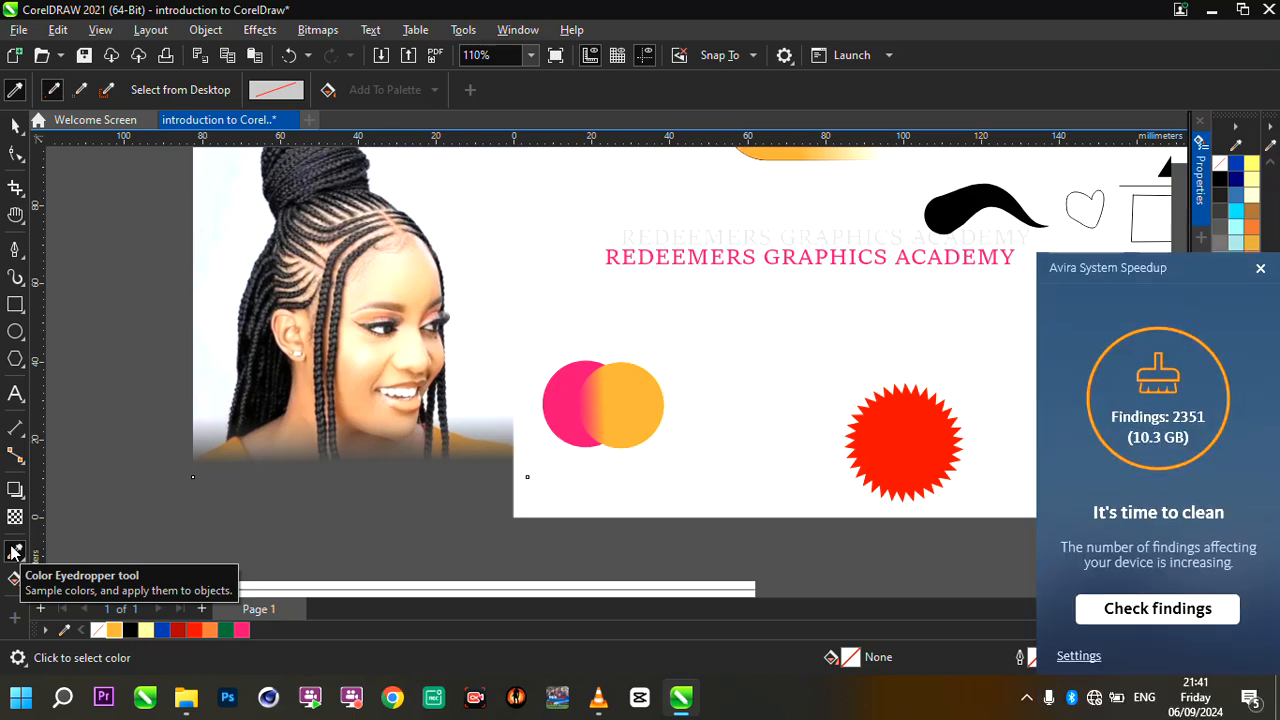
- Leave the colour sampling tool and dismiss the Avira System Speedup notification
scroll(234, 490, down, 3)
scroll(371, 443, up, 3)
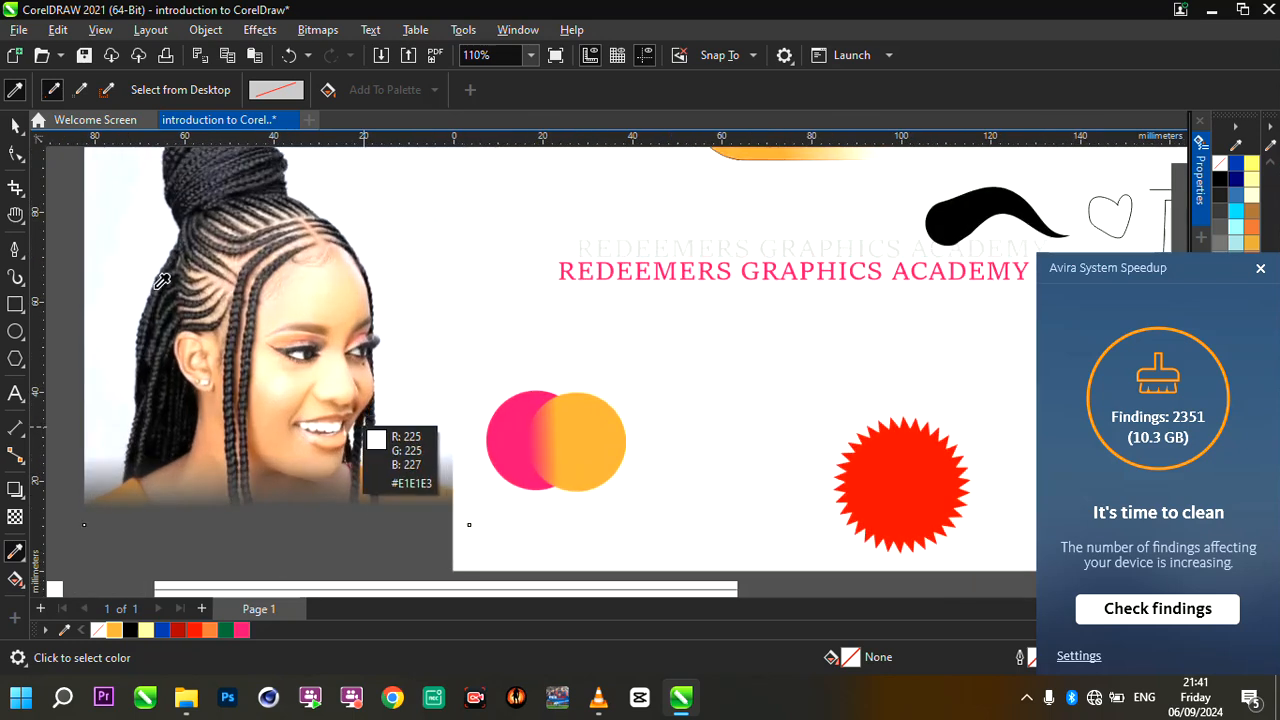
click(15, 124)
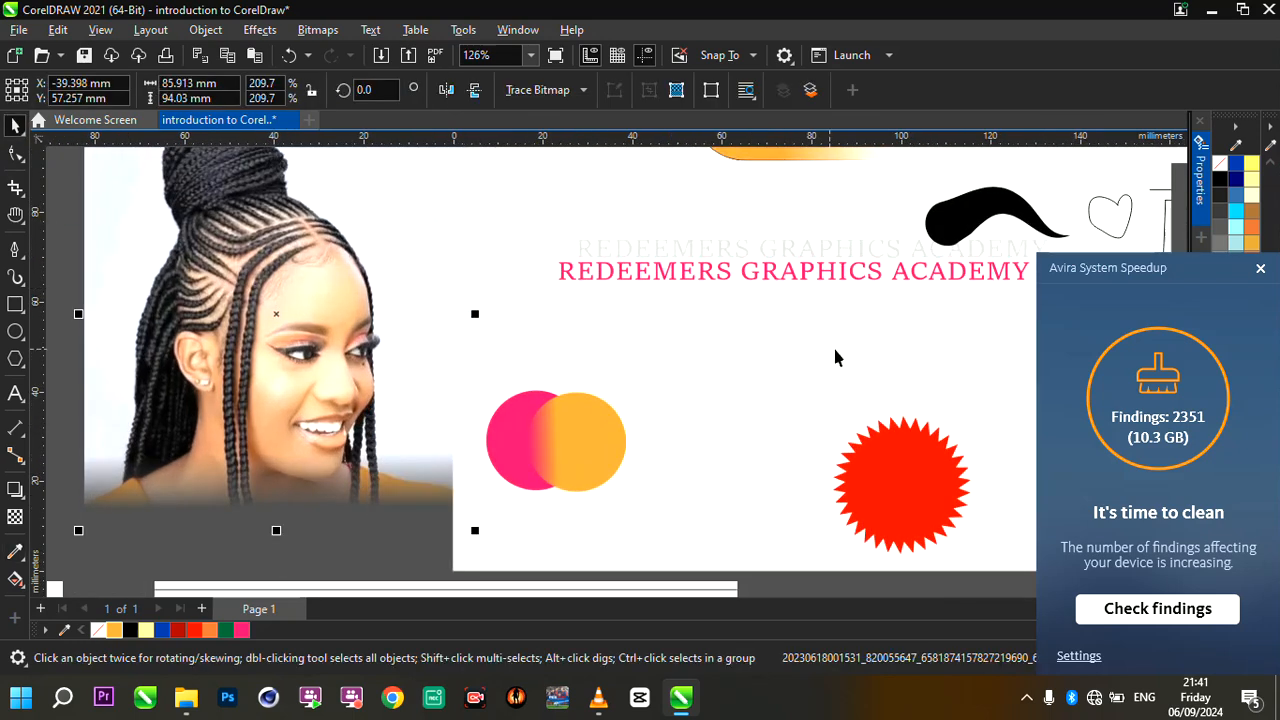
click(1260, 268)
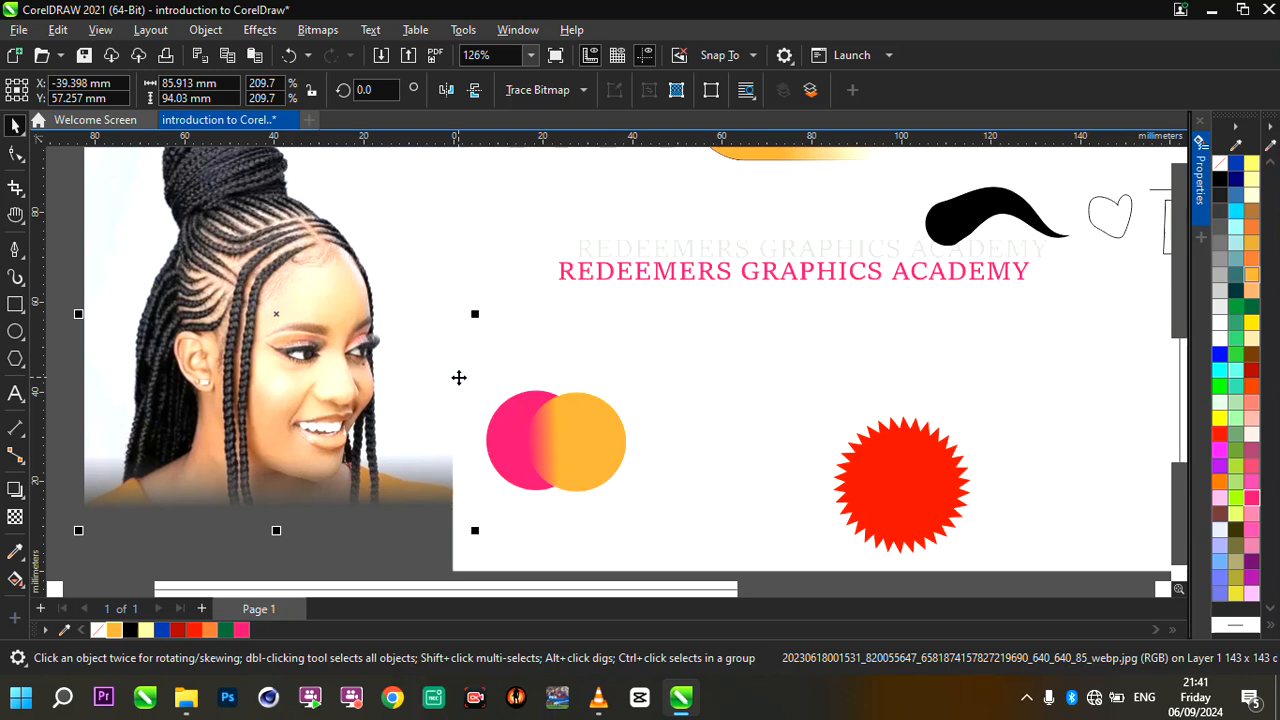
scroll(314, 443, up, 2)
scroll(397, 391, down, 3)
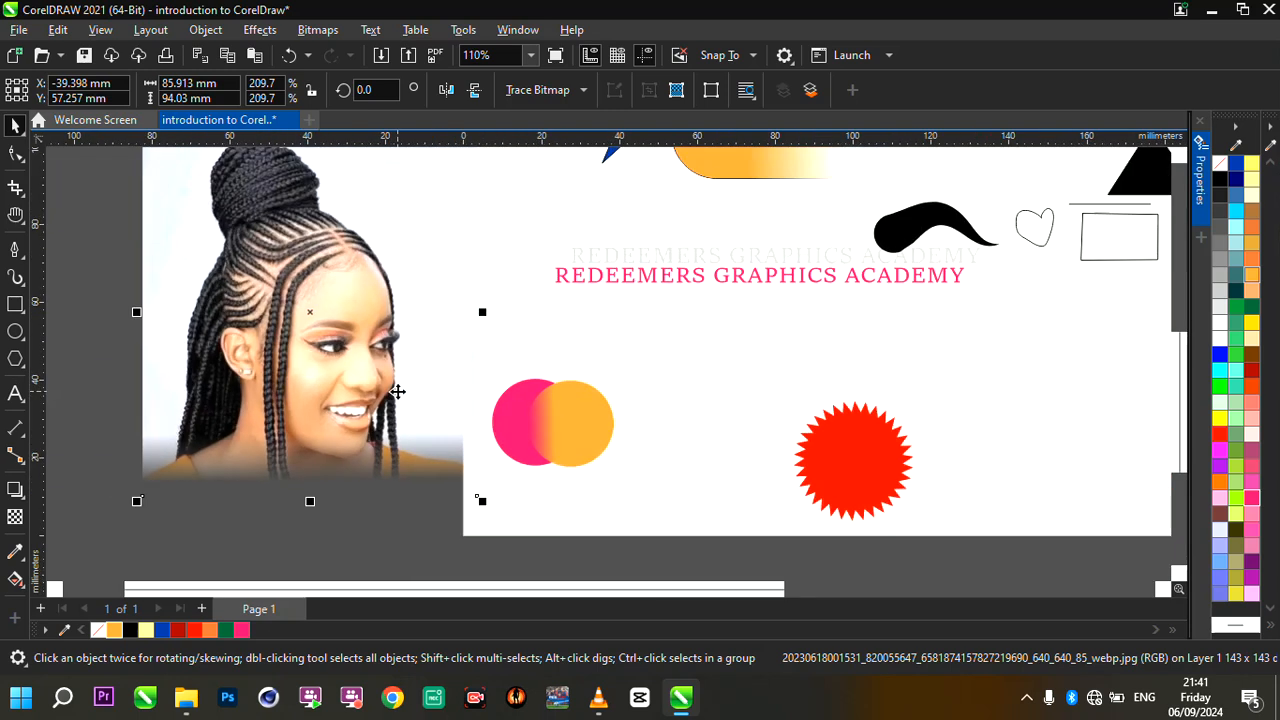
scroll(310, 450, up, 2)
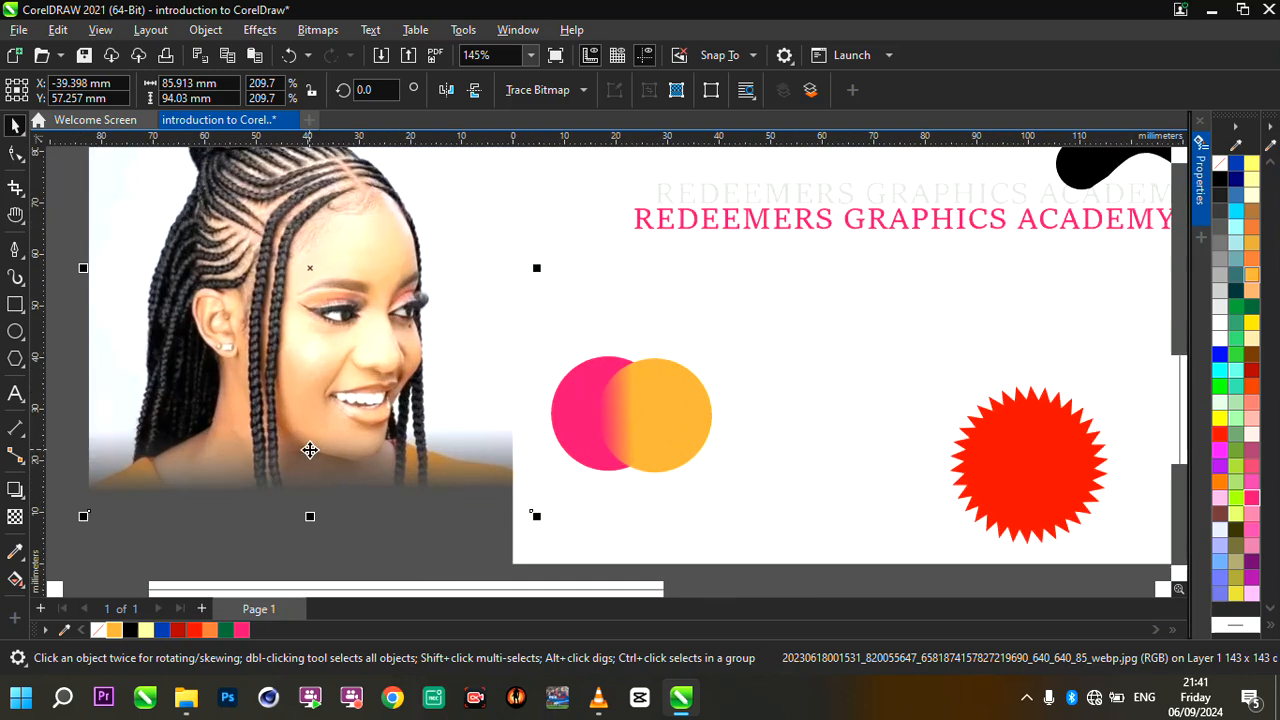
scroll(368, 420, down, 3)
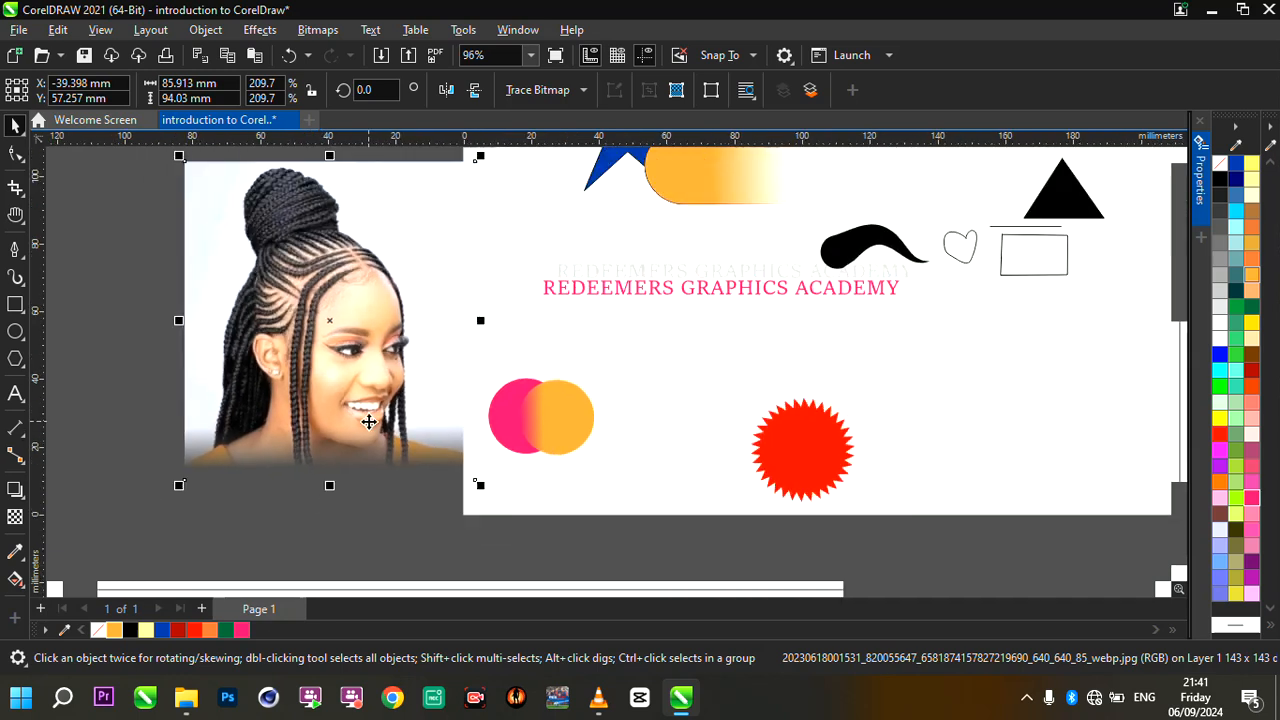
scroll(458, 401, up, 1)
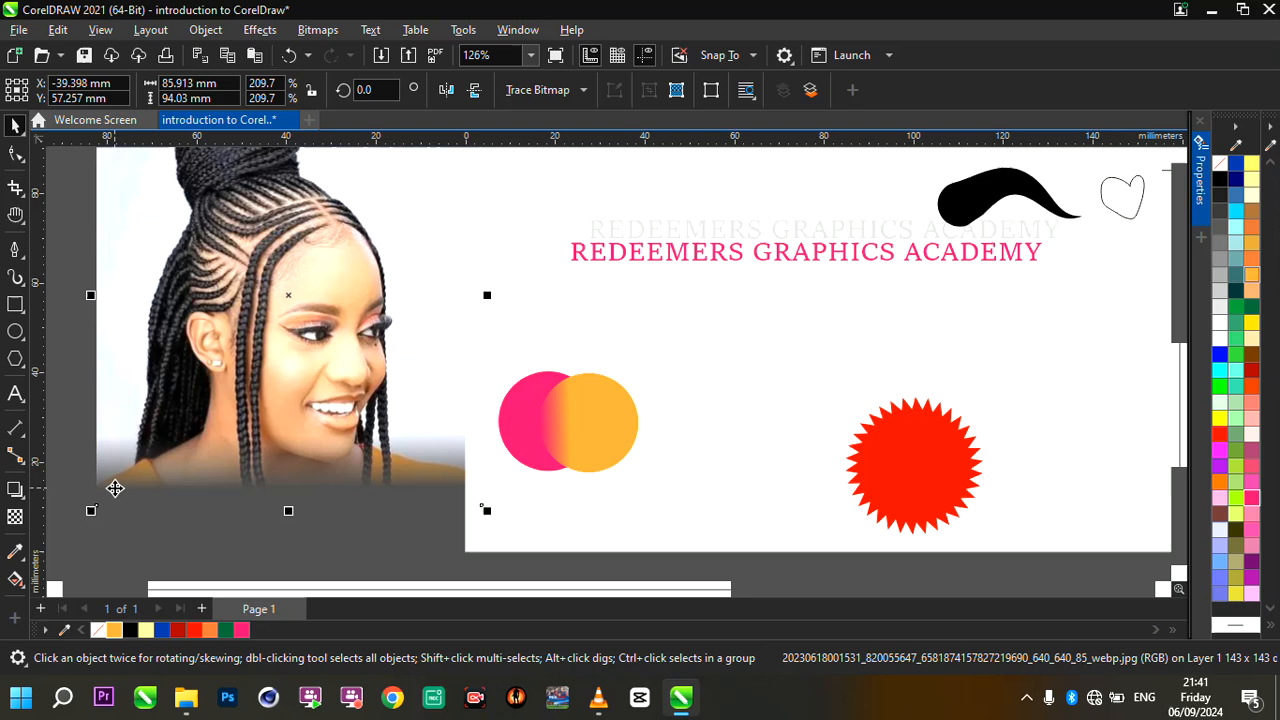
- Sample the light skin tone from the woman's forehead and fill the pink circle with it
click(14, 552)
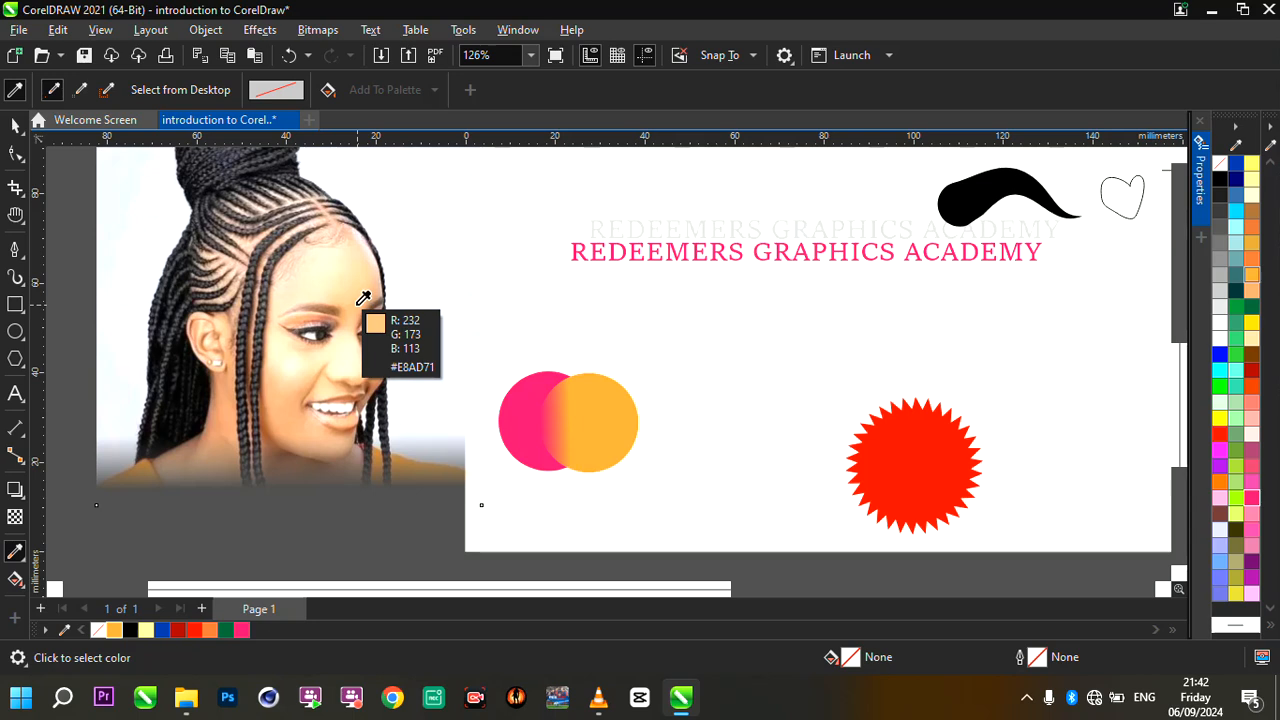
click(288, 256)
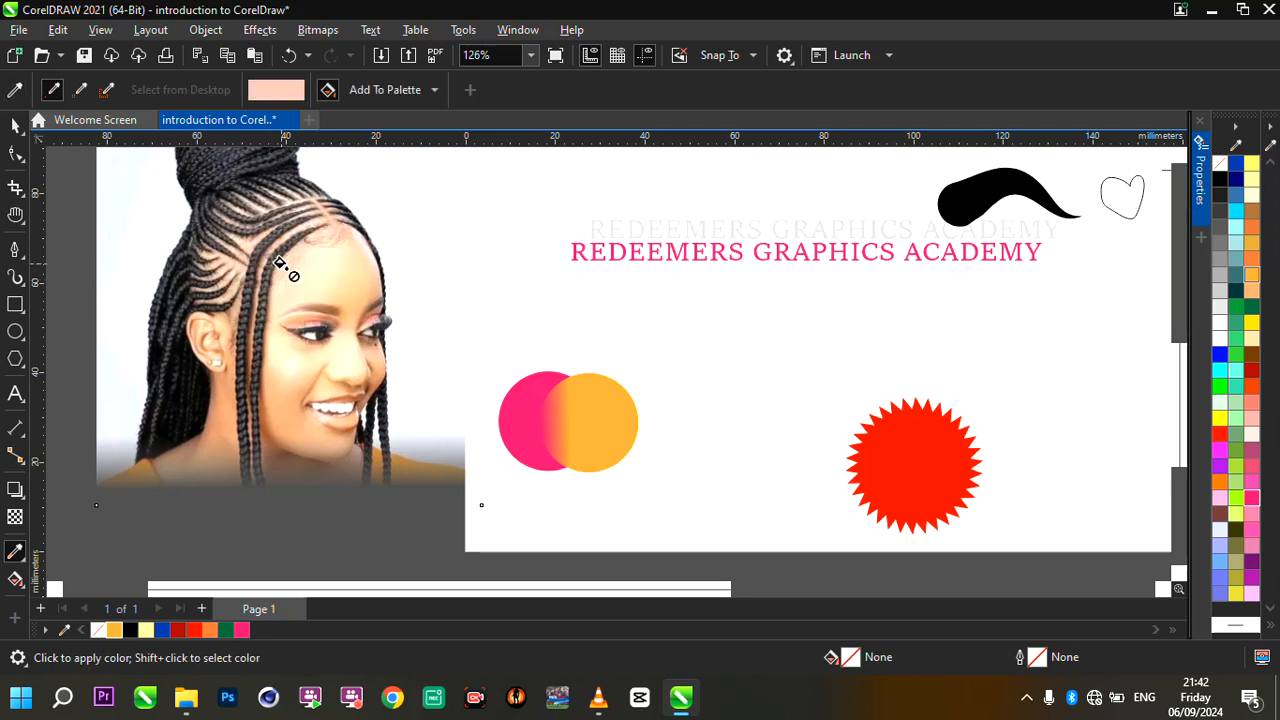
click(509, 400)
- Sample black #000004 from the woman's braid and fill the orange overlapping circle with it
scroll(643, 489, up, 4)
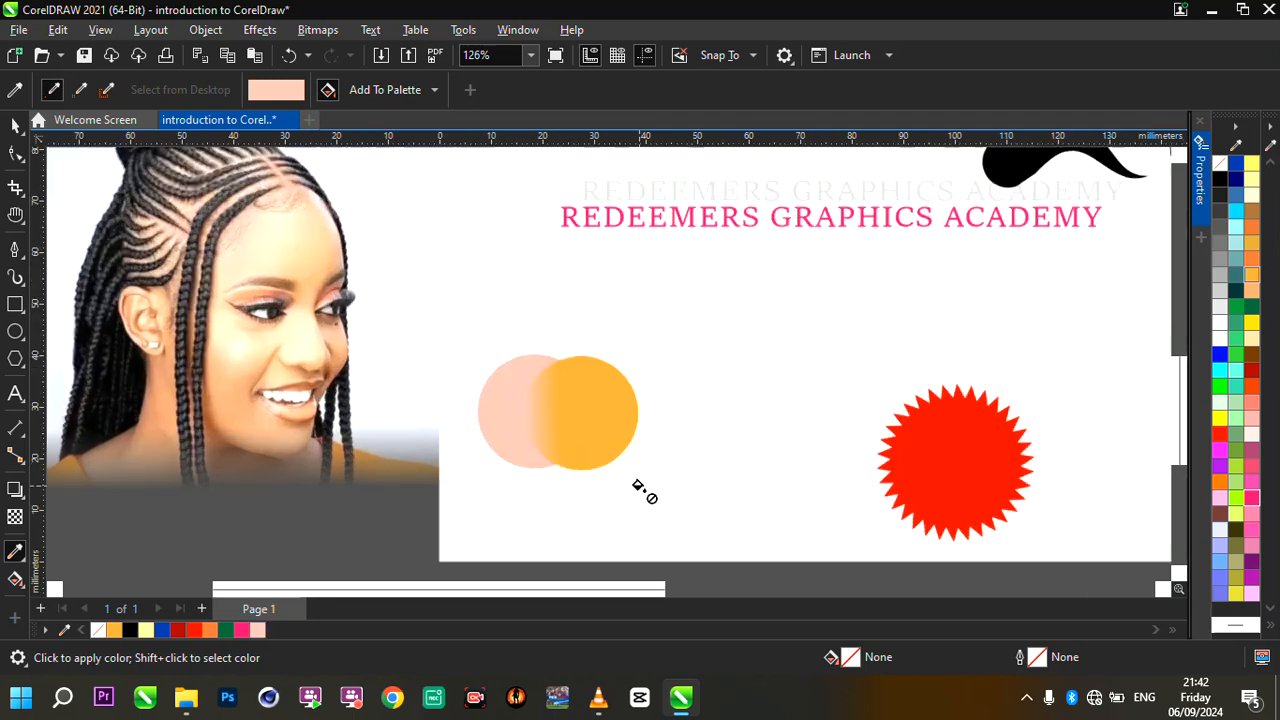
scroll(643, 489, down, 2)
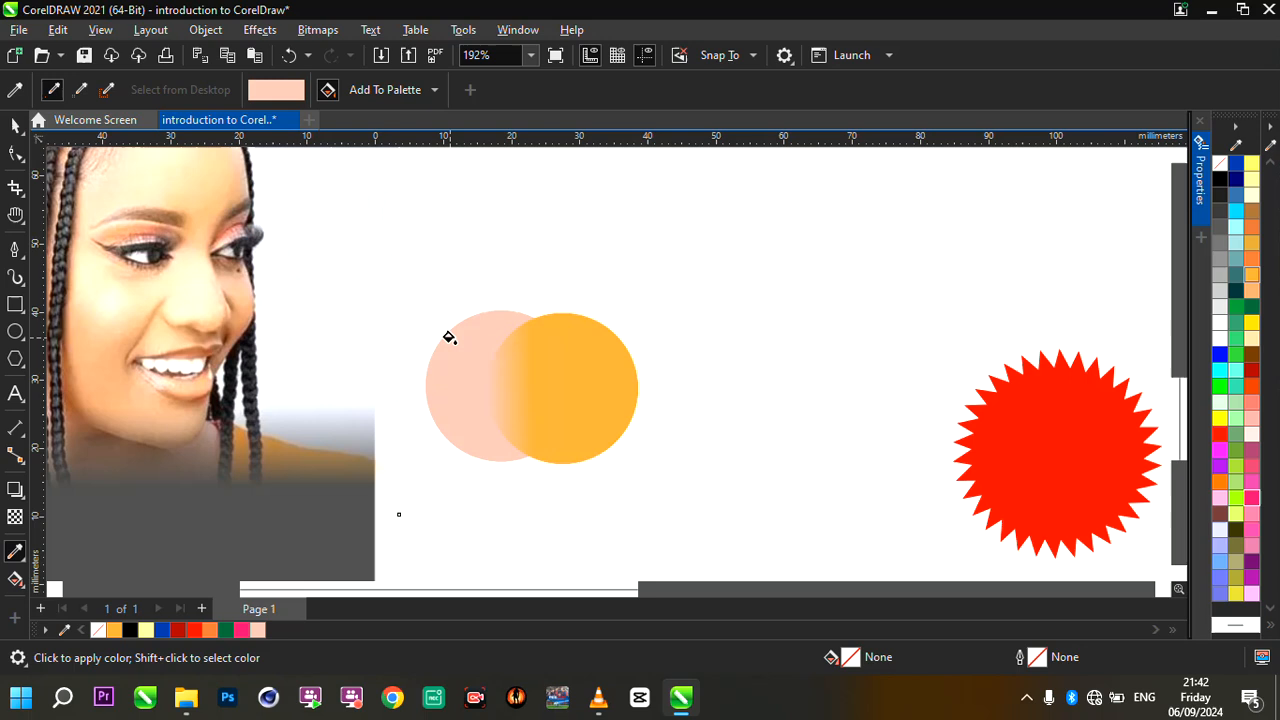
scroll(450, 340, up, 2)
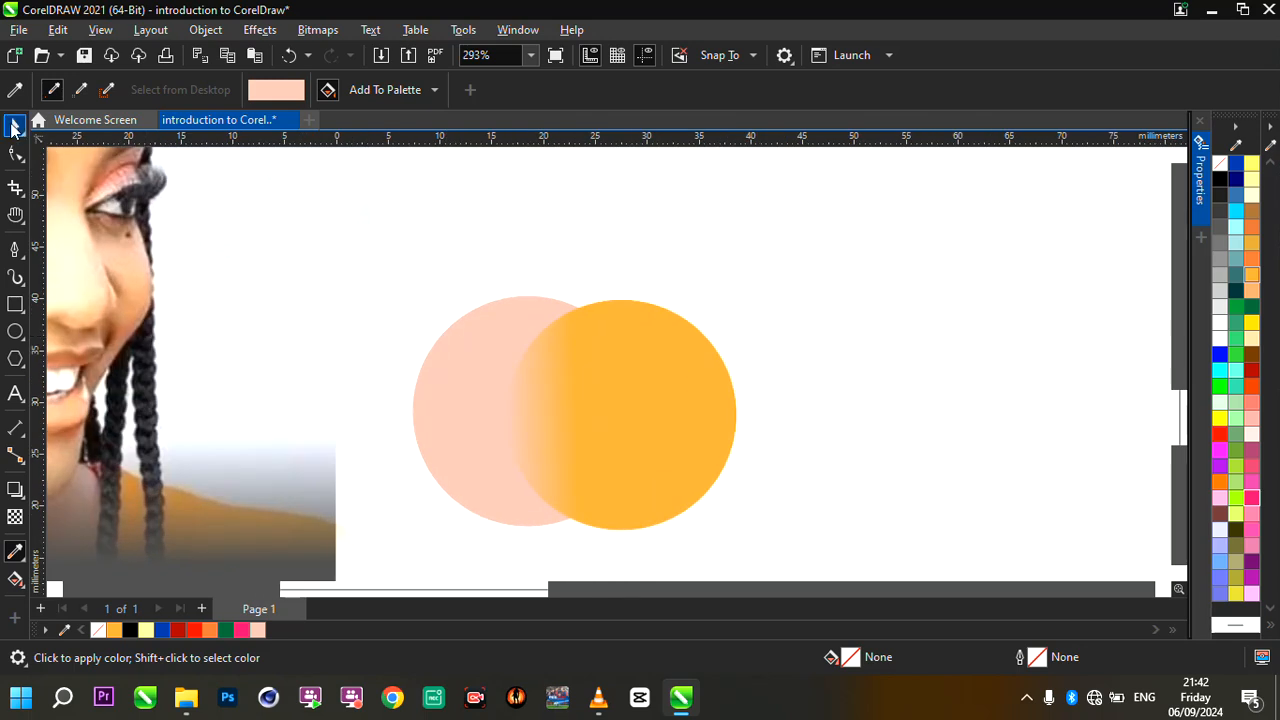
click(14, 122)
click(15, 552)
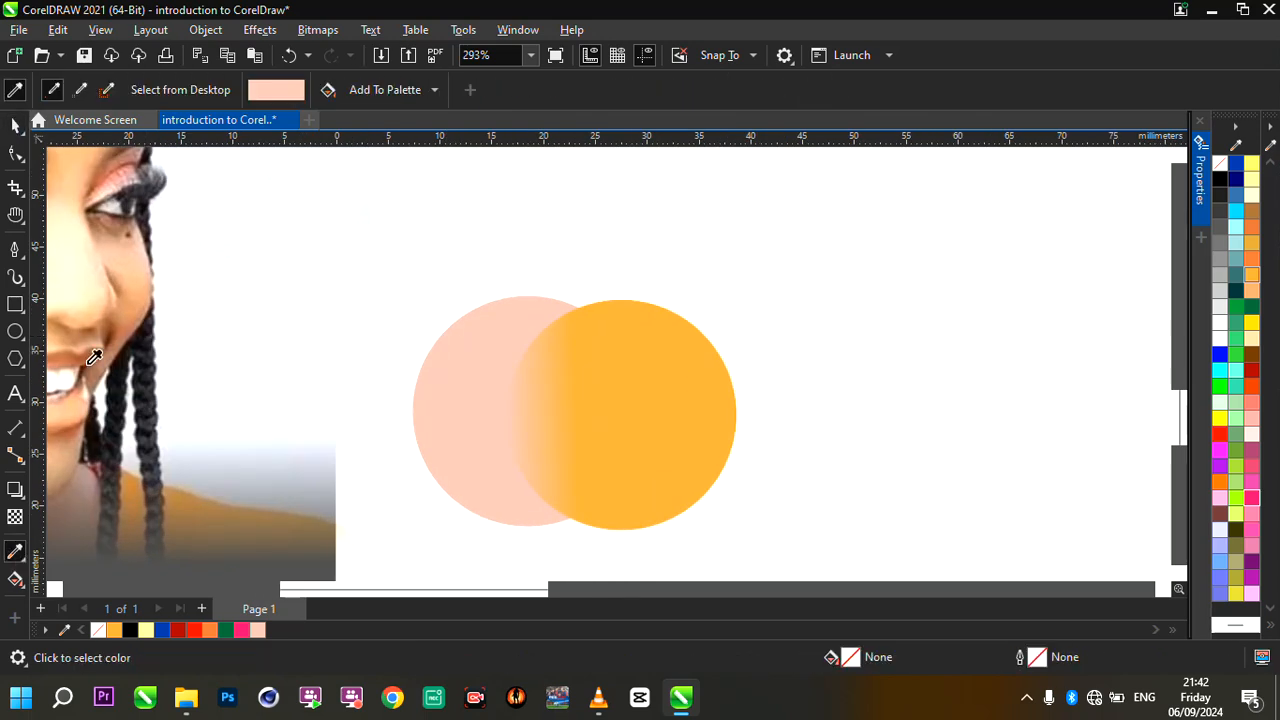
click(144, 357)
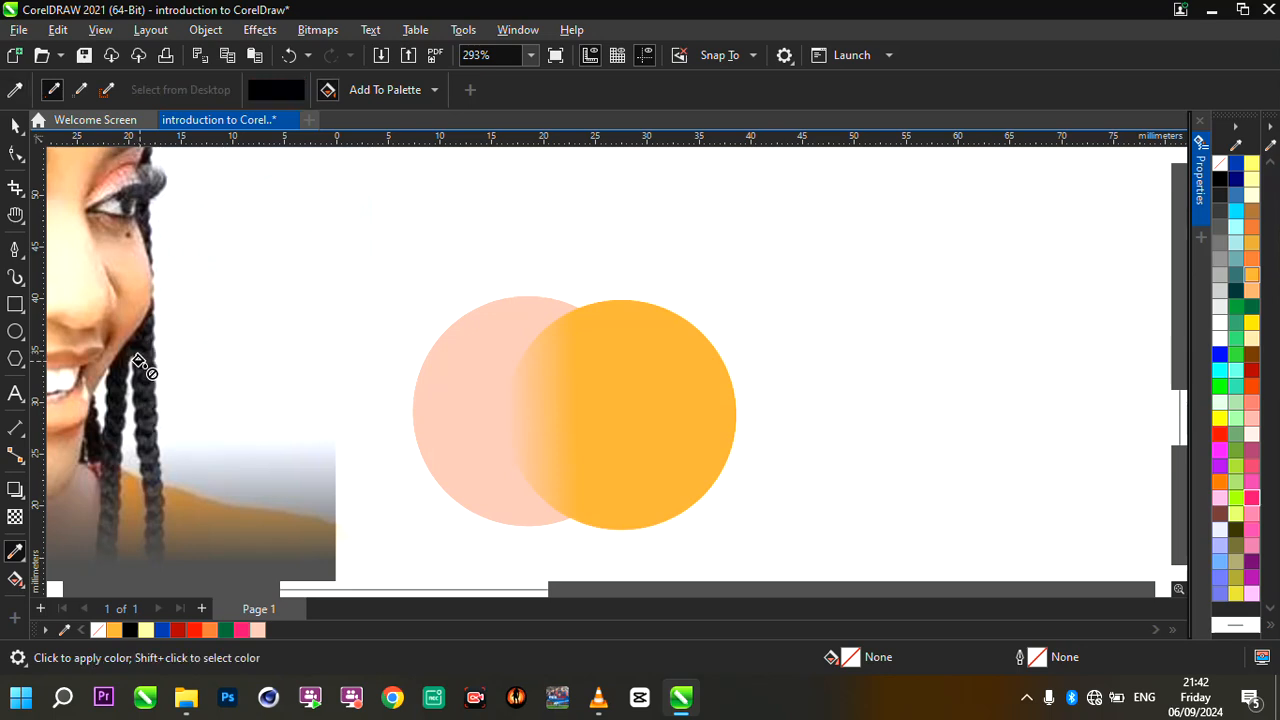
click(672, 382)
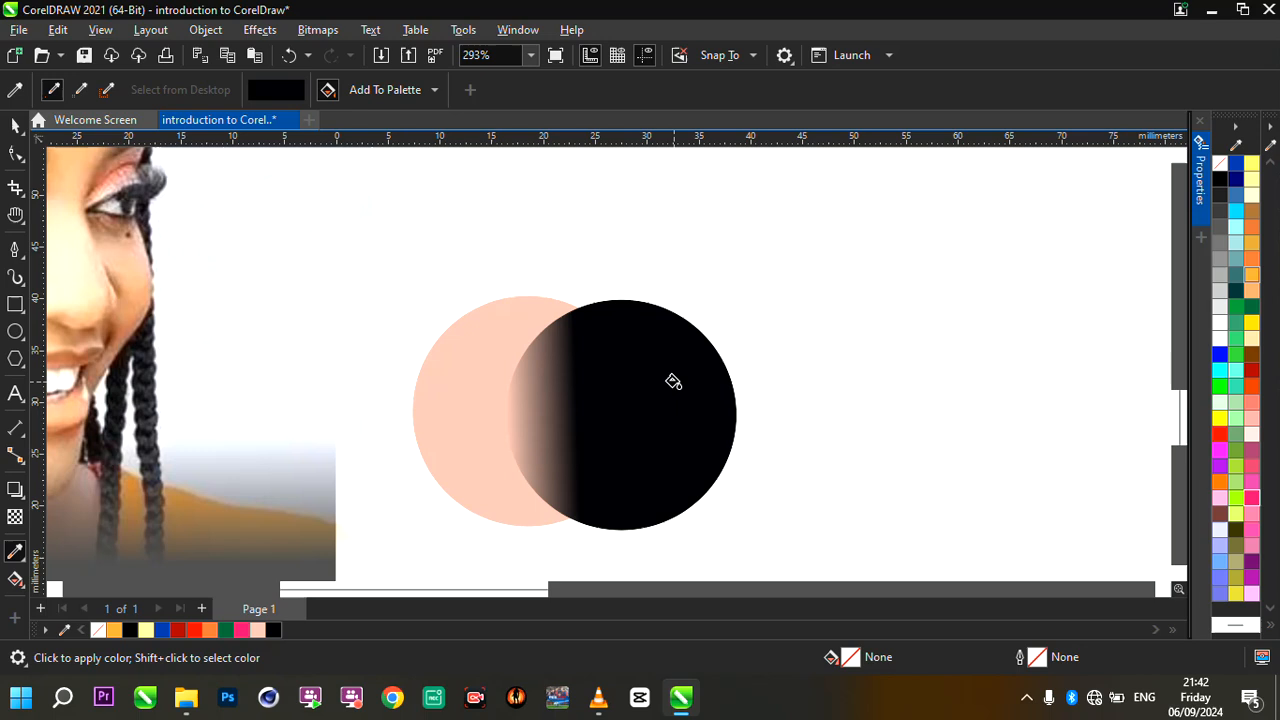
- Fill the red starburst with the sampled black, undo that fill, and return to object selection
scroll(737, 373, down, 1)
scroll(740, 374, down, 2)
scroll(620, 370, down, 2)
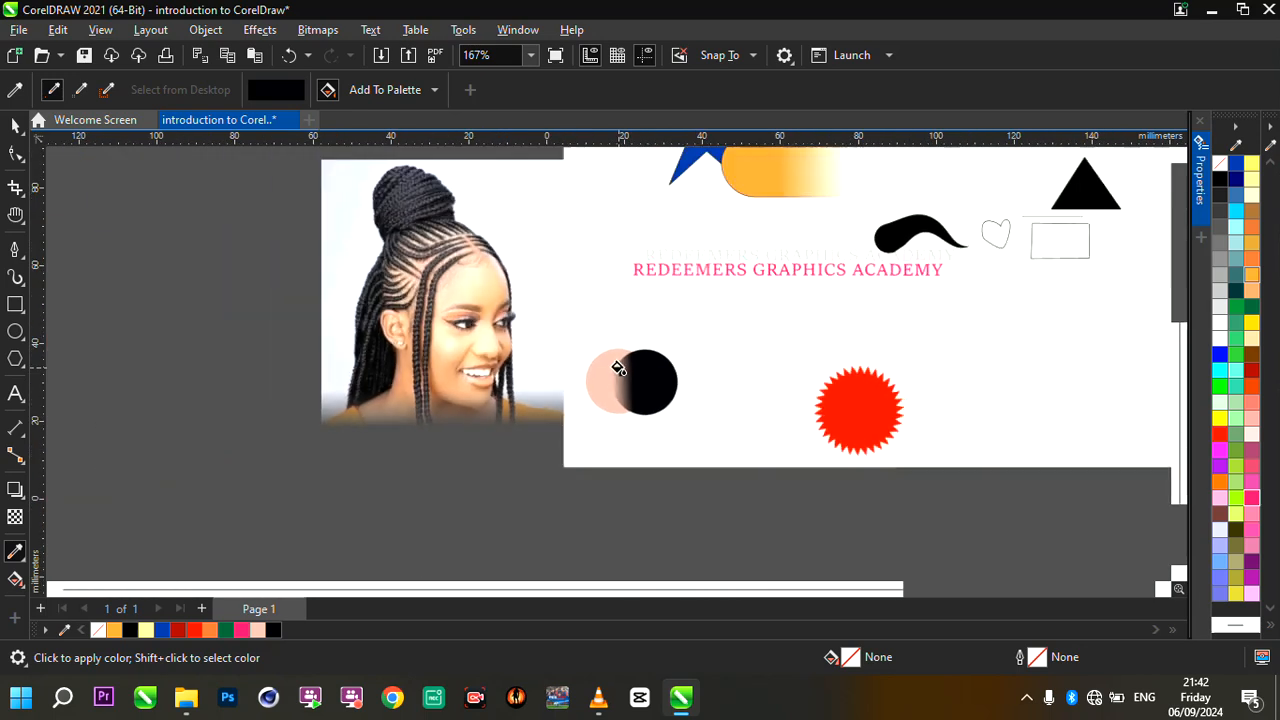
scroll(760, 368, up, 1)
click(882, 390)
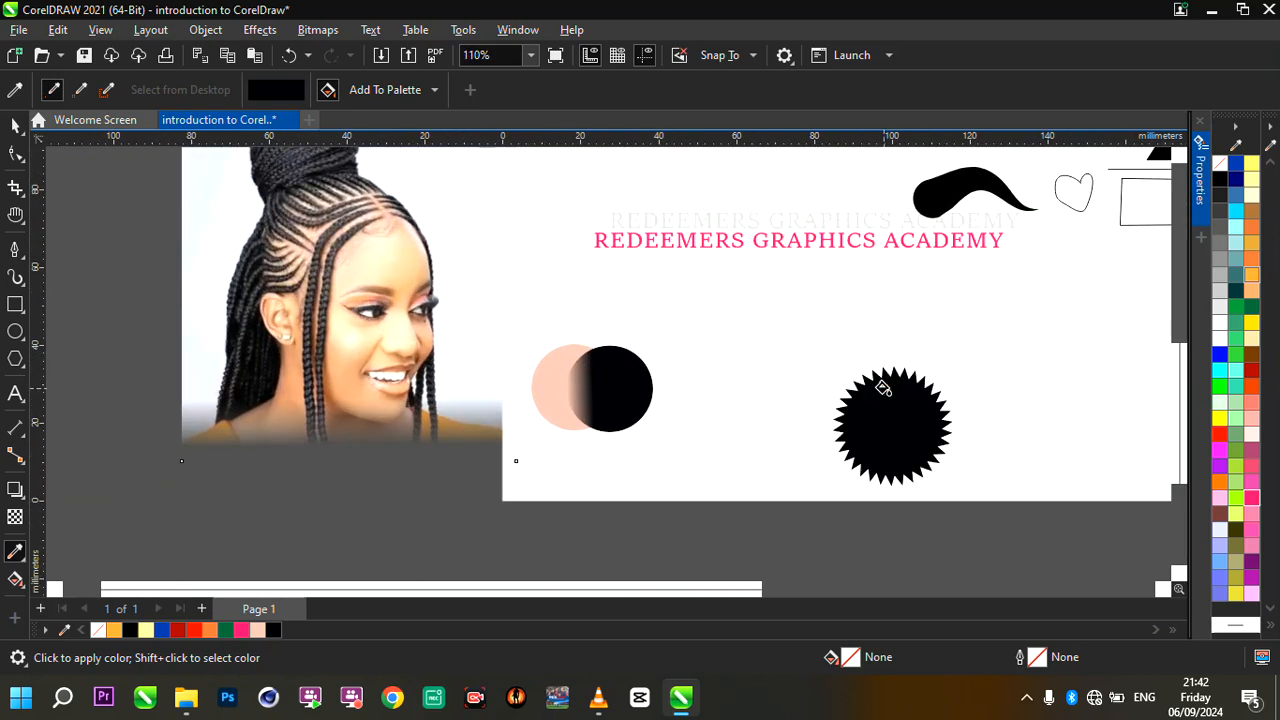
key(ctrl+z)
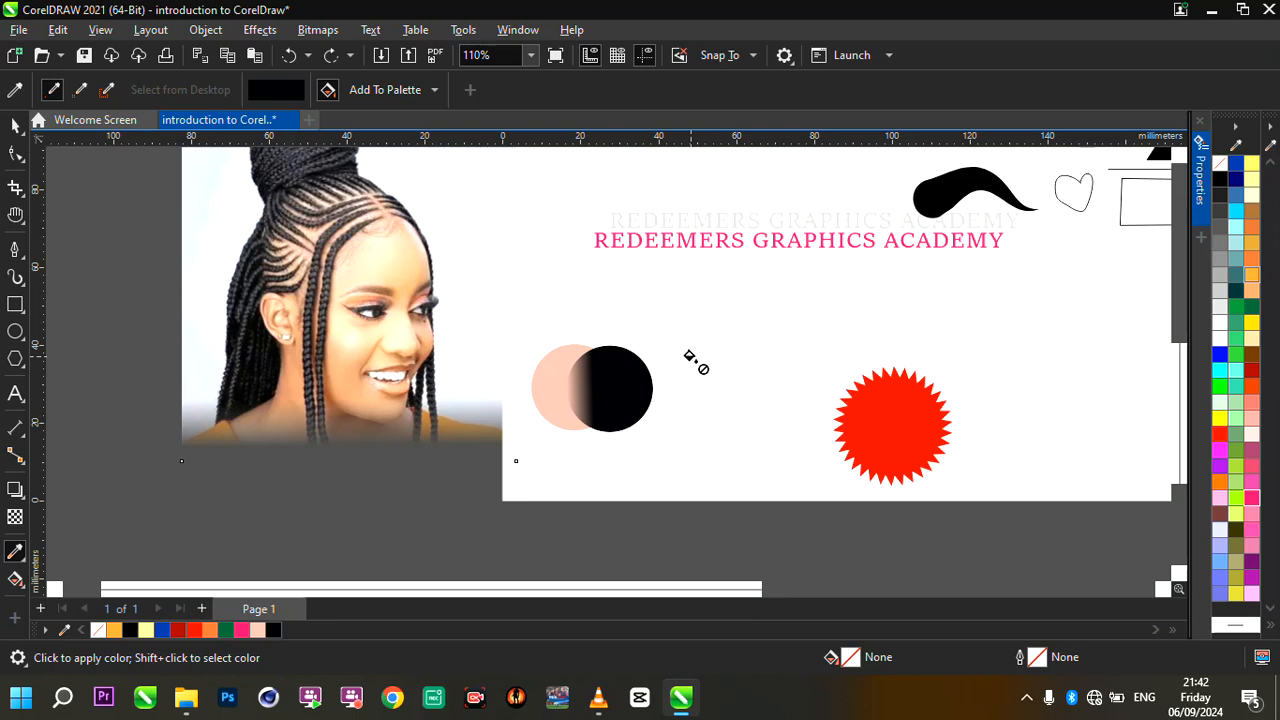
key(ctrl+z)
key(ctrl+shift+z)
click(13, 124)
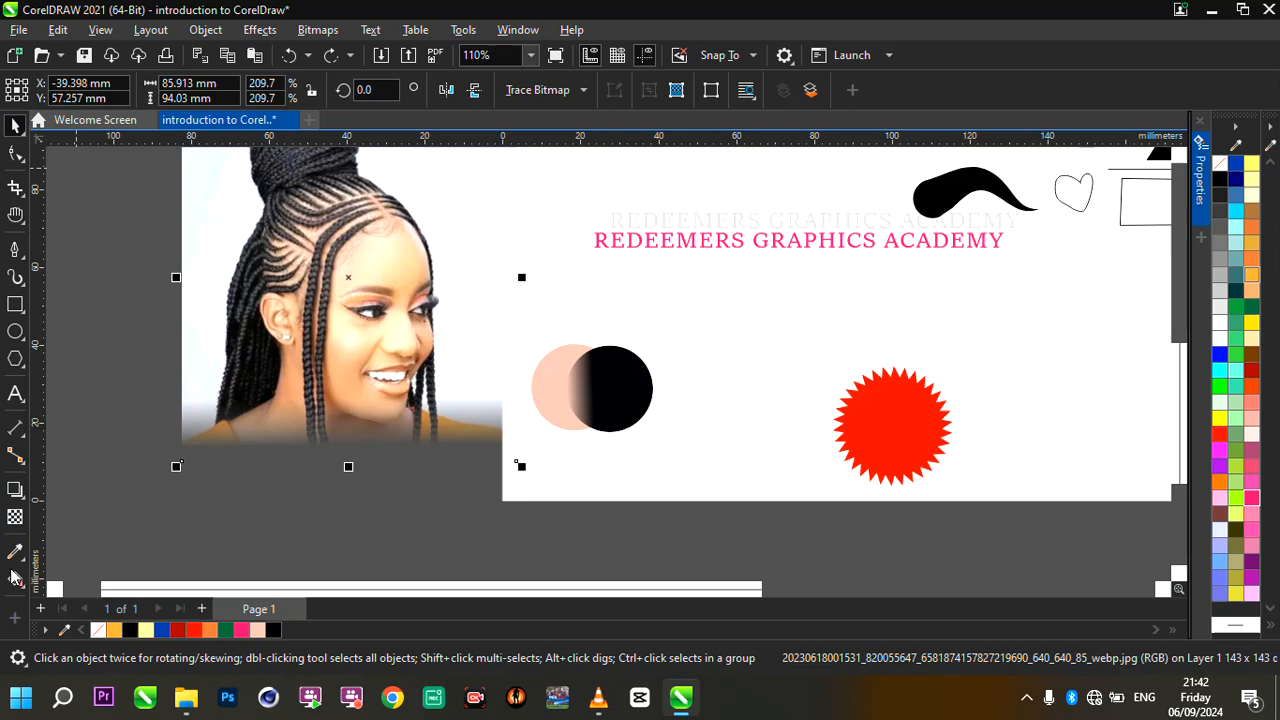
scroll(348, 377, down, 2)
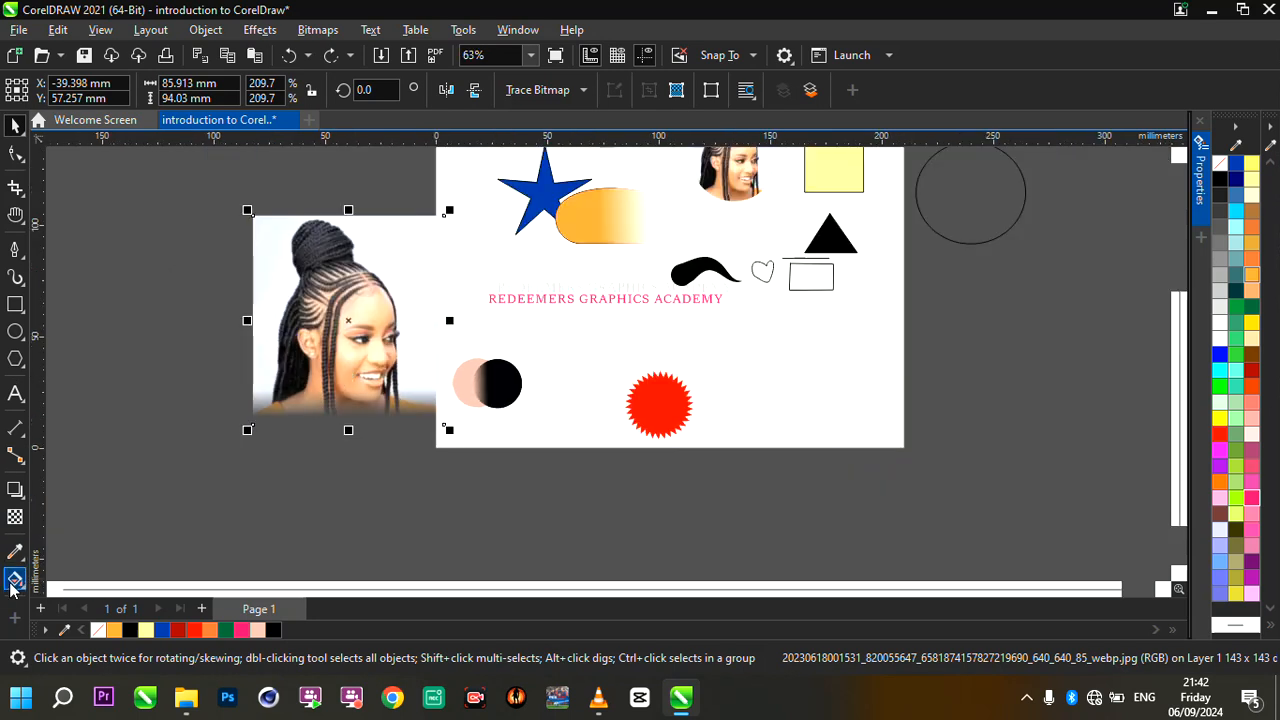
scroll(100, 543, up, 2)
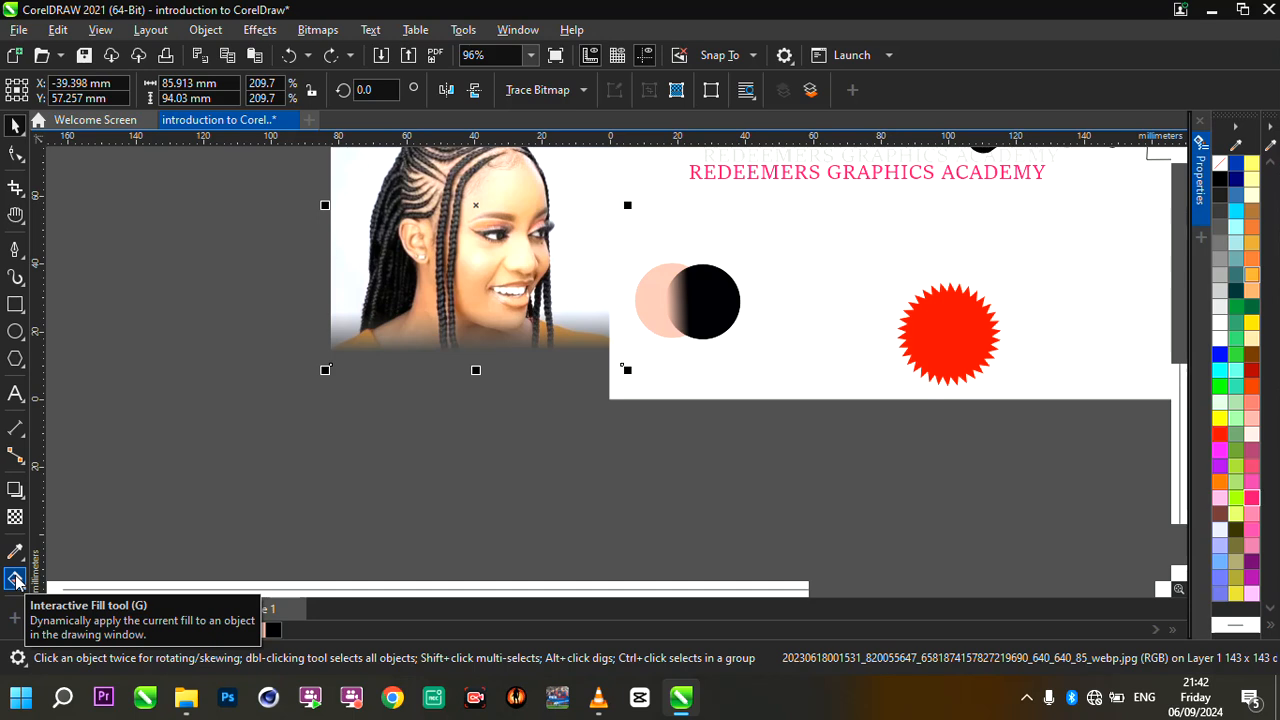
scroll(449, 343, down, 4)
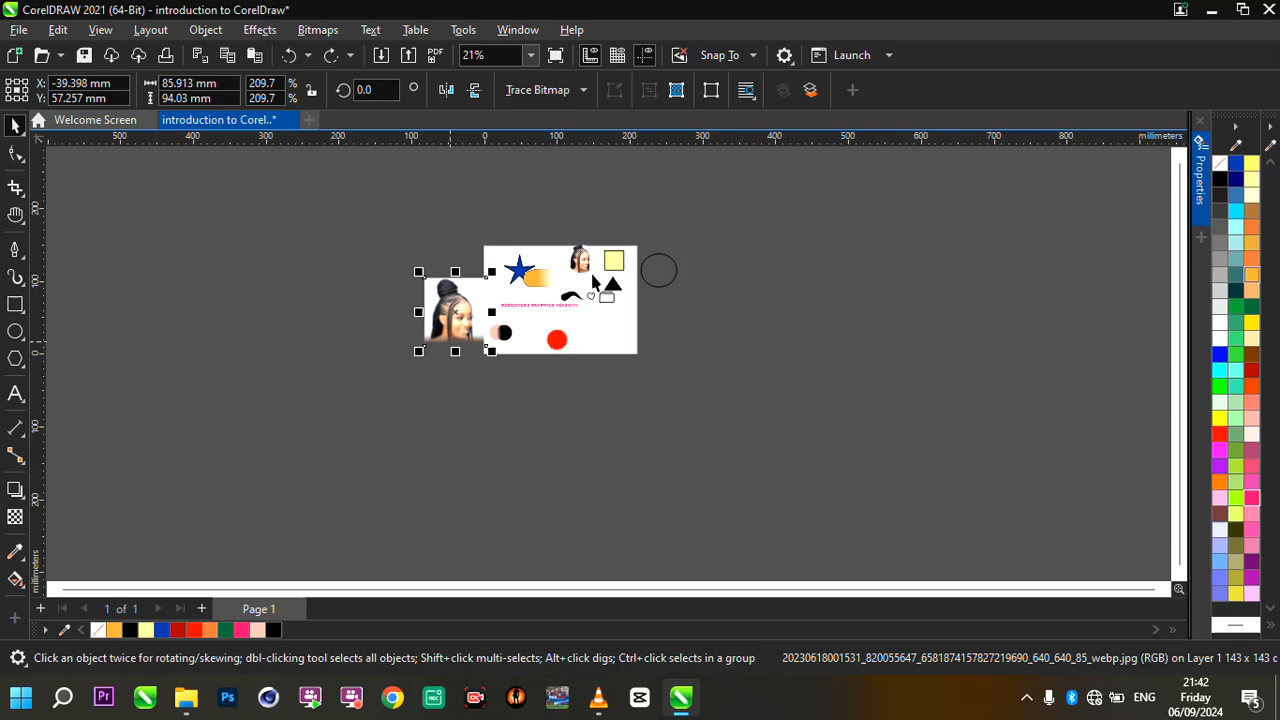
scroll(592, 283, up, 3)
scroll(409, 377, up, 2)
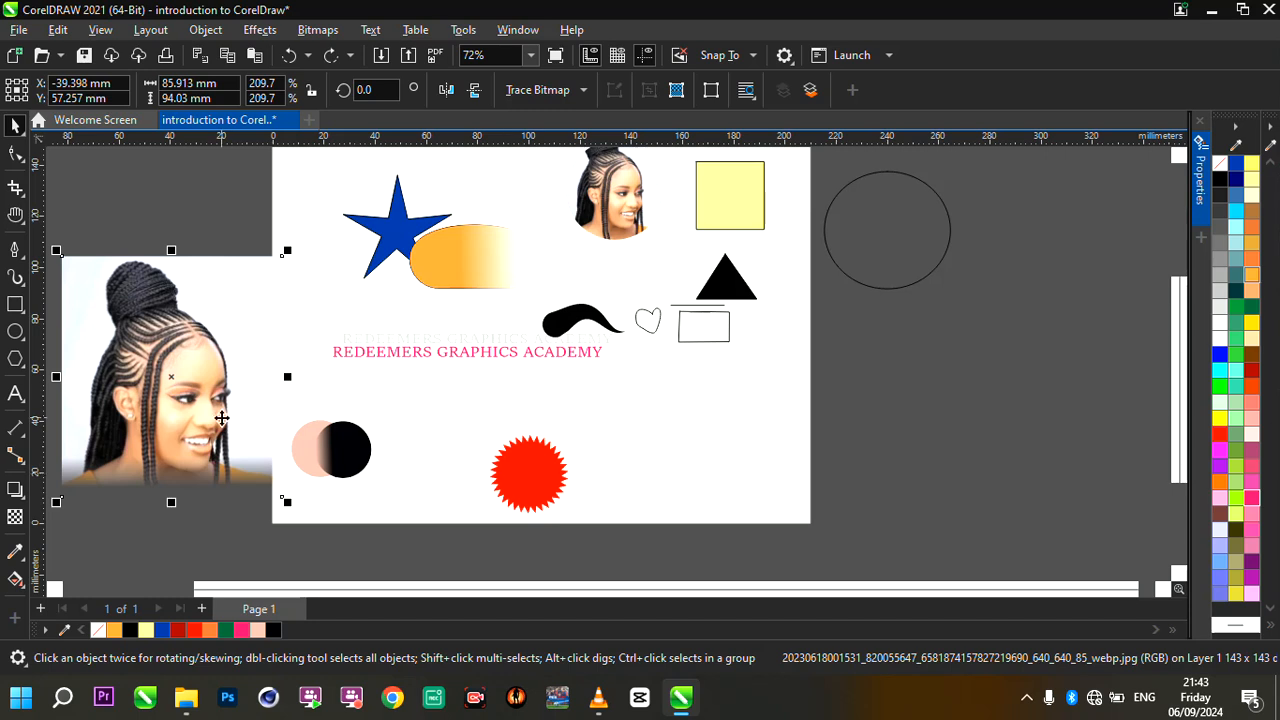
- Delete the faded photo, academy text, black brush shape, heart, blue star, orange gradient shape and two overlapping circles
key(Delete)
drag(145, 307, 719, 404)
drag(234, 308, 729, 382)
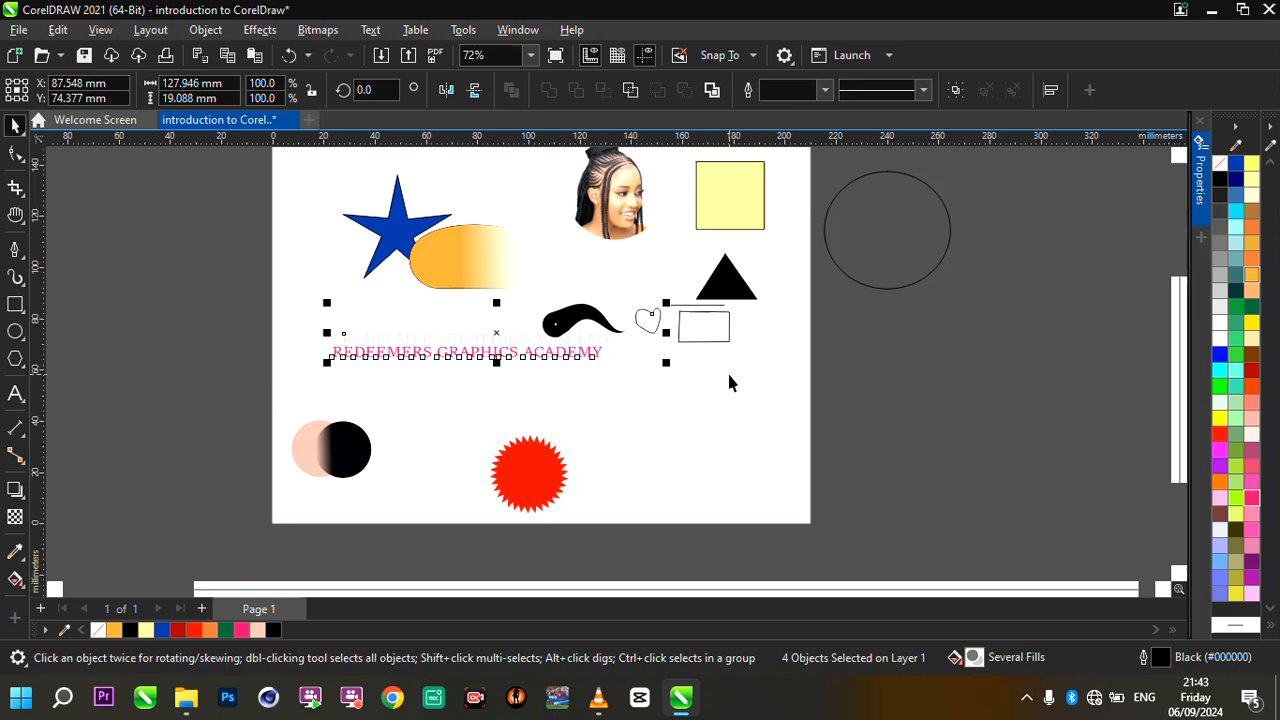
key(Delete)
drag(209, 171, 586, 316)
key(Delete)
drag(169, 357, 437, 524)
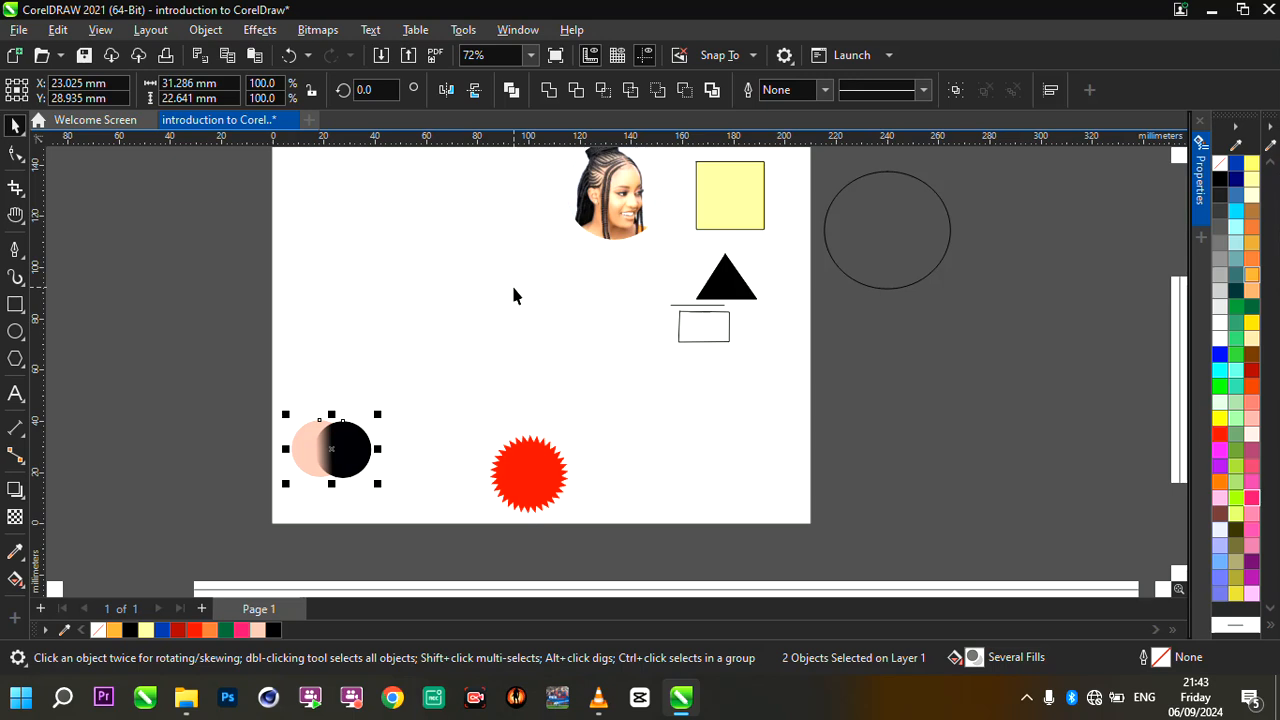
key(Delete)
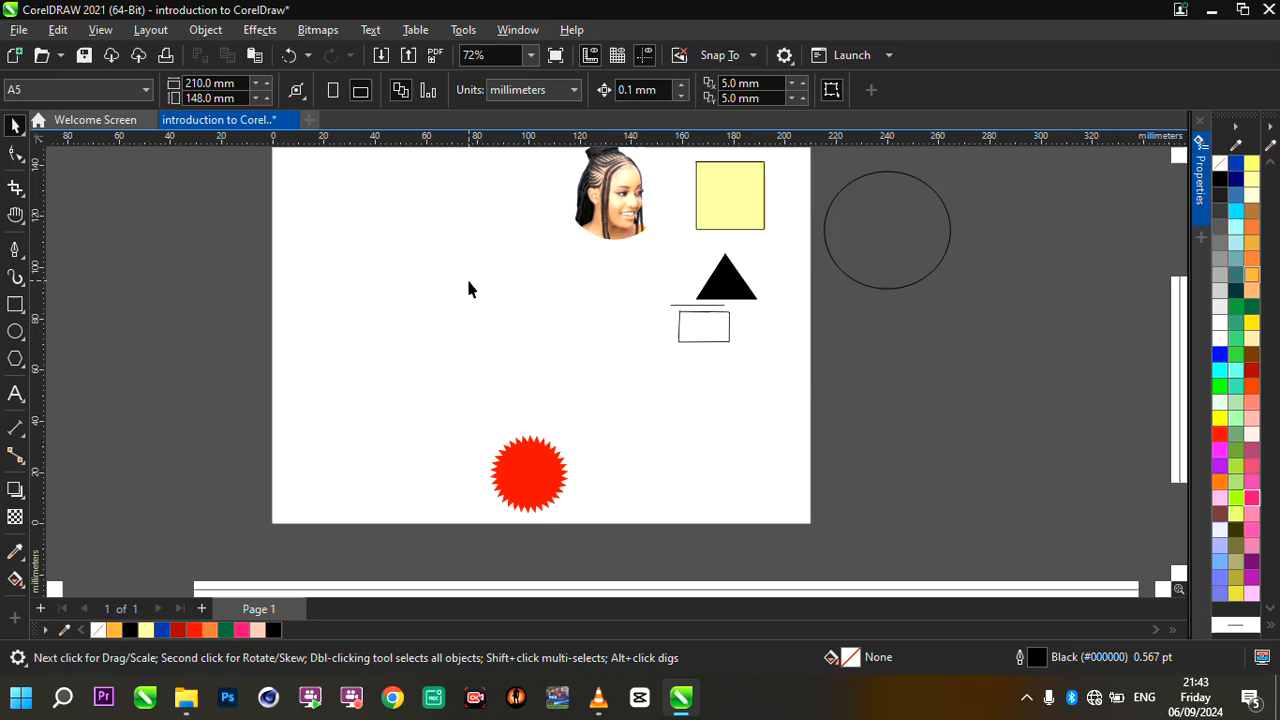
- Draw a circle about 58.6 mm in diameter in the cleared area of the page, around X 51 mm, Y 84 mm
scroll(598, 275, down, 1)
scroll(537, 215, up, 3)
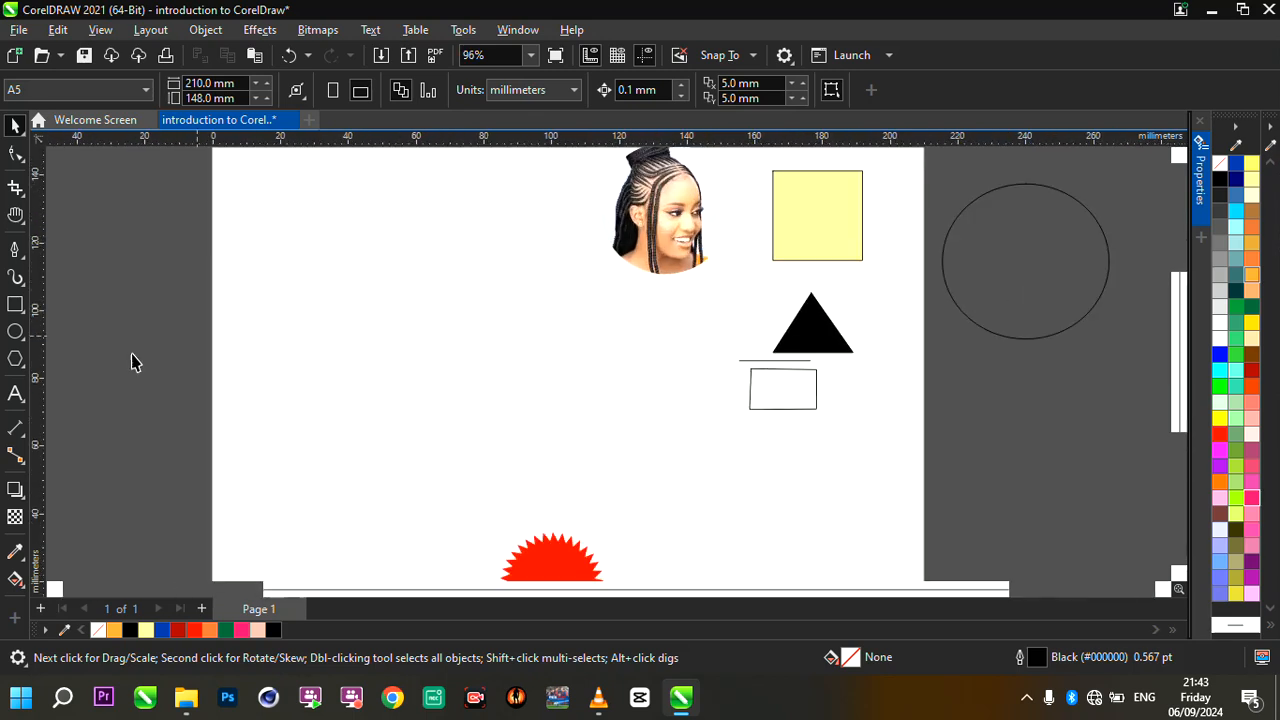
click(15, 310)
click(15, 331)
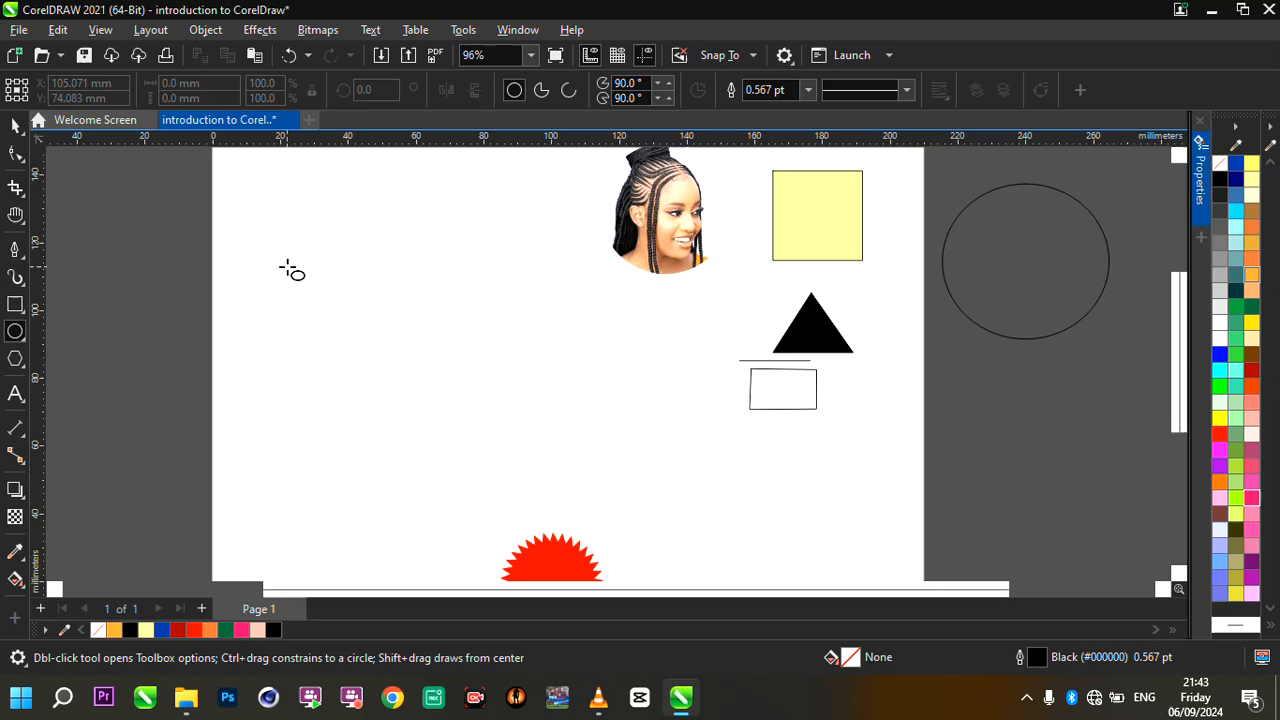
drag(287, 267, 487, 450)
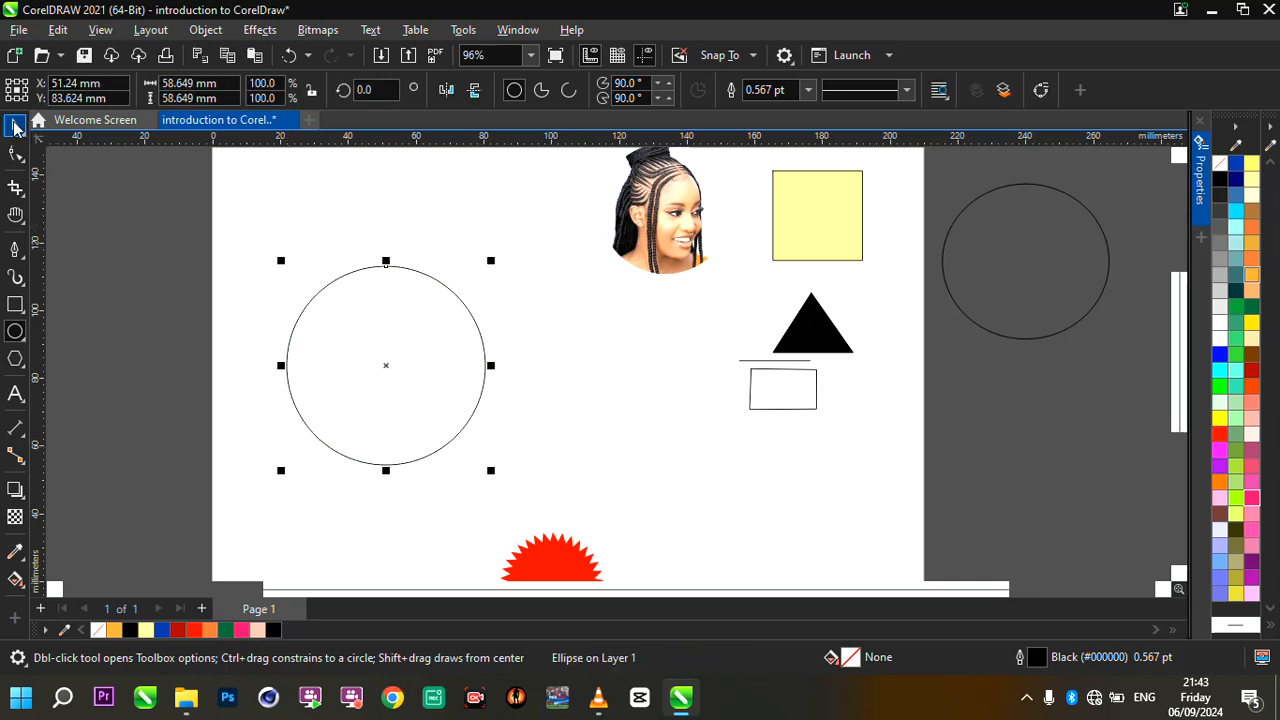
click(15, 124)
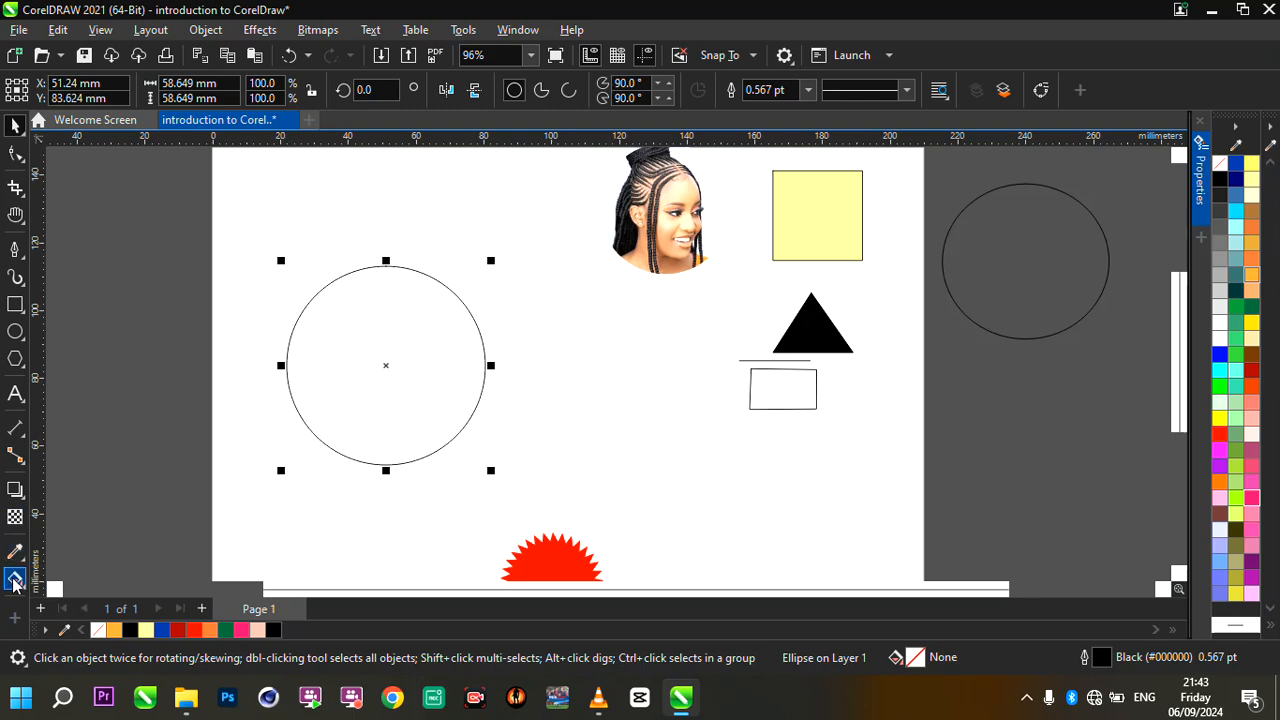
- Apply a horizontal black-to-white fountain fill across the new circle with the Interactive Fill tool
click(15, 580)
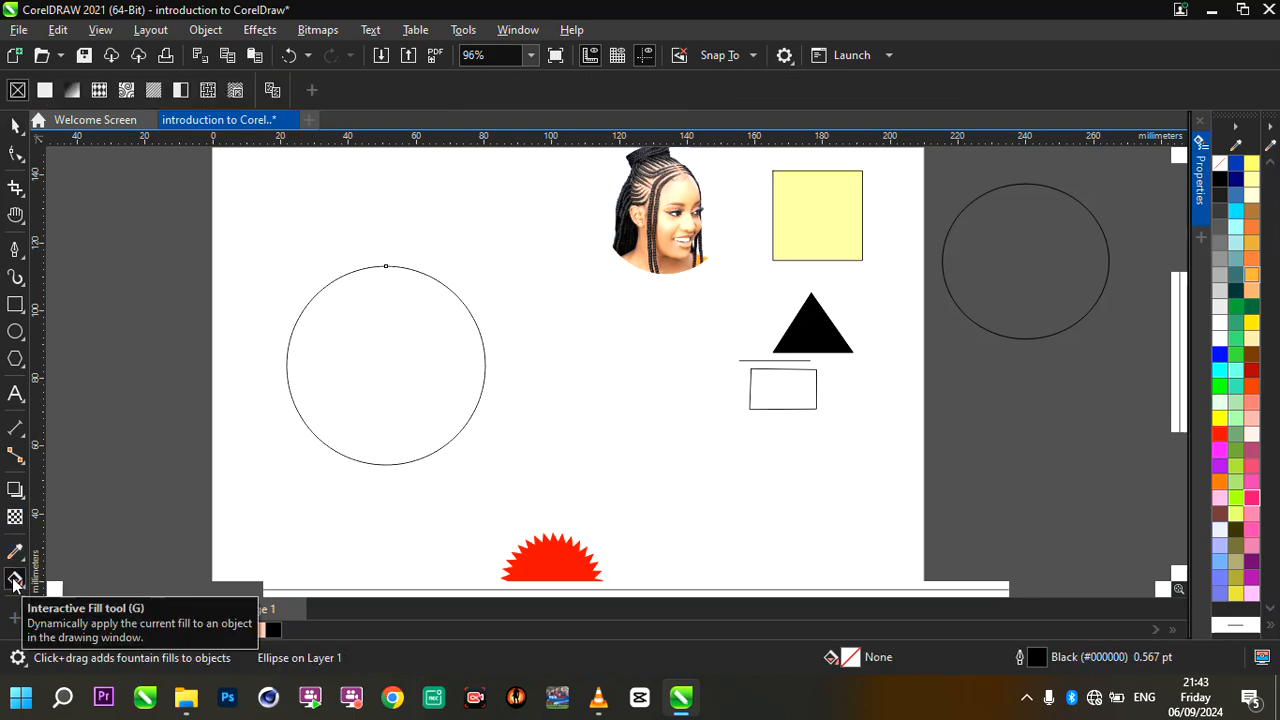
drag(279, 360, 470, 360)
scroll(480, 361, up, 2)
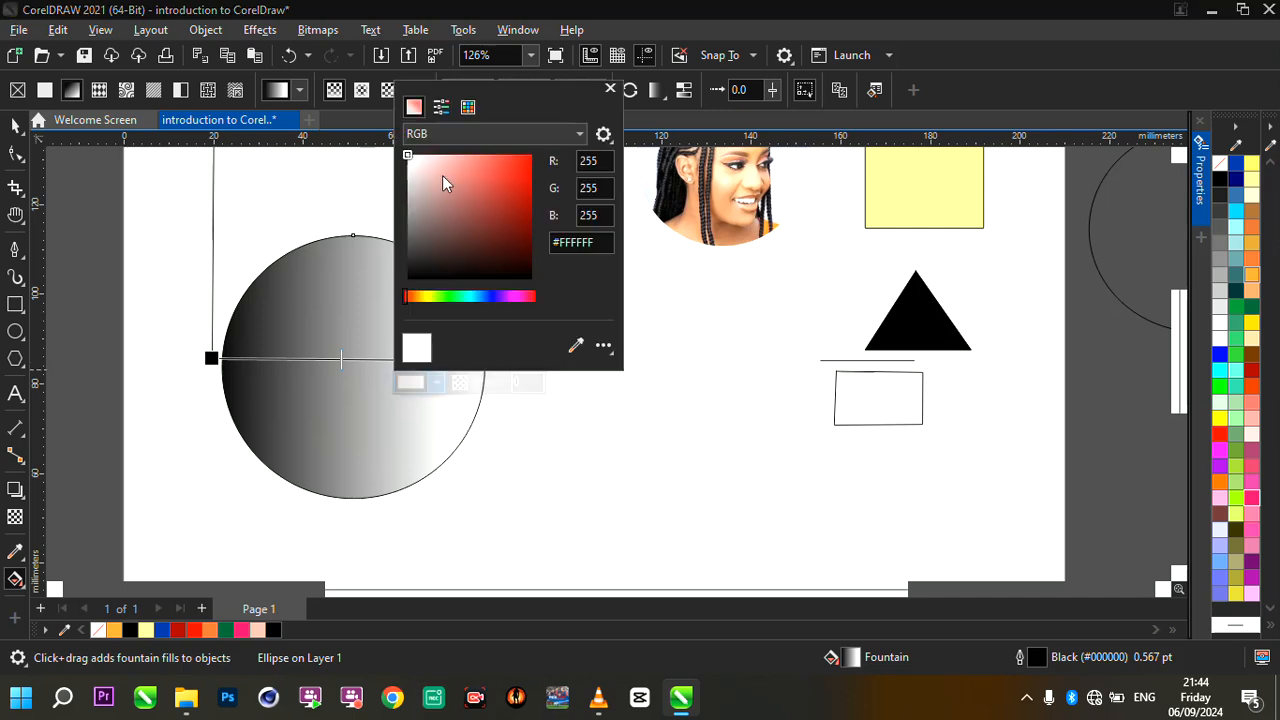
- Change the white end colour of the circle's fountain fill to golden yellow #E6B607
click(525, 178)
mouse_move(433, 295)
mouse_down()
mouse_move(443, 300)
mouse_move(420, 297)
mouse_up()
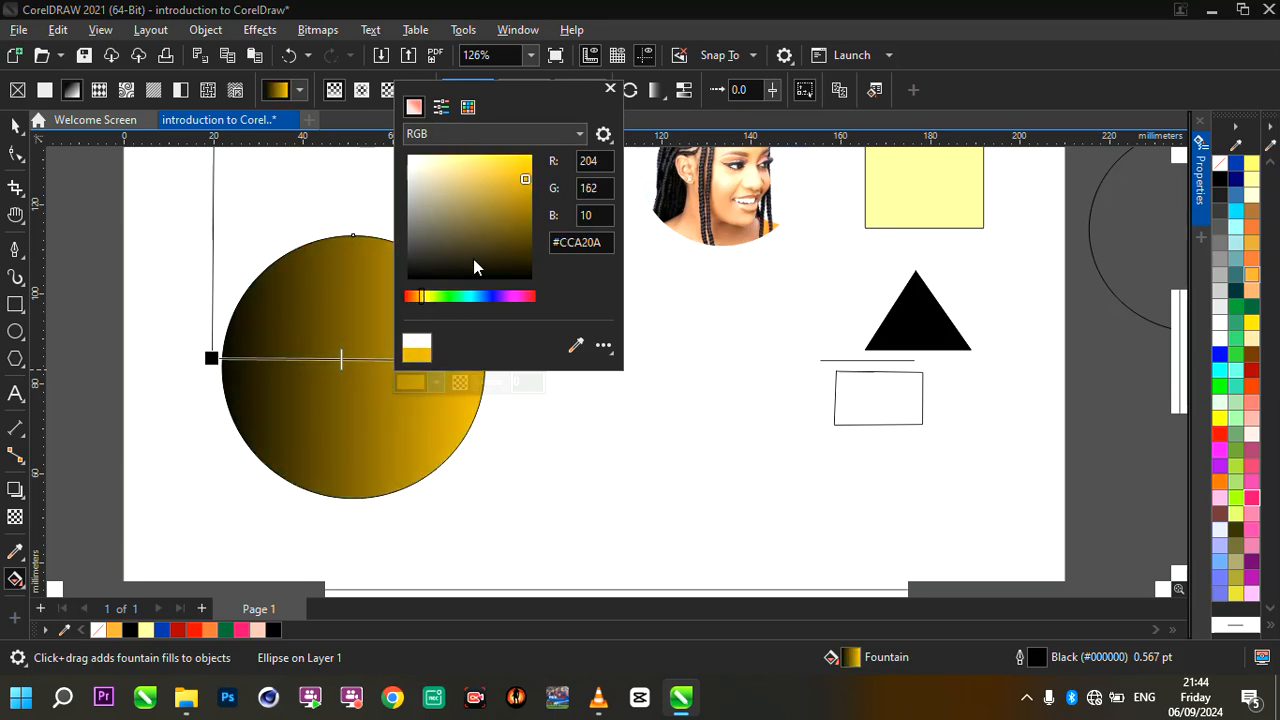
click(528, 165)
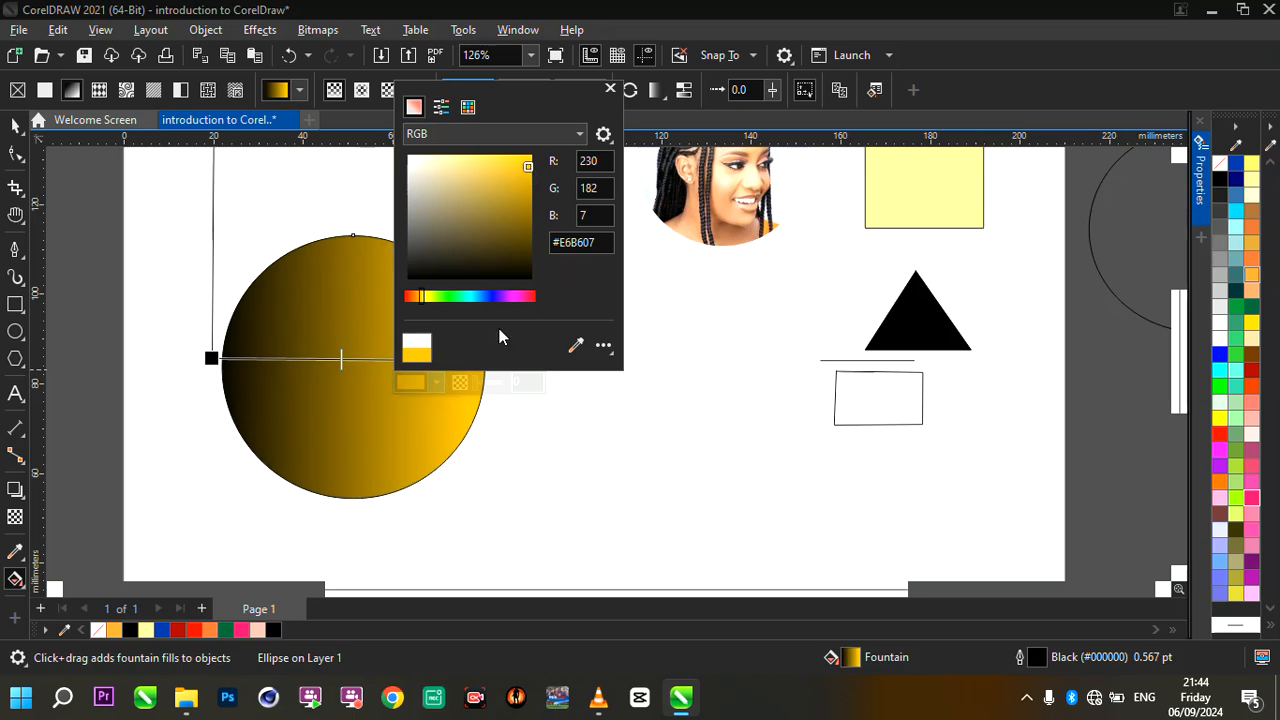
- Change the black start colour of the circle's fountain fill to dark golden orange #B57704
click(216, 360)
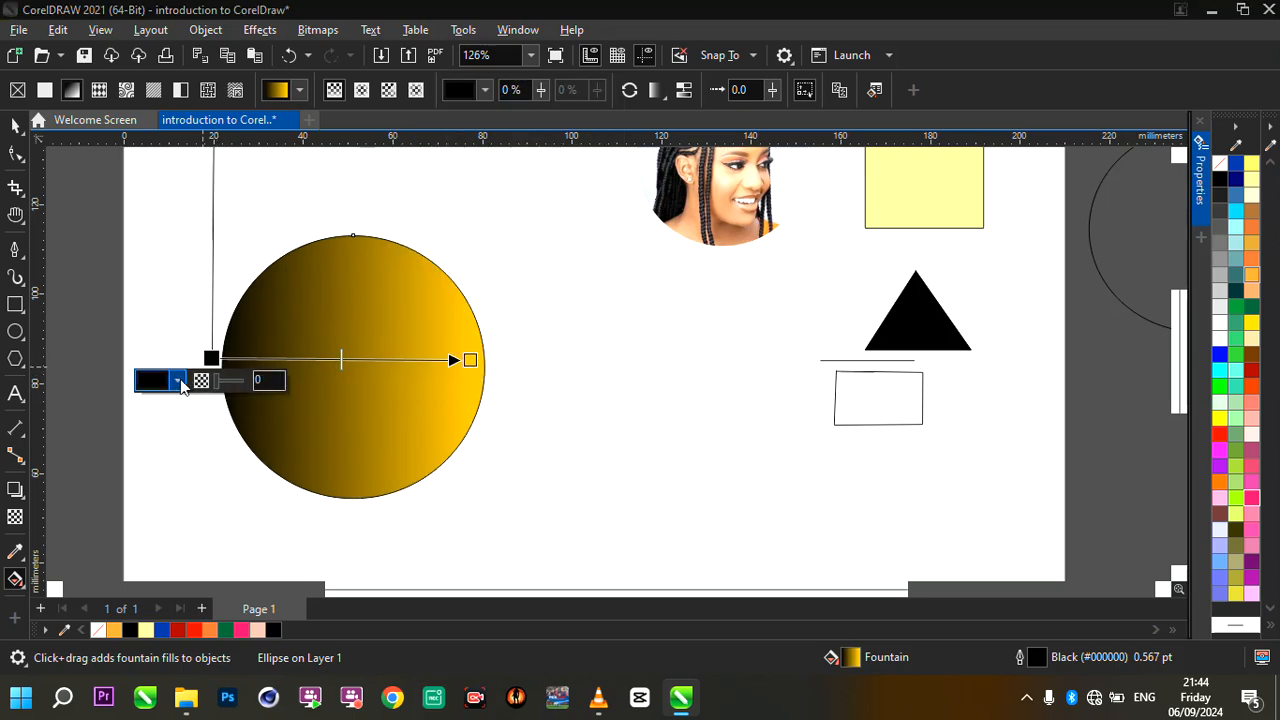
click(178, 381)
click(161, 296)
drag(161, 300, 160, 300)
mouse_move(261, 191)
mouse_down()
mouse_move(274, 224)
mouse_move(272, 190)
mouse_up()
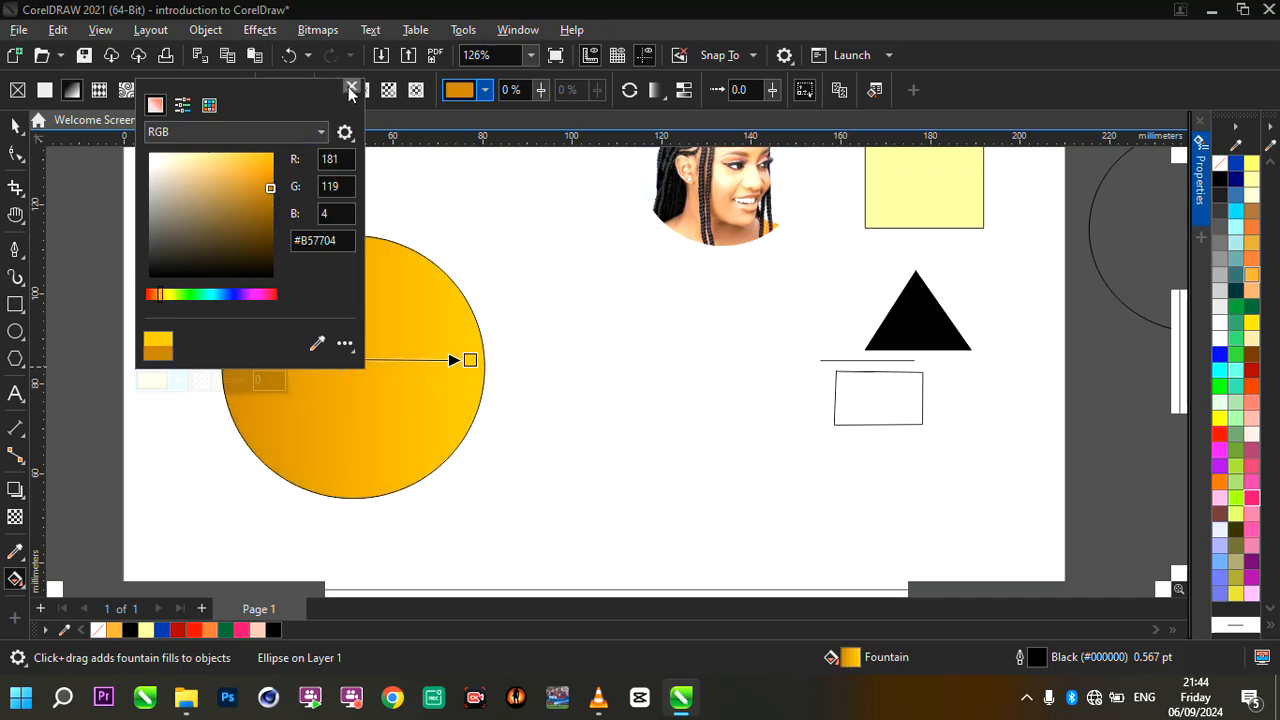
click(350, 88)
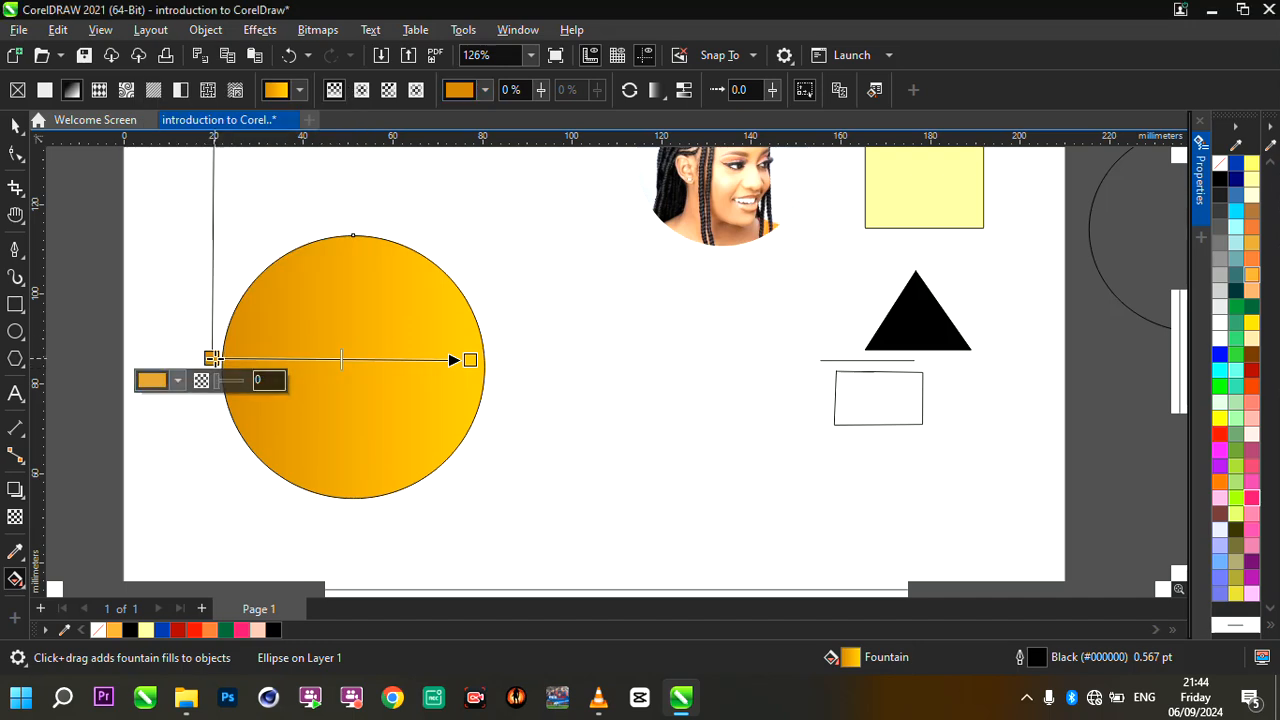
- Set the circle's fountain fill to palette orange at the start node and bright yellow at the end node
click(1220, 484)
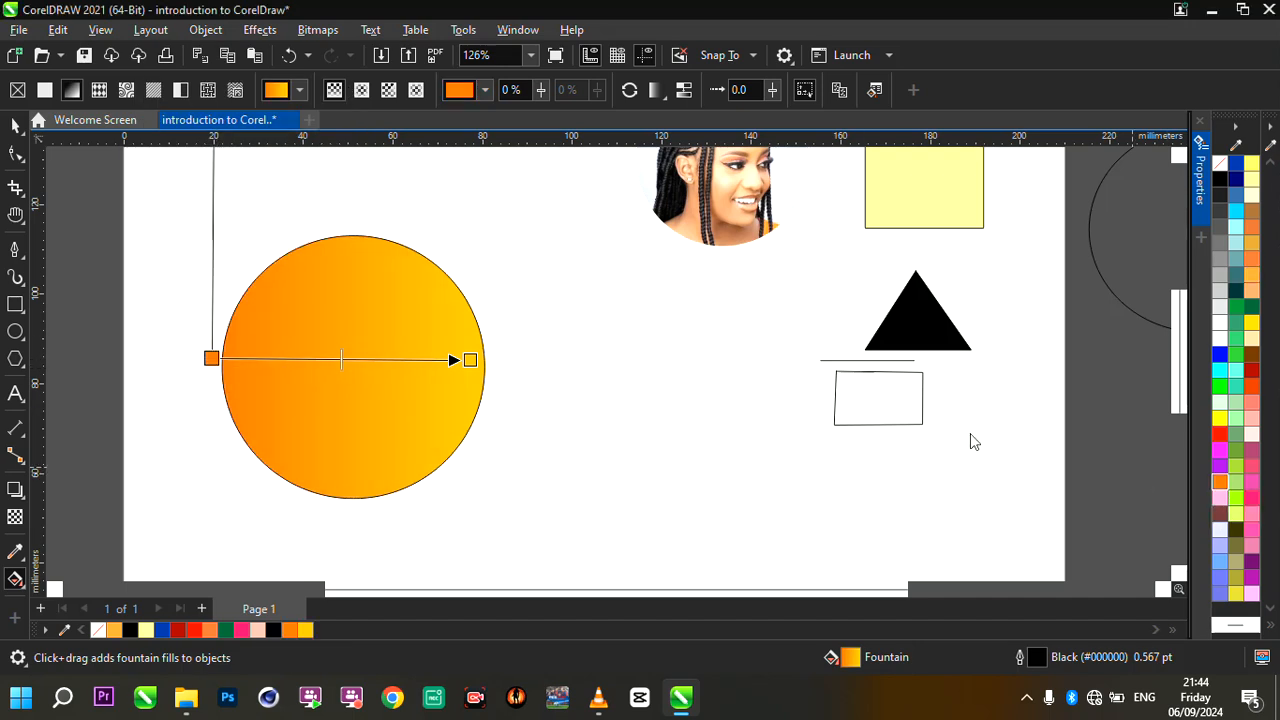
click(470, 359)
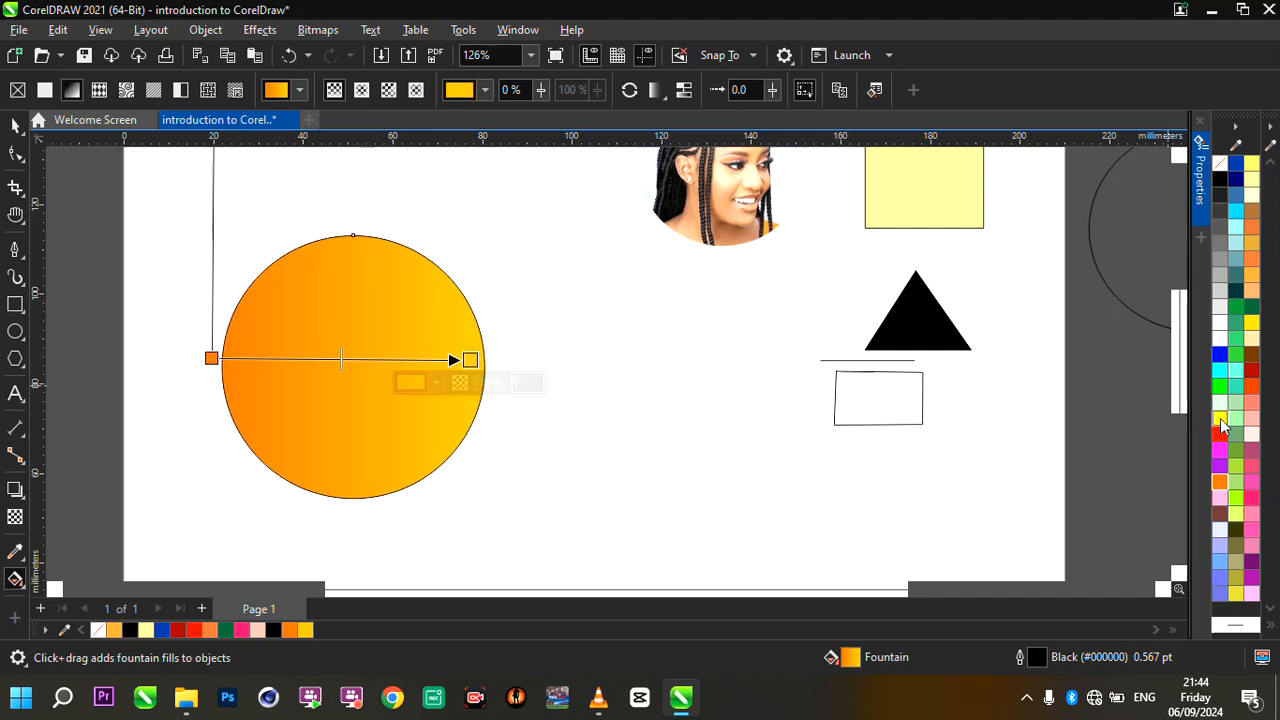
click(1220, 418)
- Redraw the orange-to-yellow fountain fill almost horizontally, from the circle's left edge to slightly beyond its right edge
mouse_move(470, 359)
mouse_down()
mouse_move(515, 359)
mouse_move(463, 359)
mouse_up()
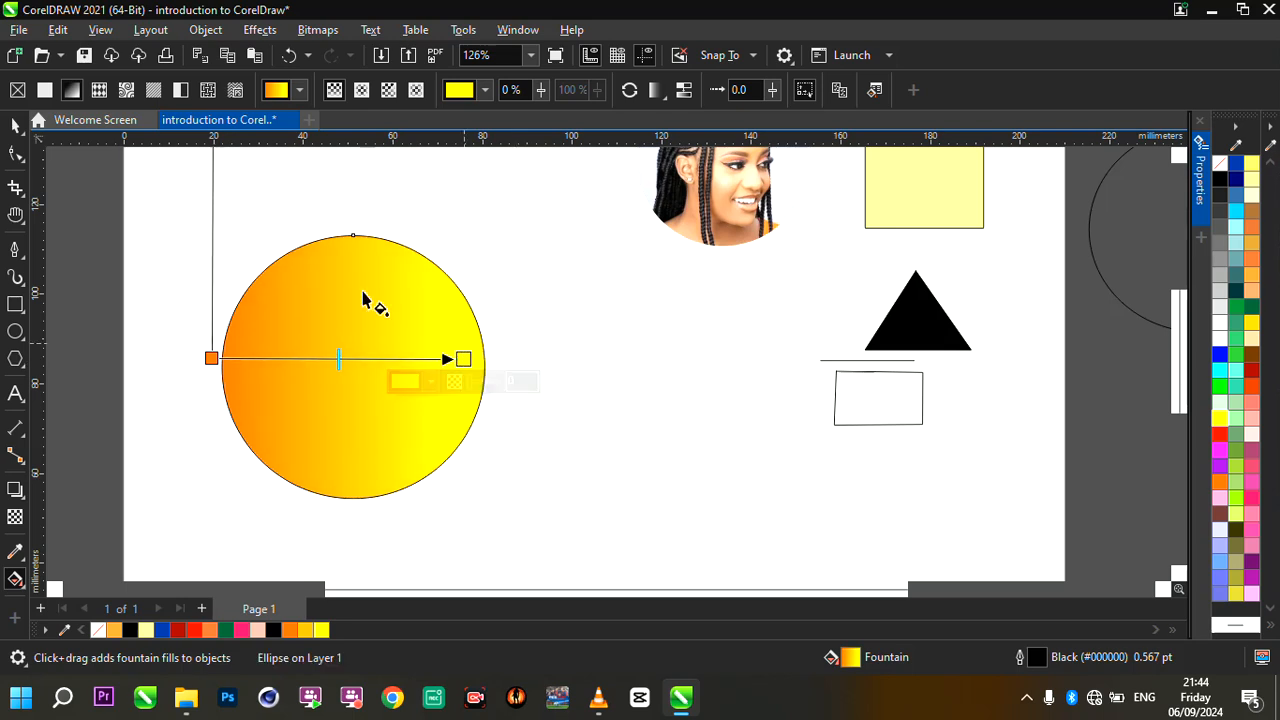
scroll(290, 318, up, 2)
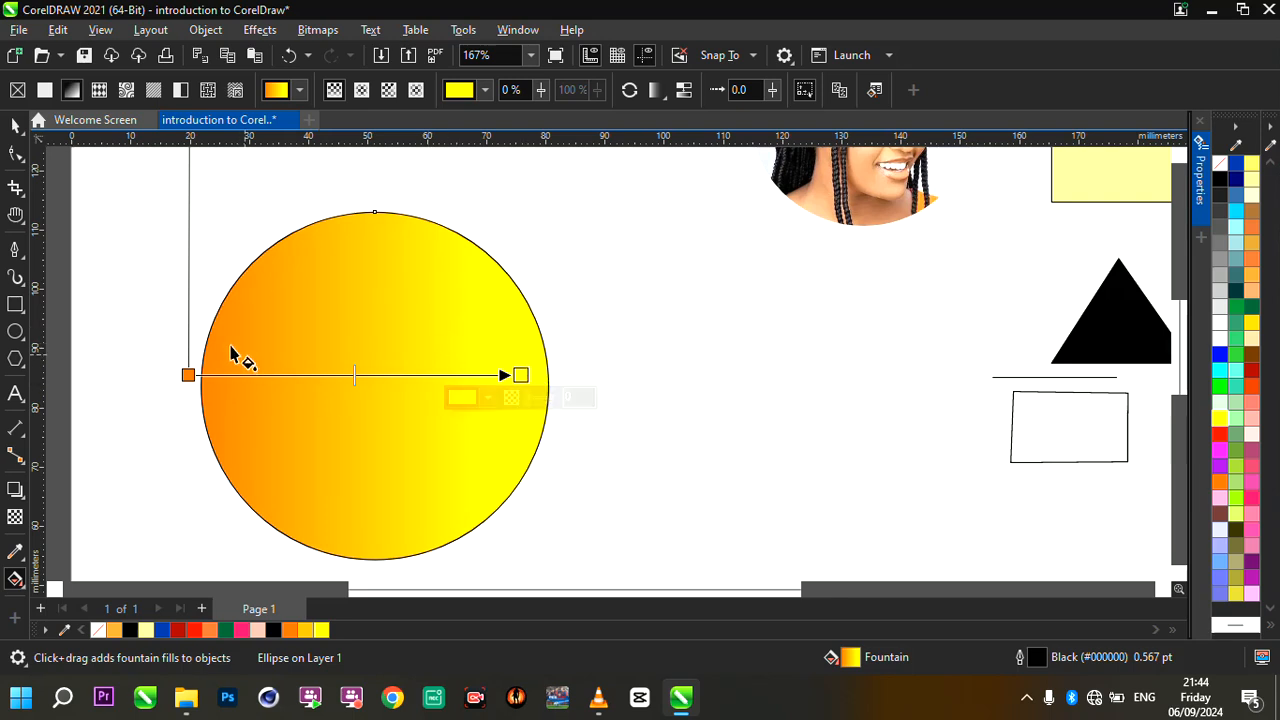
drag(199, 343, 577, 350)
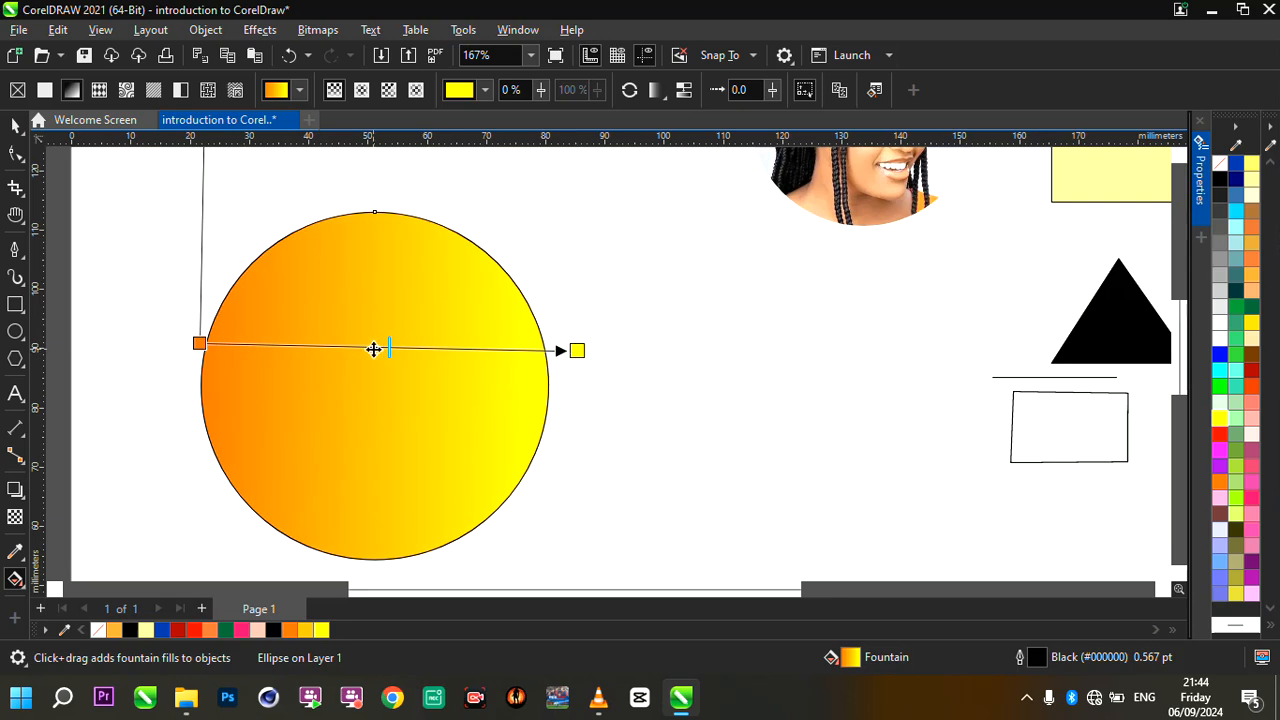
- Add a colour node at about 47% along the circle's fountain fill, and undo an extra node placed at 24%
scroll(373, 349, up, 1)
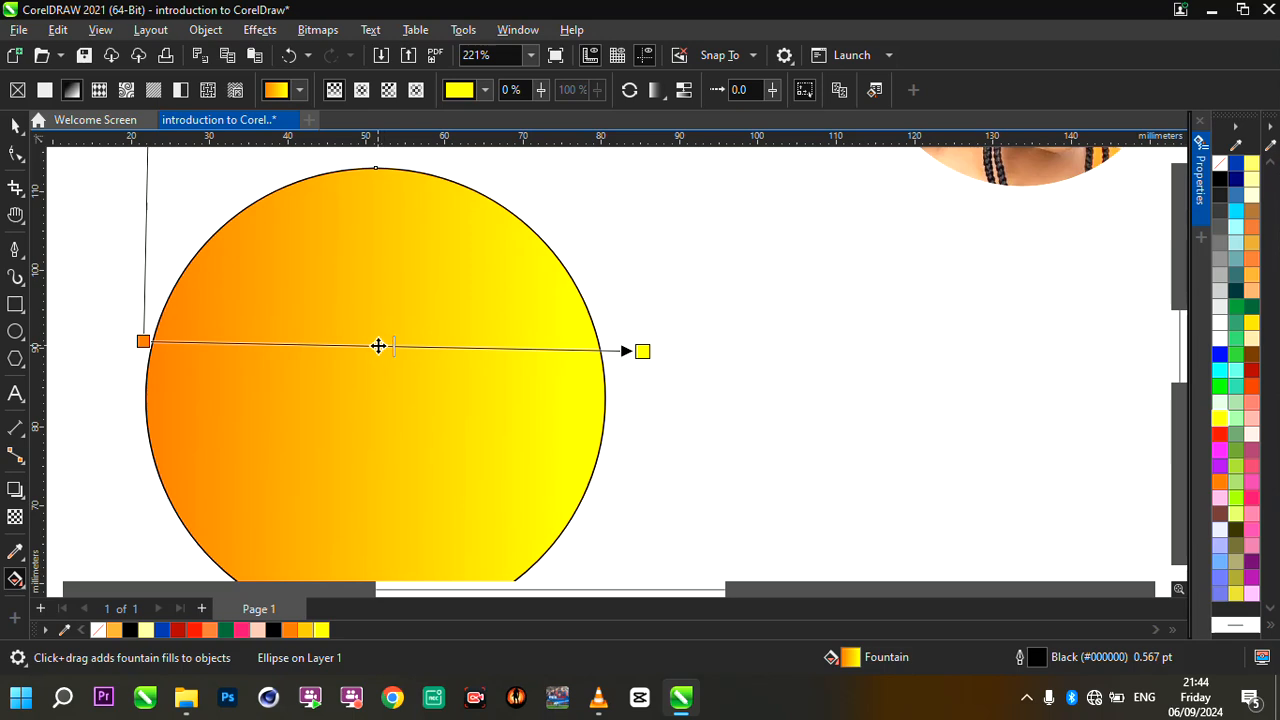
double_click(378, 346)
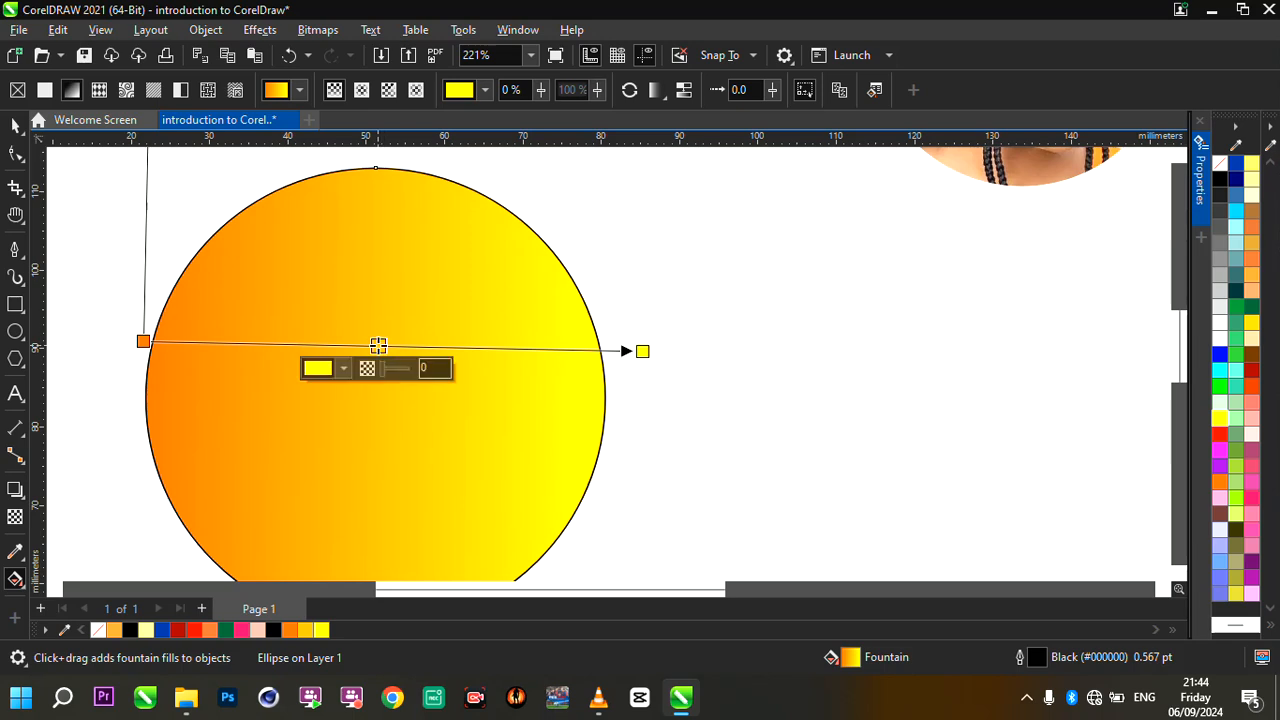
drag(376, 346, 263, 343)
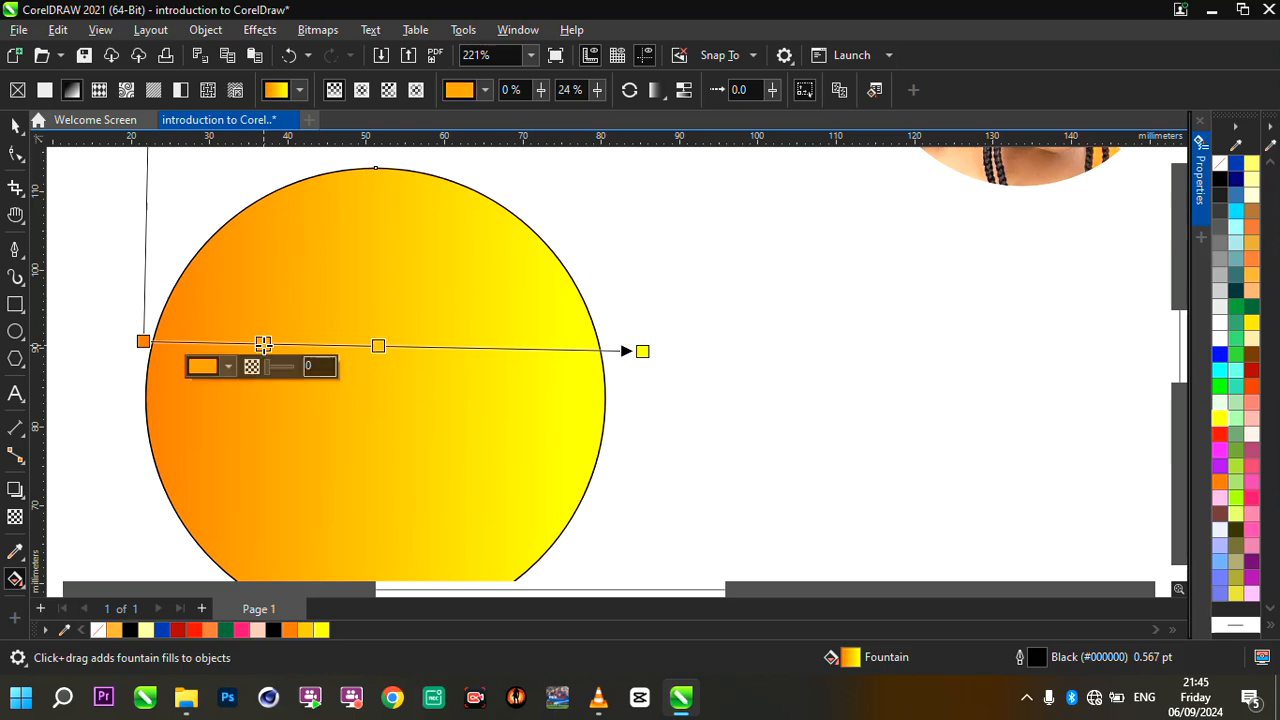
key(ctrl+z)
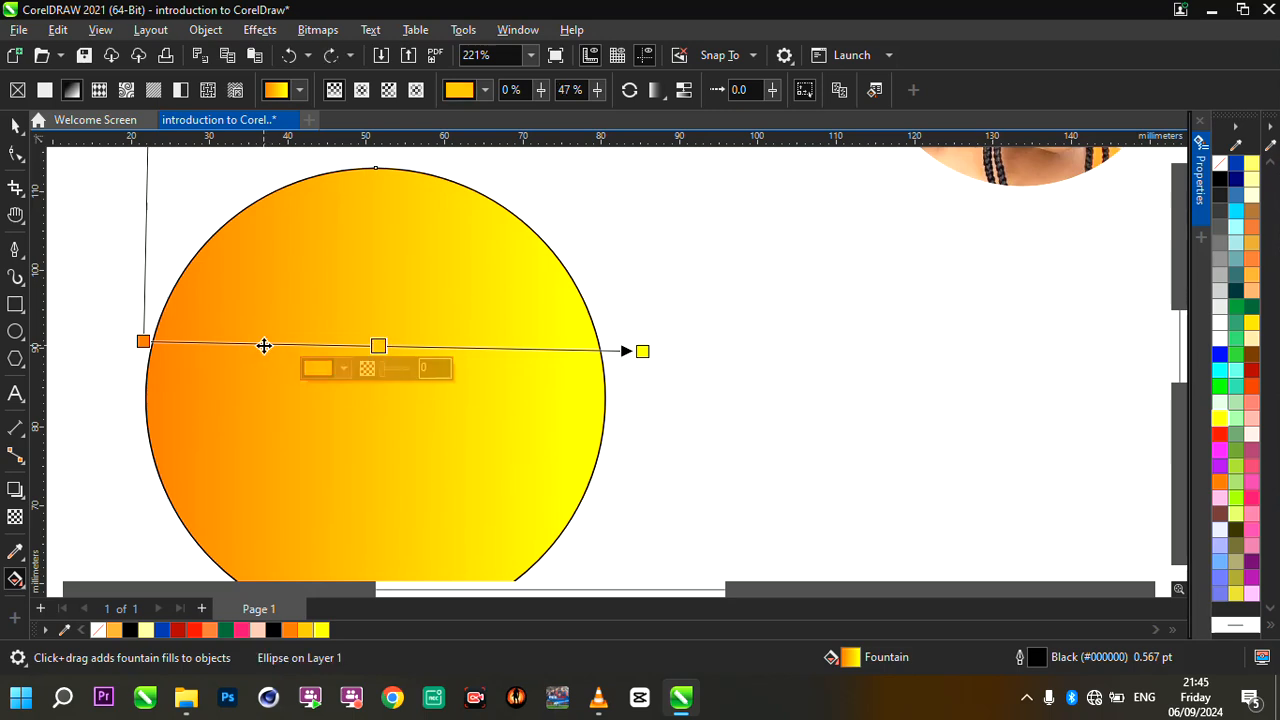
- Colour the middle node of the circle's fountain fill hot pink after trying red and blue, and return to the Pick tool
click(180, 630)
click(161, 630)
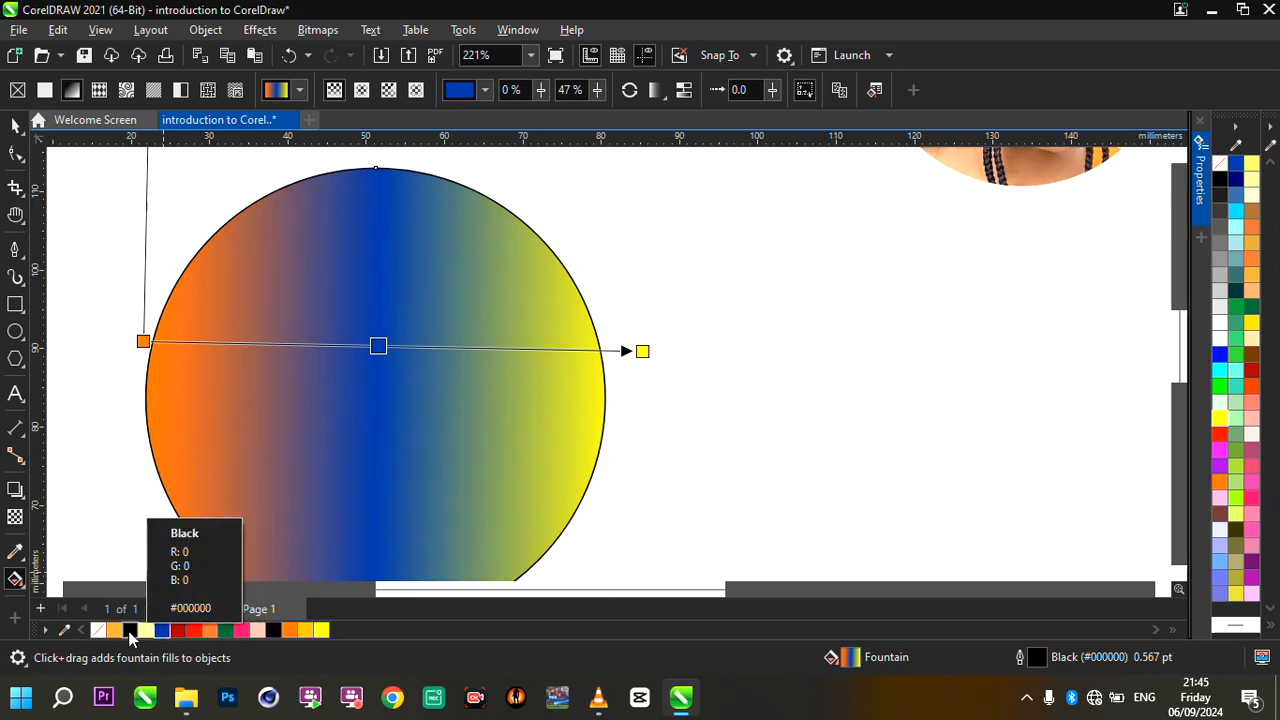
click(242, 630)
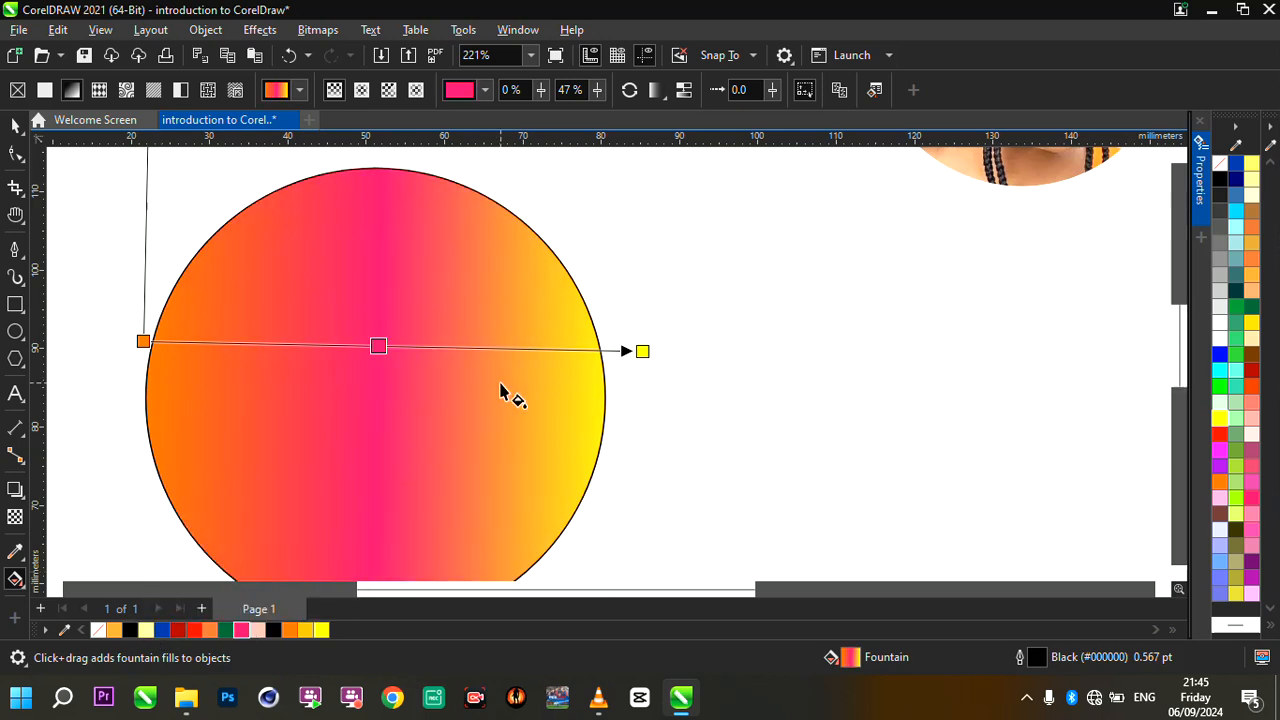
scroll(500, 391, down, 2)
scroll(503, 385, up, 2)
click(15, 125)
- Move the circular PowerClip portrait down about 15 mm, to around X 134.4 mm, Y 115 mm
scroll(351, 280, down, 1)
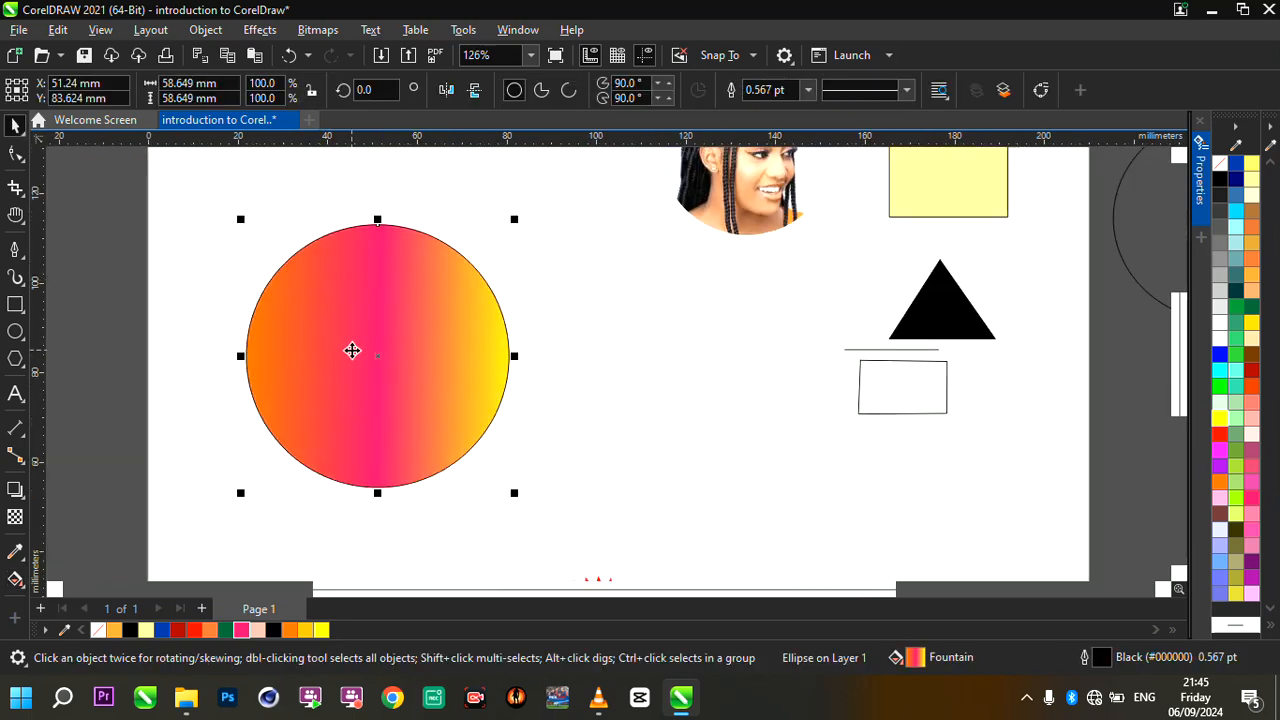
scroll(352, 349, up, 1)
scroll(435, 394, down, 1)
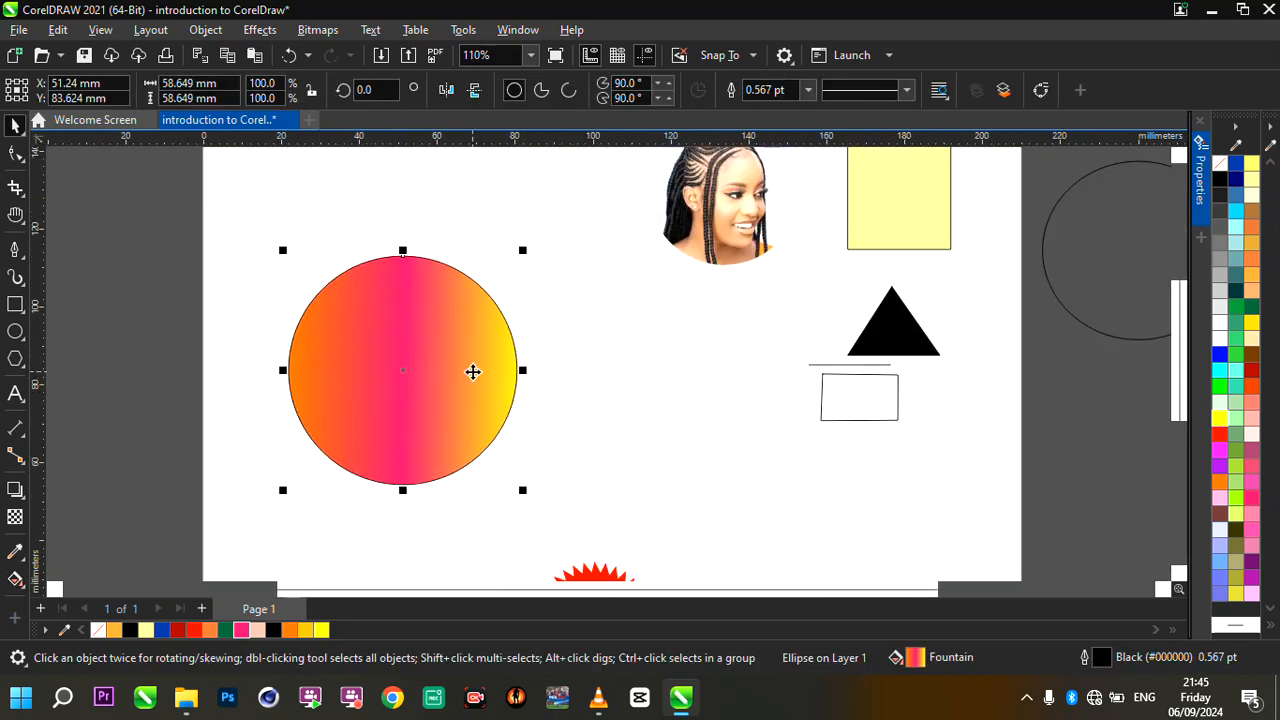
scroll(474, 367, down, 2)
scroll(667, 350, down, 2)
scroll(667, 357, up, 2)
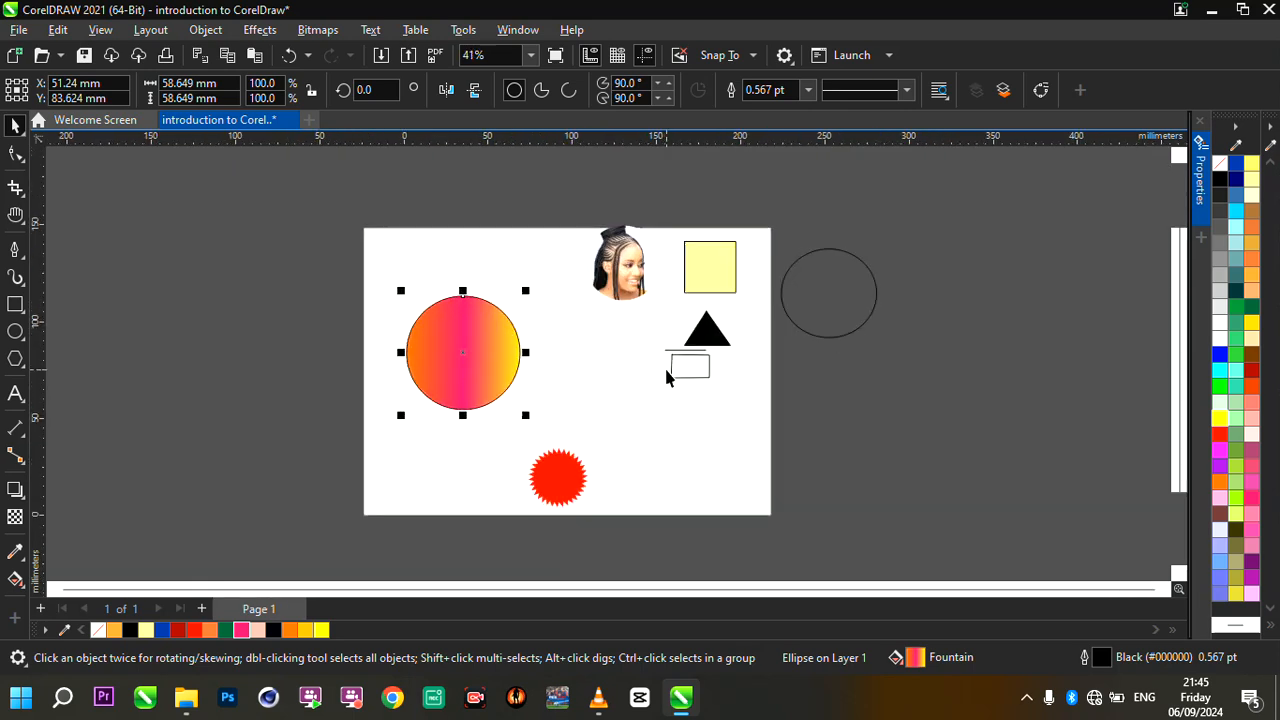
click(624, 212)
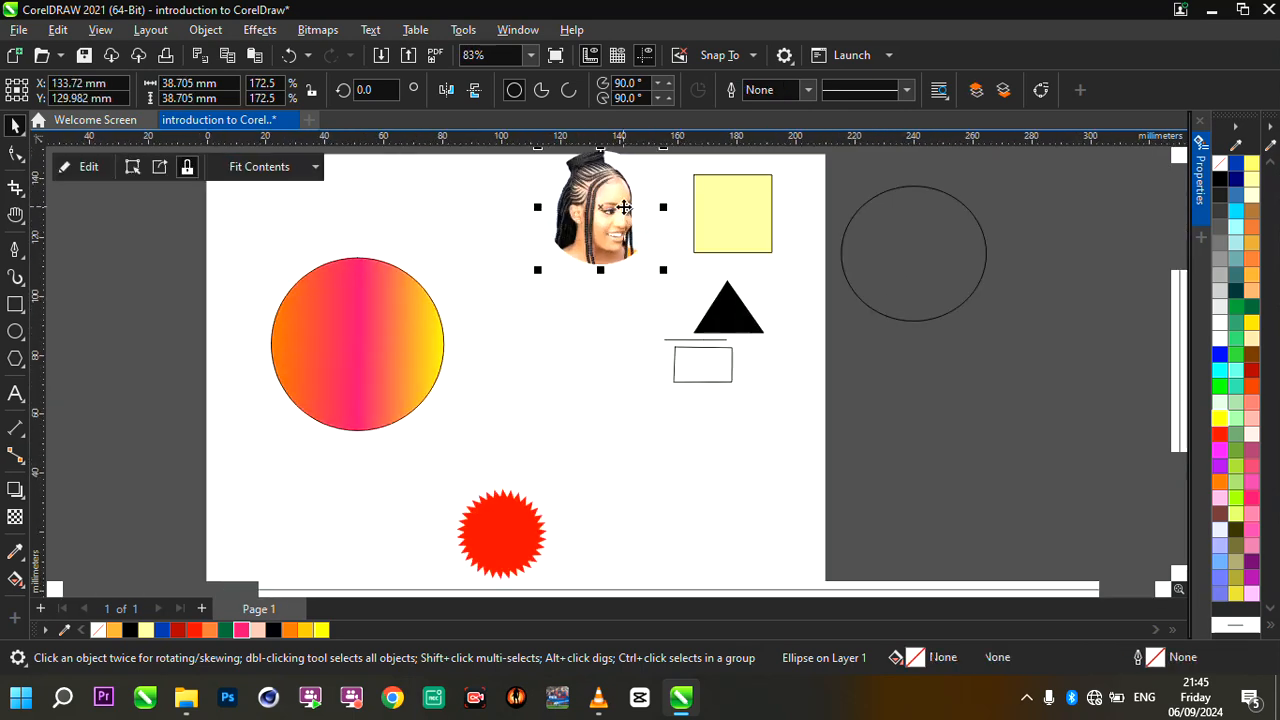
drag(624, 212, 626, 251)
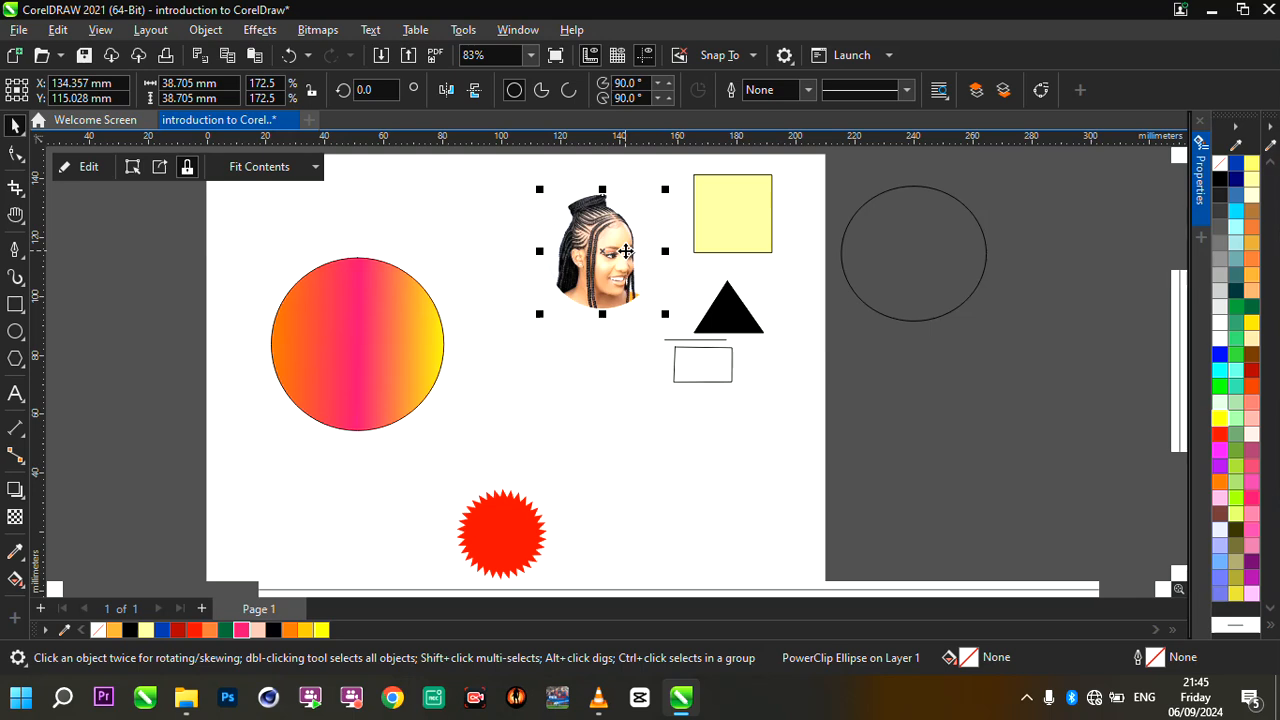